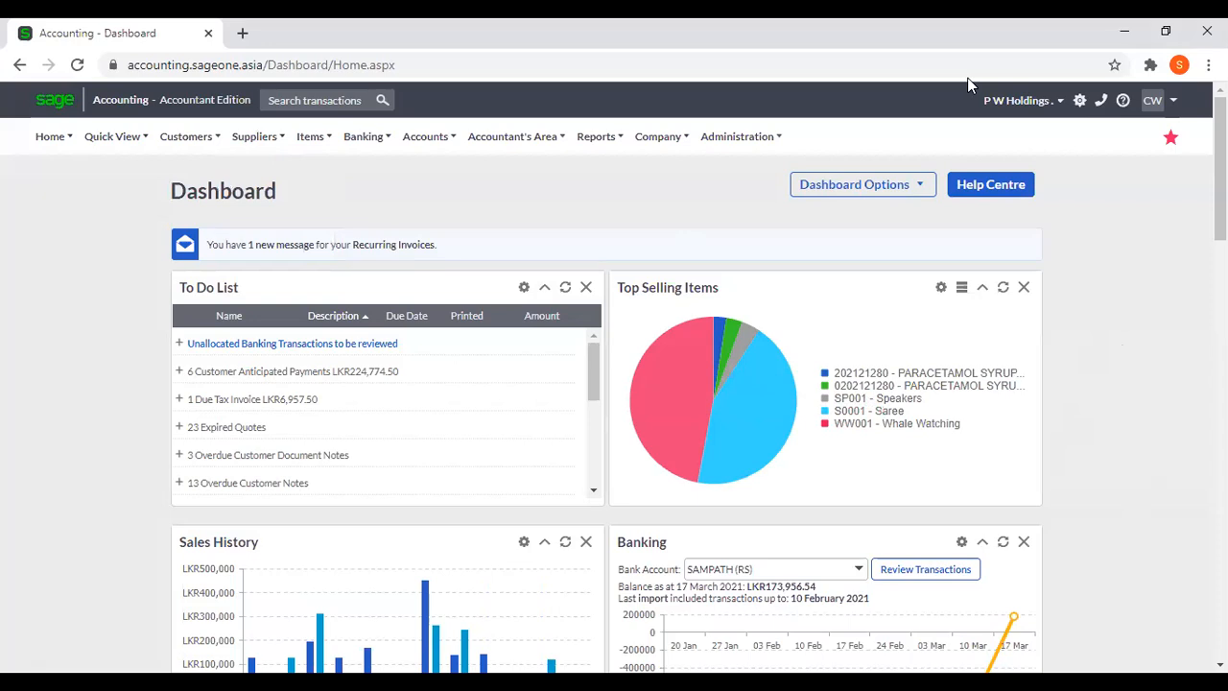
Open the Timesheet page in the customers' Time Tracking area.
left_click(177, 143)
mouse_move(188, 137)
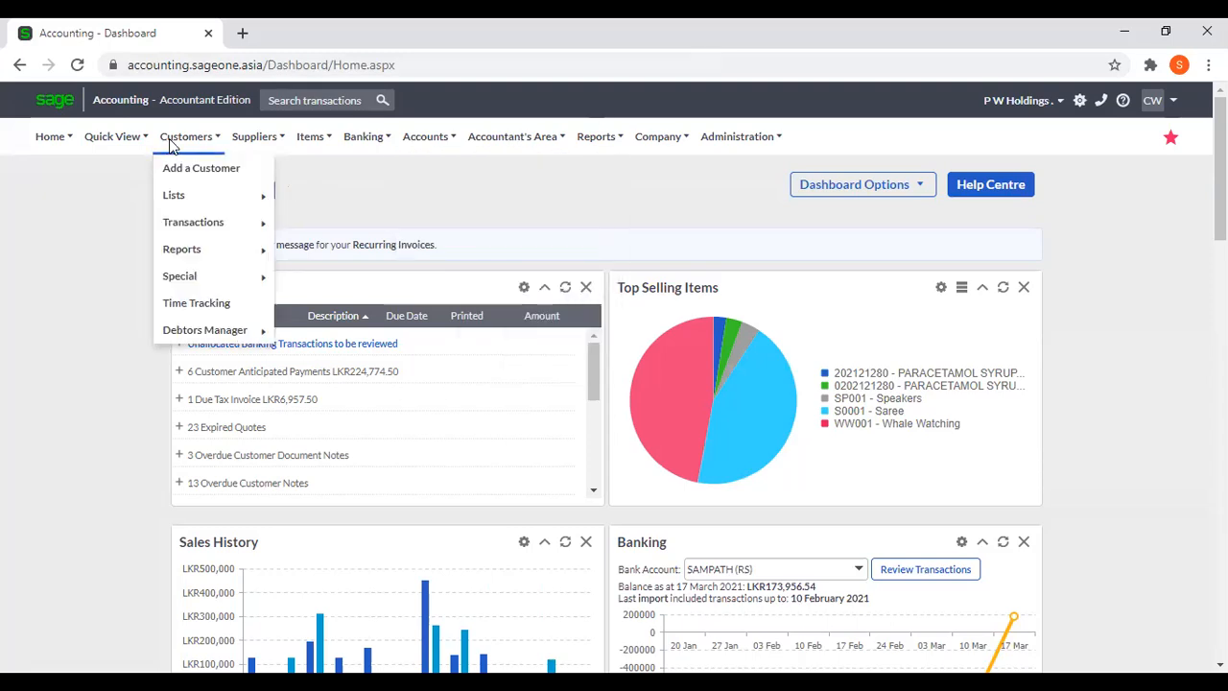
left_click(204, 303)
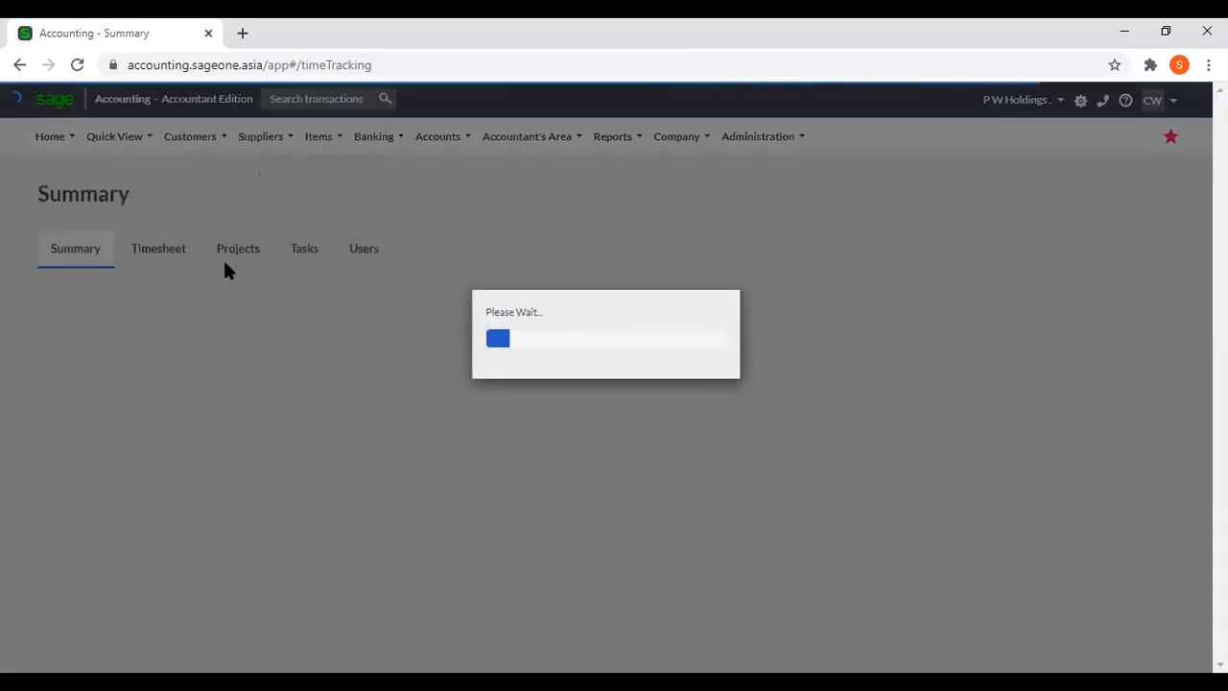
left_click(153, 250)
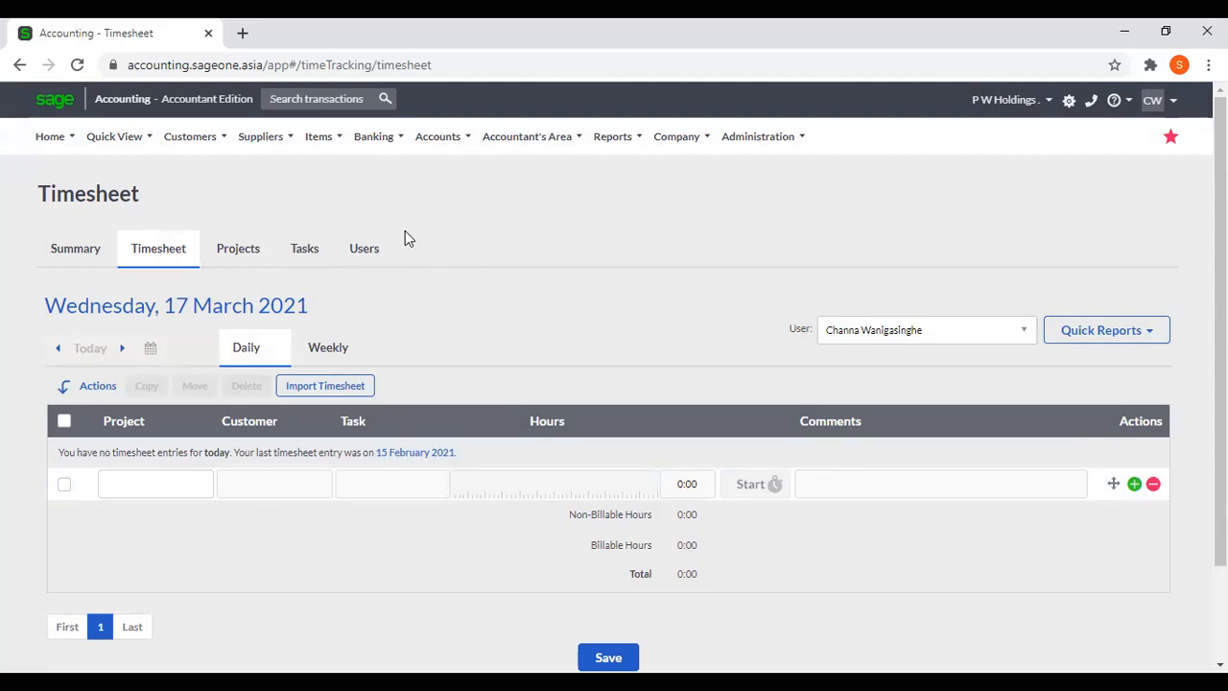
mouse_move(192, 137)
mouse_move(202, 207)
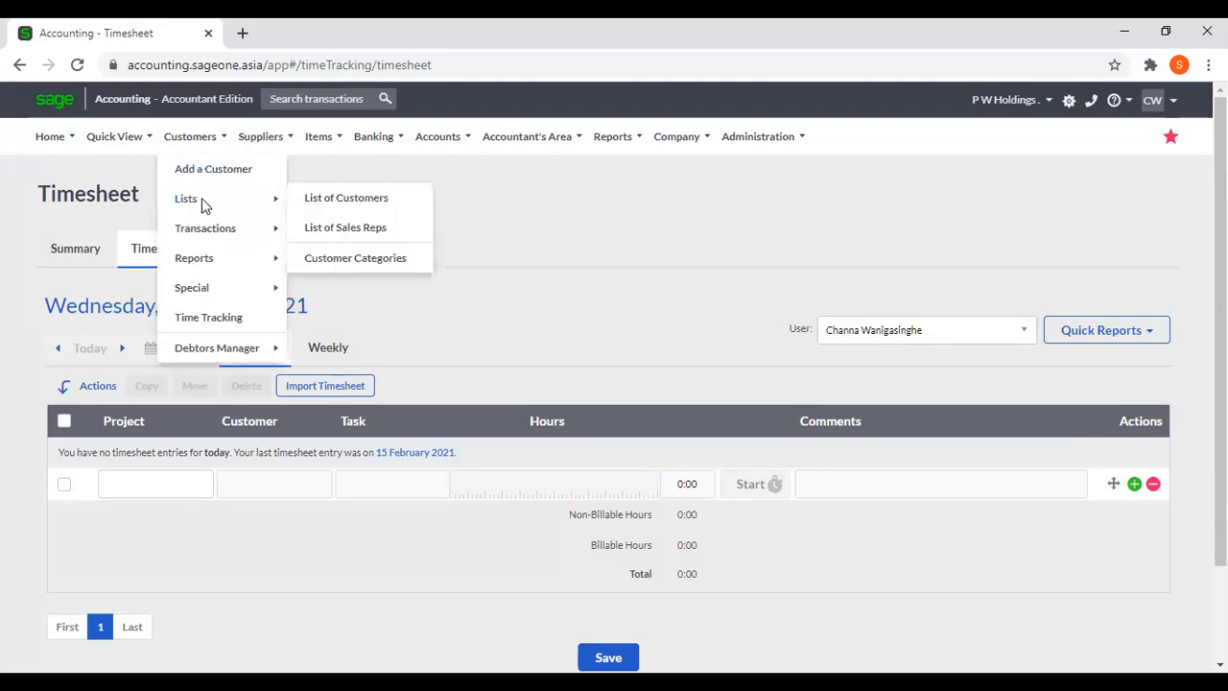
mouse_move(206, 231)
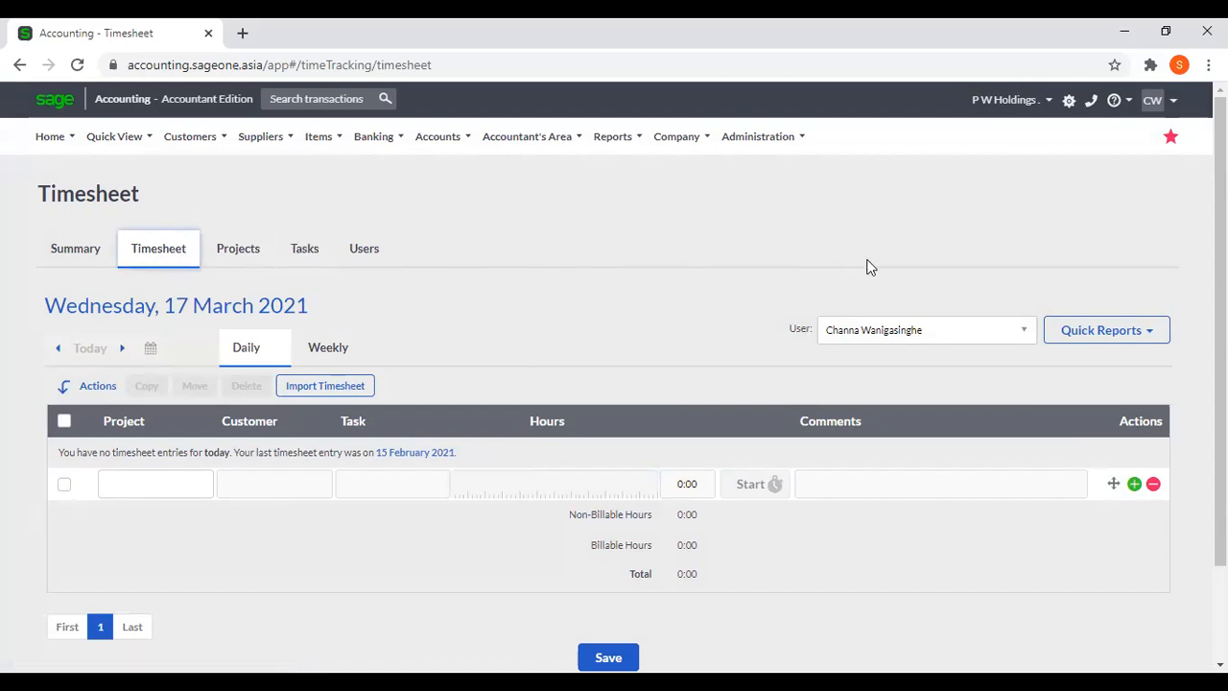
Add a timesheet entry for the Sampath Bank PLC project Colombo 01 with task OIC and 1 hour.
left_click(194, 489)
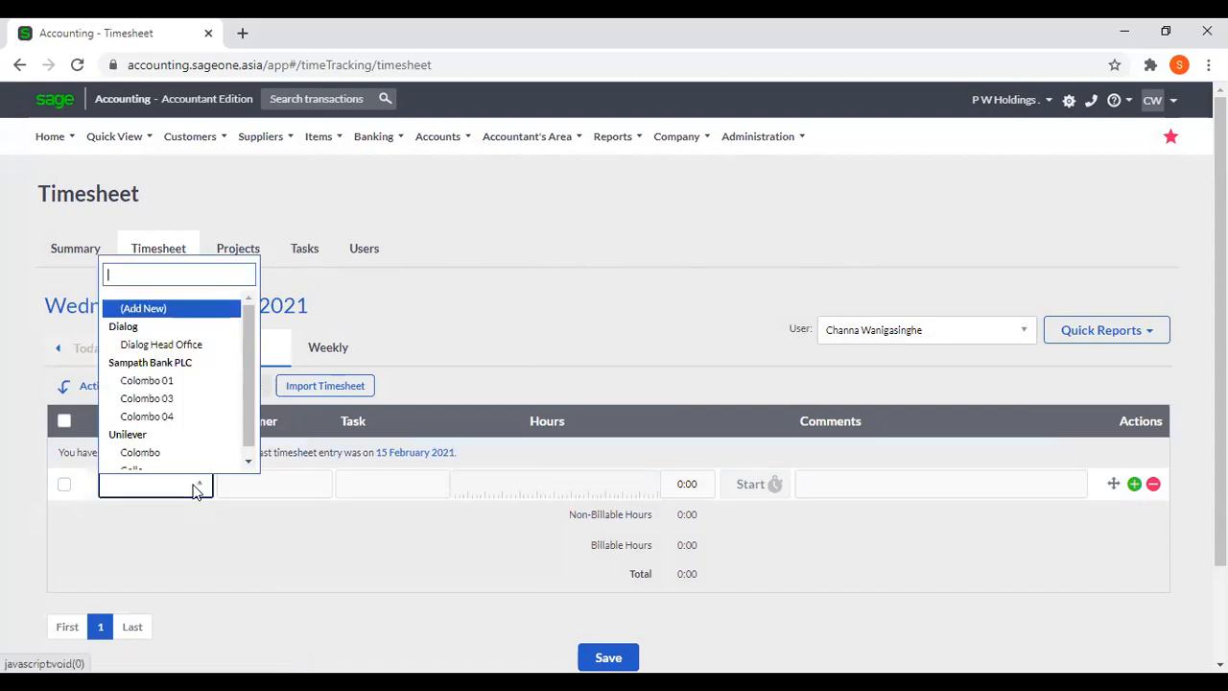
left_click(158, 380)
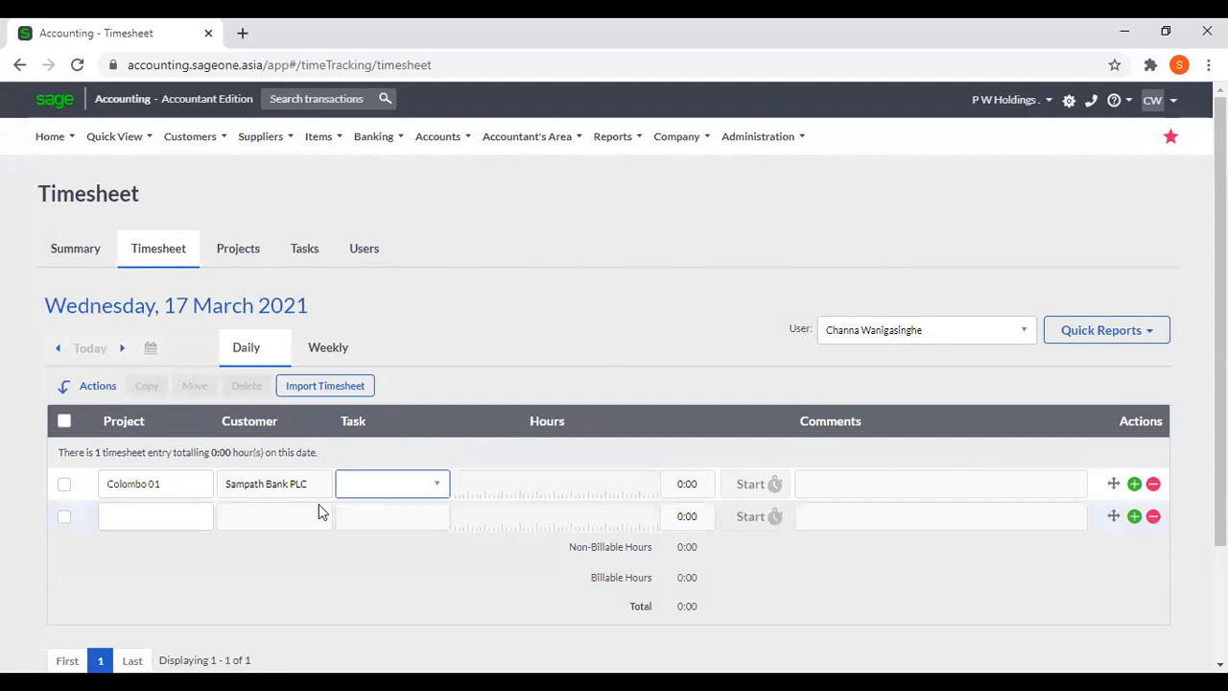
left_click(415, 492)
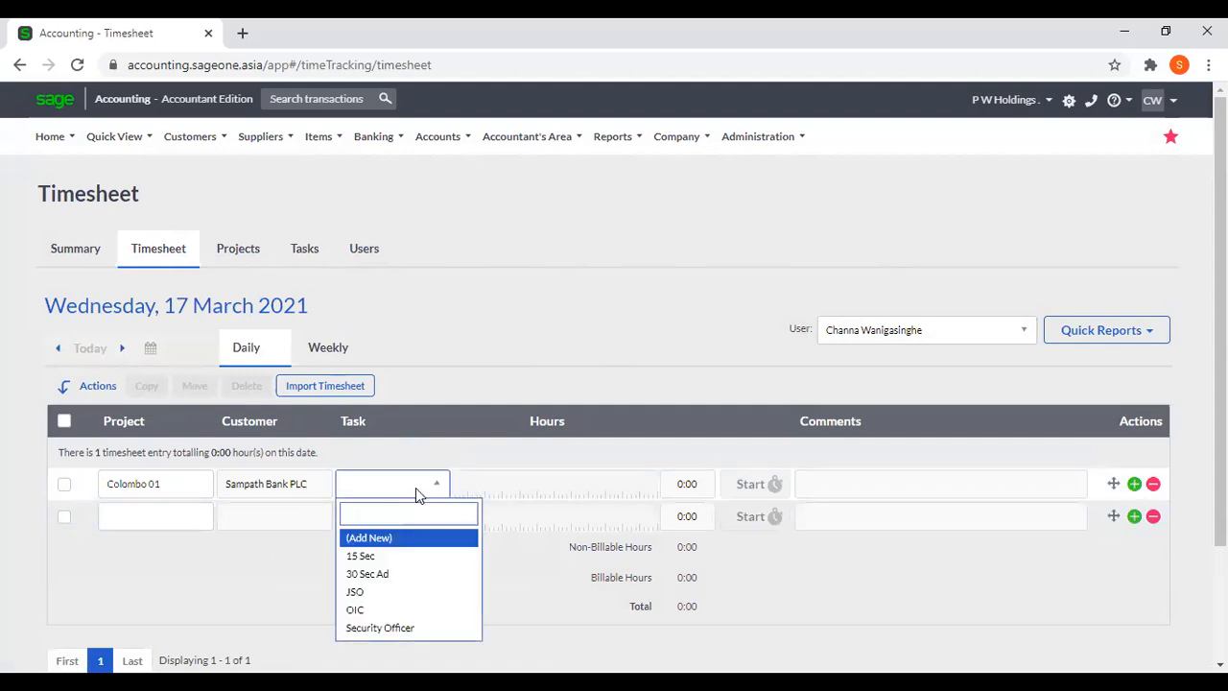
left_click(404, 610)
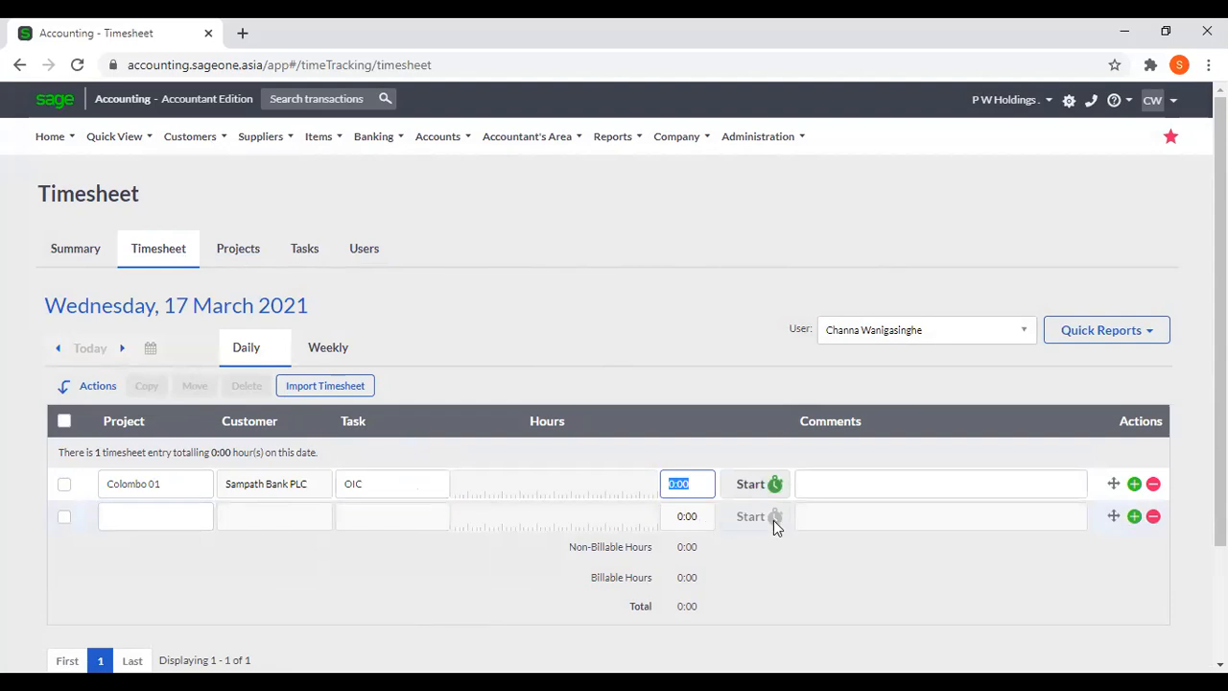
type("1")
key("Tab")
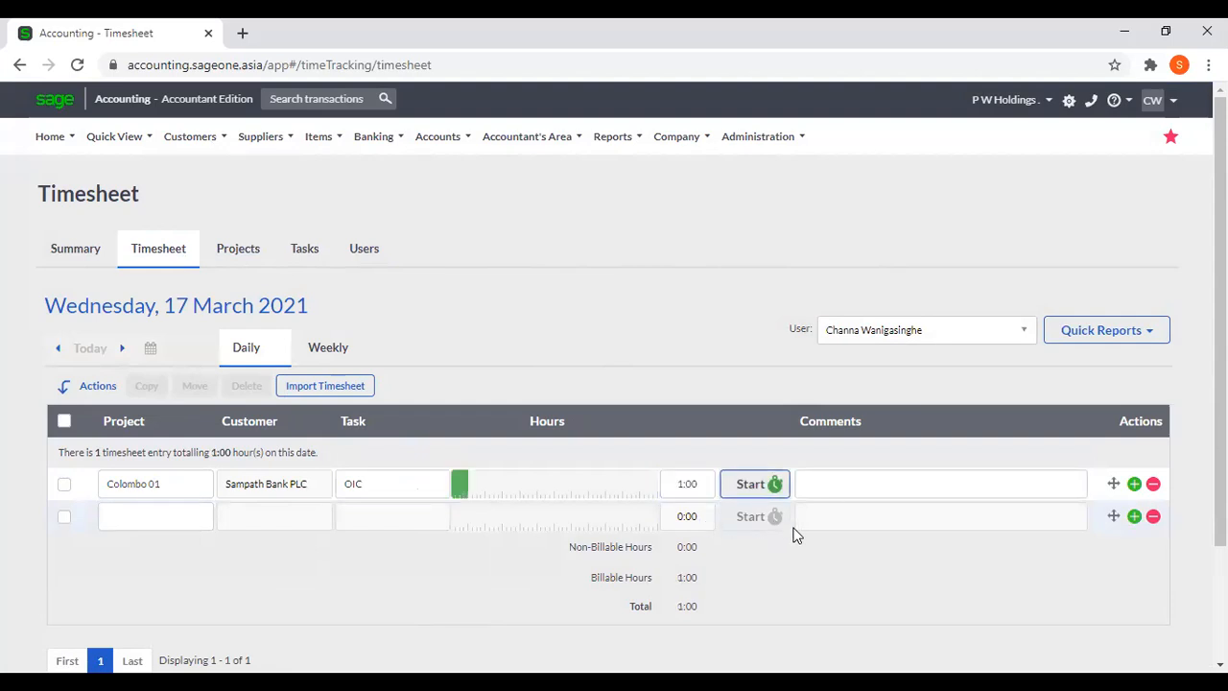
left_click(677, 487)
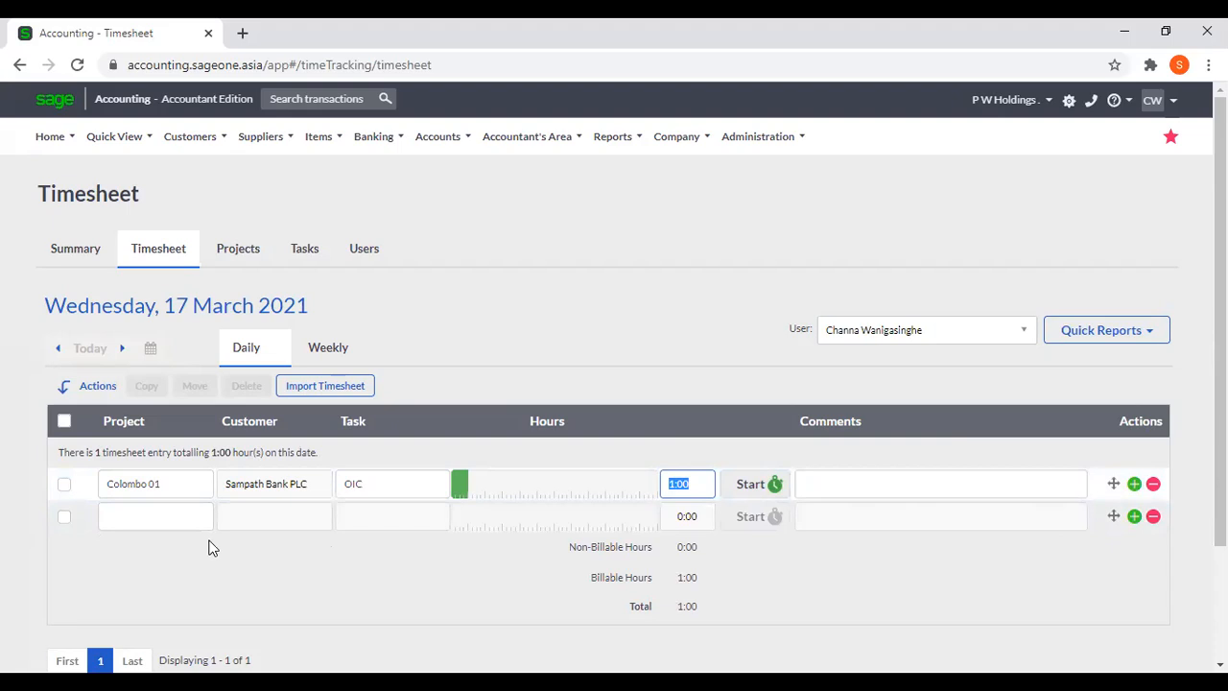
Add a second timesheet entry for project Colombo 03 with task JSO and 10 hours.
left_click(189, 520)
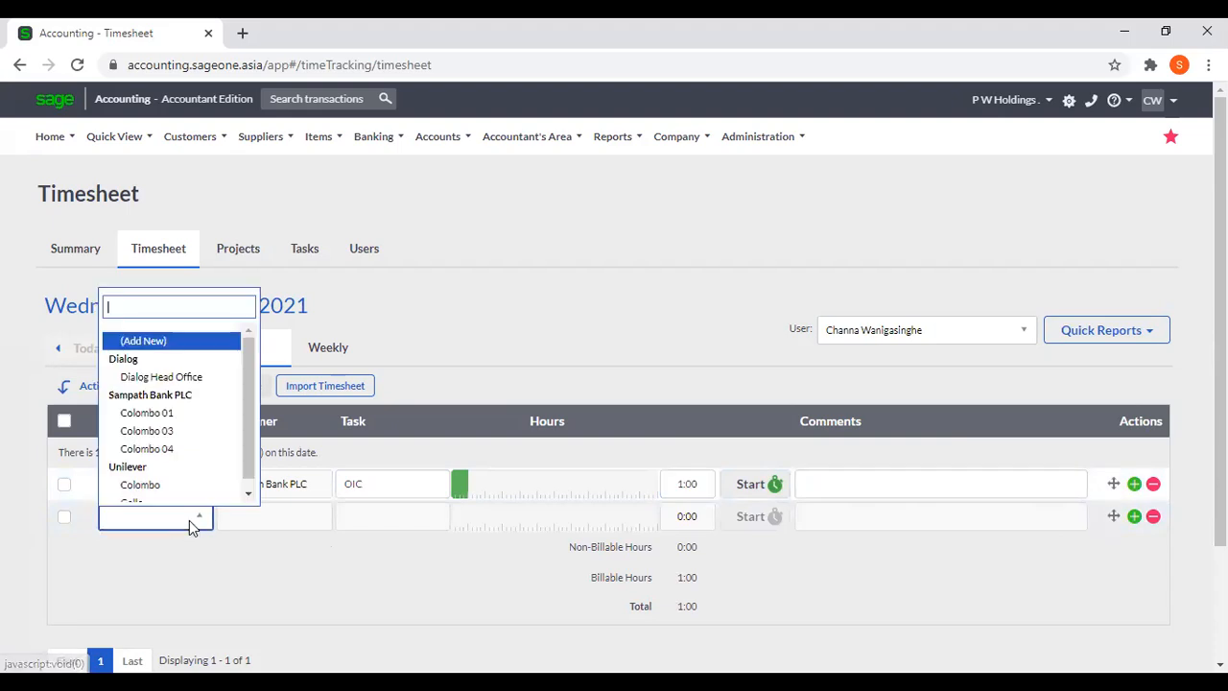
left_click(183, 431)
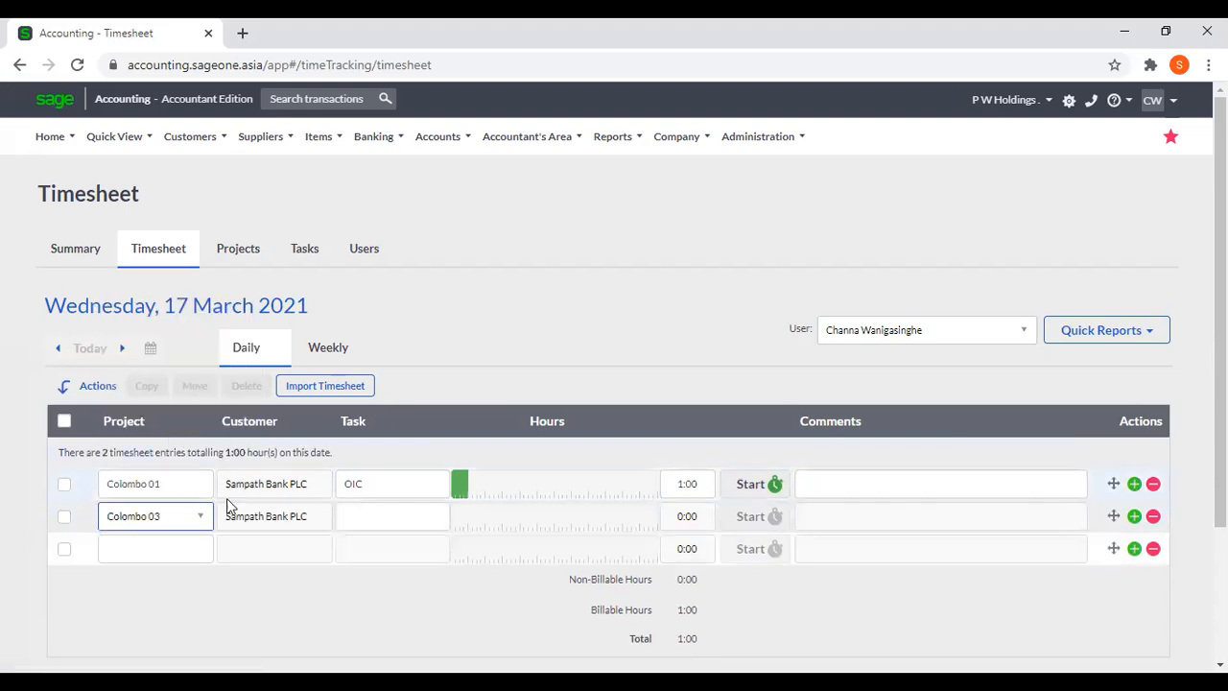
left_click(383, 526)
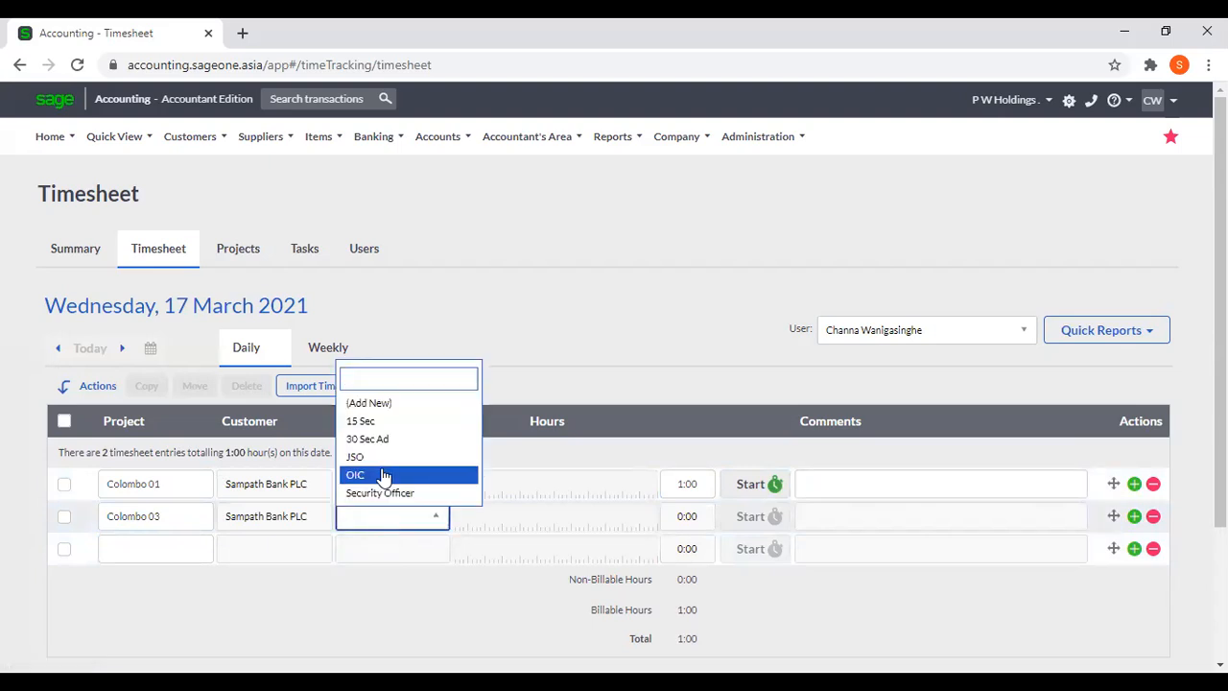
left_click(384, 458)
left_click(697, 522)
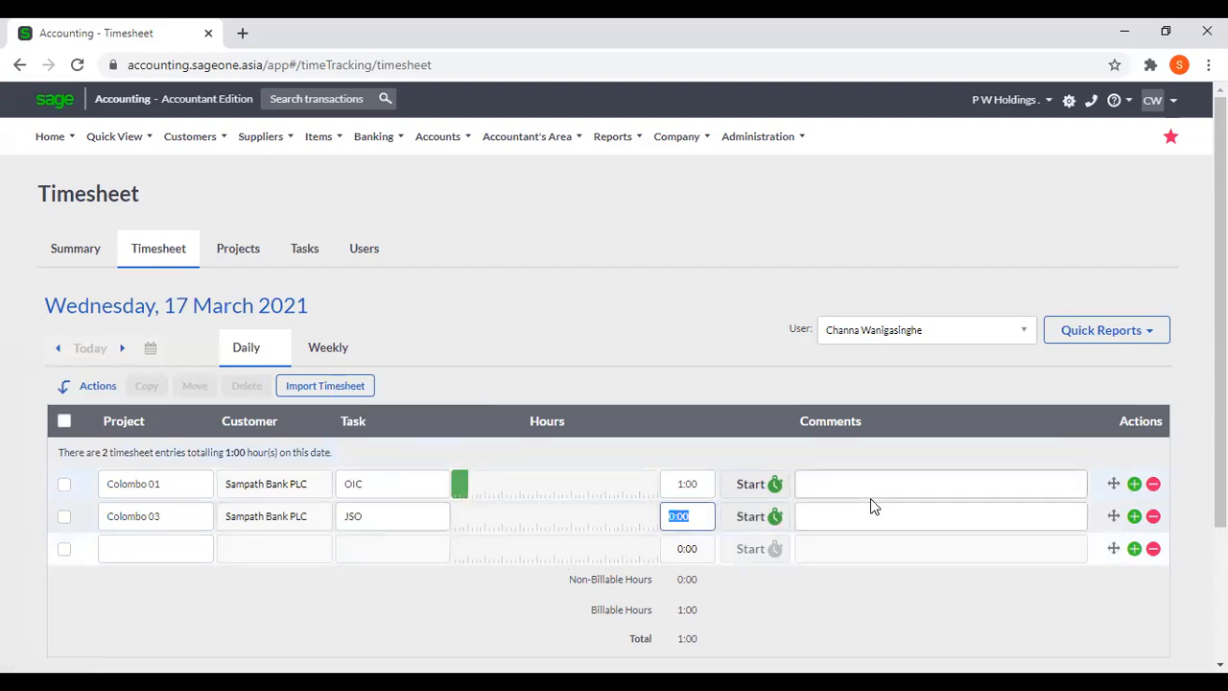
type("10")
key("Tab")
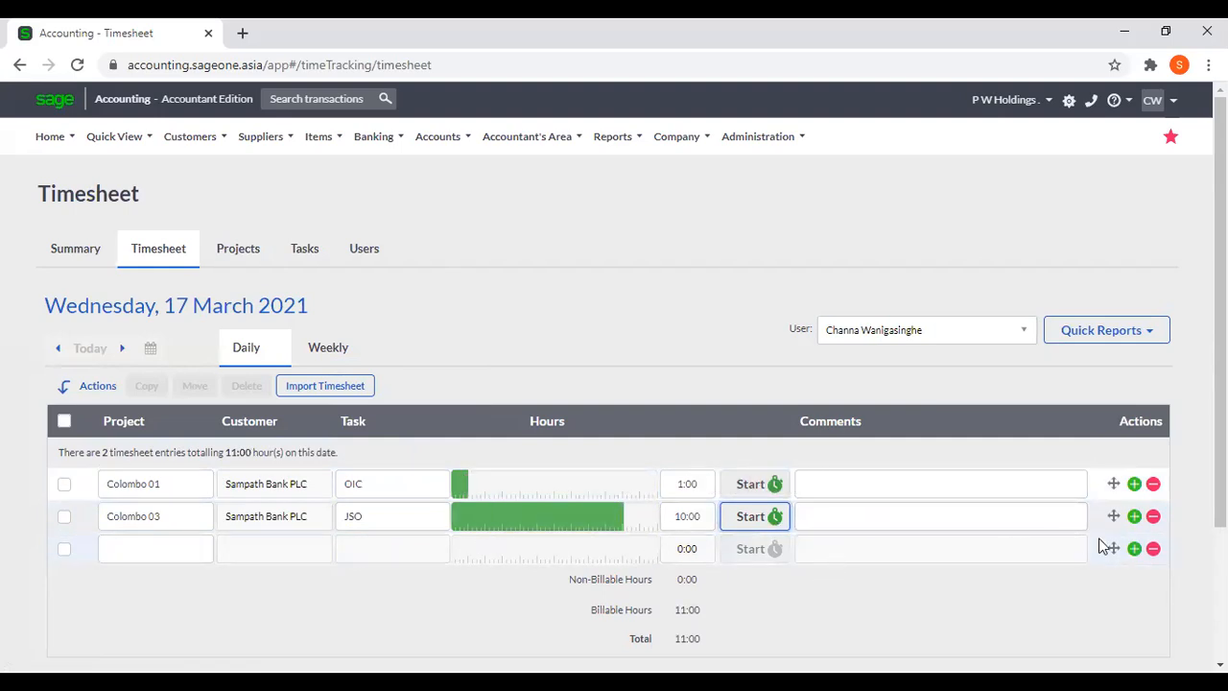
Add a third timesheet entry for project Colombo 04 with task Security Officer and 15 hours.
left_click(188, 554)
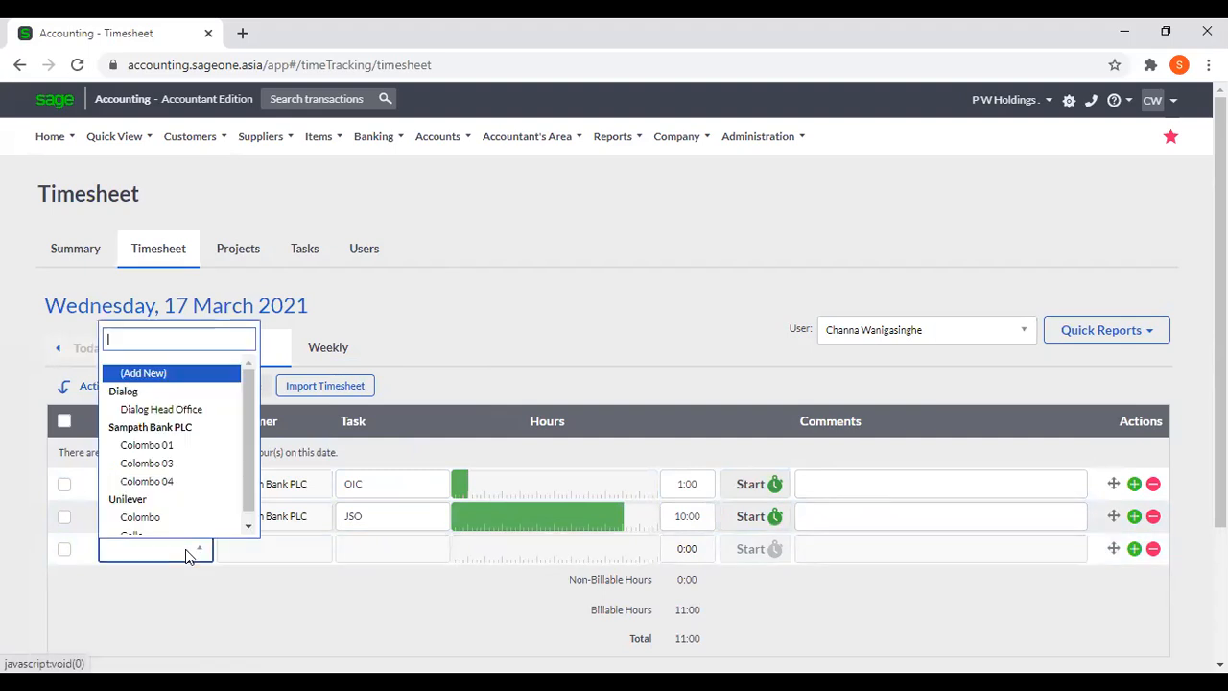
left_click(183, 482)
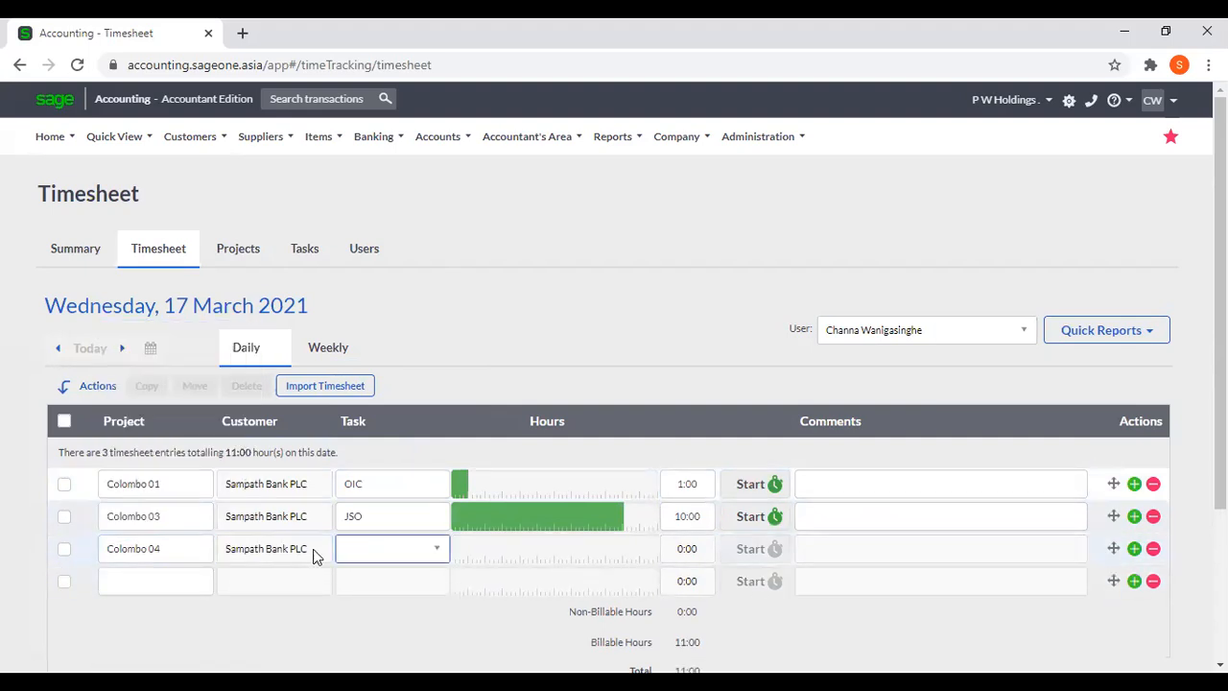
left_click(420, 550)
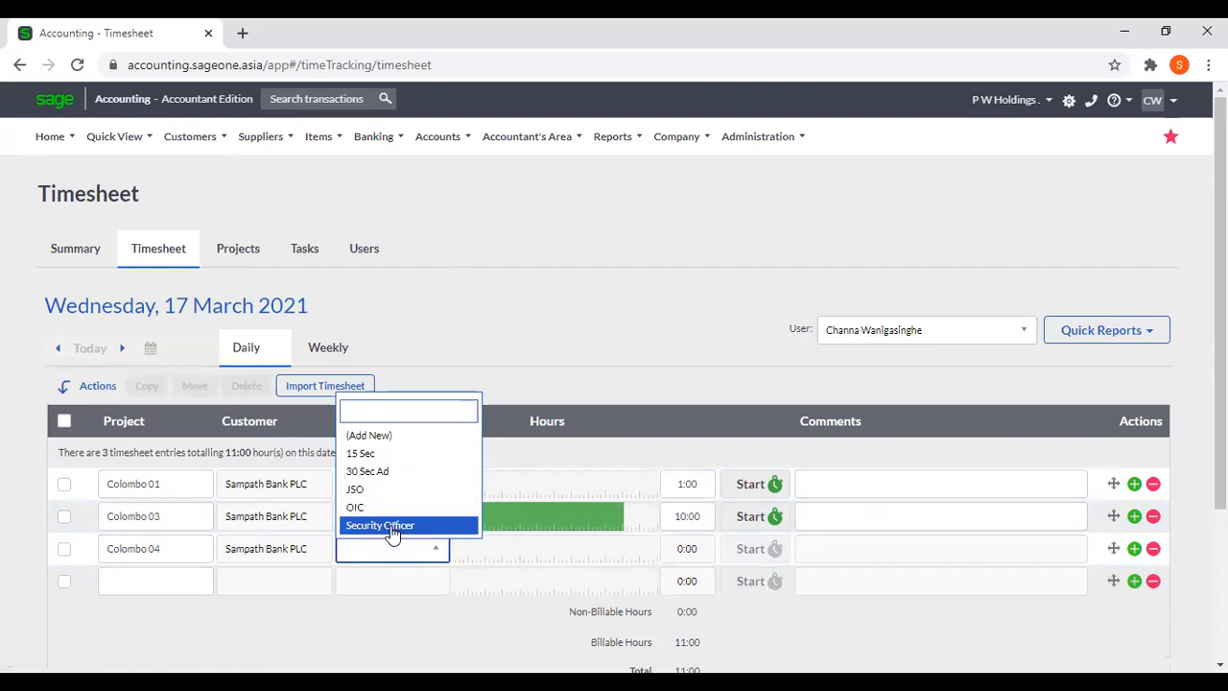
left_click(390, 526)
key("Tab")
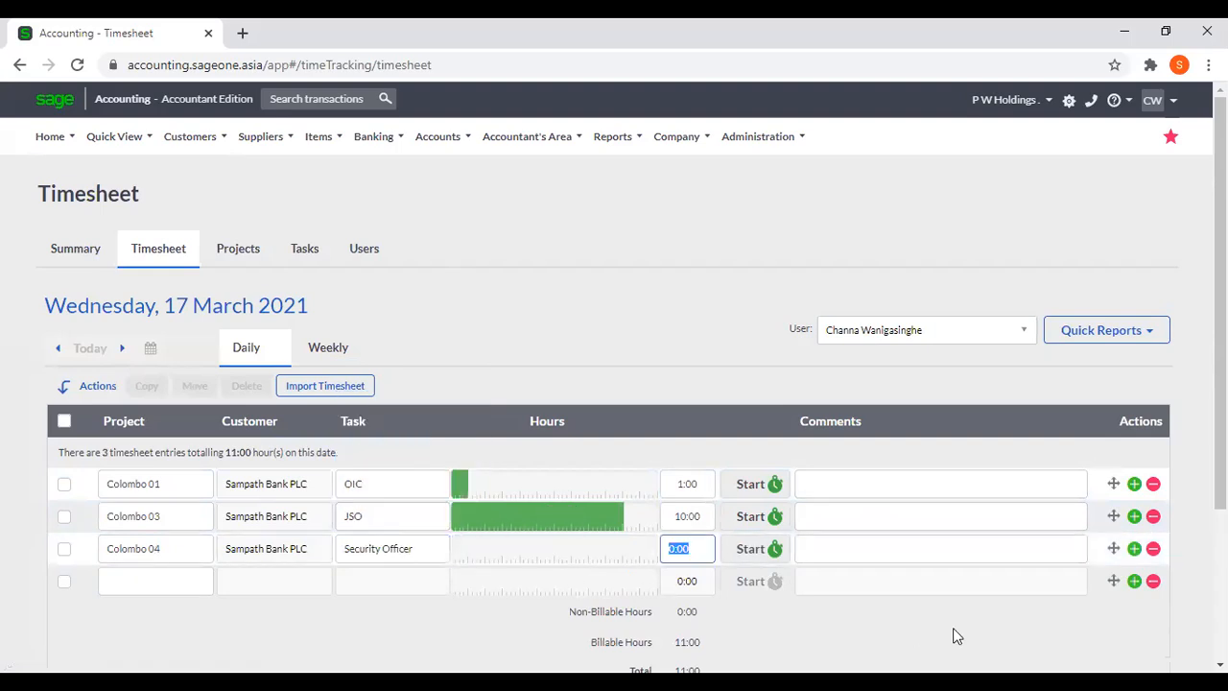
type("15")
key("Tab")
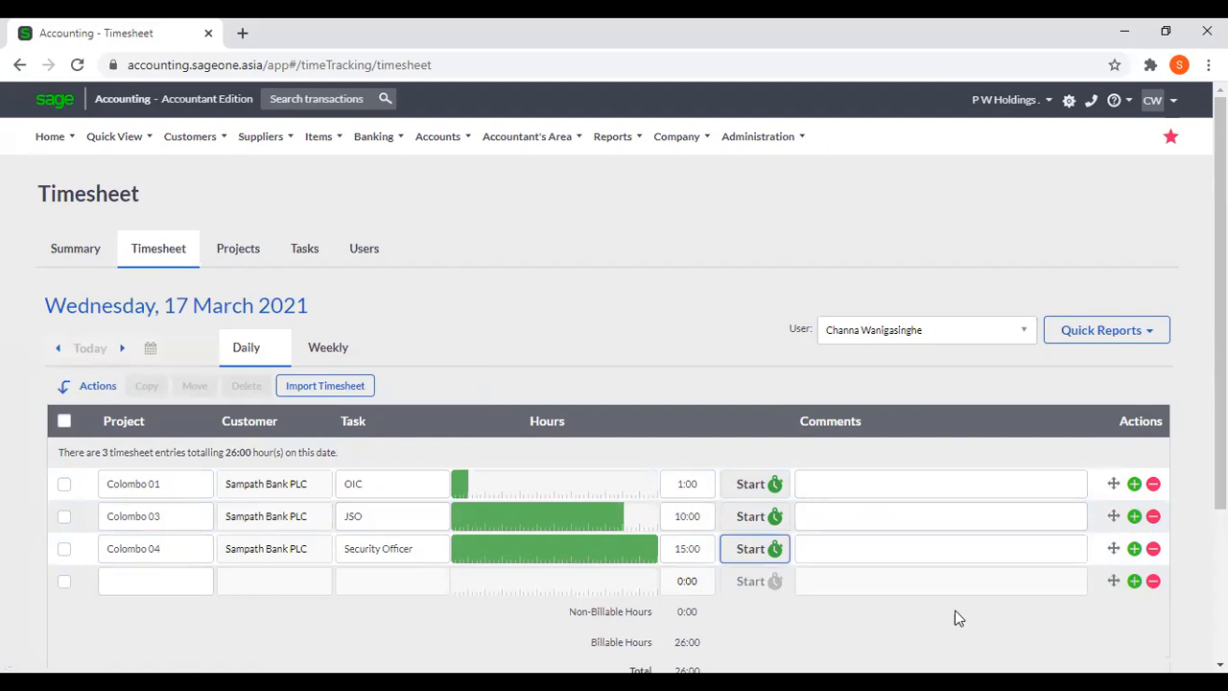
Save the day's timesheet entries.
scroll(955, 590, "down", 2)
left_click(605, 573)
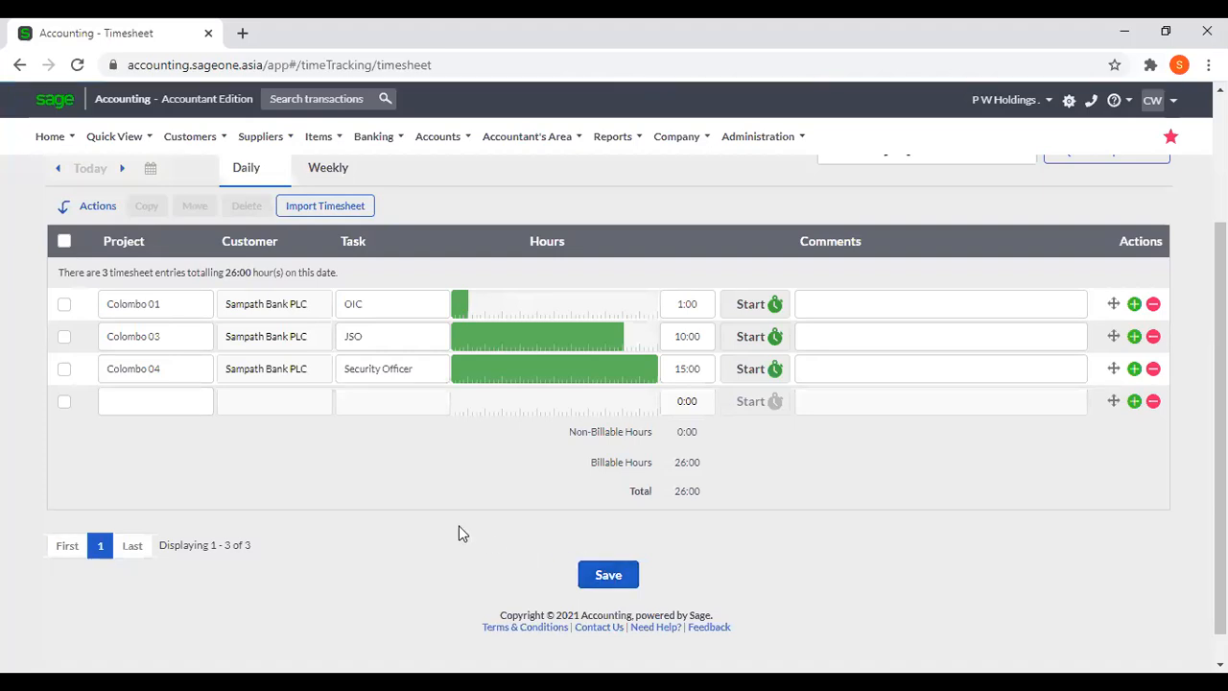
scroll(459, 529, "up", 2)
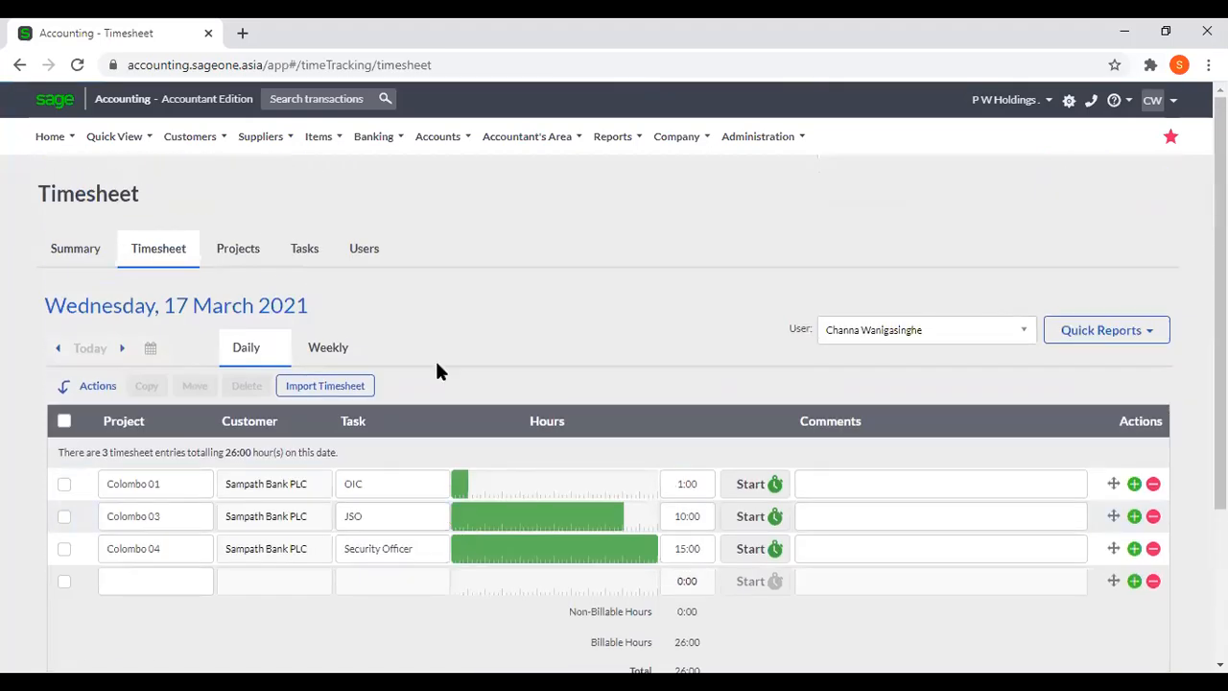
Open the customer tax invoices and start a new tax invoice.
left_click(197, 143)
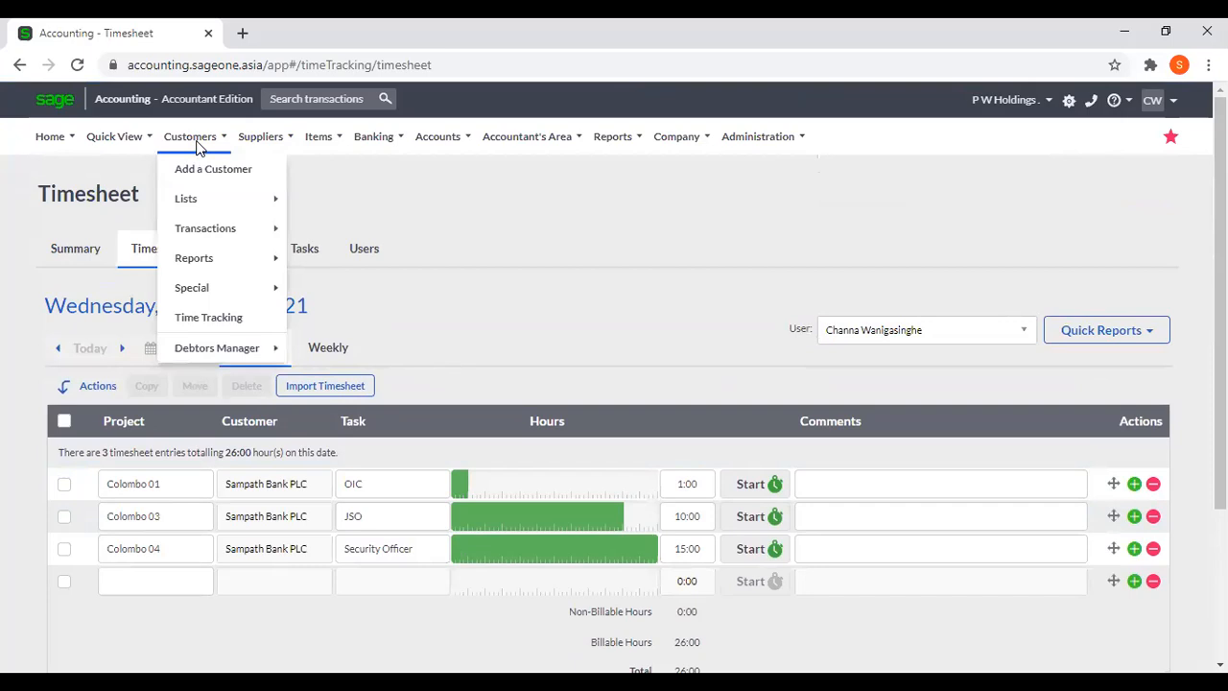
mouse_move(207, 230)
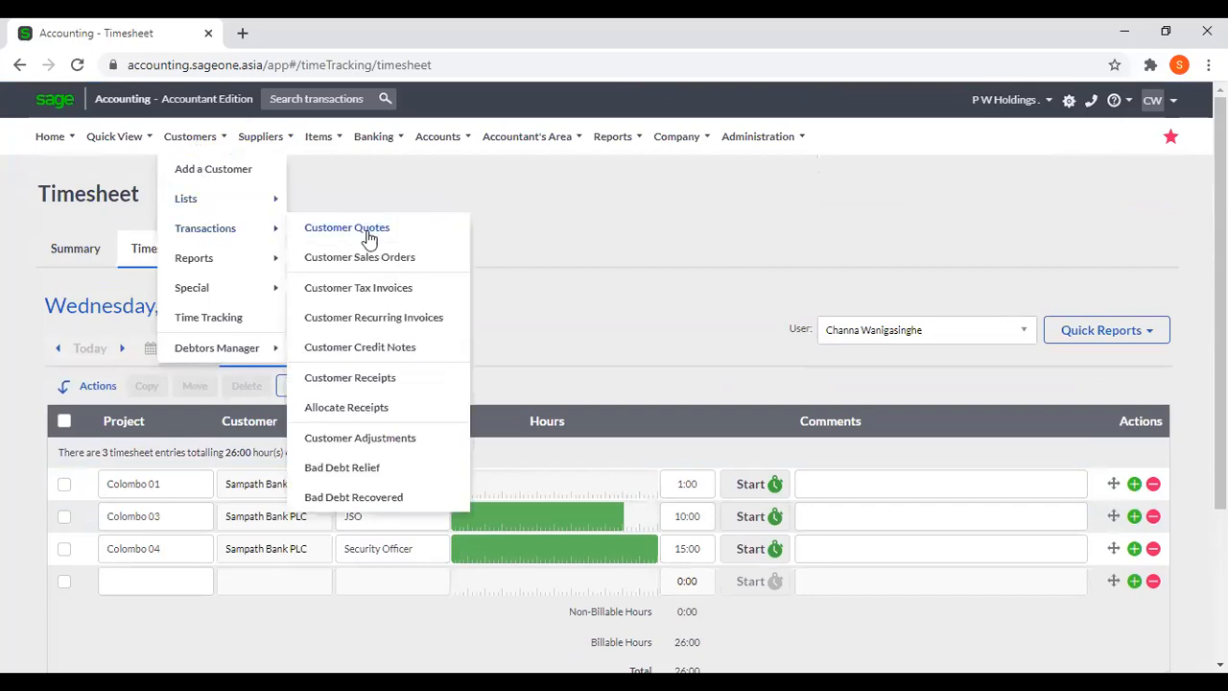
left_click(392, 290)
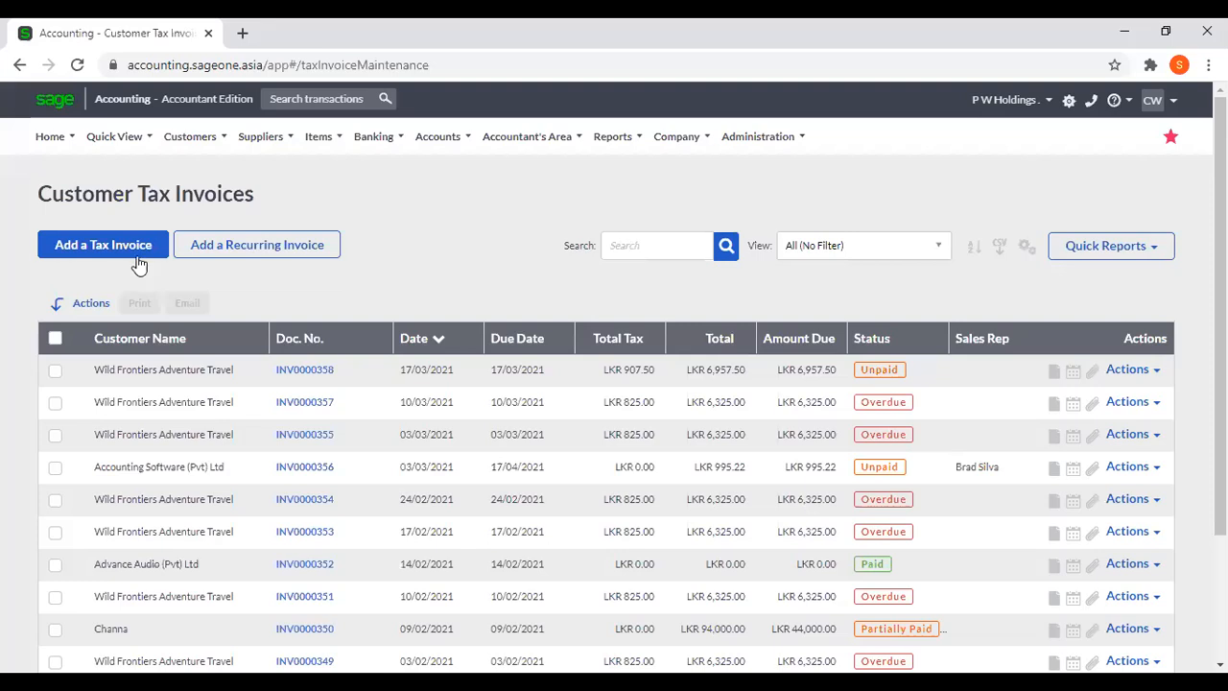
left_click(139, 248)
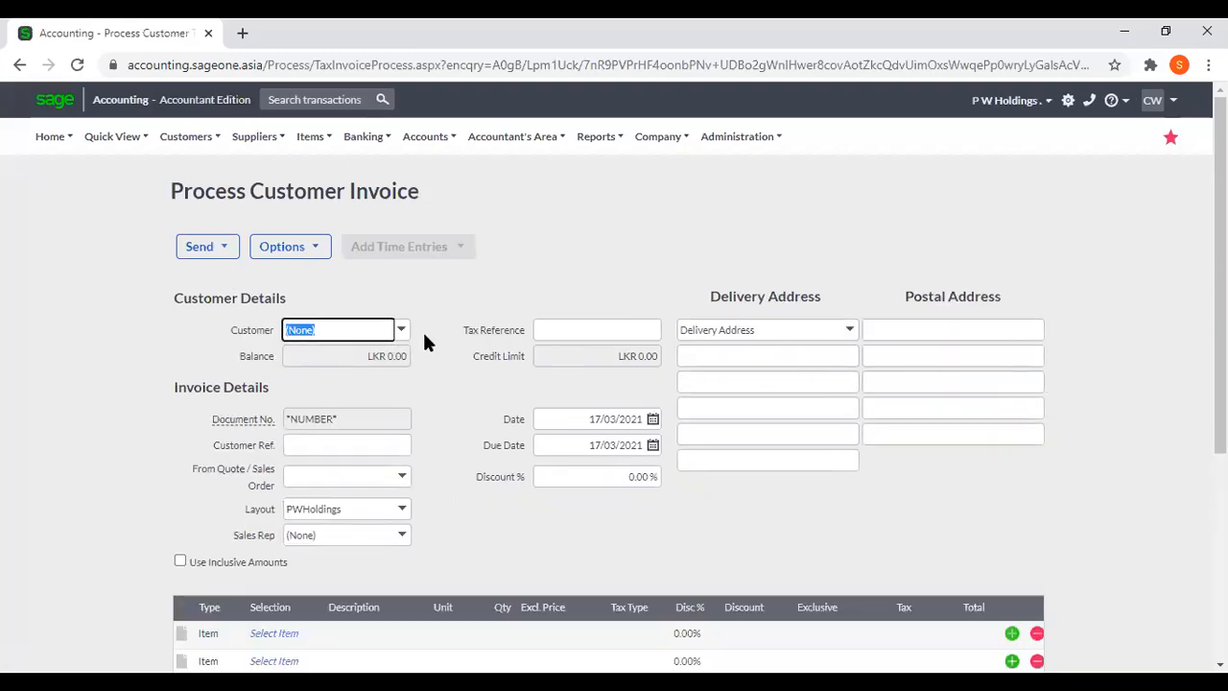
Select Sampath Bank PLC as the invoice customer and show the options for adding time entries.
type("Saadi Travel & Tourism")
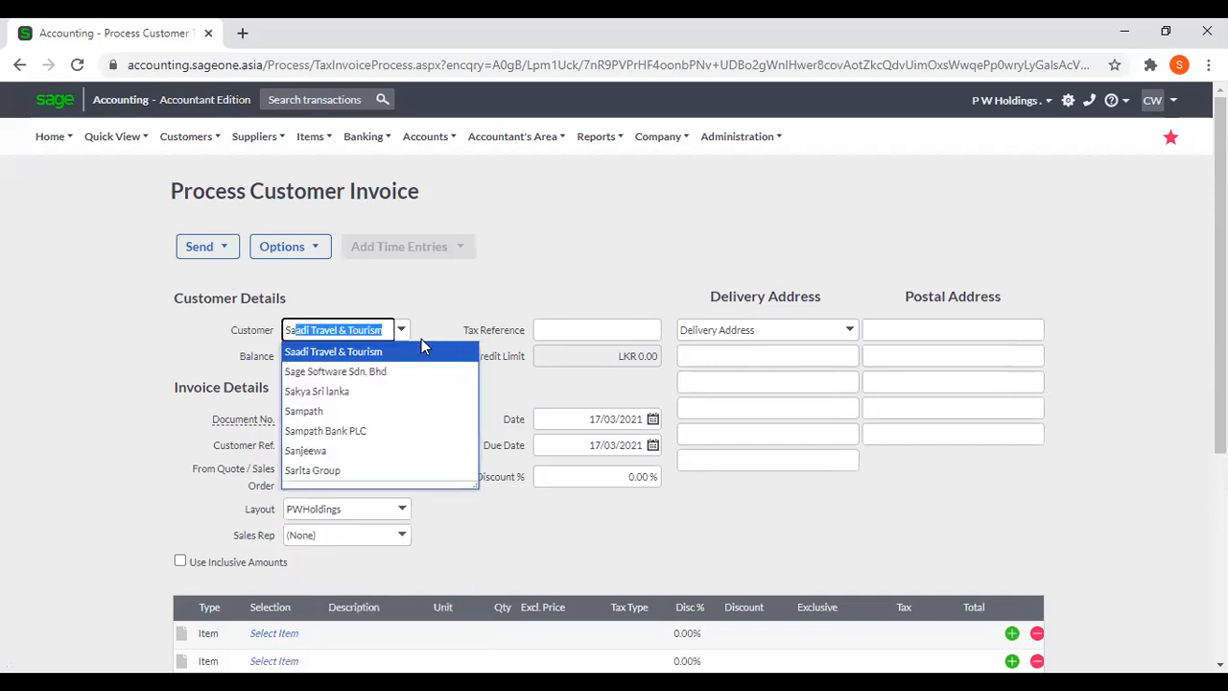
left_click(391, 431)
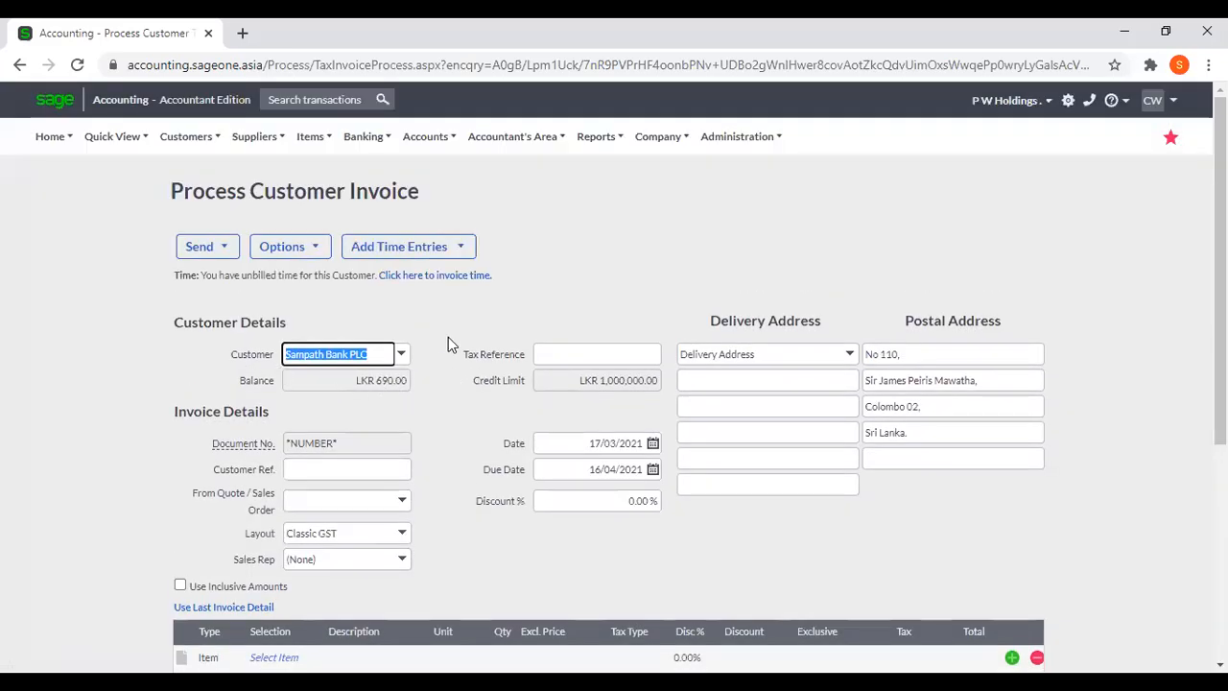
left_click(427, 252)
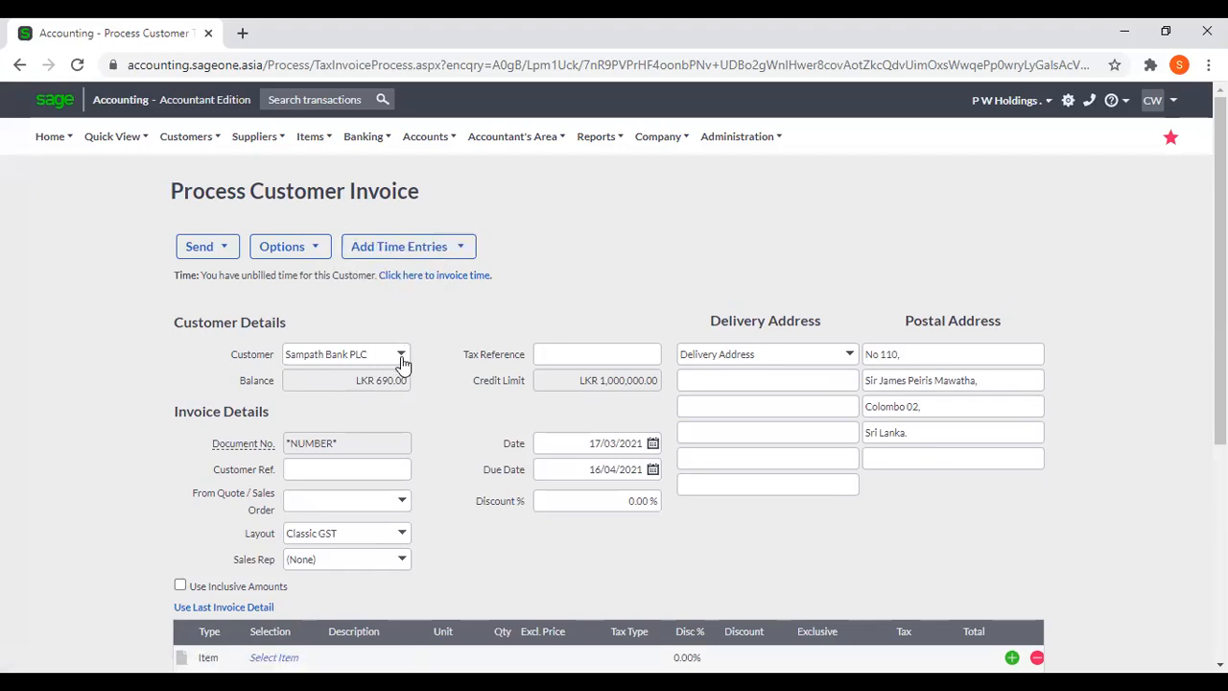
mouse_move(411, 251)
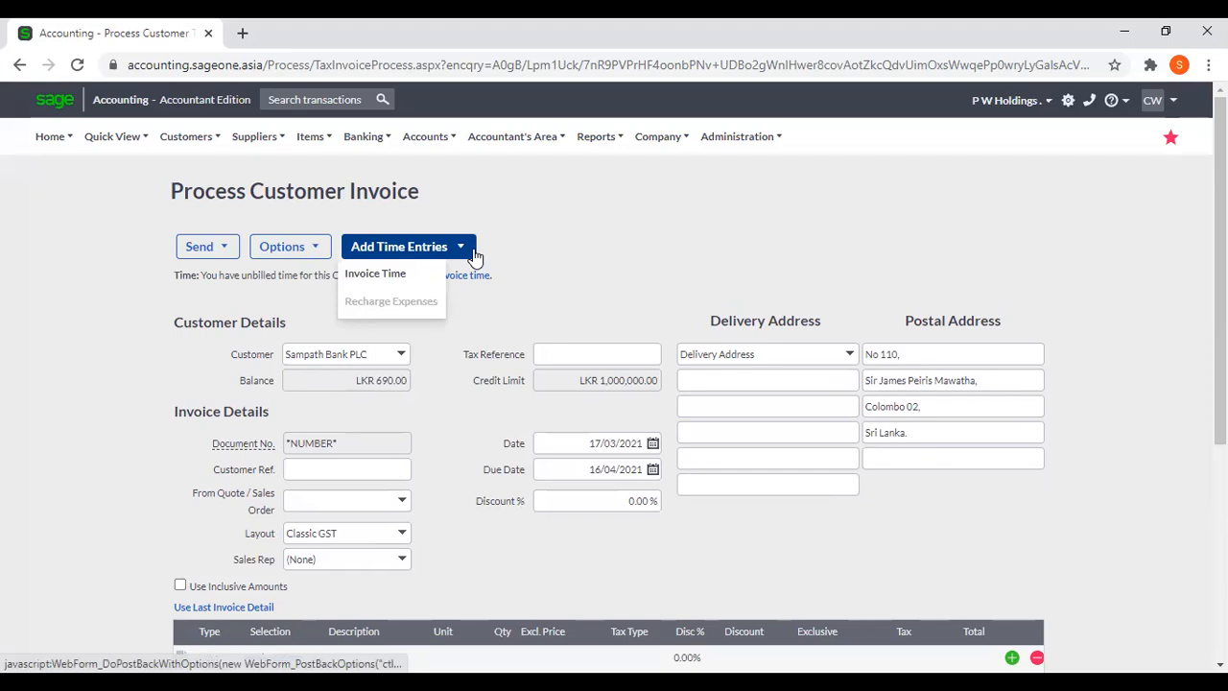
Change the invoice customer to Accounting Software (Pvt) Ltd.
left_click(400, 354)
left_click_drag(470, 561, 470, 384)
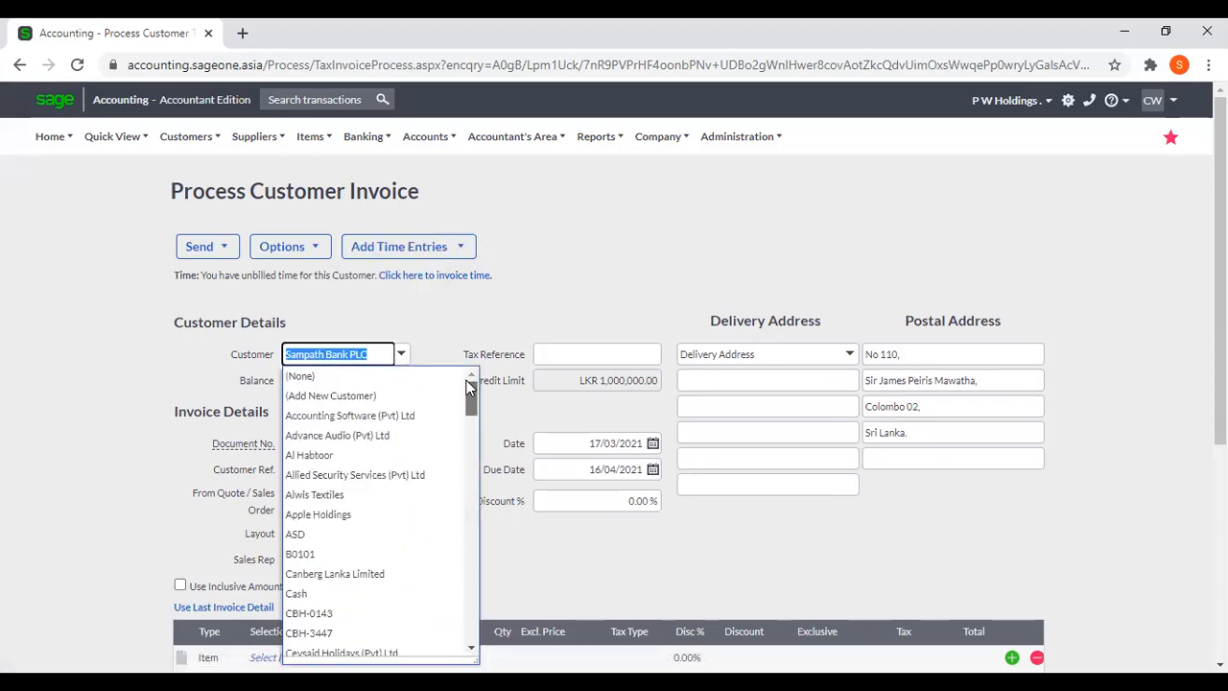
type("Accounting Software (Pv")
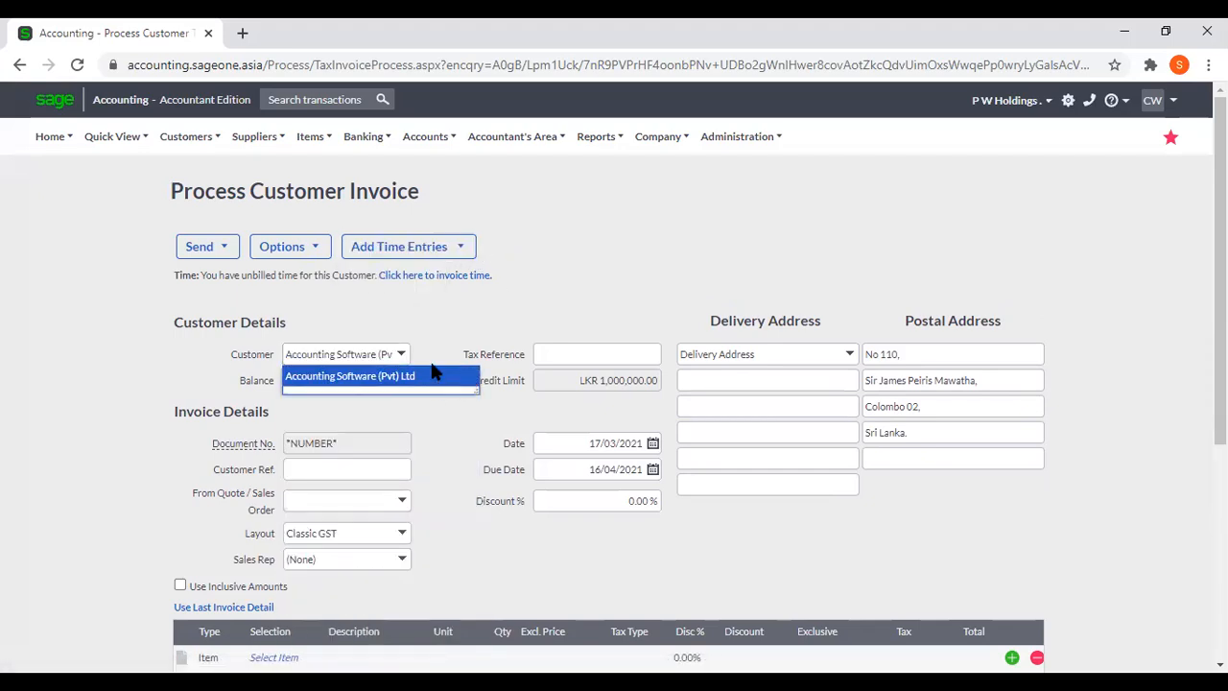
left_click(437, 378)
left_click(579, 404)
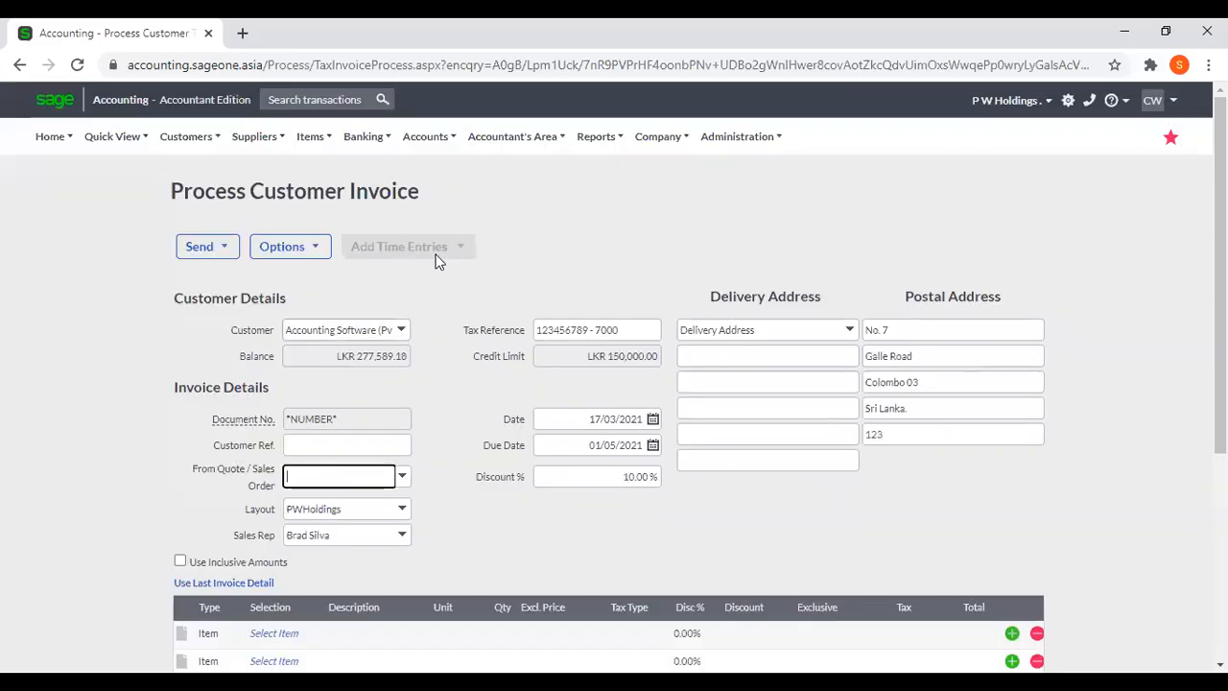
left_click(852, 220)
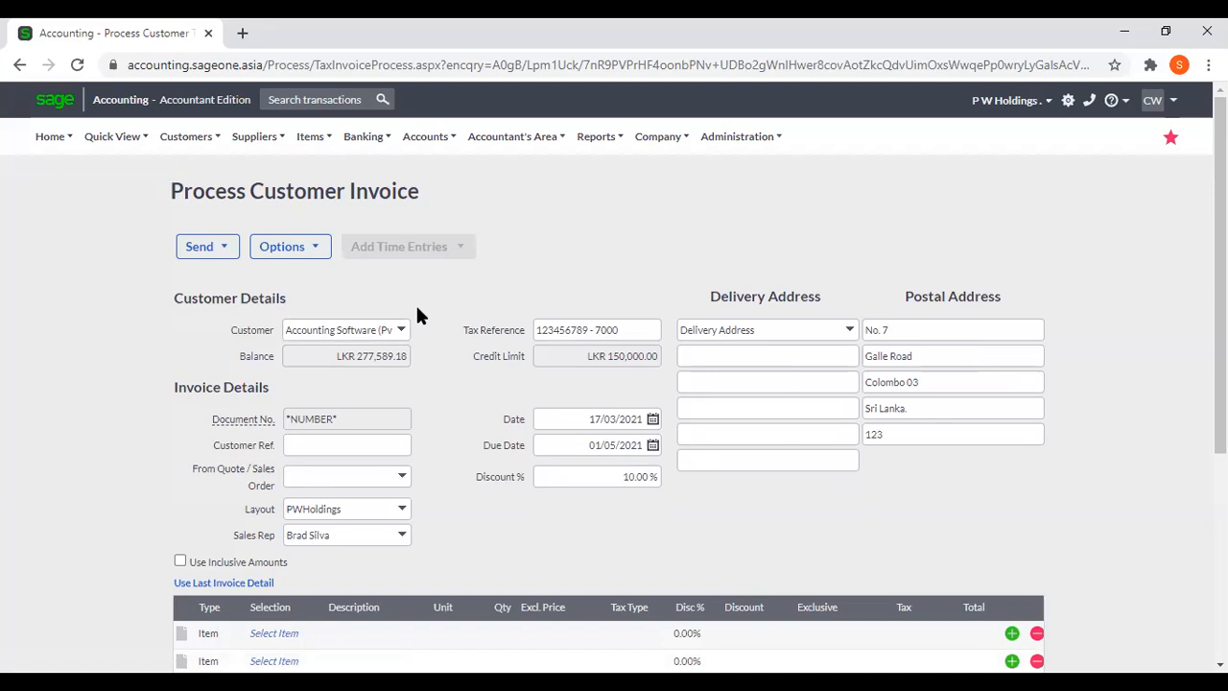
Change the invoice customer back to Sampath Bank PLC.
left_click(406, 333)
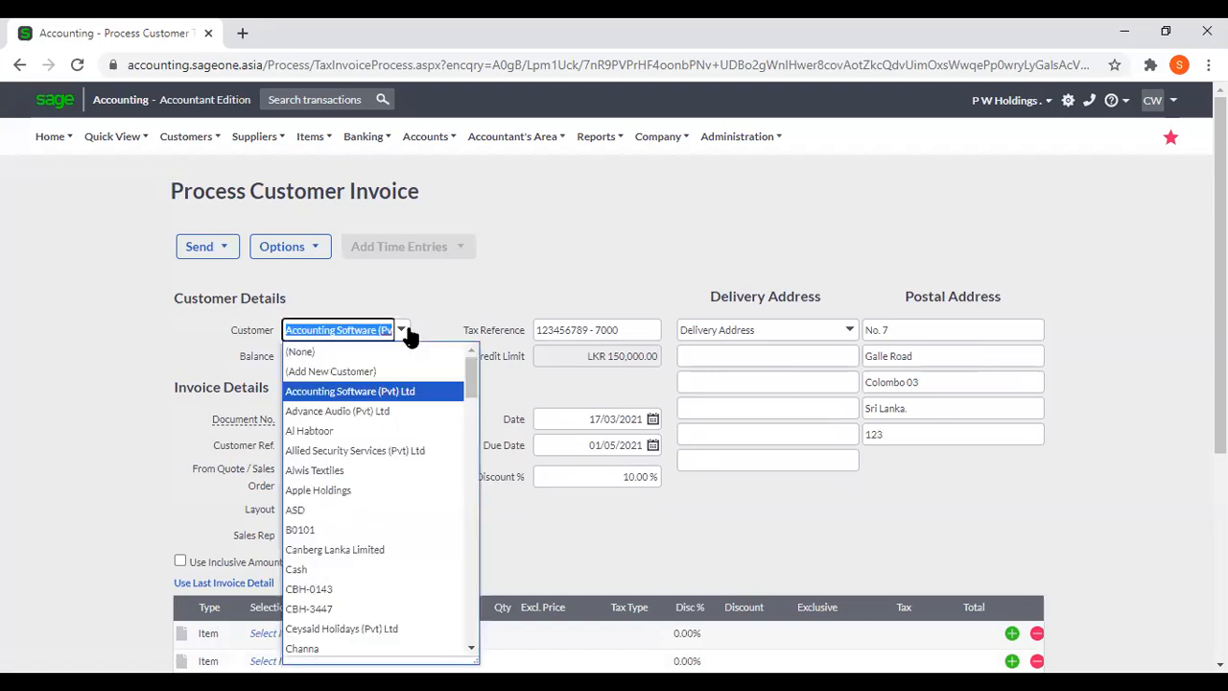
left_click(442, 304)
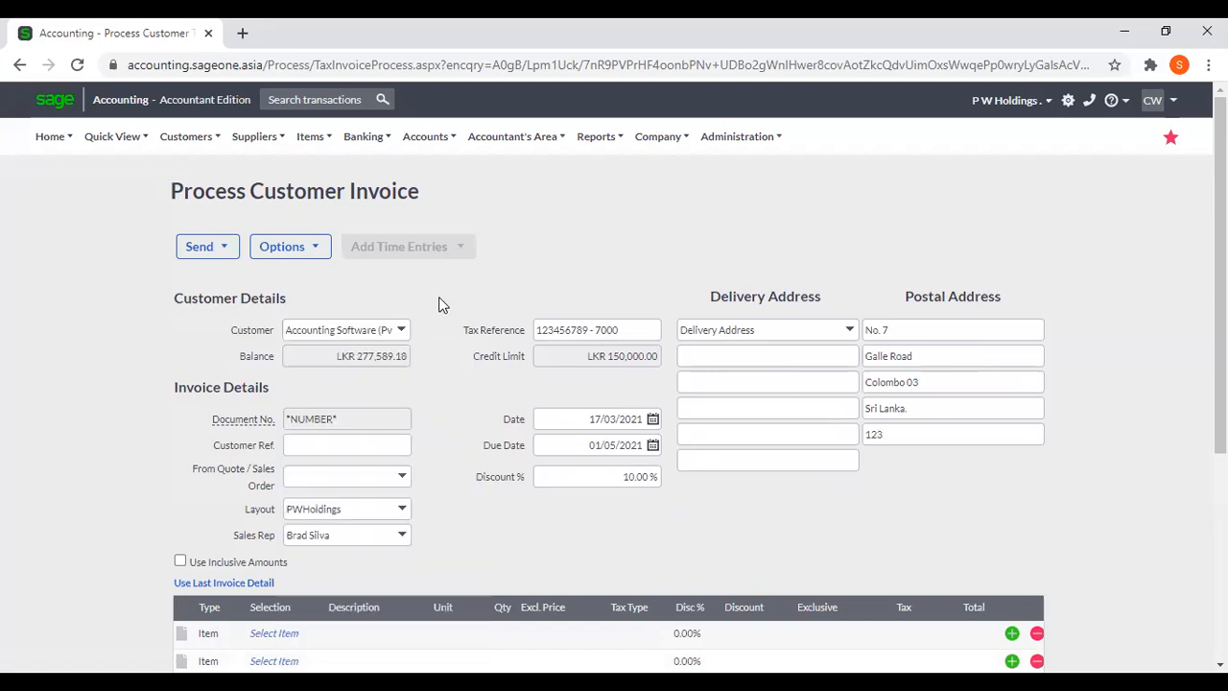
left_click(364, 329)
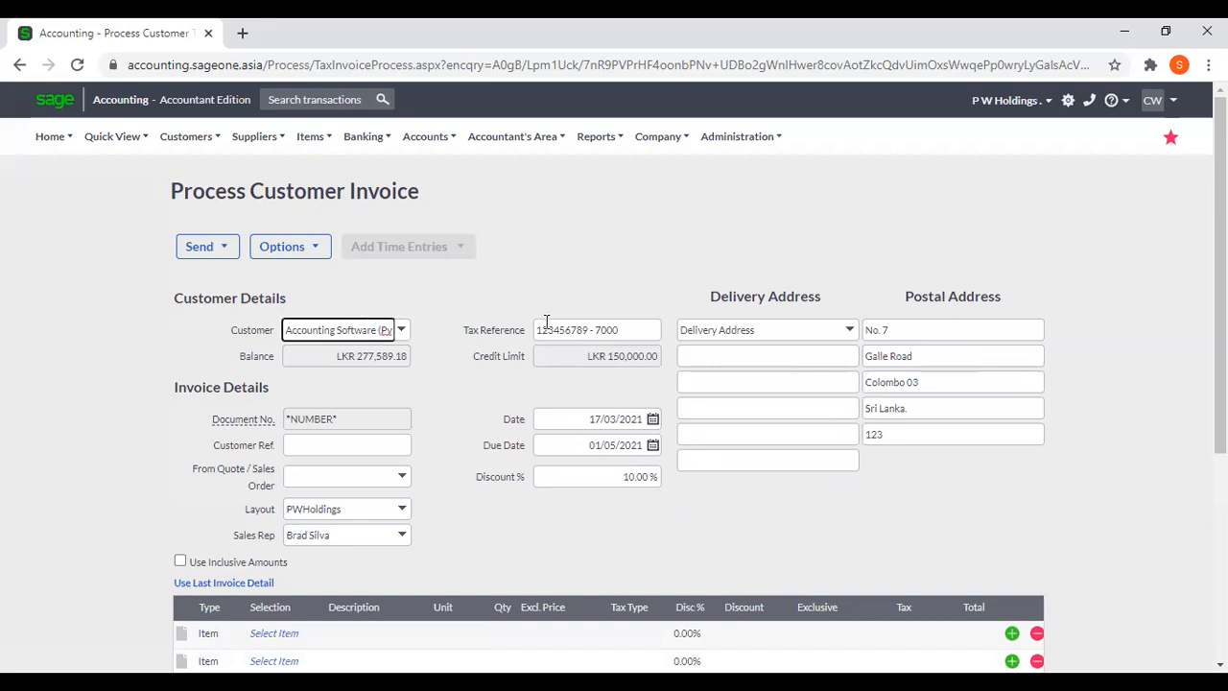
type("sm")
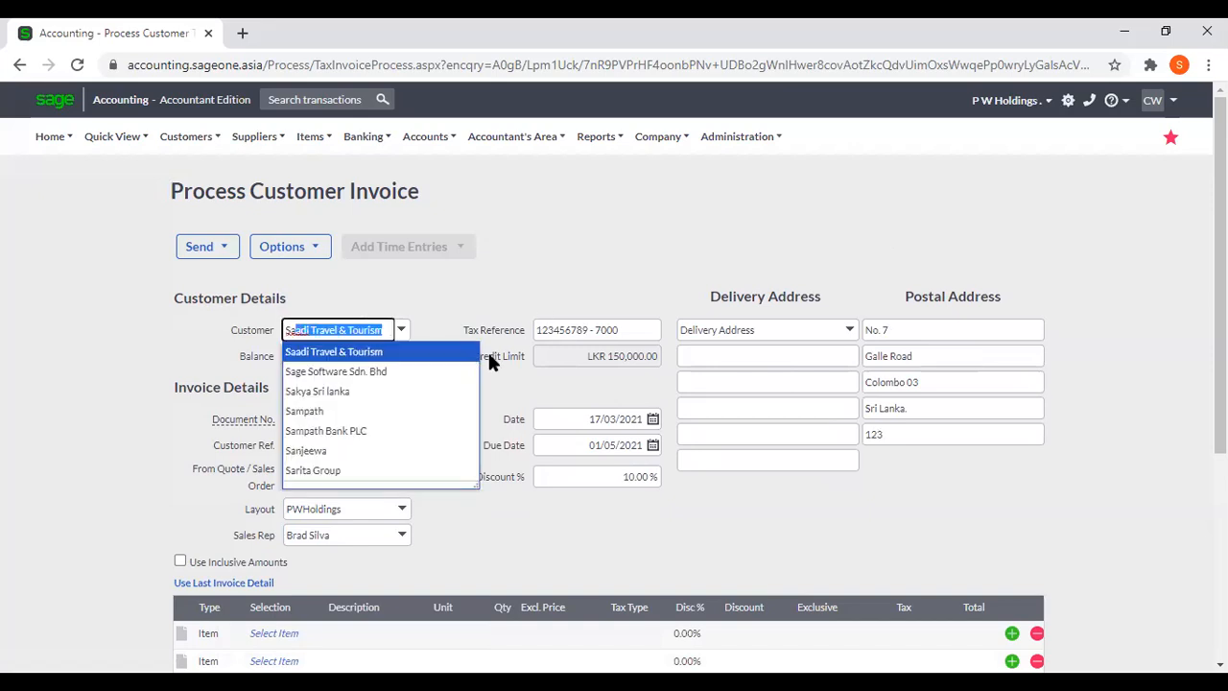
left_click(420, 431)
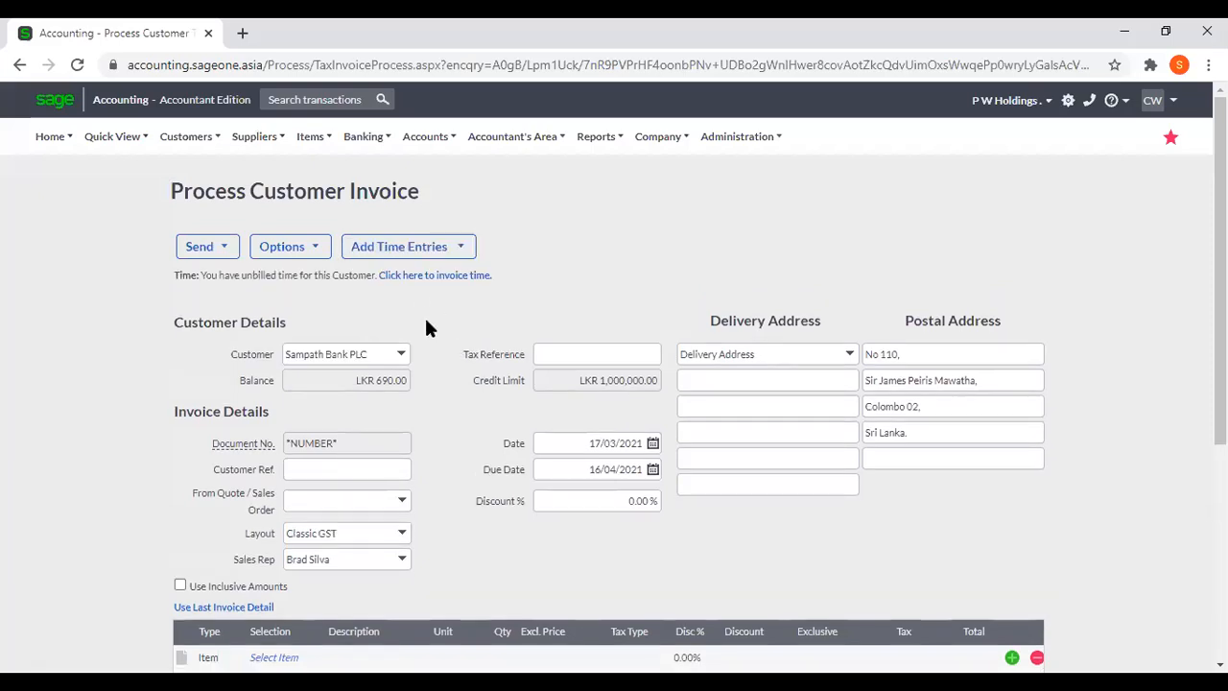
Open the selection of unbilled timesheet entries through the Invoice Time option for adding time entries.
left_click(433, 254)
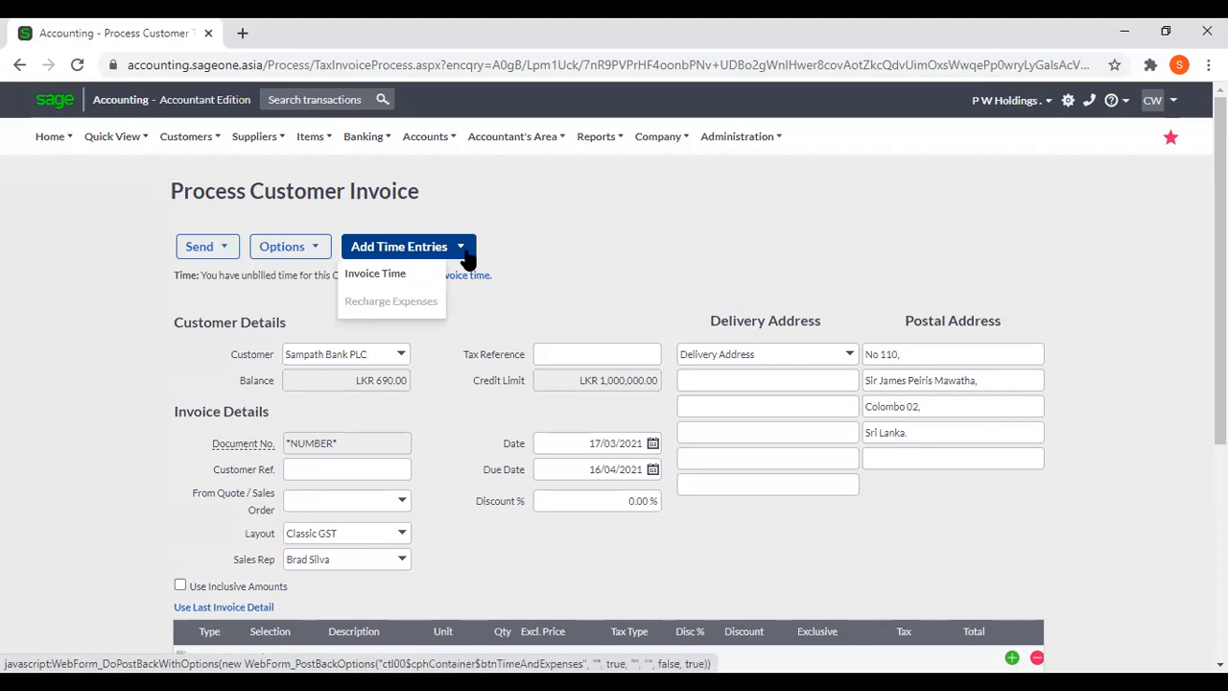
left_click(578, 258)
left_click(469, 251)
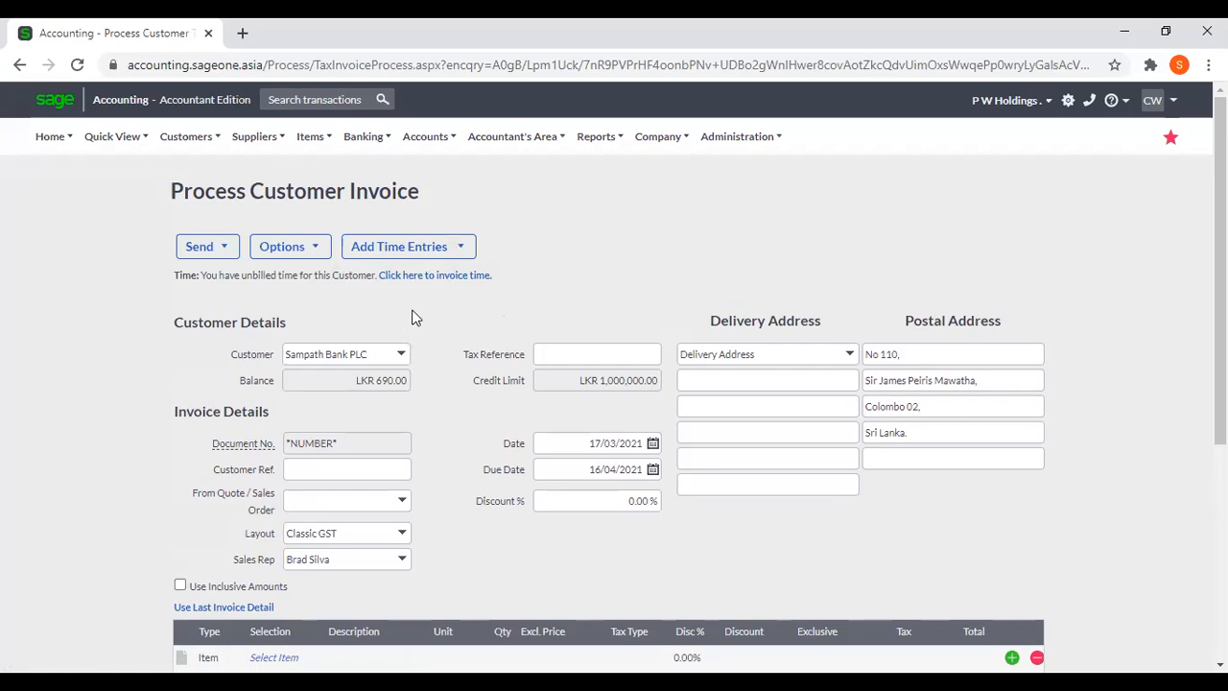
mouse_move(440, 252)
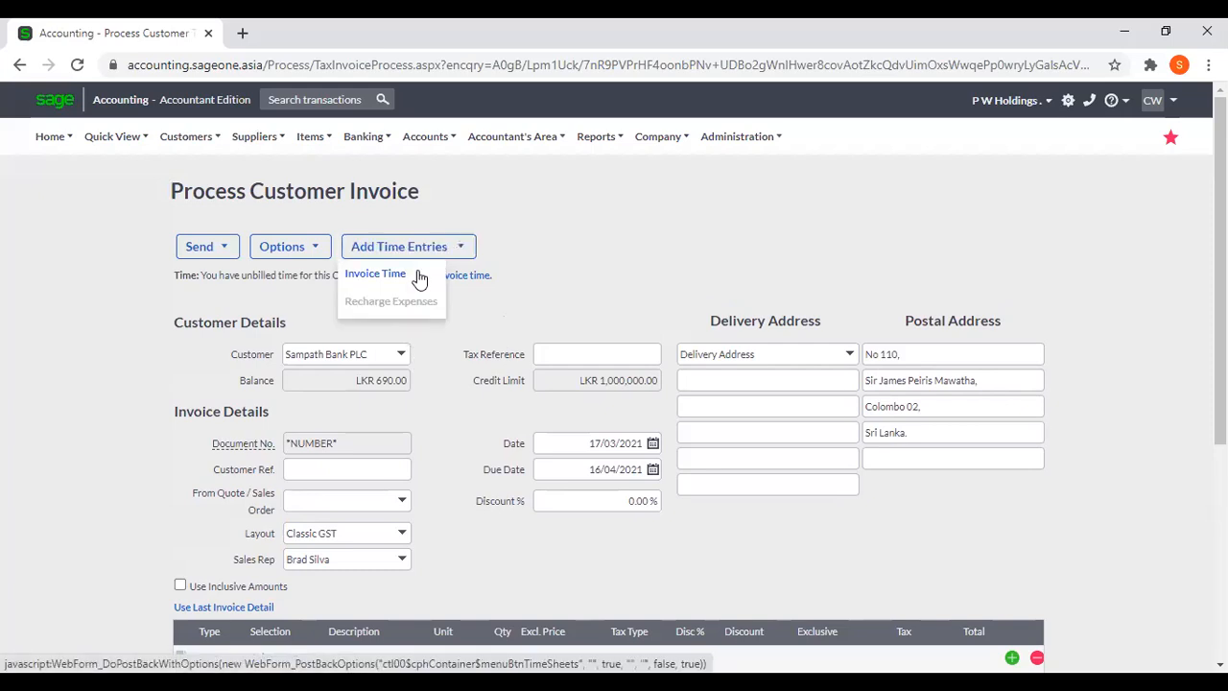
left_click(419, 278)
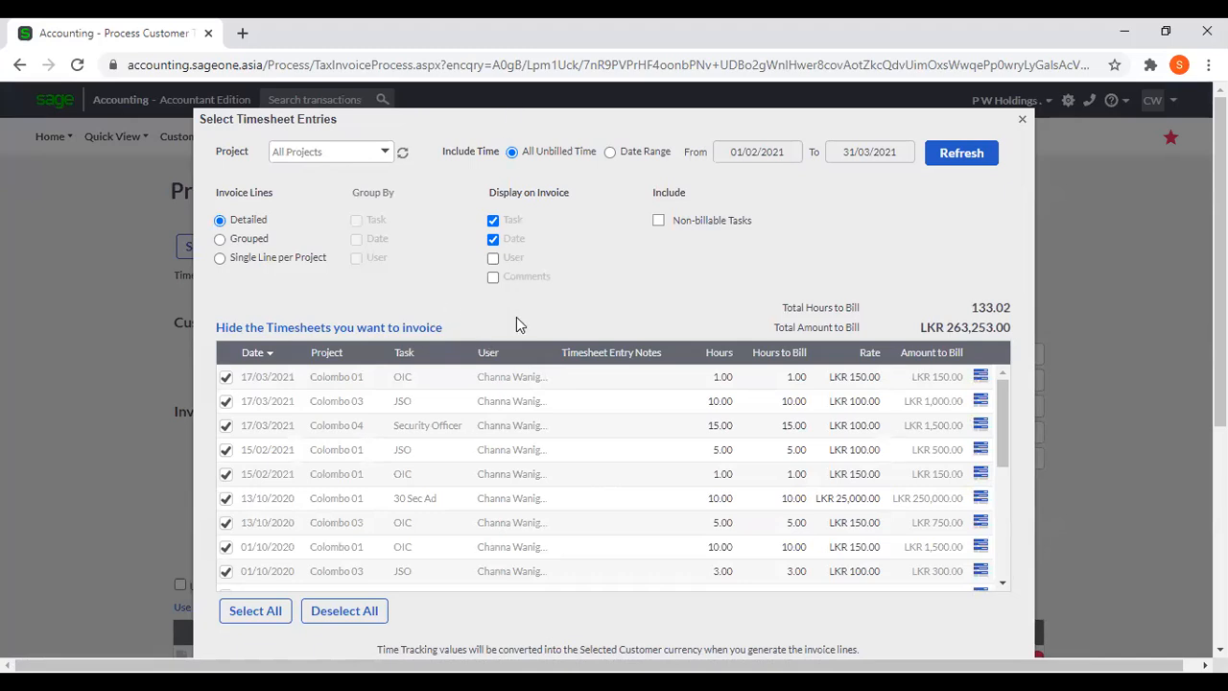
Deselect all timesheet entries and select only the Colombo 03 entries dated 28/08/2018 and 29/08/2018.
scroll(518, 436, "down", 10)
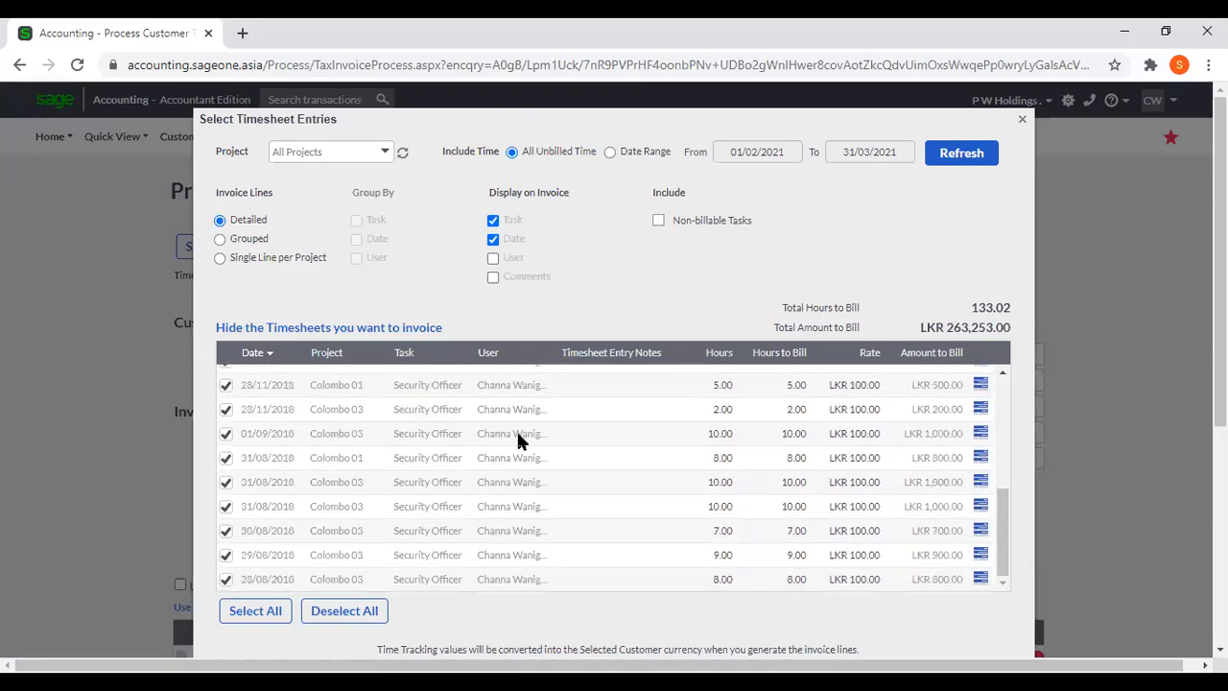
scroll(518, 436, "up", 10)
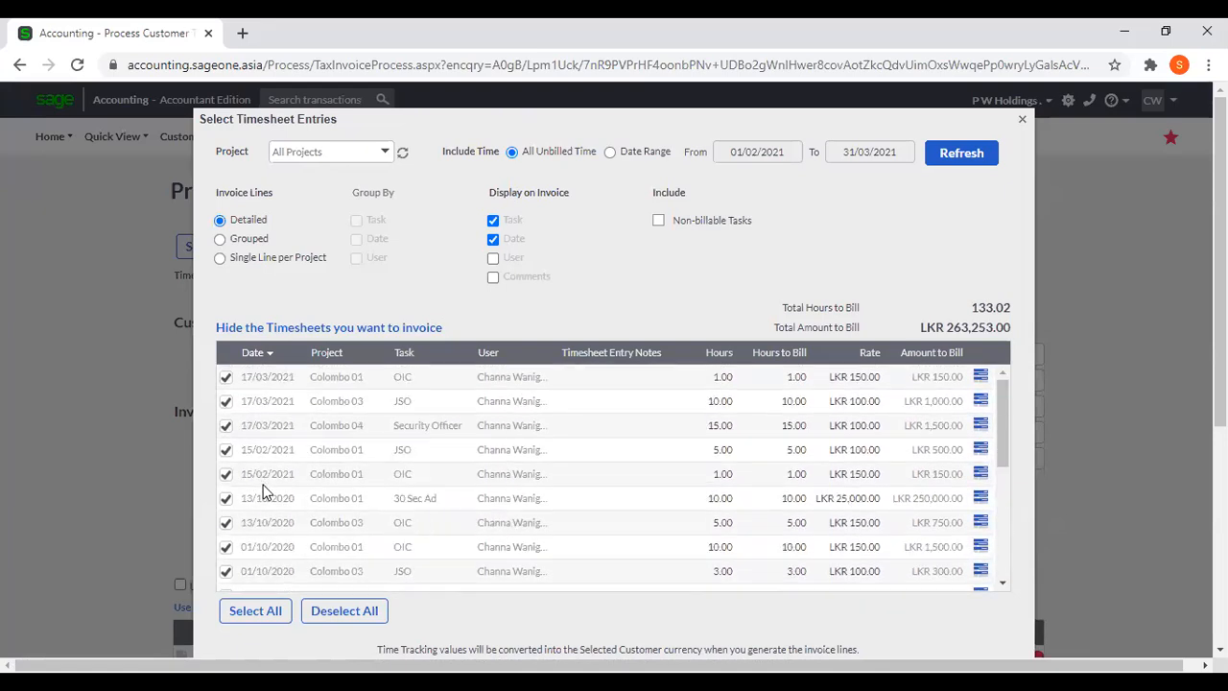
scroll(266, 491, "down", 10)
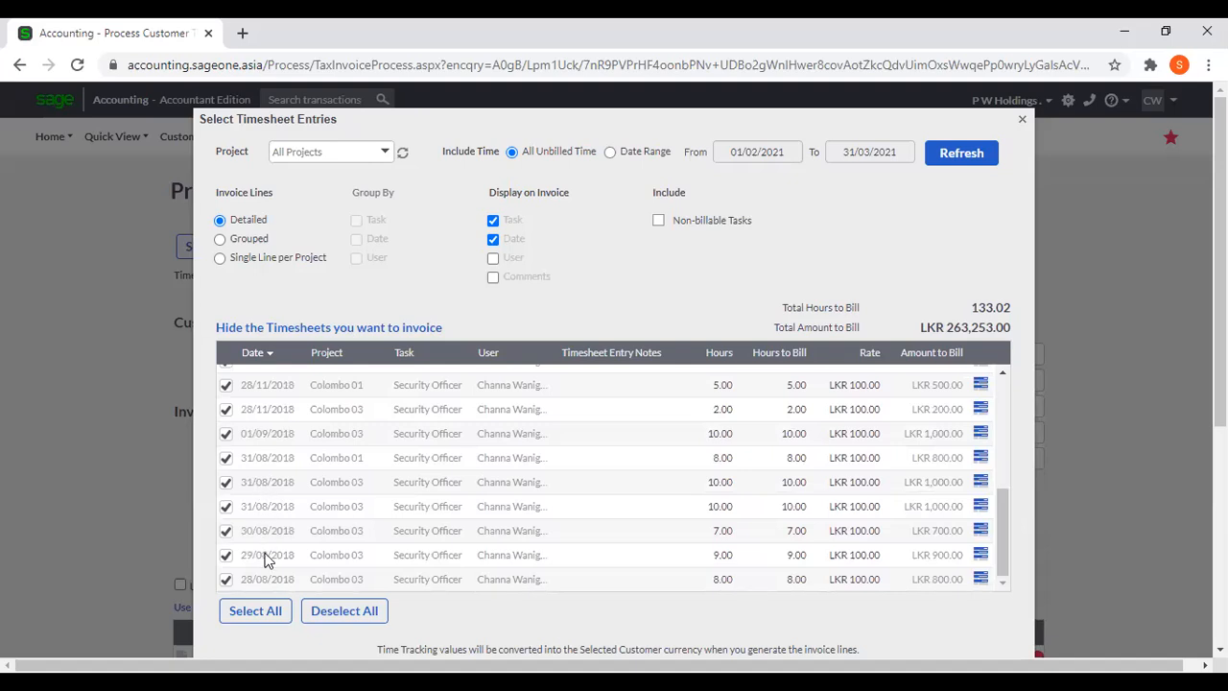
left_click(329, 614)
left_click(225, 579)
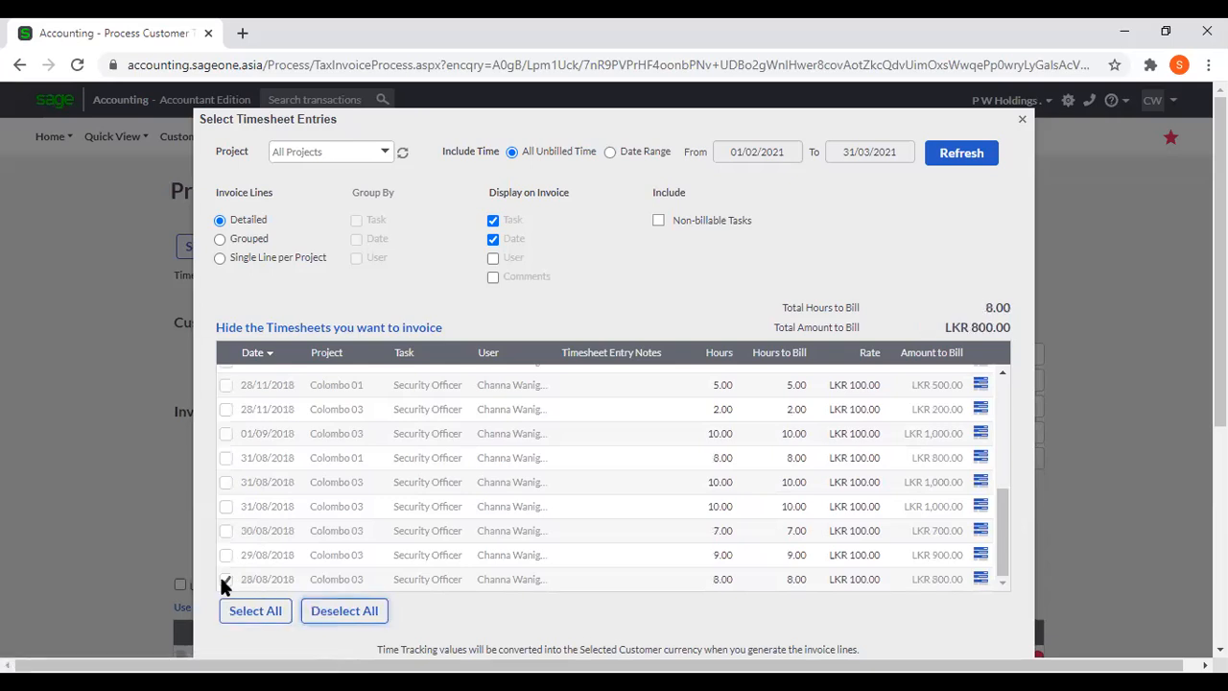
left_click(225, 555)
Review the timesheet selection's invoice line options, display settings and the full list of unbilled entries.
scroll(720, 573, "down", 1)
scroll(720, 572, "down", 3)
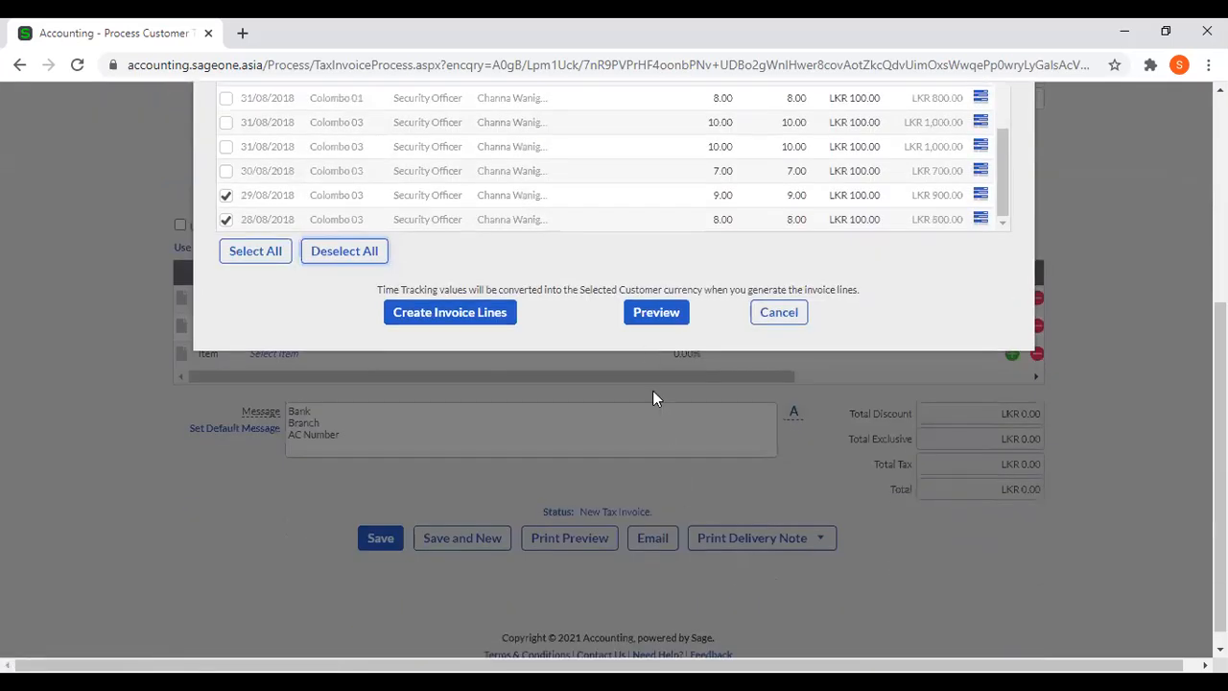
scroll(422, 393, "up", 2)
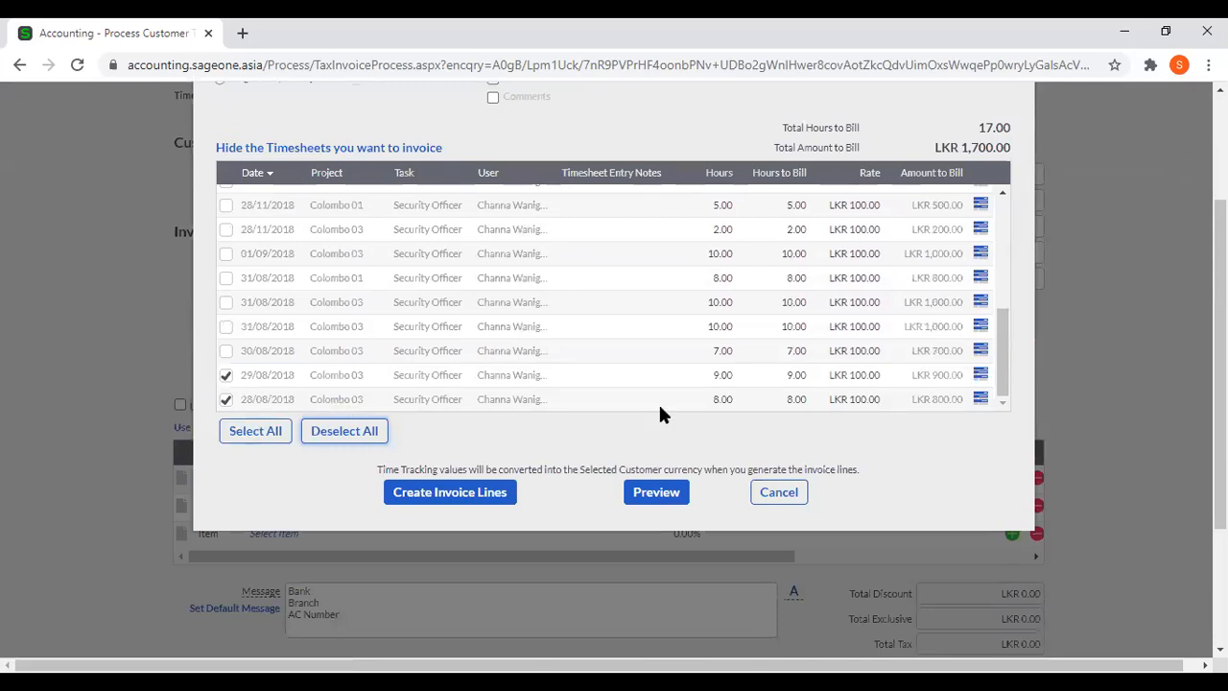
scroll(656, 403, "up", 2)
scroll(1101, 397, "up", 2)
left_click(609, 231)
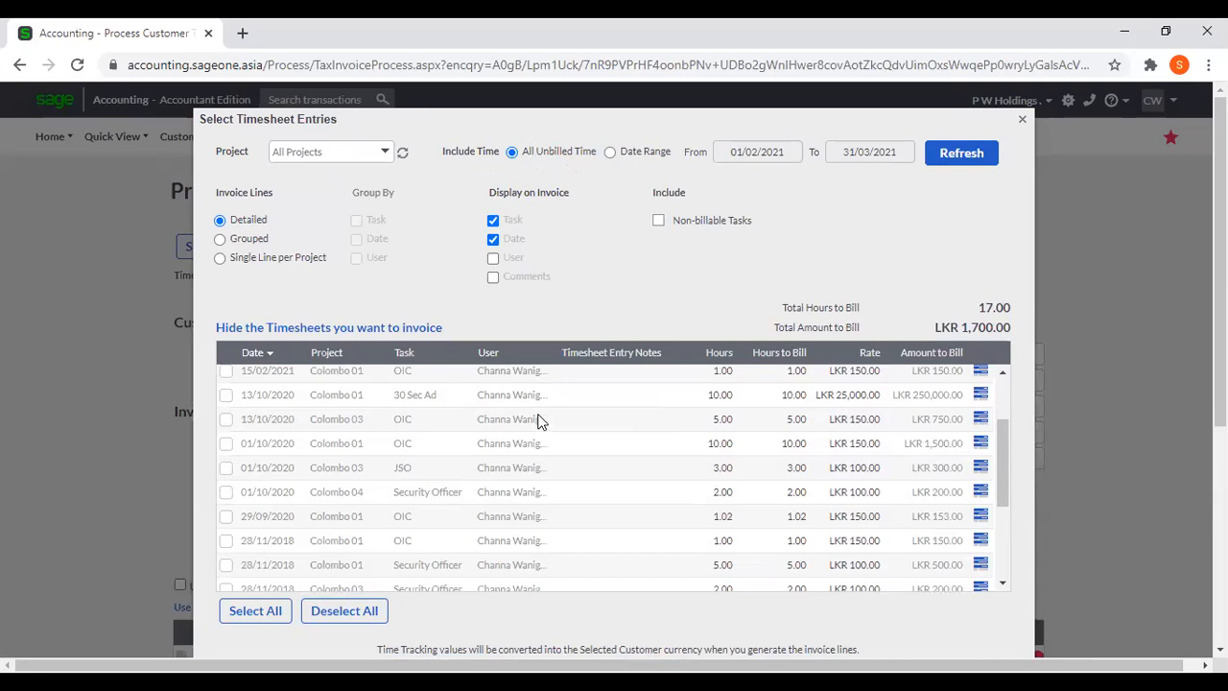
scroll(538, 422, "down", 5)
scroll(540, 419, "up", 10)
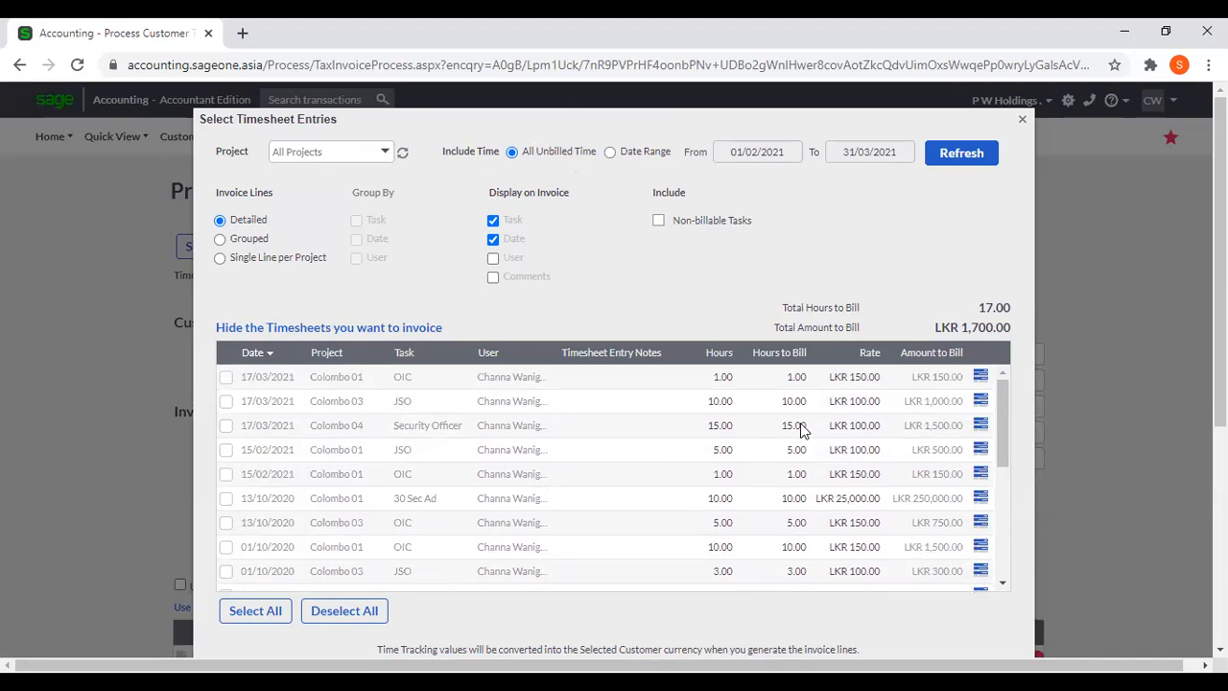
Limit the timesheet entries to the date range 17/03/2021 to 17/03/2021, refresh the list and create invoice lines from the selected entries.
left_click(611, 154)
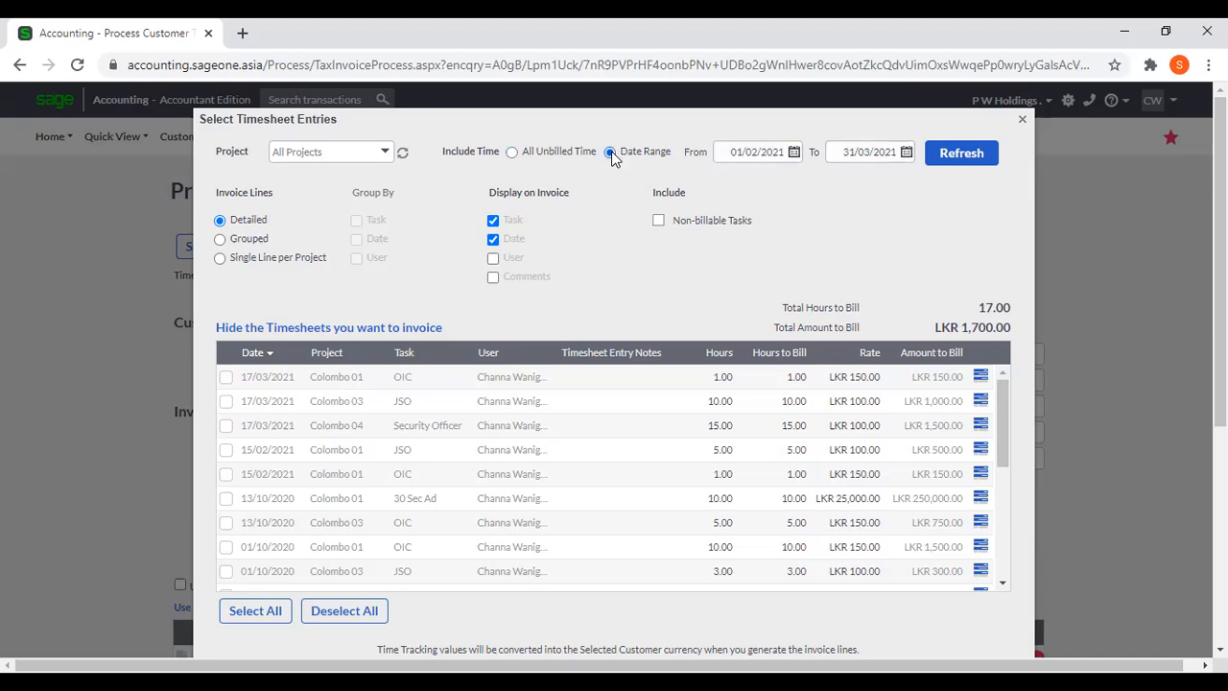
left_click(794, 153)
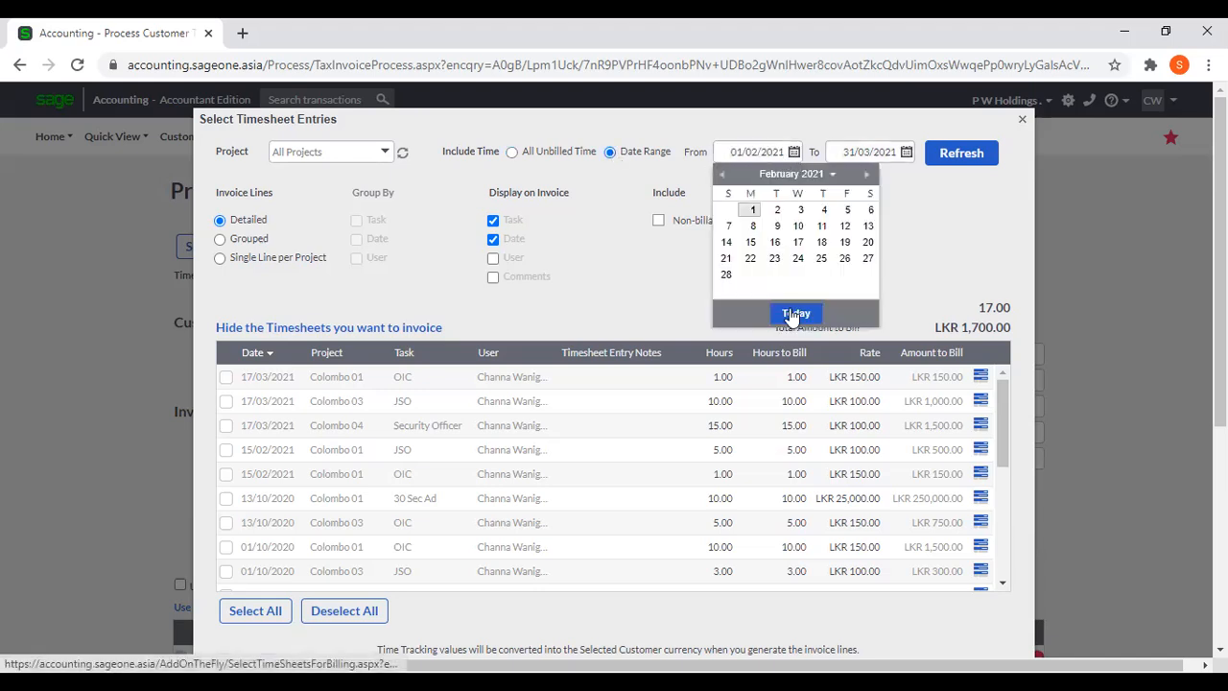
left_click(867, 174)
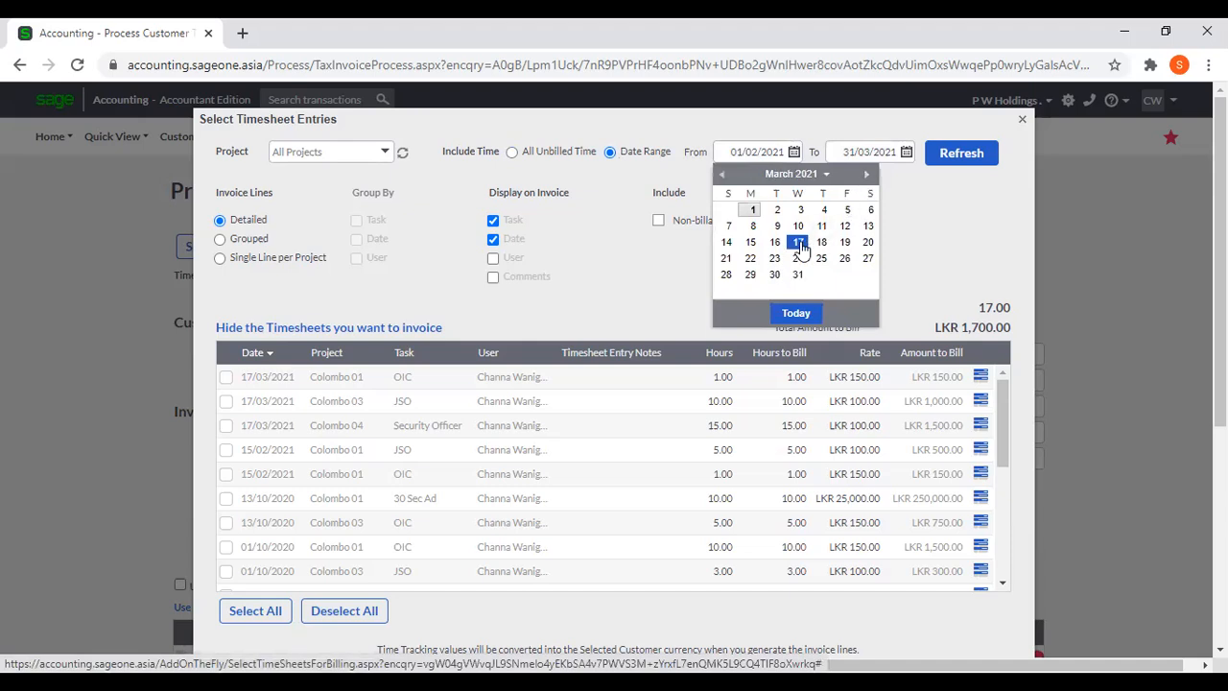
left_click(799, 244)
left_click(906, 152)
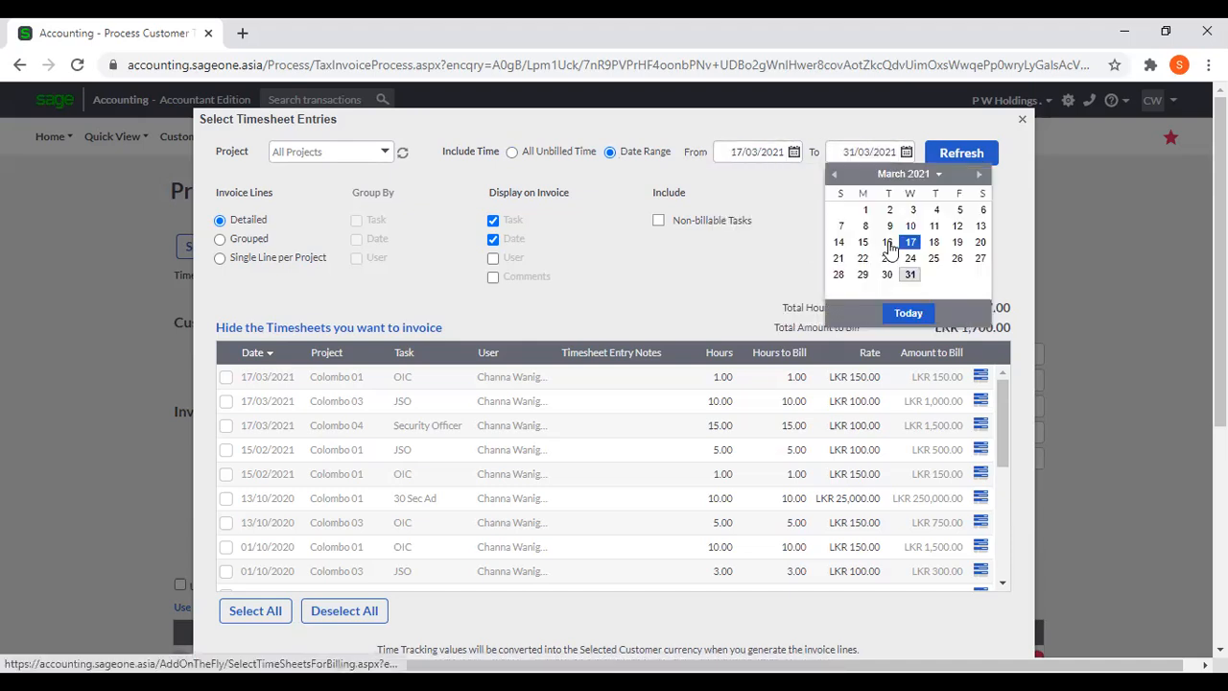
left_click(909, 242)
left_click(949, 159)
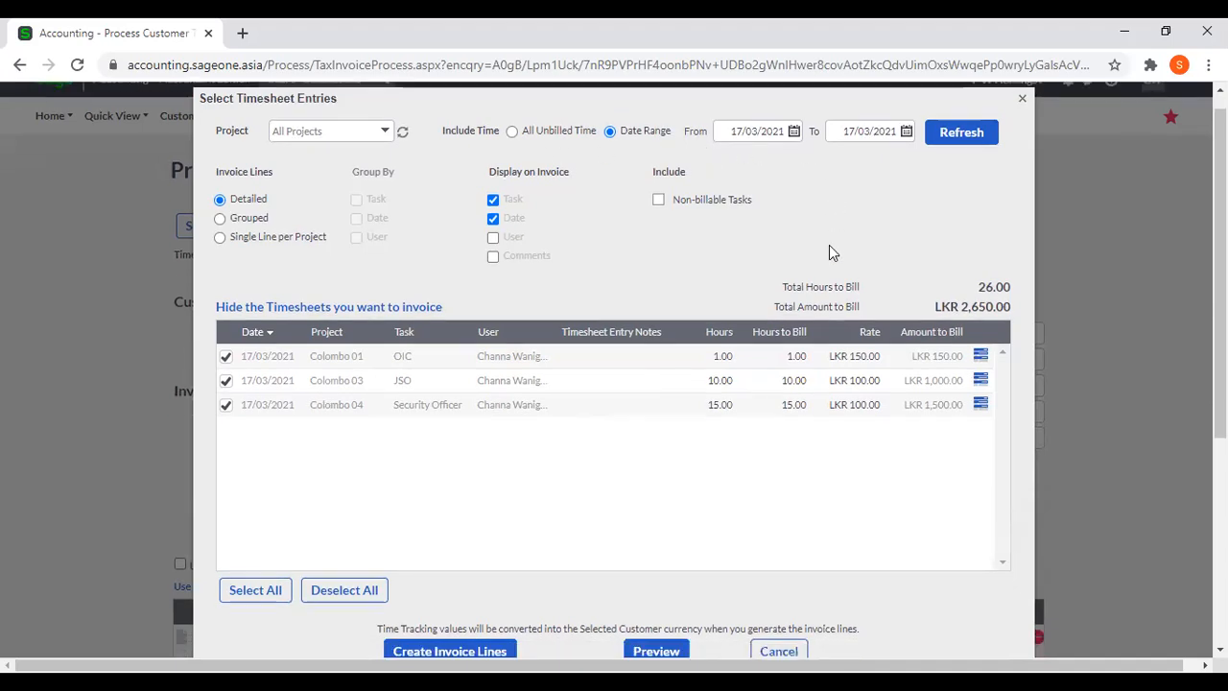
scroll(829, 245, "down", 4)
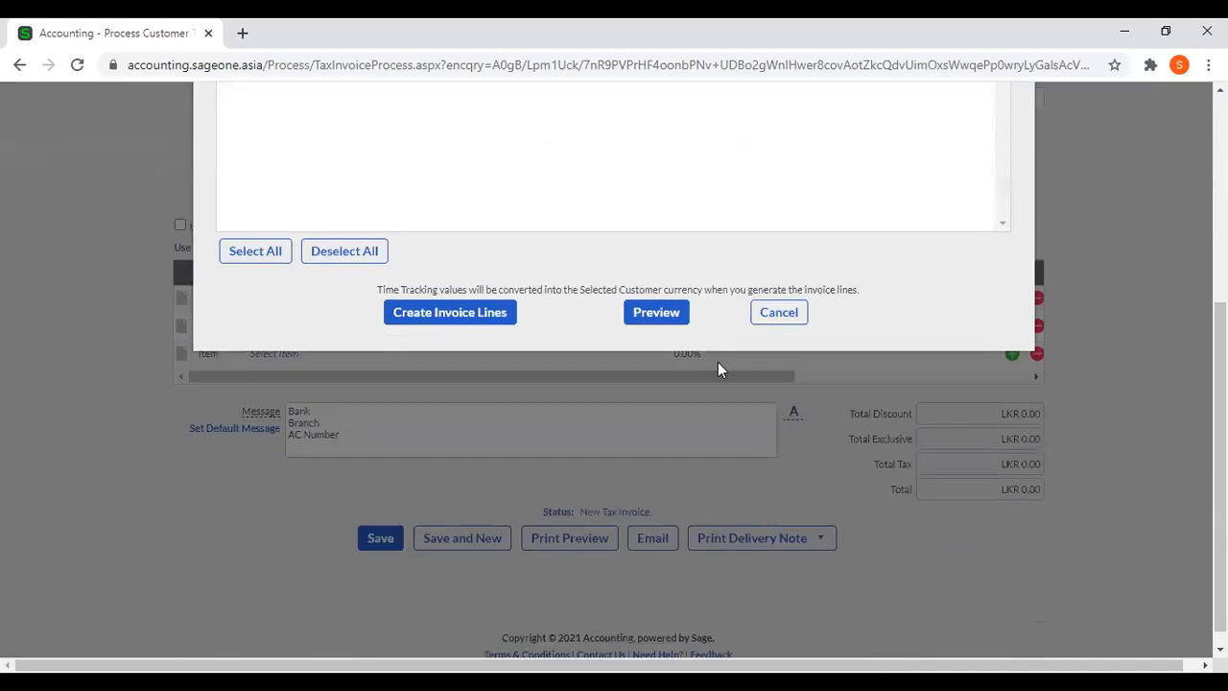
left_click(481, 322)
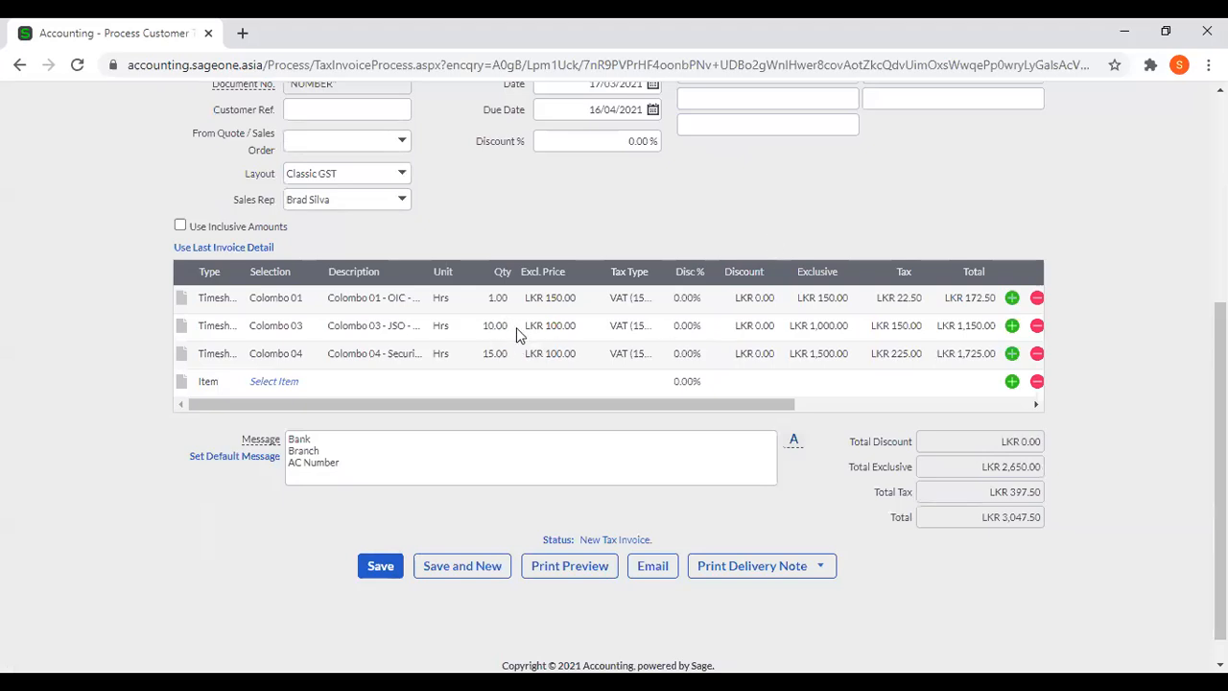
Review the invoice's customer details, the added timesheet lines with their hours and rates, and the totals.
scroll(566, 379, "up", 2)
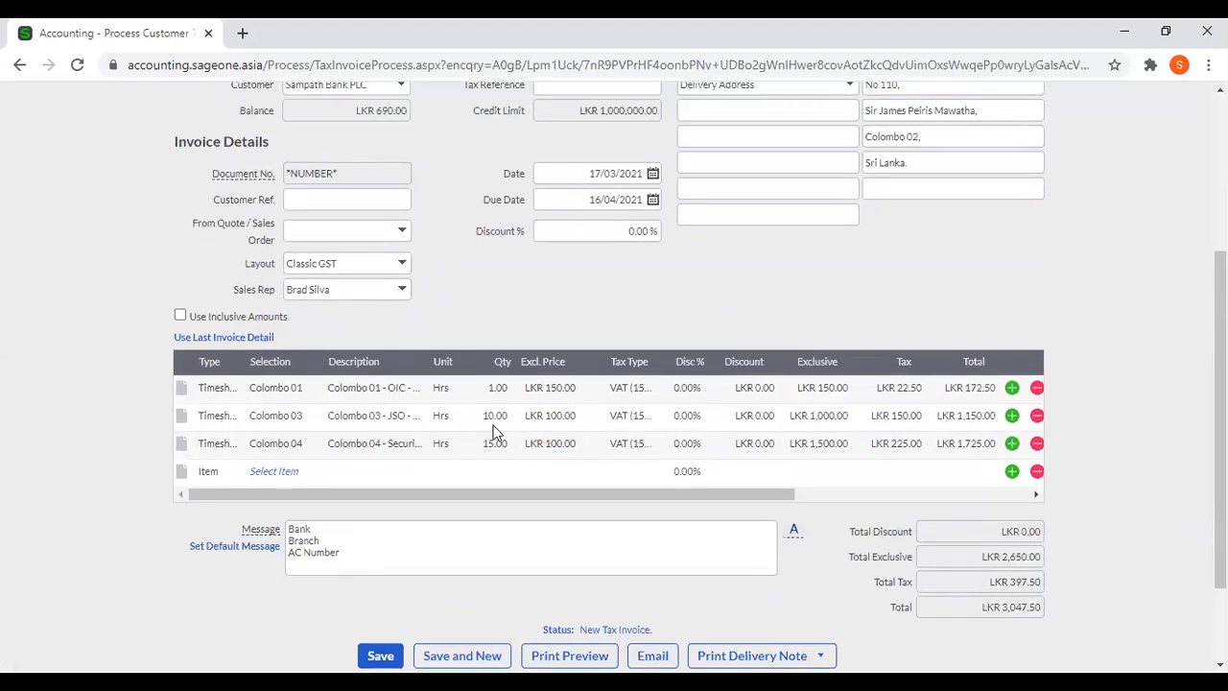
scroll(494, 436, "up", 1)
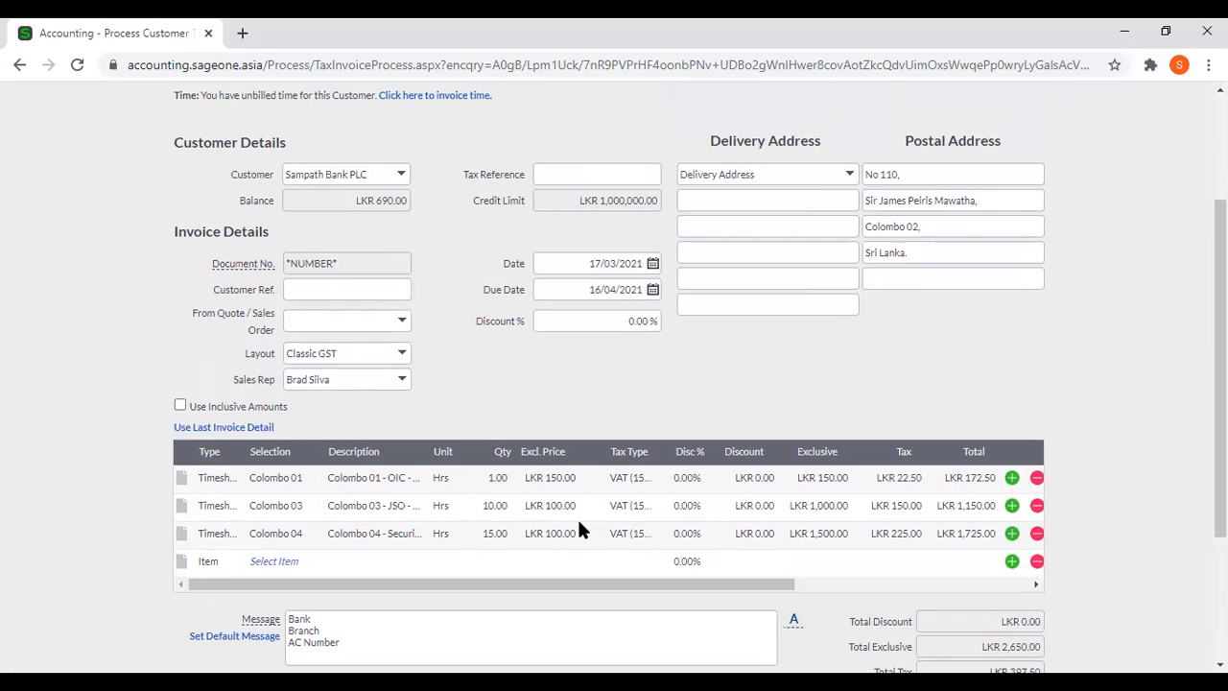
scroll(580, 522, "up", 2)
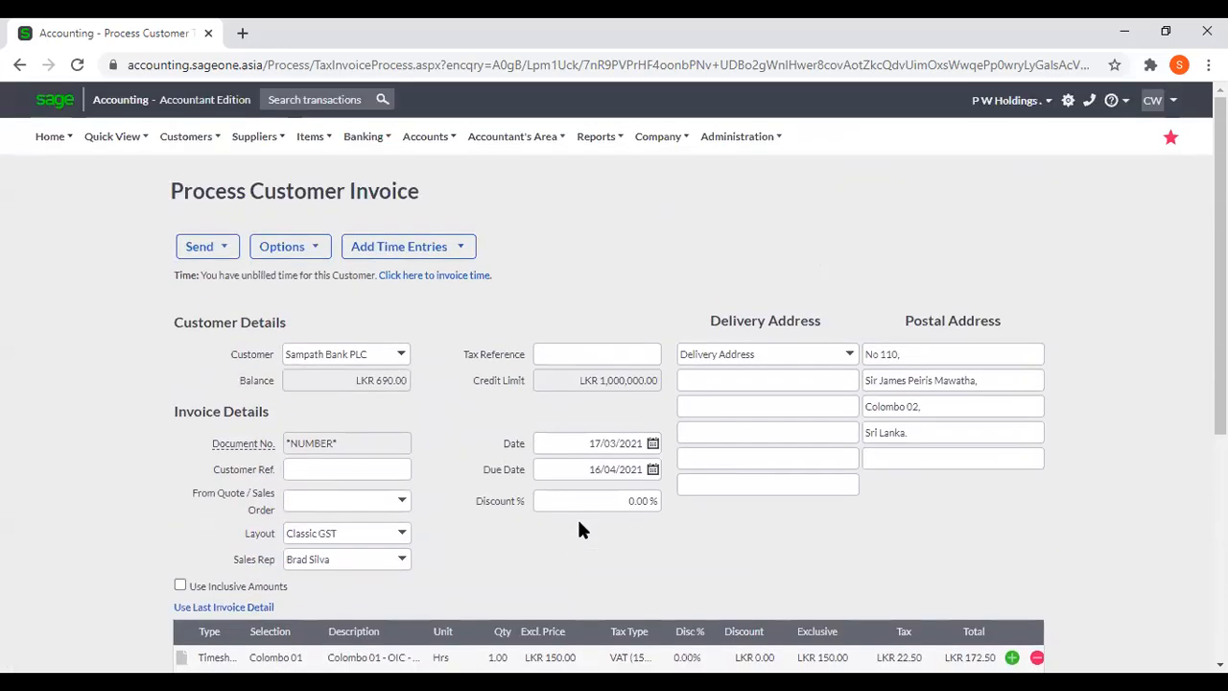
scroll(580, 522, "down", 2)
scroll(580, 528, "down", 1)
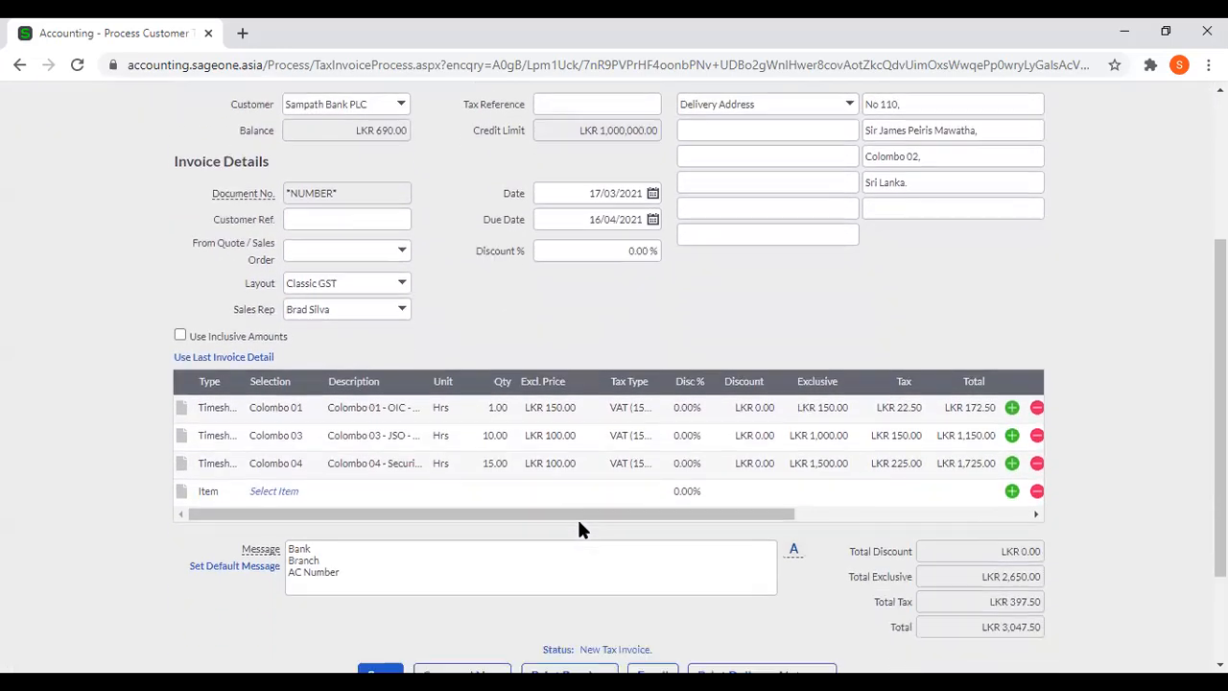
scroll(817, 600, "down", 2)
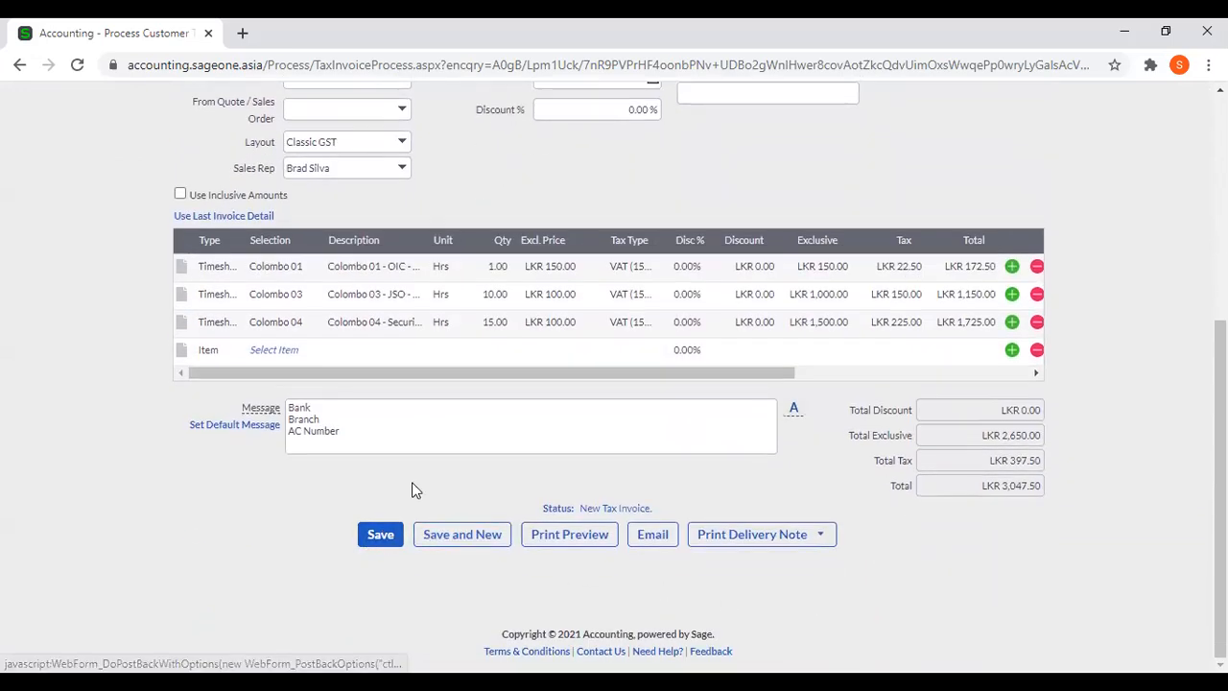
scroll(532, 264, "up", 1)
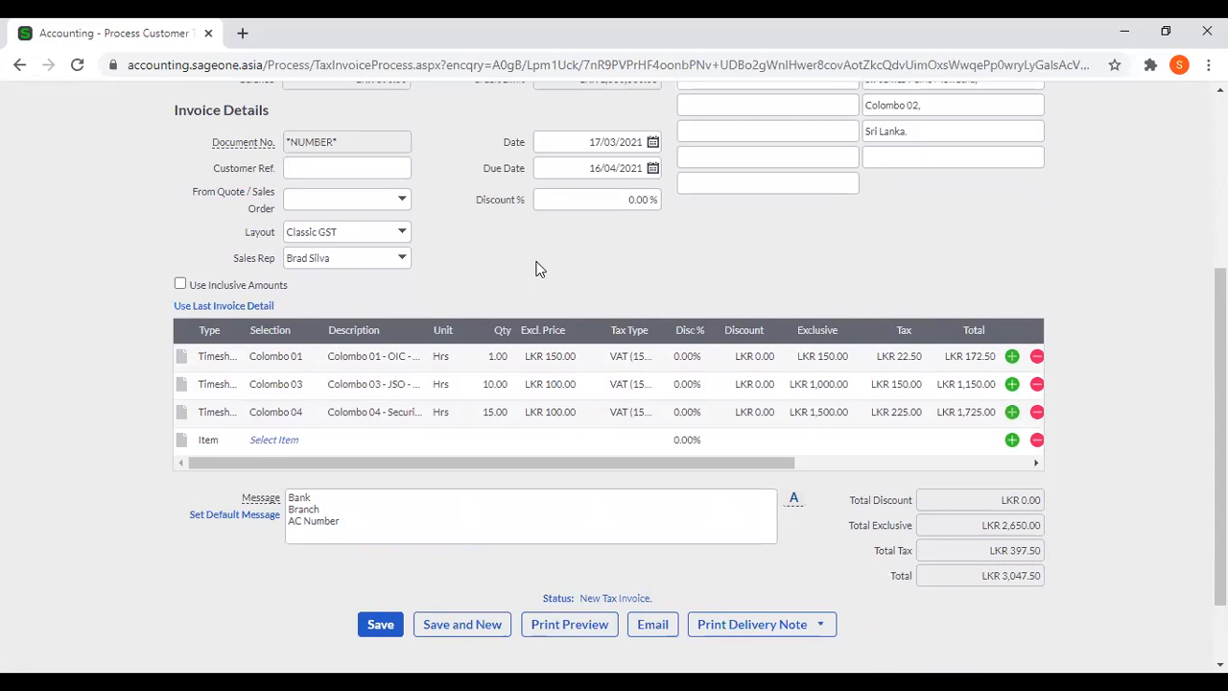
scroll(538, 268, "up", 3)
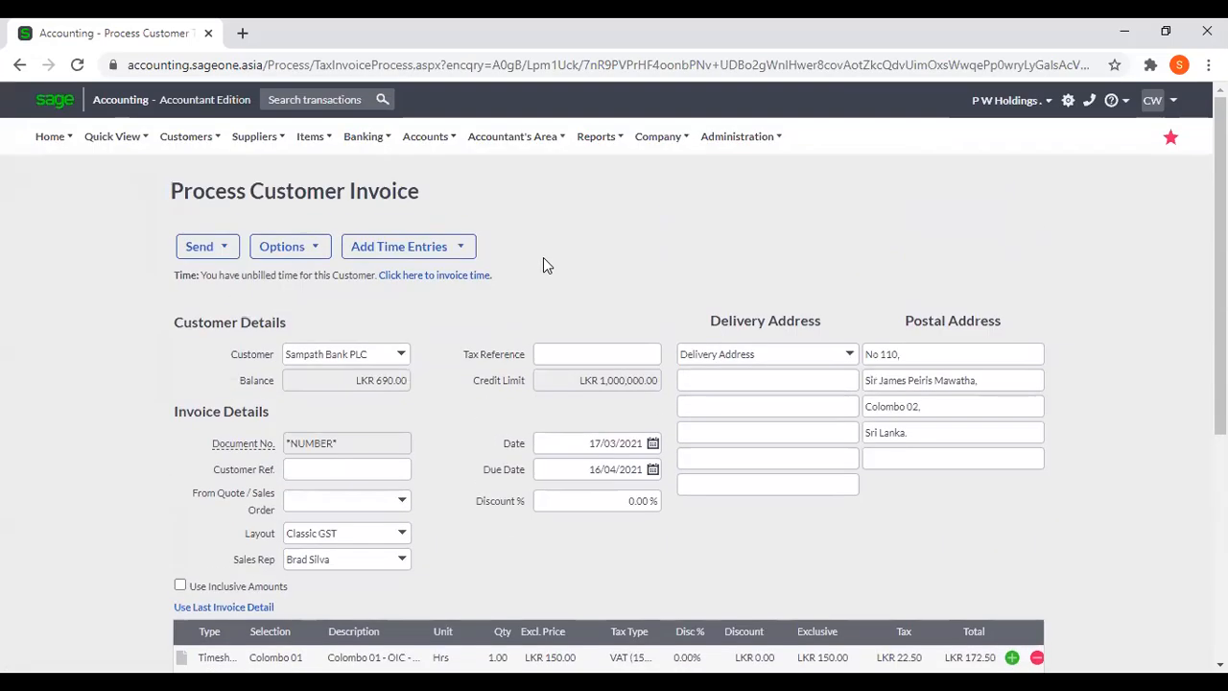
Leave the invoice and open the daily timesheet in Time Tracking to view the entries for 17 March 2021.
mouse_move(189, 146)
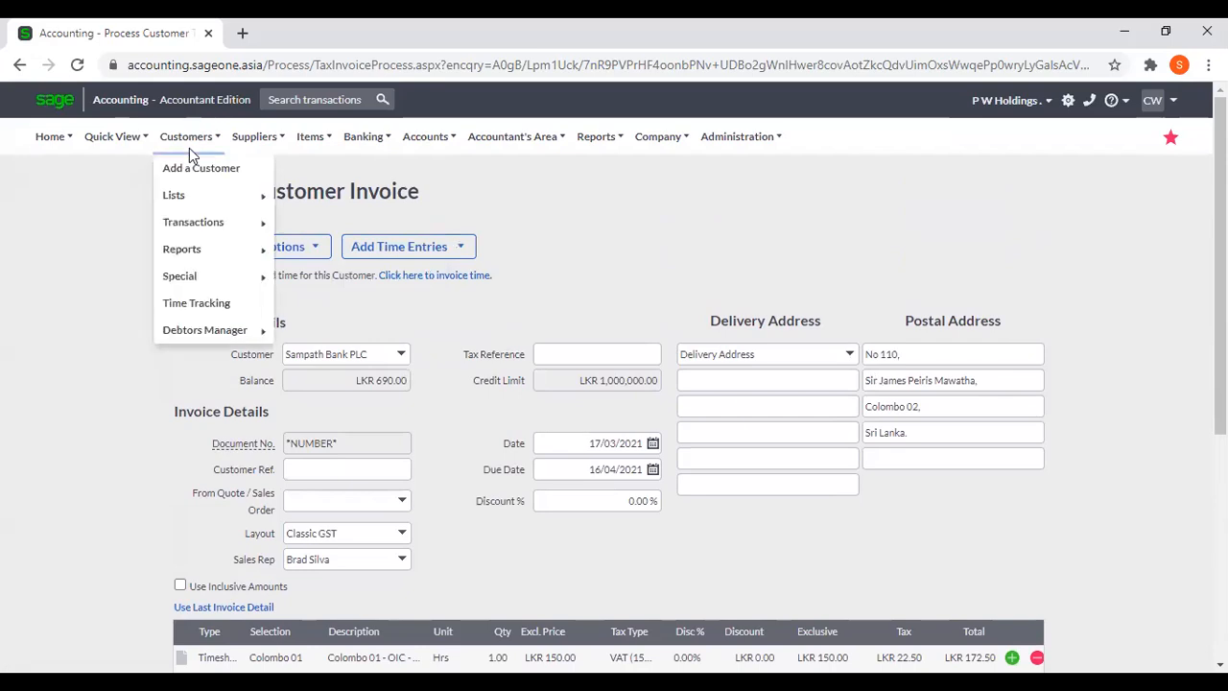
left_click(194, 309)
left_click(699, 168)
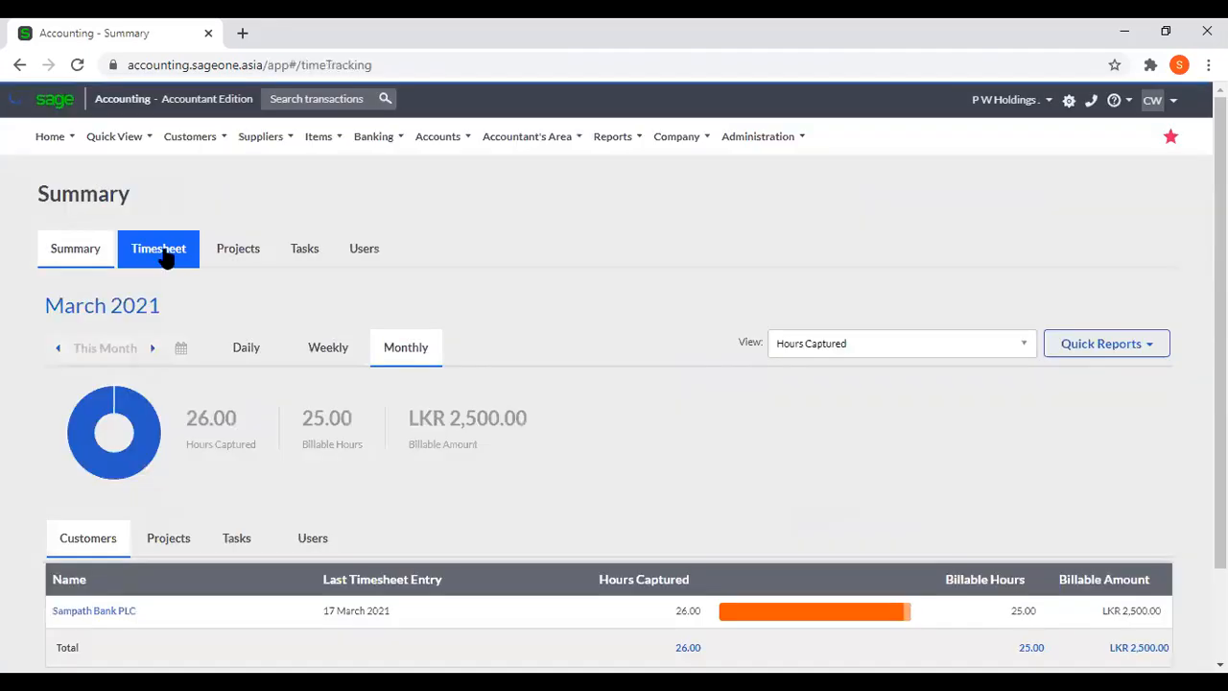
left_click(162, 248)
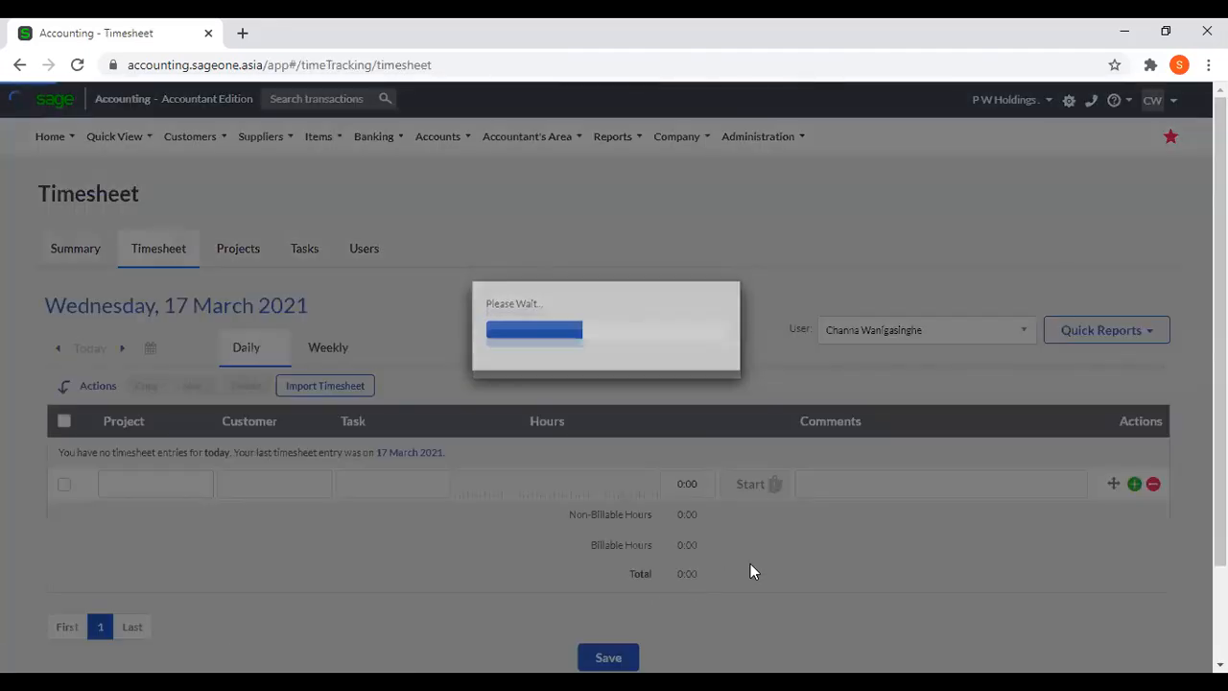
scroll(752, 571, "down", 2)
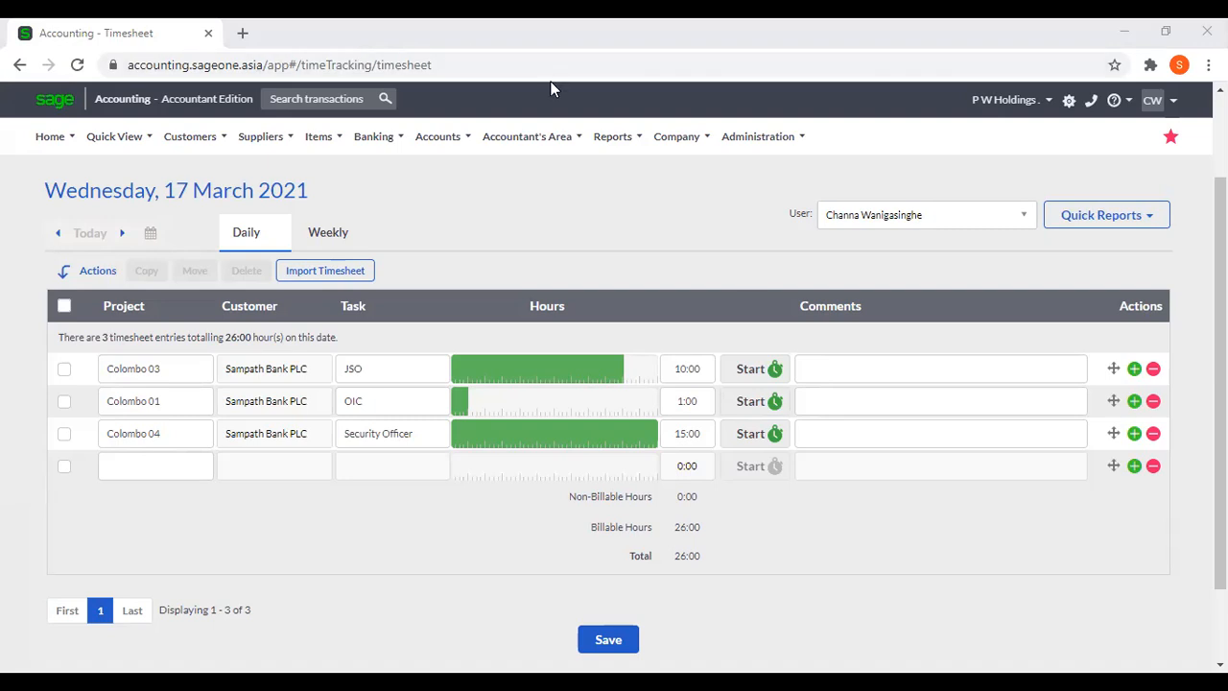
View the weekly timesheet for 15 to 21 March 2021 and return to the daily view of 17 March.
scroll(726, 202, "up", 2)
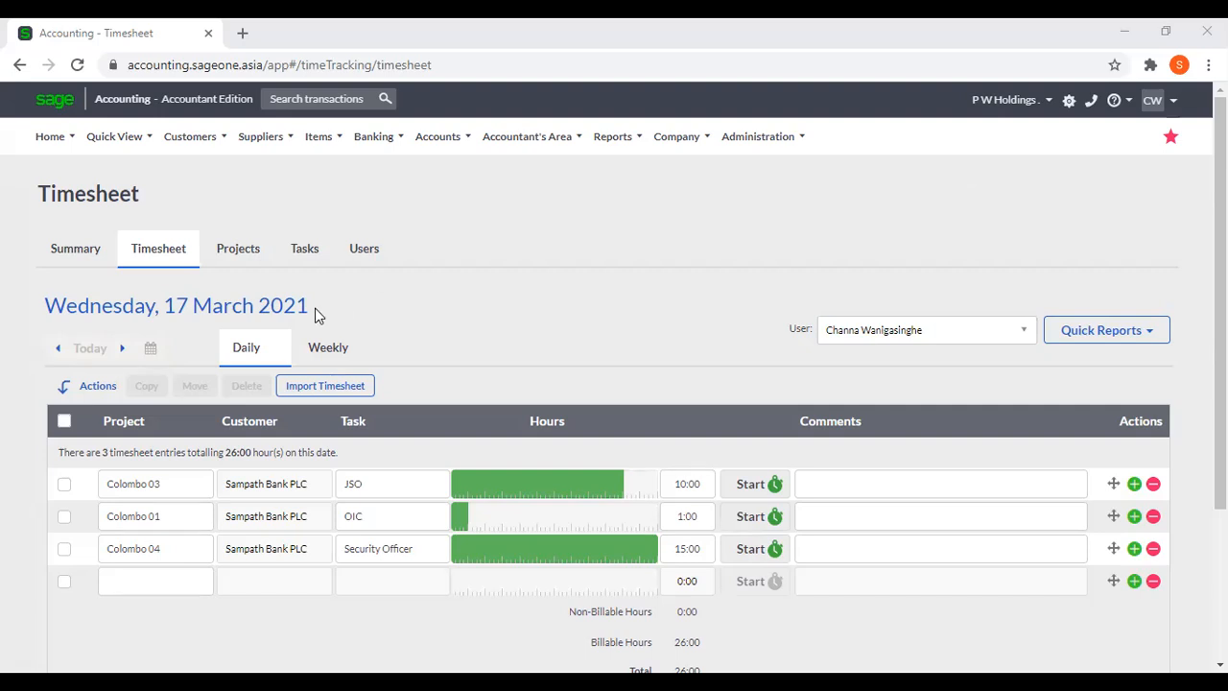
left_click(317, 348)
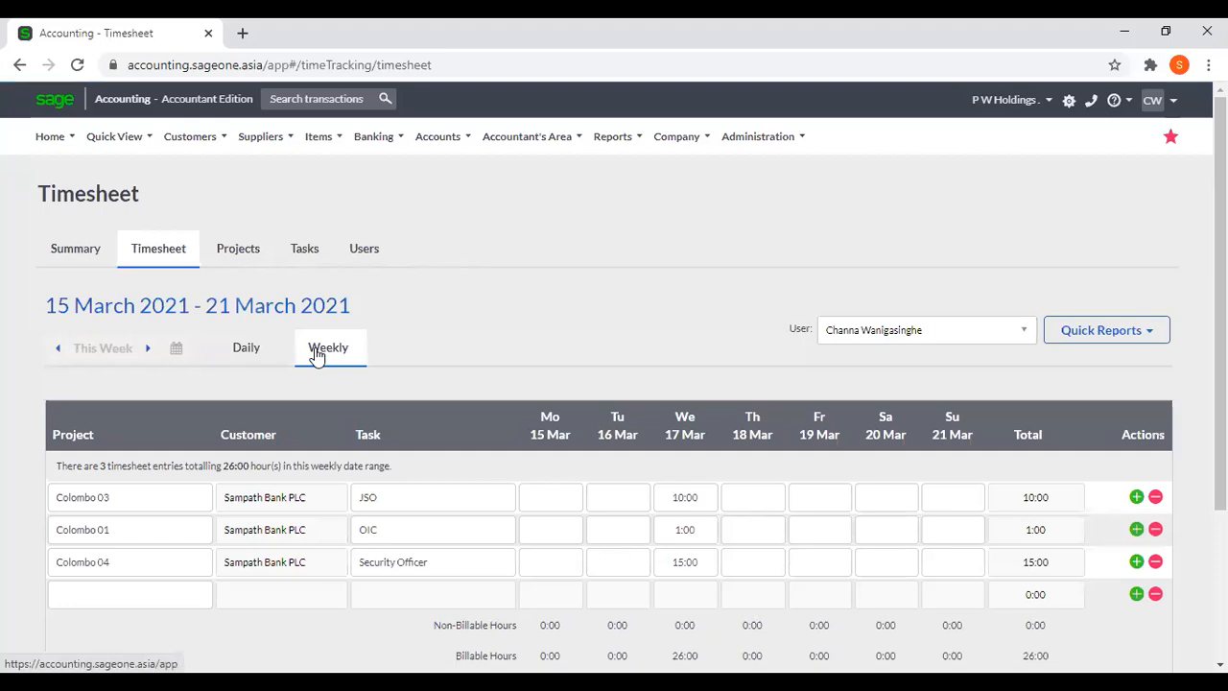
left_click(263, 353)
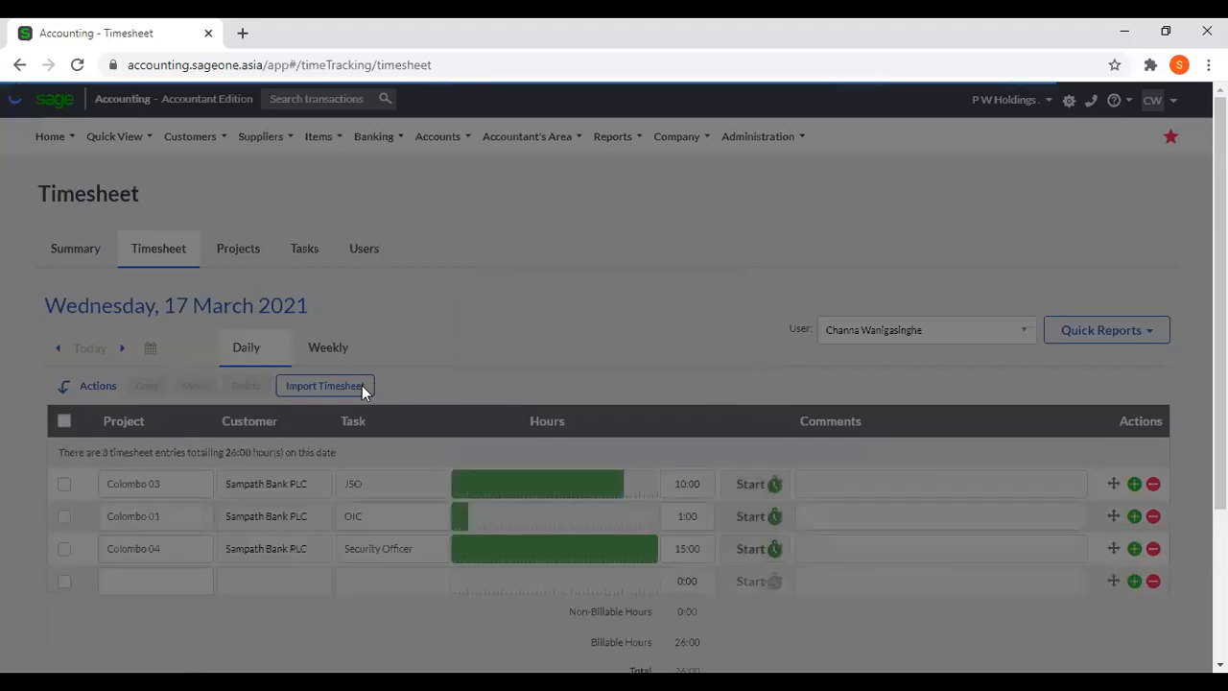
Show the timesheet import details and review the file type, date format and date range options above the daily entries.
left_click(362, 385)
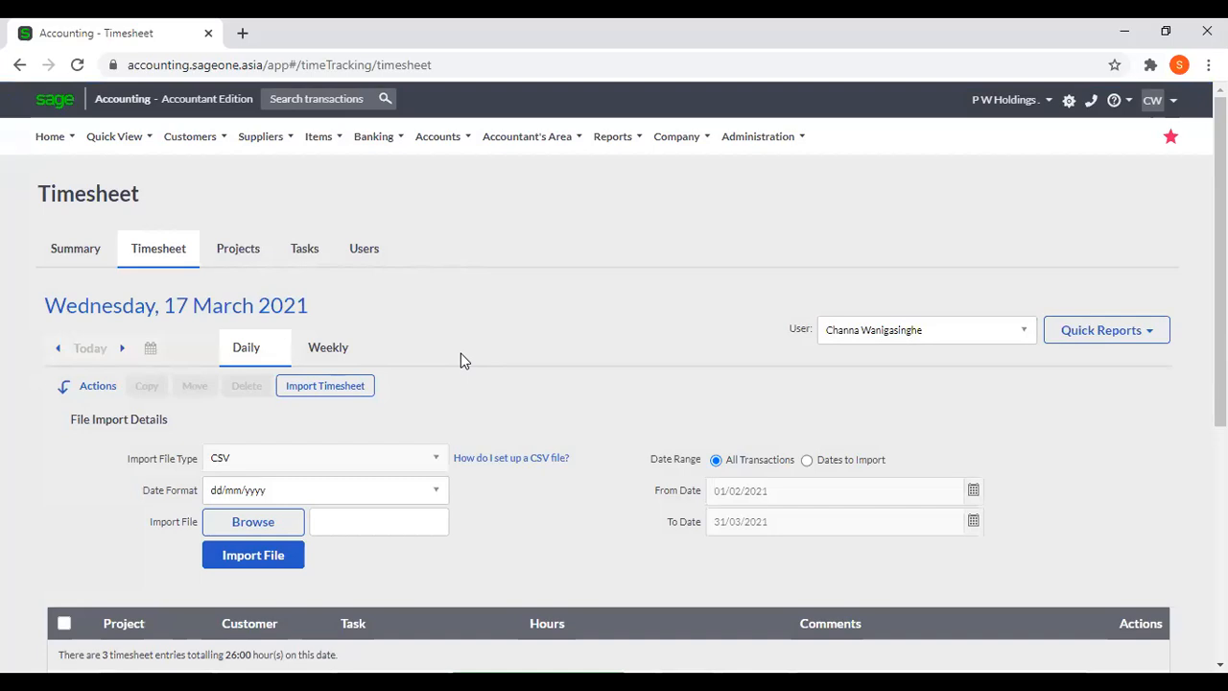
scroll(462, 355, "down", 1)
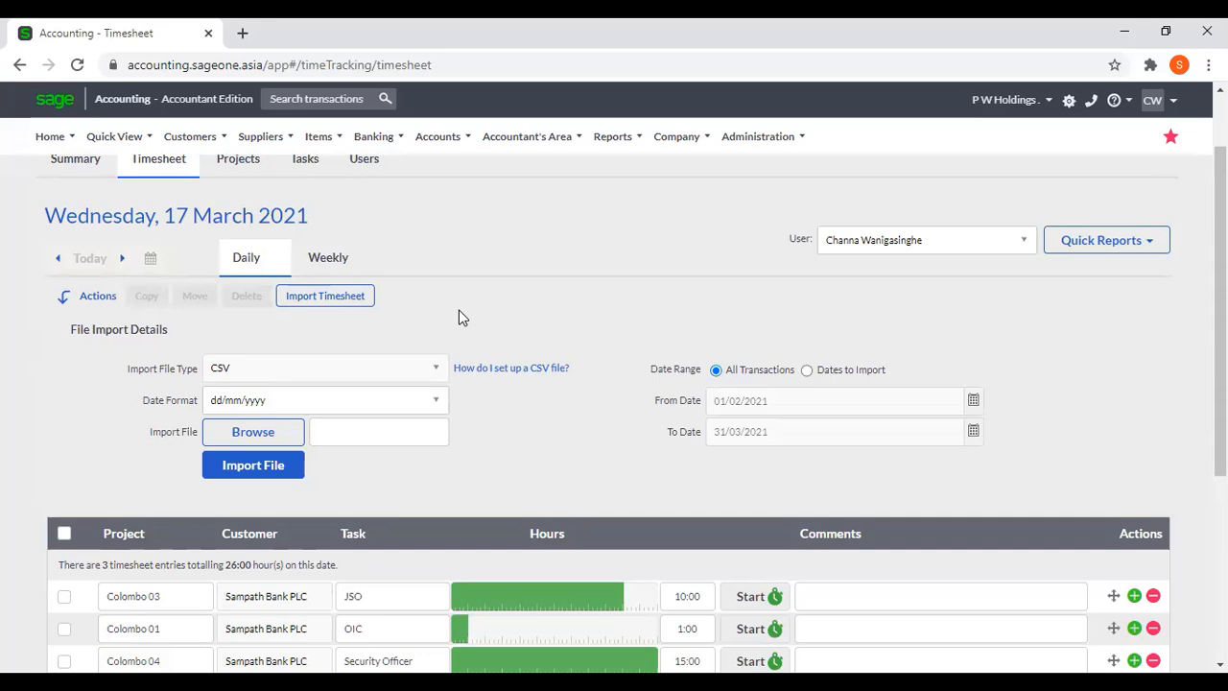
scroll(470, 316, "down", 2)
scroll(468, 315, "up", 1)
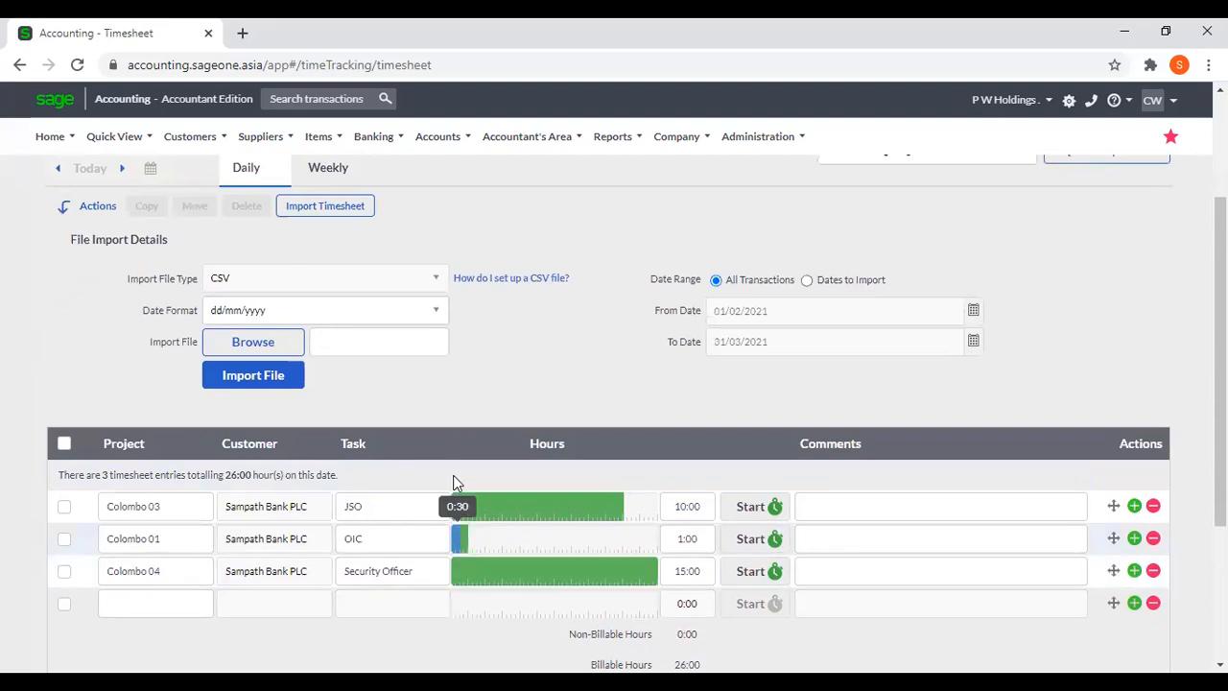
scroll(468, 247, "up", 1)
scroll(468, 247, "up", 1)
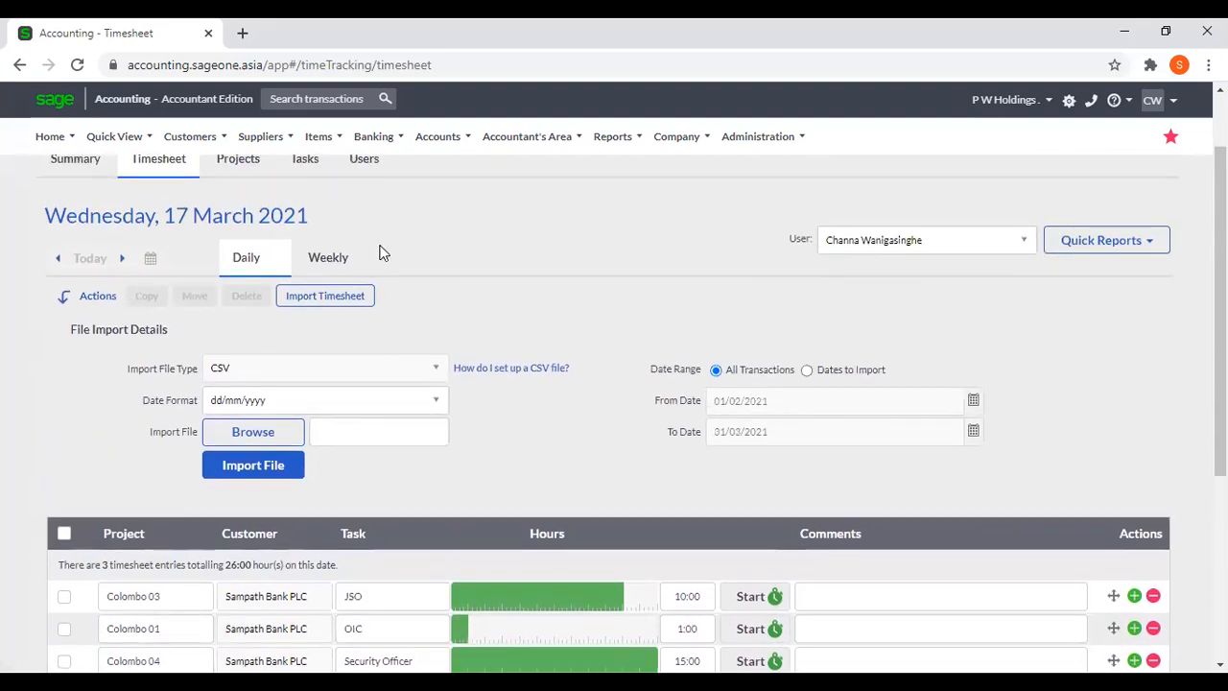
Enter Monday 15 March hours in the weekly timesheet: 15 for Colombo 03, 4 for Colombo 01 and 12 for Colombo 04.
left_click(330, 257)
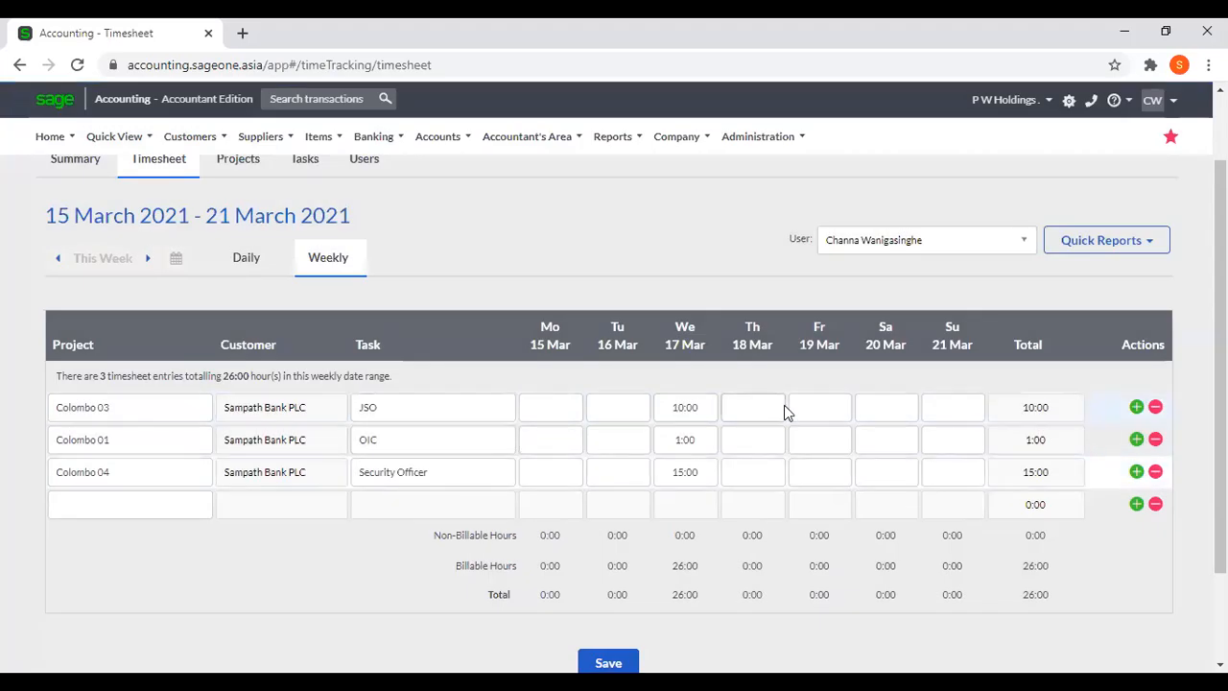
left_click(562, 406)
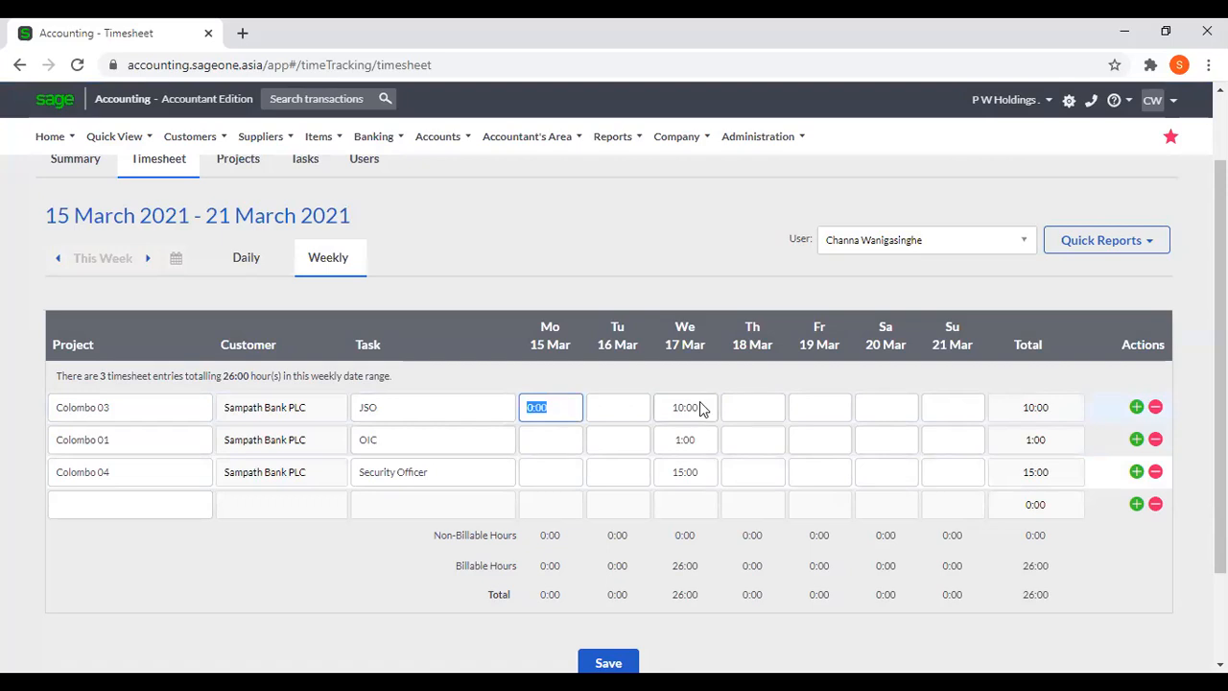
type("15")
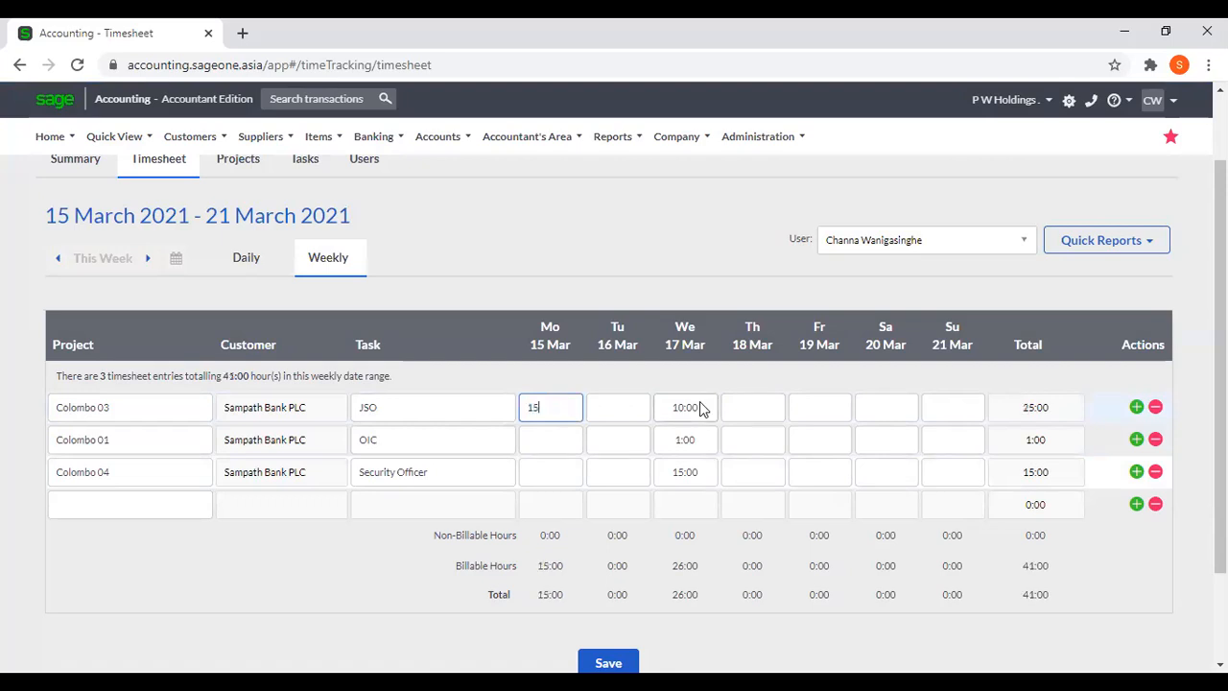
left_click(547, 438)
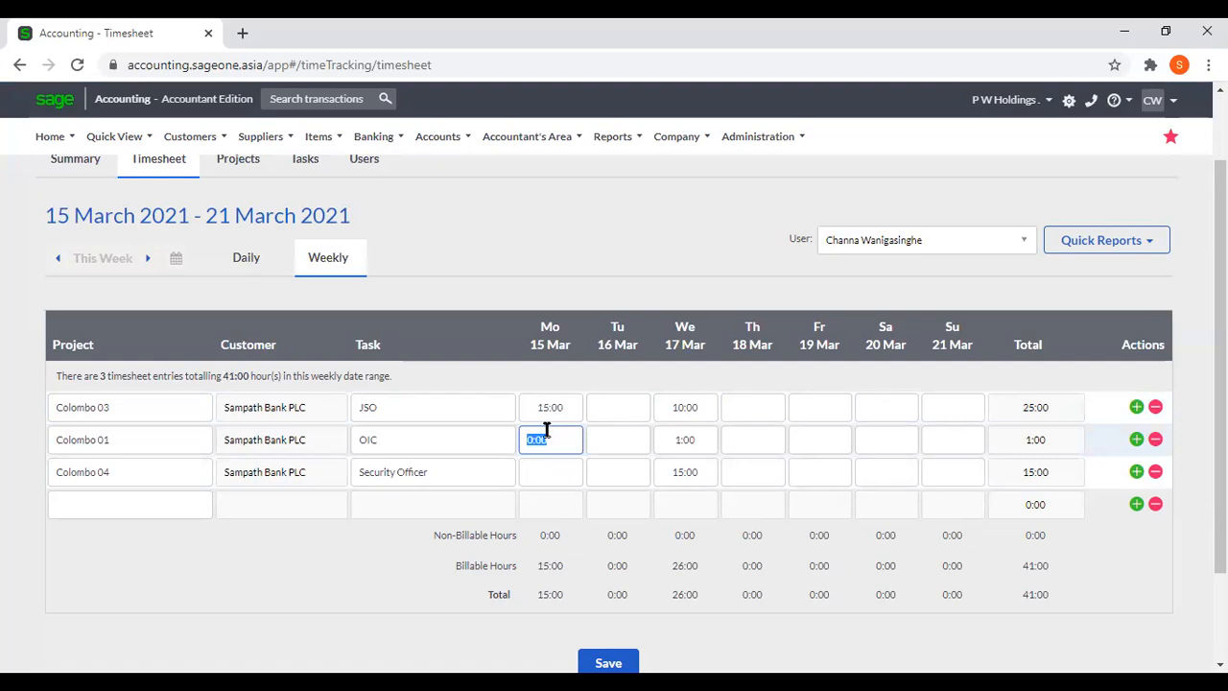
type("4")
left_click(562, 470)
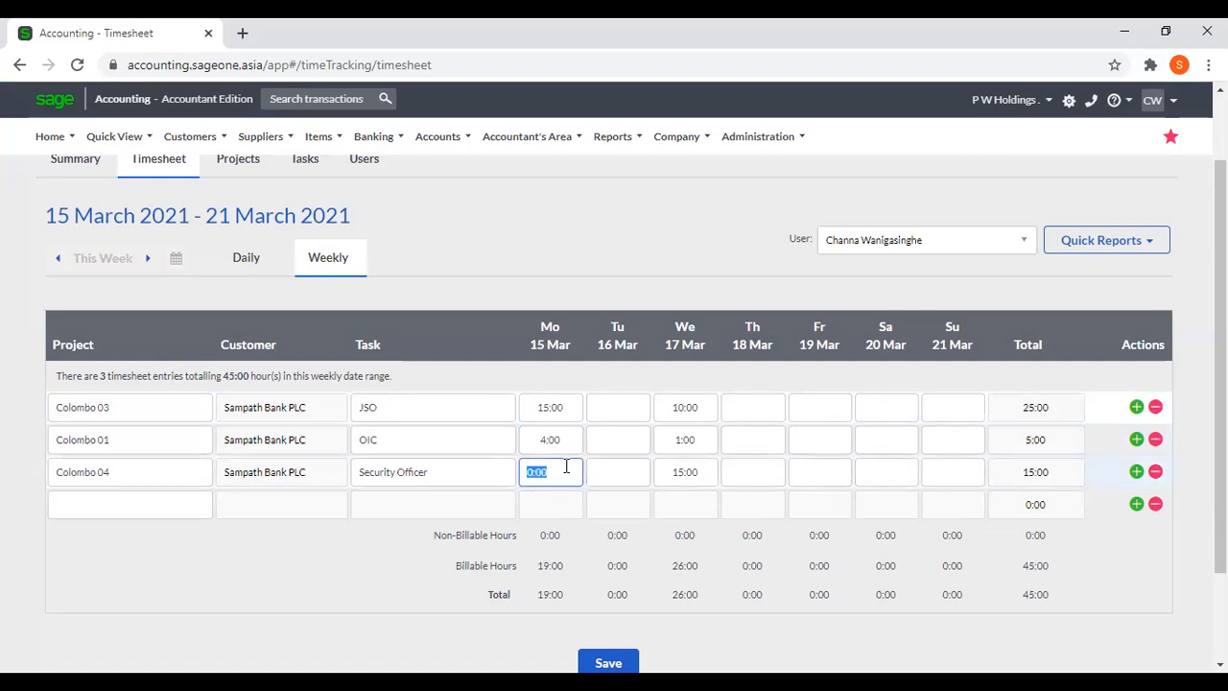
type("12")
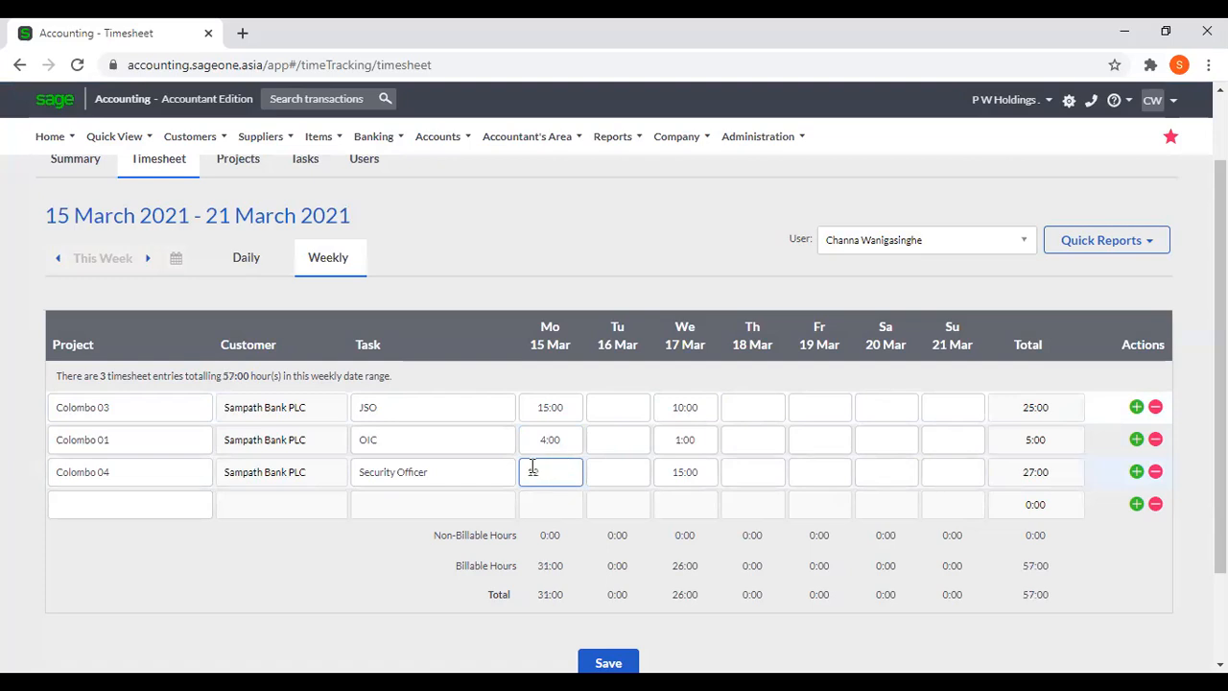
left_click(597, 408)
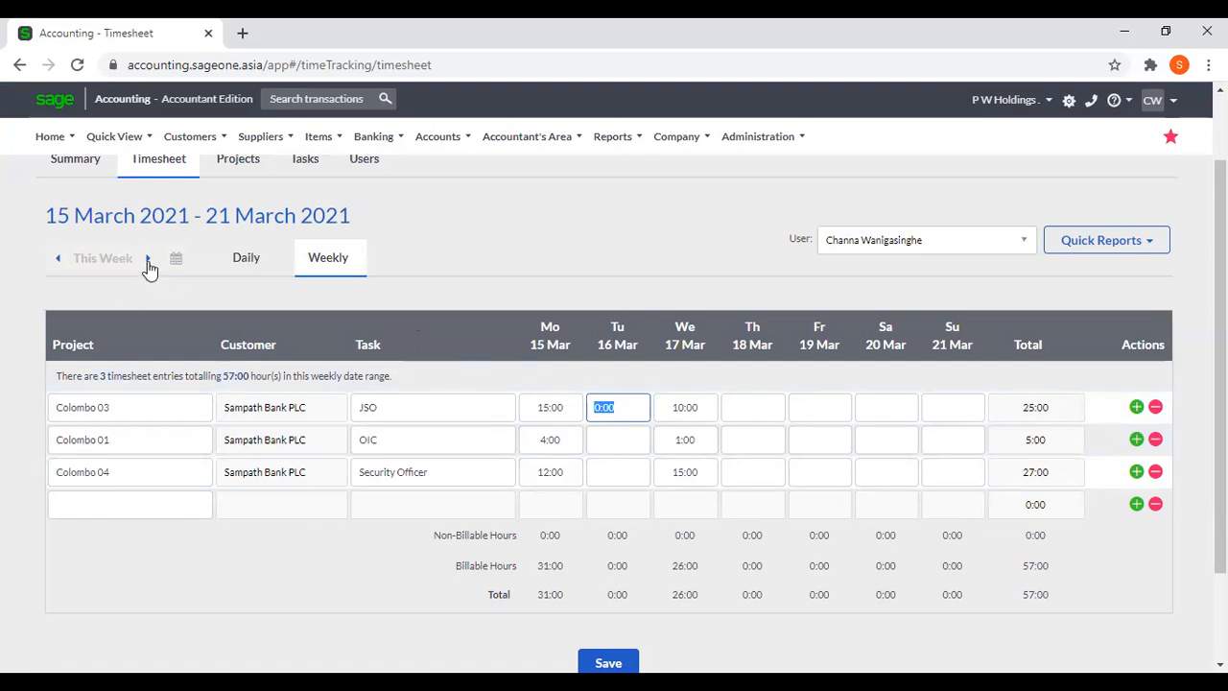
Go back through the earlier weeks to 01 to 07 March 2021, confirming the prompt, and switch to the daily view.
left_click(58, 258)
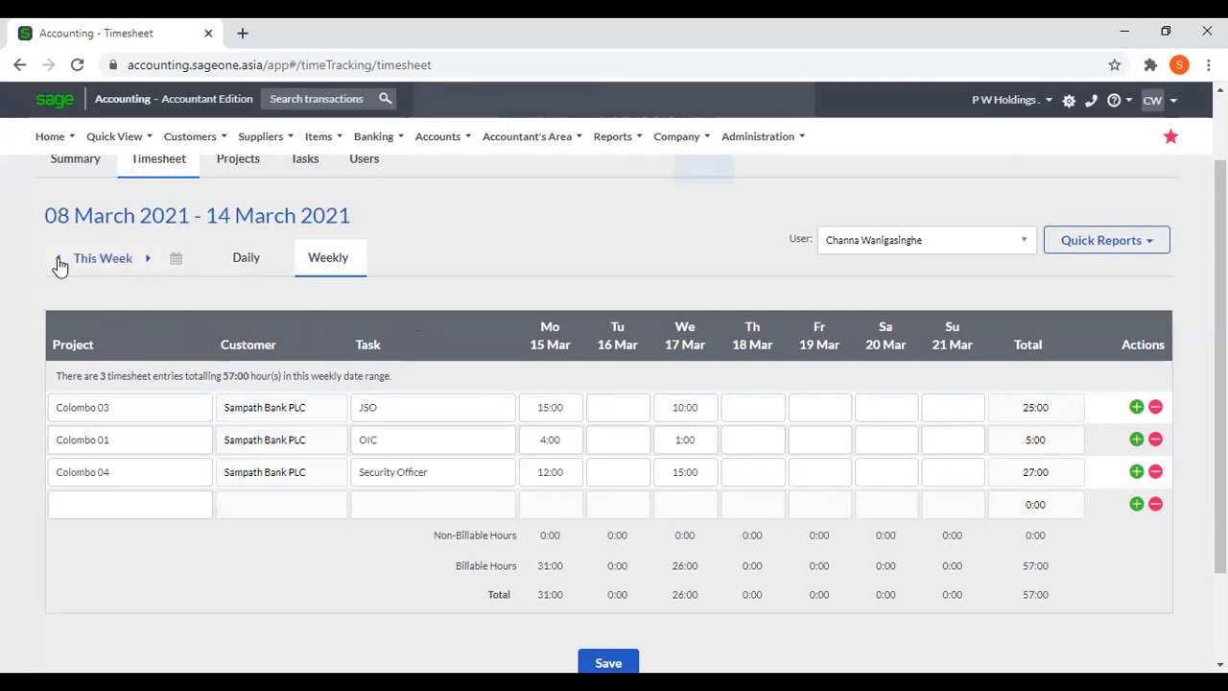
left_click(710, 192)
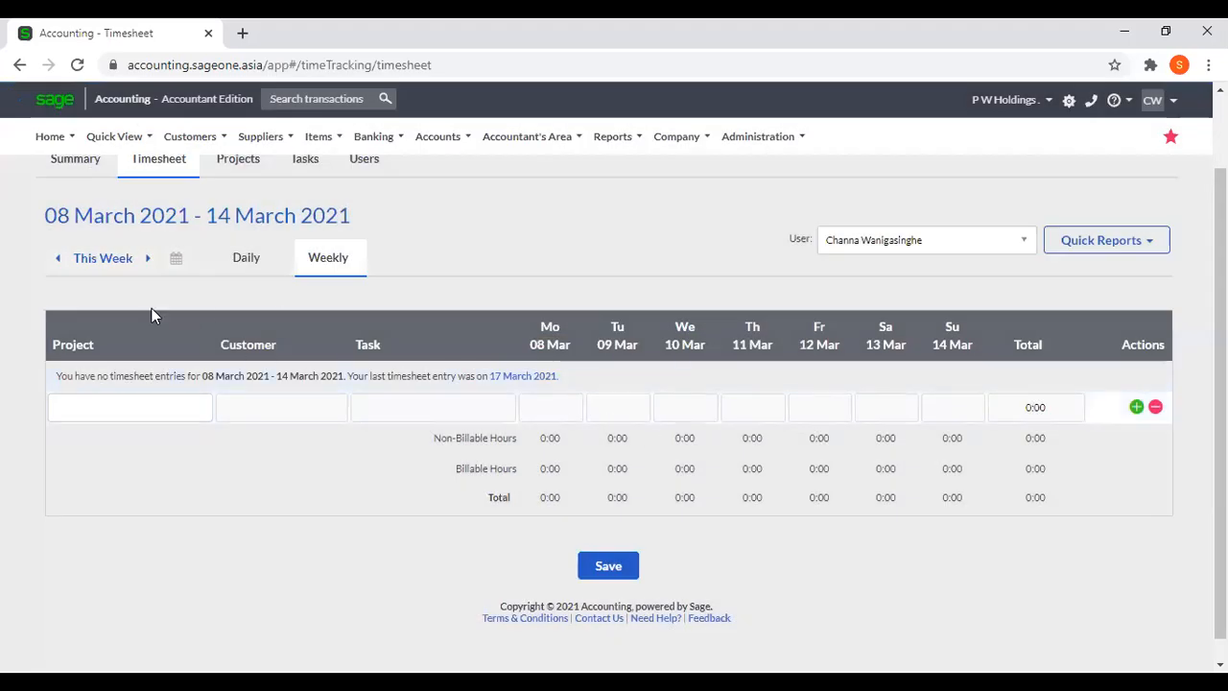
left_click(60, 259)
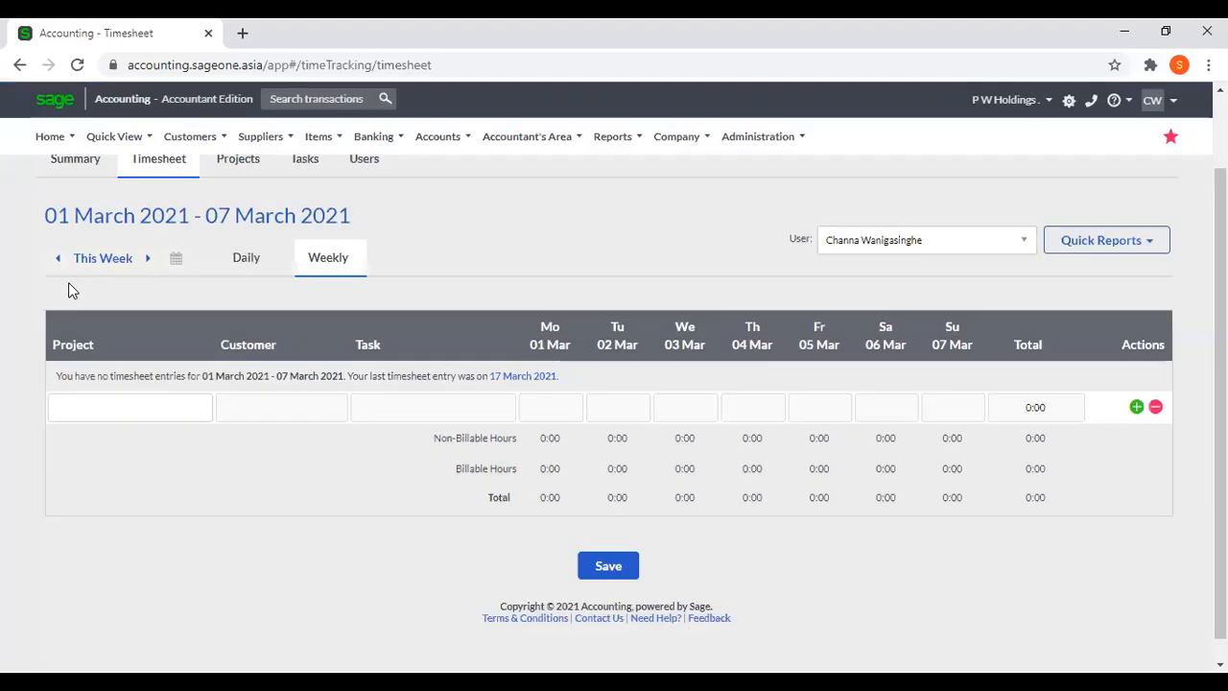
left_click(248, 267)
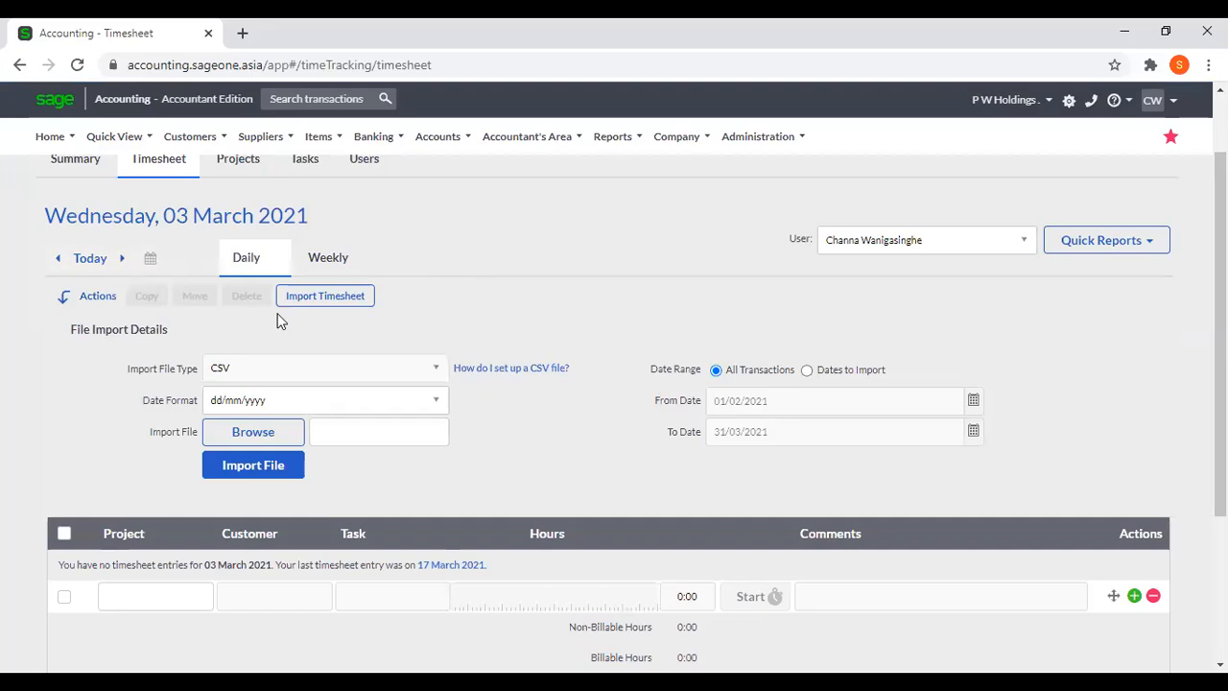
left_click(238, 265)
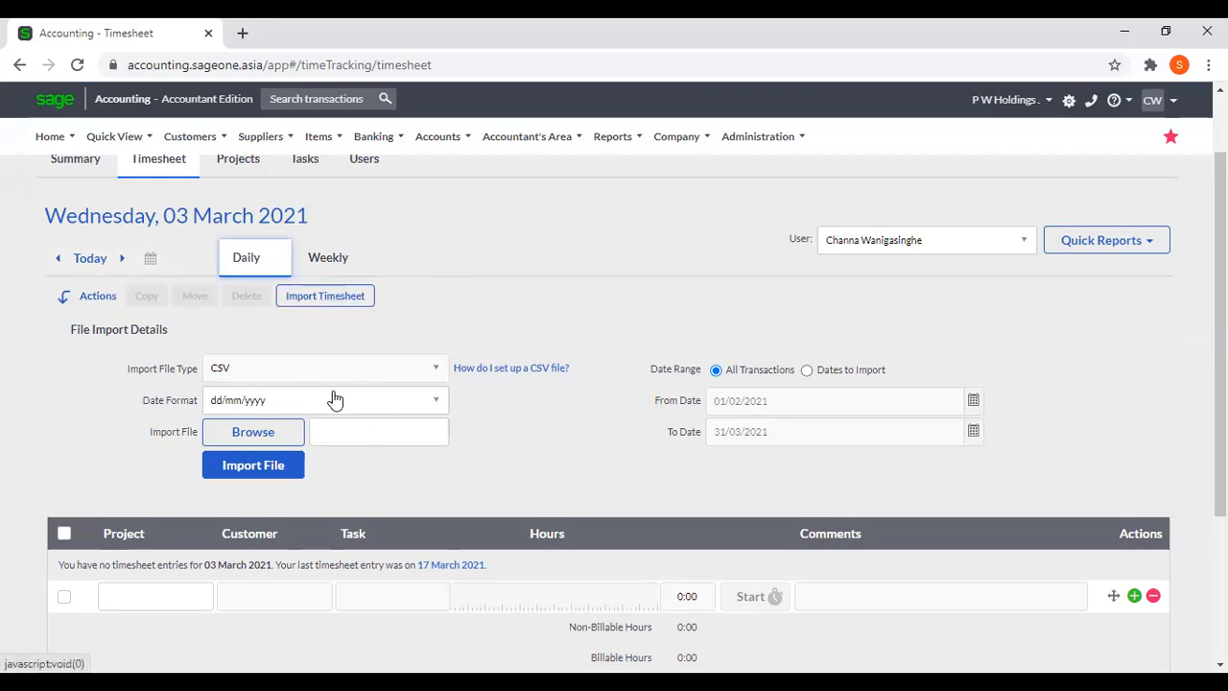
Read the help on setting up a timesheet CSV file, view its import example and close the example.
left_click(471, 372)
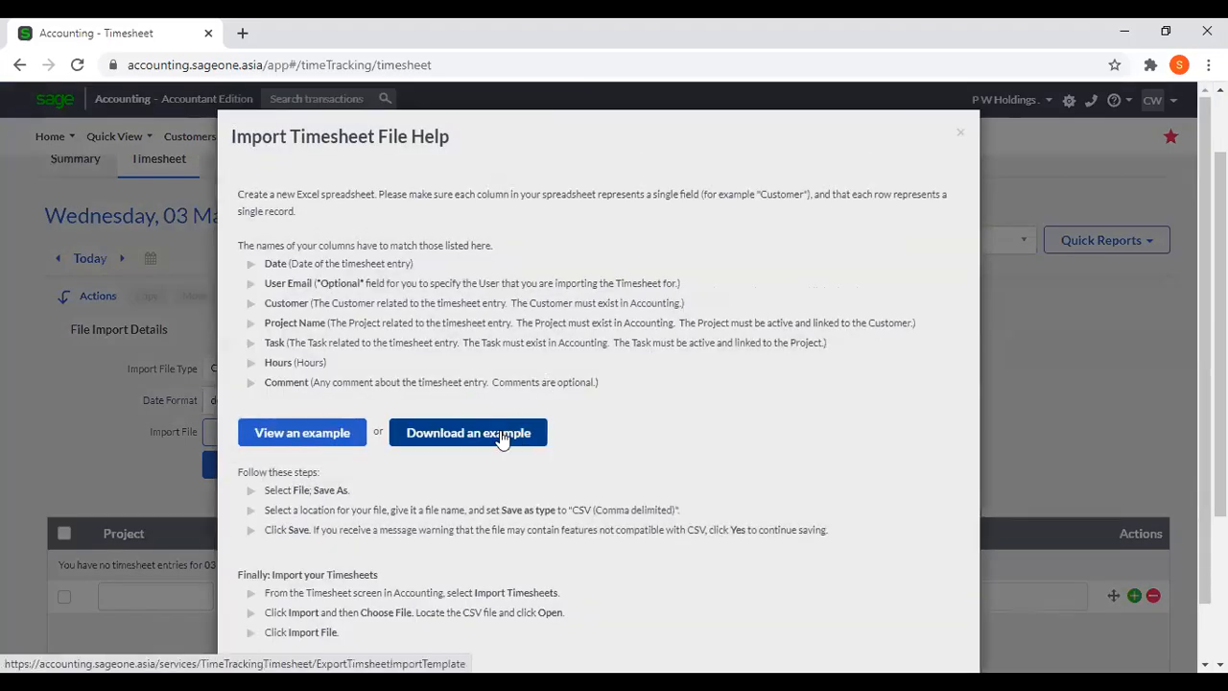
left_click(293, 436)
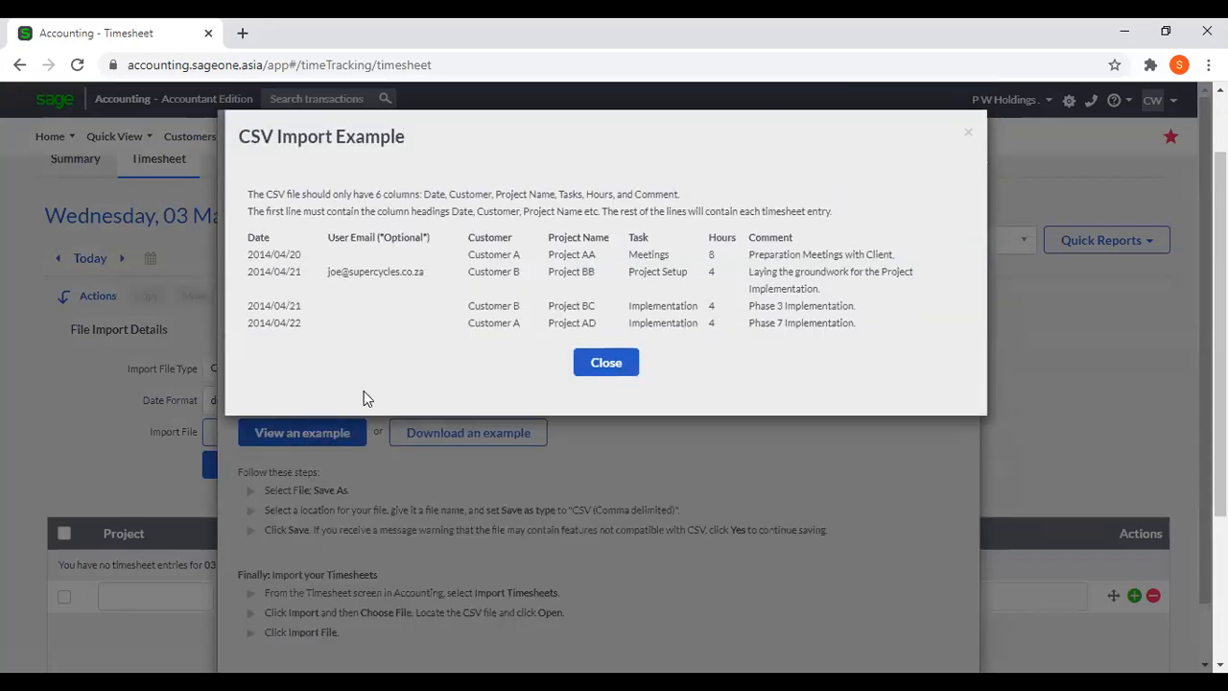
left_click(625, 367)
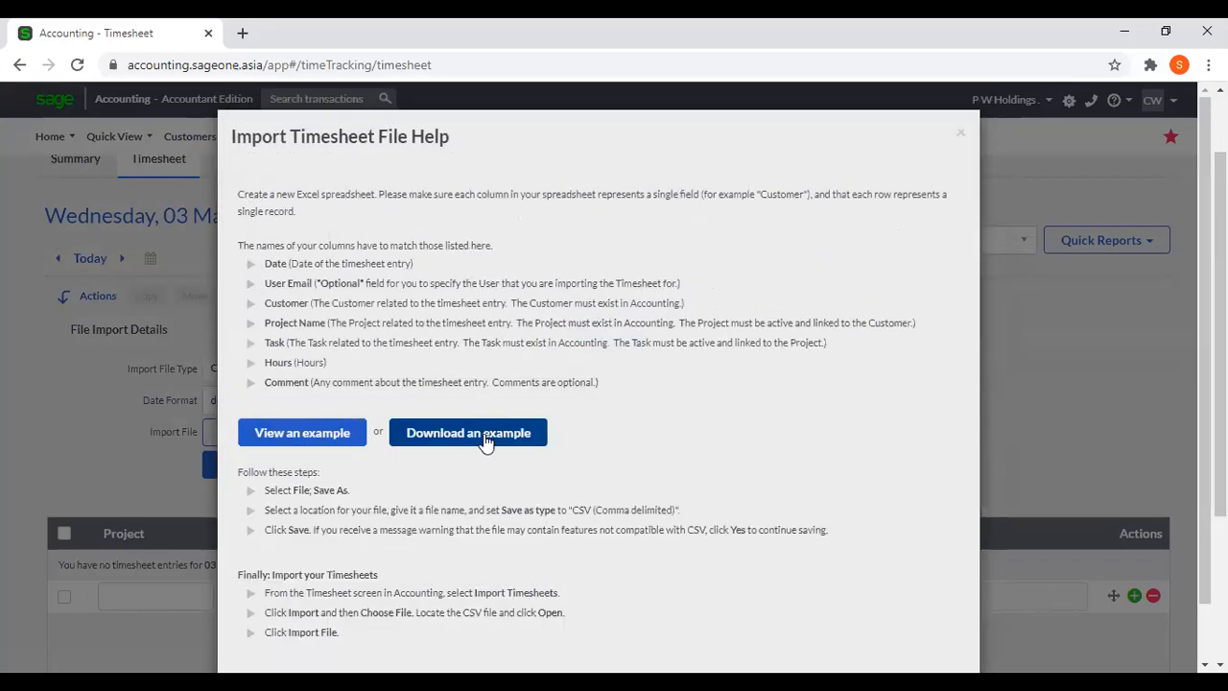
Download the example timesheet import CSV file and open it in a maximized Excel window.
left_click(486, 441)
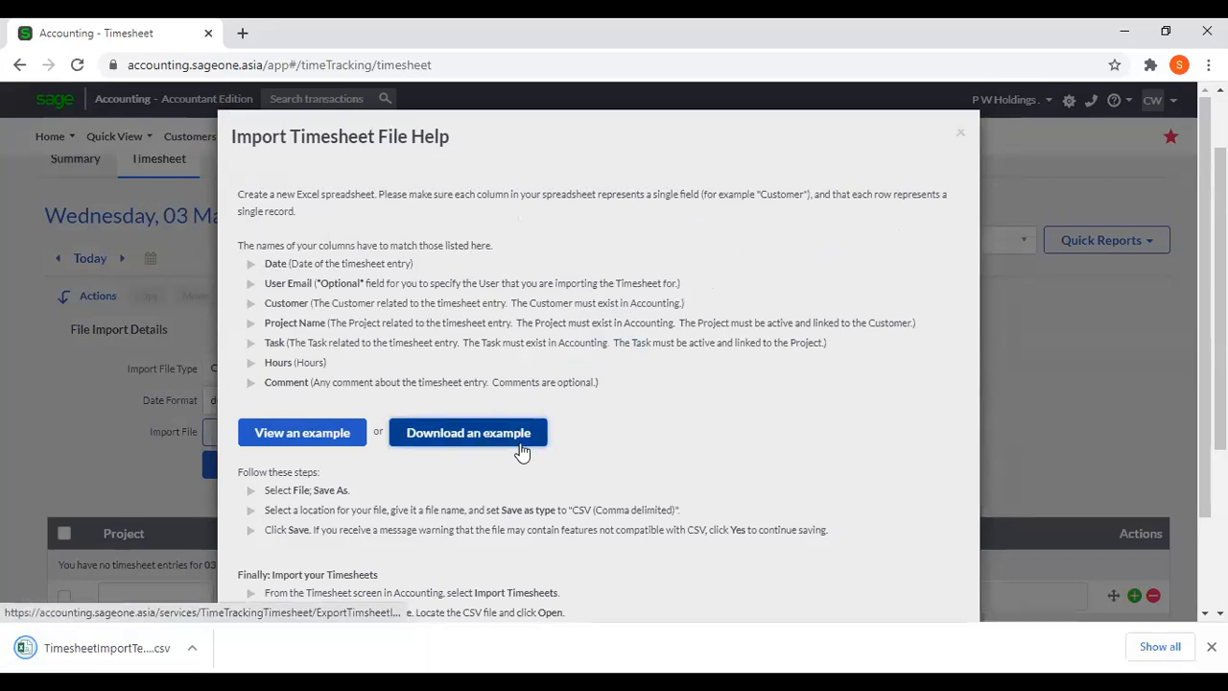
left_click(120, 655)
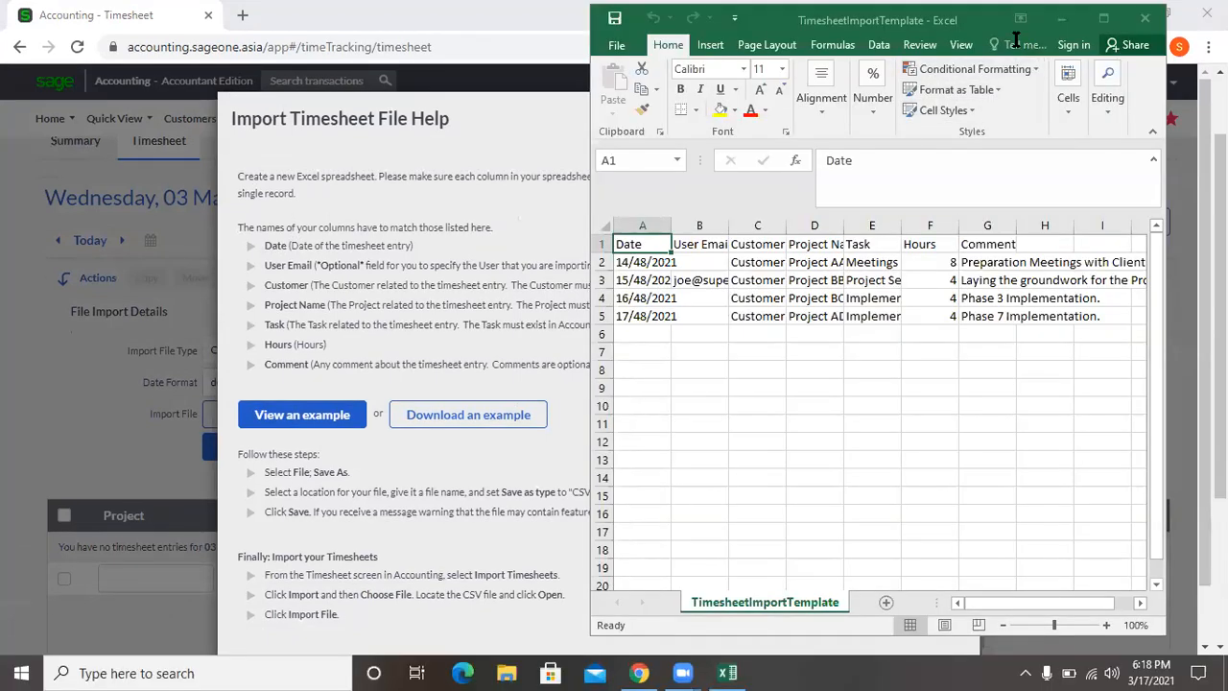
left_click(1103, 19)
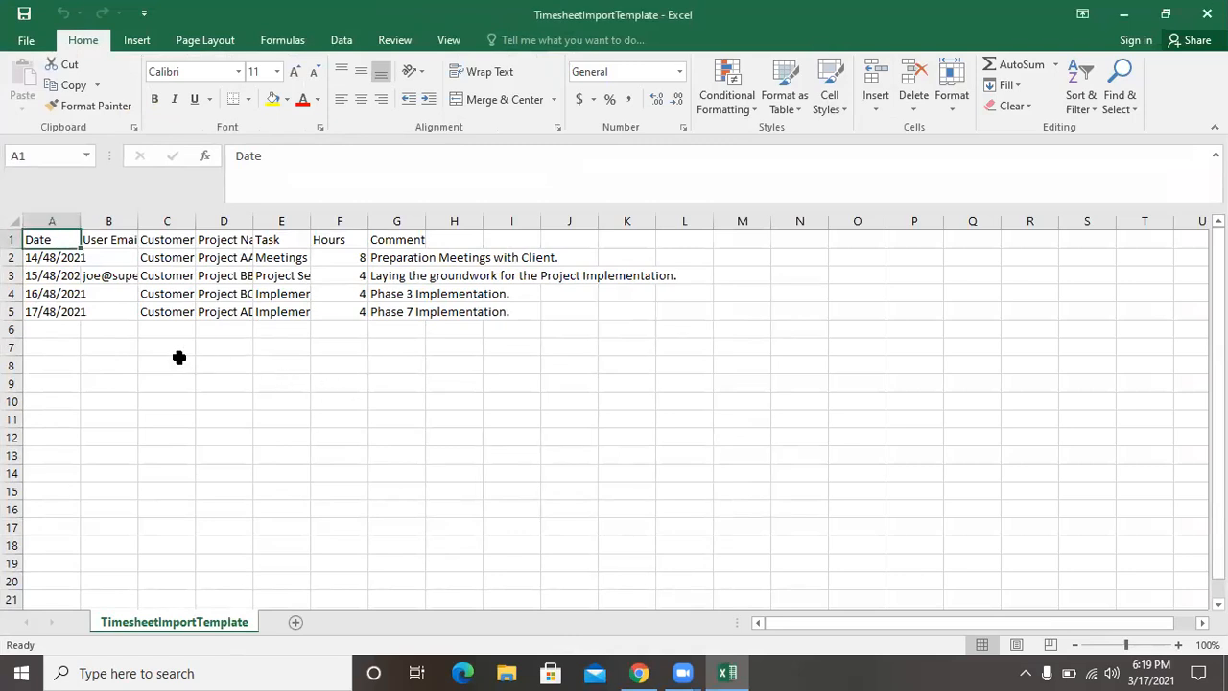
Fit the Date and Customer columns to their contents and examine the template's date, project, task, hours and comment columns.
double_click(80, 220)
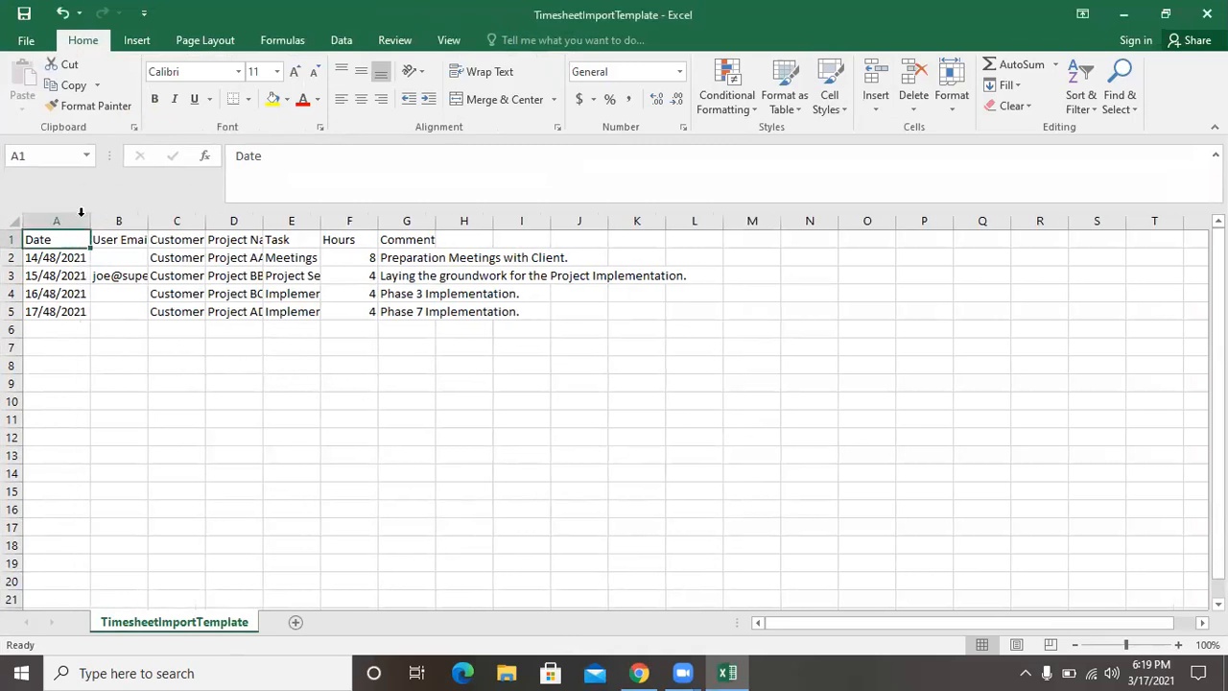
double_click(206, 221)
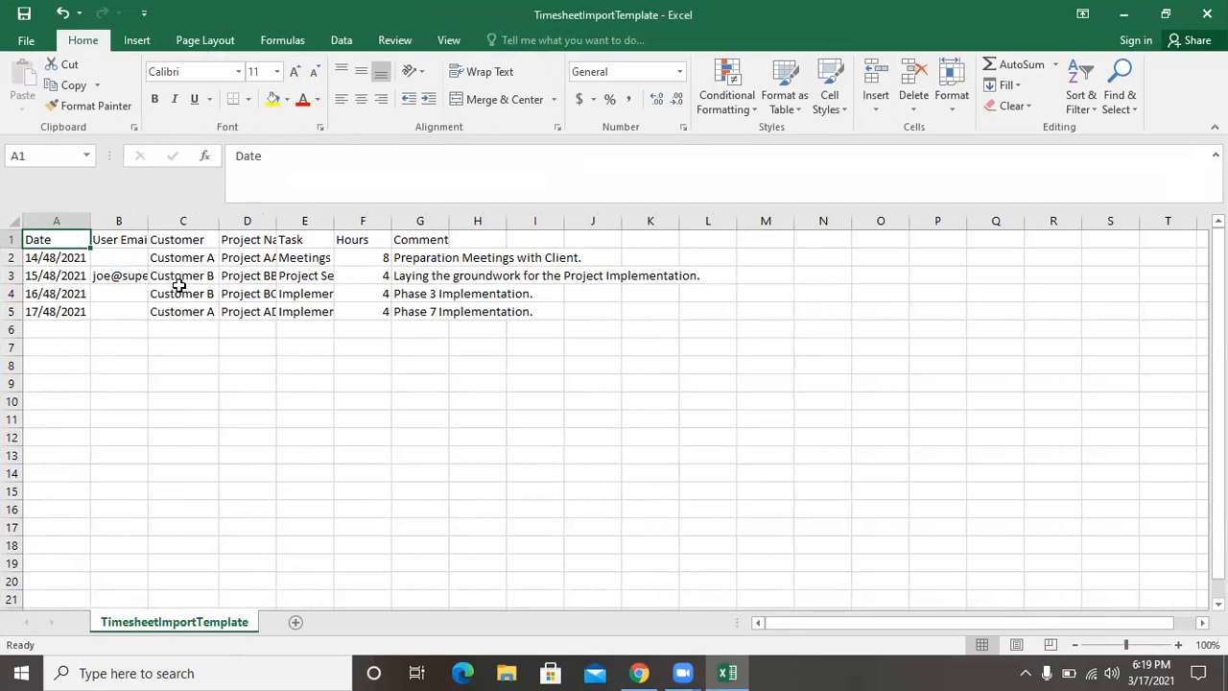
left_click(36, 331)
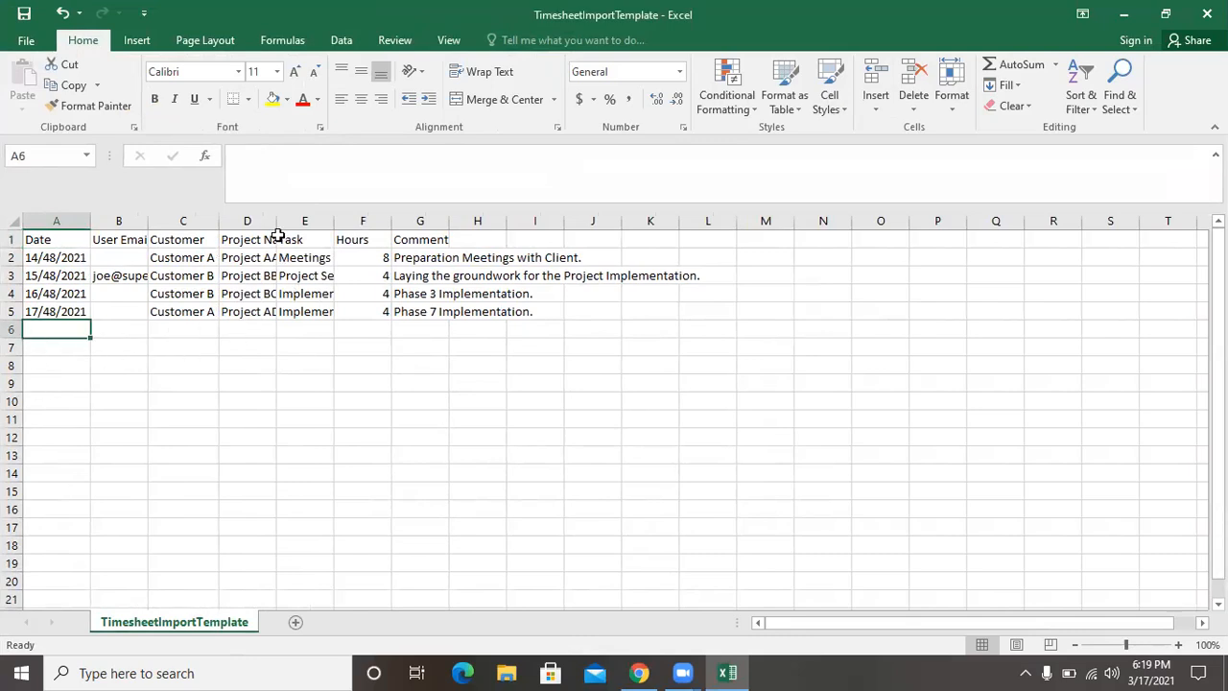
left_click_drag(276, 220, 276, 220)
left_click(302, 331)
left_click(355, 332)
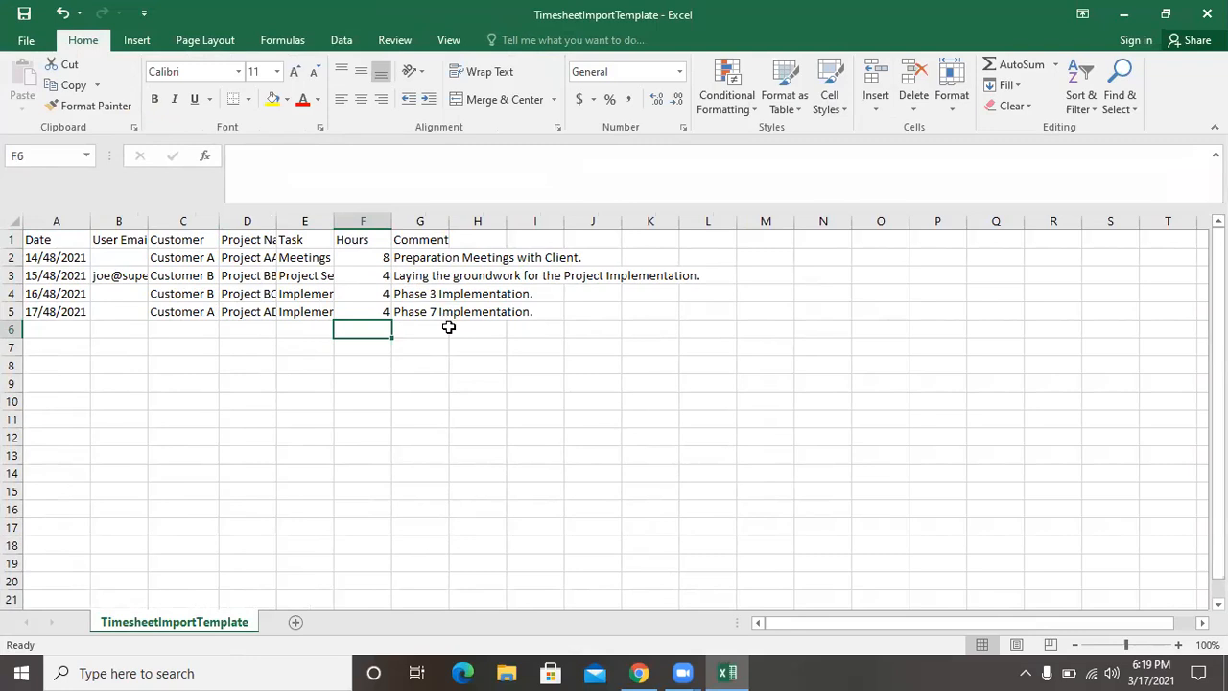
left_click(445, 329)
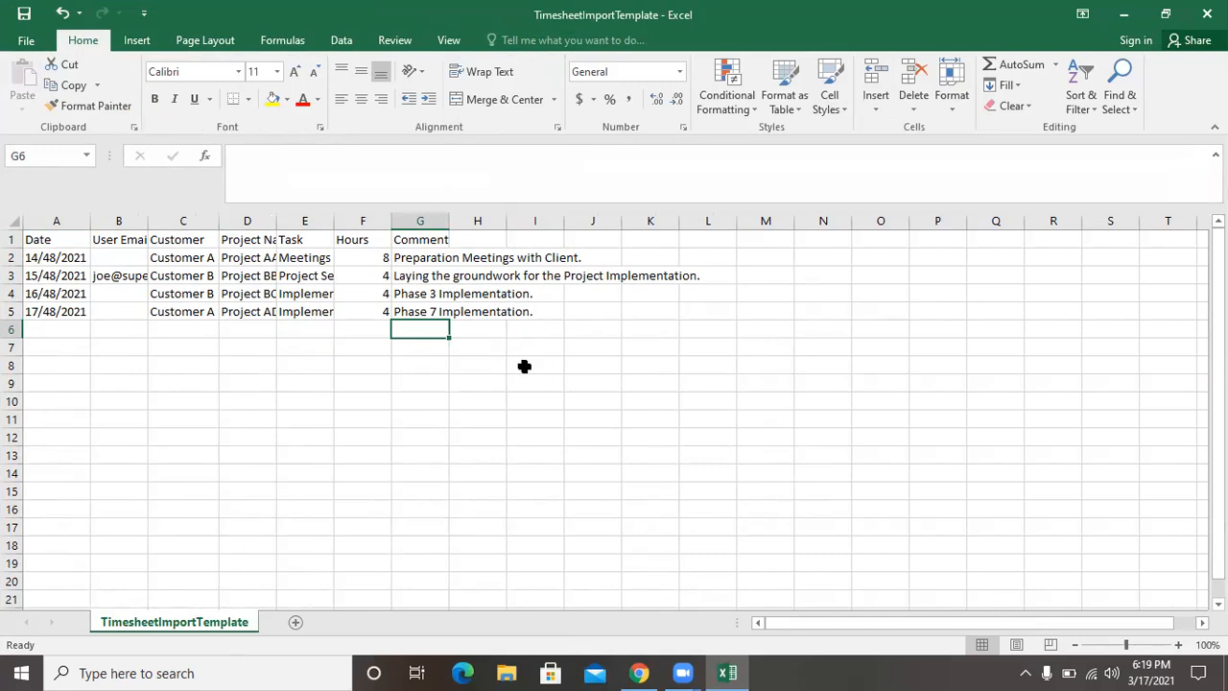
left_click(832, 39)
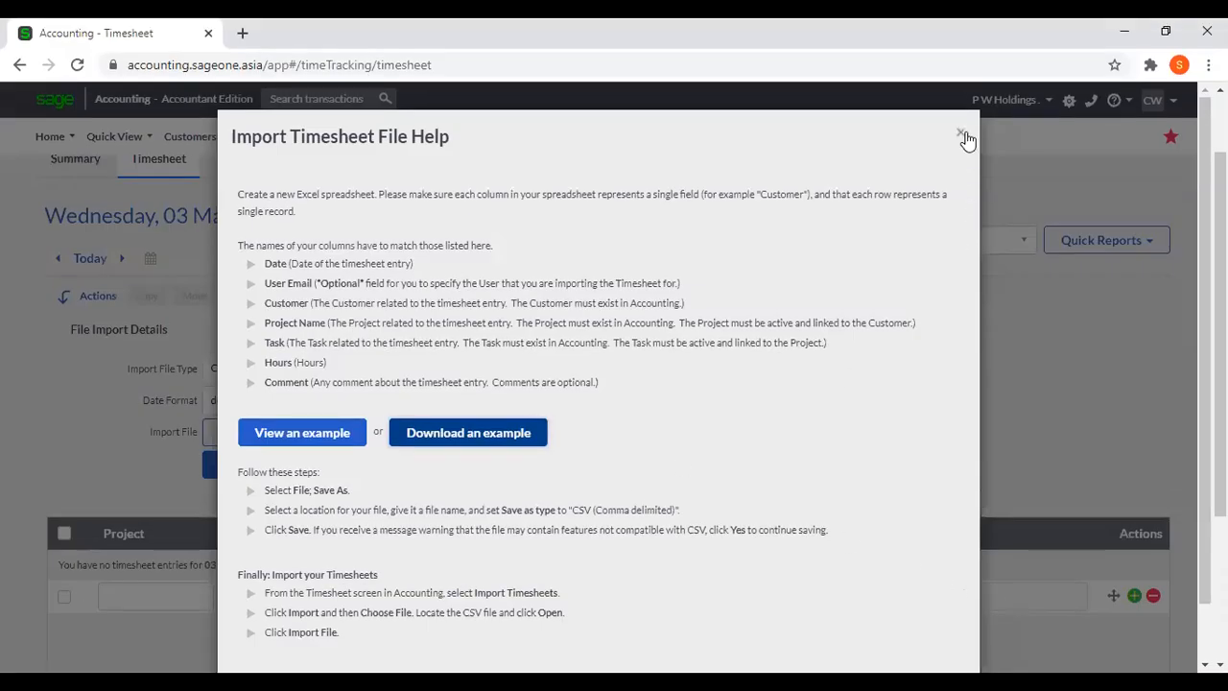
Close the import help in Sage Accounting, and hide and reopen the timesheet import details to review the import settings.
left_click(961, 133)
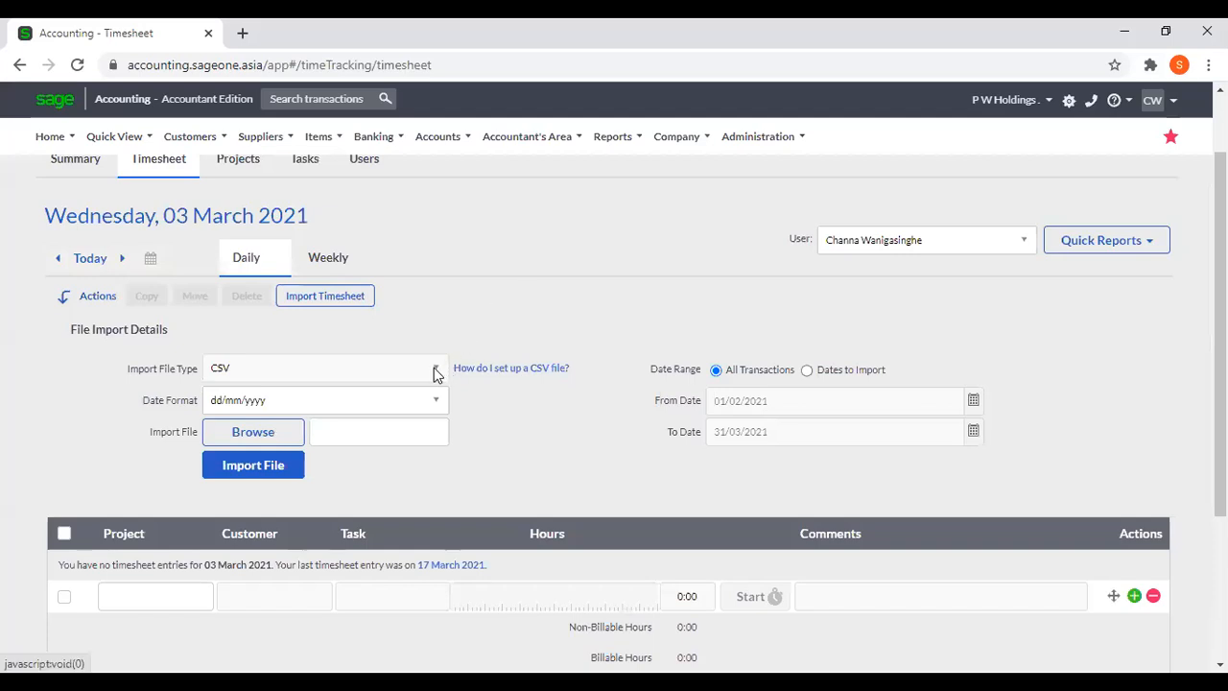
left_click(354, 302)
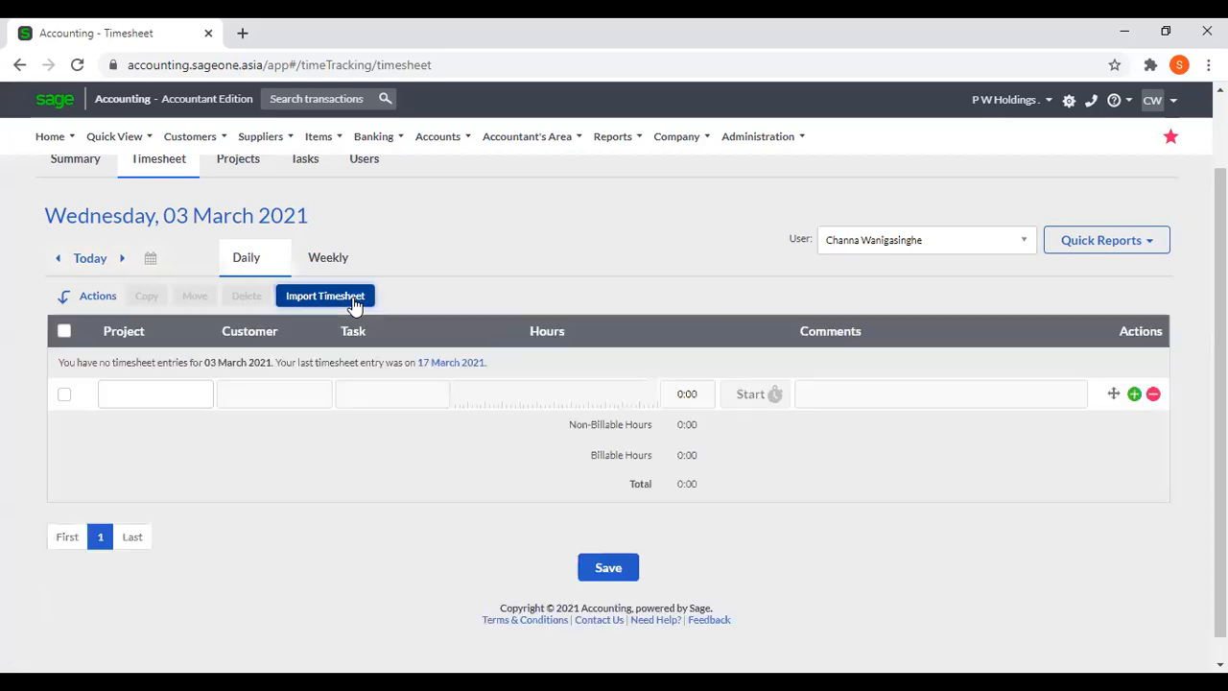
left_click(349, 299)
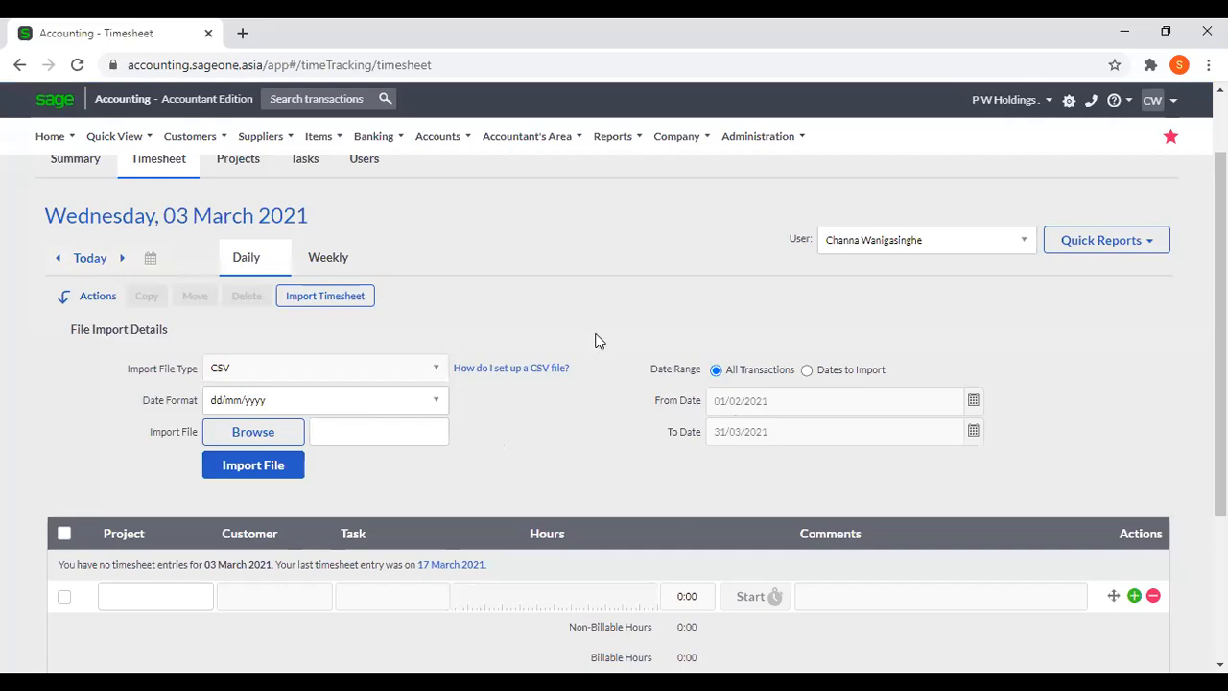
scroll(592, 338, "up", 1)
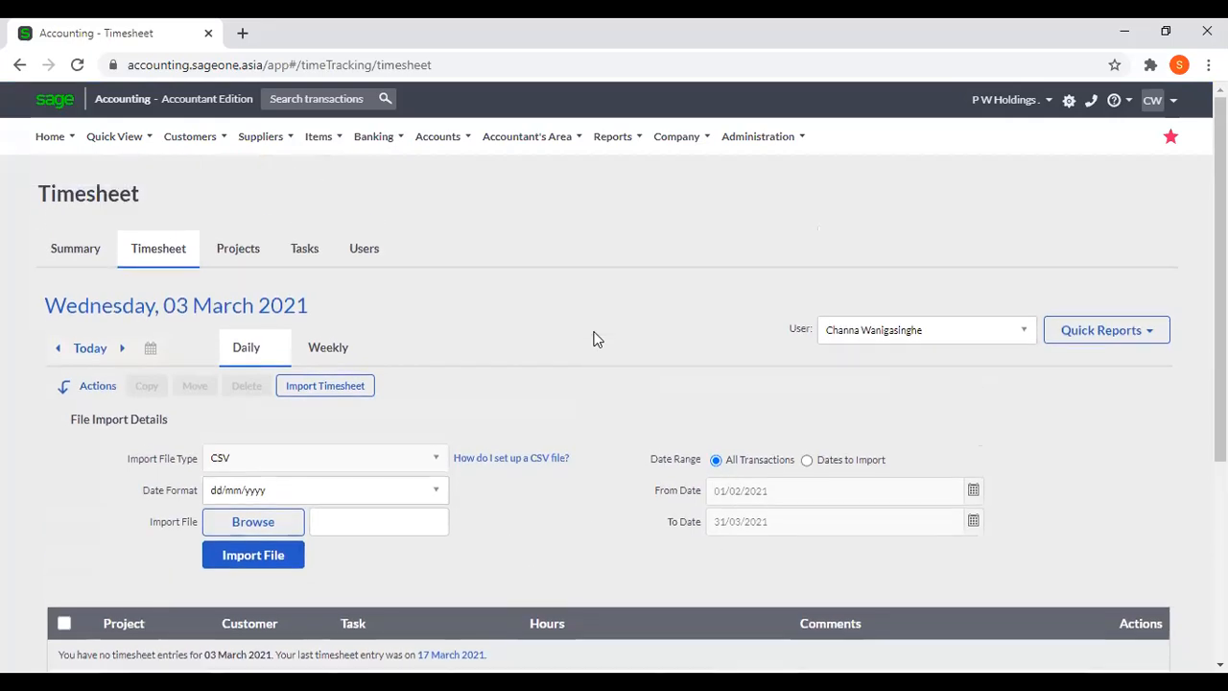
Switch the timesheet to the weekly view, and open the Outstanding Invoices Workflow of the Debtors Manager.
left_click(341, 350)
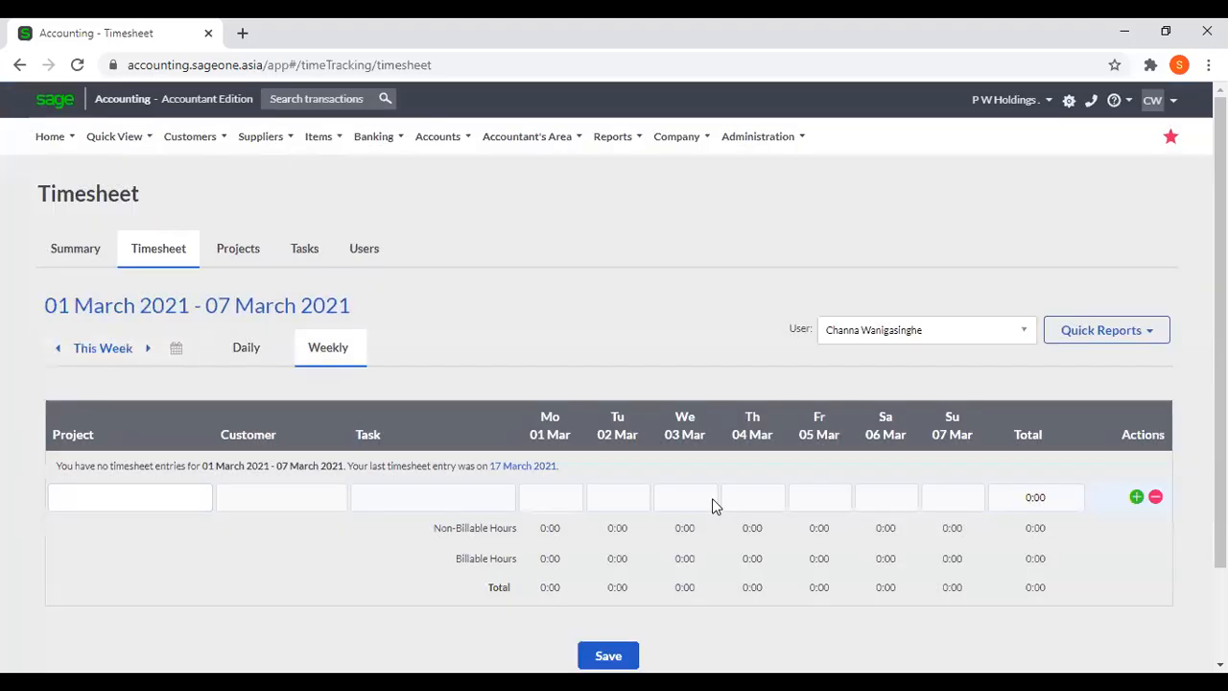
left_click(190, 136)
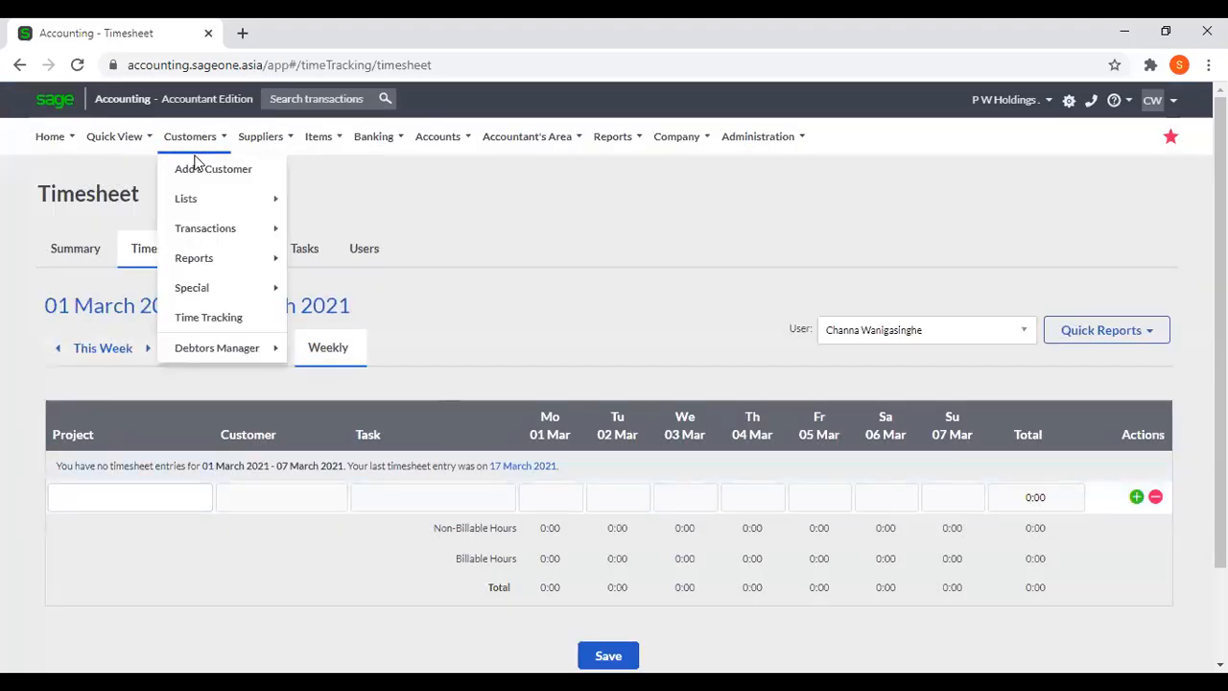
mouse_move(211, 230)
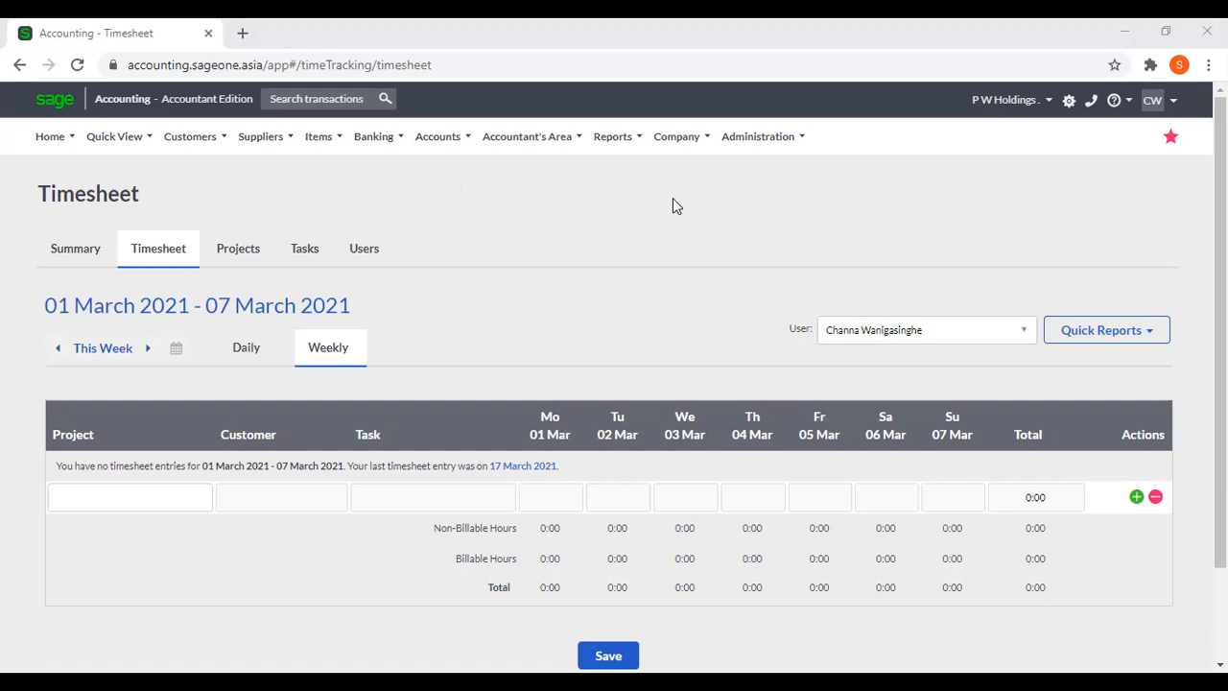
left_click(190, 137)
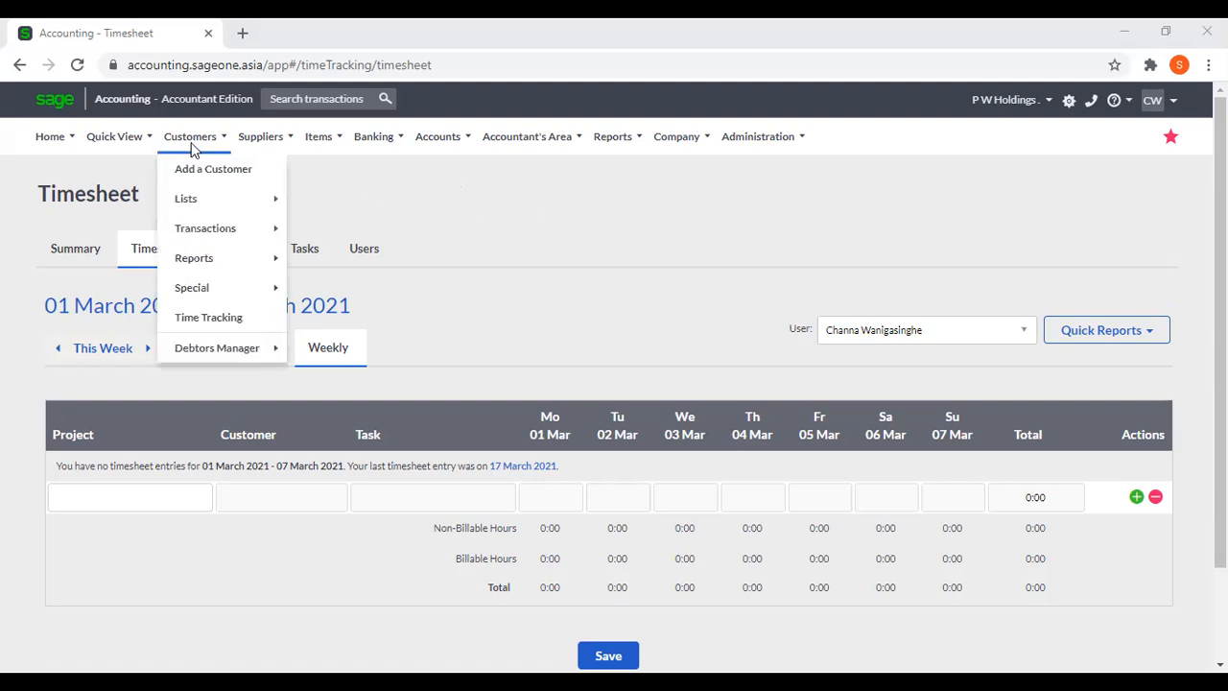
mouse_move(223, 350)
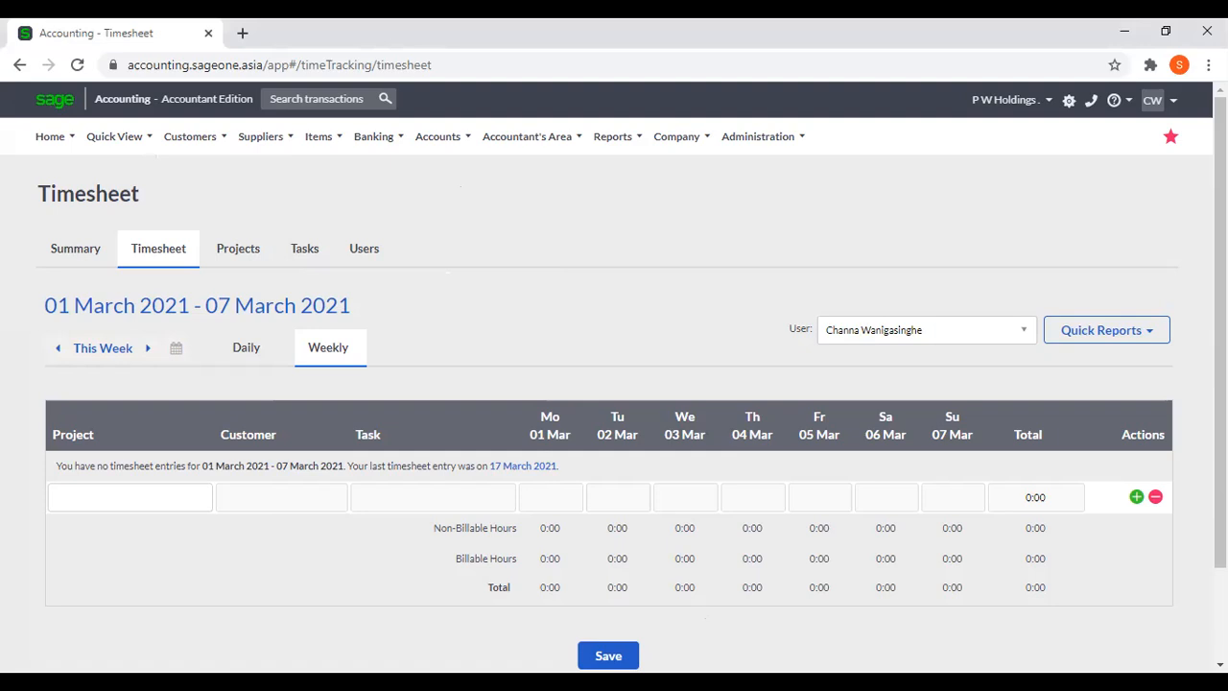
key("n")
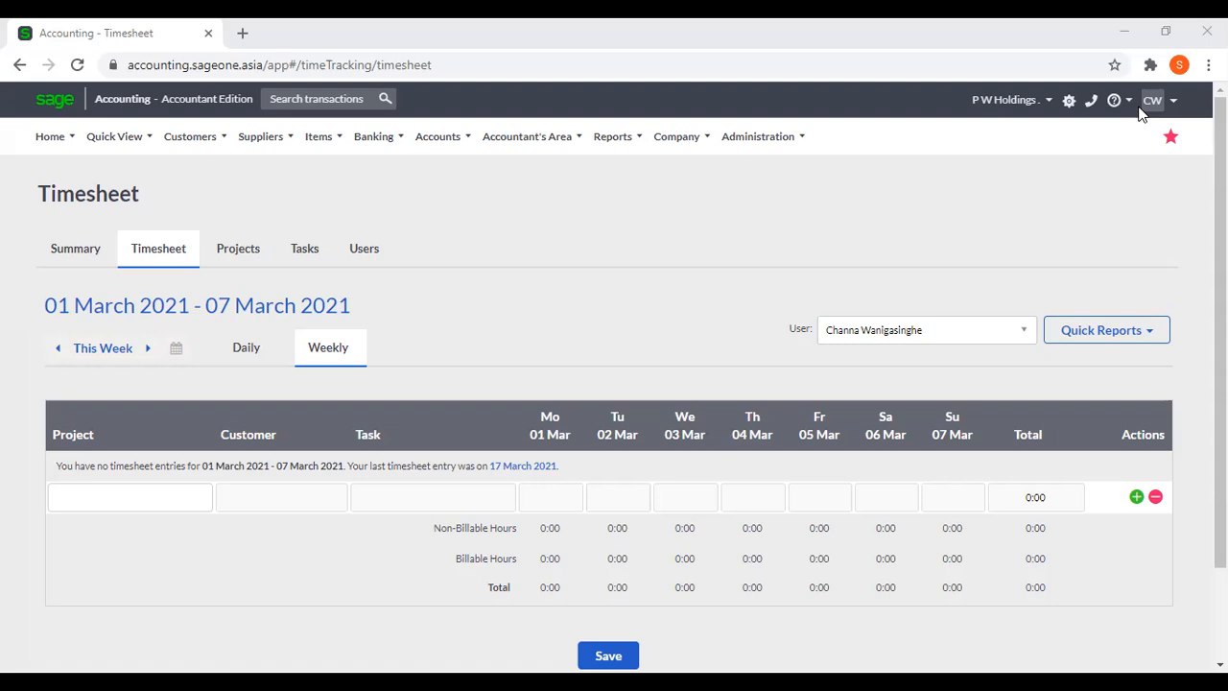
left_click(190, 136)
left_click(314, 349)
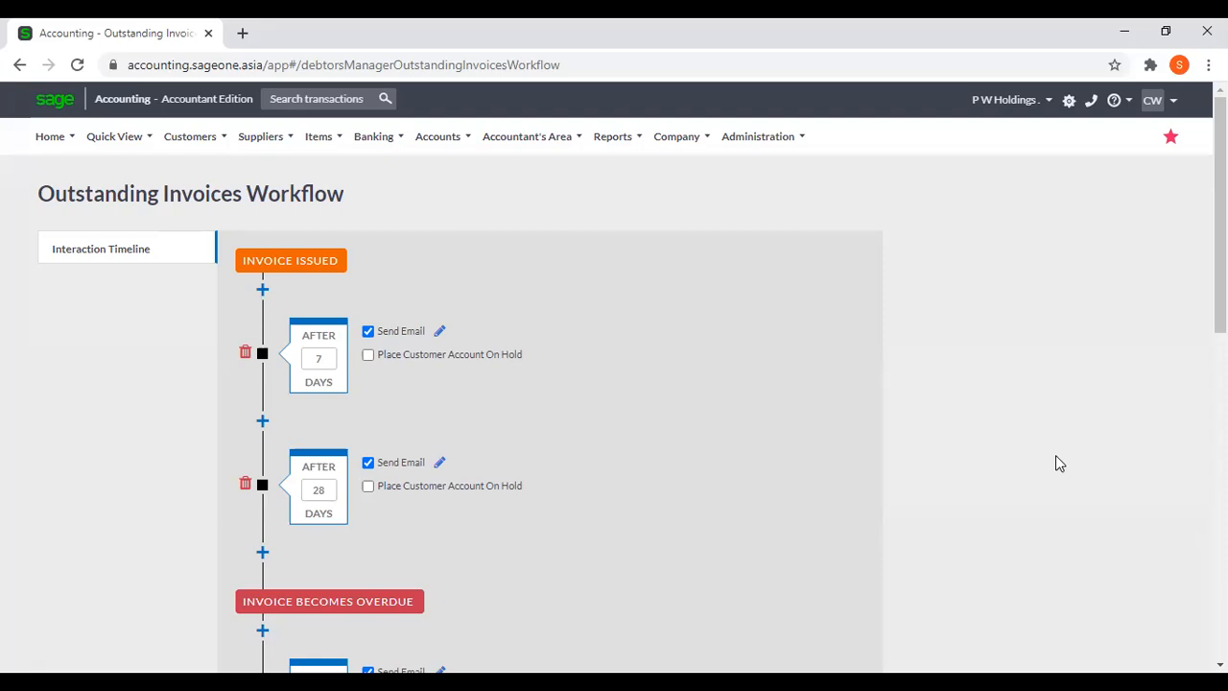
Open My Profile and review the billing information and module licences of the current package.
left_click(192, 137)
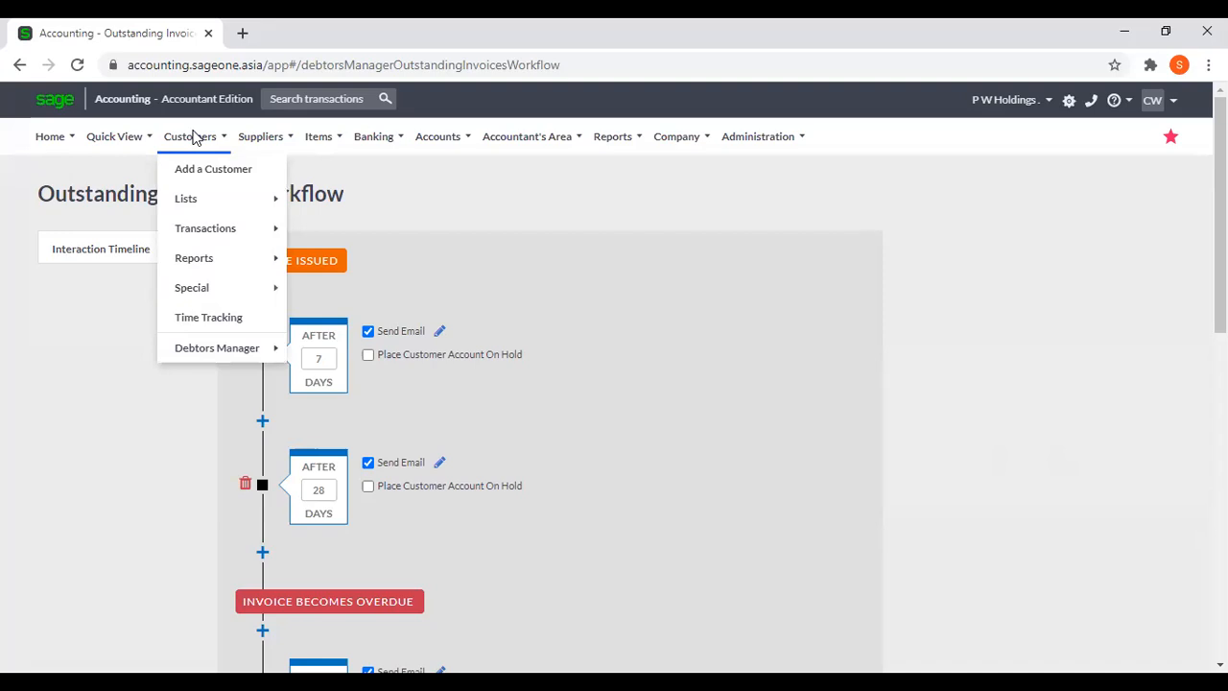
mouse_move(779, 144)
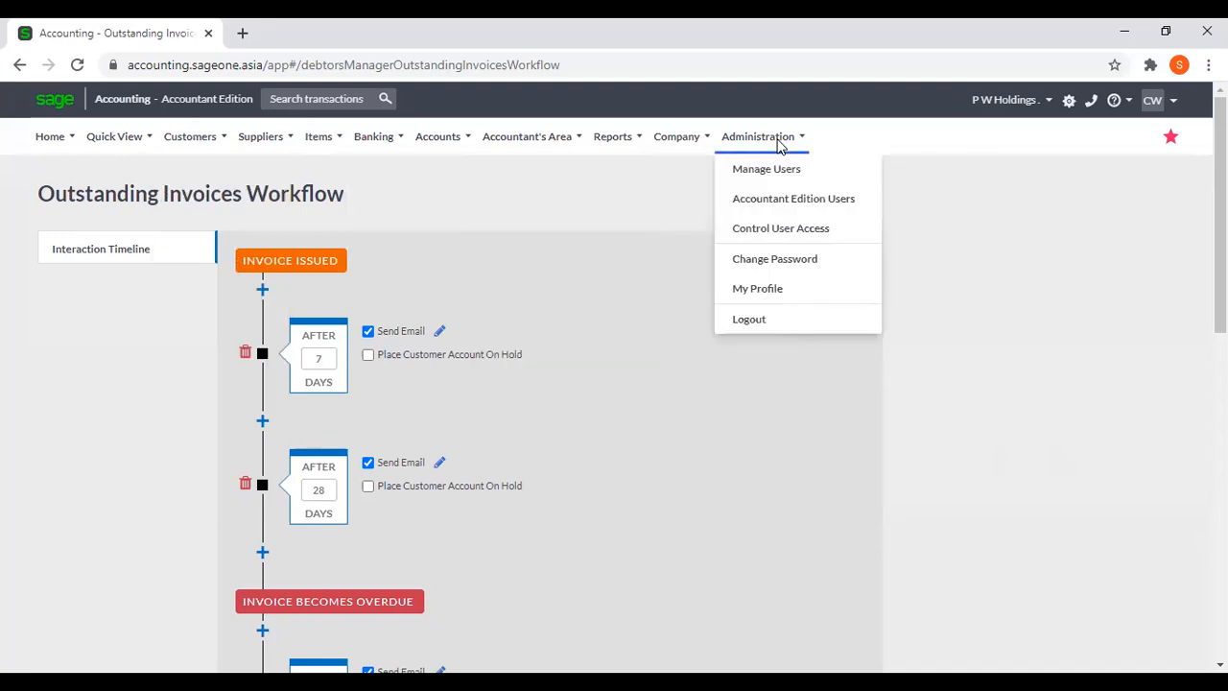
left_click(769, 291)
mouse_move(762, 156)
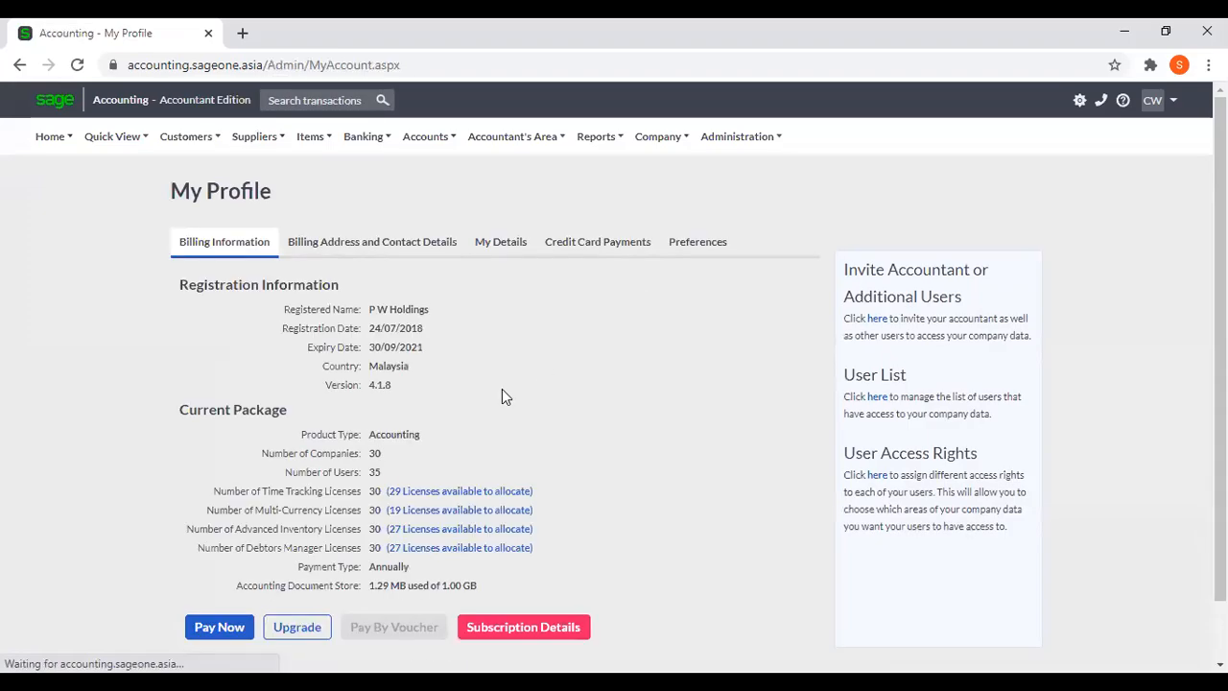
scroll(493, 398, "down", 2)
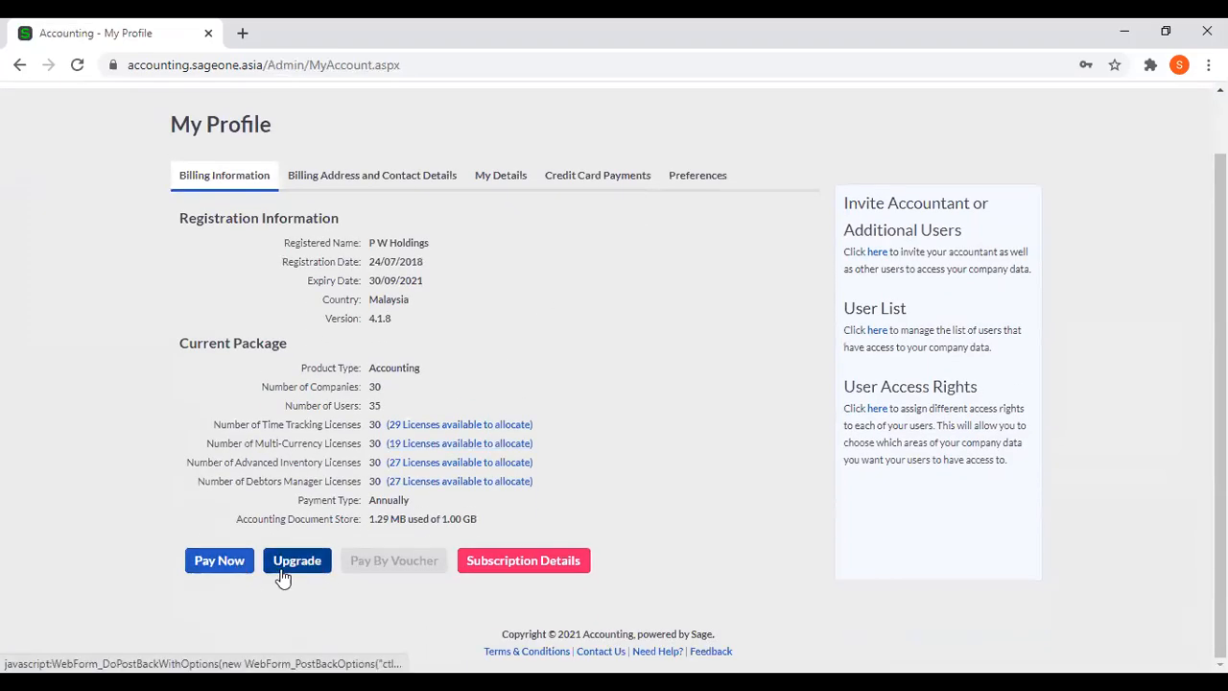
Open the subscription upgrade wizard and review its module options, including the Debtors Manager licence field.
left_click(282, 570)
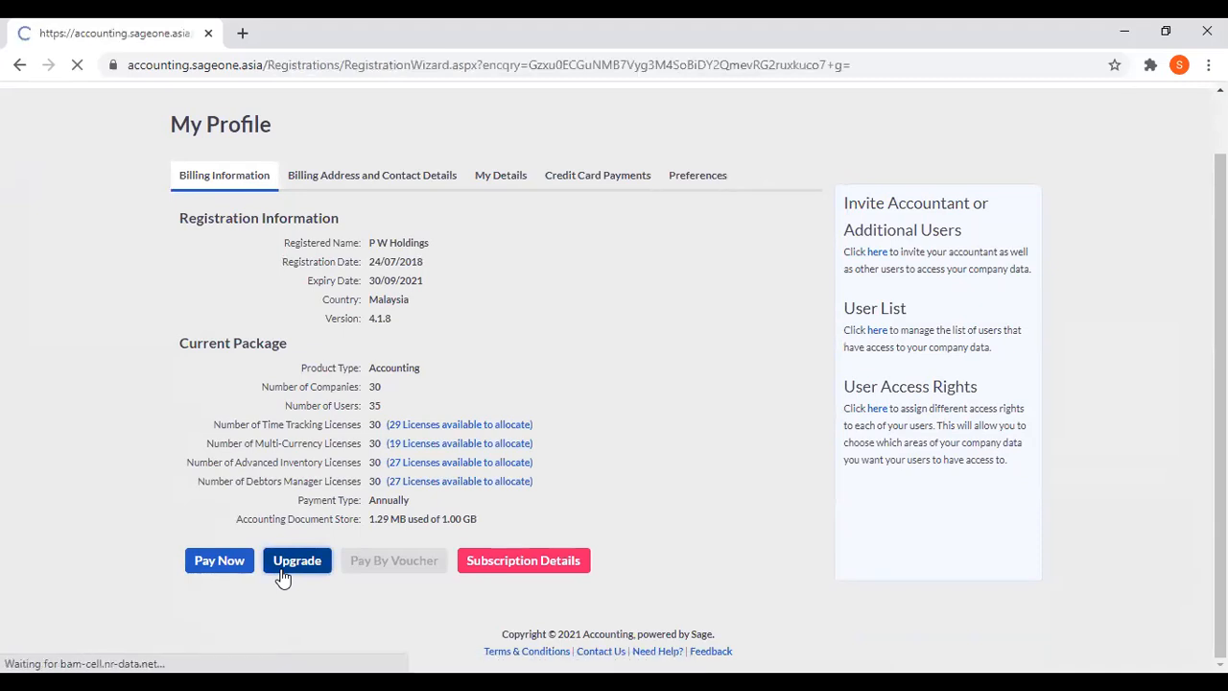
scroll(692, 476, "down", 1)
scroll(693, 477, "down", 3)
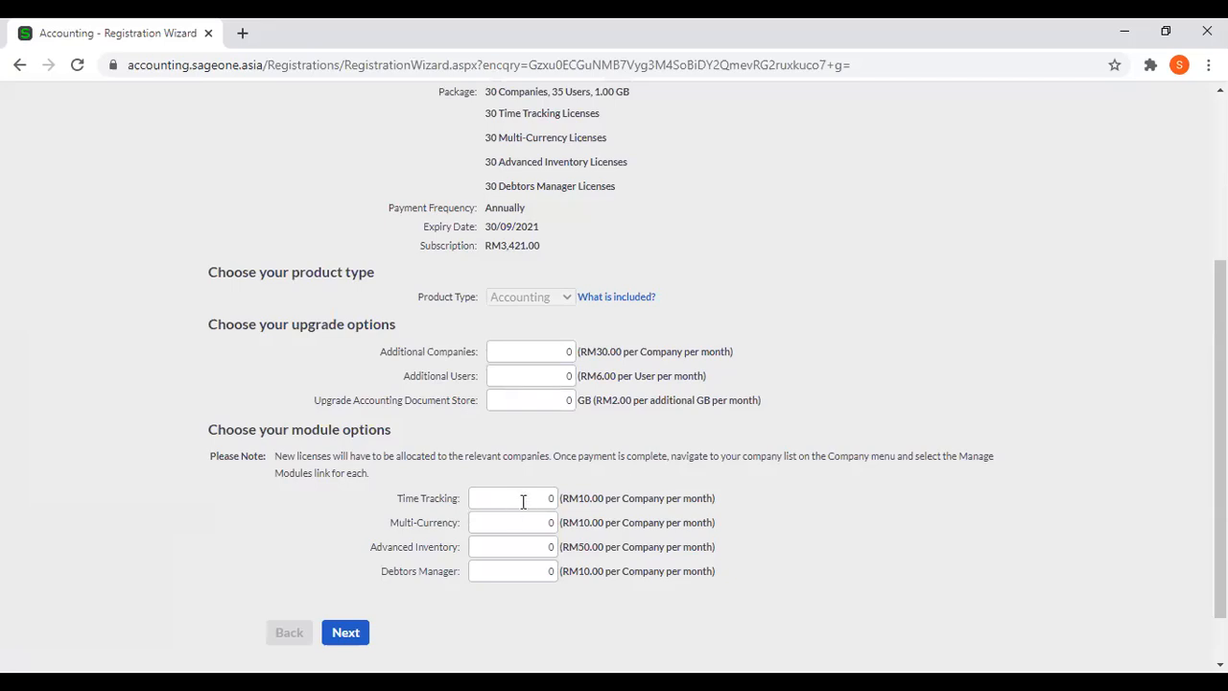
left_click(532, 569)
left_click(350, 633)
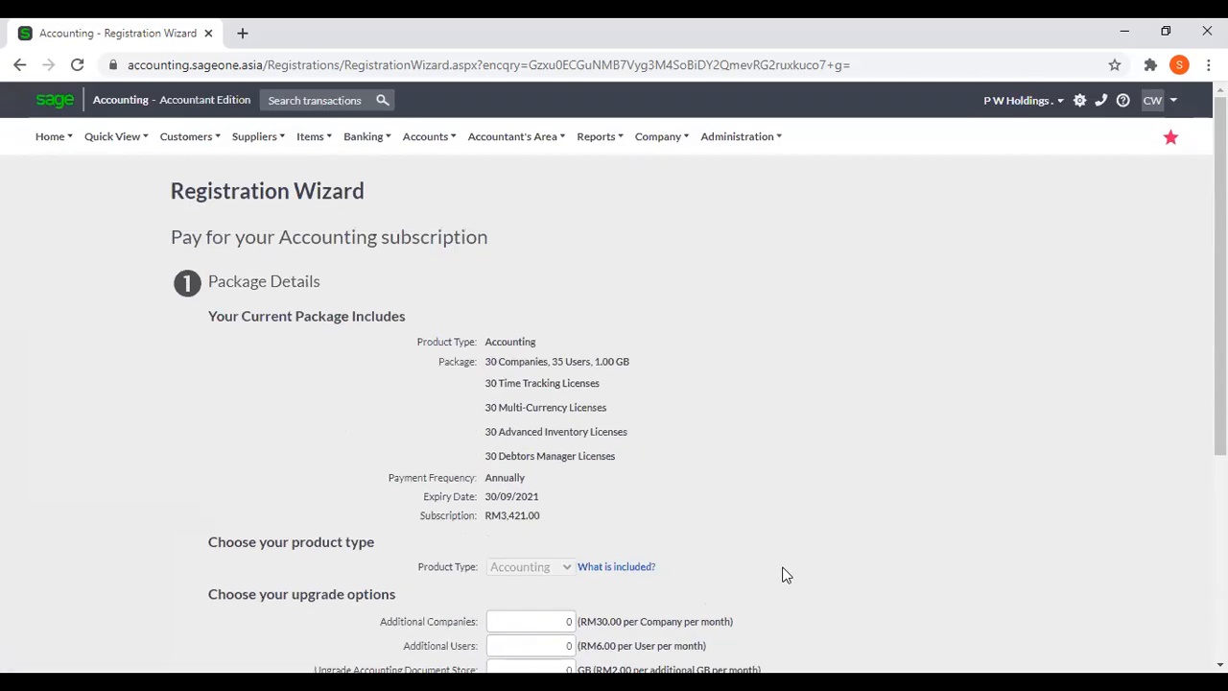
Return from the Registration Wizard to the Debtors Manager's Outstanding Invoices Workflow.
left_click(737, 144)
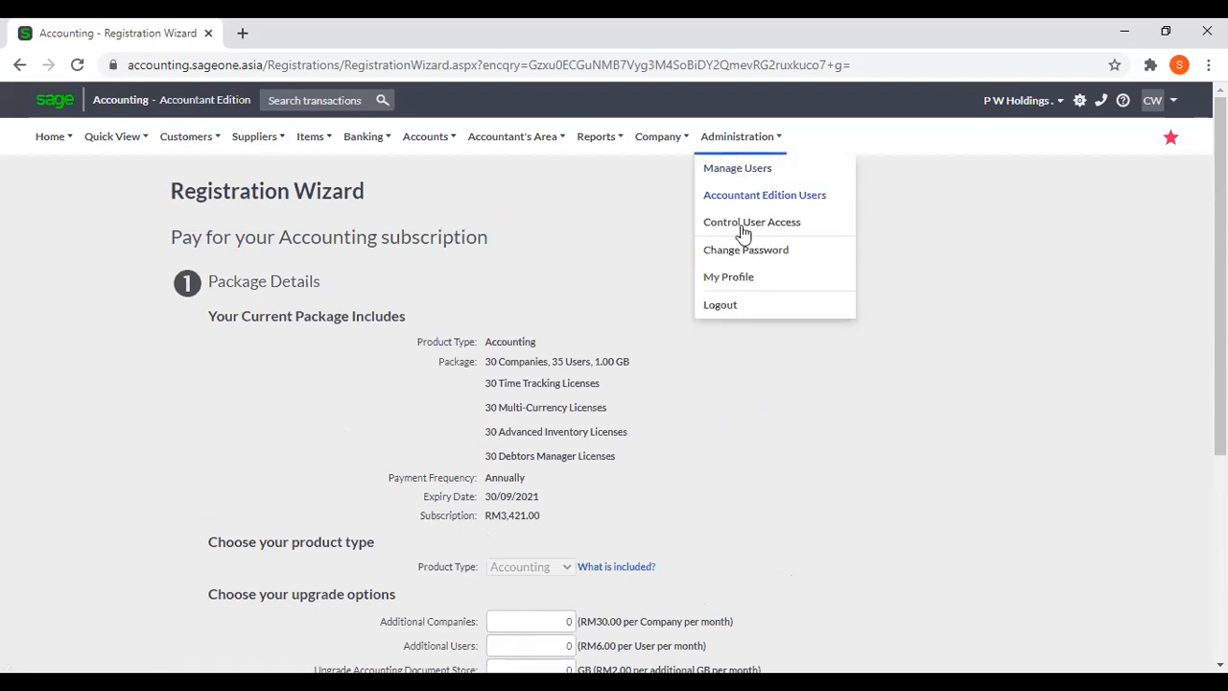
left_click(735, 413)
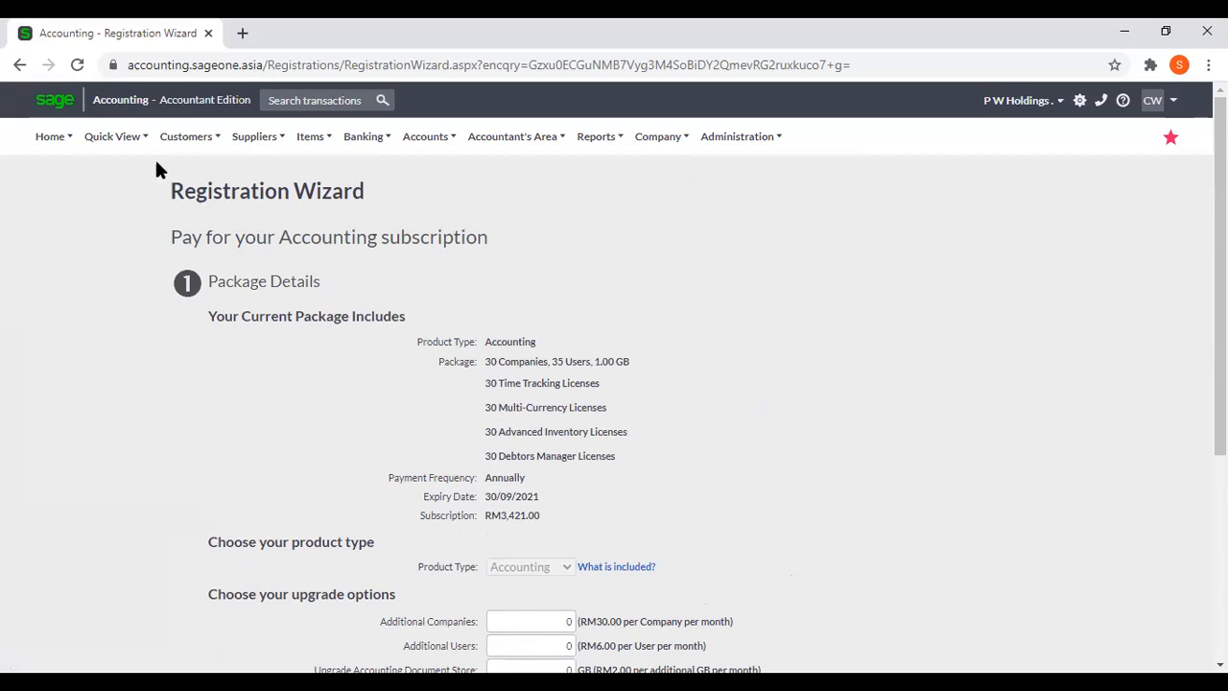
left_click(186, 136)
mouse_move(198, 336)
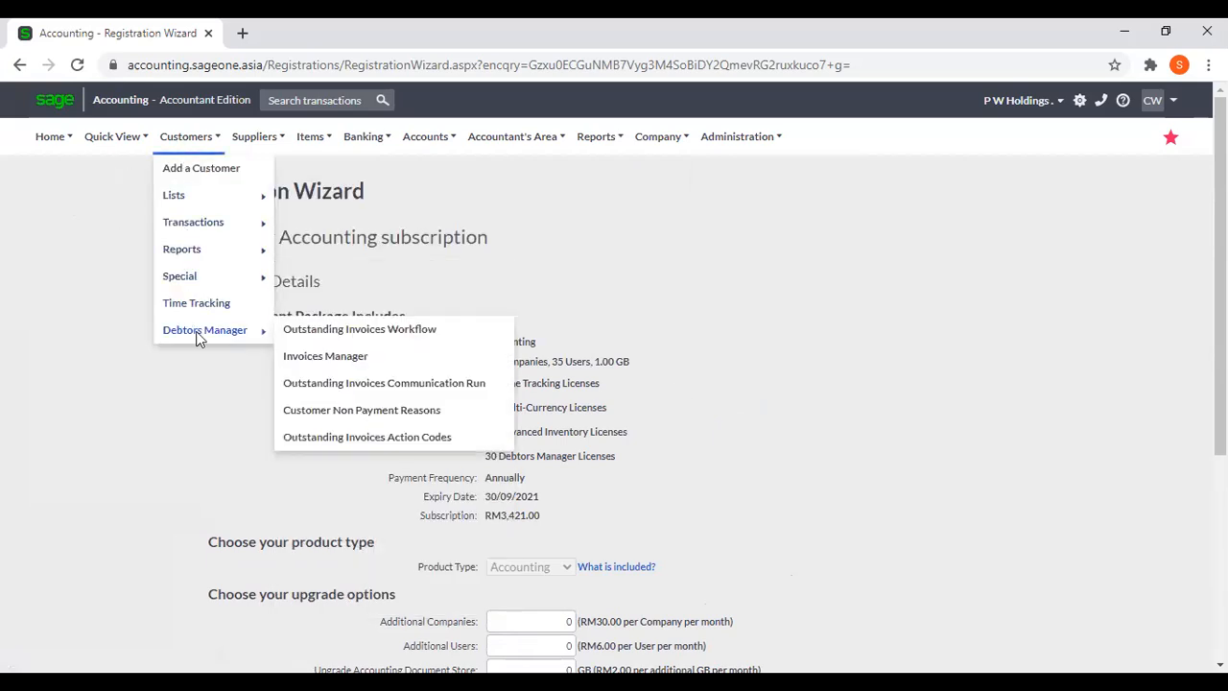
left_click(329, 333)
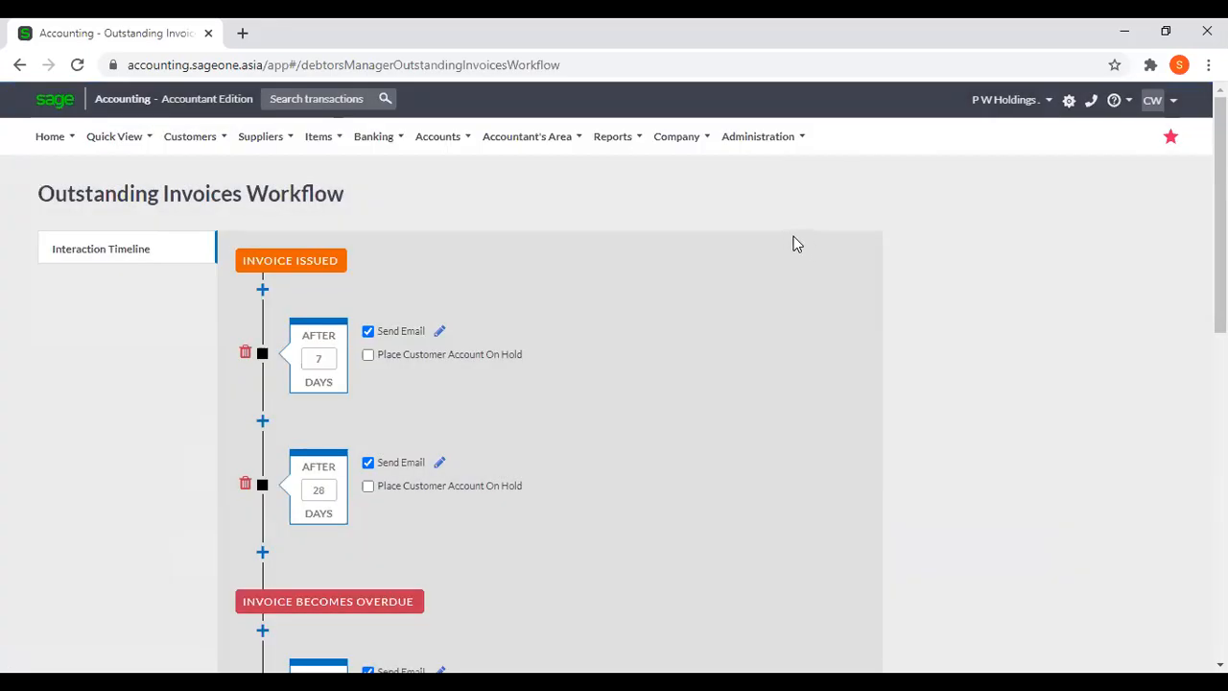
Duplicate the Outstanding Invoices Workflow in a second browser tab and return to the original one.
mouse_move(190, 136)
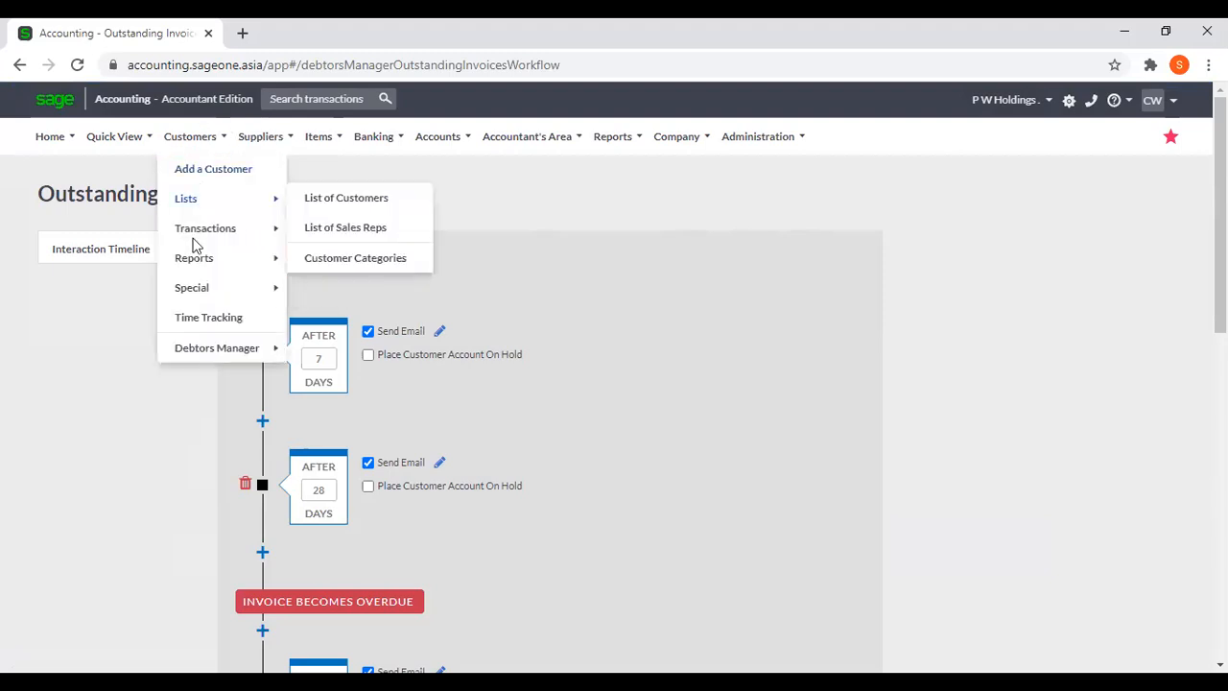
mouse_move(203, 350)
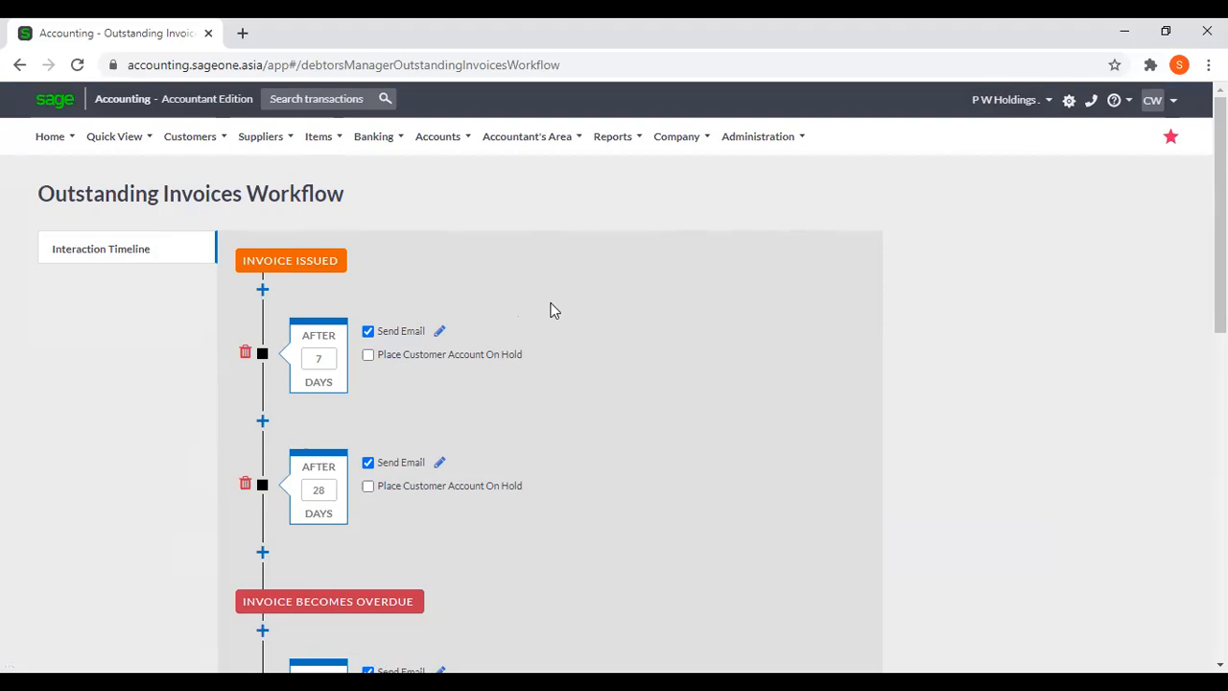
right_click(157, 40)
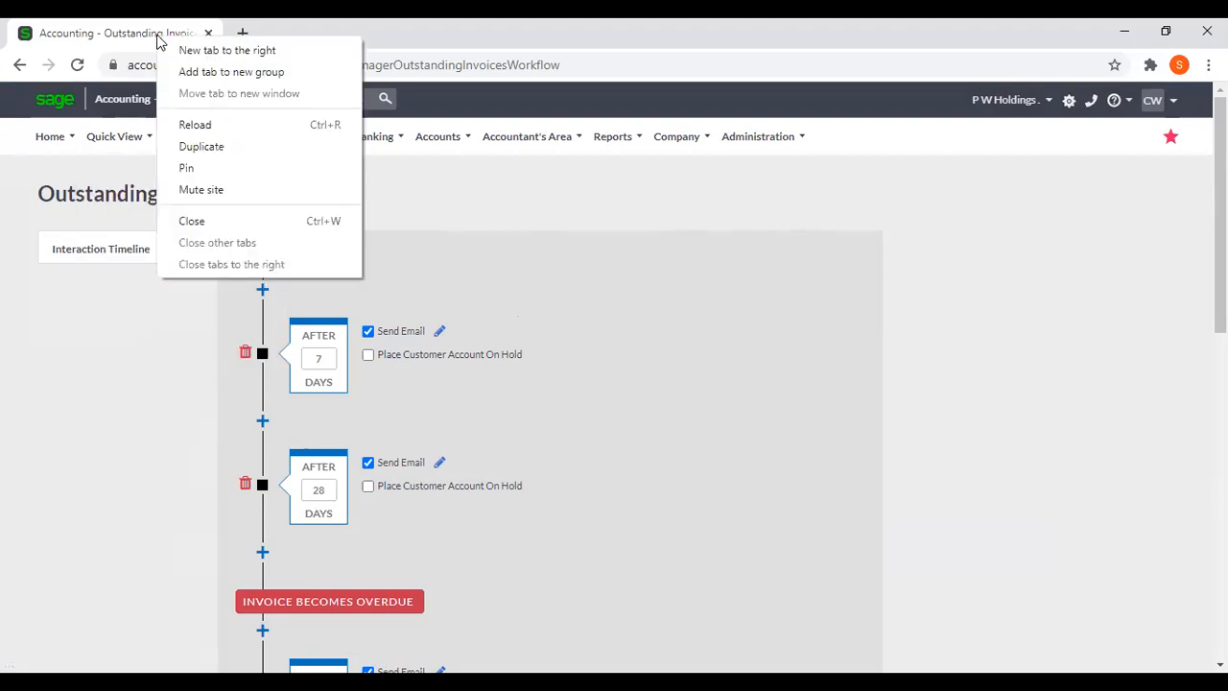
left_click(201, 146)
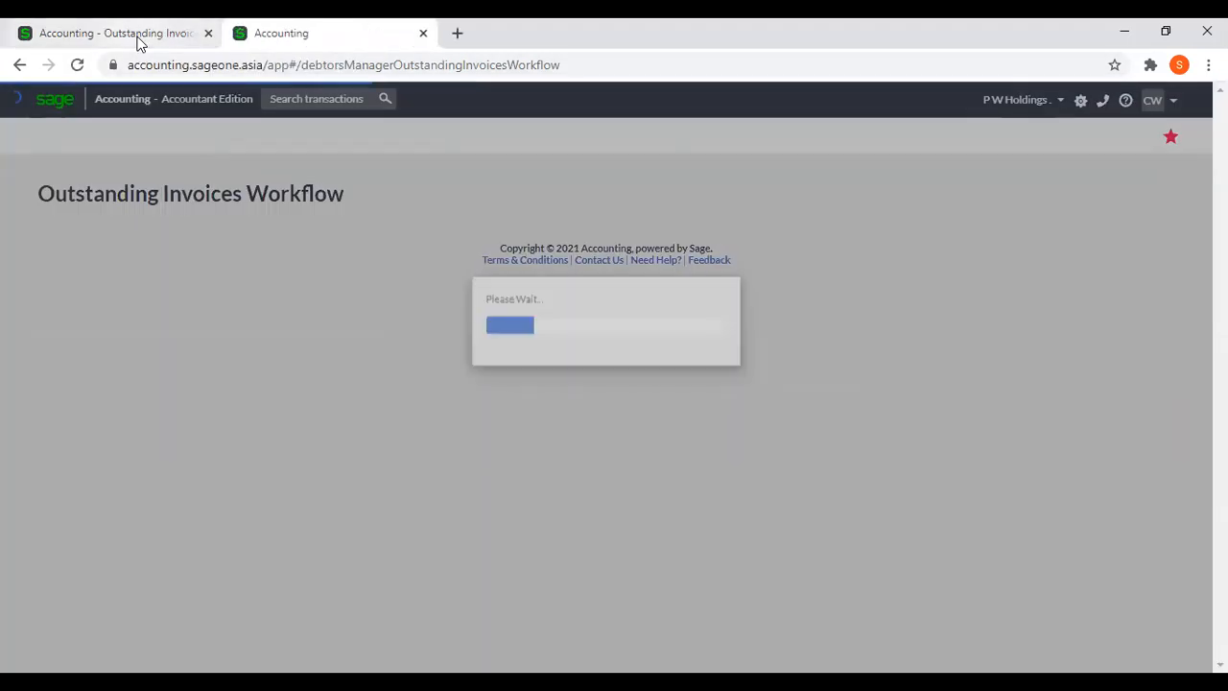
left_click(139, 41)
Review the interaction timeline and add two follow-up points between the 7-day and 28-day points under Invoice Issued.
scroll(729, 422, "down", 1)
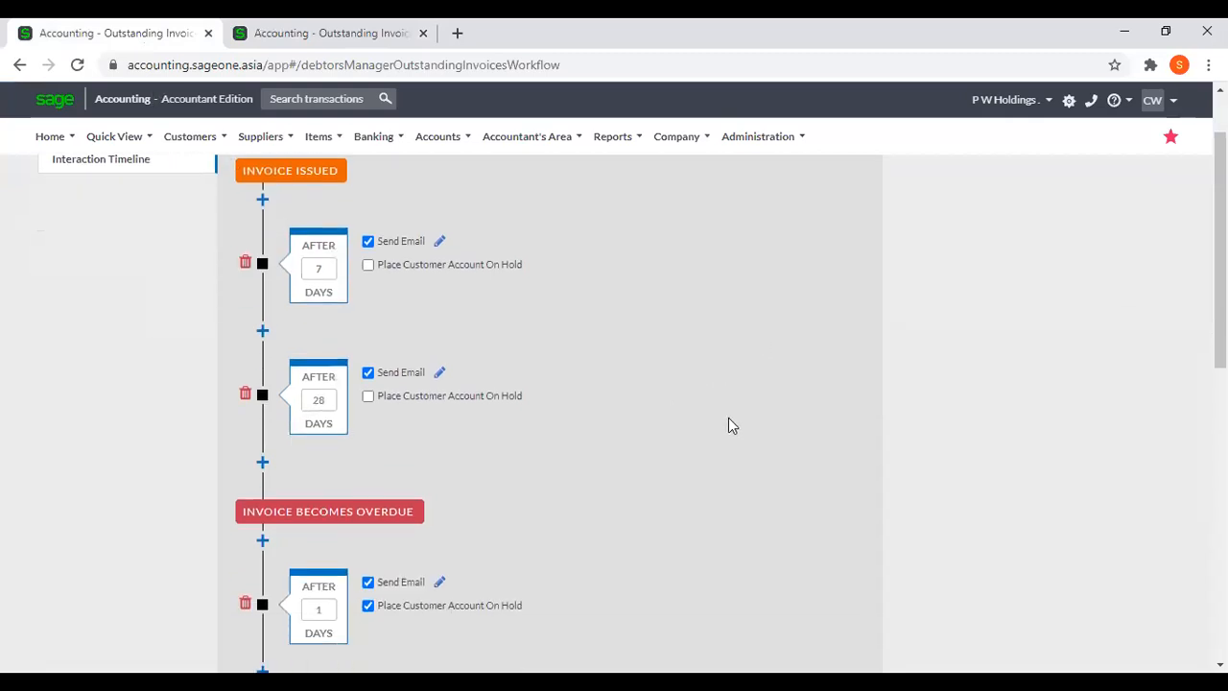
scroll(728, 425, "down", 1)
scroll(671, 437, "down", 1)
scroll(643, 431, "up", 2)
scroll(491, 362, "up", 1)
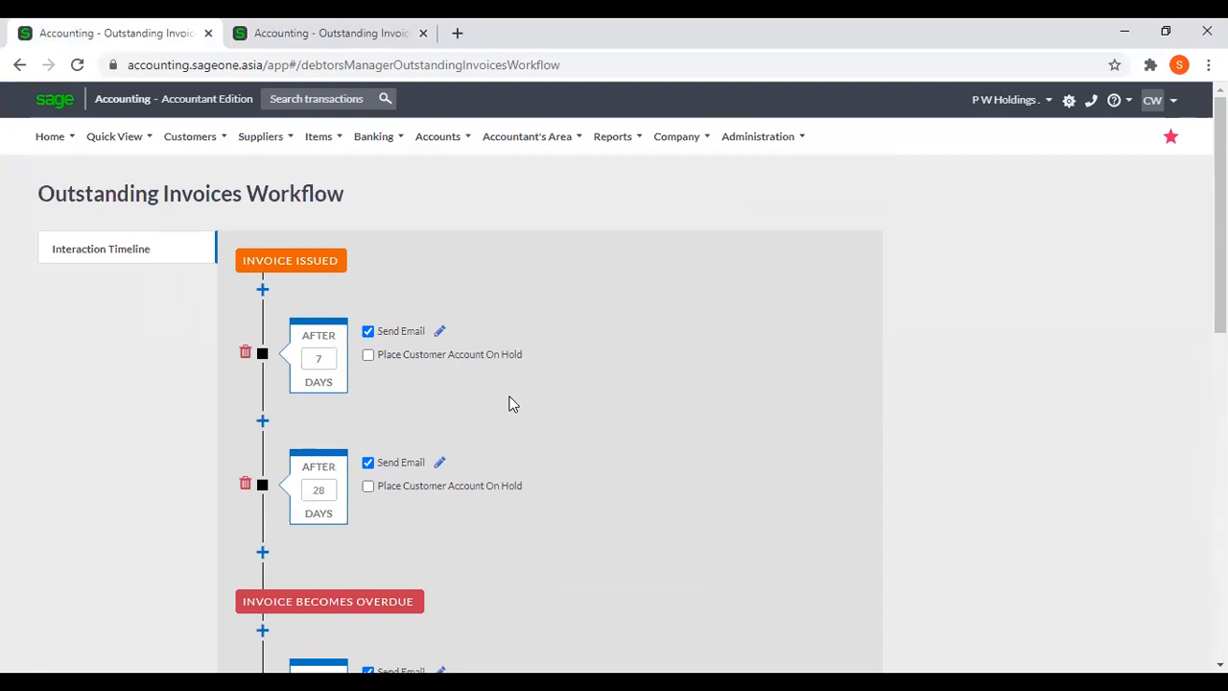
left_click(261, 422)
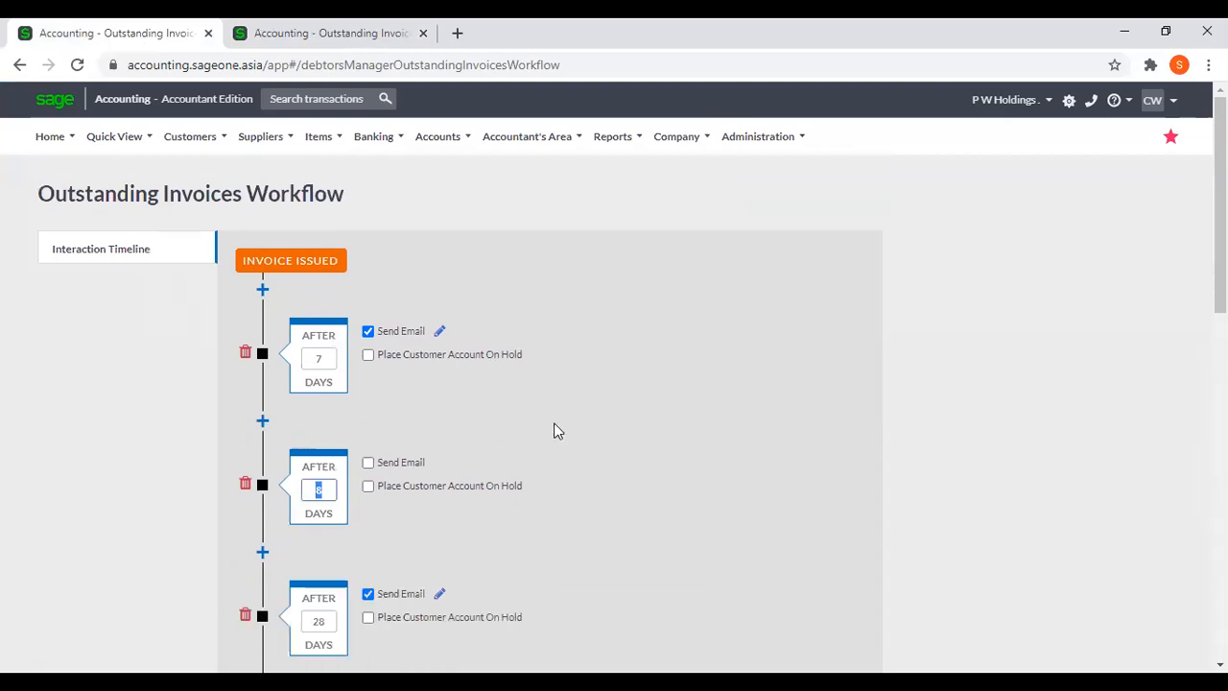
scroll(591, 429, "down", 6)
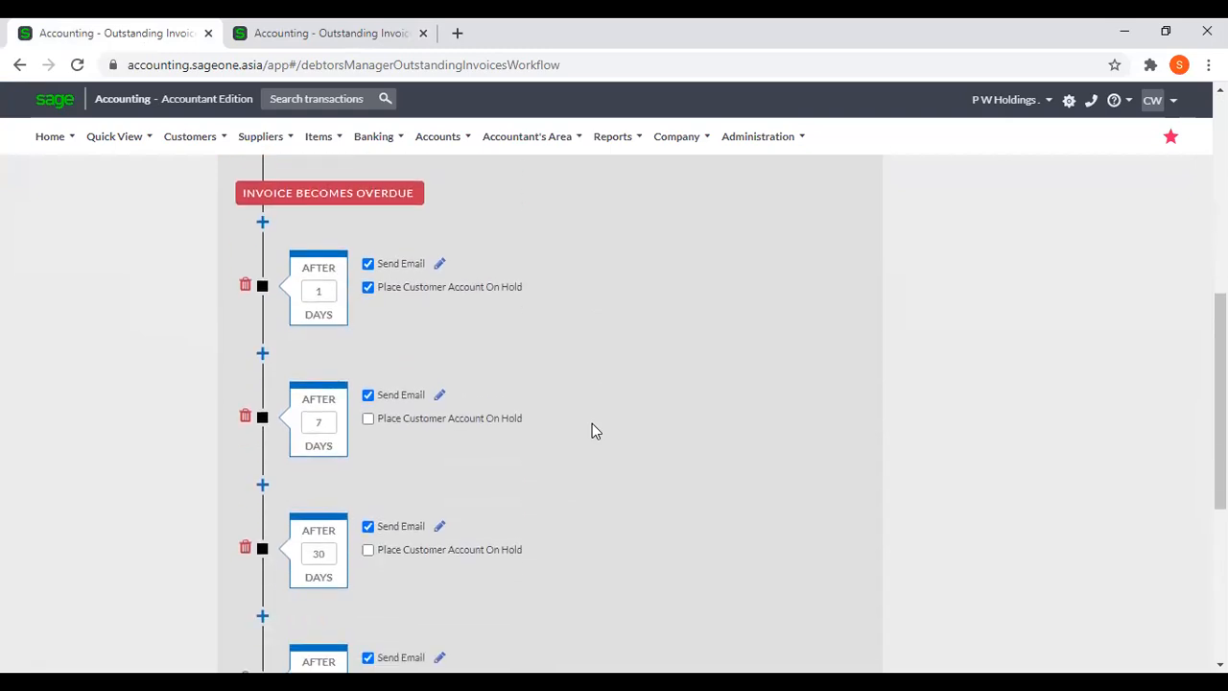
scroll(592, 430, "down", 1)
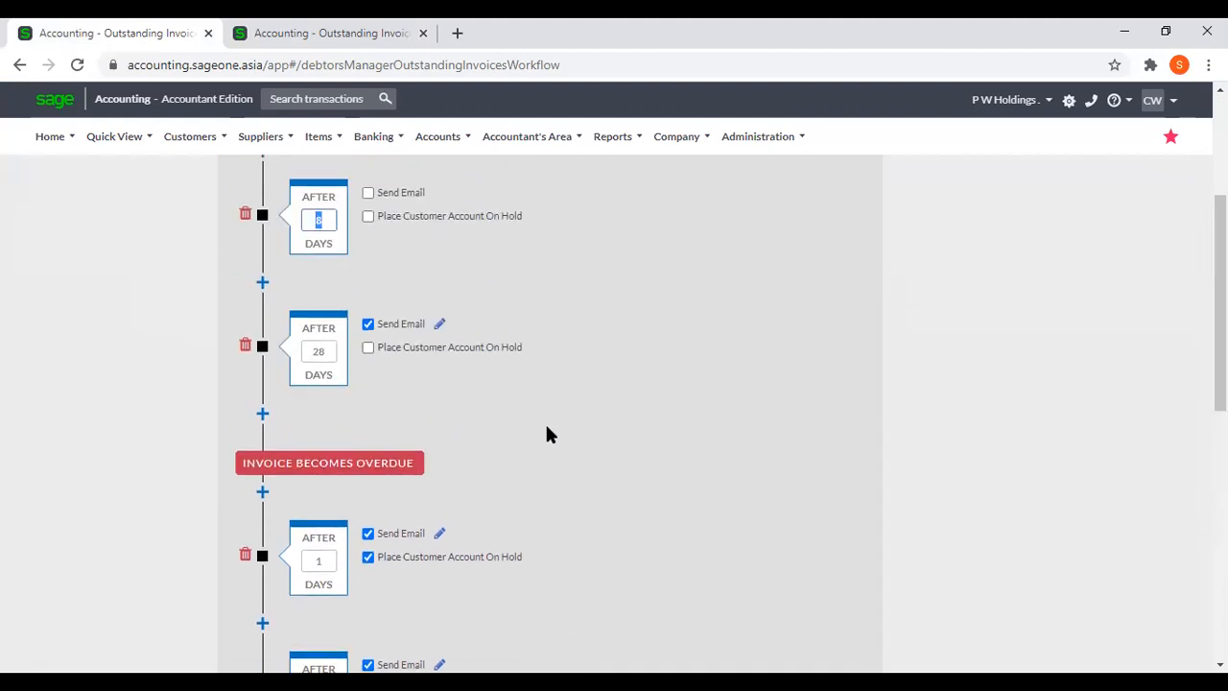
scroll(547, 434, "up", 3)
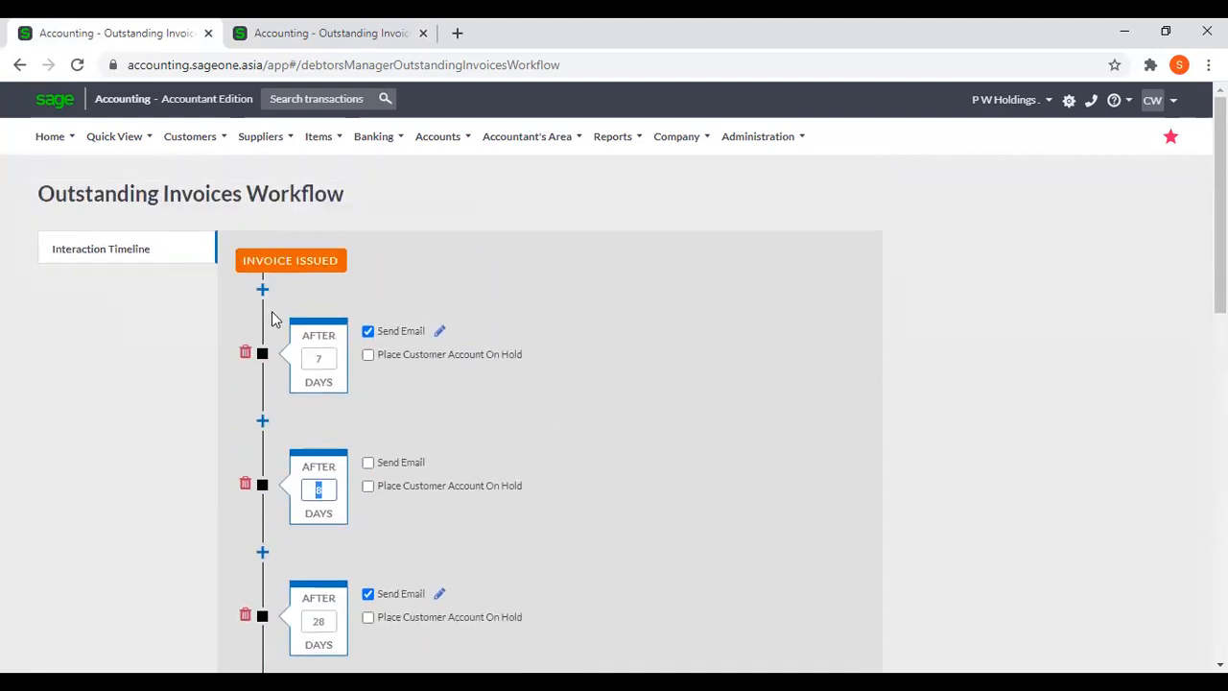
left_click(263, 424)
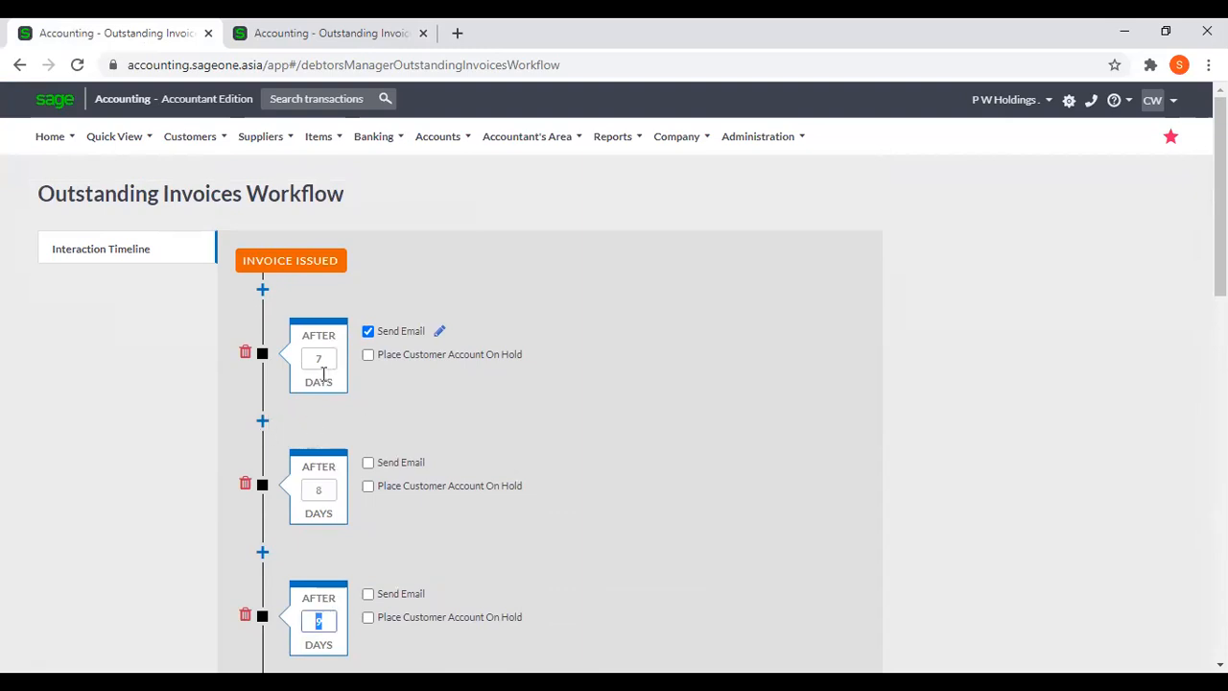
Set the second new follow-up point to 15 days and enable Send Email for both the 15-day and 8-day points.
scroll(321, 379, "down", 1)
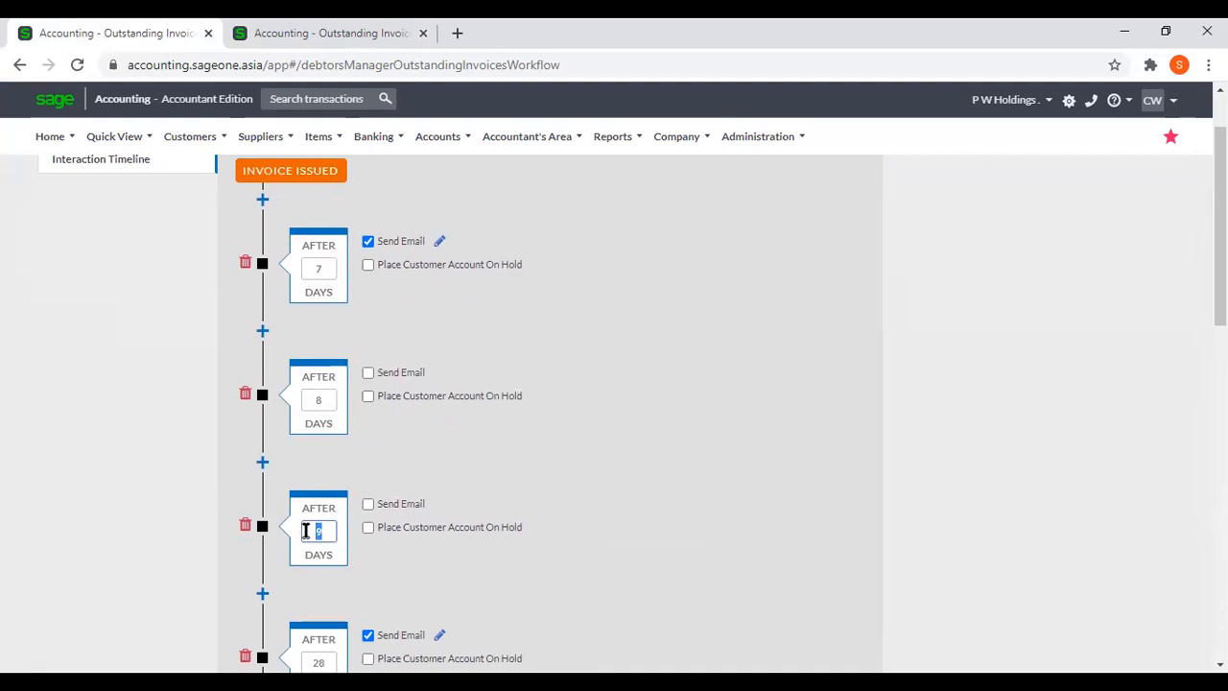
type("15")
left_click(368, 506)
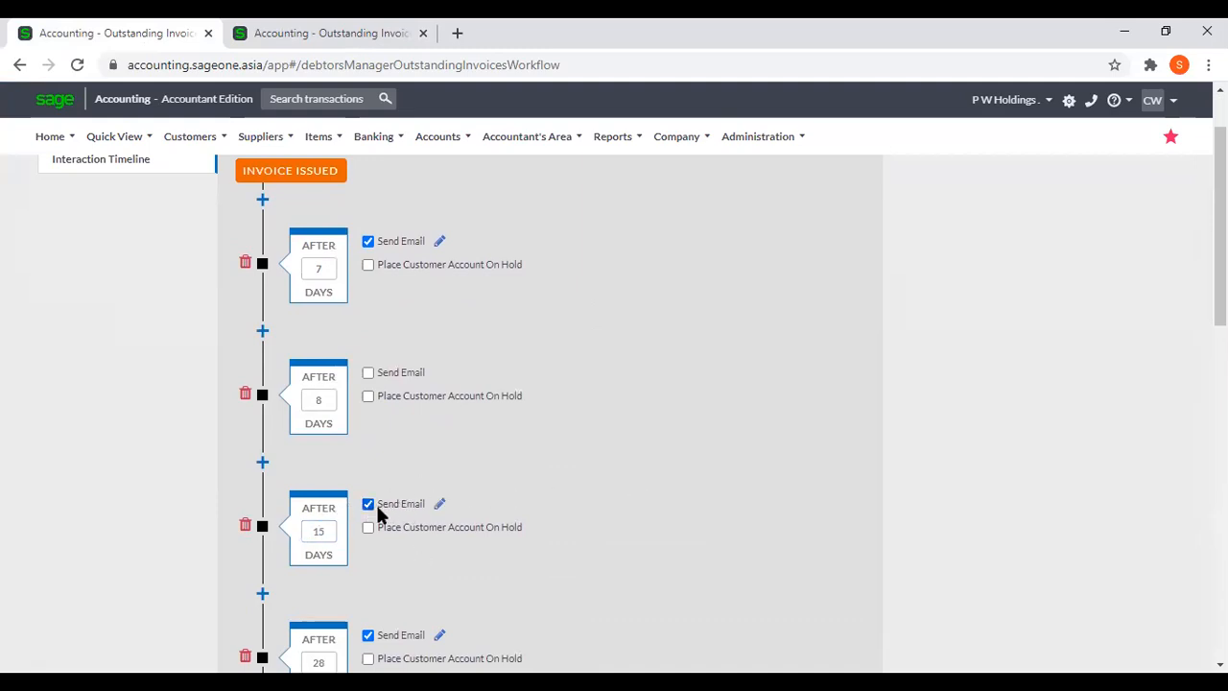
left_click(370, 376)
Read the email template for the 8-day reminder and close it without saving.
left_click(439, 375)
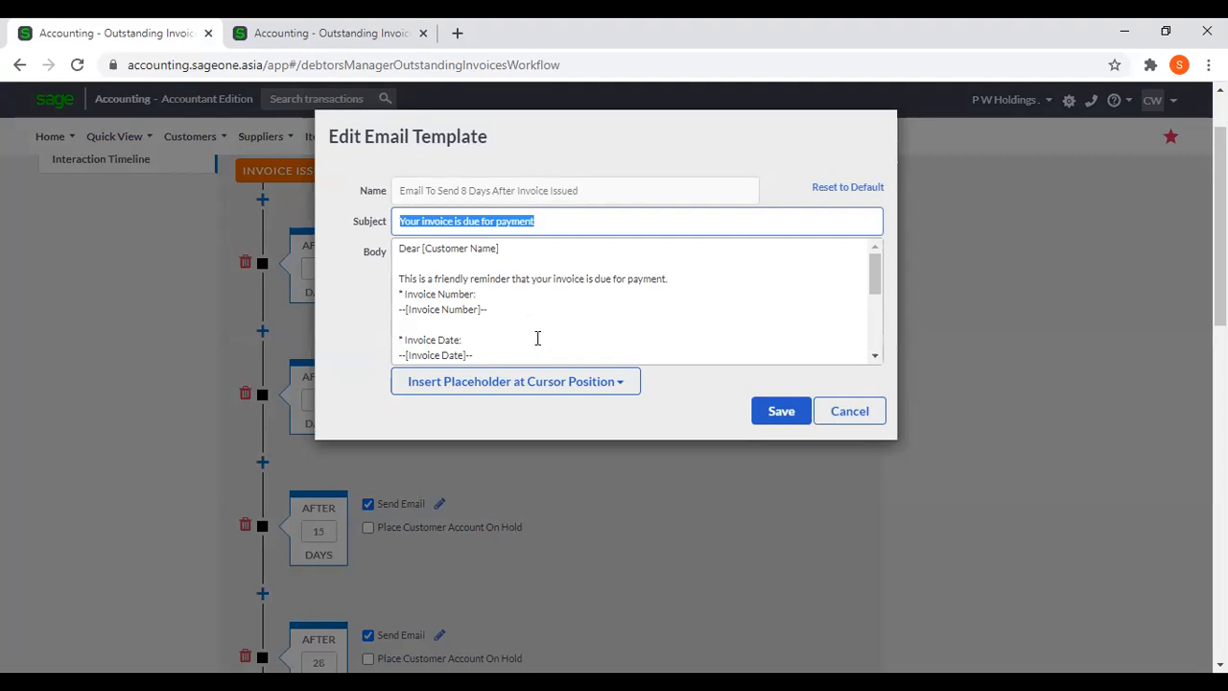
scroll(541, 342, "down", 5)
scroll(541, 343, "up", 5)
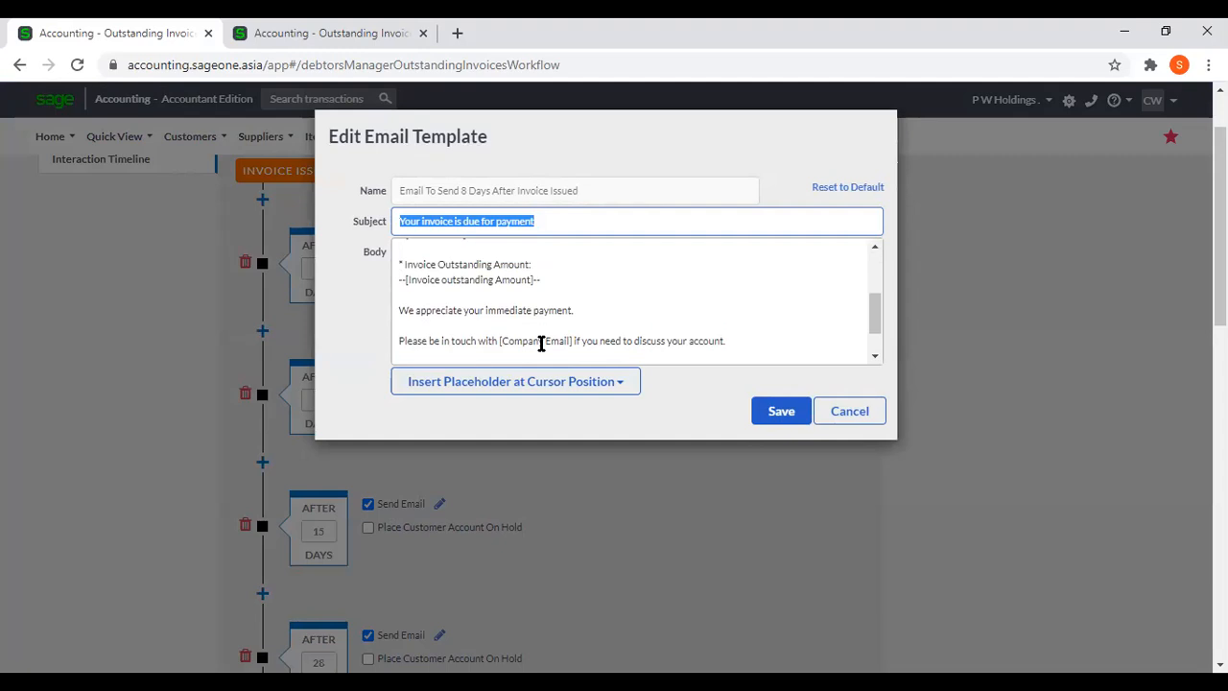
left_click(852, 420)
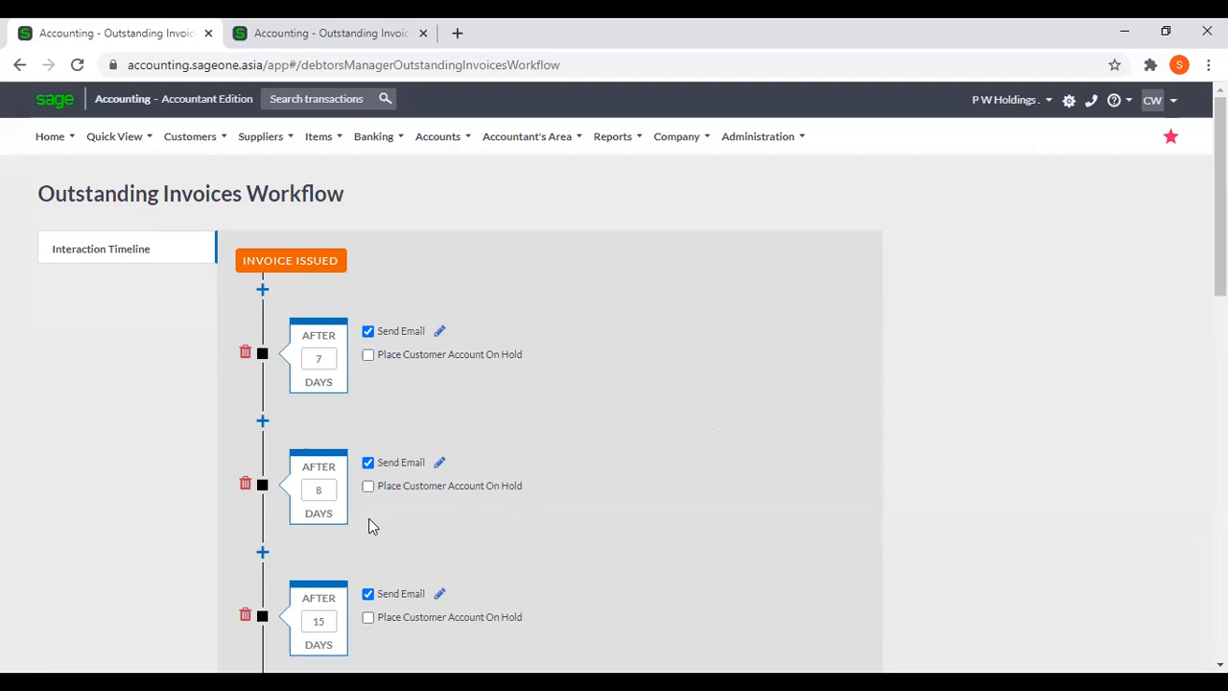
Enable Place Customer Account On Hold for the 8-day follow-up point and disable it again.
left_click(368, 489)
left_click(367, 489)
scroll(401, 502, "down", 1)
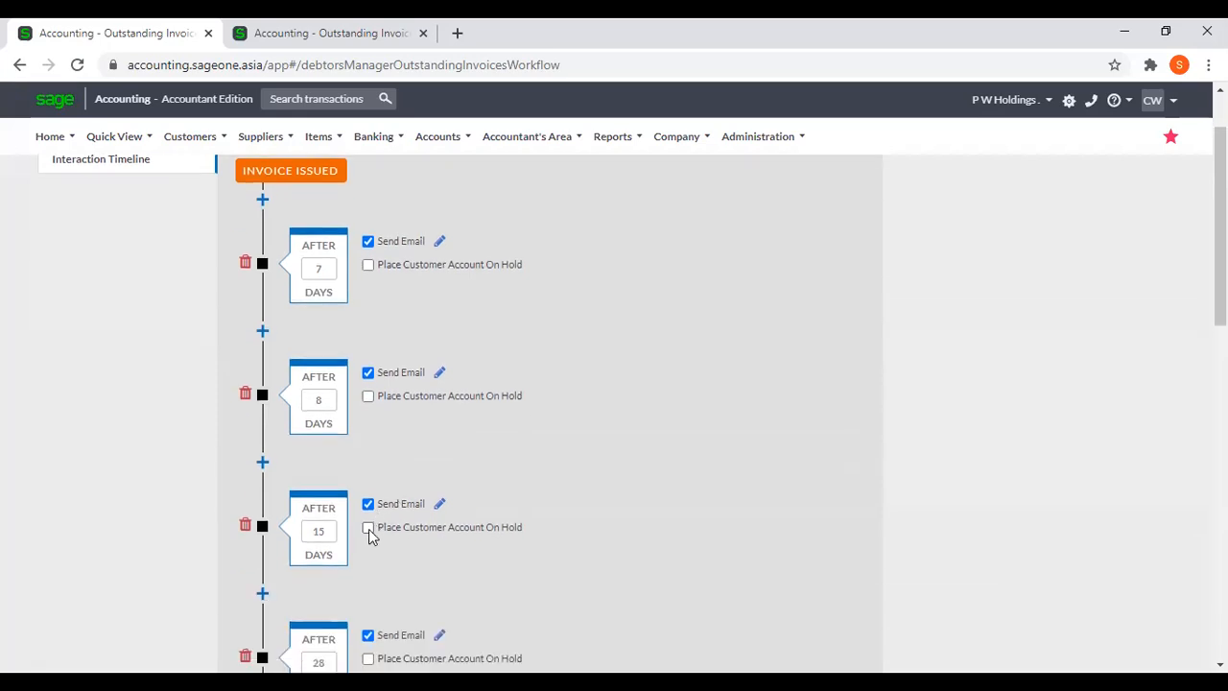
Enable Place Customer Account On Hold for the 15-day follow-up point and add another follow-up point between the 15-day and 28-day points.
left_click(369, 531)
scroll(444, 555, "down", 2)
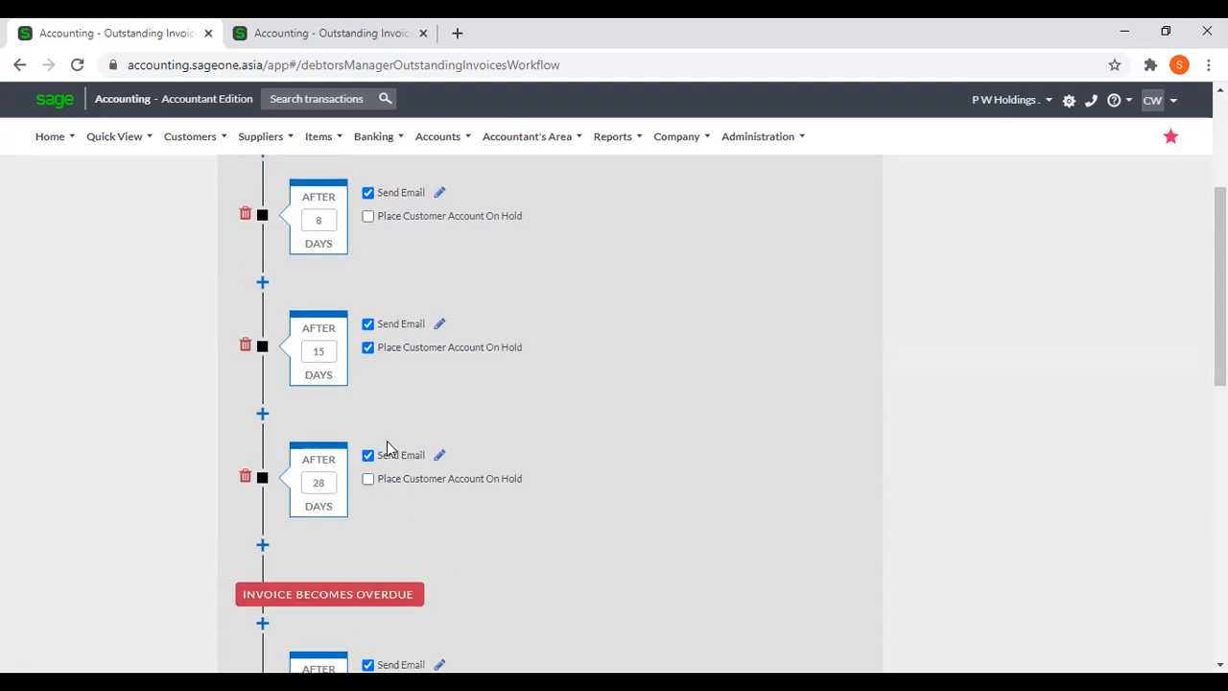
left_click(262, 421)
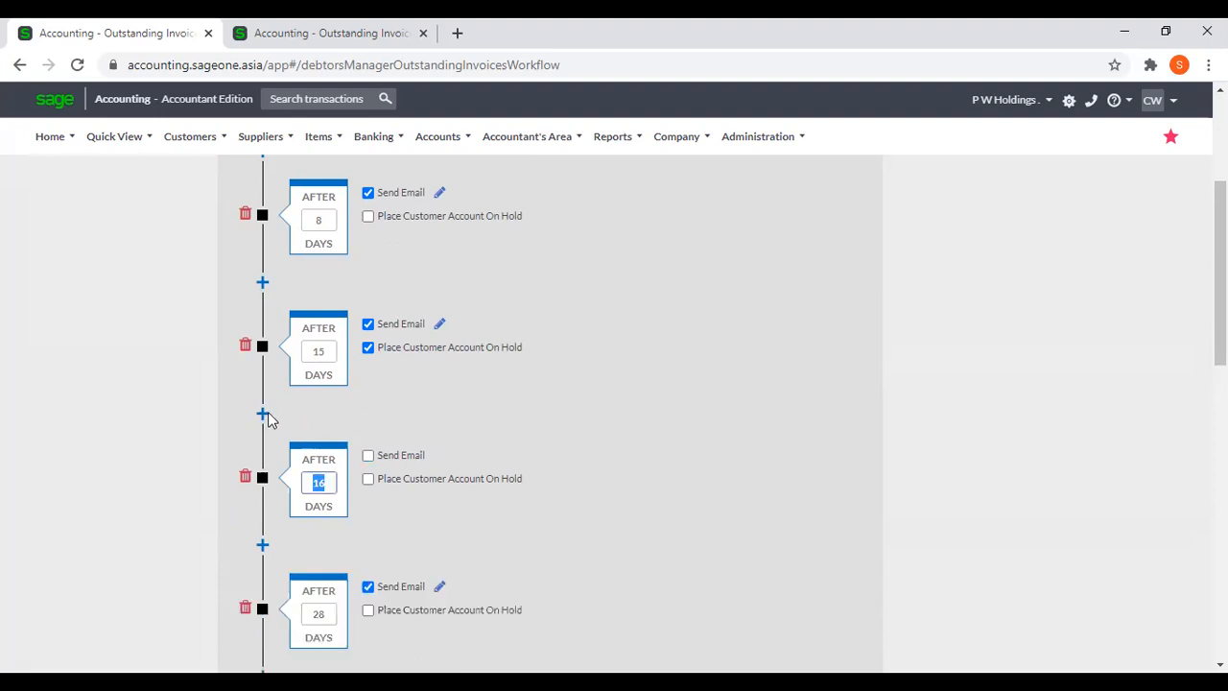
Review the whole interaction timeline, from the Invoice Issued points through Invoice Becomes Overdue to the Payment Received options.
scroll(507, 460, "down", 3)
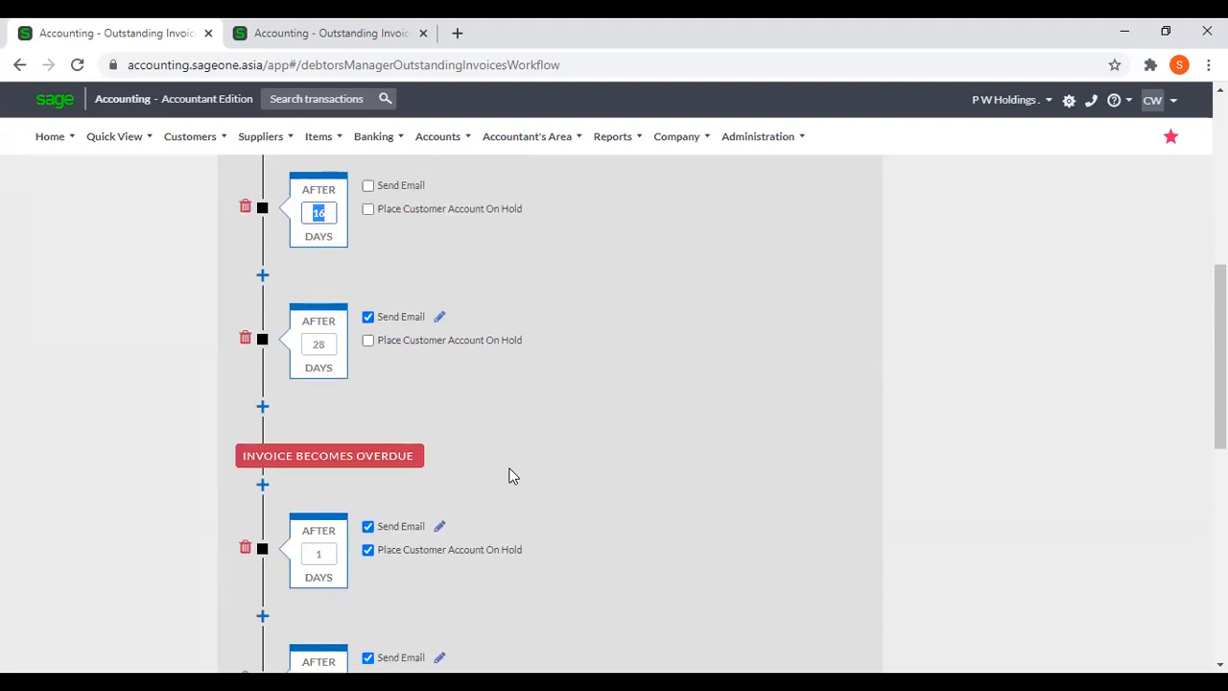
scroll(512, 474, "up", 3)
scroll(512, 475, "down", 3)
scroll(512, 475, "up", 5)
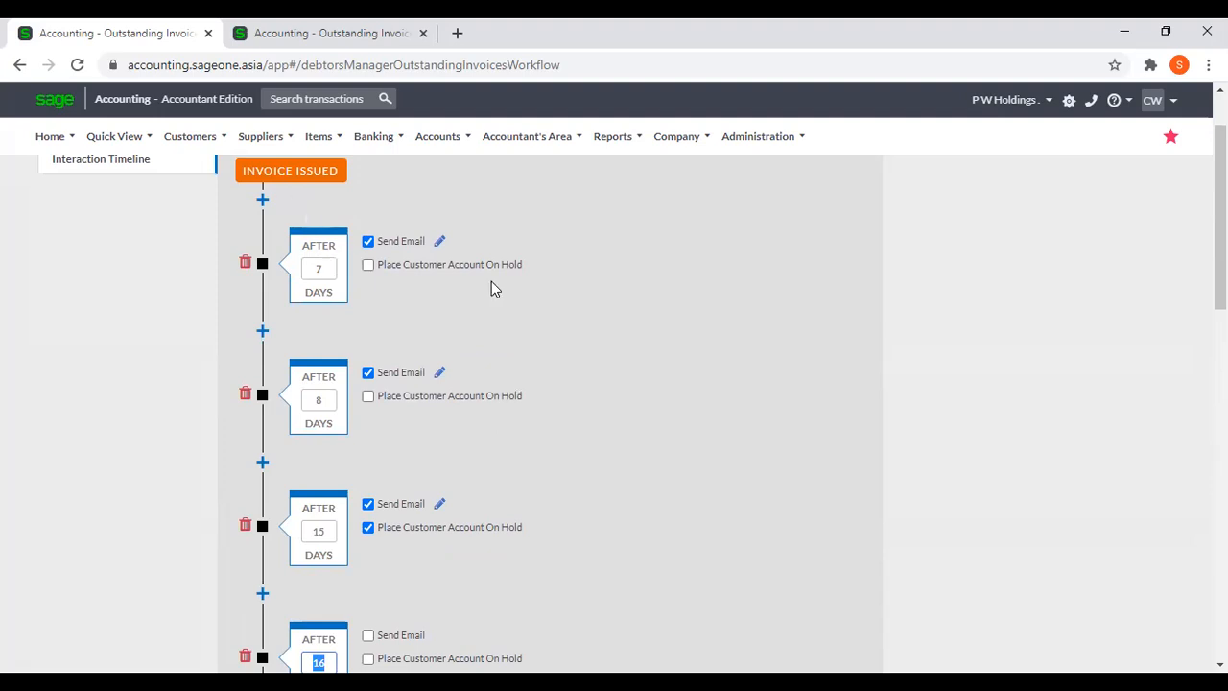
scroll(502, 310, "down", 6)
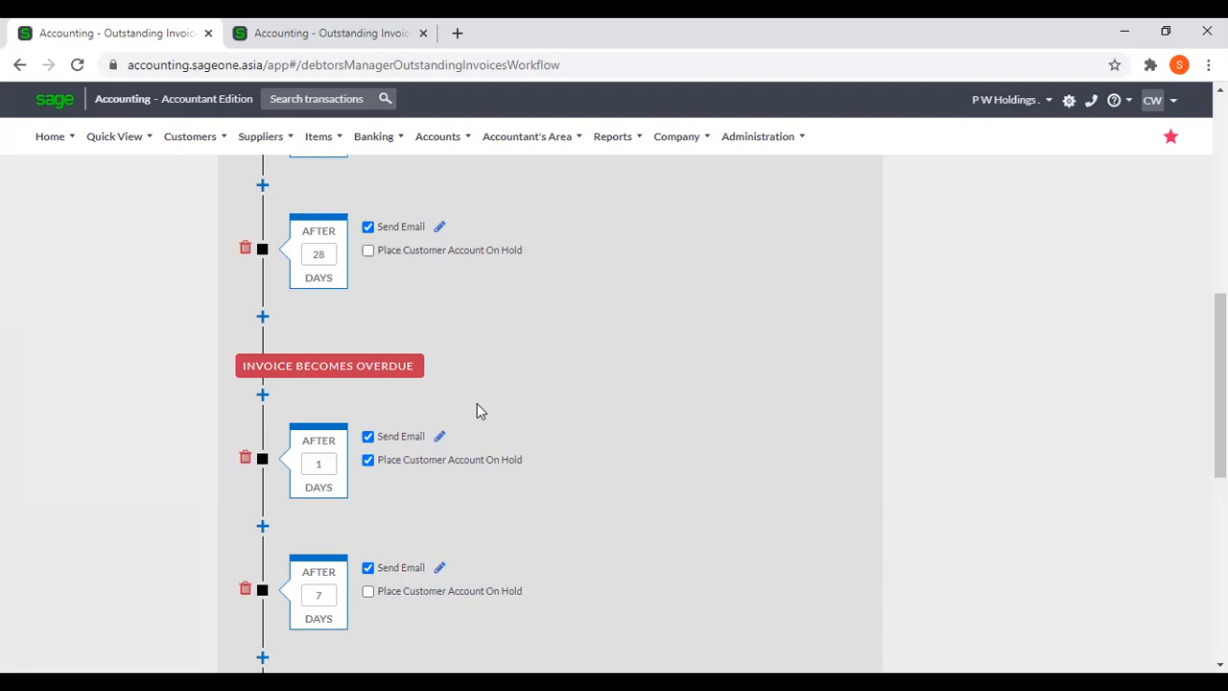
scroll(479, 407, "down", 3)
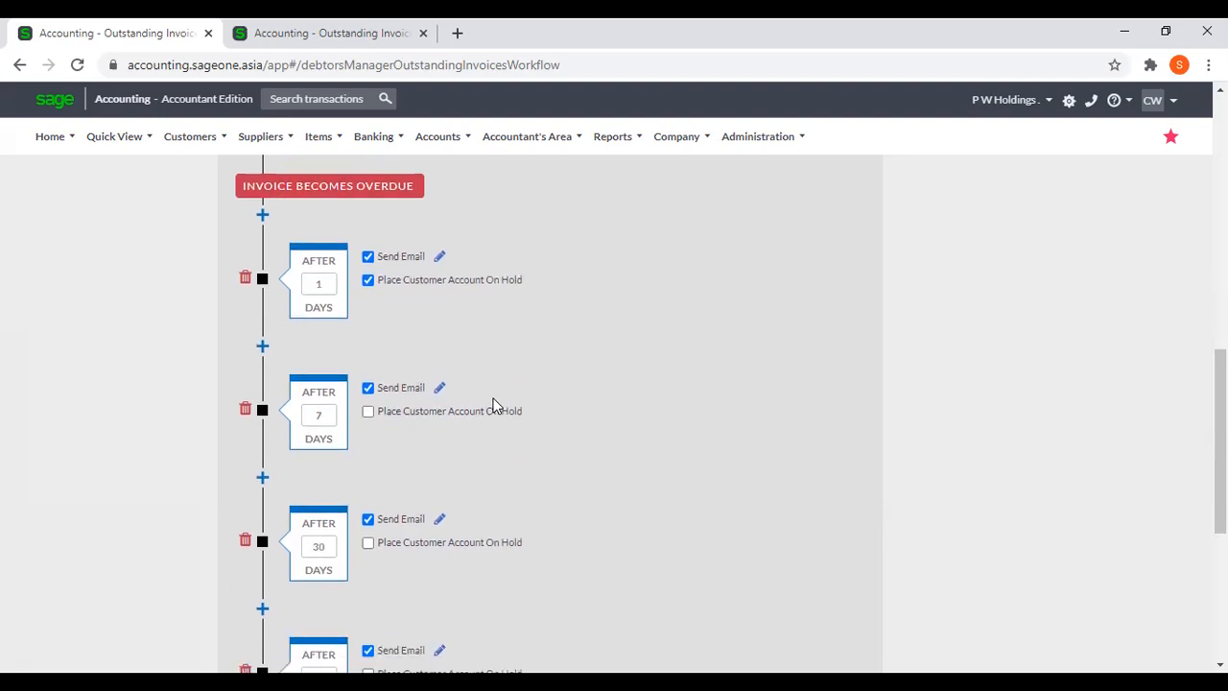
scroll(493, 402, "down", 2)
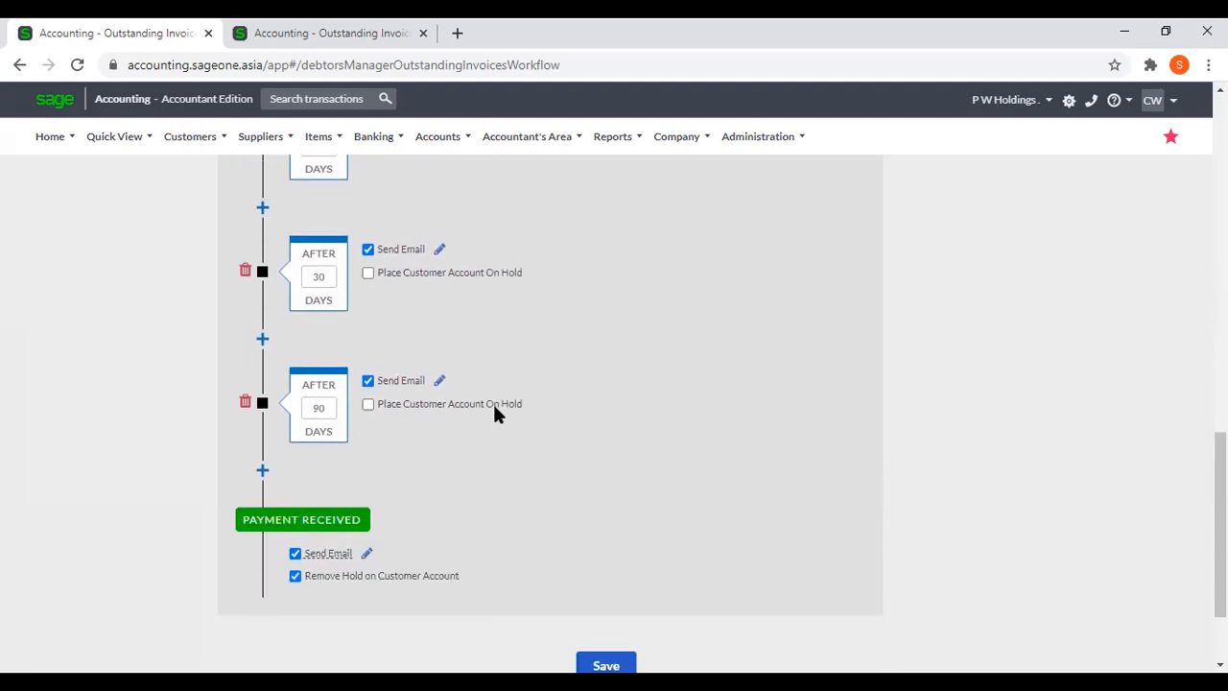
scroll(495, 410, "up", 4)
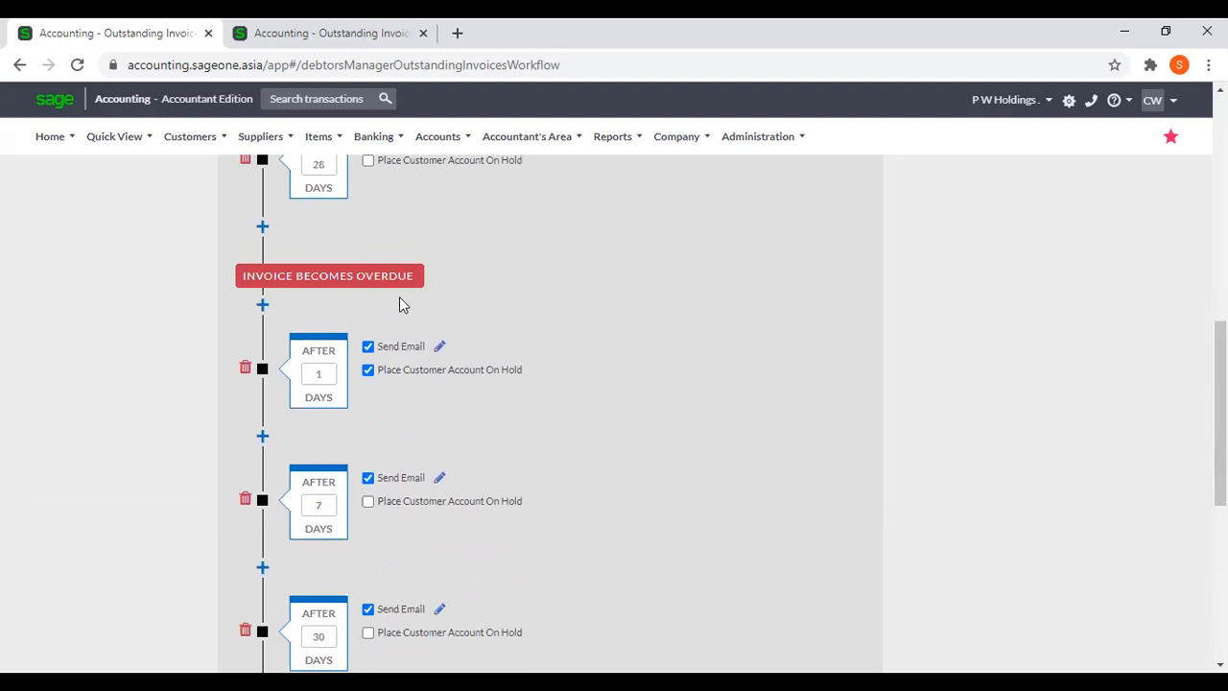
scroll(399, 297, "up", 3)
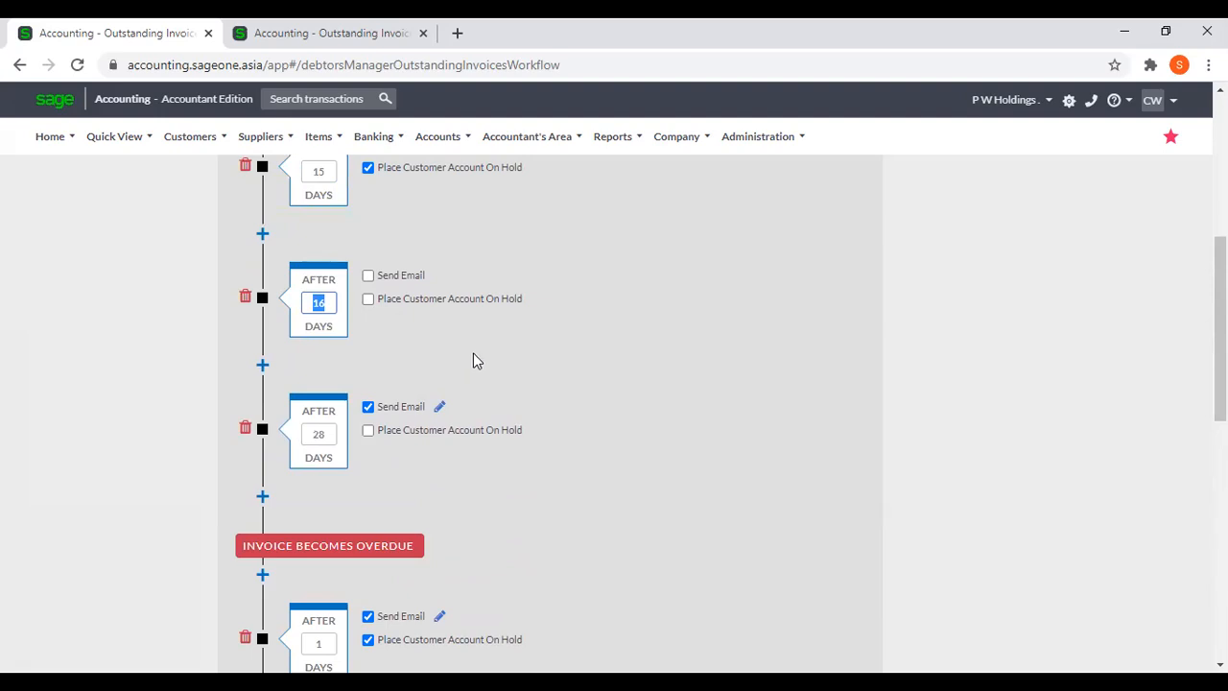
scroll(473, 354, "down", 2)
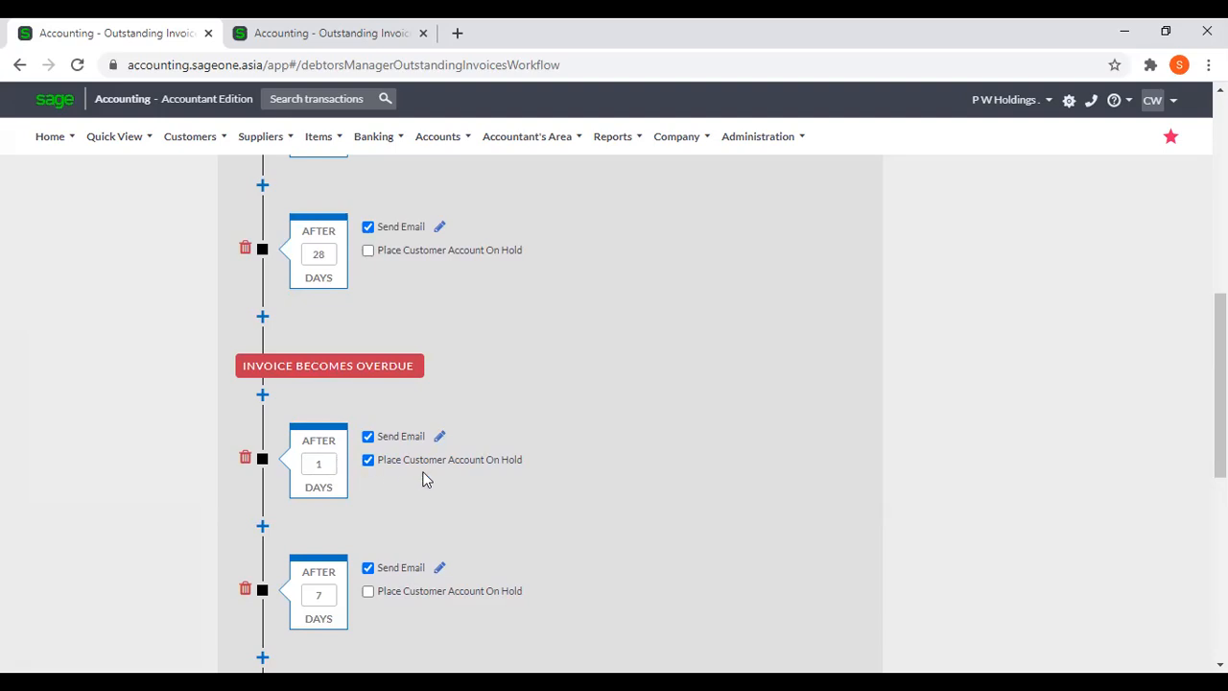
scroll(428, 466, "down", 5)
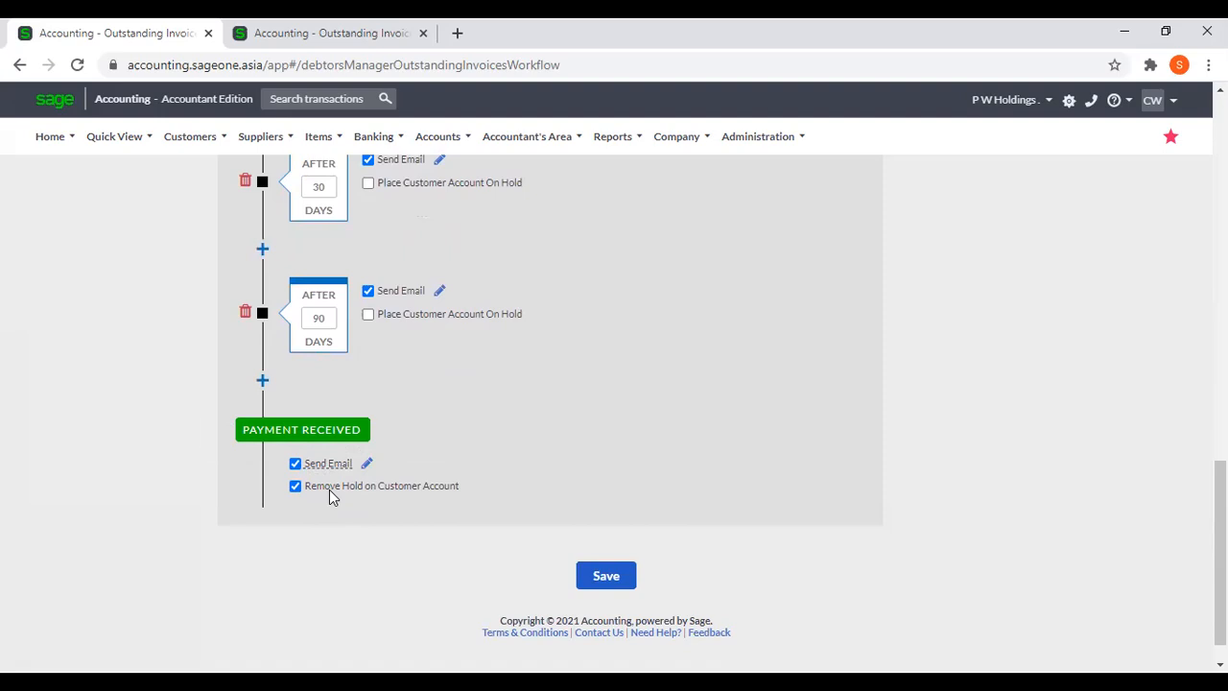
mouse_move(329, 469)
scroll(439, 298, "up", 1)
scroll(422, 346, "up", 3)
scroll(479, 470, "down", 4)
scroll(683, 558, "up", 5)
scroll(683, 558, "up", 7)
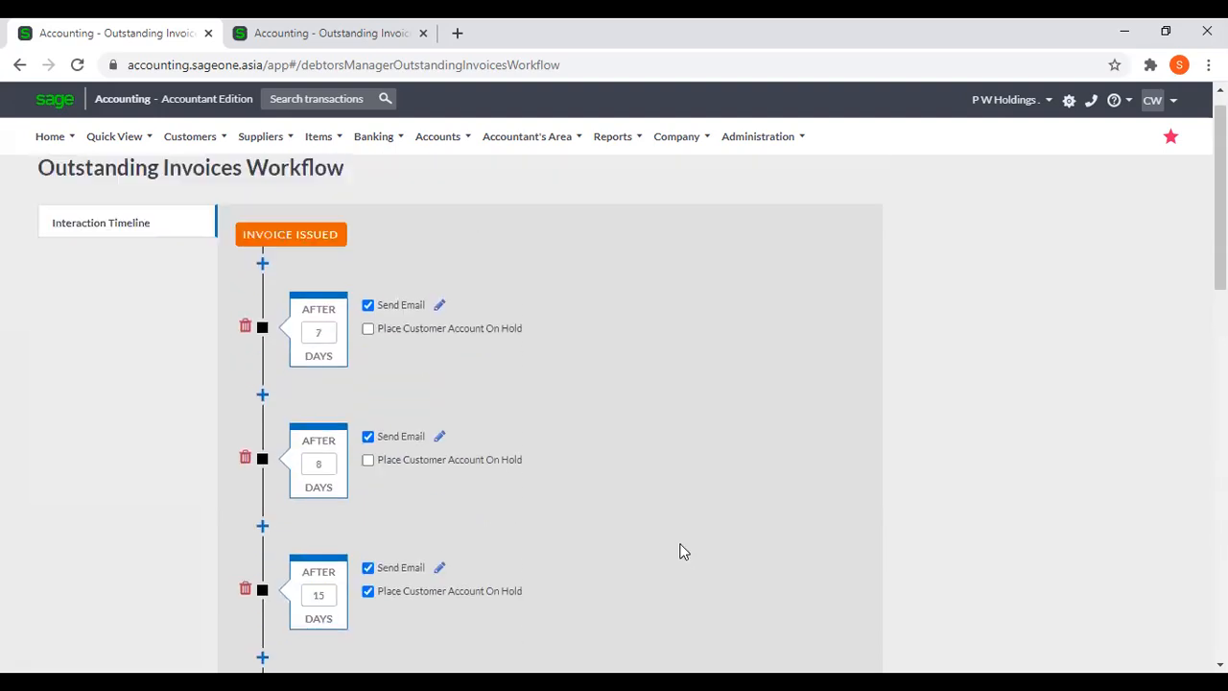
Open a new customer form in the second browser tab and enable Exclude from Debtors Manager.
left_click(384, 33)
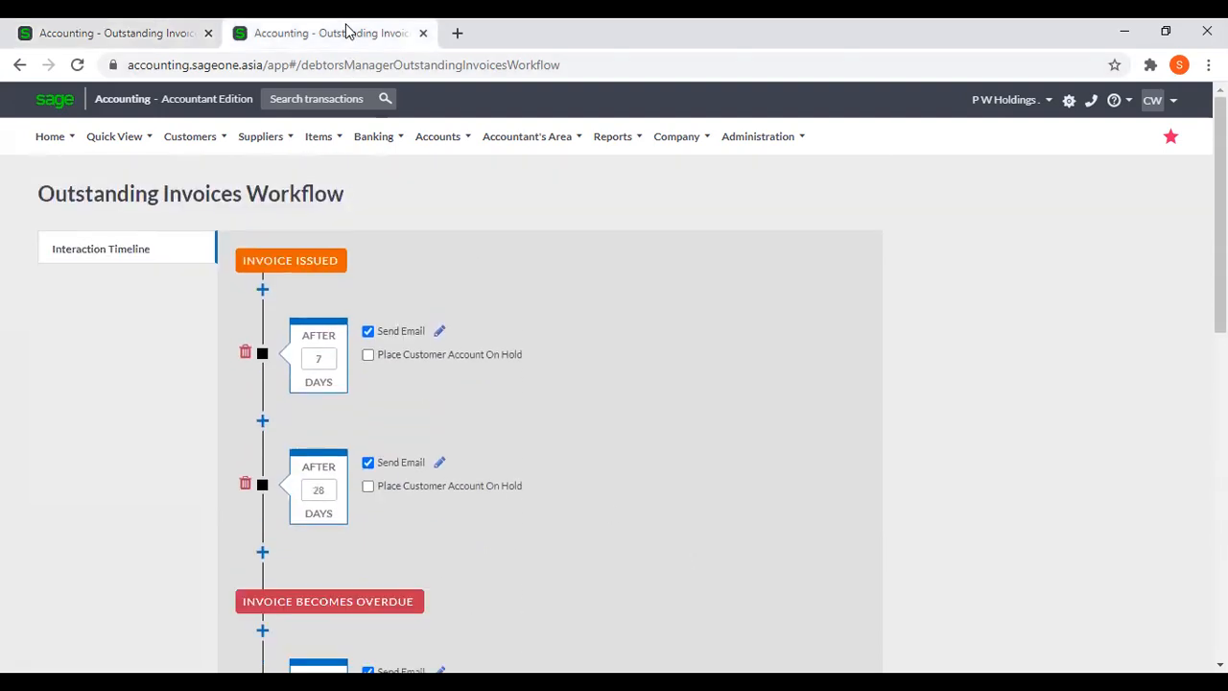
mouse_move(373, 136)
mouse_move(202, 143)
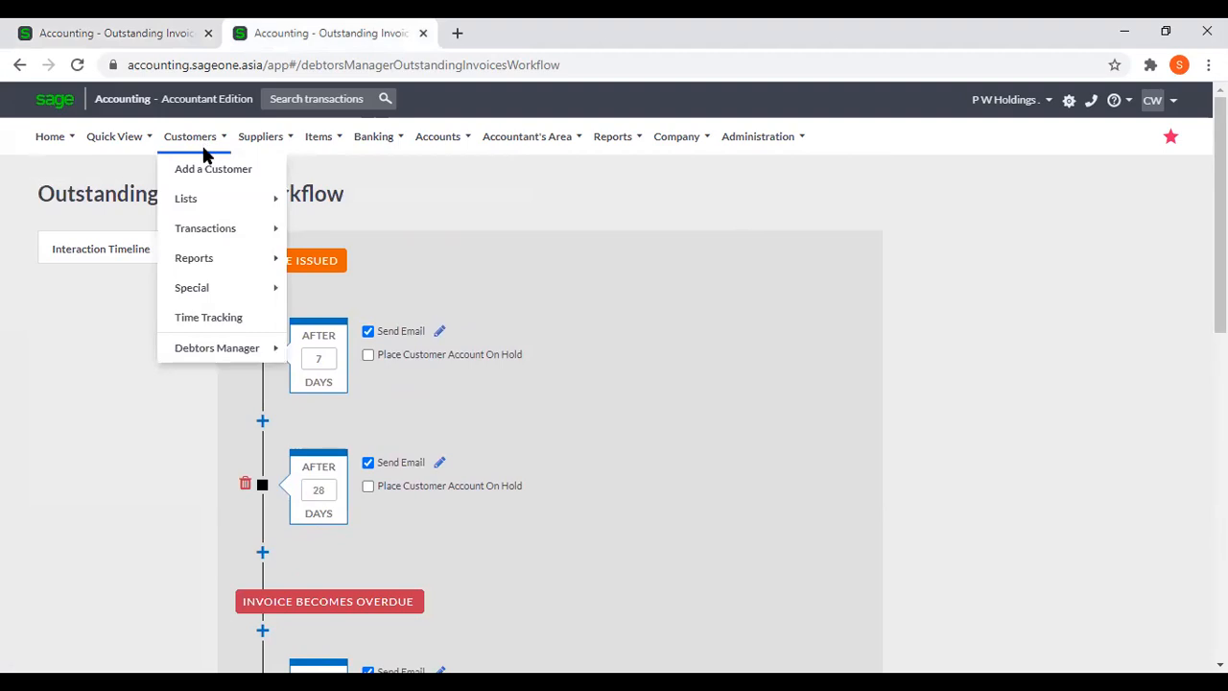
left_click(204, 181)
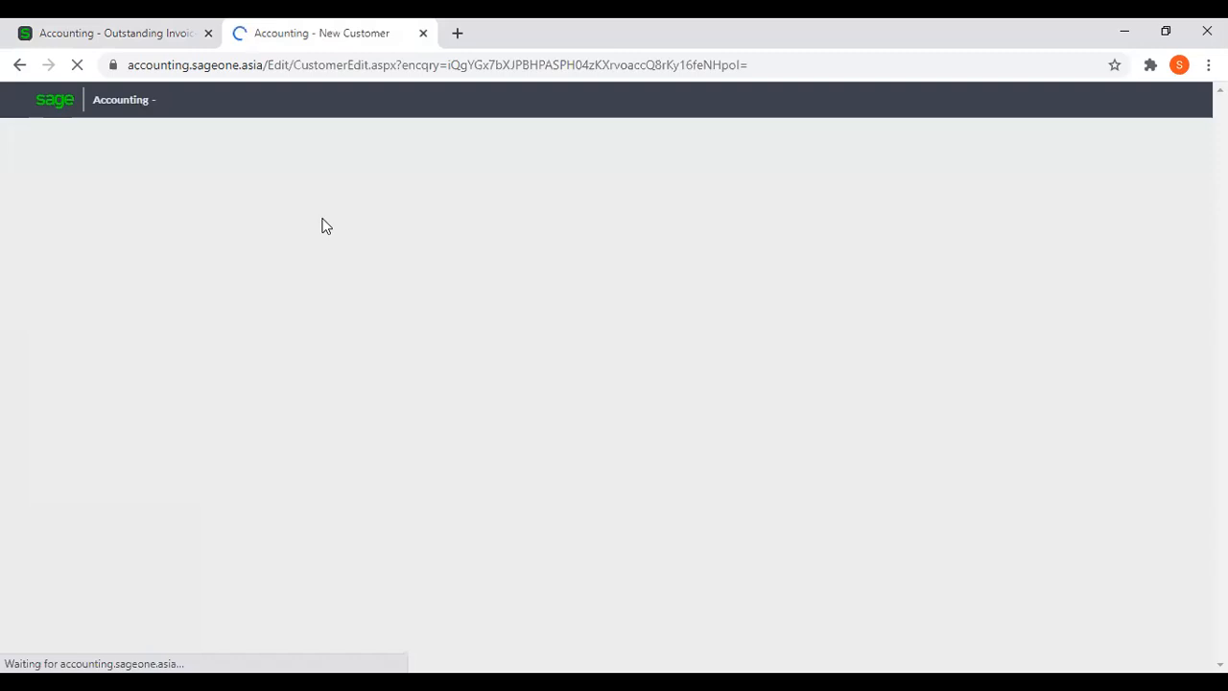
scroll(441, 236, "down", 2)
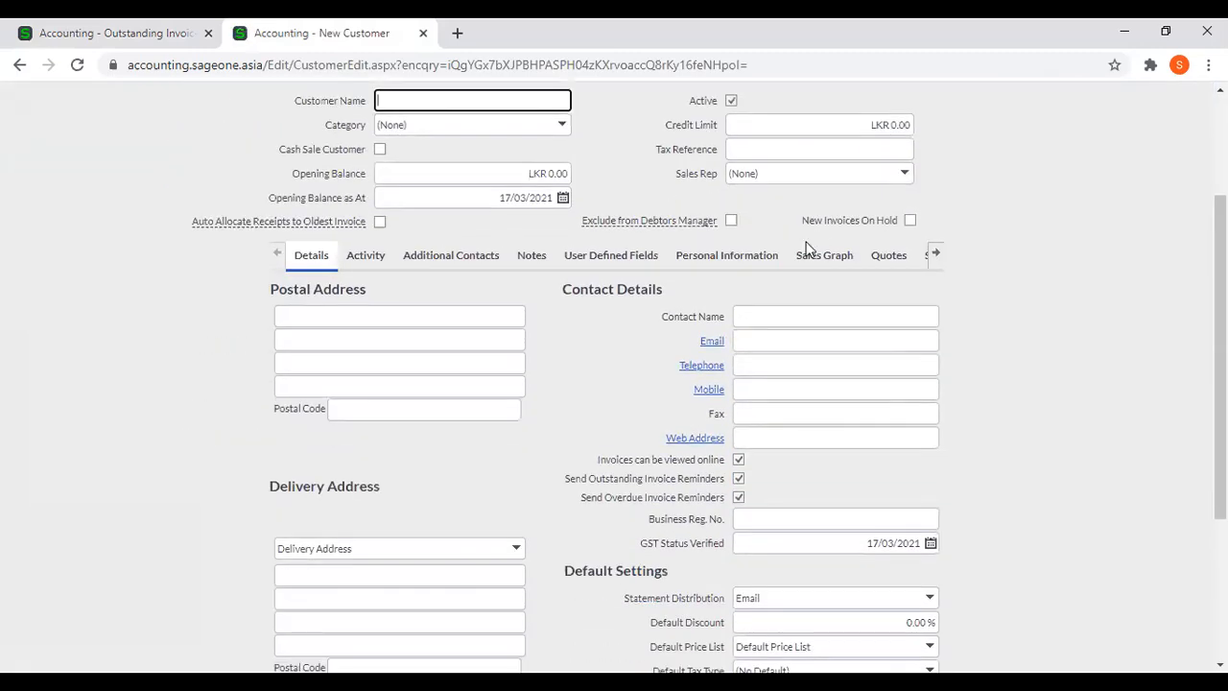
left_click(731, 223)
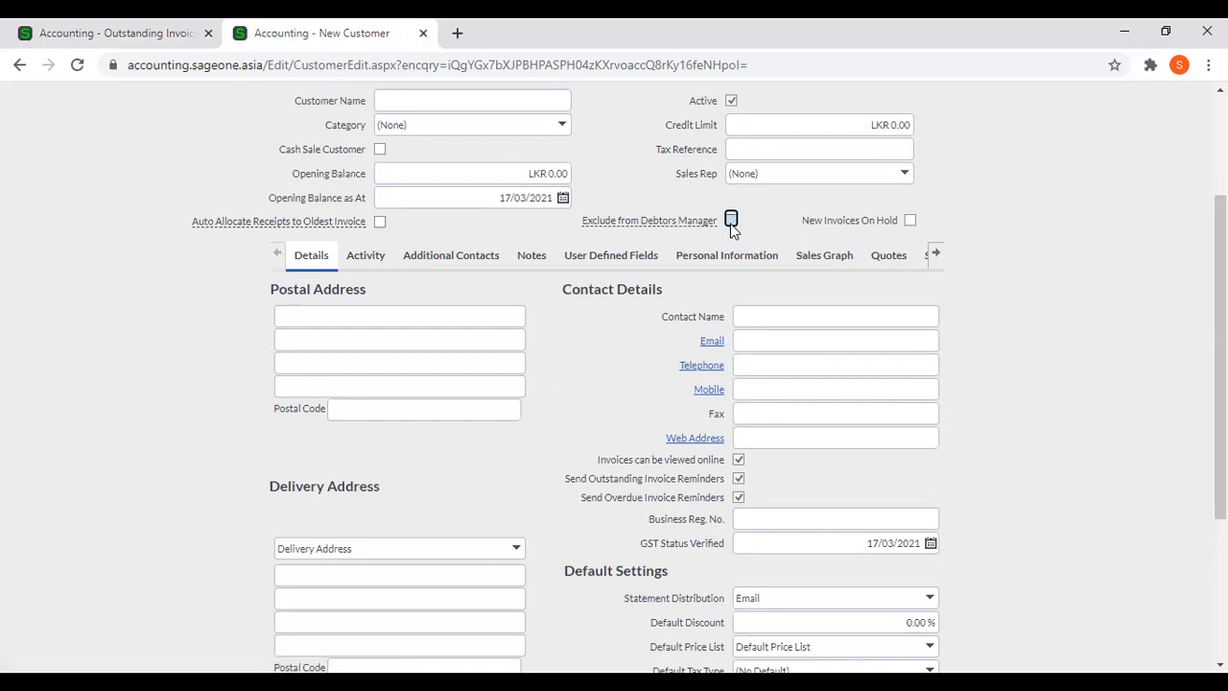
Check the workflow page again and examine the outstanding and overdue invoice reminder options in the new customer's contact details.
mouse_move(667, 222)
left_click(123, 33)
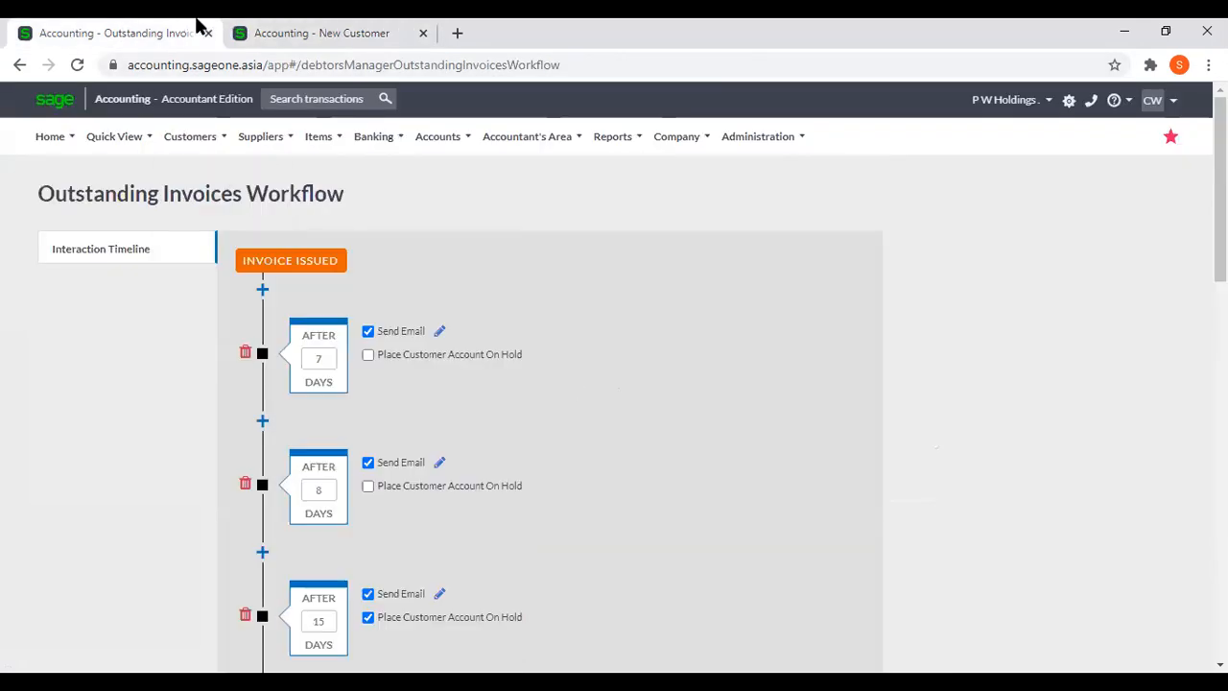
left_click(287, 34)
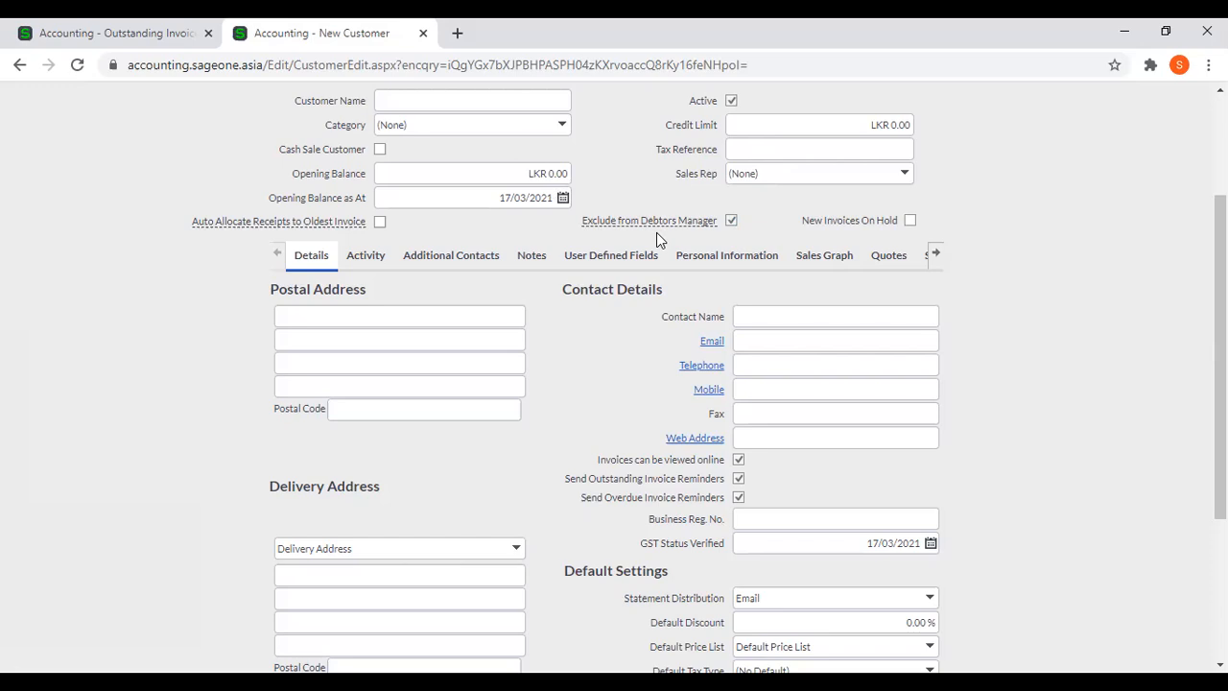
scroll(1131, 385, "down", 3)
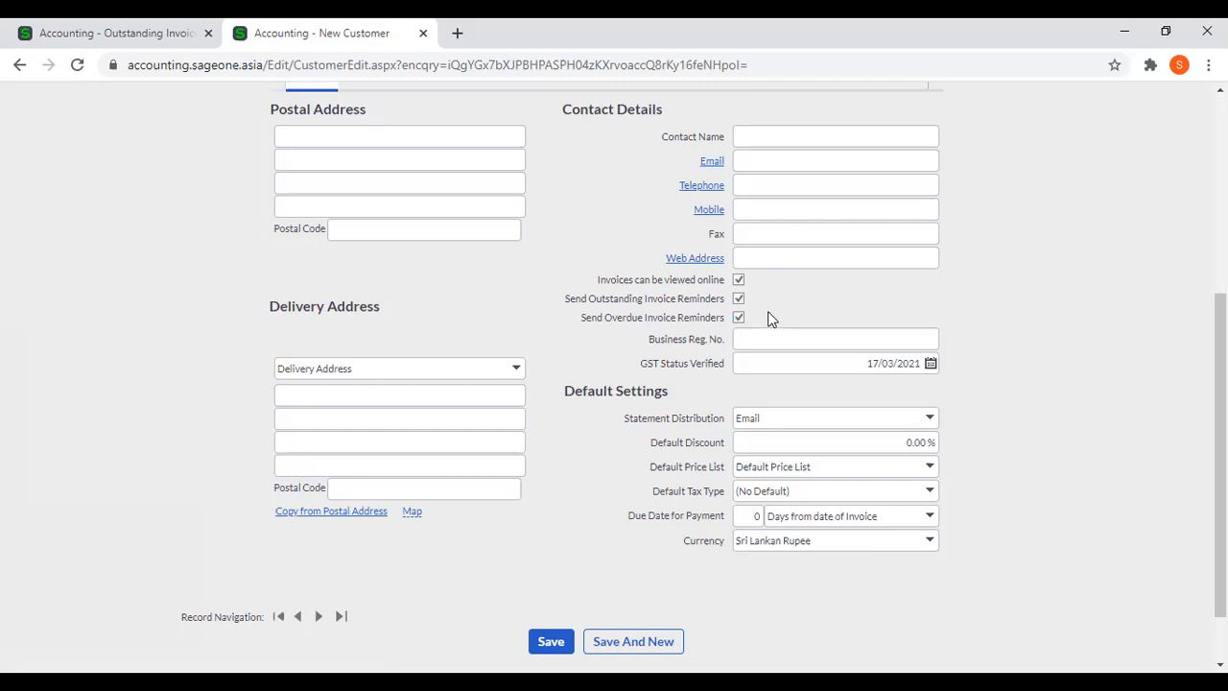
scroll(767, 311, "up", 2)
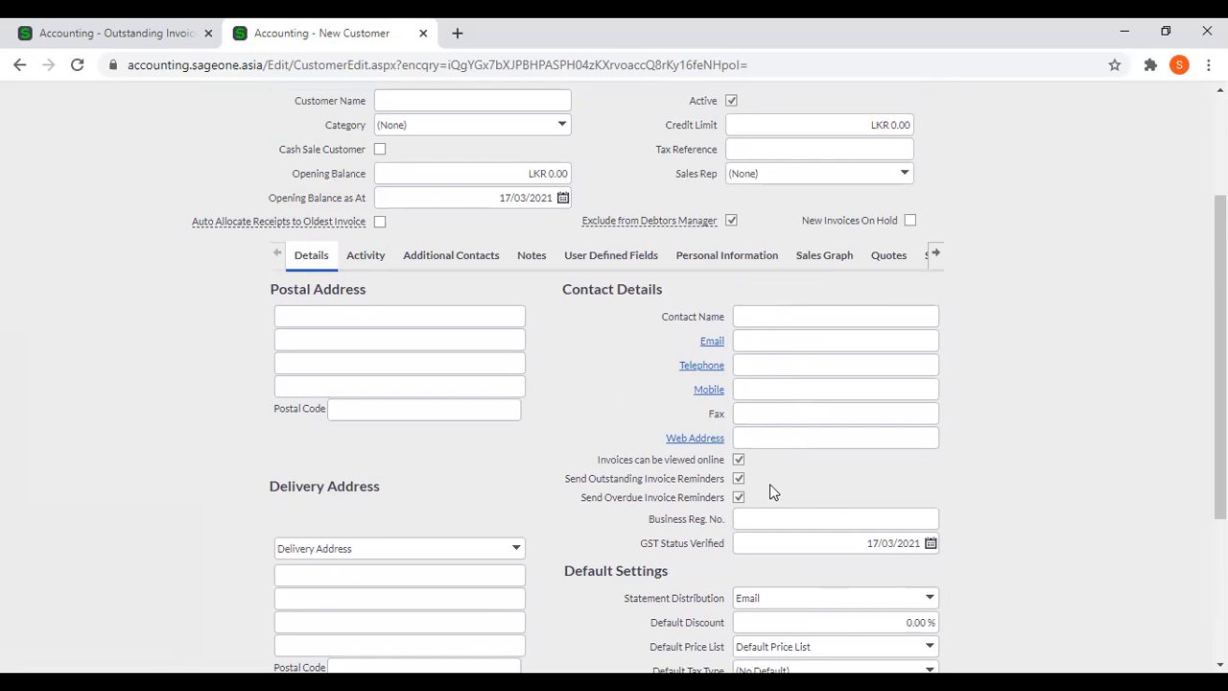
Enable O/S Invoices and Overdue Invoices for the first row of the new customer's additional contacts.
left_click(444, 268)
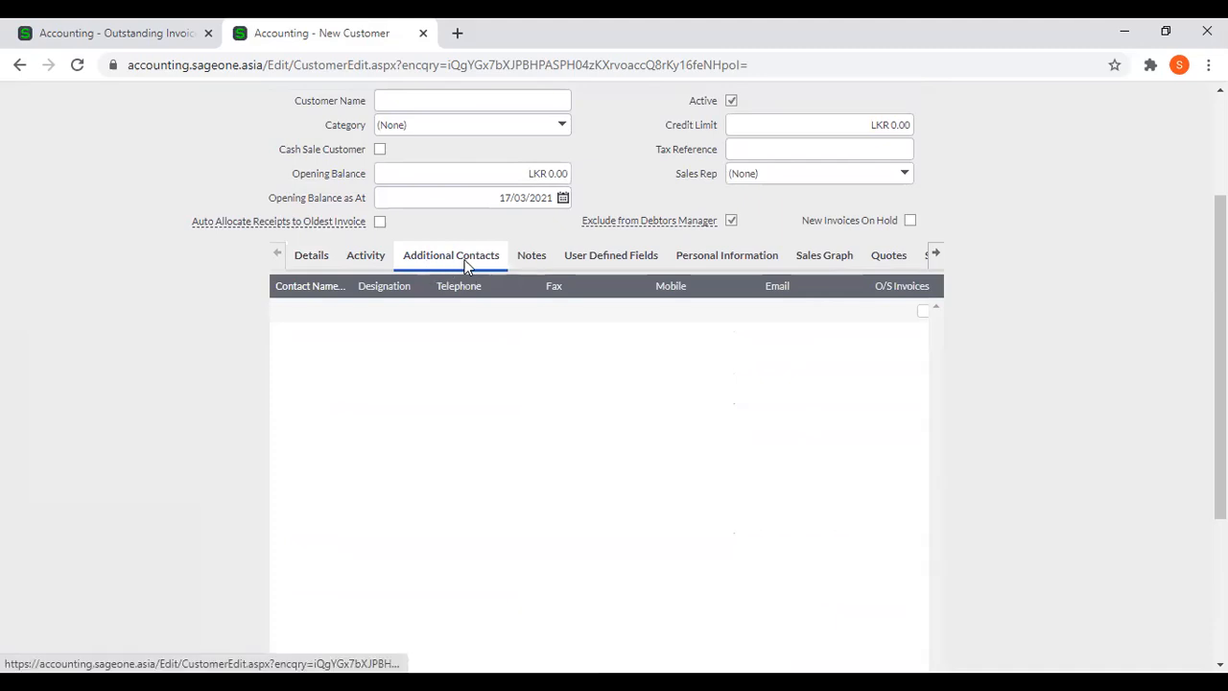
scroll(1123, 343, "up", 2)
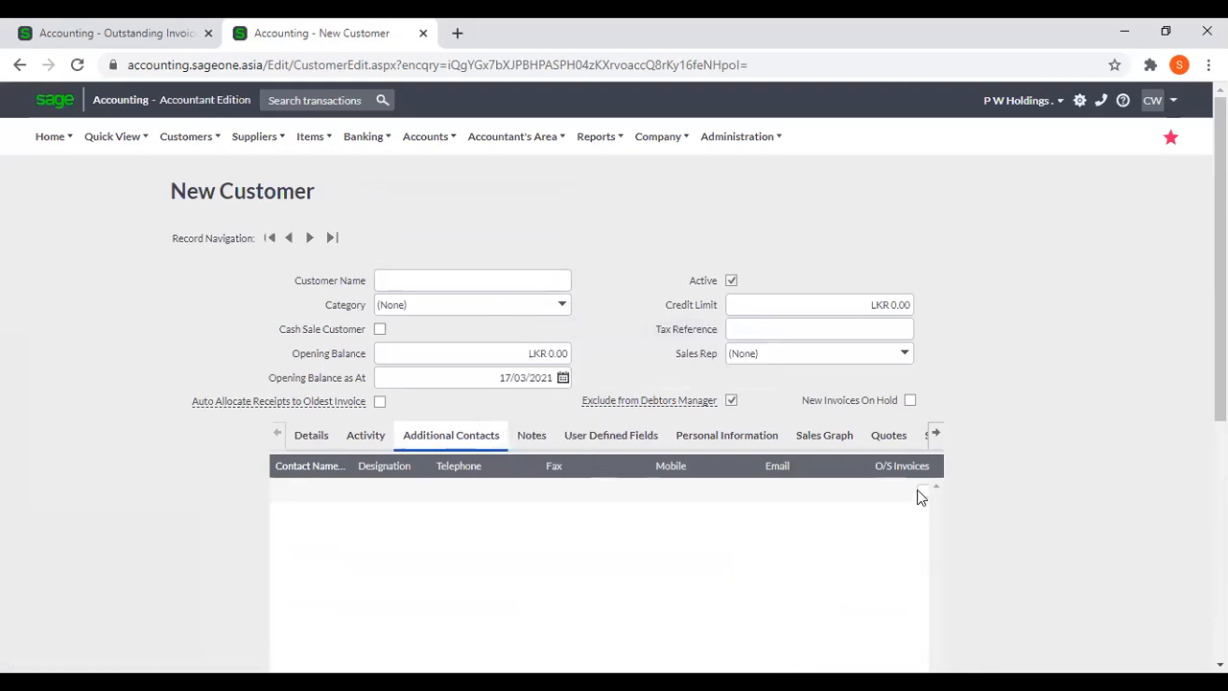
scroll(954, 512, "down", 3)
scroll(716, 561, "down", 1)
left_click_drag(724, 576, 850, 551)
scroll(844, 537, "up", 2)
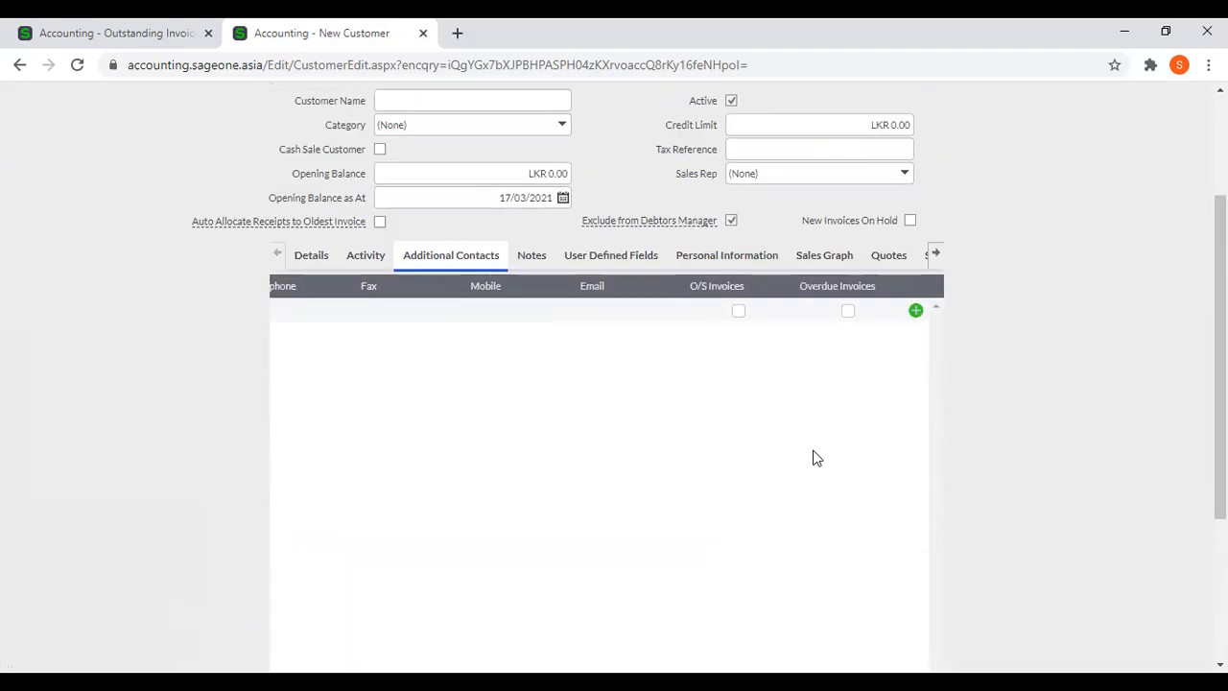
left_click(738, 311)
left_click(848, 310)
scroll(841, 365, "down", 3)
scroll(838, 362, "up", 3)
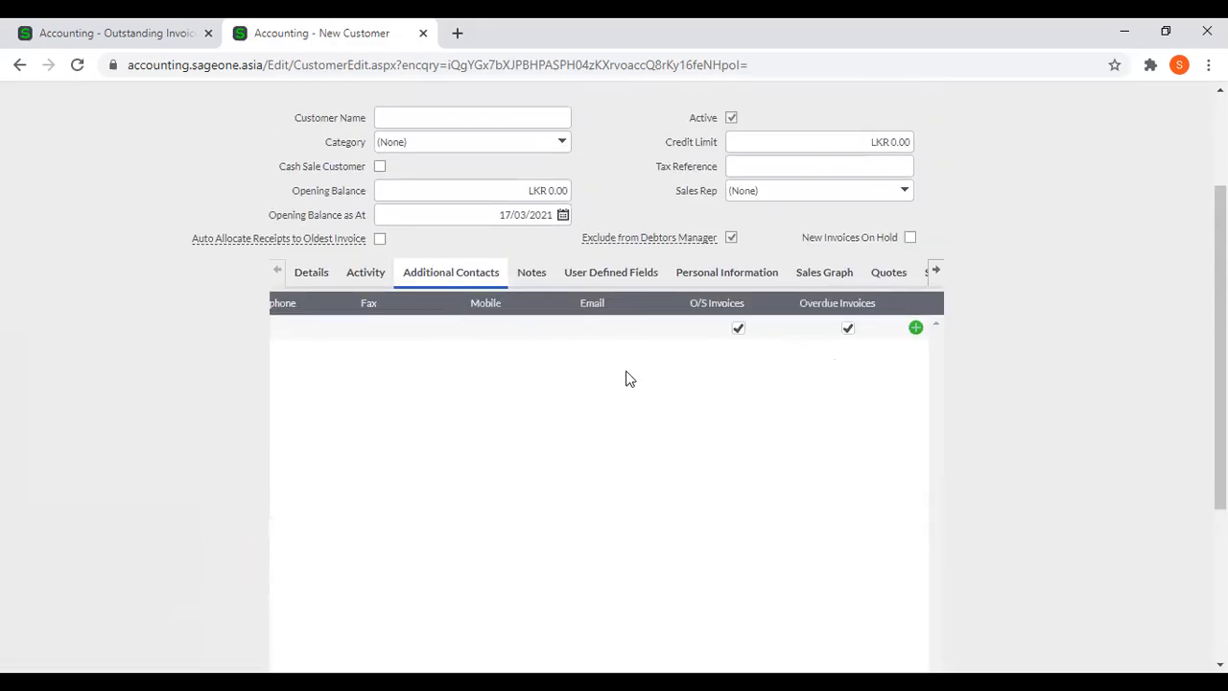
Look over the new customer form and close its browser tab without saving the customer.
scroll(626, 378, "down", 3)
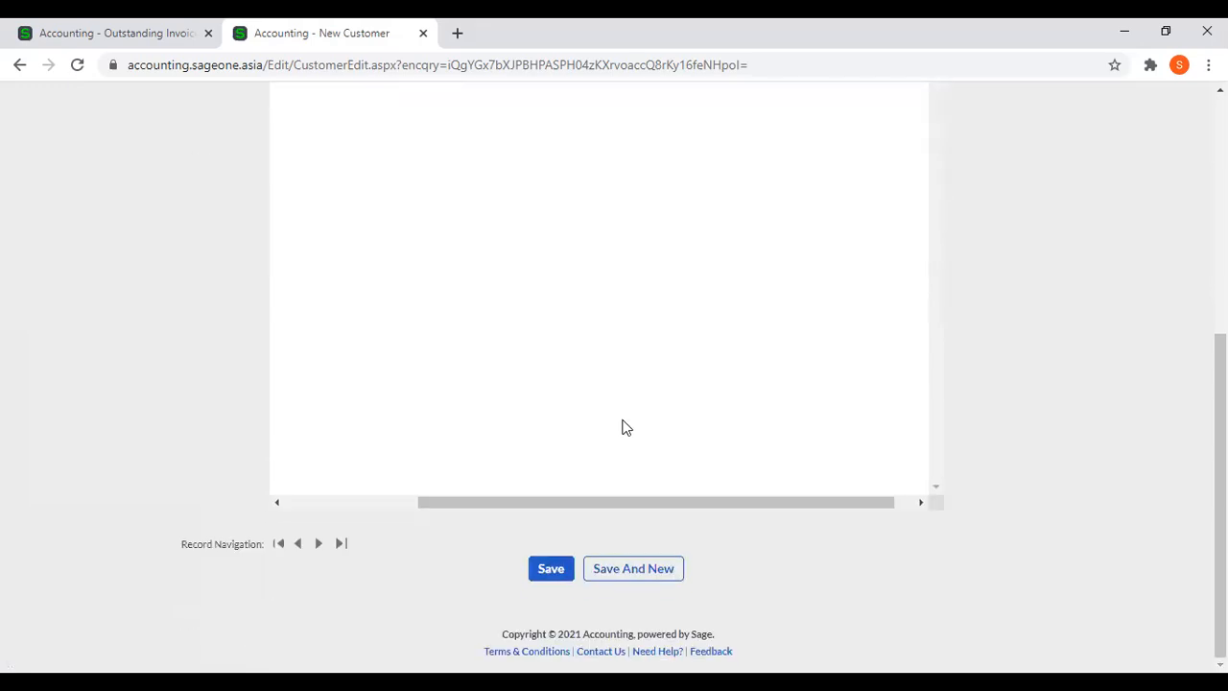
scroll(625, 428, "up", 3)
scroll(594, 425, "up", 1)
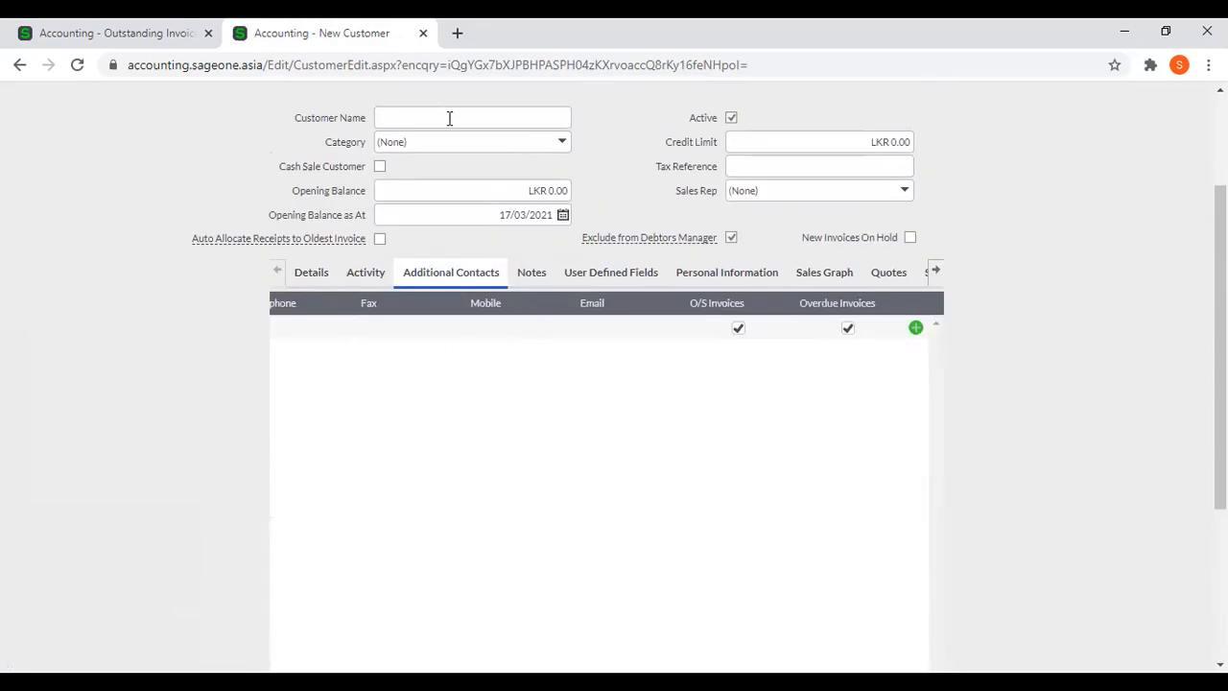
key("ctrl+w")
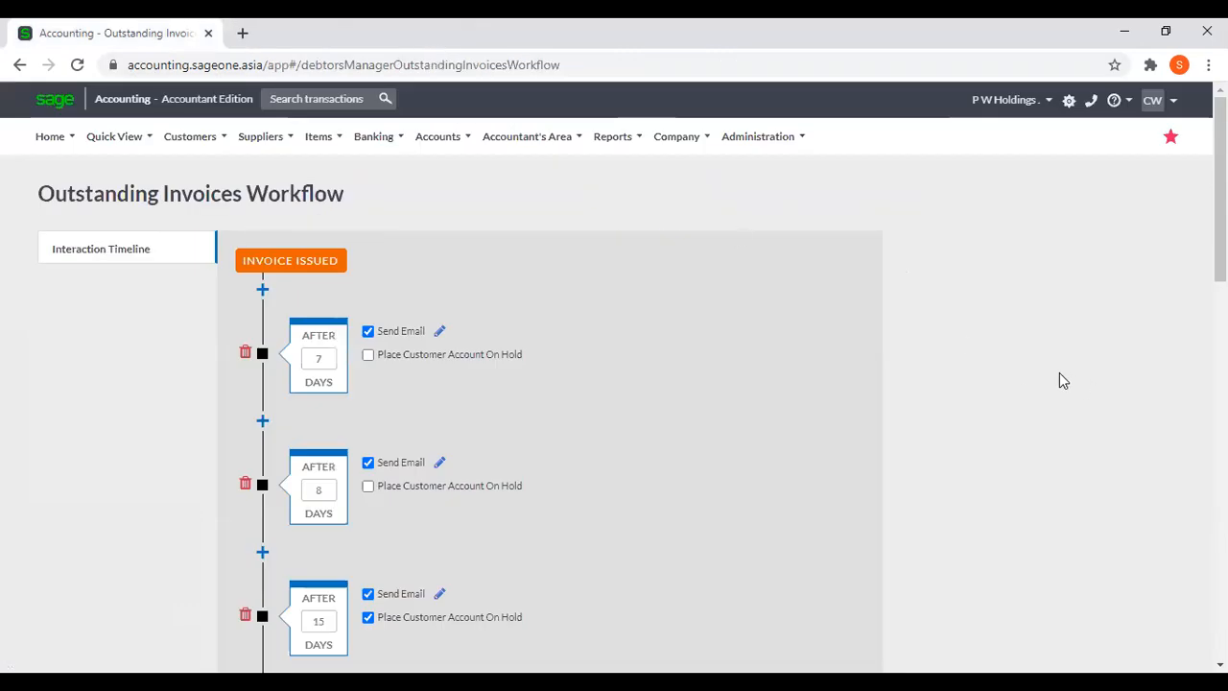
Examine the follow-up points on the outstanding invoices timeline once more, including the hold settings and overdue reminders.
scroll(1059, 380, "down", 5)
scroll(1057, 362, "up", 5)
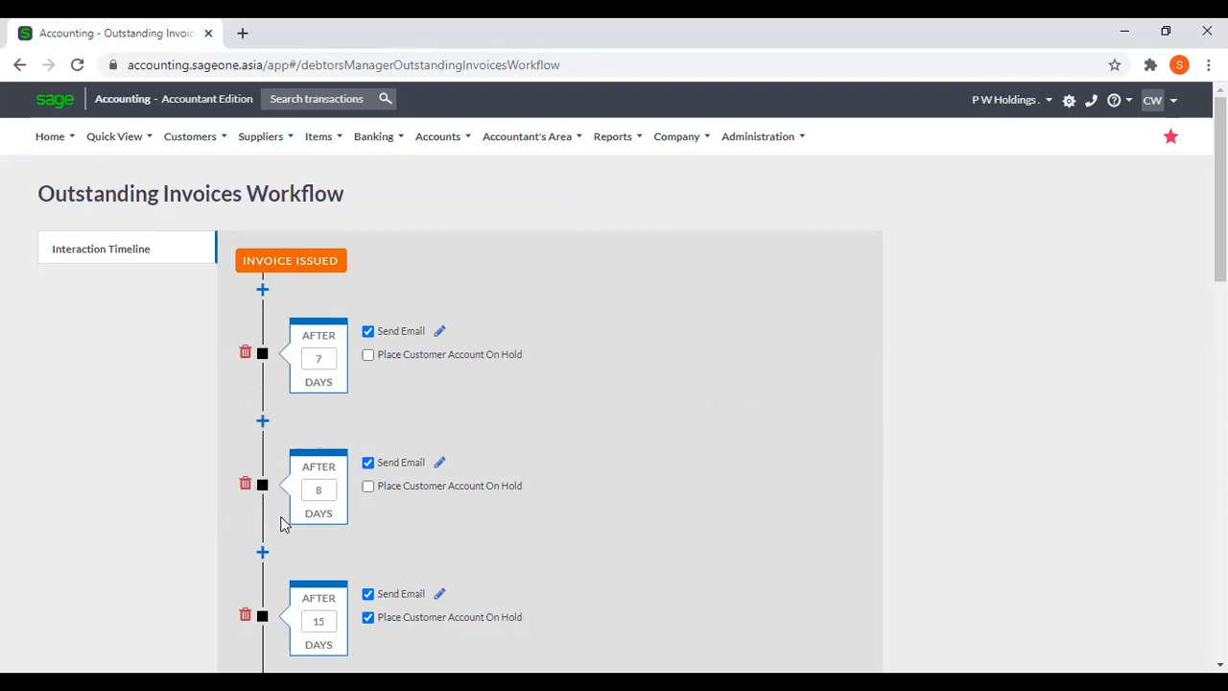
scroll(283, 523, "down", 1)
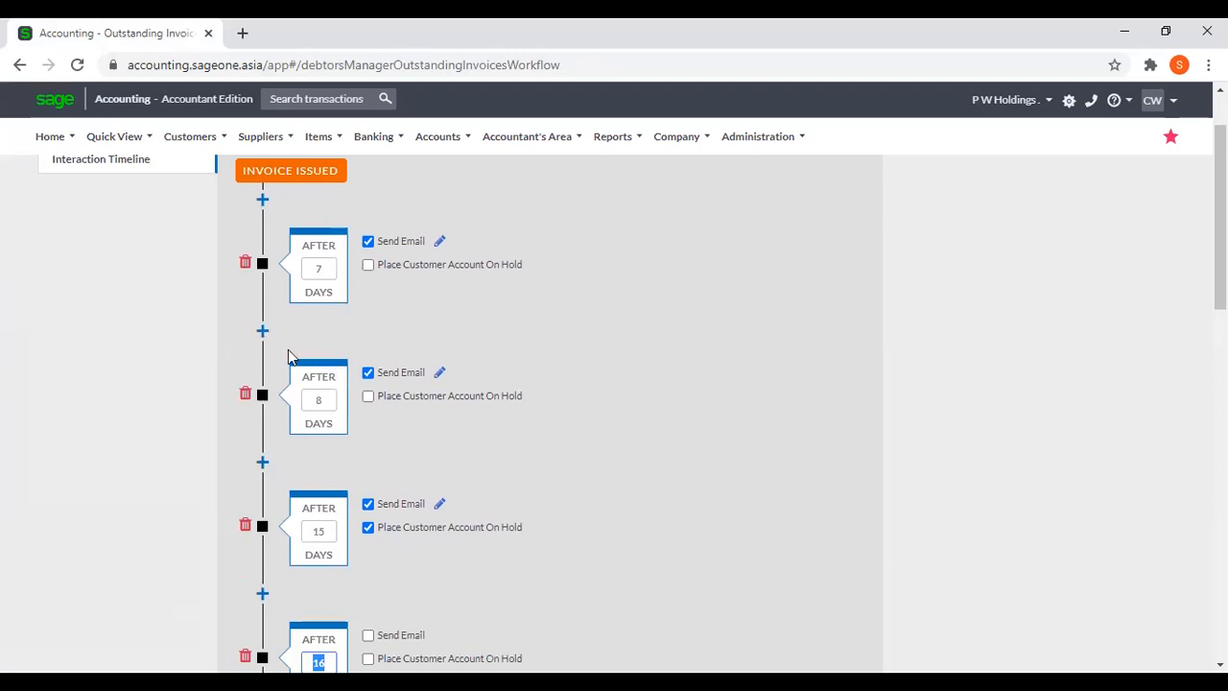
scroll(300, 470, "down", 3)
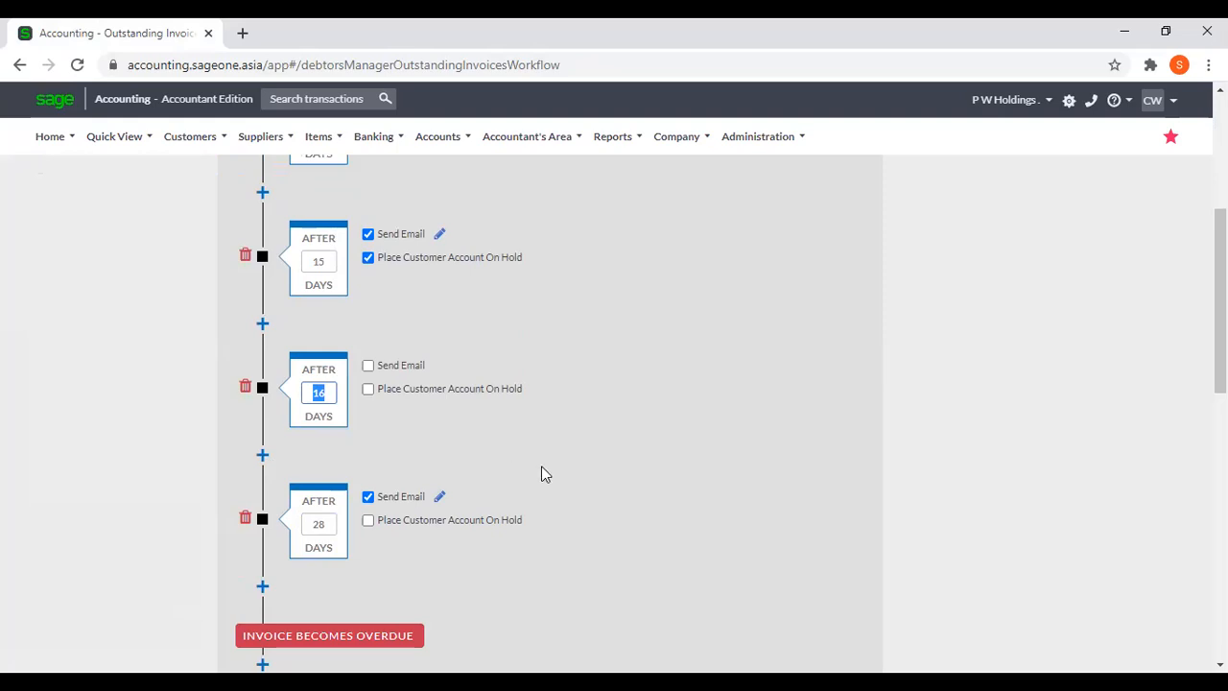
scroll(541, 466, "up", 4)
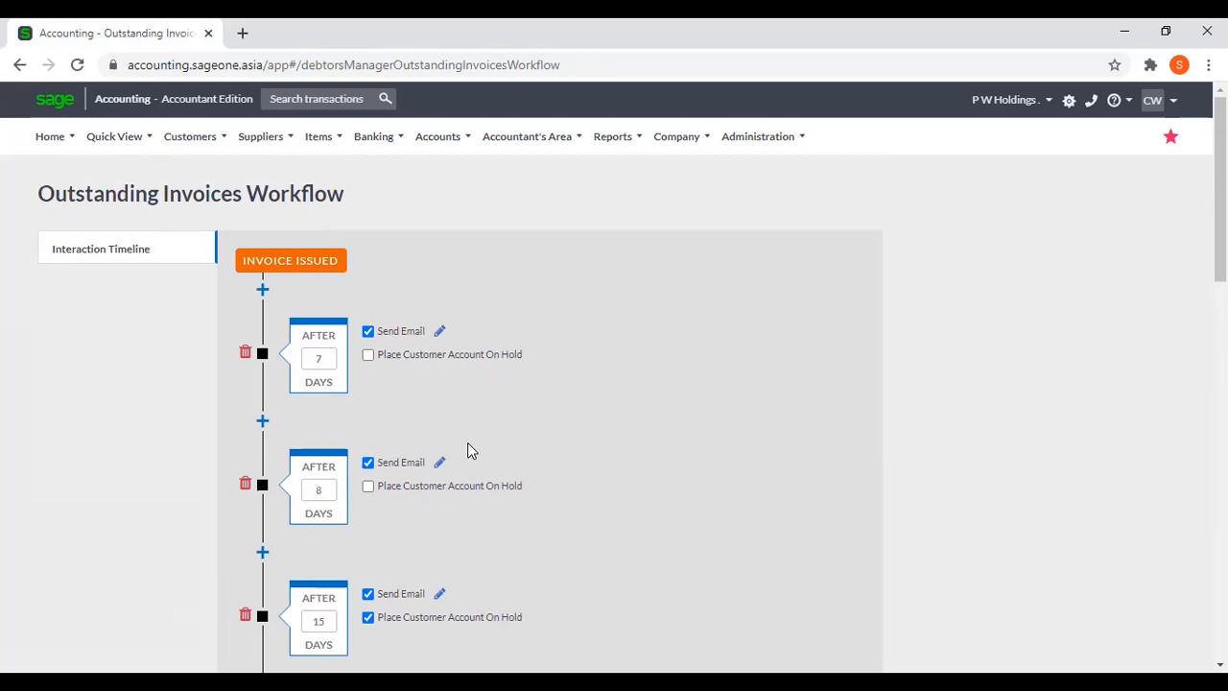
scroll(508, 444, "down", 5)
scroll(509, 446, "down", 5)
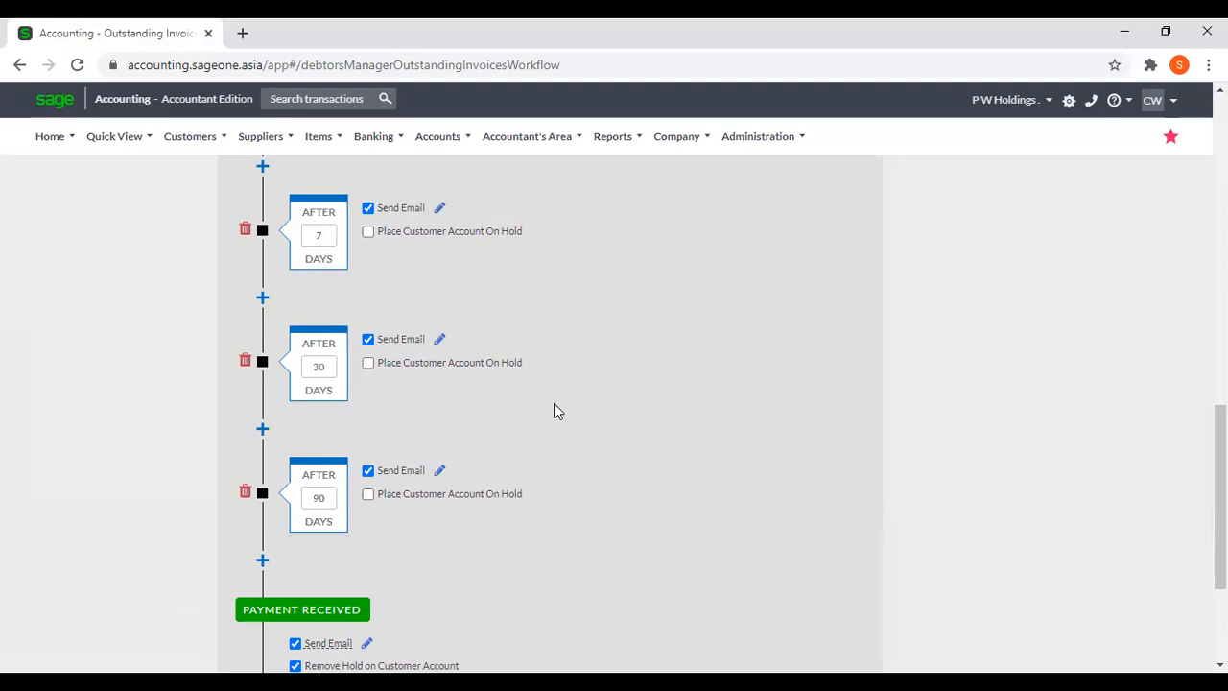
scroll(553, 411, "up", 10)
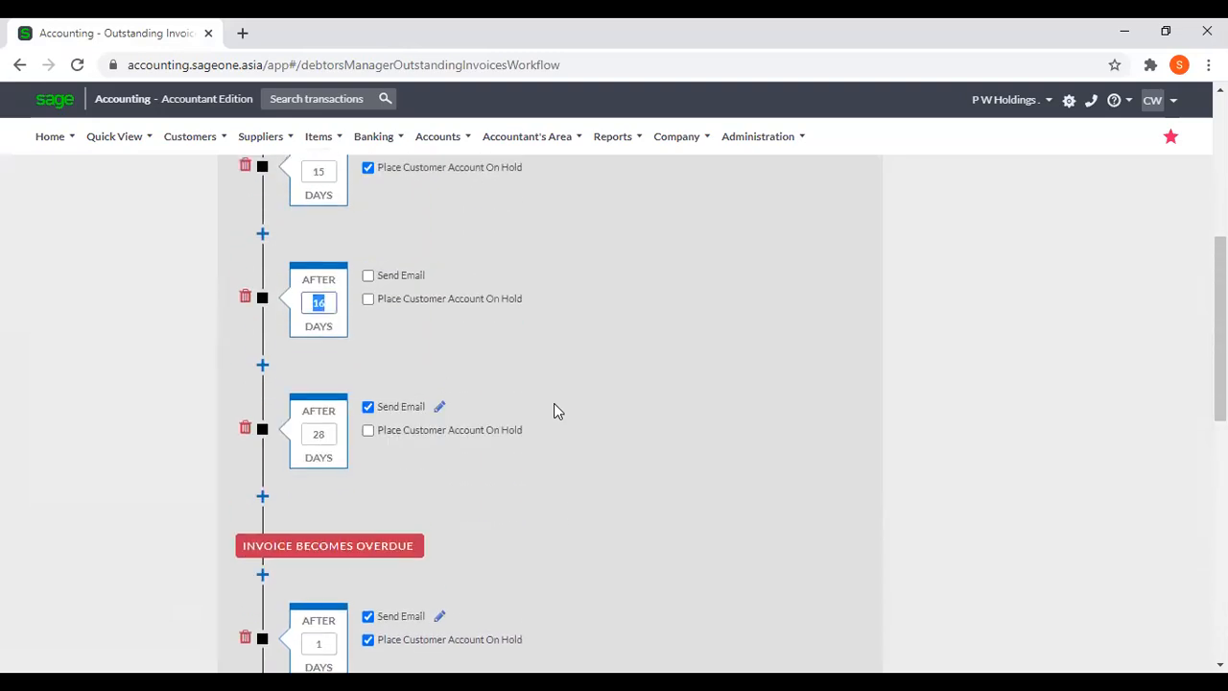
scroll(553, 411, "up", 3)
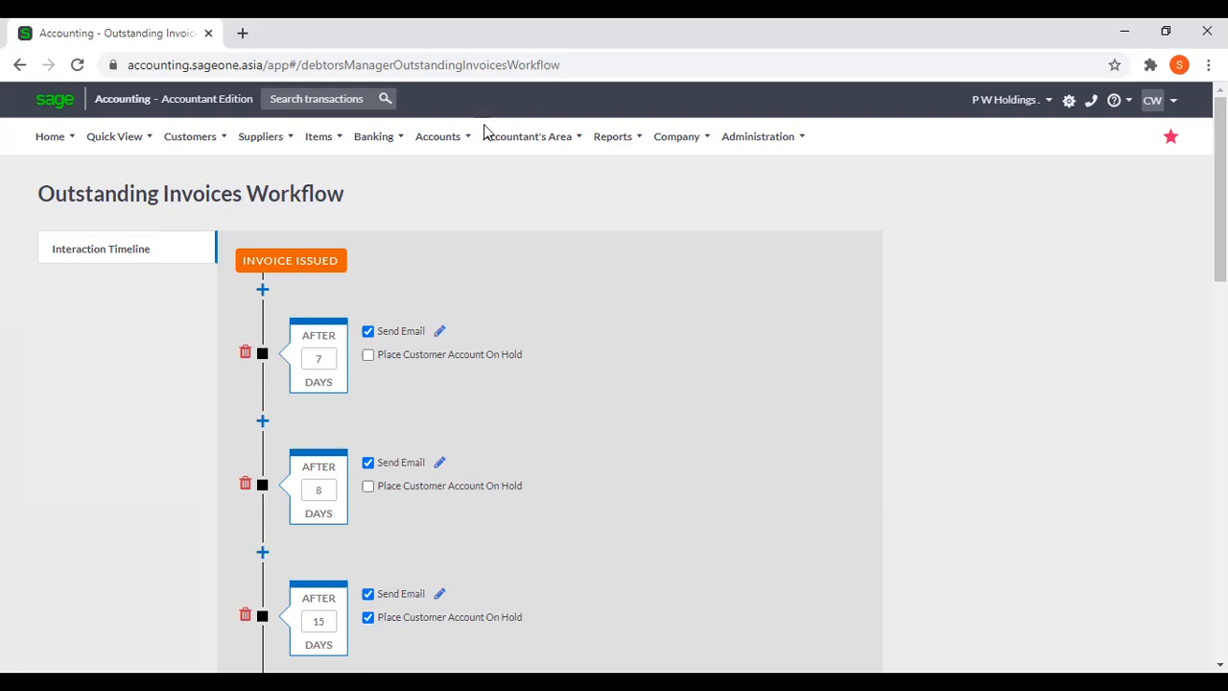
Extend the subject of the 7-day reminder email template with a hyphen and the Customer Name placeholder.
left_click(440, 333)
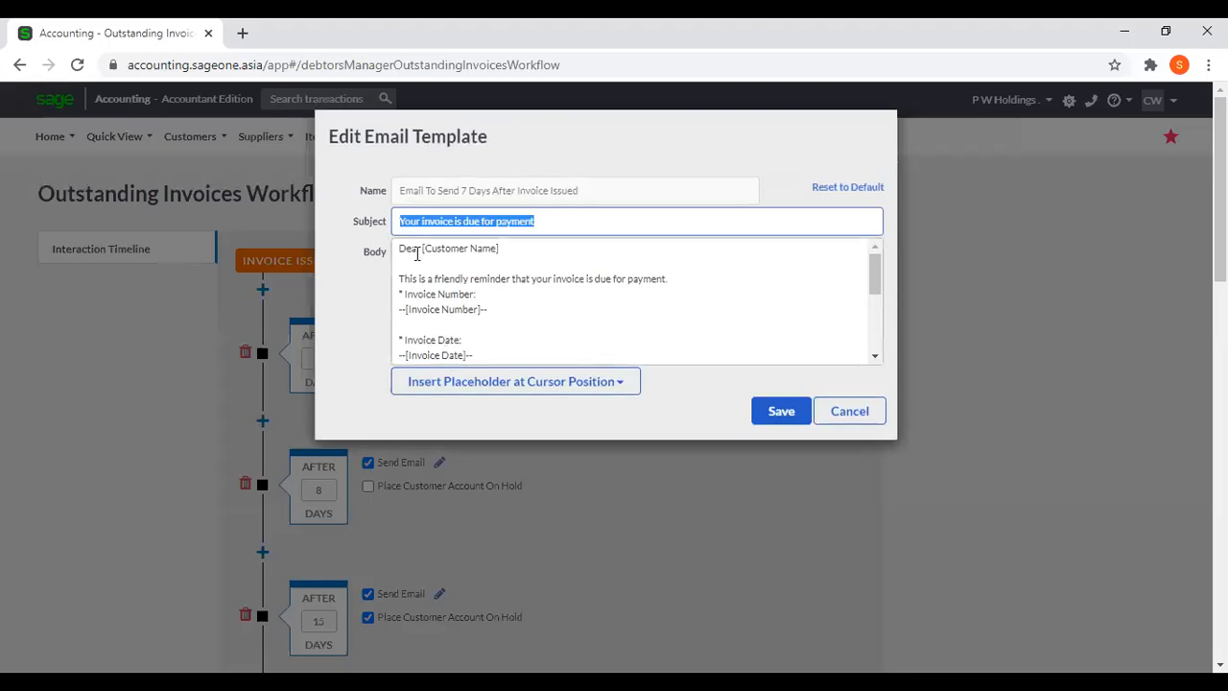
left_click(540, 221)
left_click(618, 387)
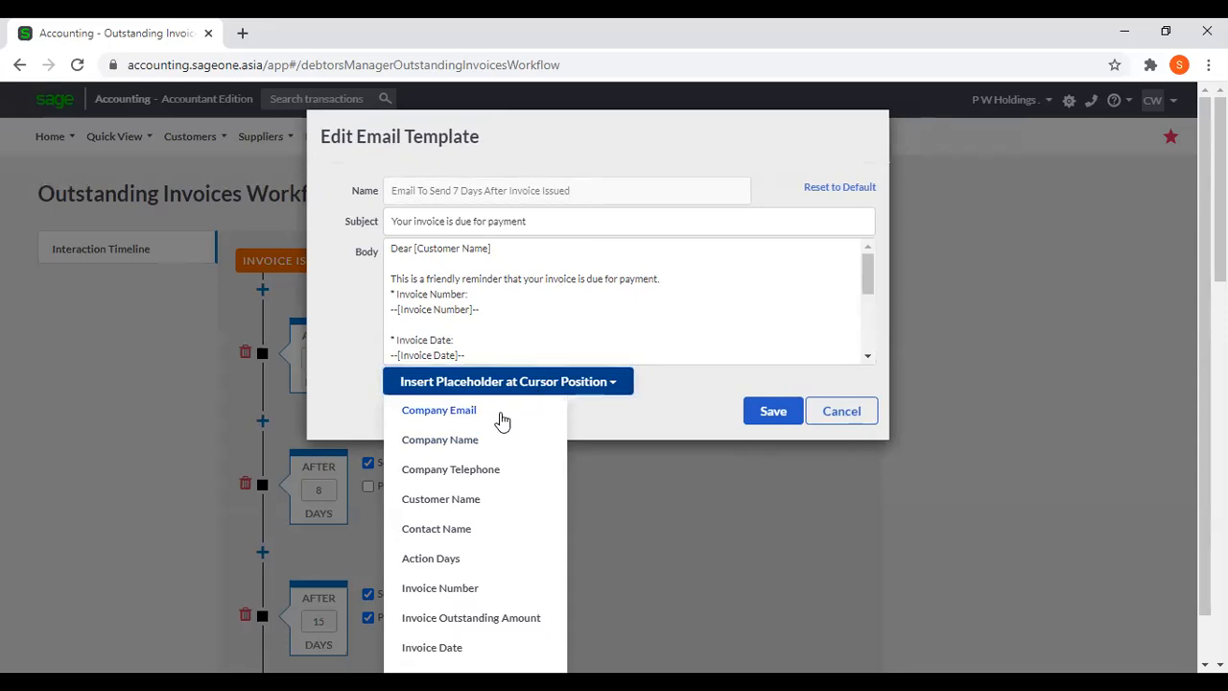
left_click(502, 418)
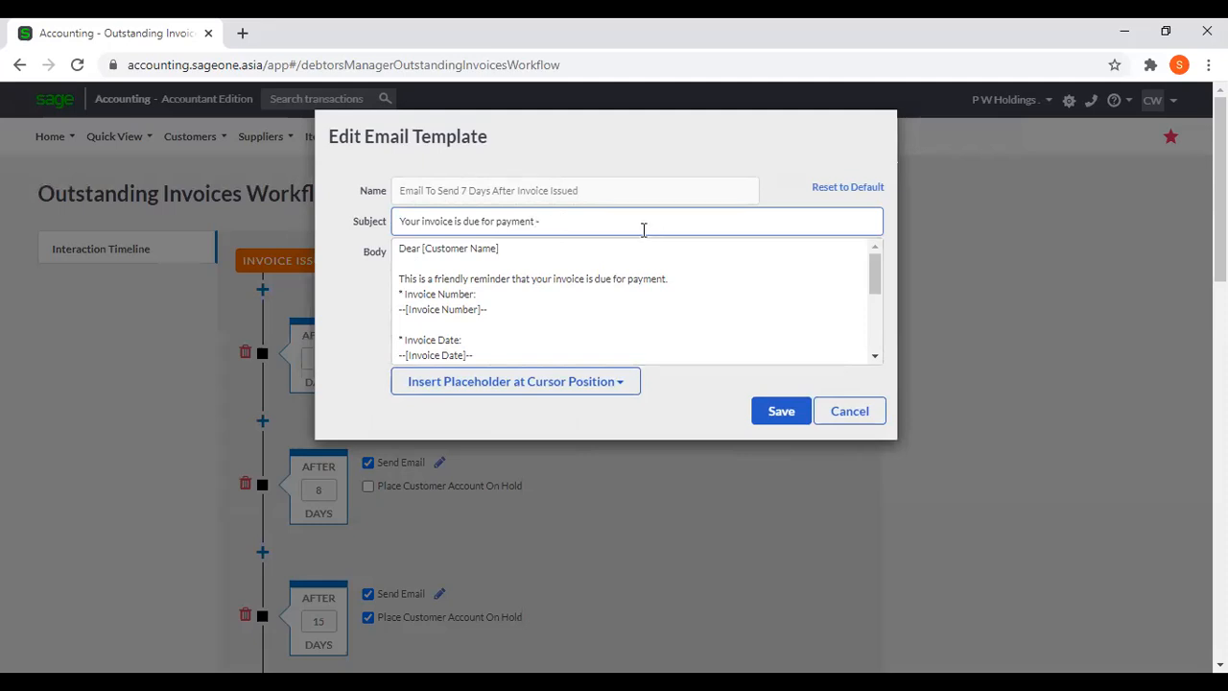
left_click(592, 384)
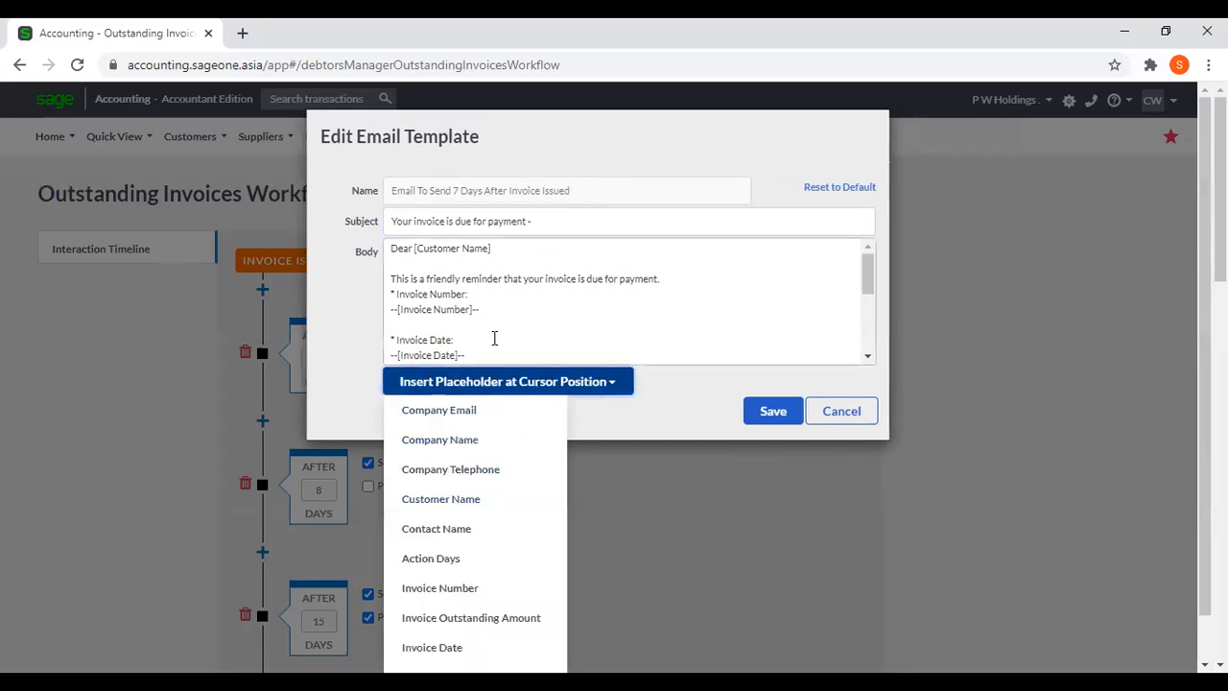
left_click(469, 499)
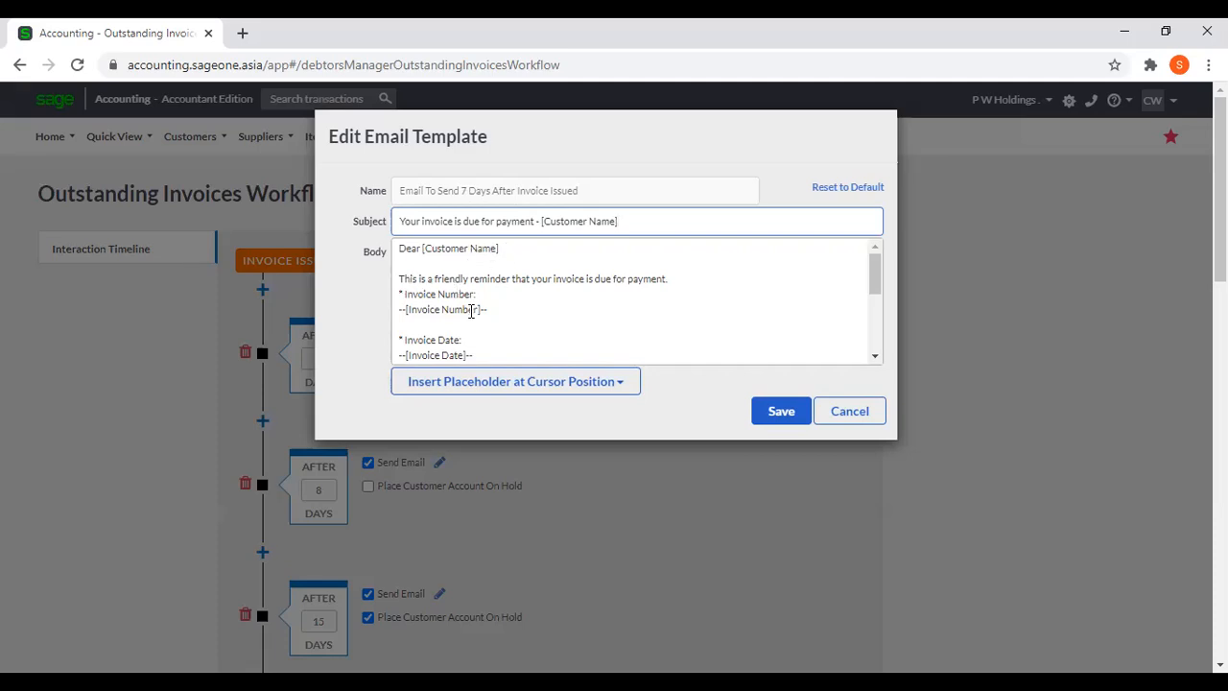
Replace the Customer Name placeholder in the greeting of the email body with the Contact Name placeholder.
left_click(562, 389)
scroll(544, 439, "down", 1)
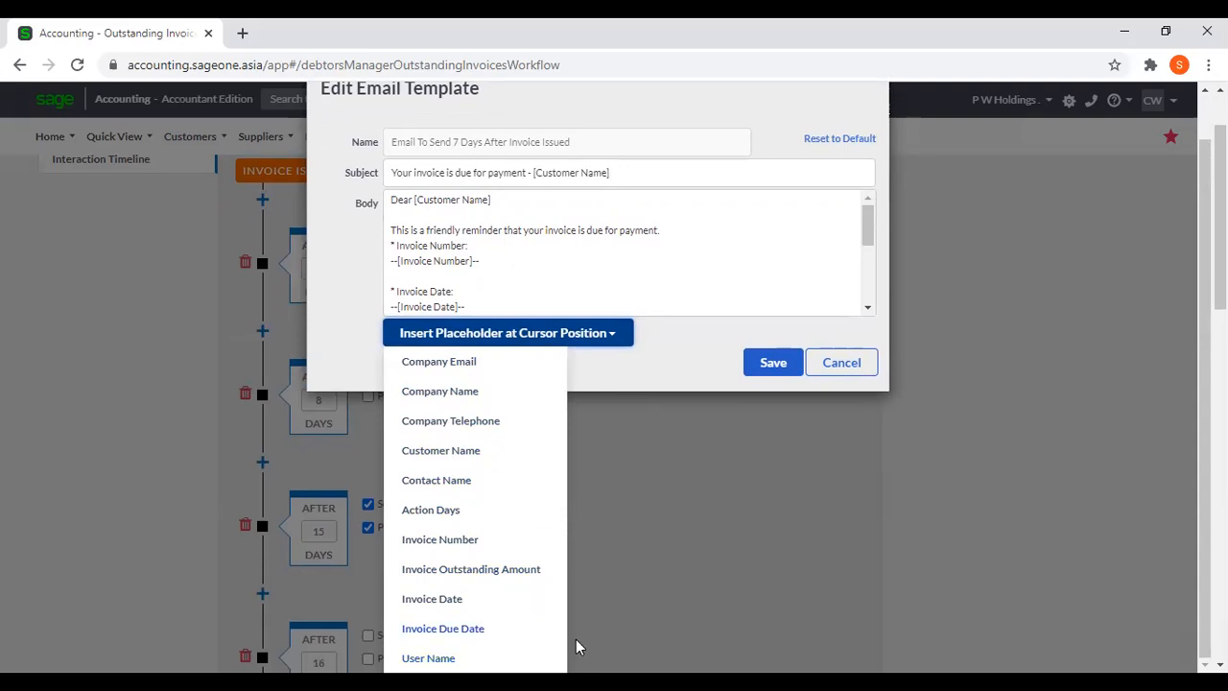
scroll(593, 627, "down", 1)
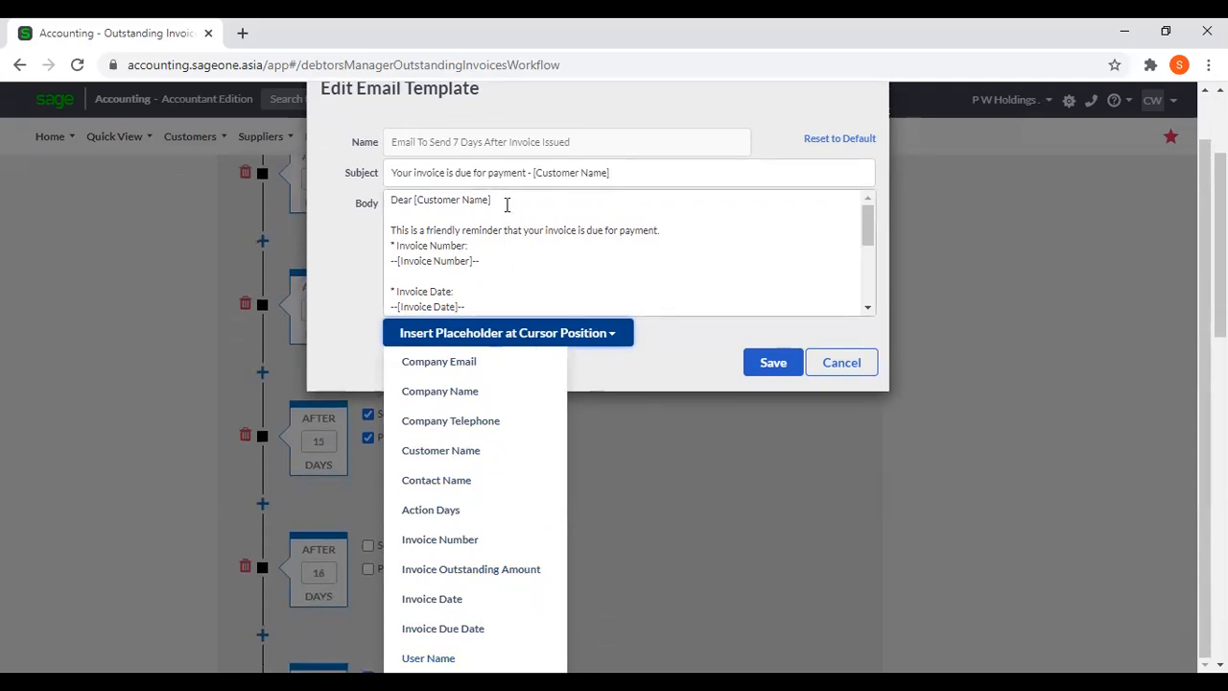
left_click_drag(496, 199, 416, 197)
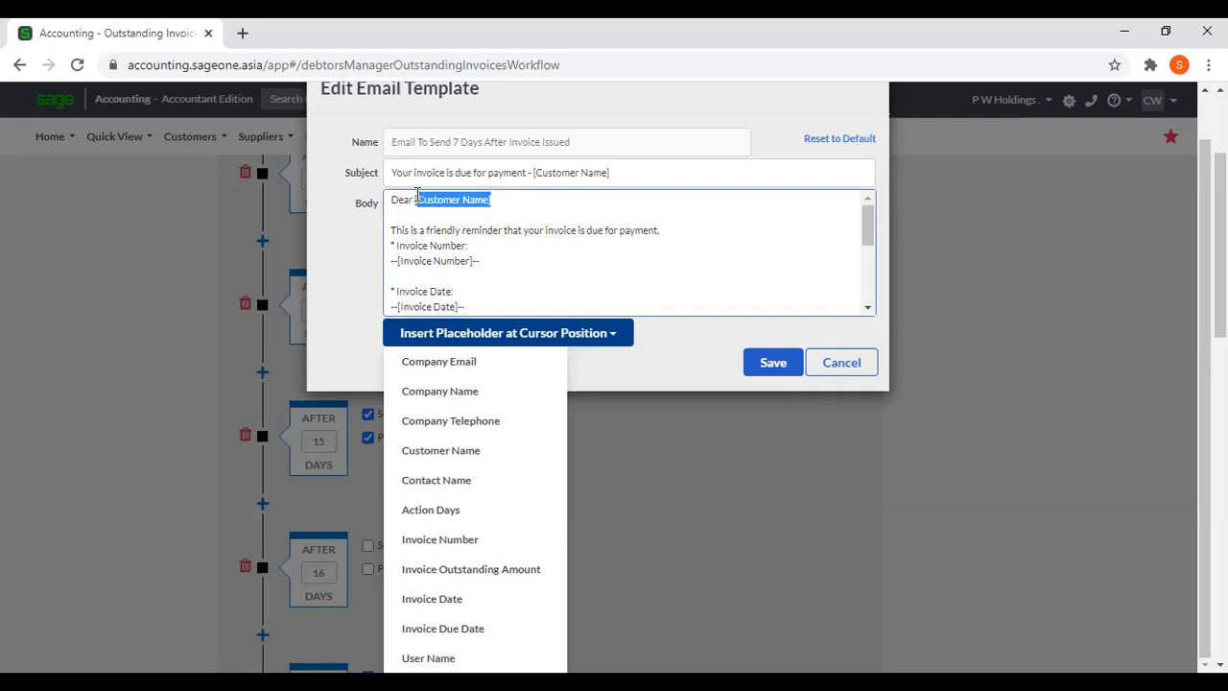
left_click_drag(417, 196, 413, 196)
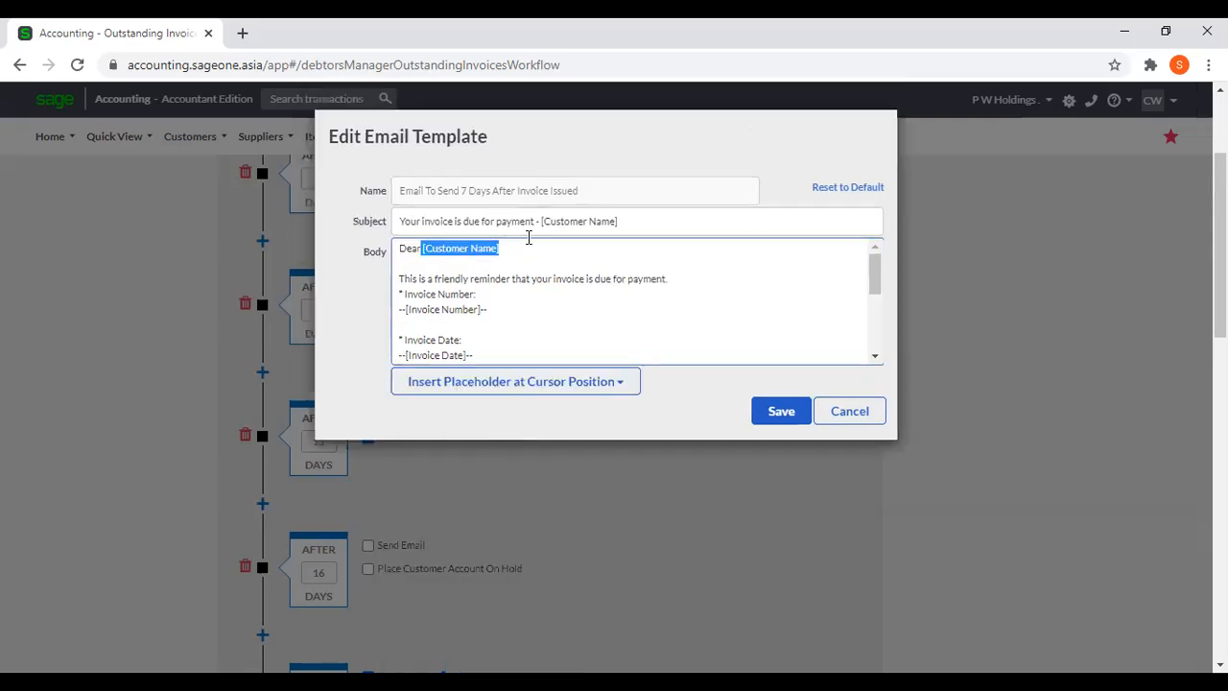
key("BackSpace")
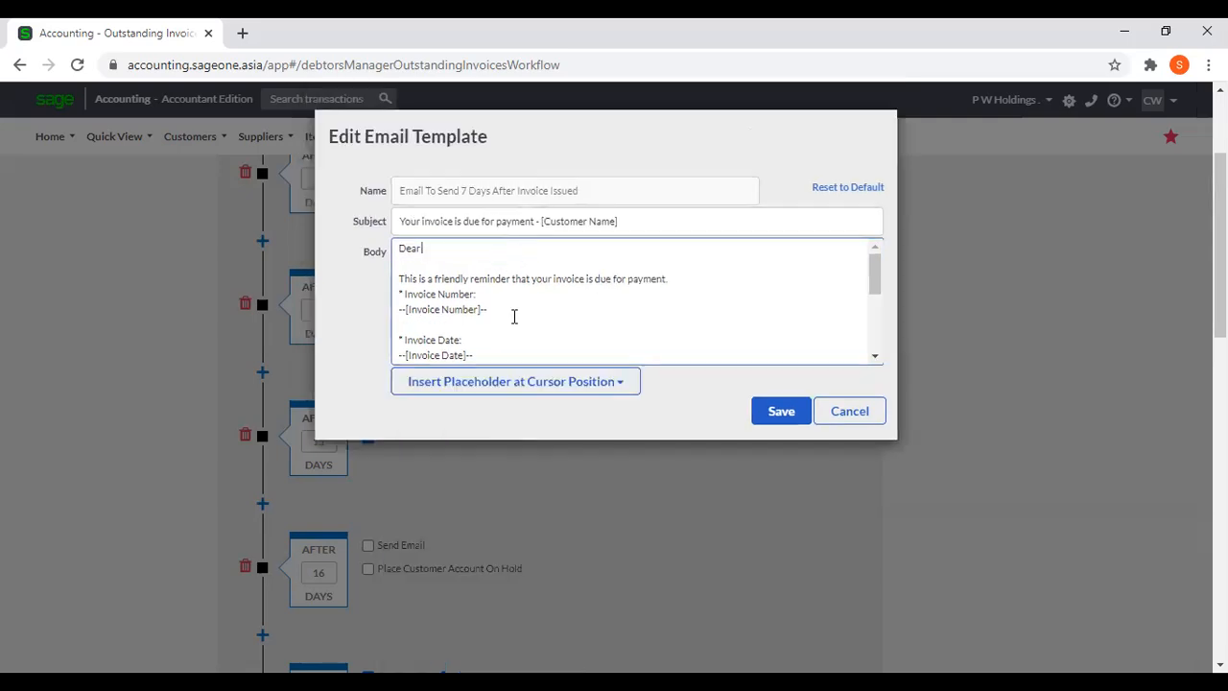
left_click(545, 390)
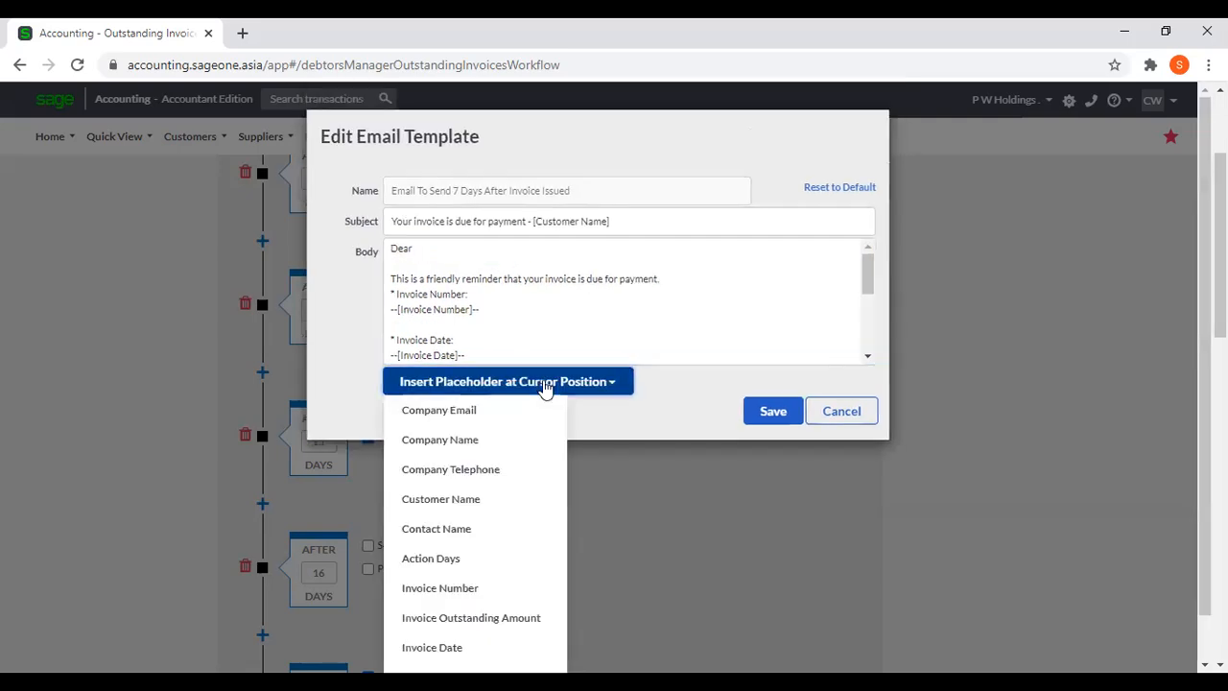
scroll(474, 509, "down", 1)
left_click(460, 484)
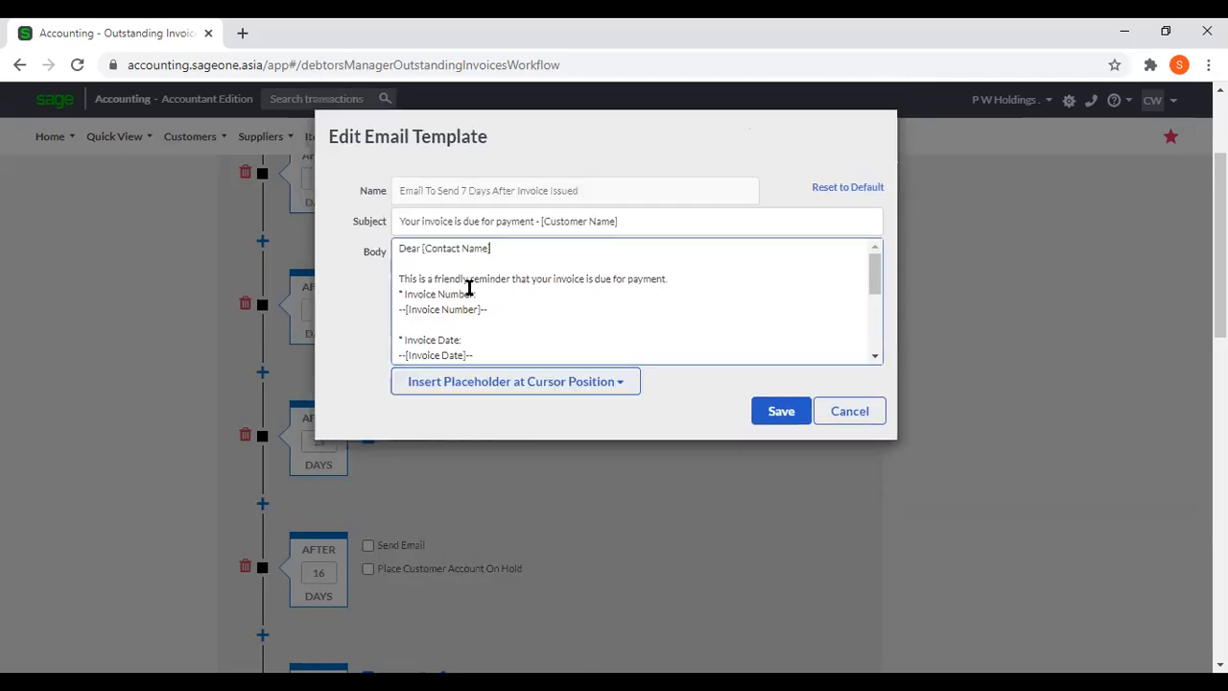
Review the available placeholders and the rest of the email body, and cancel the template changes.
left_click(567, 384)
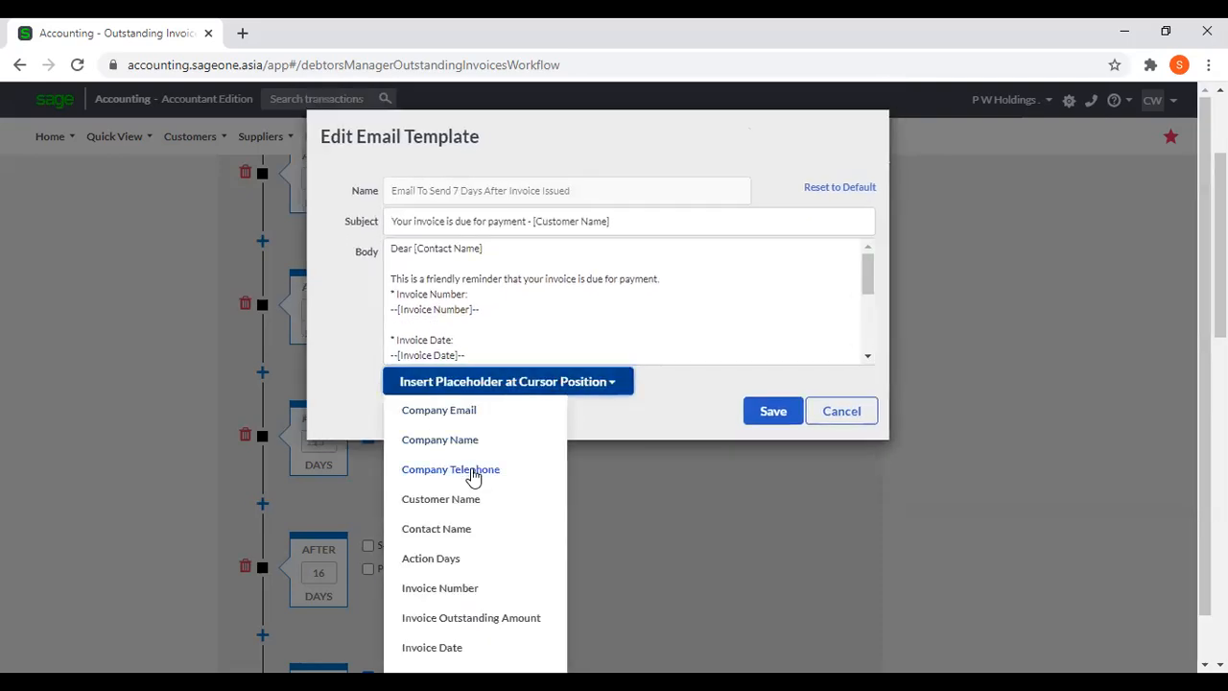
left_click(499, 253)
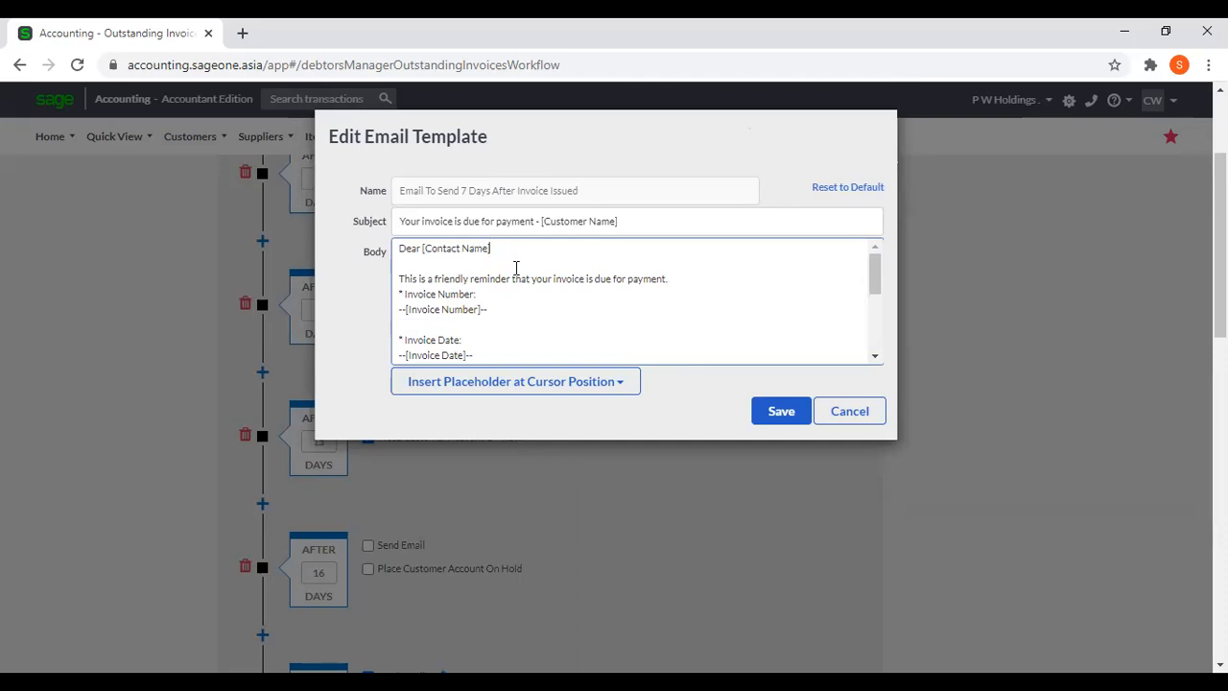
scroll(516, 268, "down", 5)
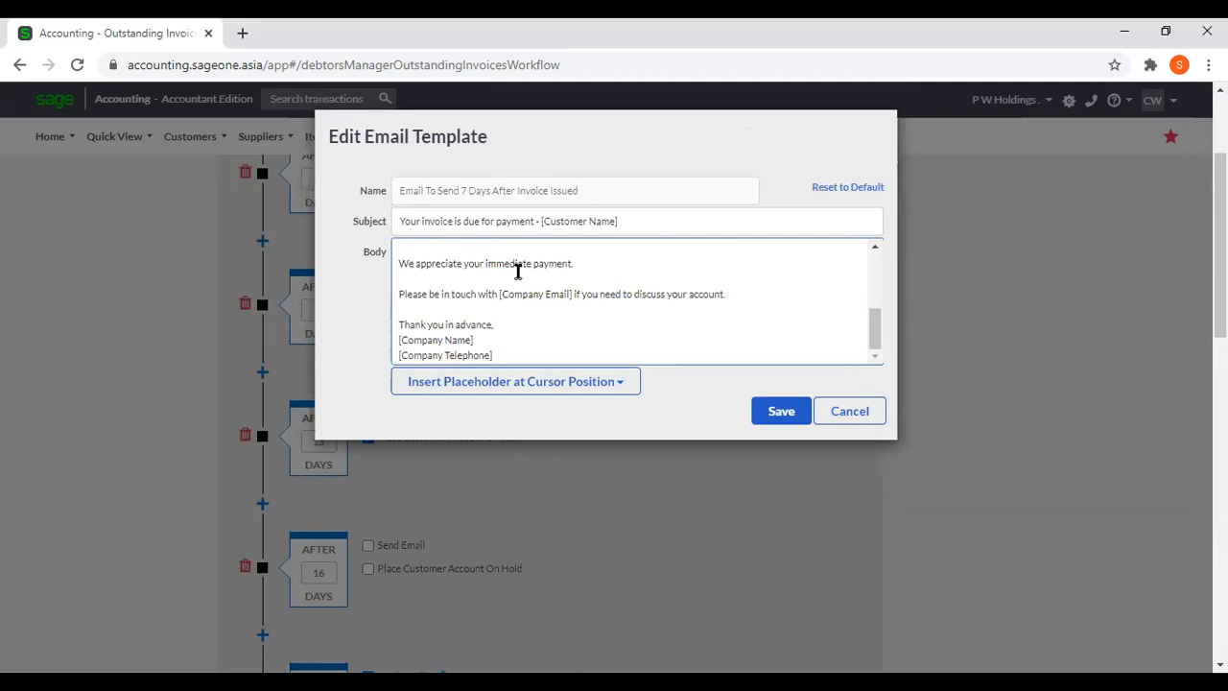
scroll(516, 267, "up", 5)
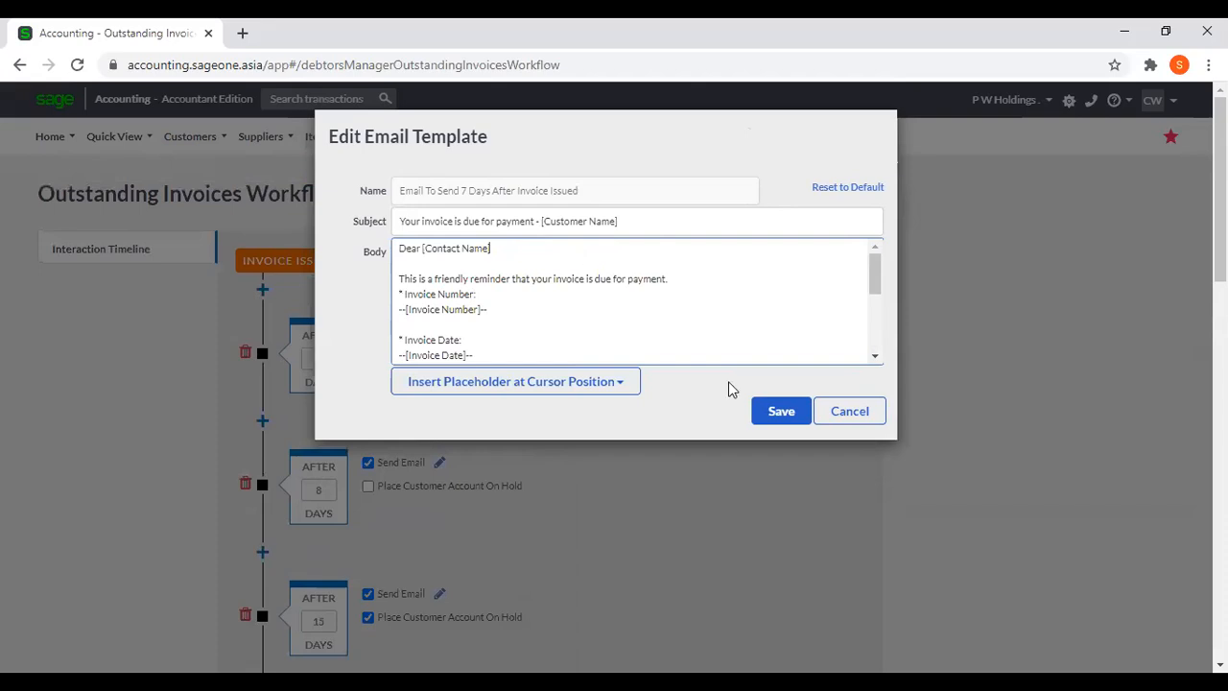
left_click(830, 414)
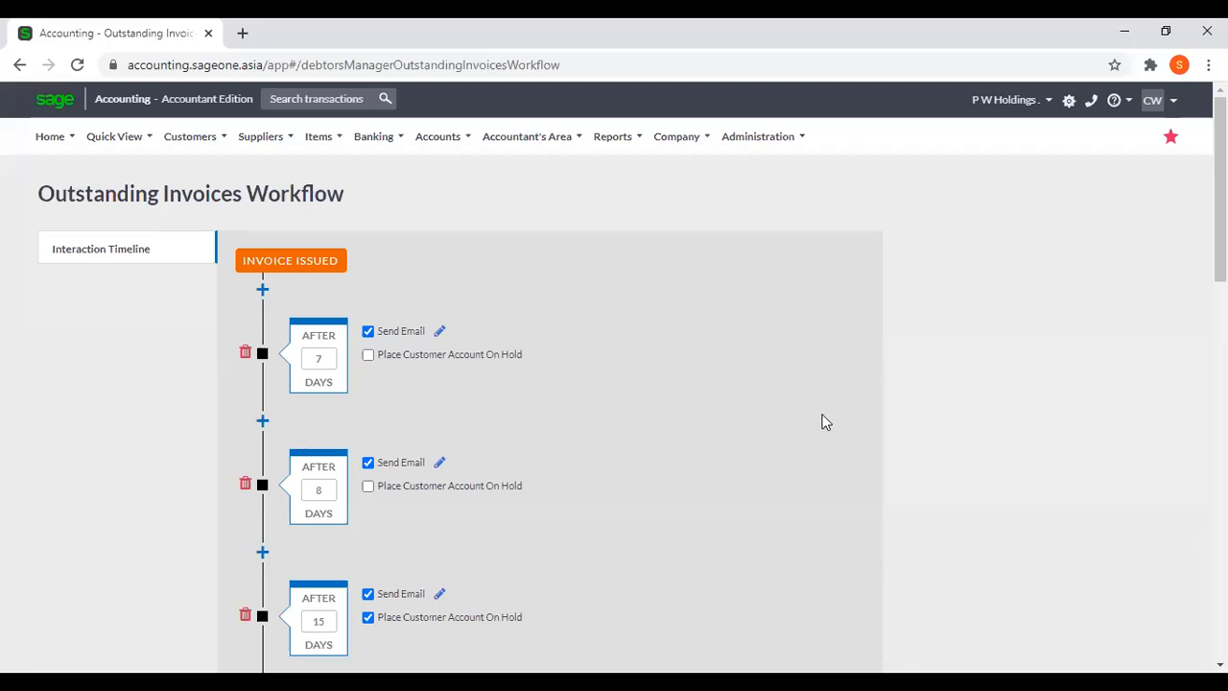
Open the Debtors Manager's Invoices Manager, leaving the workflow page without saving its changes.
left_click(191, 154)
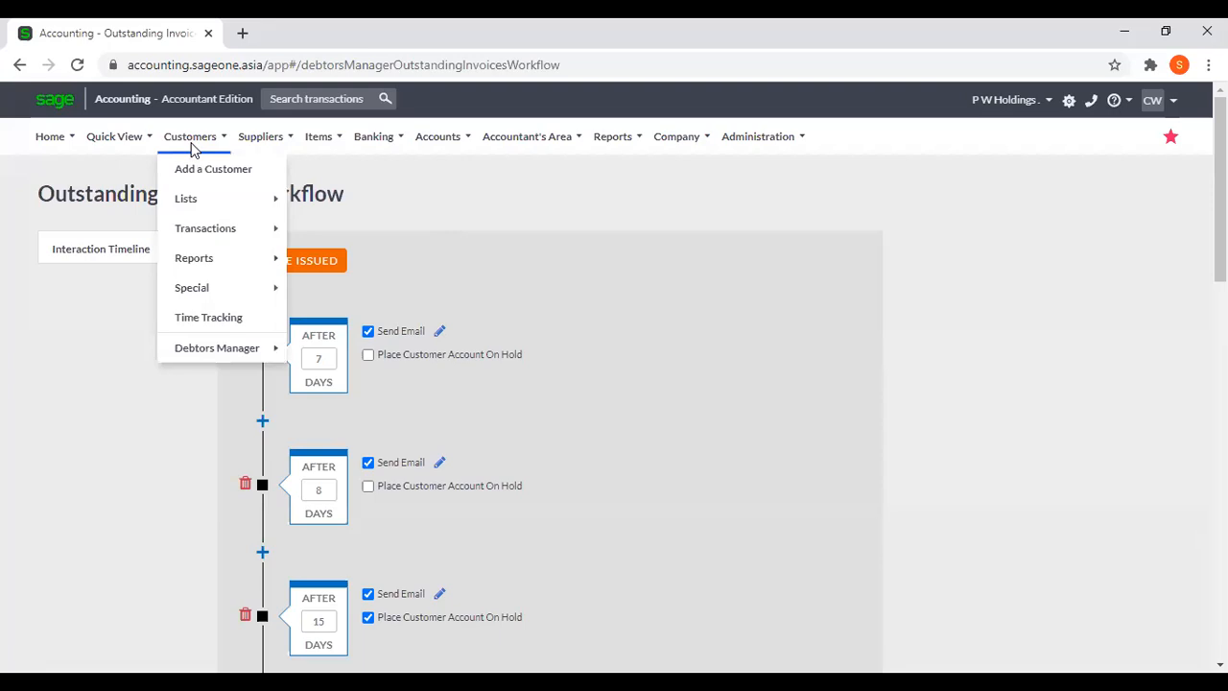
mouse_move(224, 353)
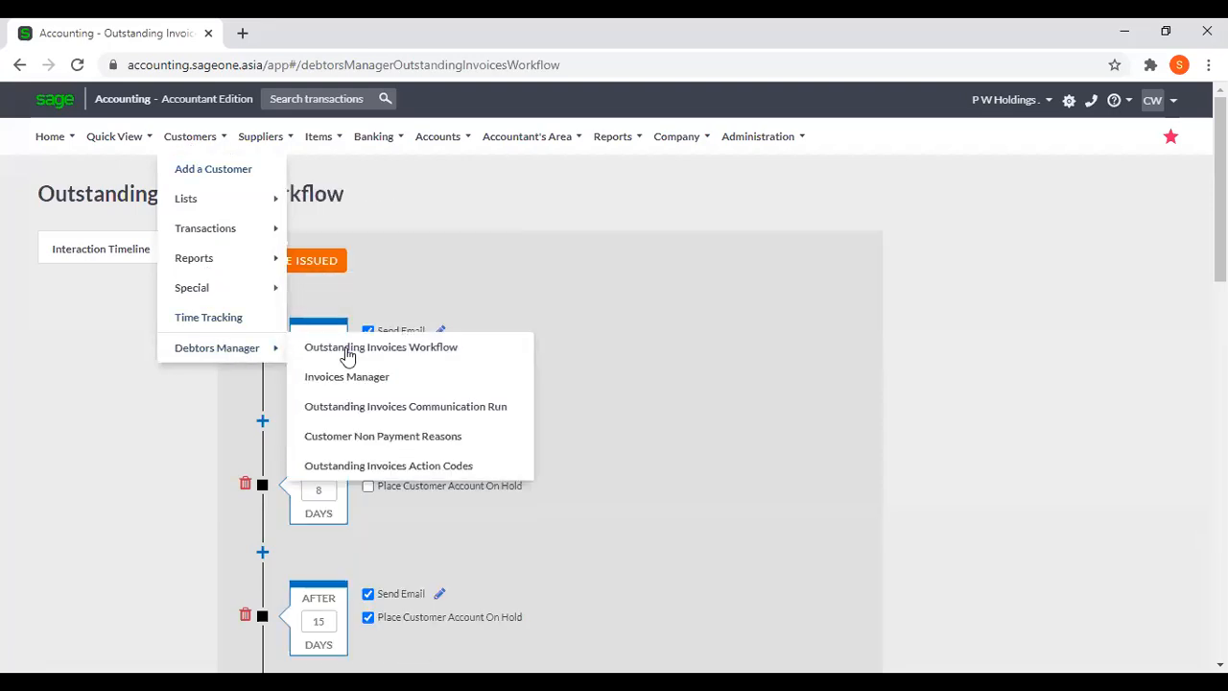
left_click(389, 377)
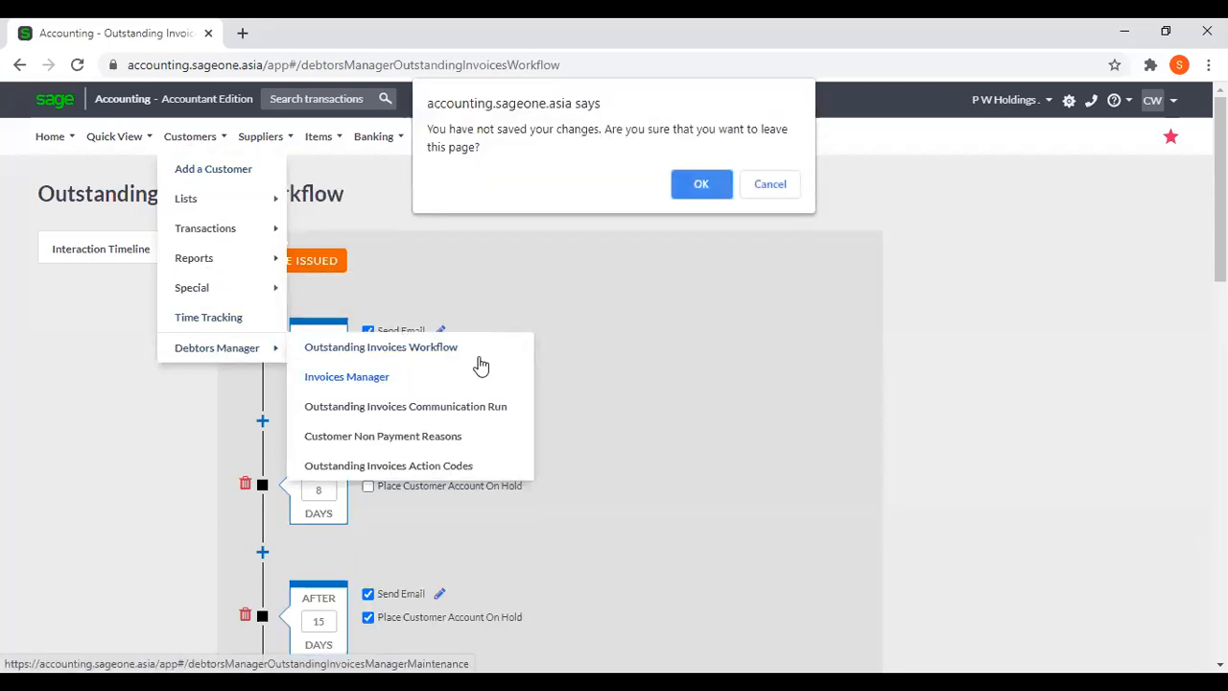
left_click(700, 185)
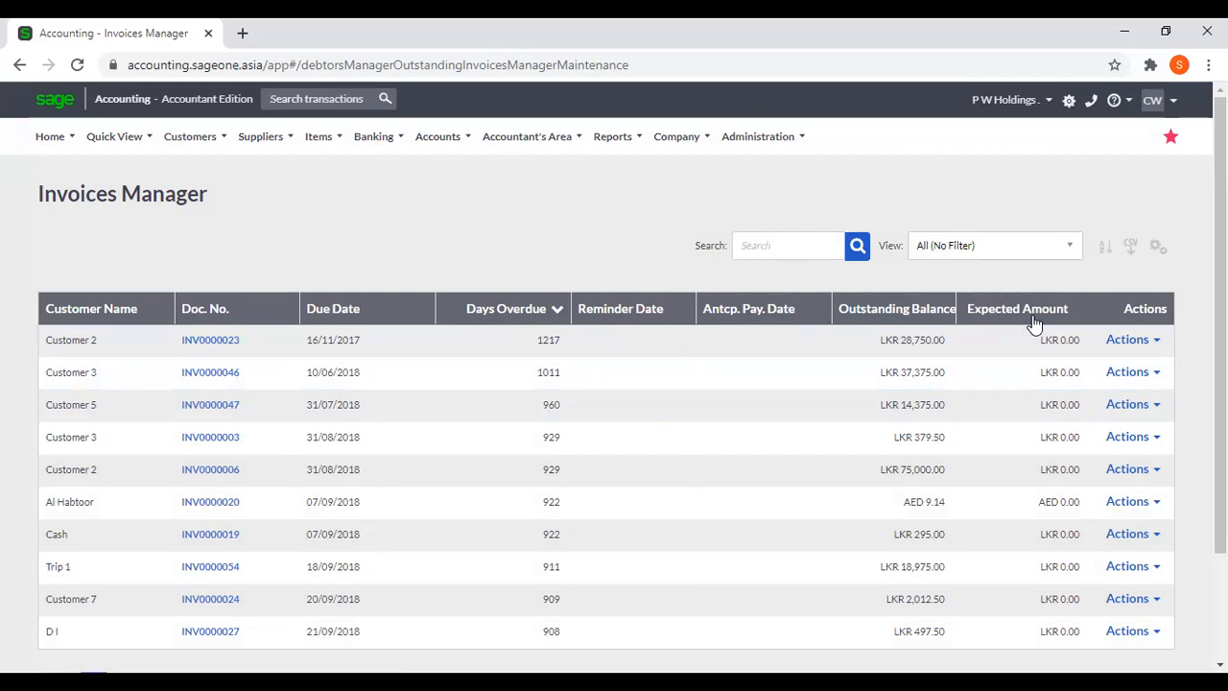
Check which columns can be shown in the Invoices Manager grid and cancel without changing them.
left_click(1157, 247)
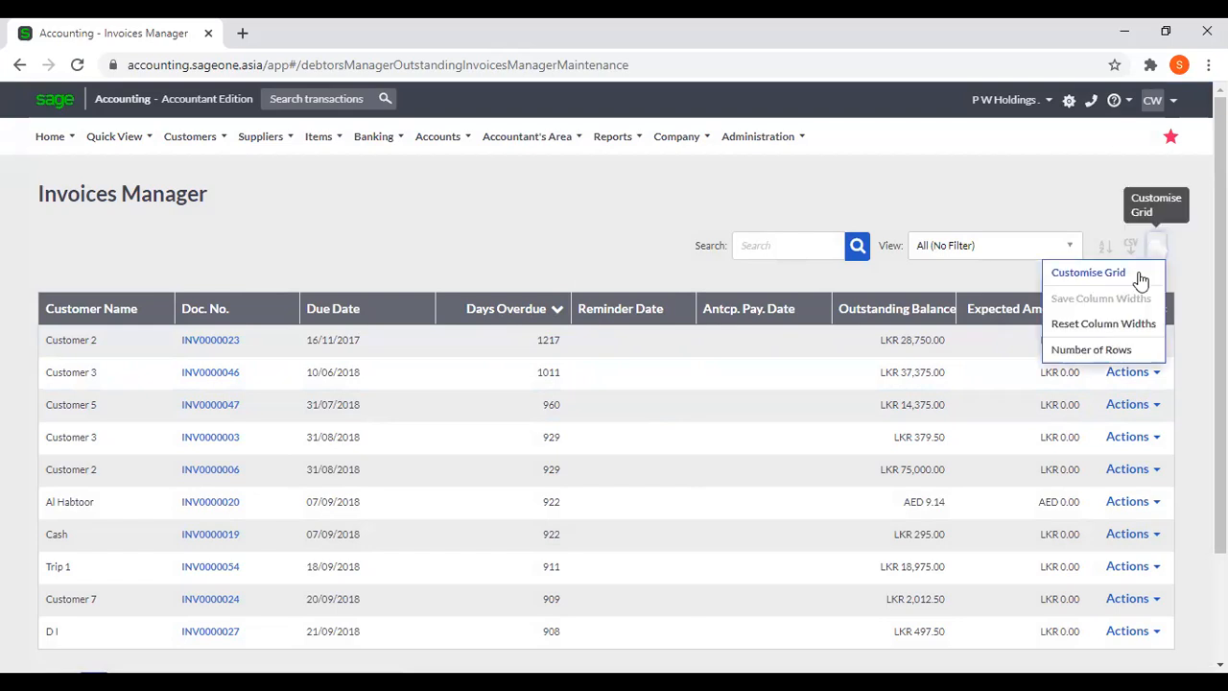
left_click(1139, 276)
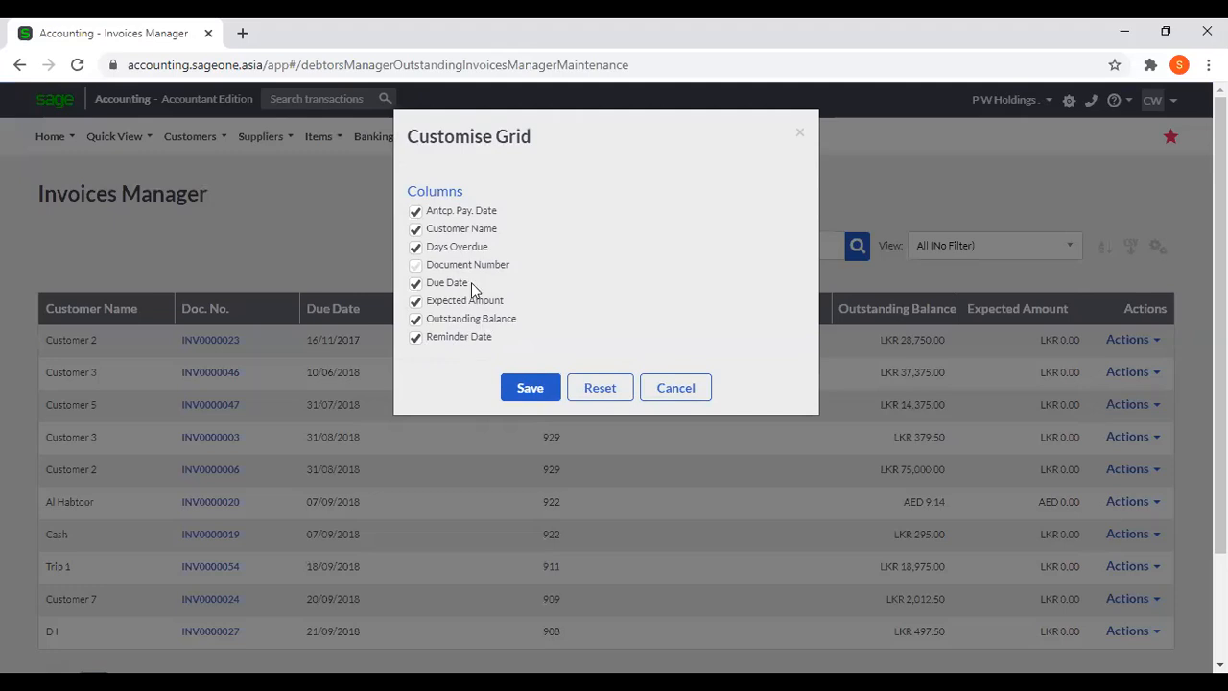
left_click(688, 388)
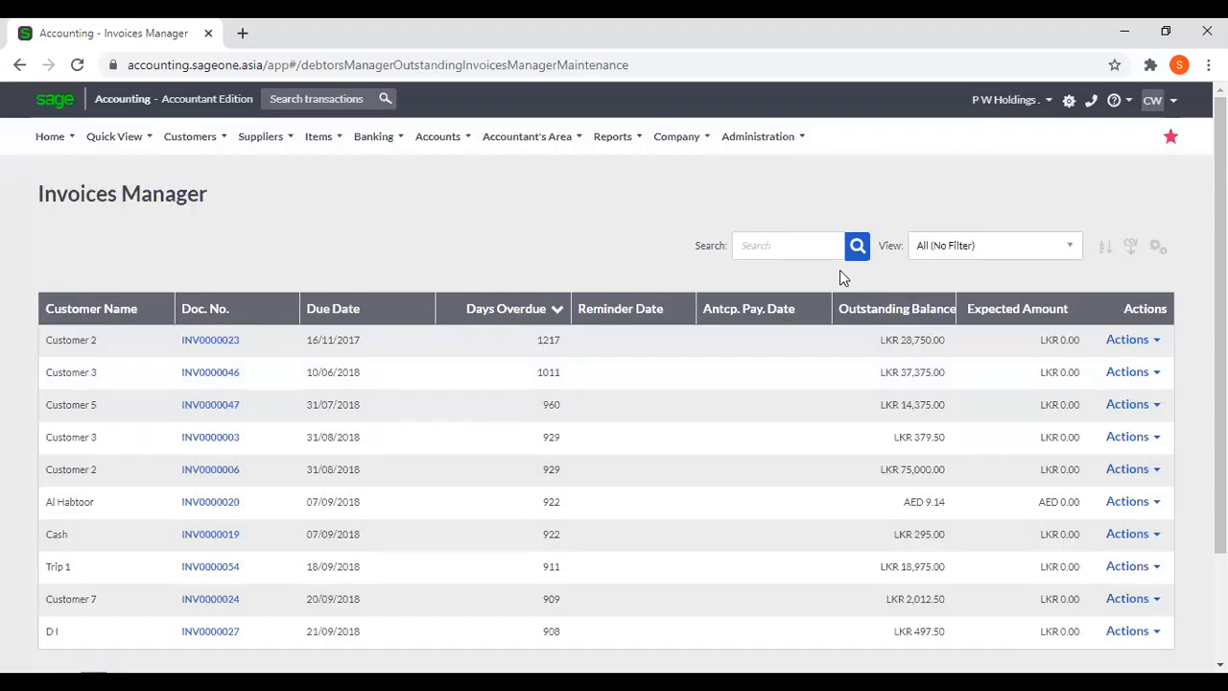
View the history of the most overdue invoice in the list and close it.
left_click(1138, 344)
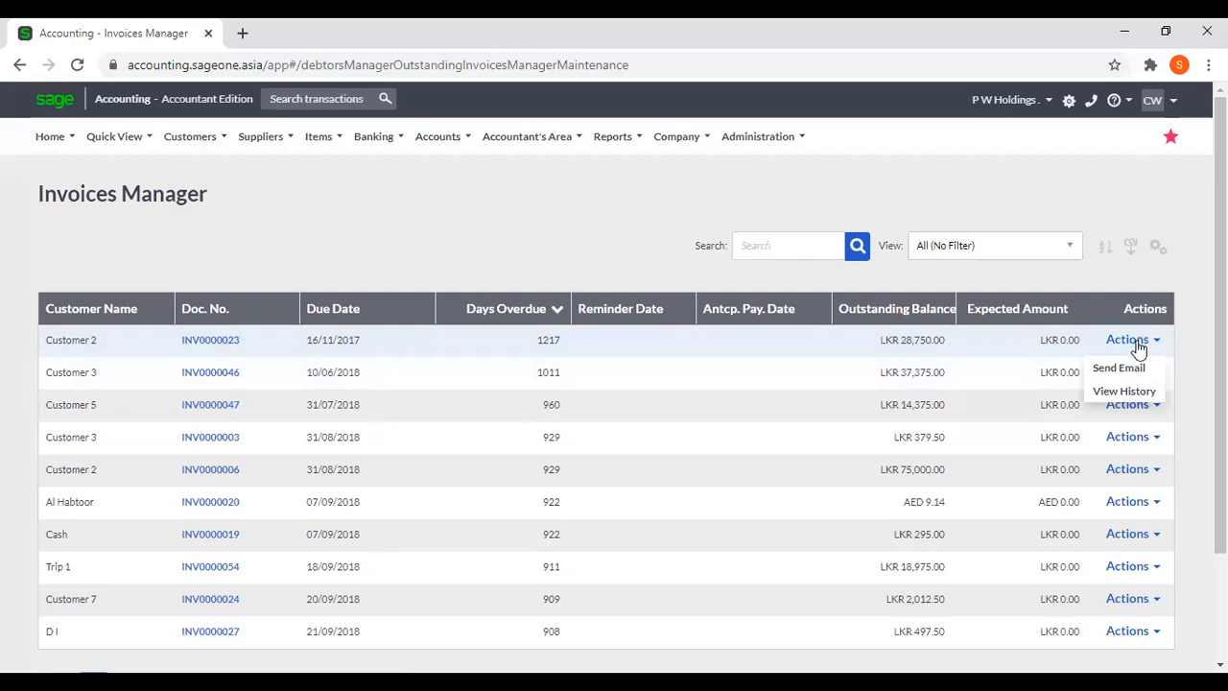
left_click(1136, 388)
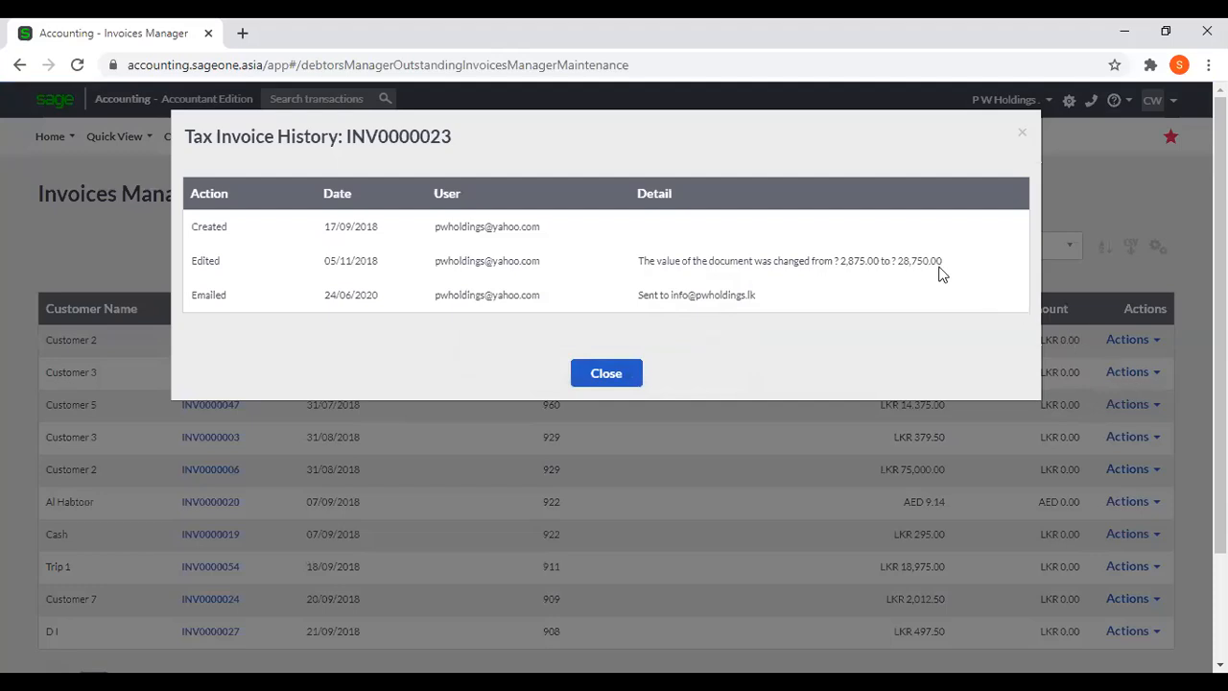
scroll(939, 272, "down", 2)
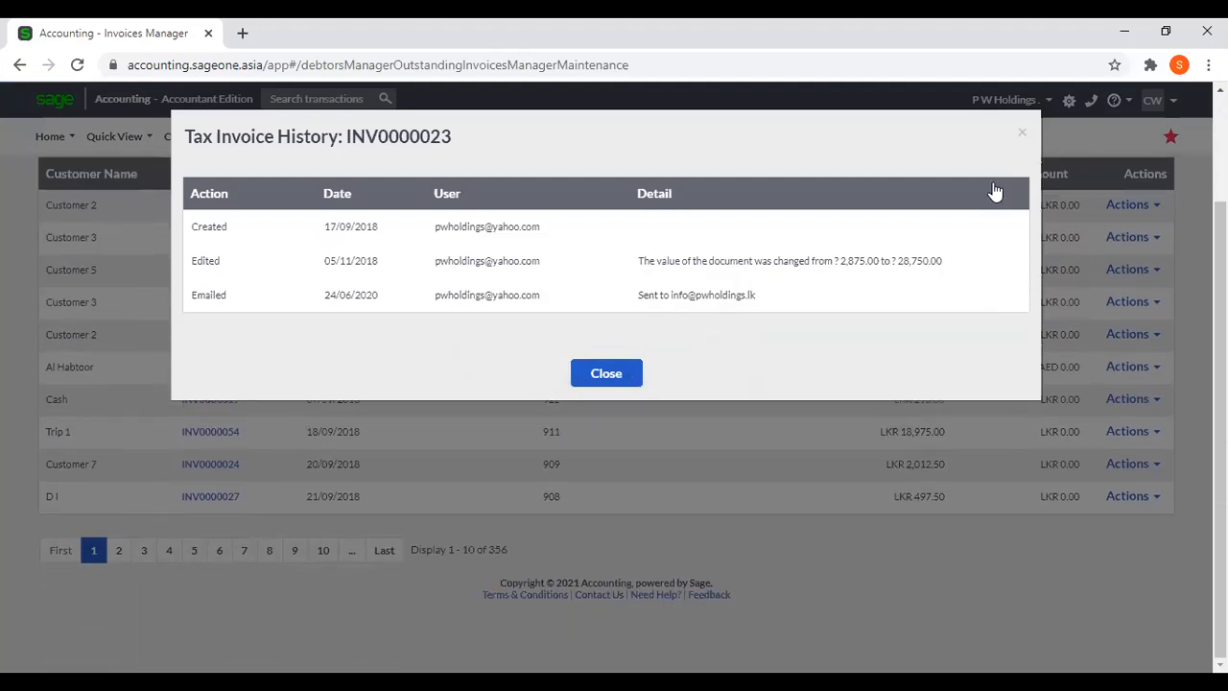
left_click(1022, 134)
Examine the prepared email for the most overdue invoice, including its attachment and message, and close it without sending.
left_click(1120, 207)
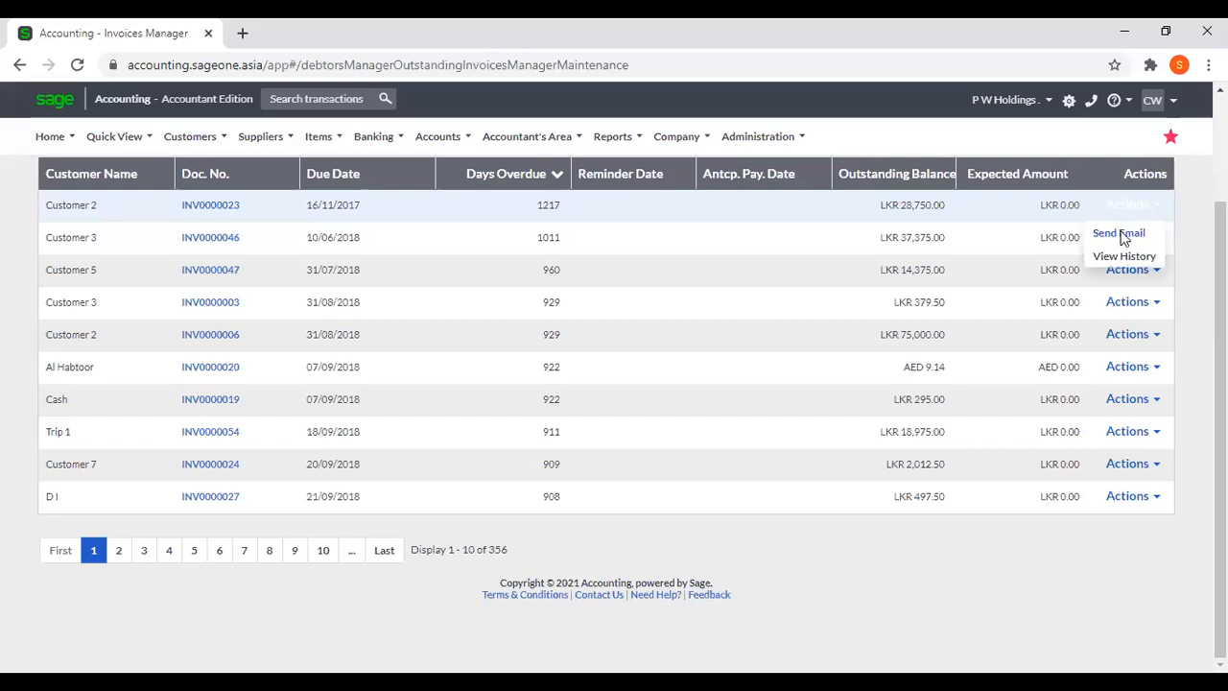
left_click(1121, 235)
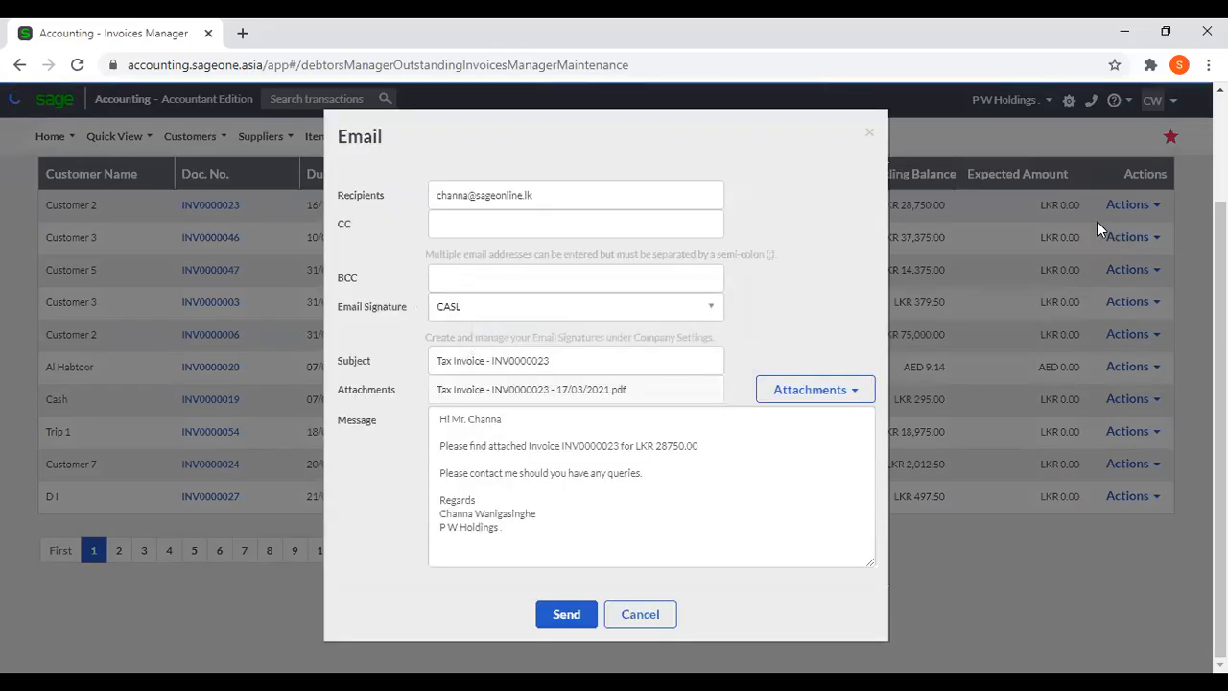
left_click(869, 134)
scroll(1160, 282, "up", 2)
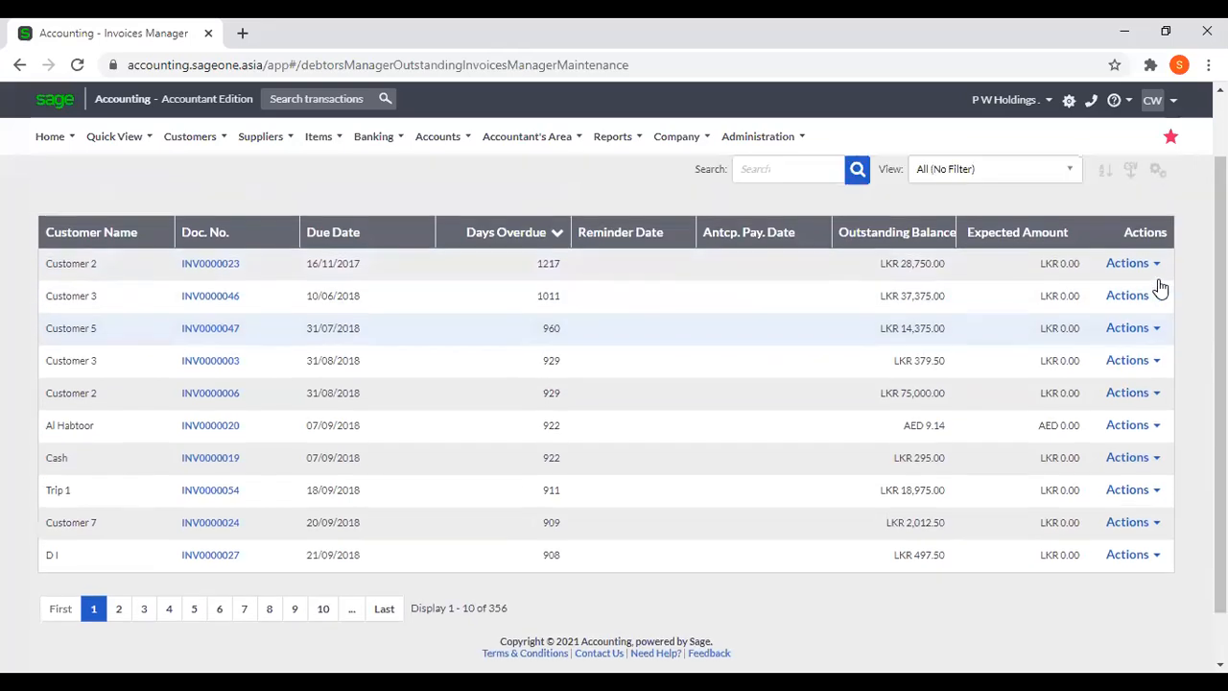
left_click(1161, 343)
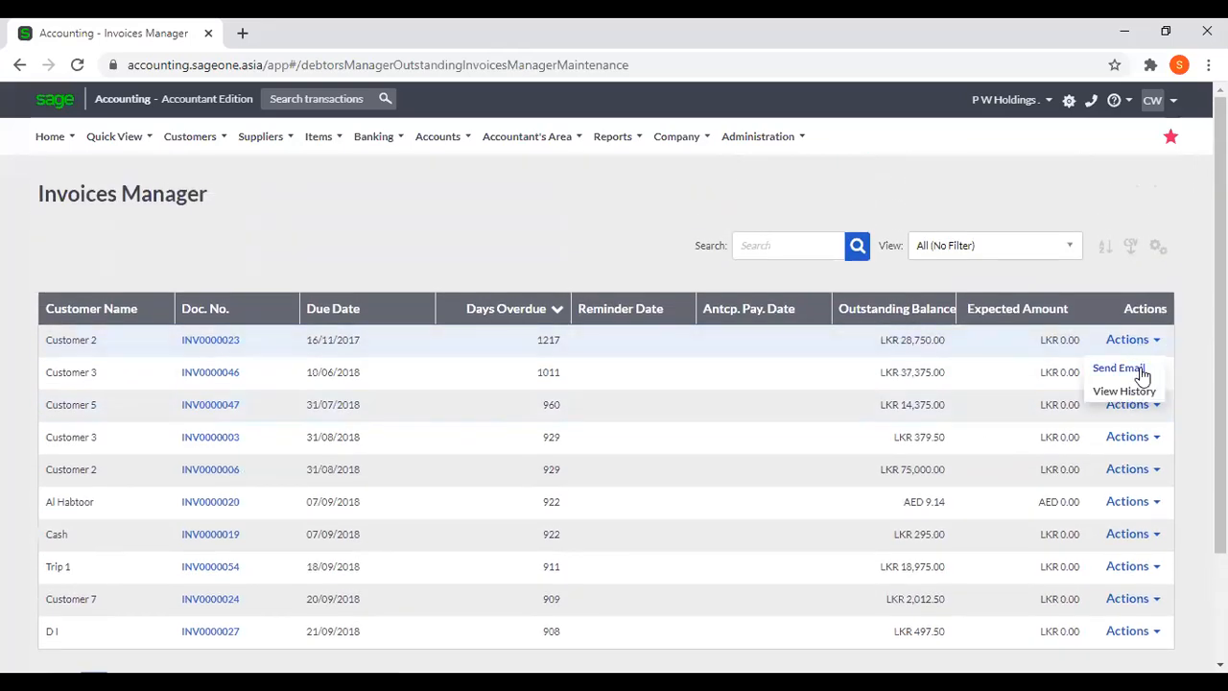
left_click(1119, 368)
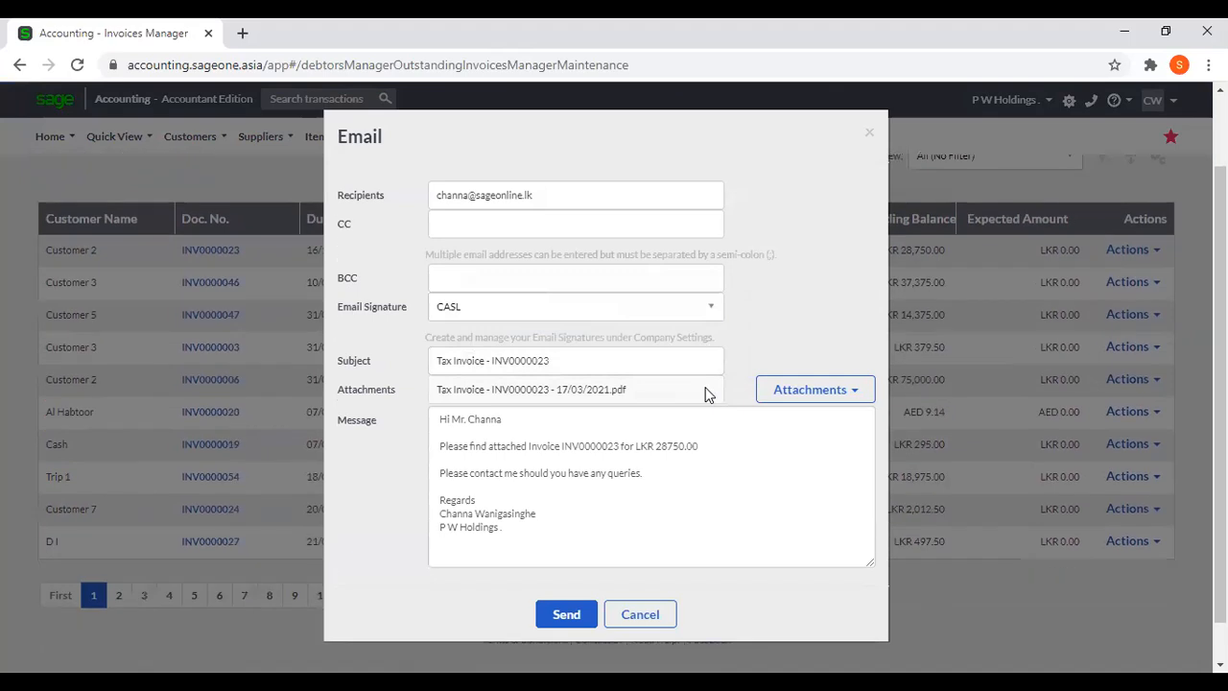
left_click(655, 619)
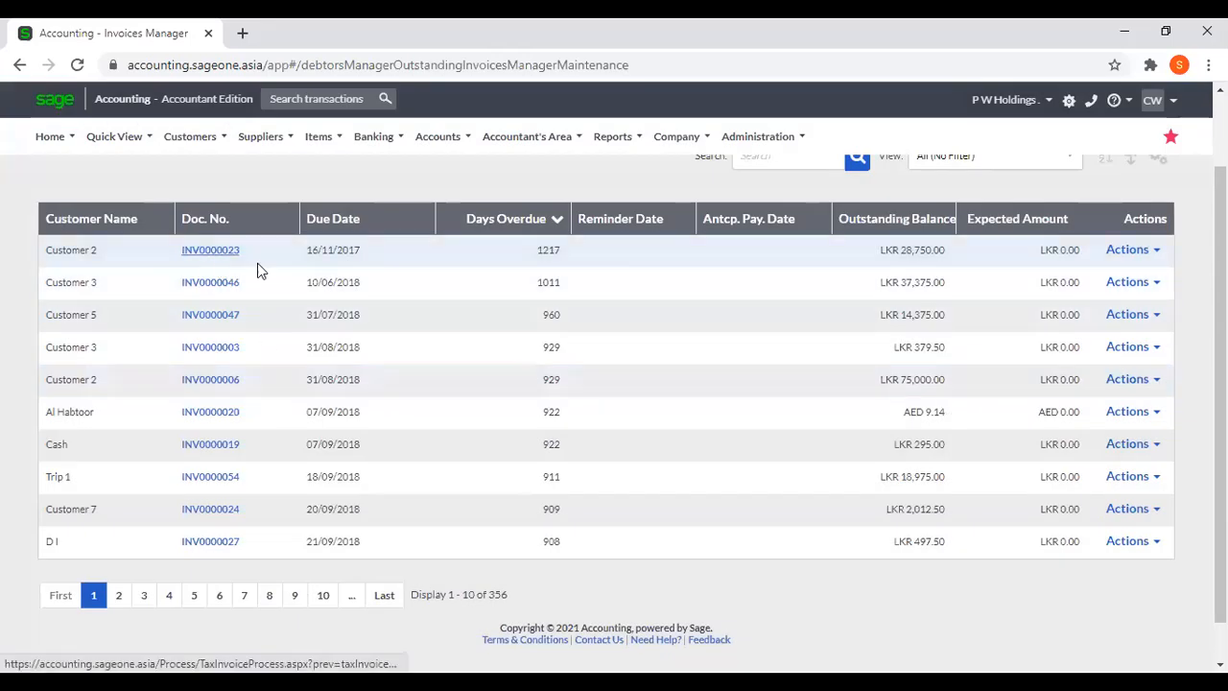
Open the most overdue invoice from the list and start a new anticipated payment action for it.
left_click(217, 253)
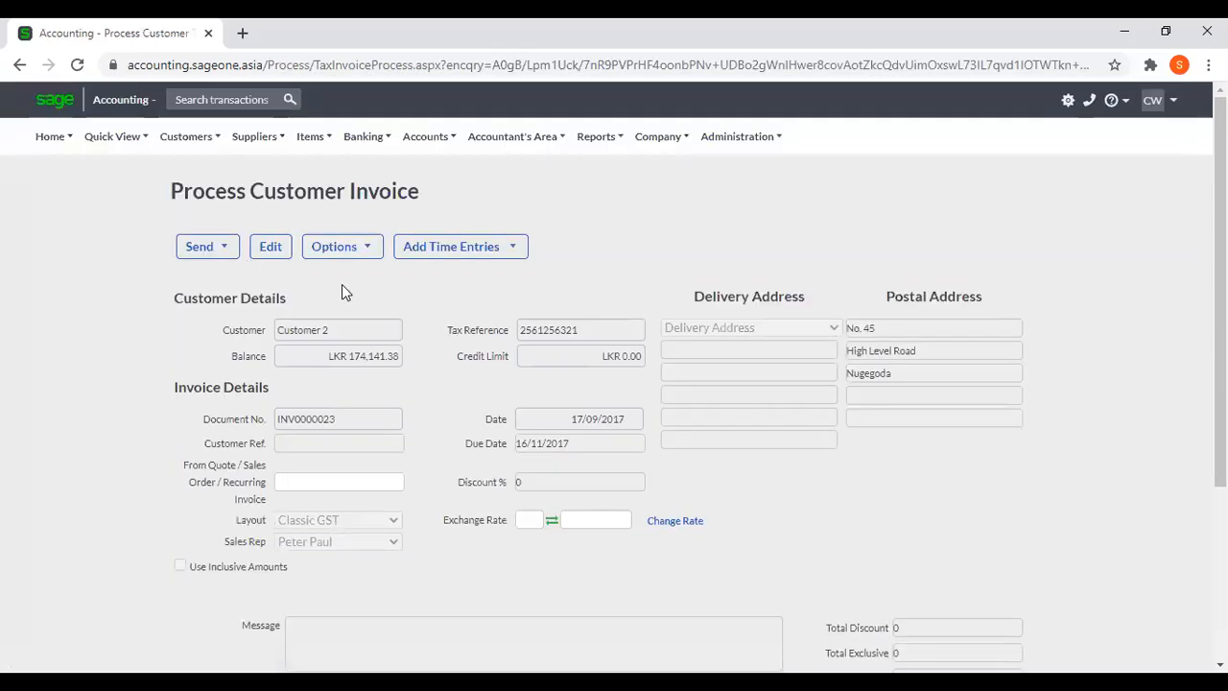
left_click(345, 251)
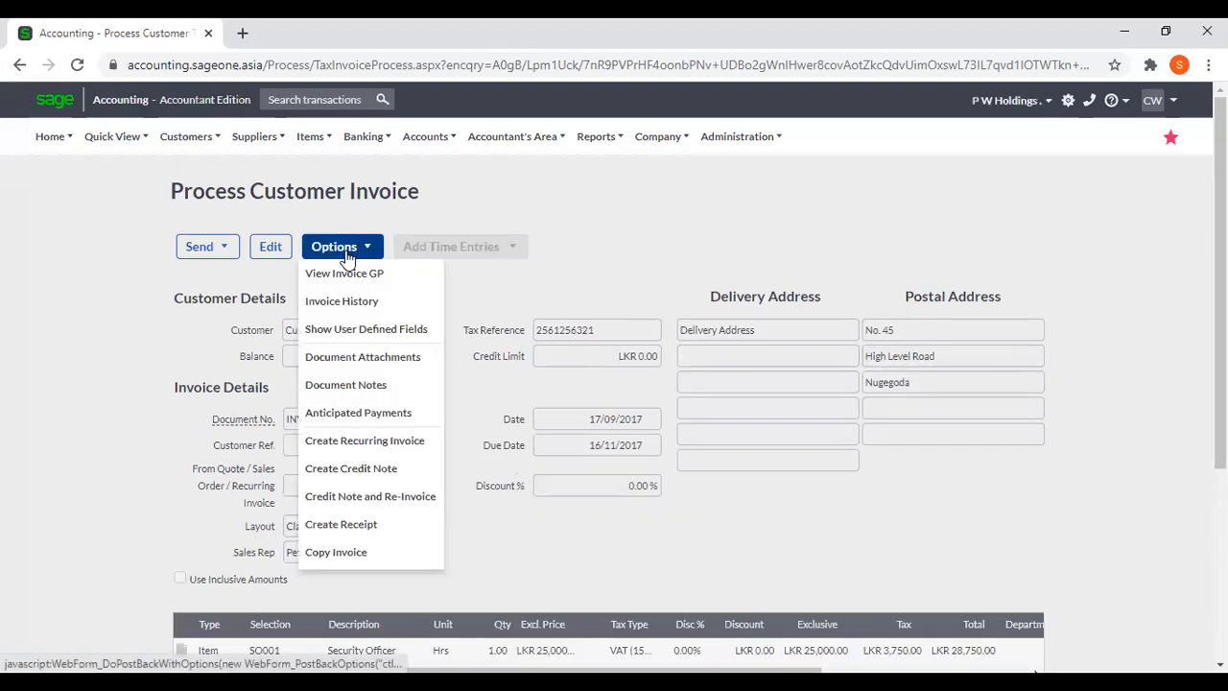
left_click(397, 414)
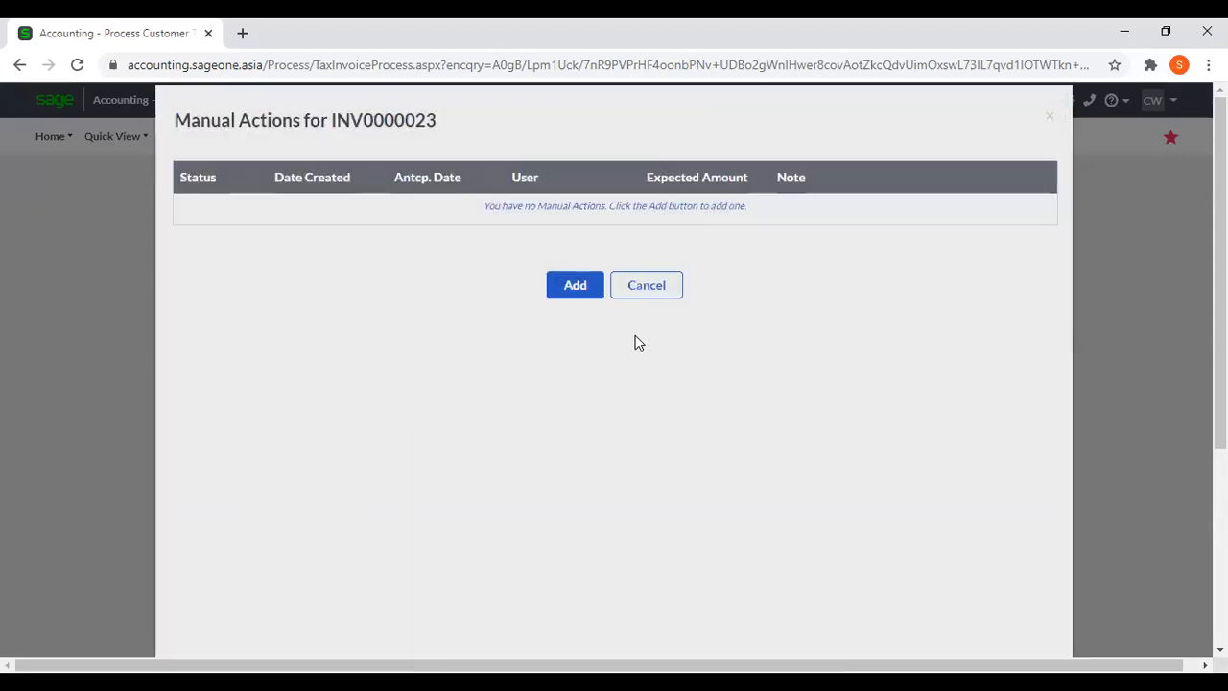
left_click(594, 293)
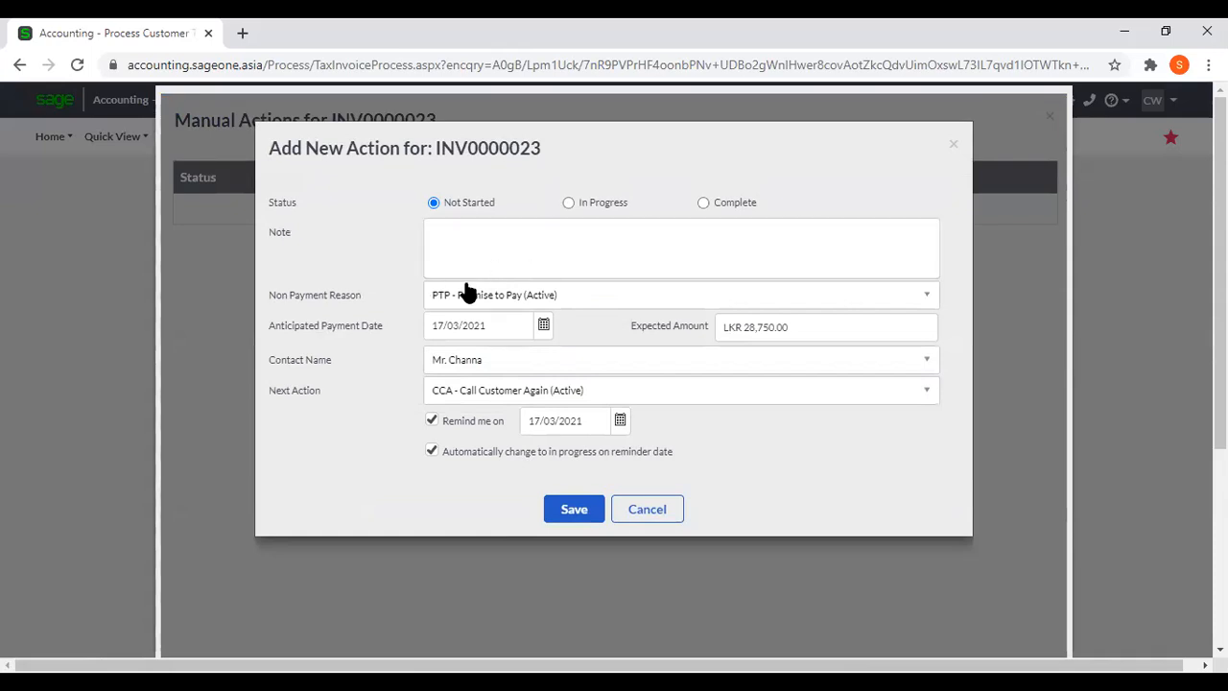
Keep Promise to Pay as the non-payment reason and set the anticipated payment date to 31/03/2021 with an expected amount of LKR 10,000.00.
left_click(909, 307)
left_click(900, 211)
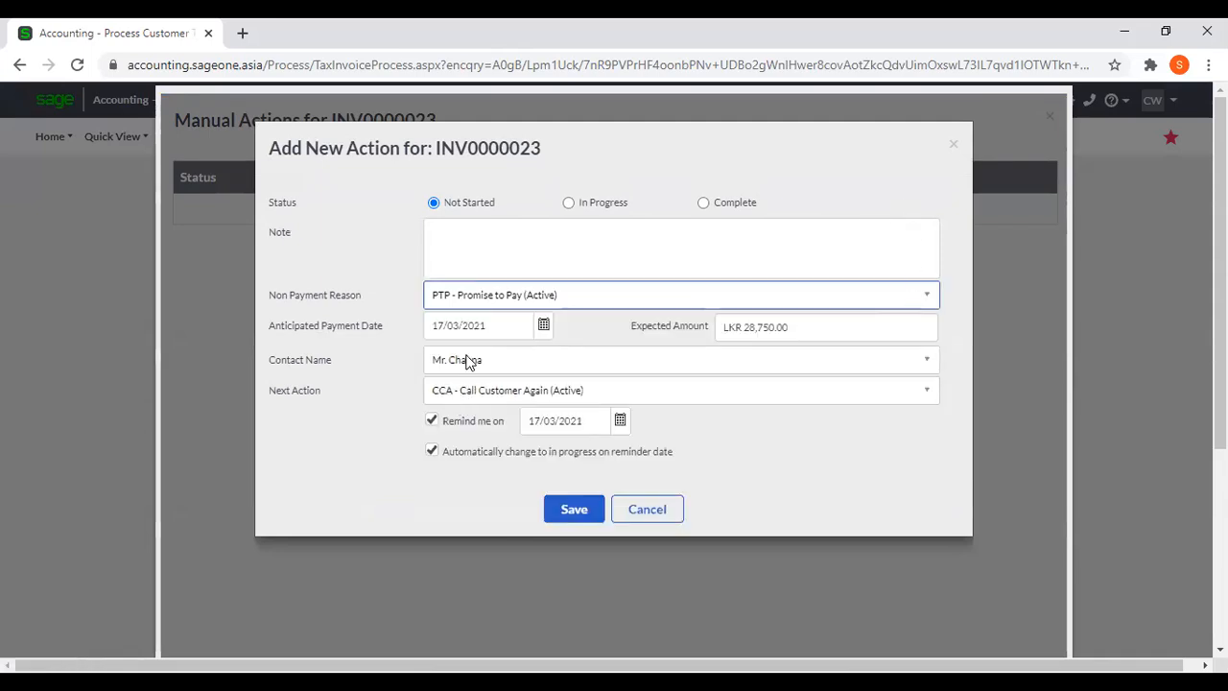
left_click(543, 327)
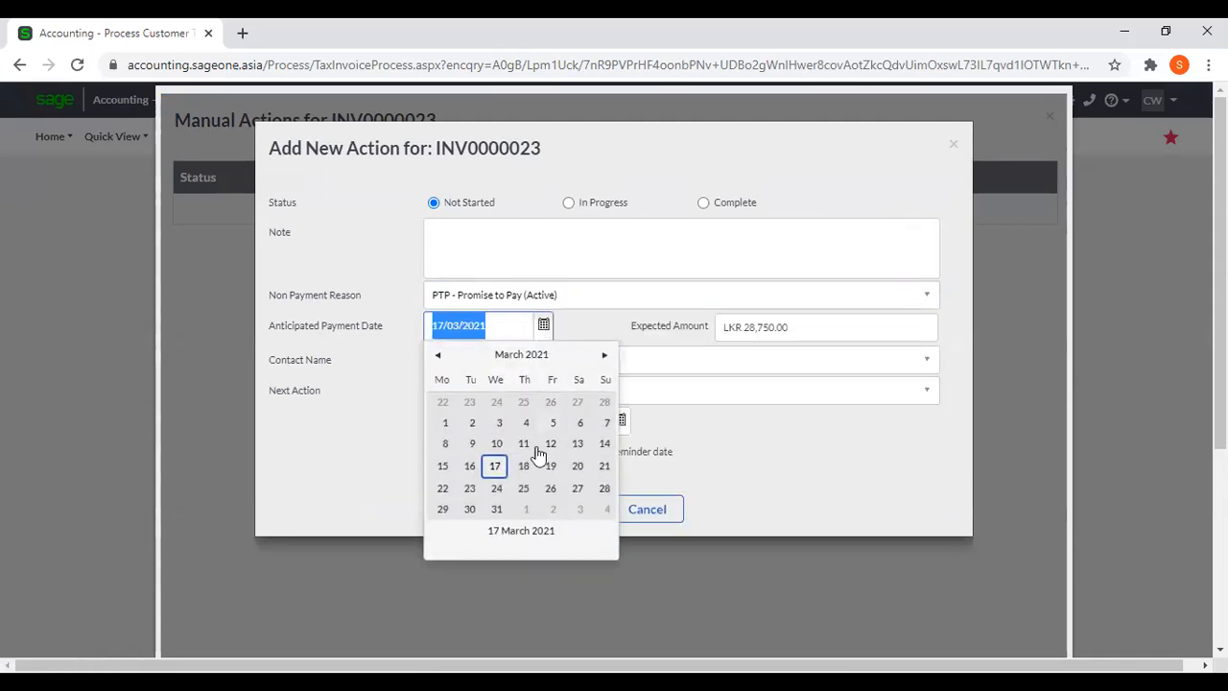
left_click(499, 507)
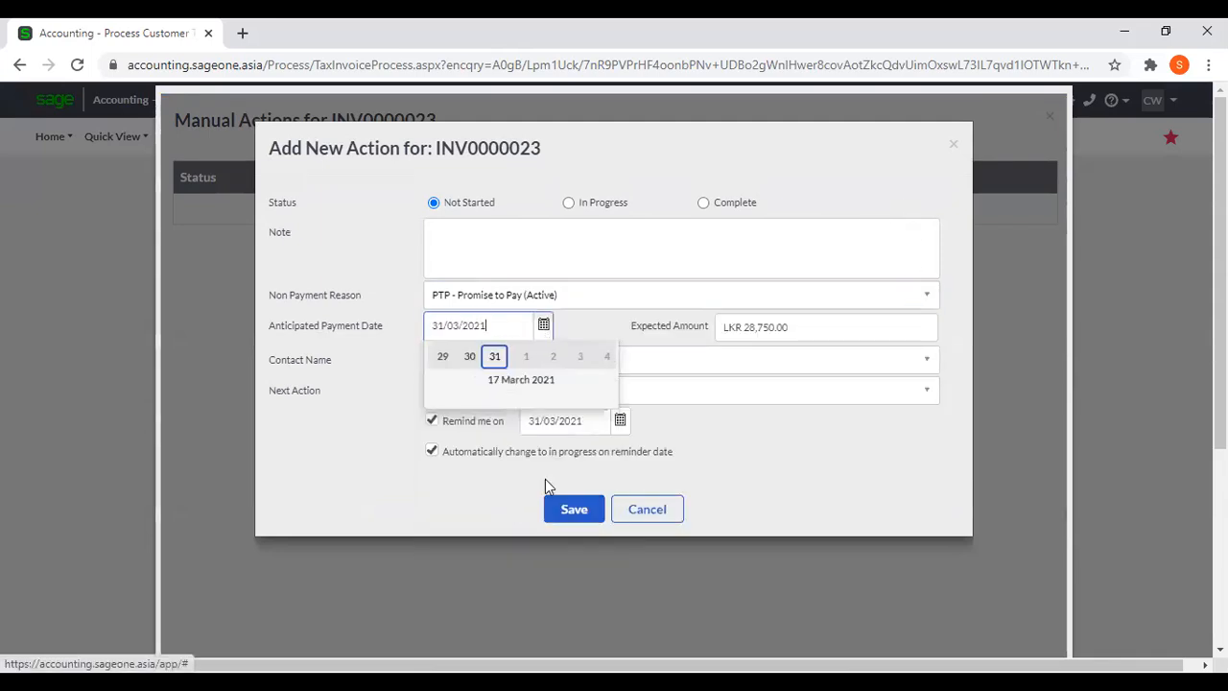
left_click(823, 325)
type("10")
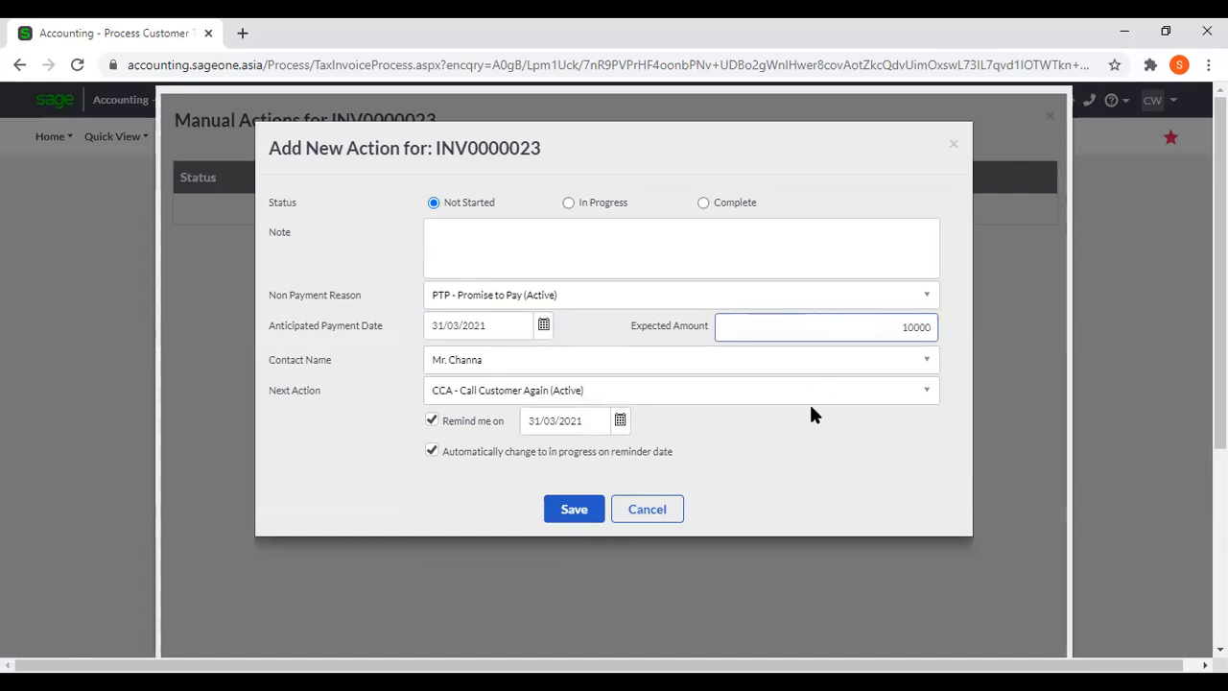
left_click(820, 439)
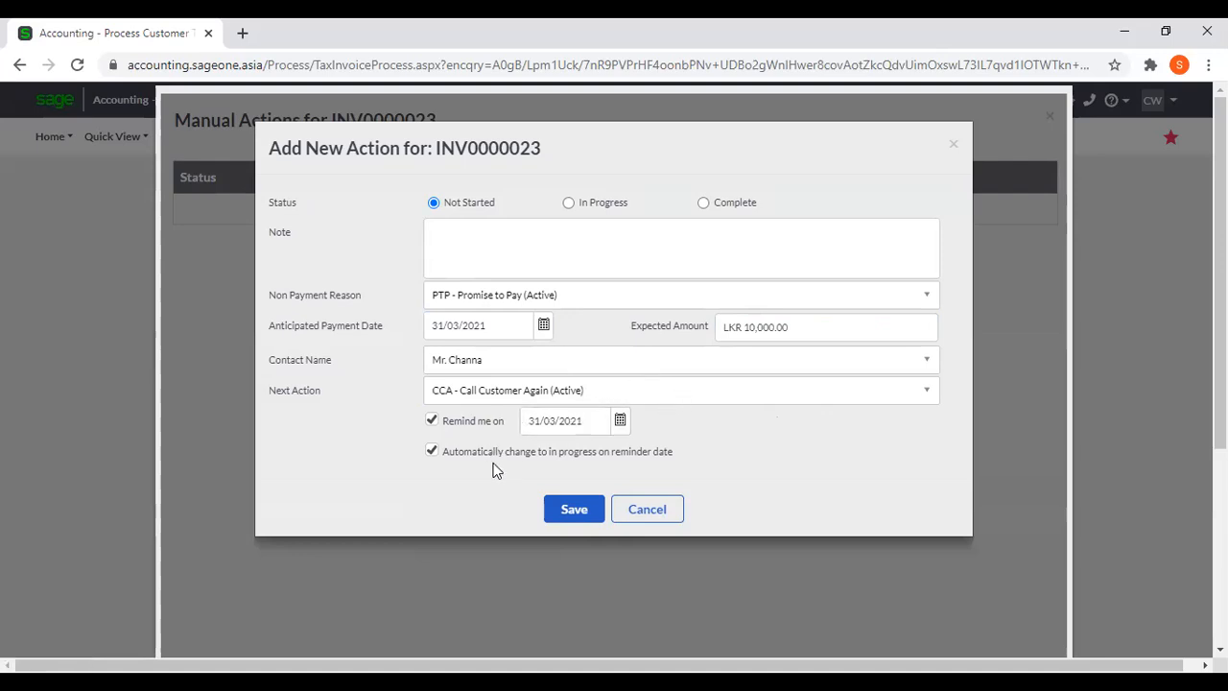
Add the note "Abc" to the new action and save it.
left_click(563, 509)
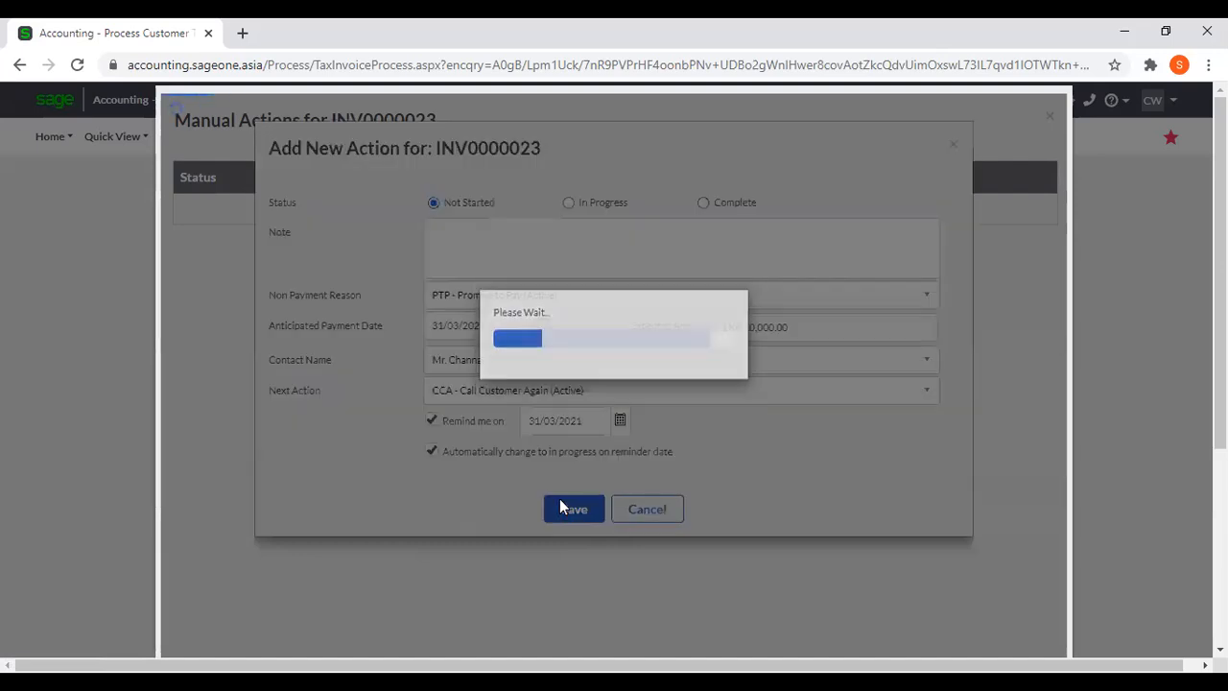
left_click(599, 204)
left_click(521, 232)
type("Abc")
left_click(573, 518)
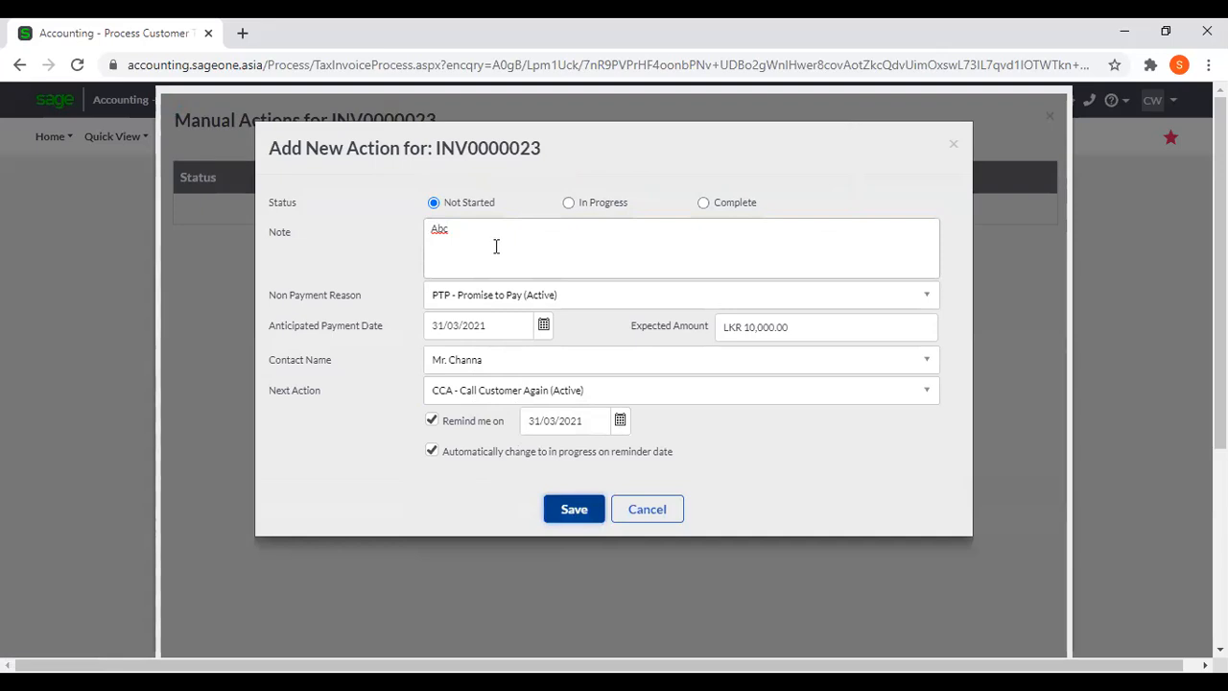
left_click(557, 509)
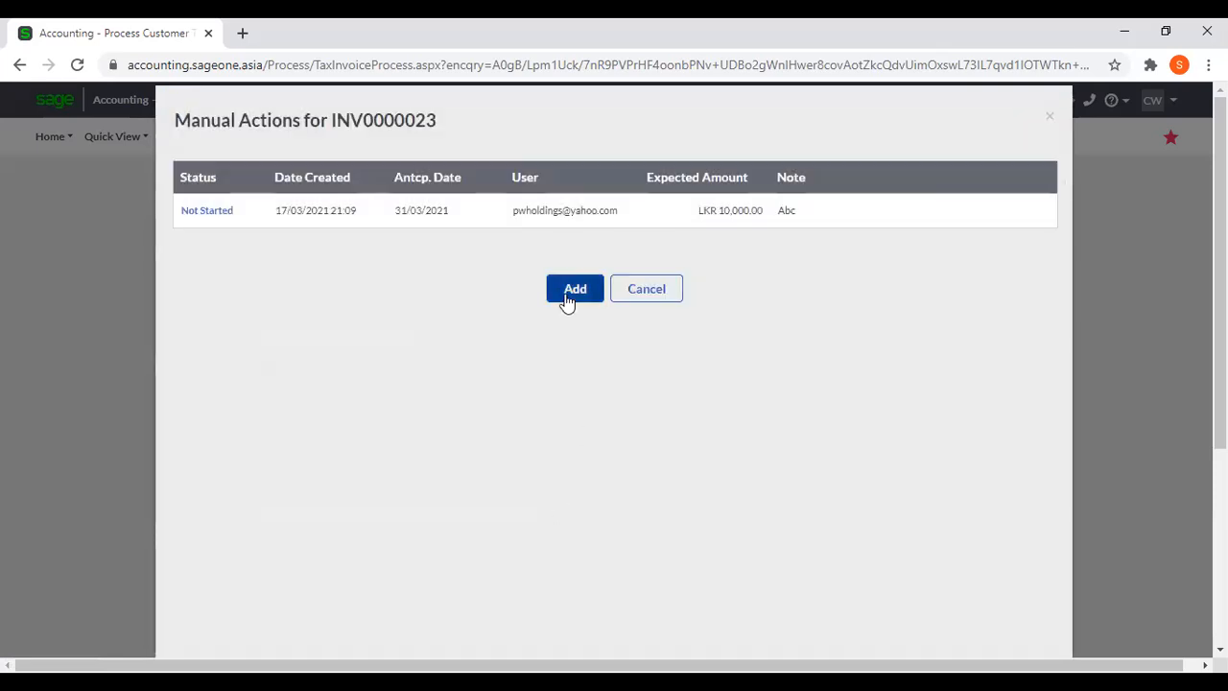
Close the invoice's manual actions list and return to the Debtors Manager's Invoices Manager.
scroll(1039, 426, "down", 4)
scroll(1032, 416, "up", 4)
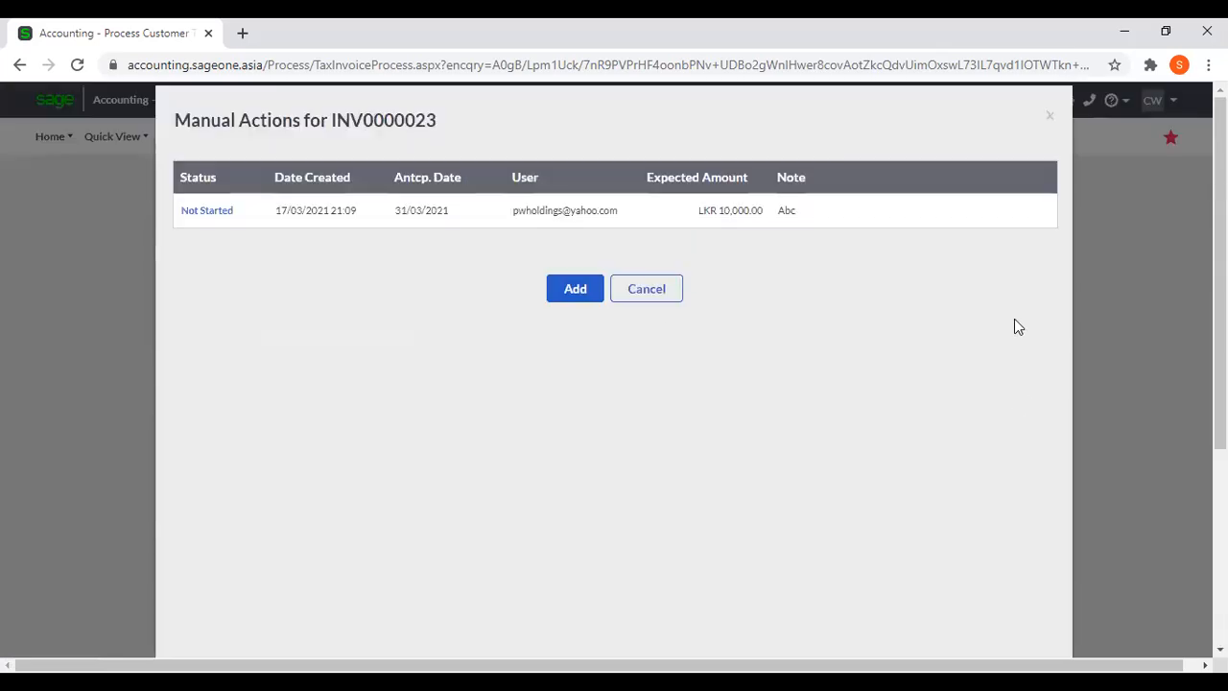
left_click(1050, 116)
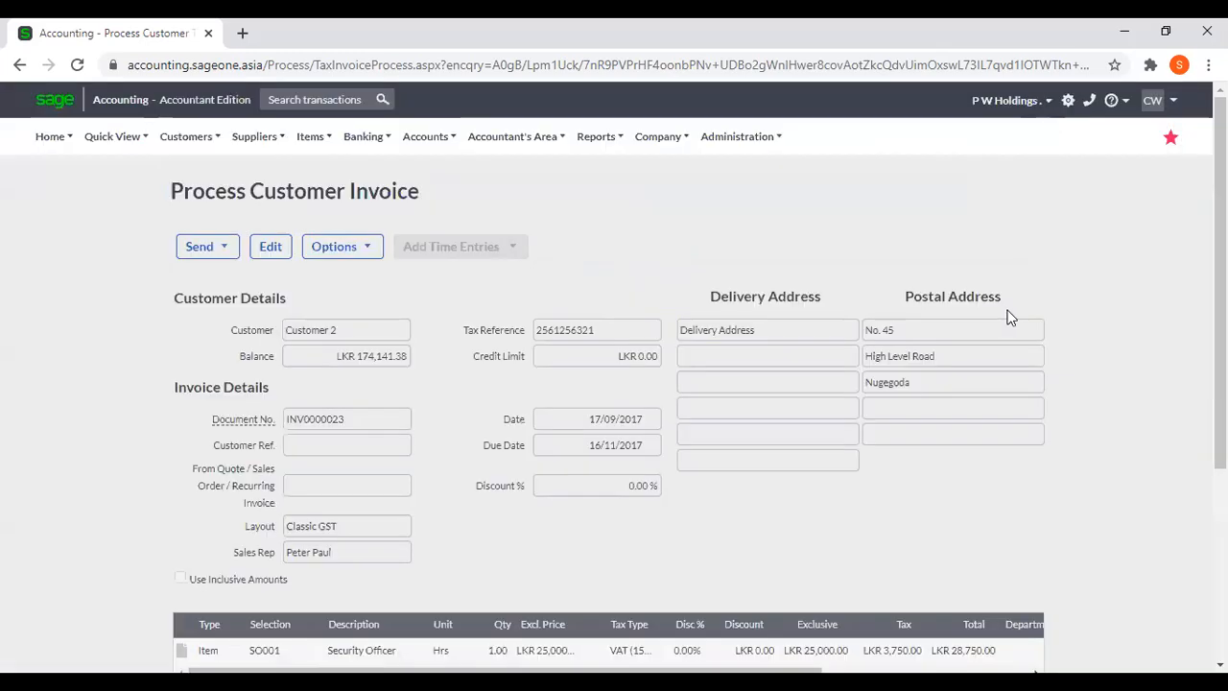
left_click(182, 139)
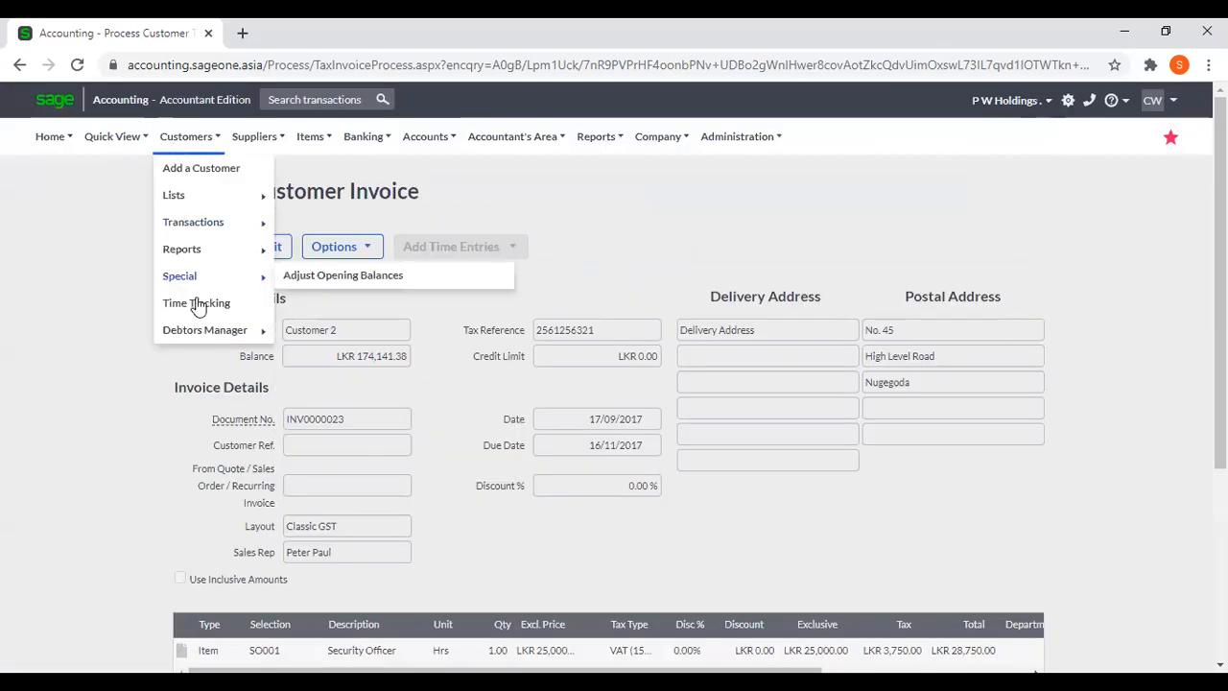
mouse_move(201, 336)
left_click(343, 361)
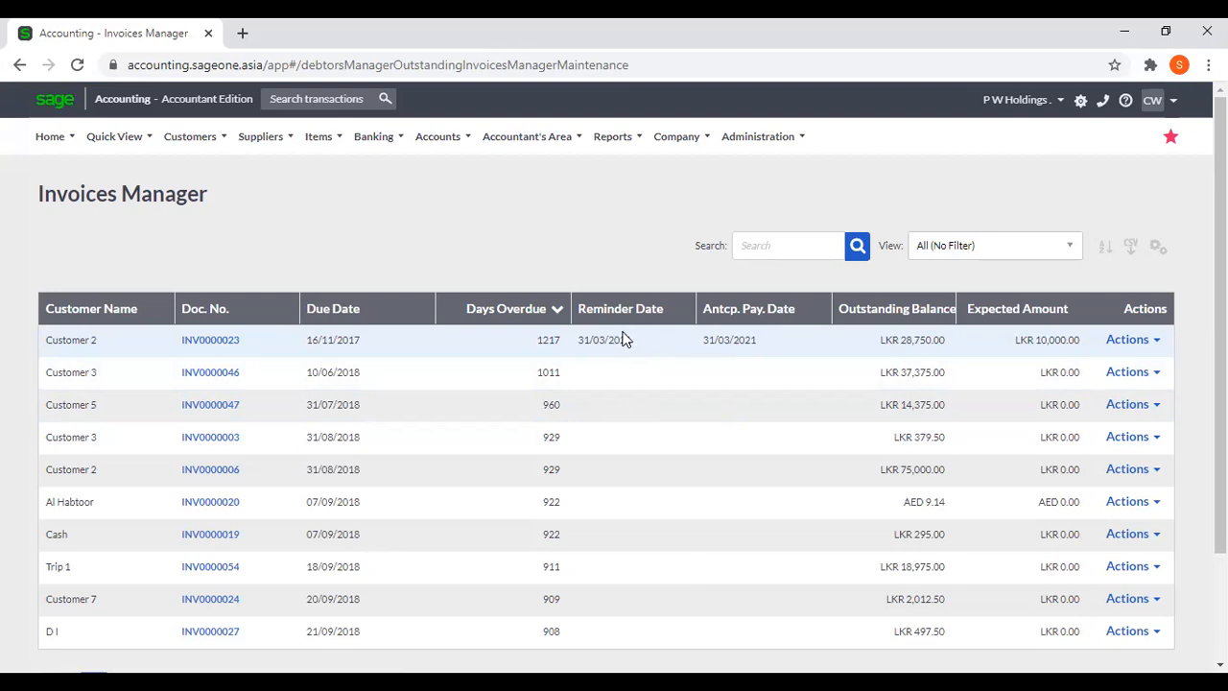
Open the Outstanding Invoices Communication Run and preview the communications for workflow actions reached since 17/03/2021.
mouse_move(158, 142)
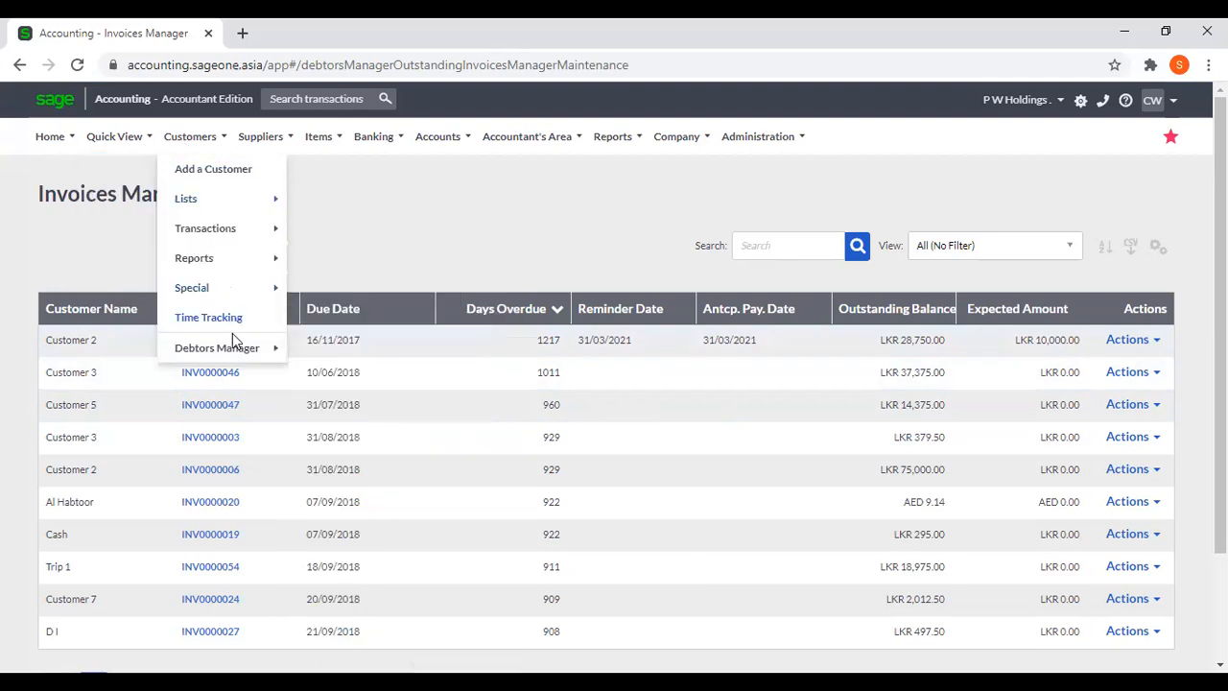
mouse_move(236, 348)
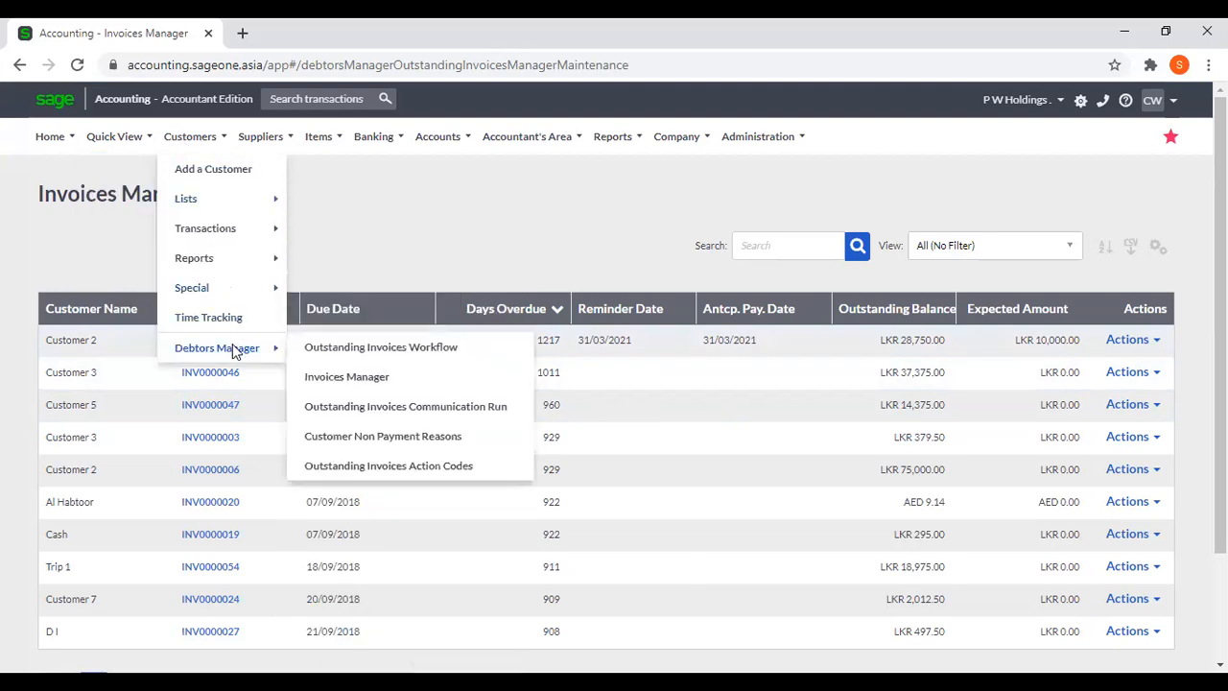
left_click(382, 411)
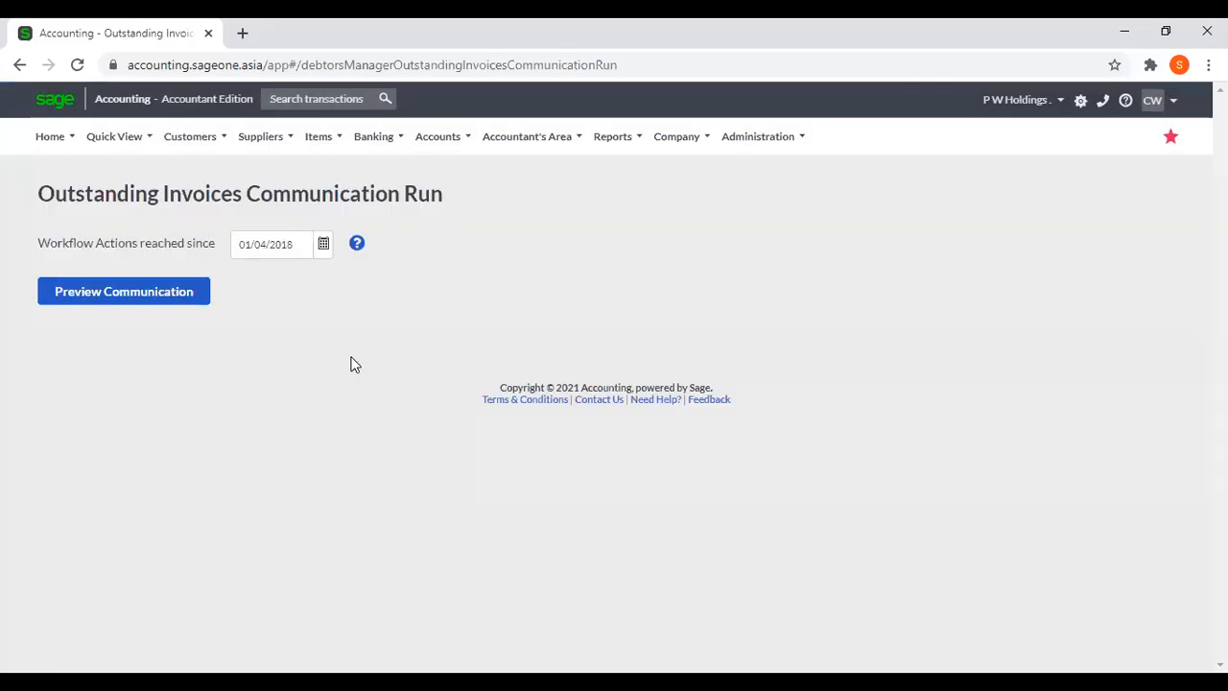
left_click(321, 243)
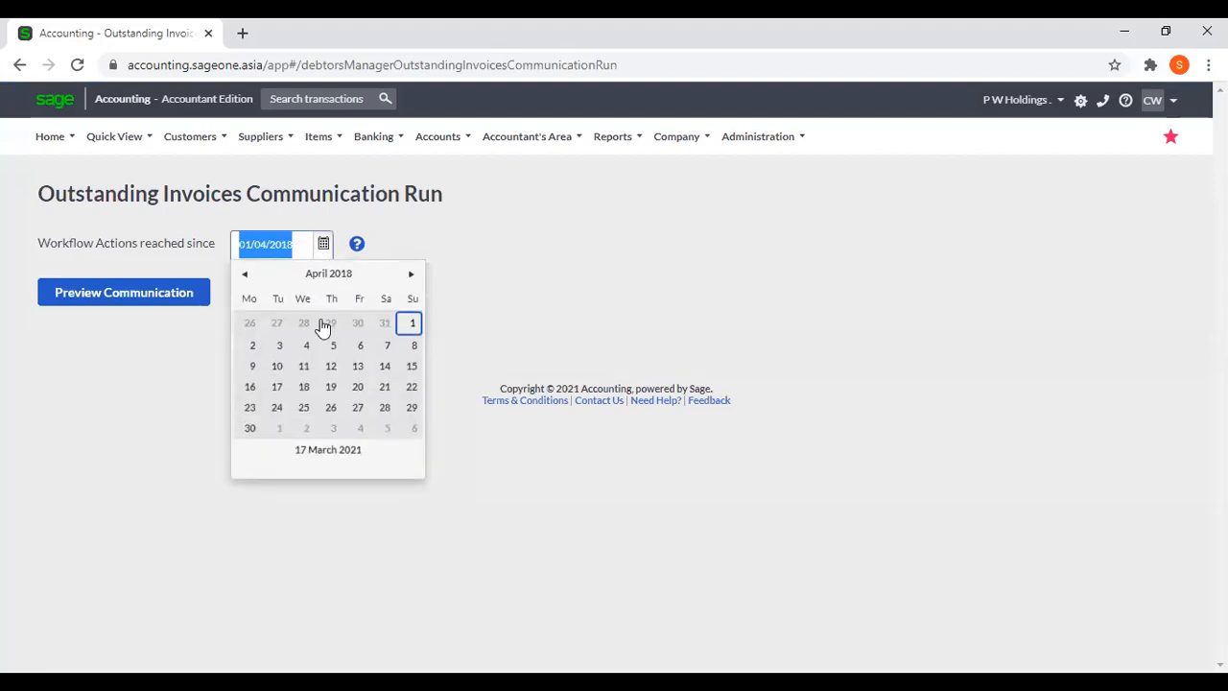
left_click(337, 451)
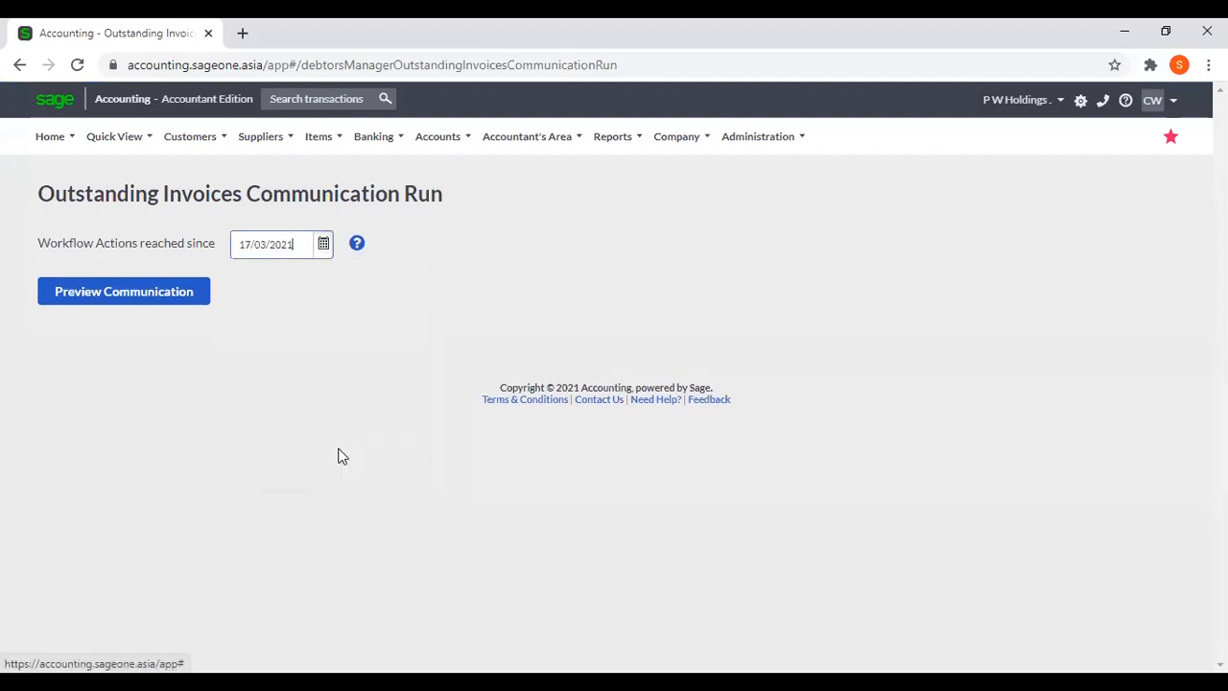
left_click(165, 300)
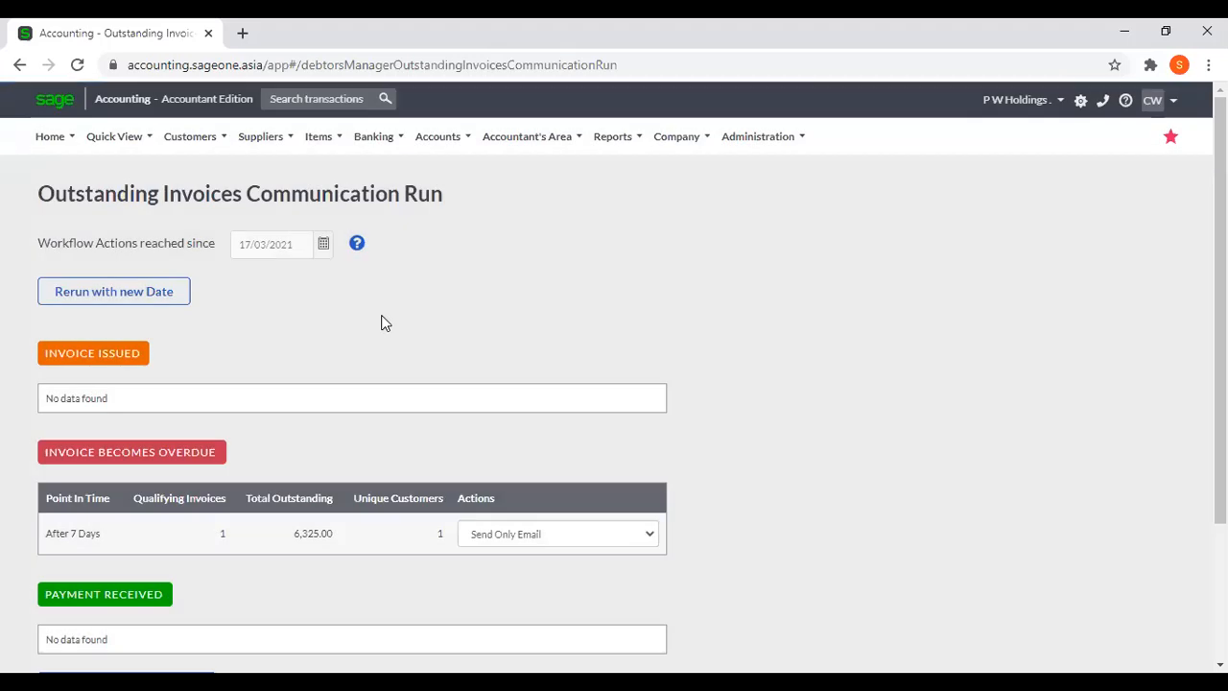
scroll(380, 323, "down", 1)
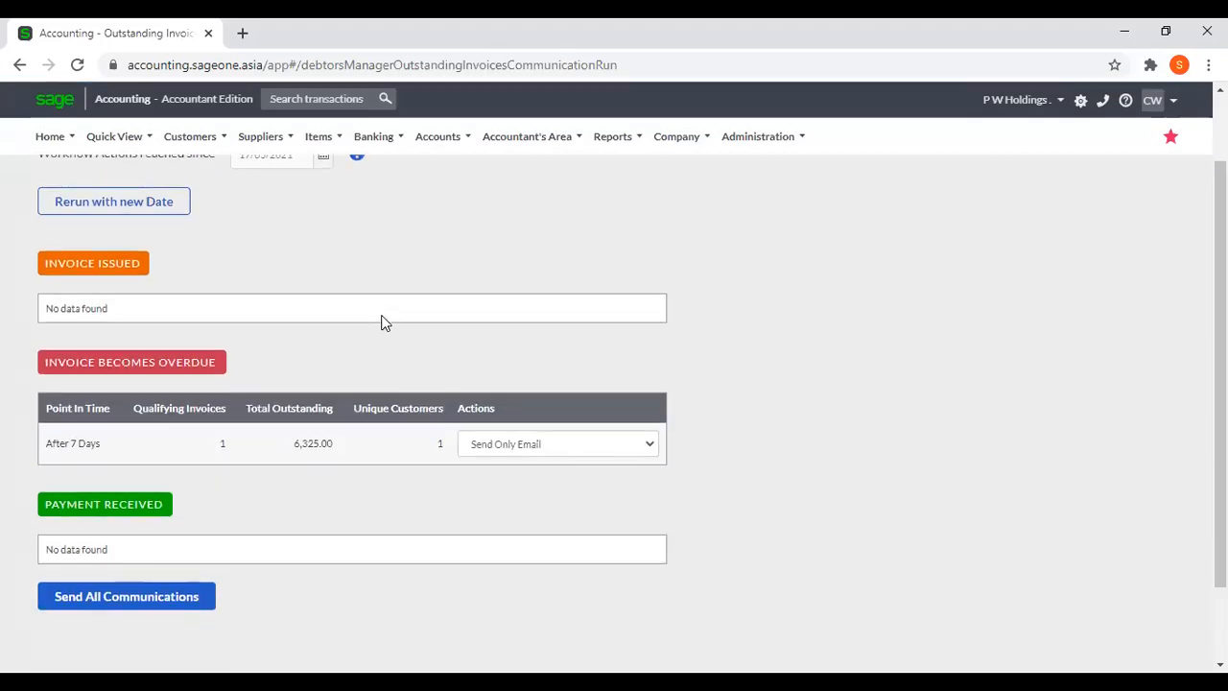
scroll(381, 323, "down", 1)
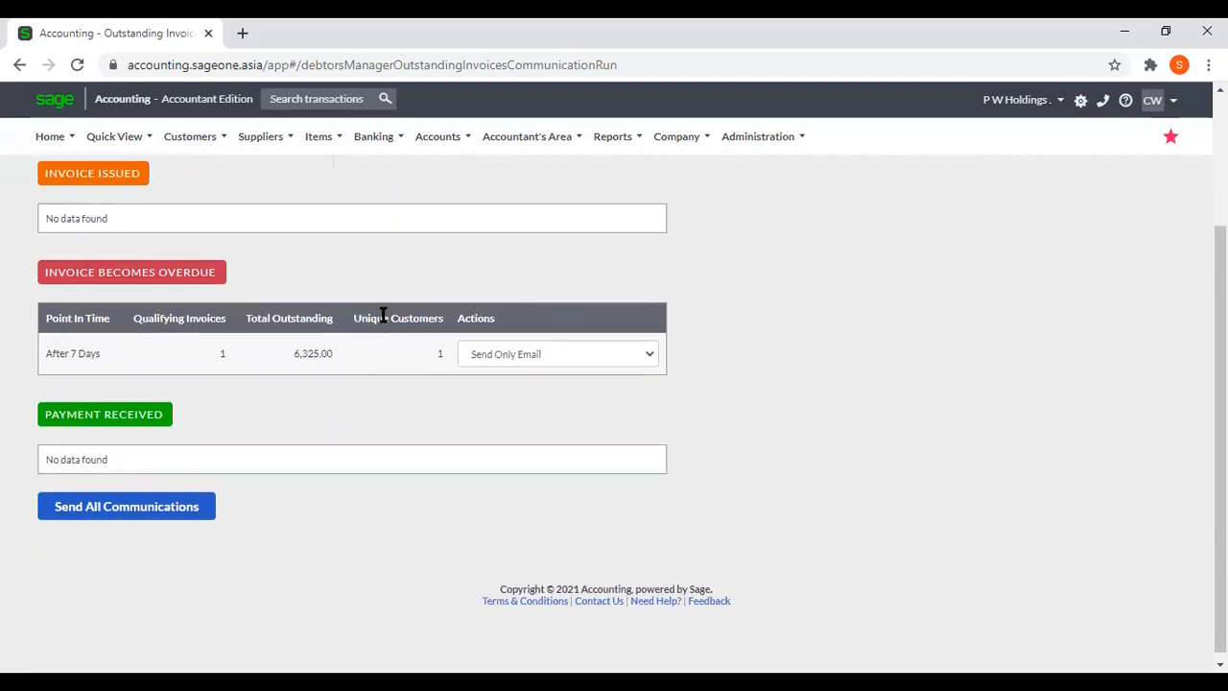
scroll(382, 317, "up", 2)
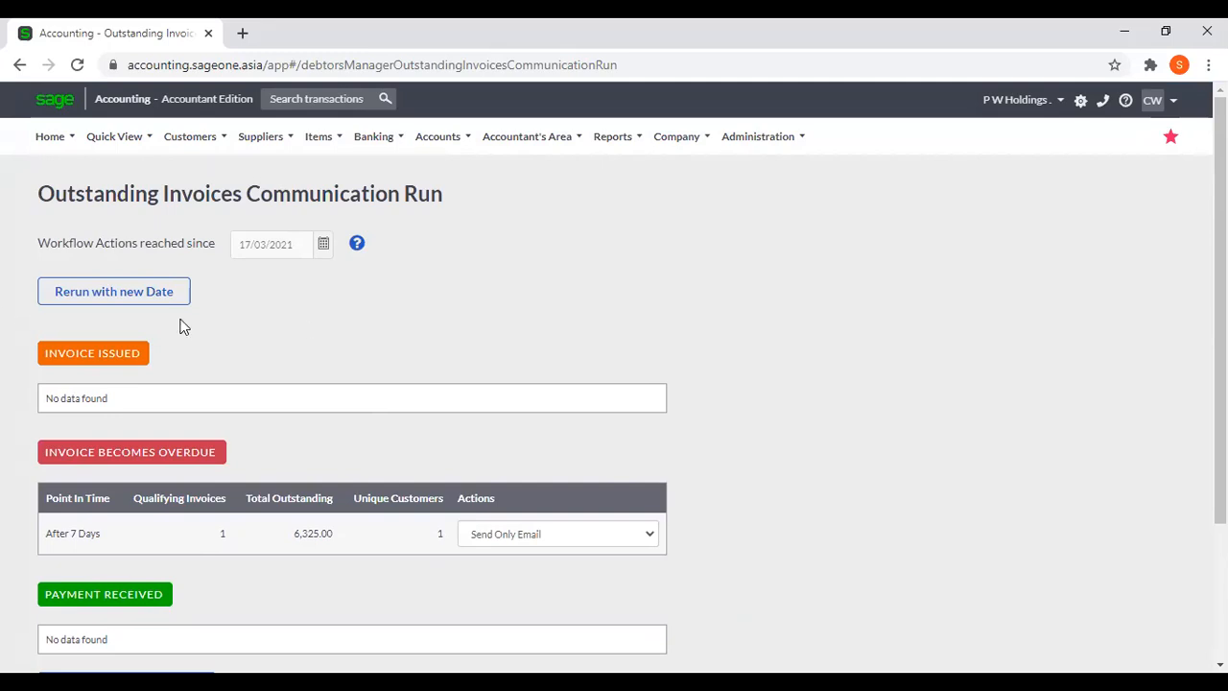
Try to rerun the communication preview for workflow actions reached since 17/03/2018 and dismiss the message.
left_click(66, 301)
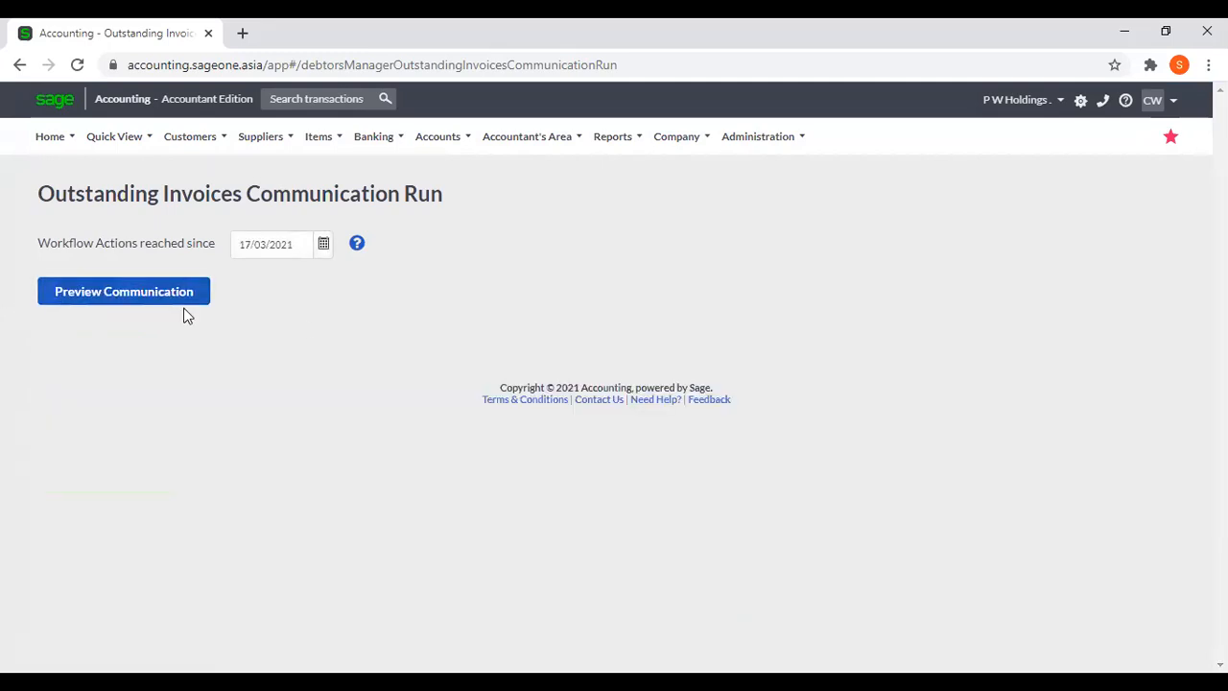
triple_click(302, 243)
left_click(295, 238)
type("8")
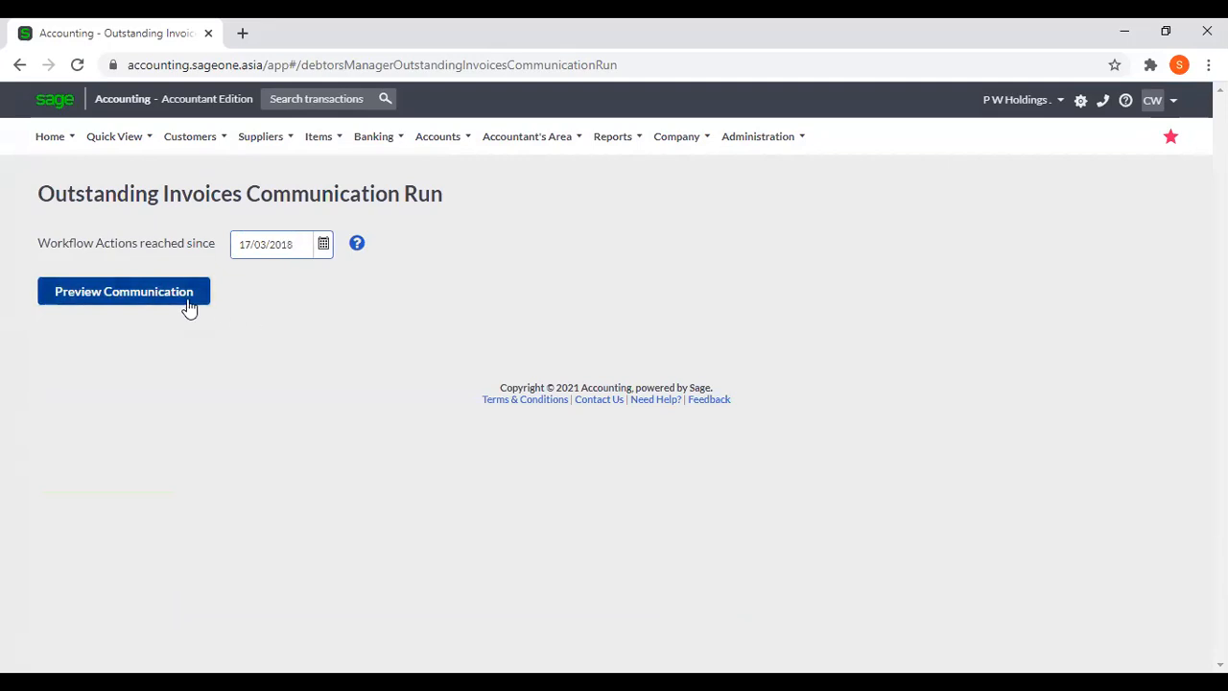
left_click(189, 305)
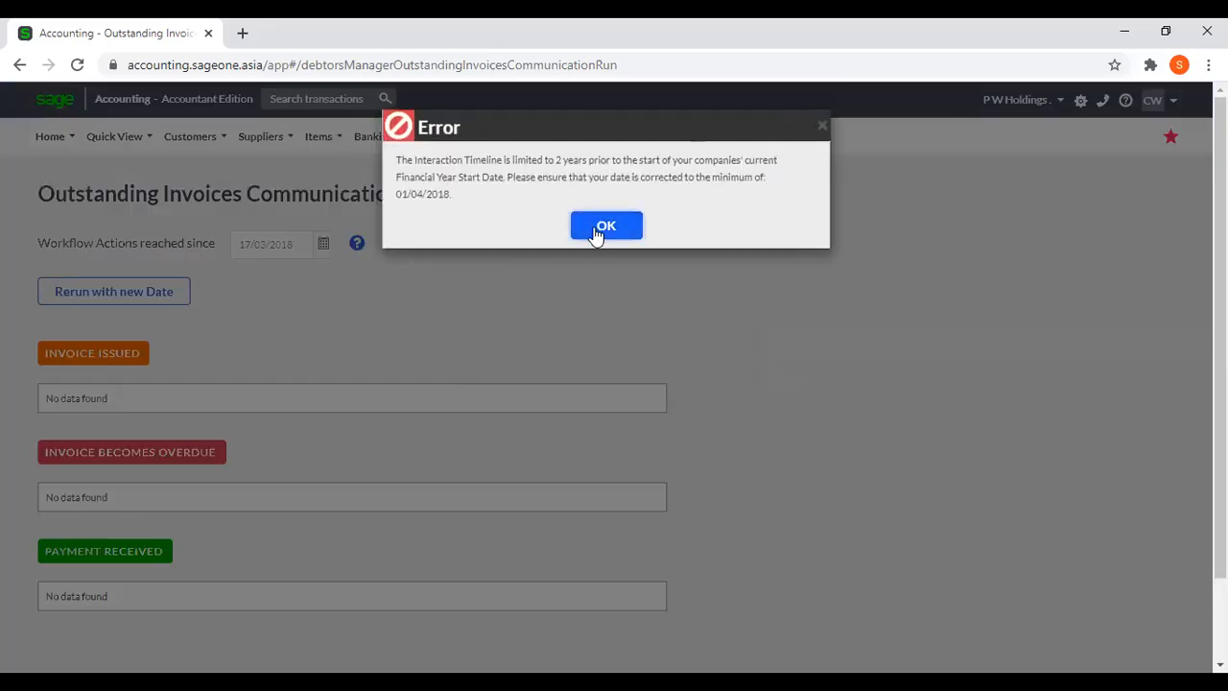
left_click(602, 228)
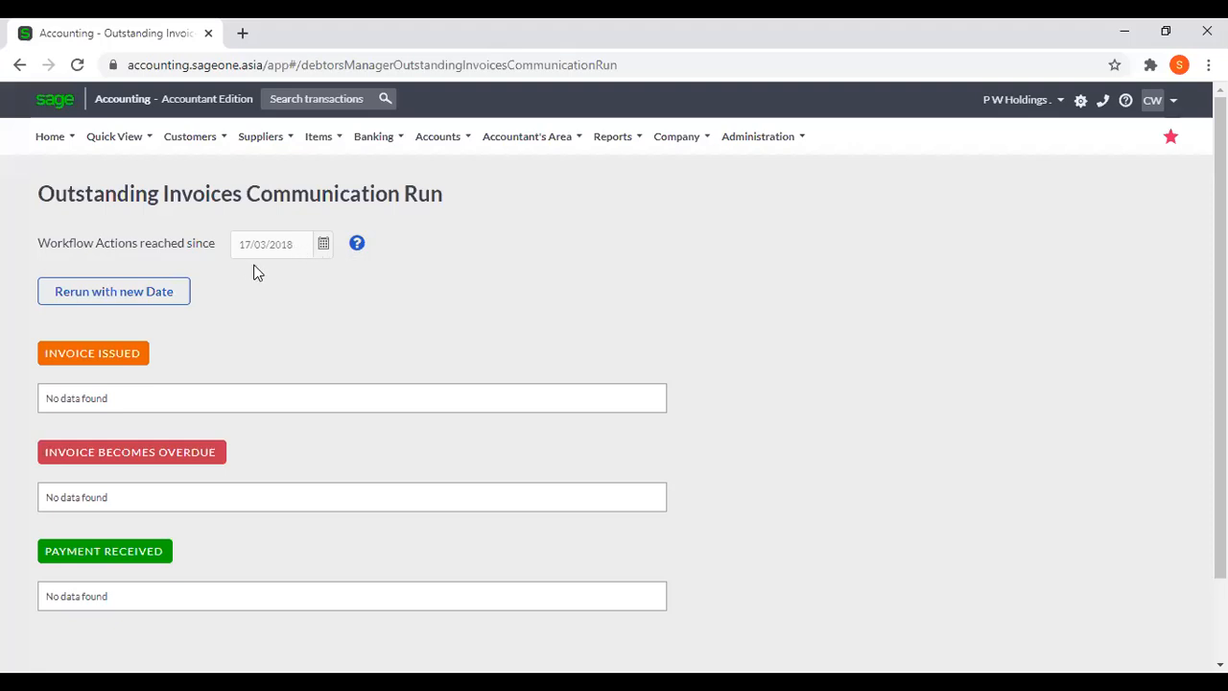
Reload the Outstanding Invoices Communication Run page to reset its date and preview.
mouse_move(198, 363)
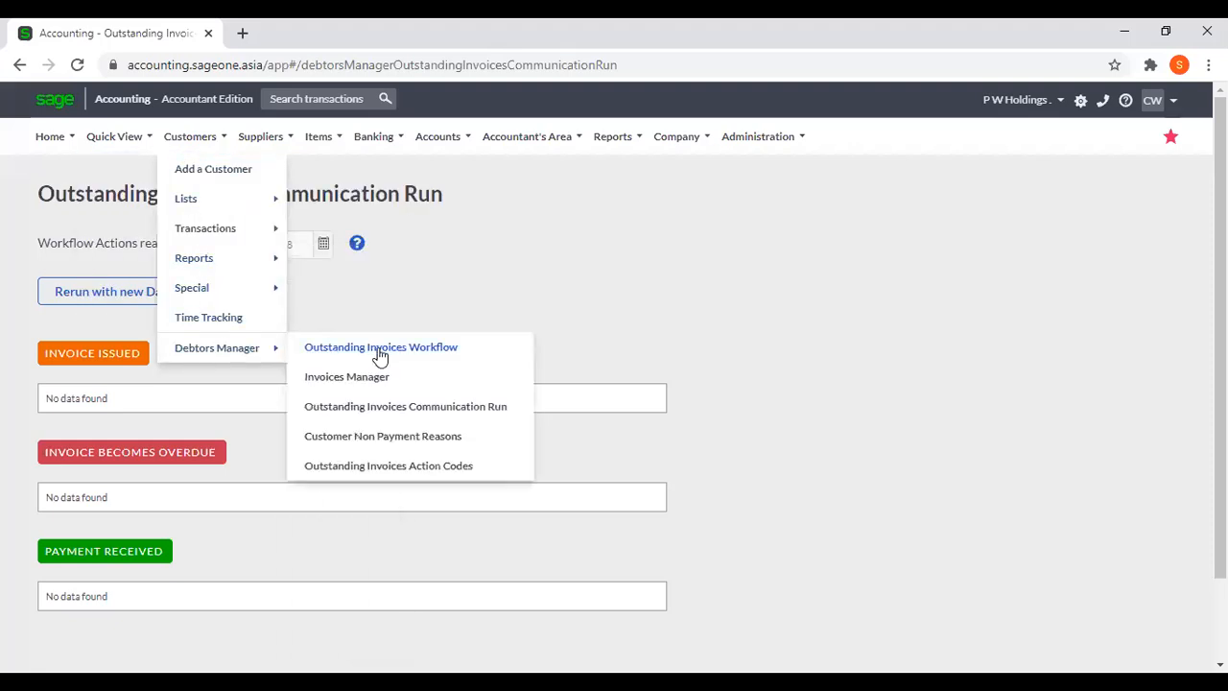
left_click(368, 408)
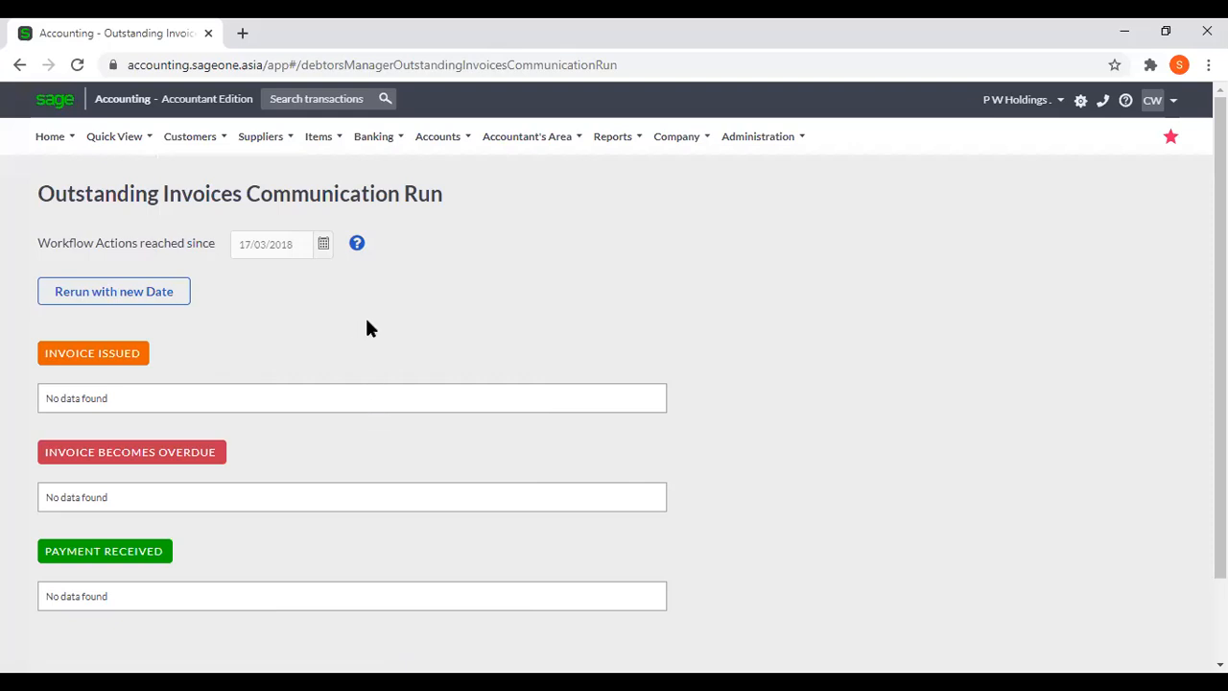
scroll(367, 328, "down", 3)
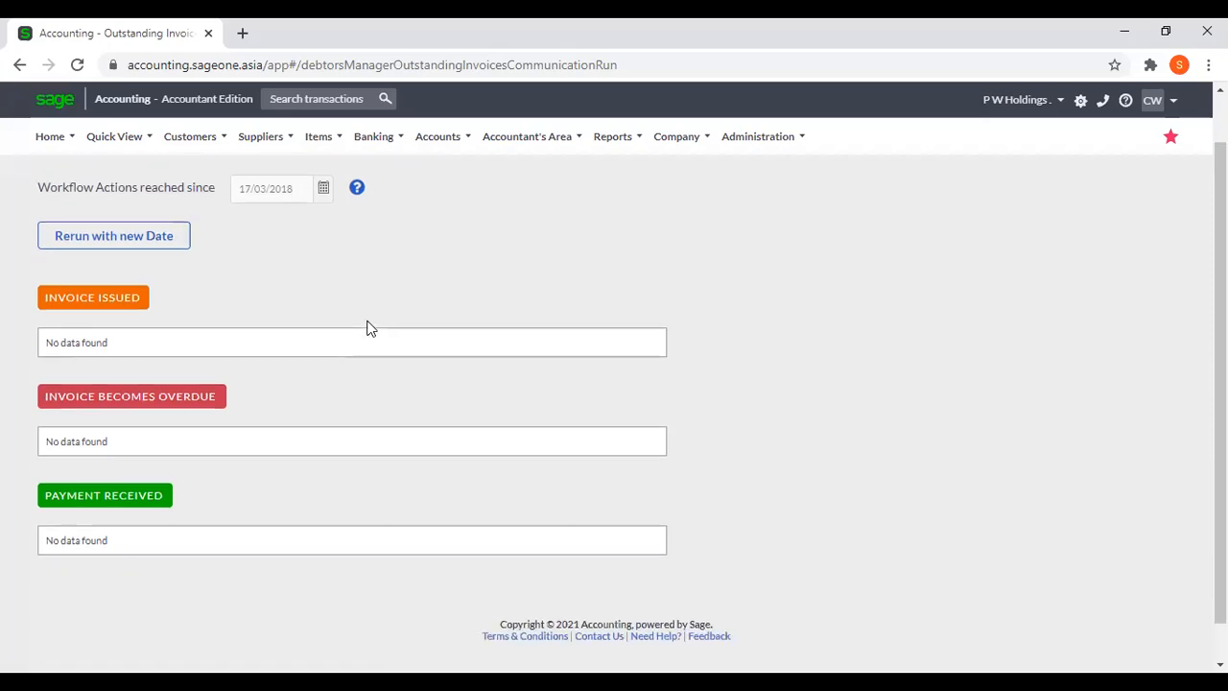
scroll(367, 328, "up", 3)
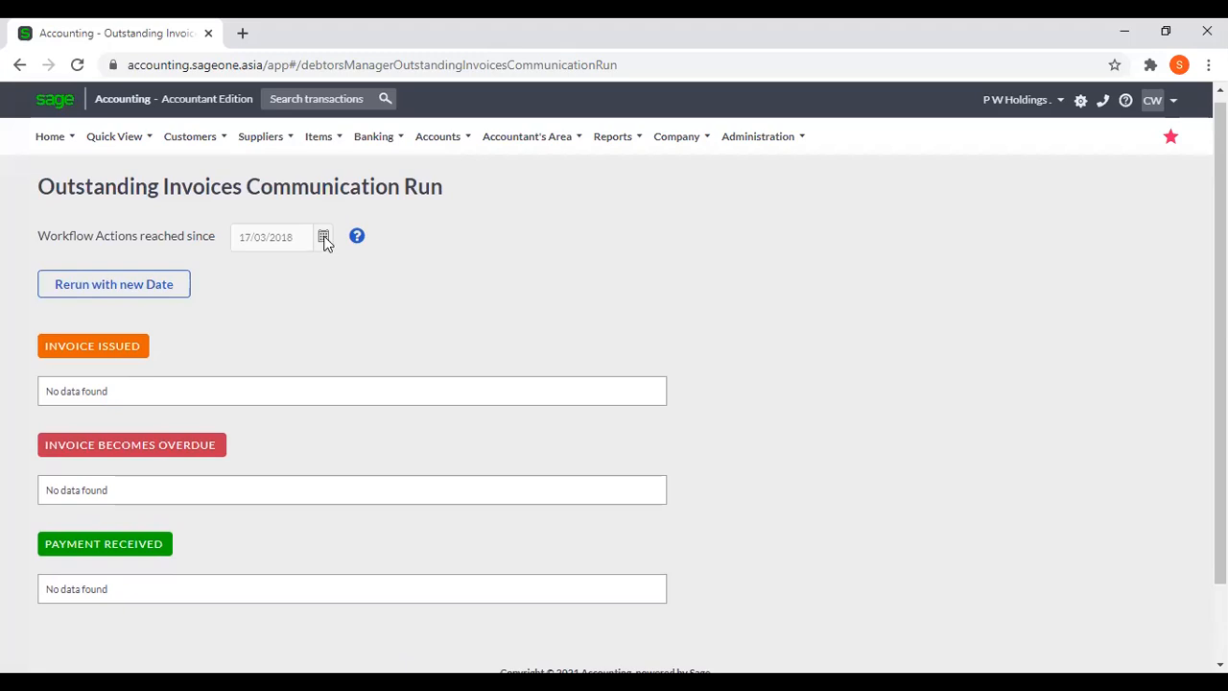
left_click(78, 64)
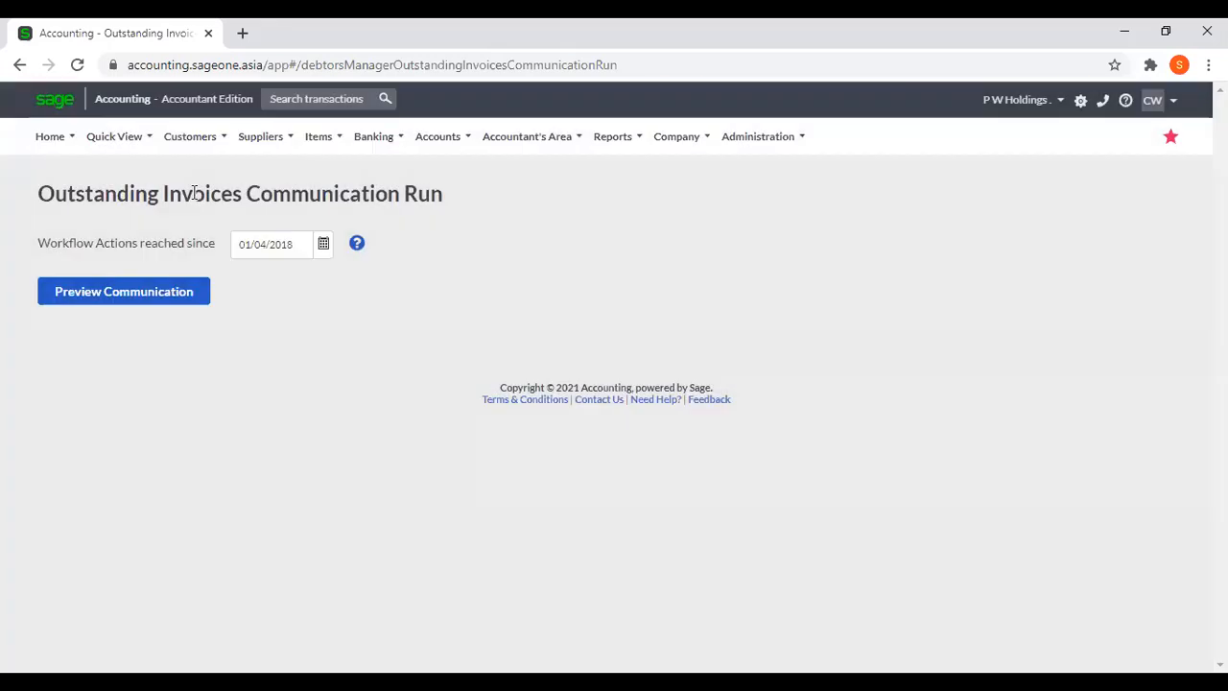
Preview the communications for workflow actions reached since 01/04/2018 and review the qualifying invoices under each workflow stage.
left_click(140, 291)
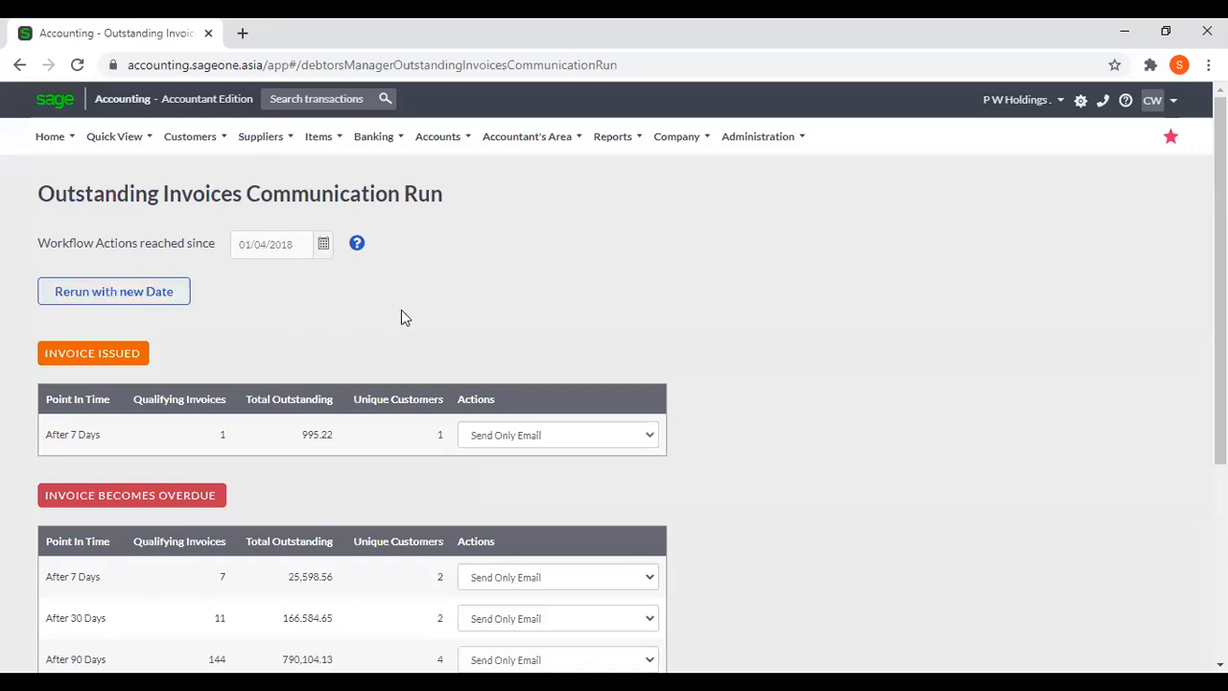
scroll(401, 318, "down", 2)
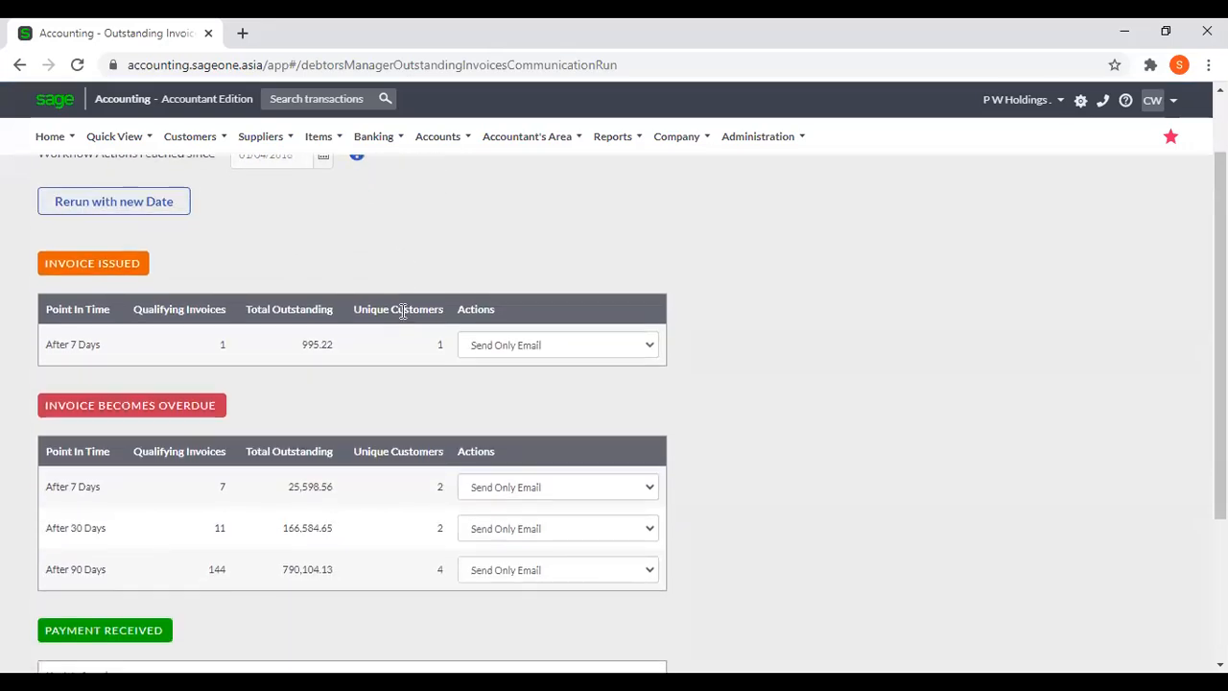
scroll(401, 309, "down", 2)
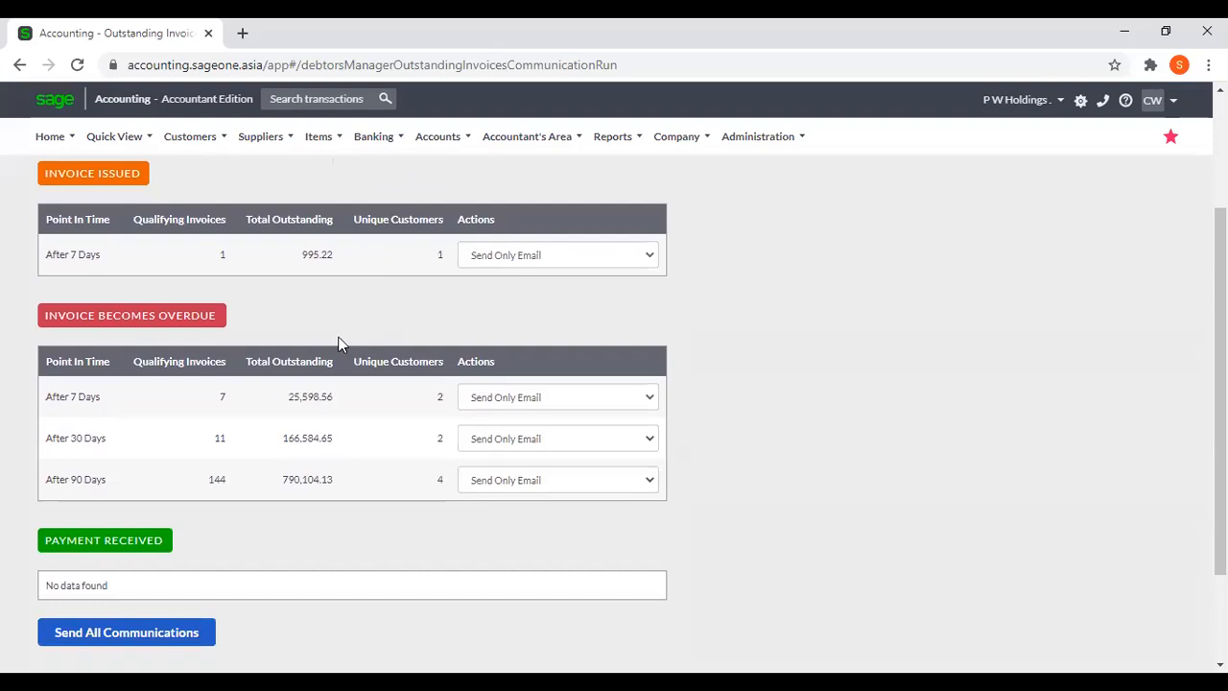
scroll(336, 344, "up", 2)
scroll(337, 343, "up", 2)
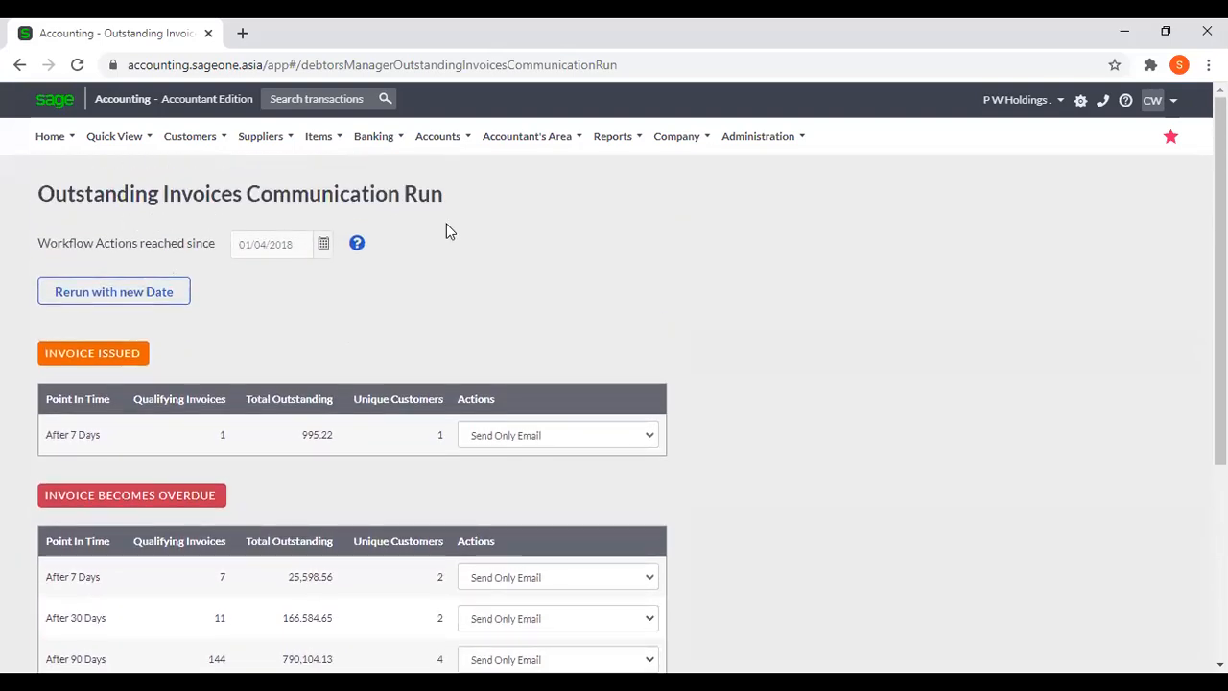
scroll(447, 226, "down", 7)
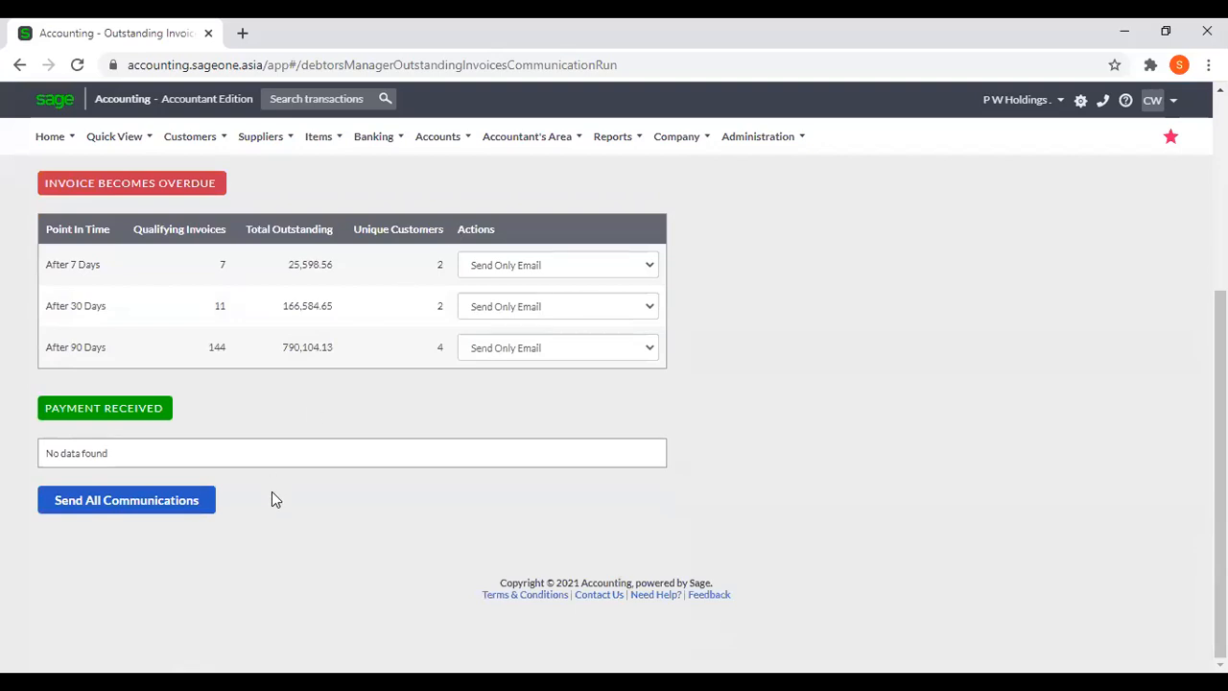
scroll(270, 494, "up", 4)
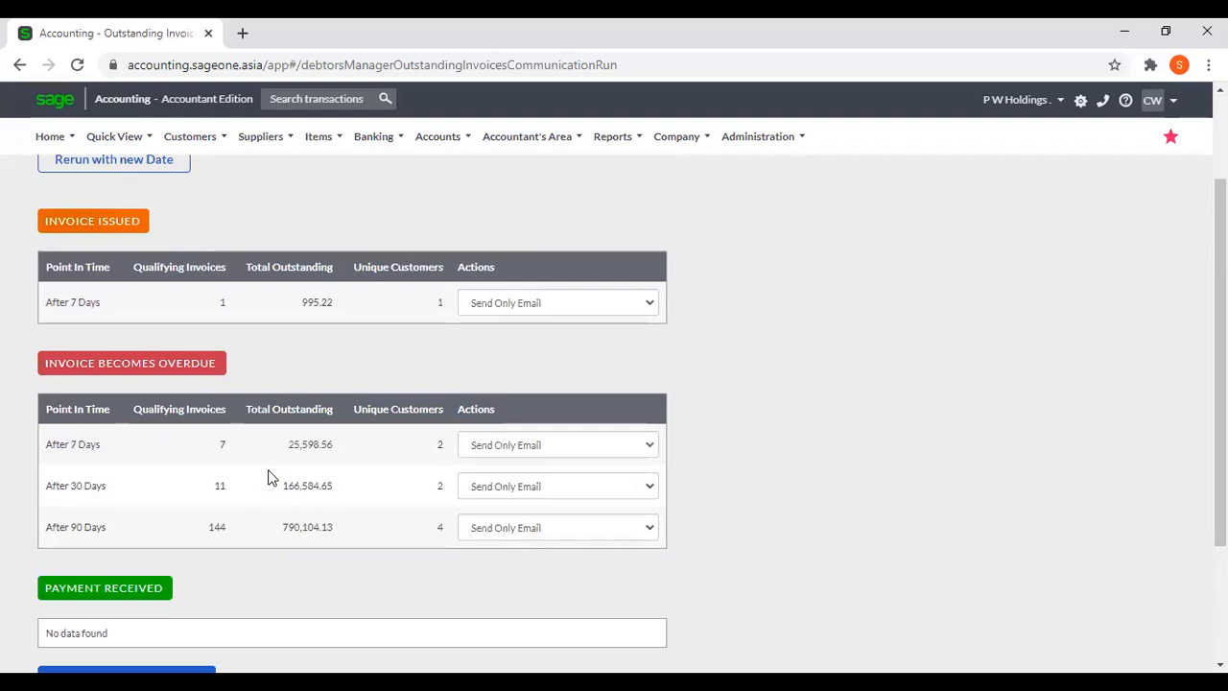
scroll(259, 328, "up", 2)
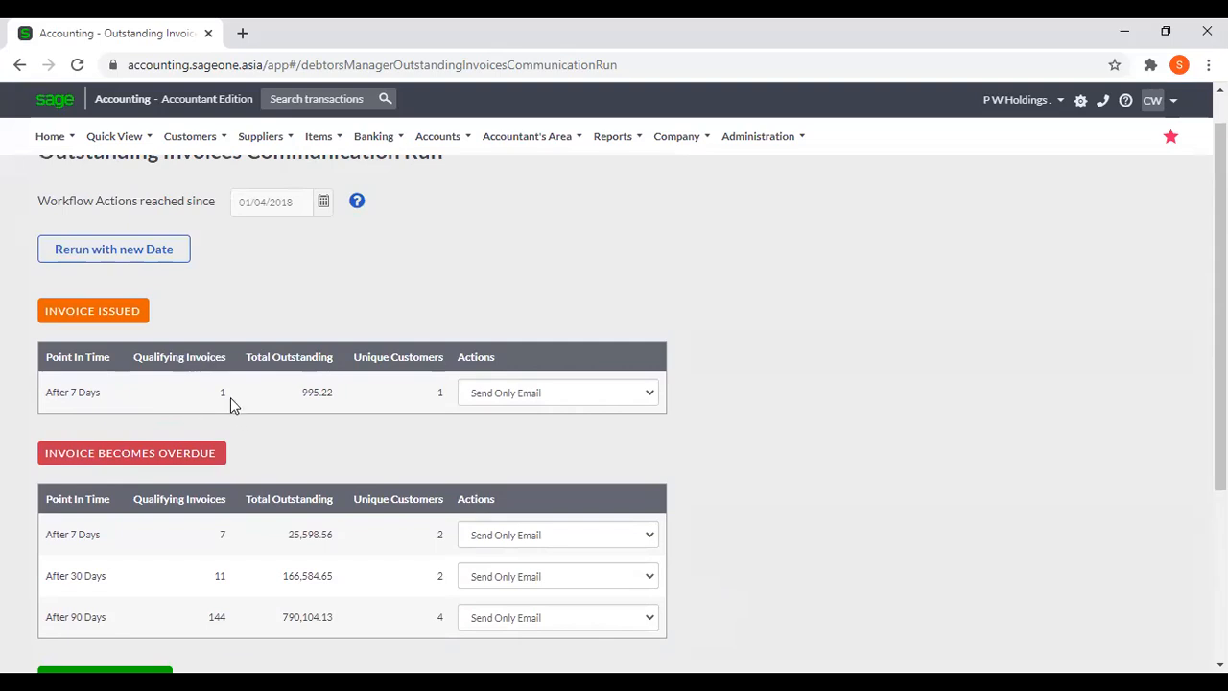
scroll(230, 397, "down", 2)
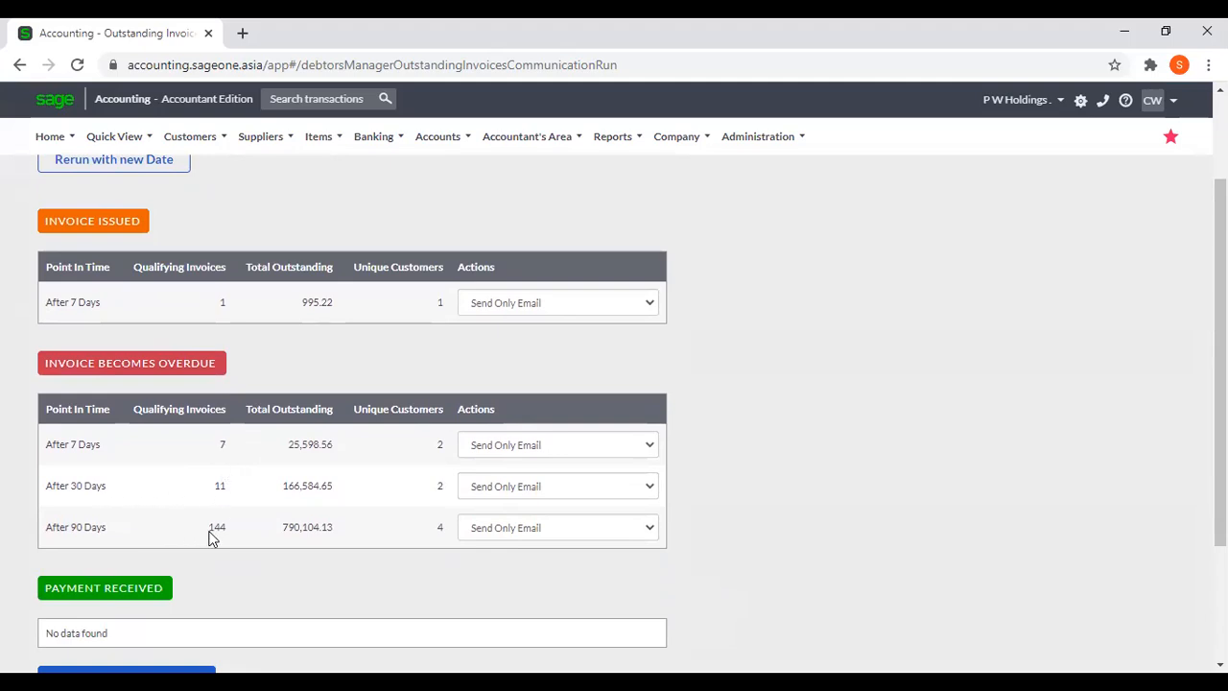
Duplicate the browser tab, view the Outstanding Invoices Workflow in the copy, and close that tab again.
right_click(165, 31)
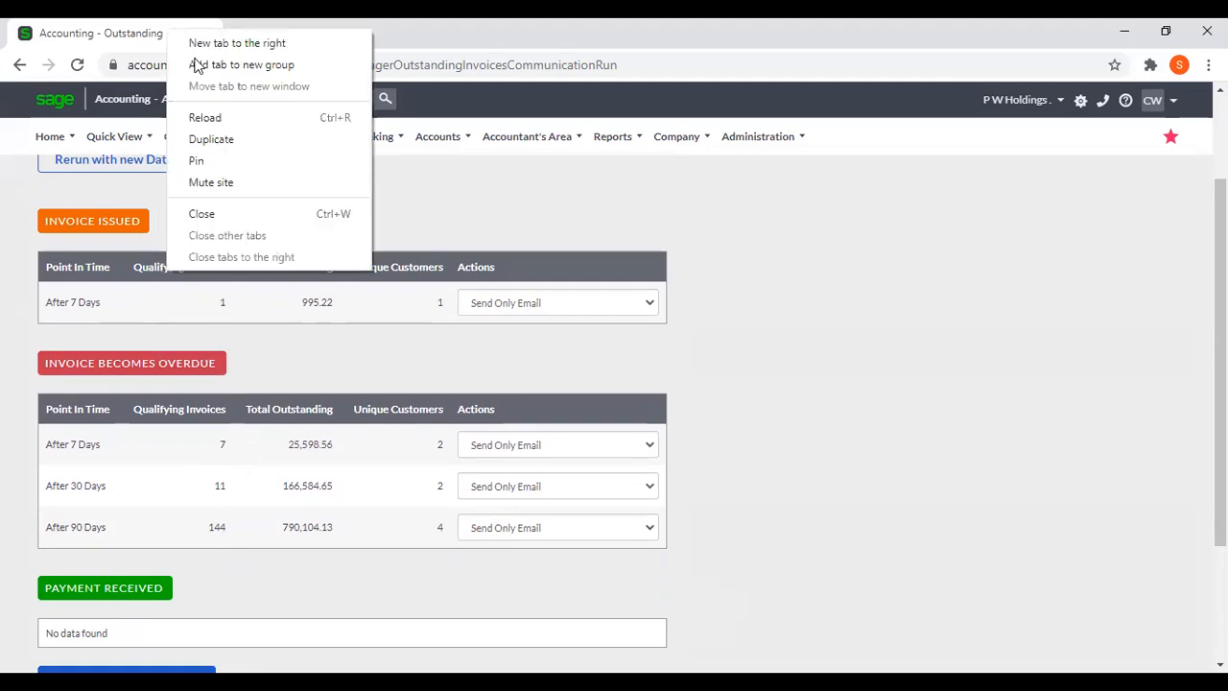
left_click(220, 141)
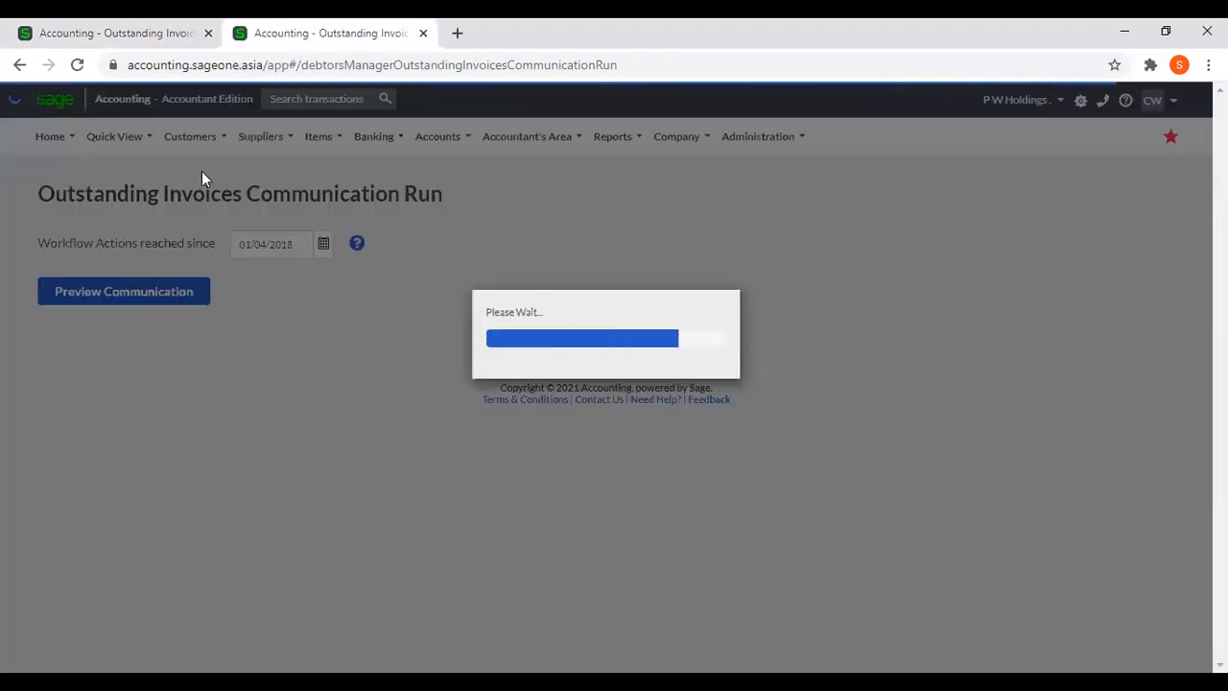
mouse_move(200, 149)
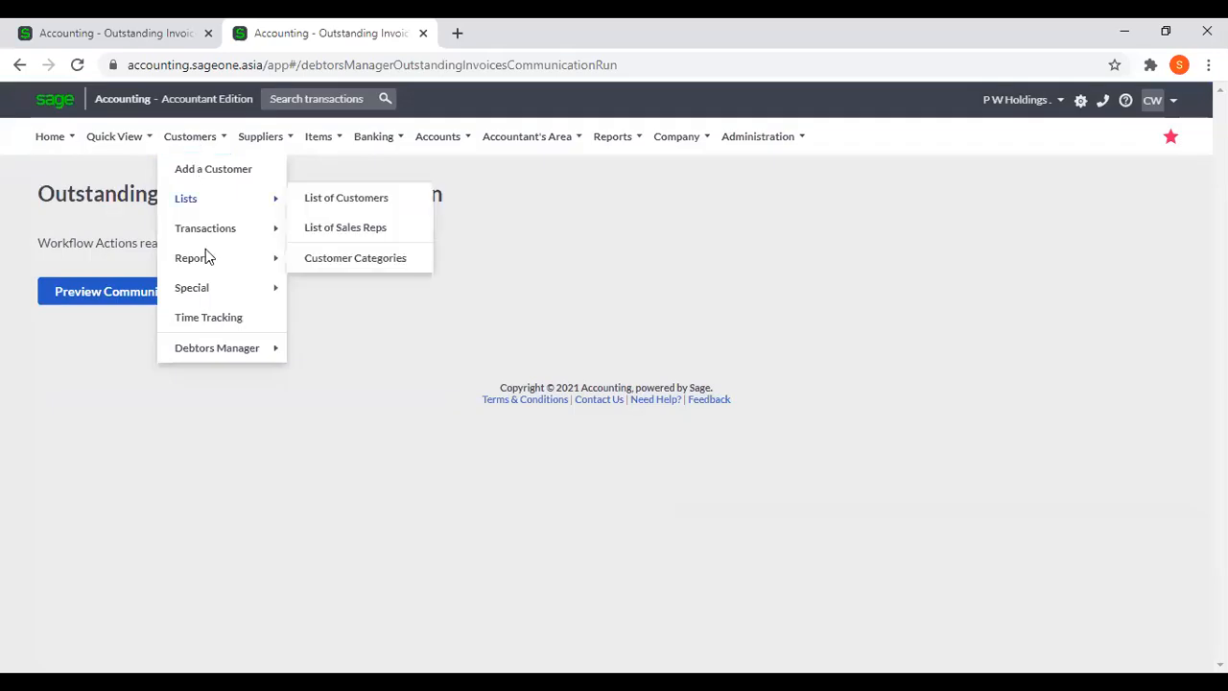
mouse_move(219, 352)
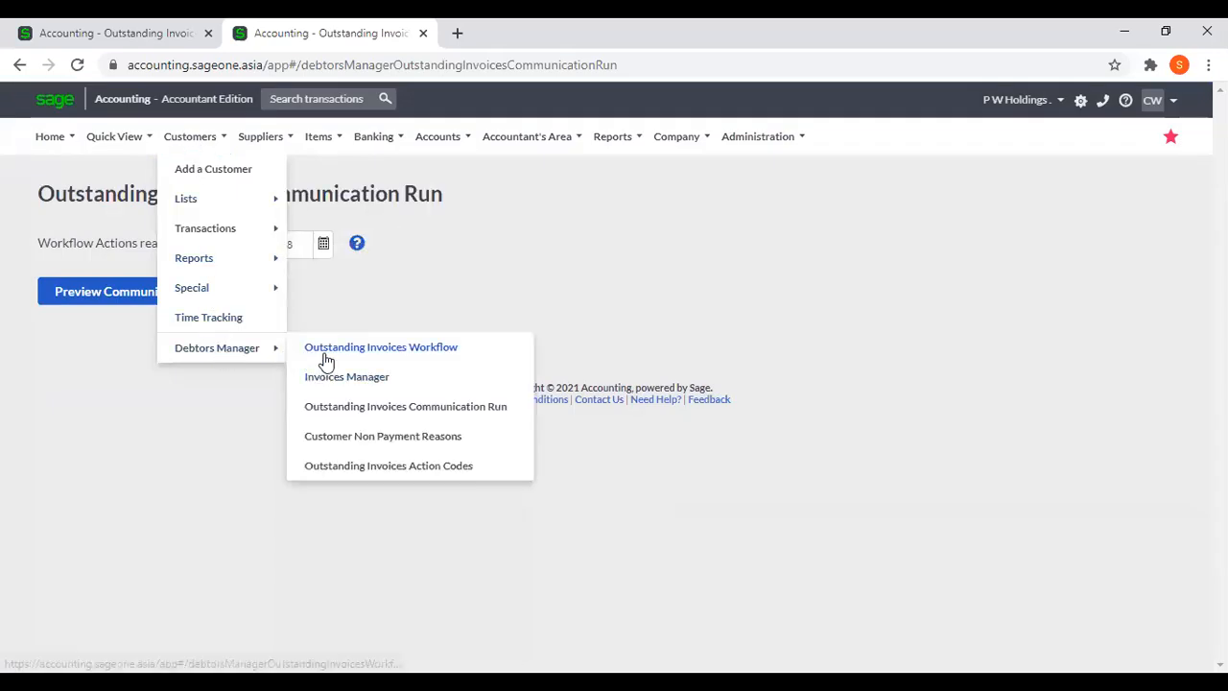
left_click(323, 351)
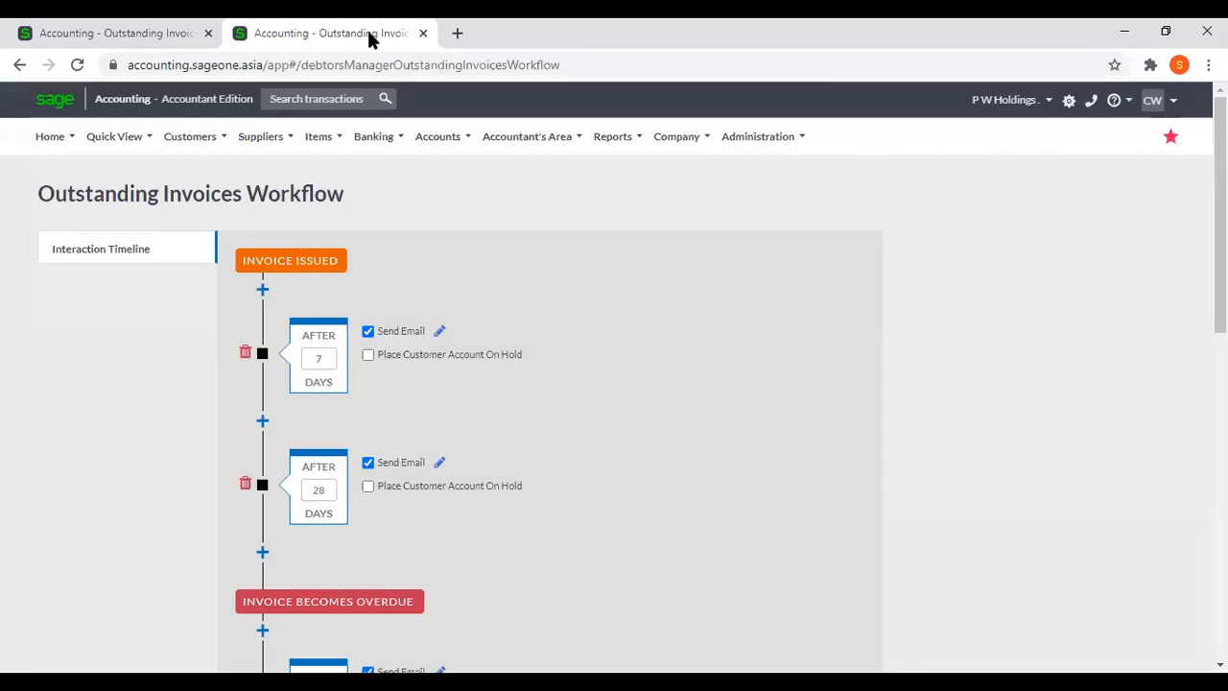
key("ctrl+w")
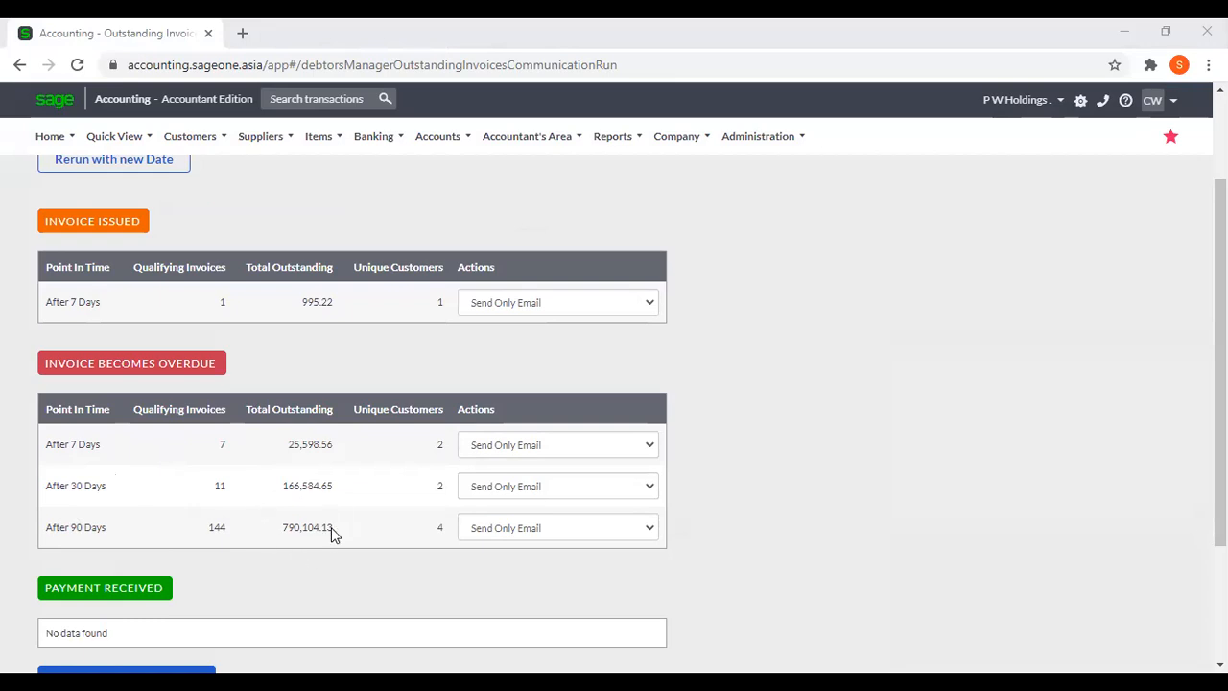
Review the communication preview's invoice issued, invoice becomes overdue and payment received sections, including the option to send all communications.
scroll(845, 507, "down", 2)
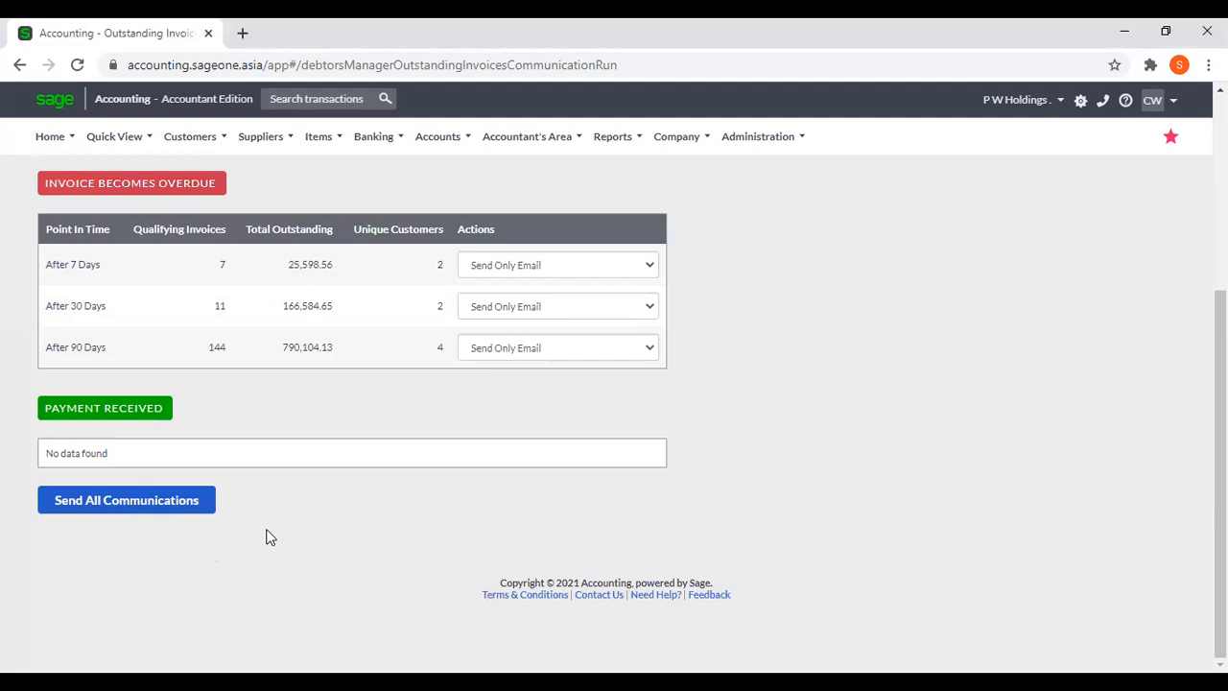
scroll(269, 537, "up", 1)
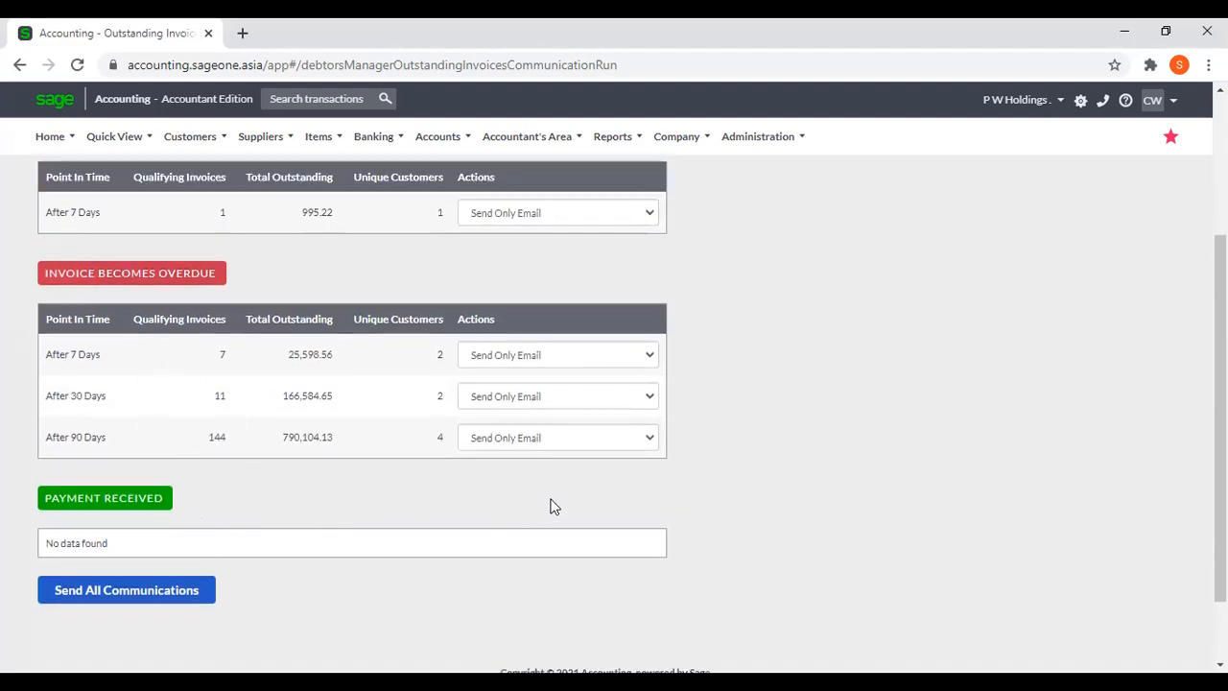
scroll(739, 506, "up", 1)
scroll(739, 505, "up", 1)
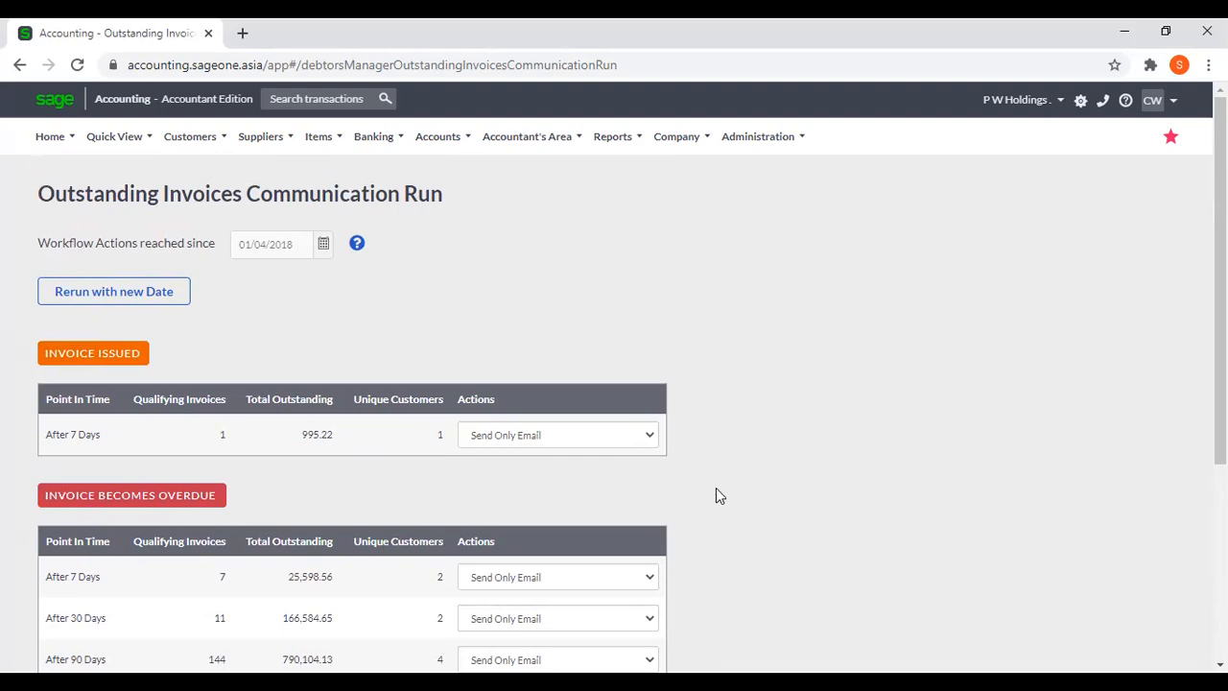
scroll(740, 487, "down", 3)
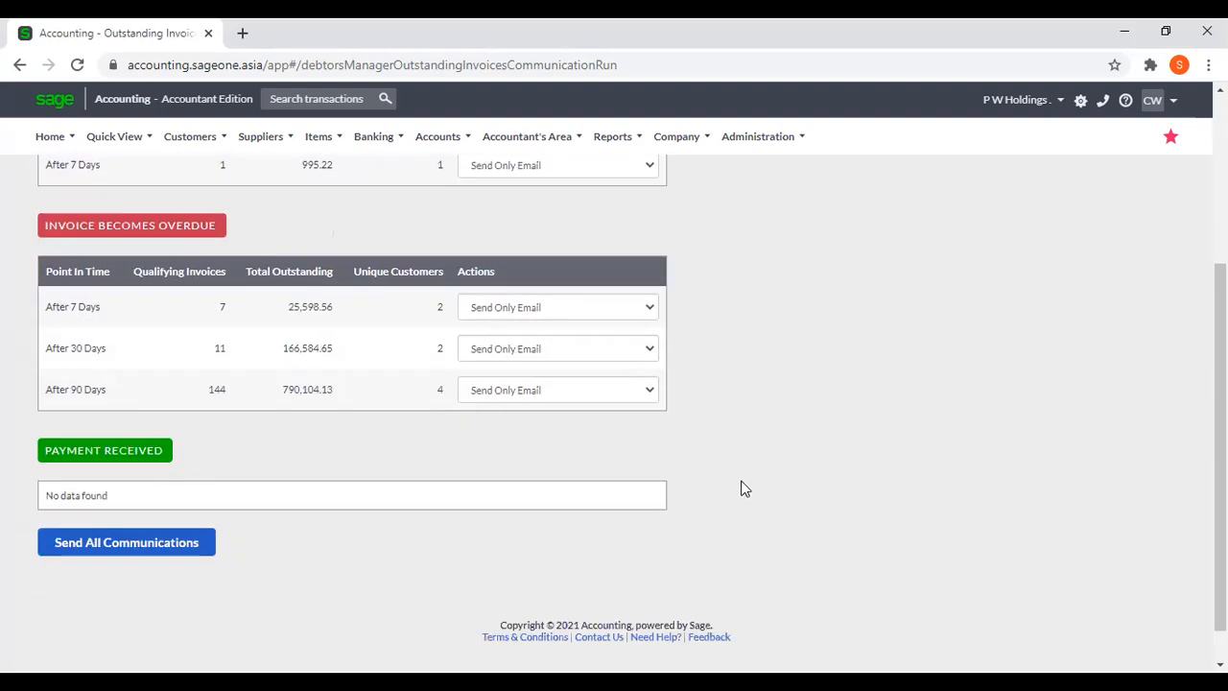
scroll(746, 488, "up", 1)
scroll(746, 489, "up", 2)
Open the Debtors Manager's Customer Non Payment Reasons list.
left_click(203, 142)
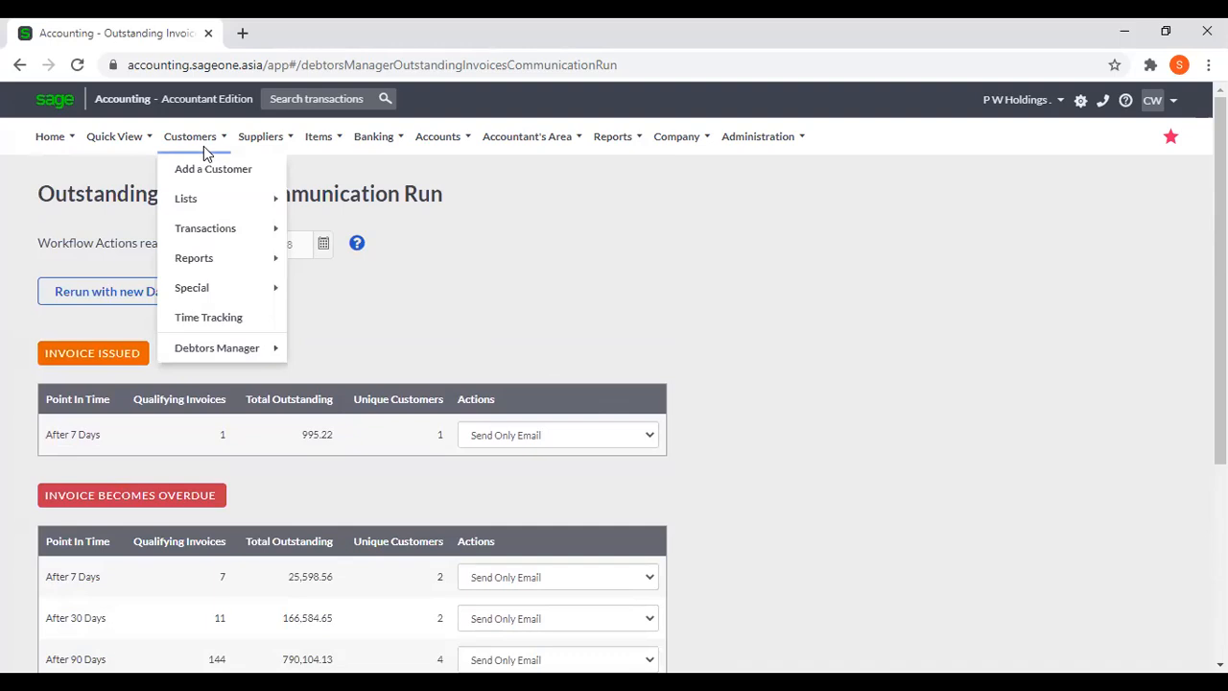
mouse_move(202, 355)
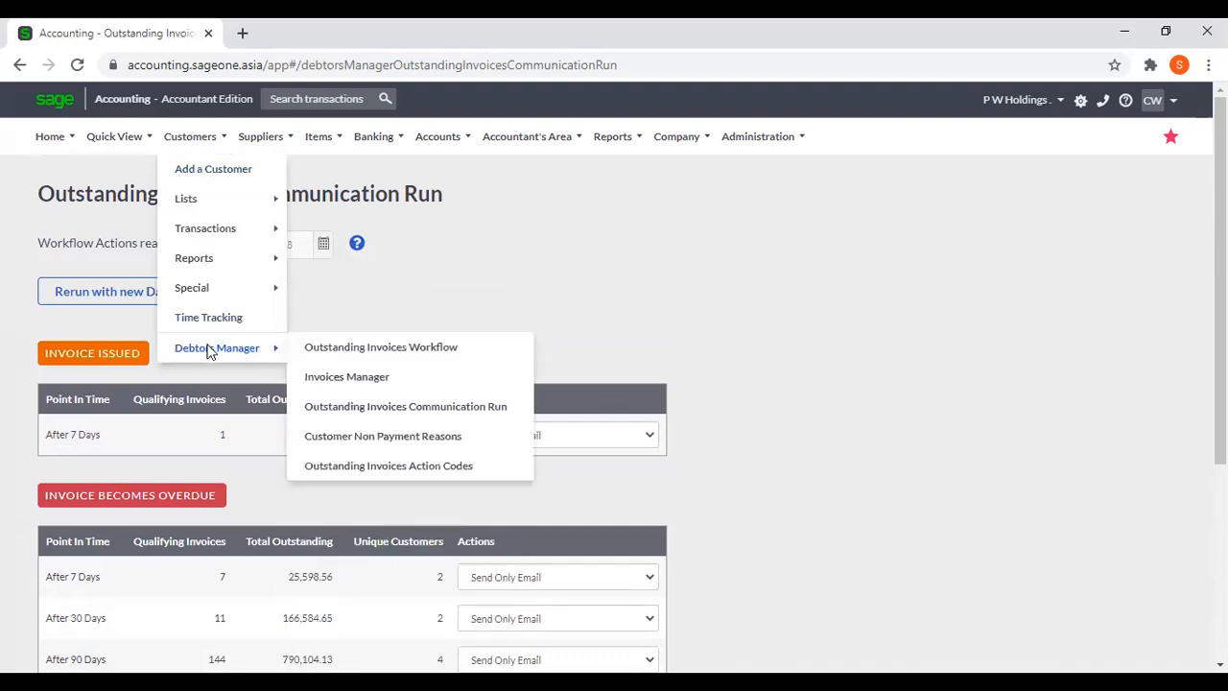
mouse_move(190, 138)
left_click(448, 438)
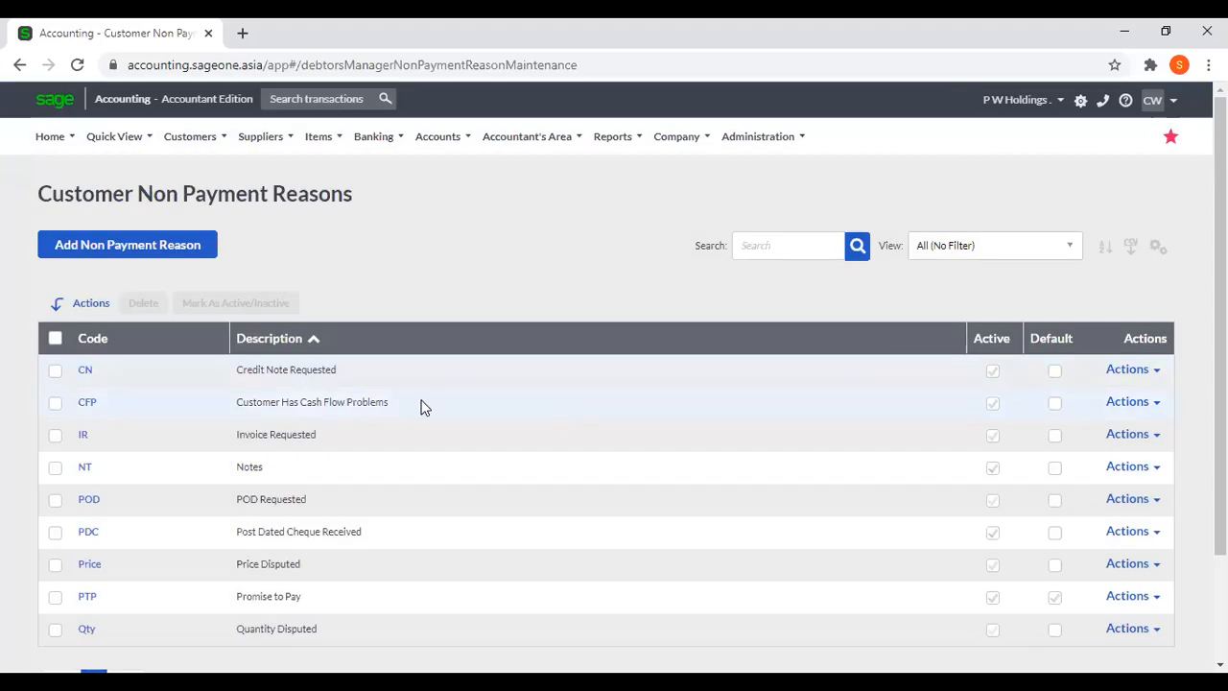
View the blank form for a new non payment reason and the existing Credit Note Requested reason, returning to the list without saving.
left_click(133, 240)
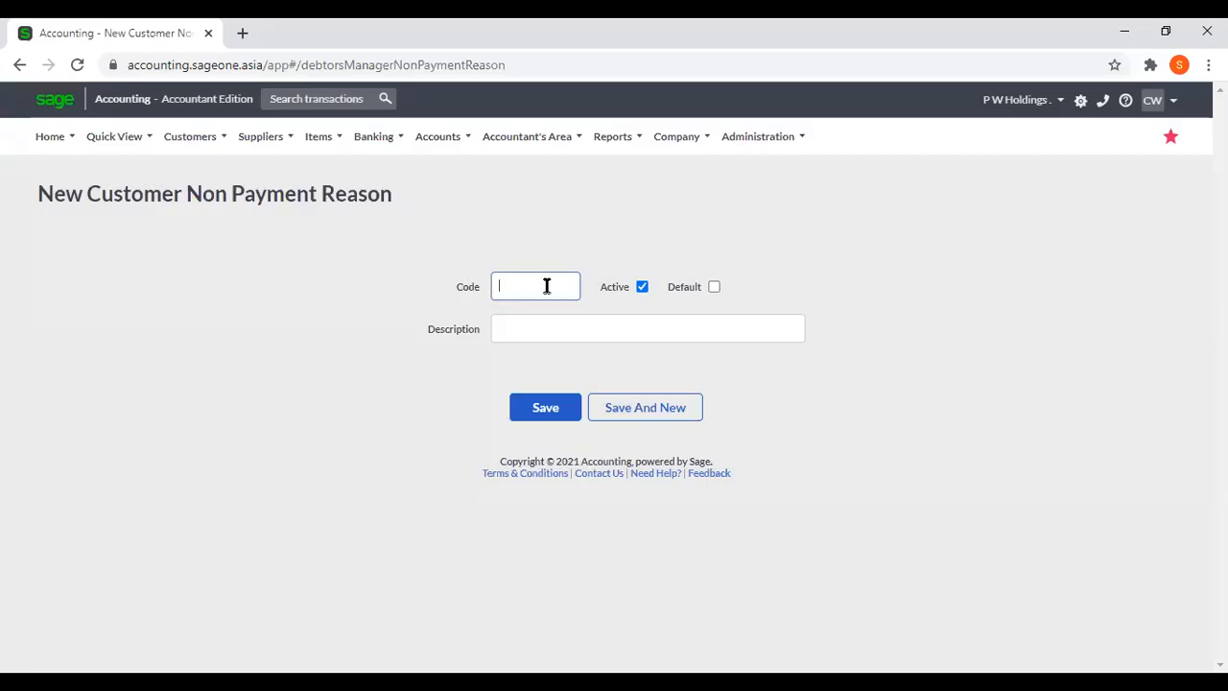
left_click(526, 336)
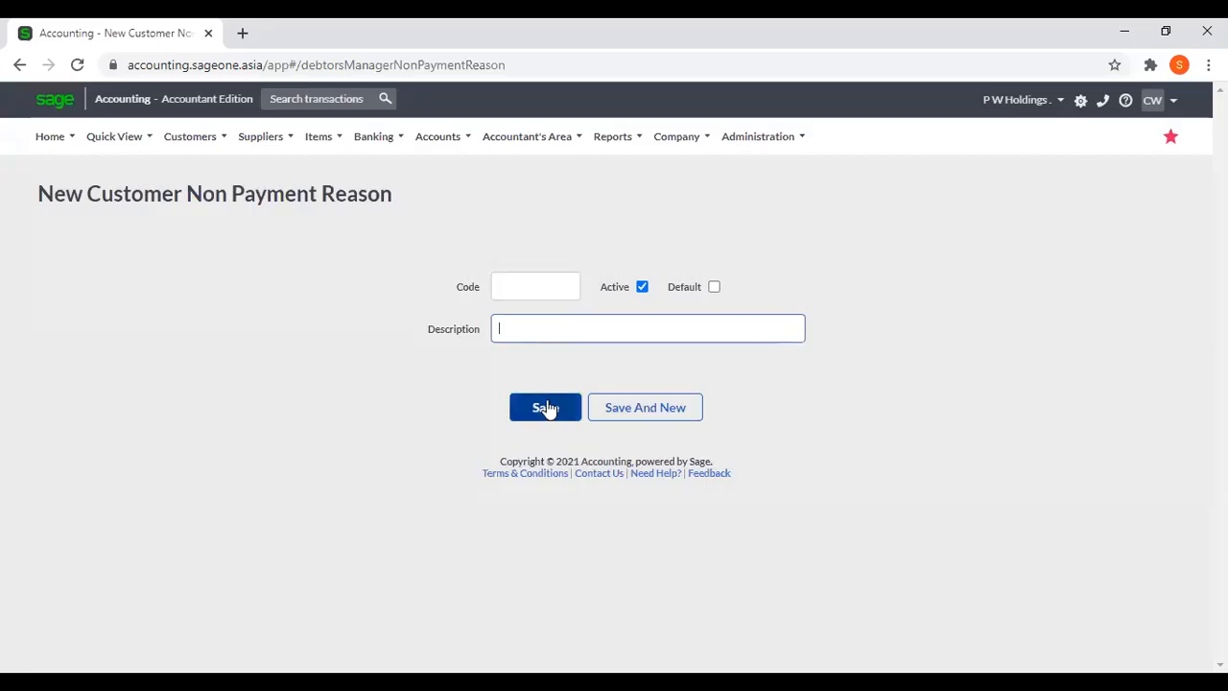
left_click(19, 64)
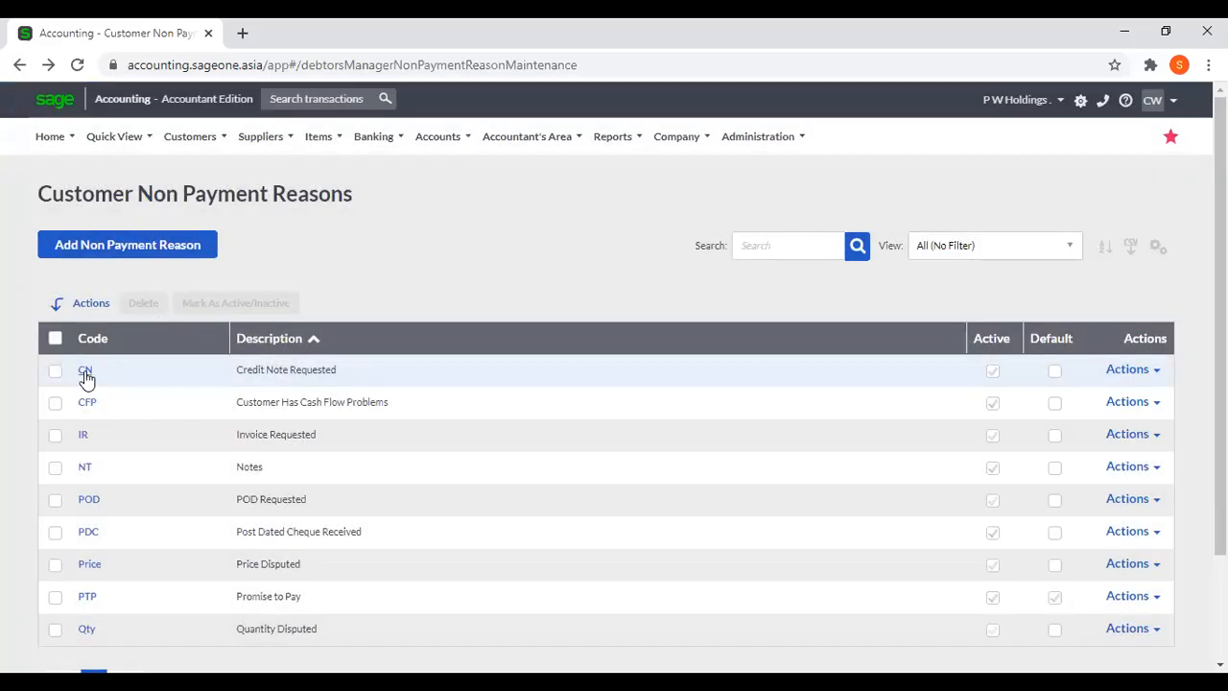
left_click(85, 371)
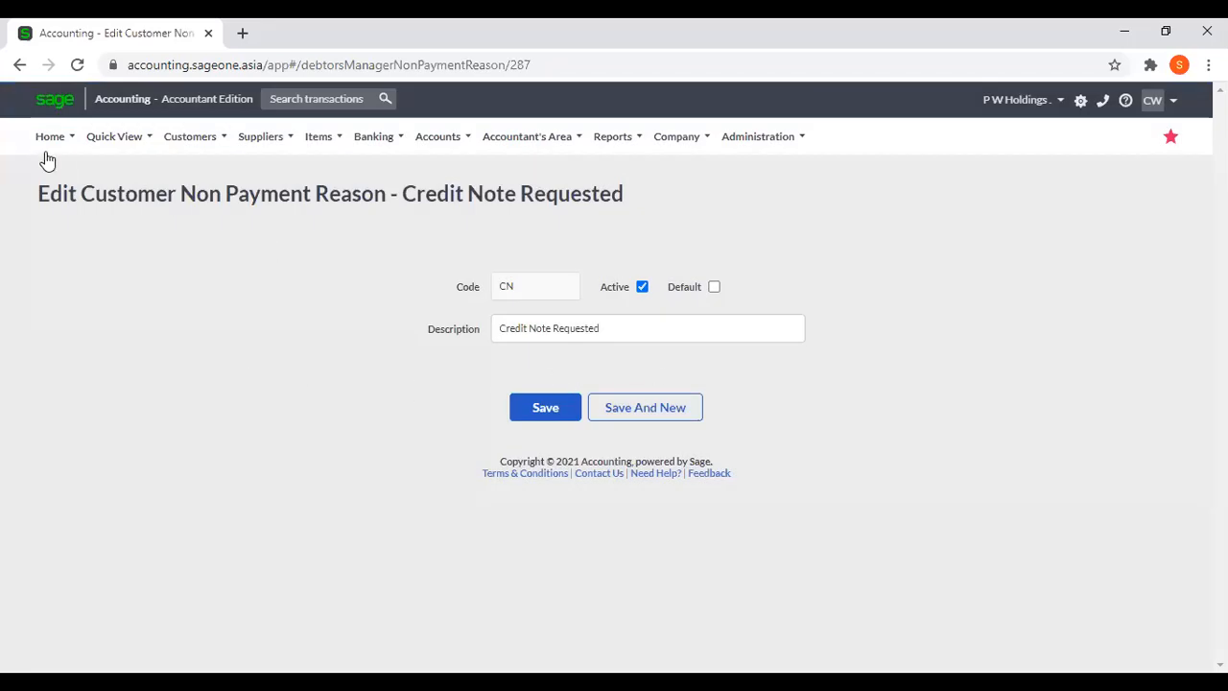
left_click(20, 64)
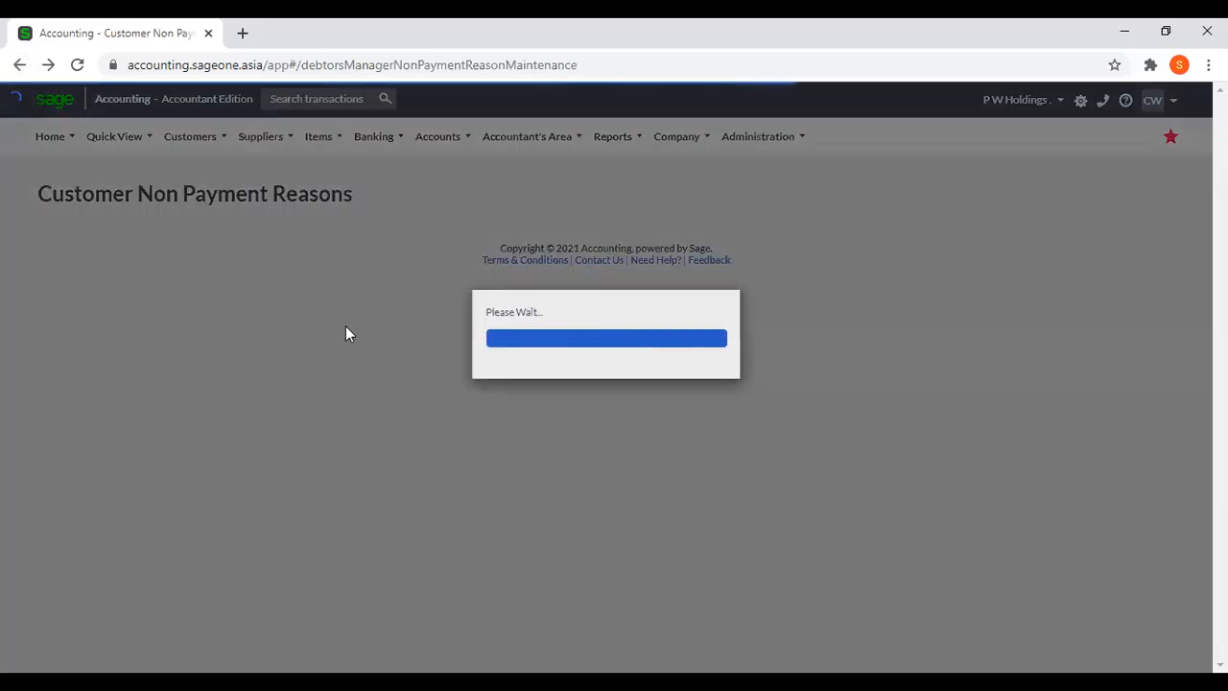
Look through the list of customer non payment reasons and open the blank form for adding a new one.
scroll(327, 336, "down", 2)
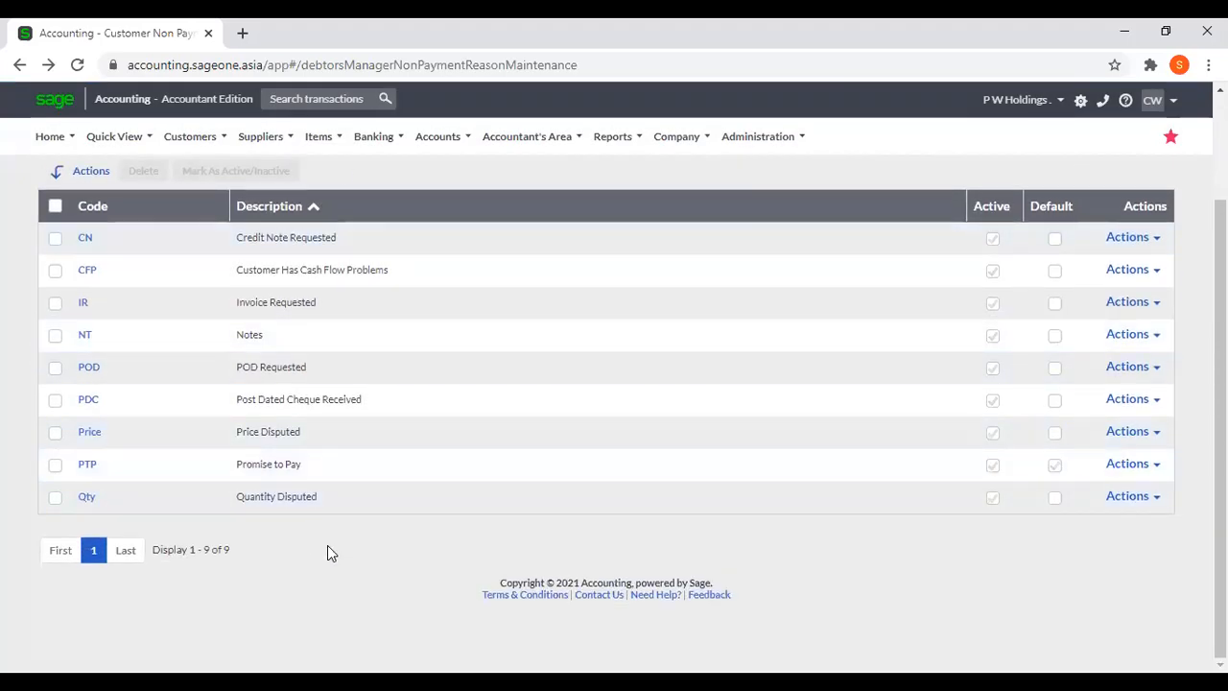
scroll(429, 509, "up", 1)
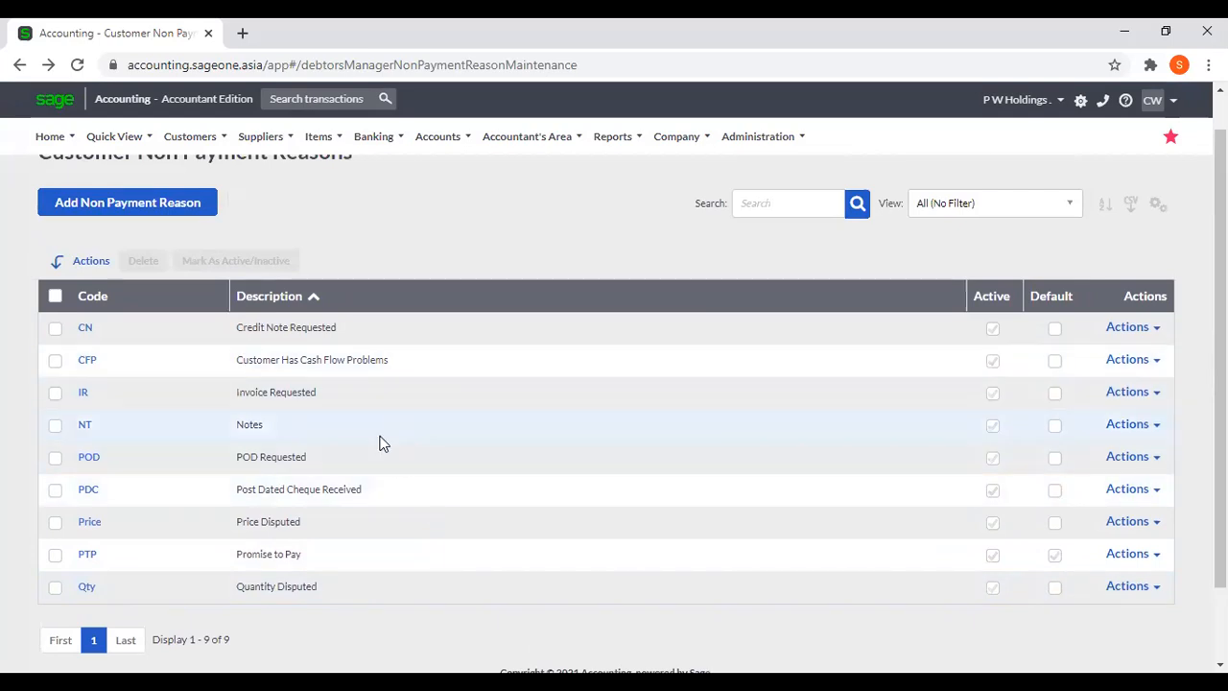
scroll(376, 443, "up", 1)
scroll(376, 443, "down", 1)
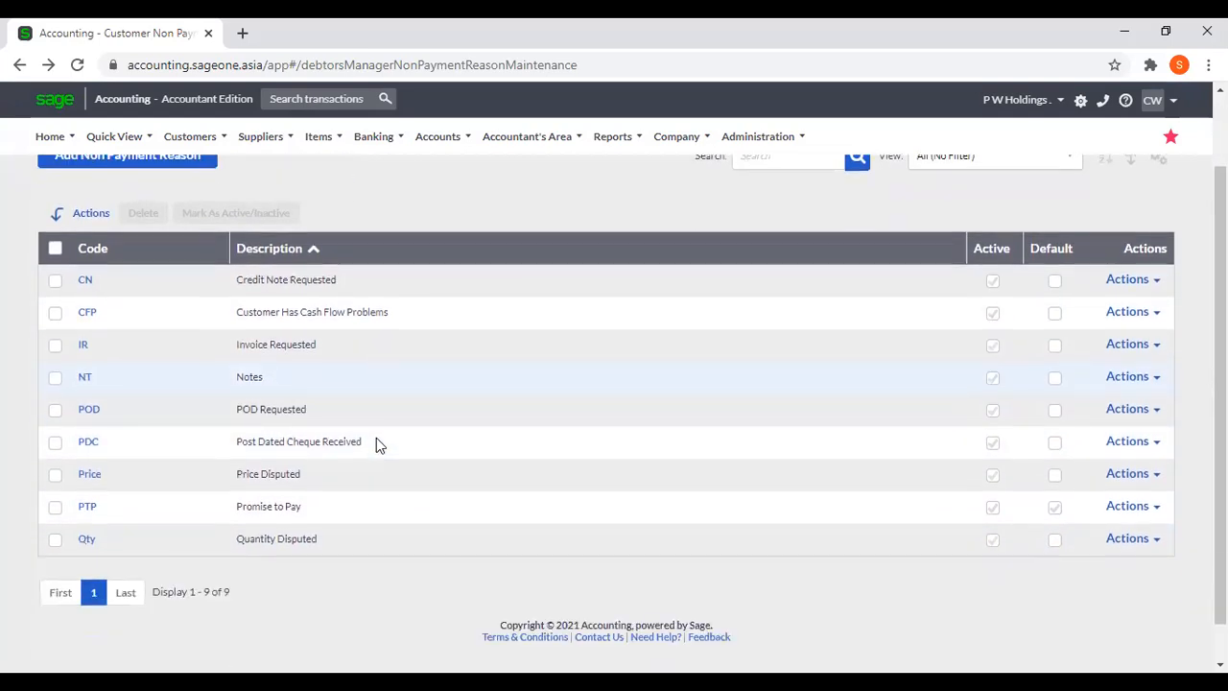
scroll(376, 443, "up", 1)
left_click(165, 250)
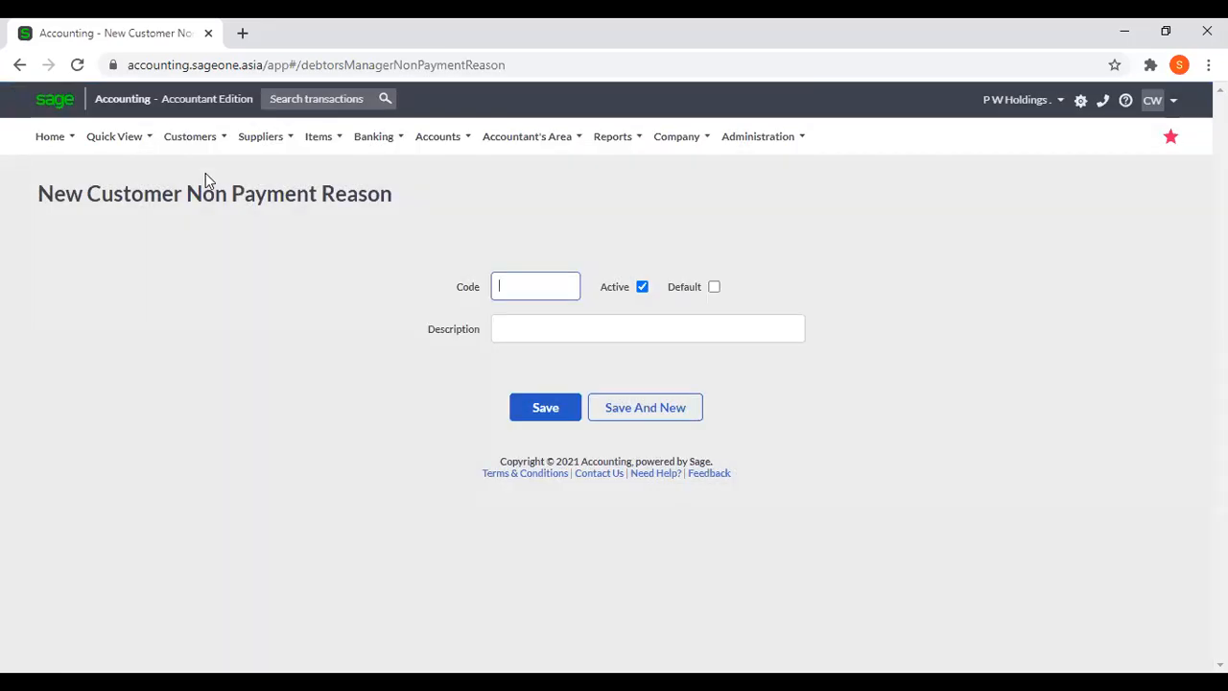
Open the Debtors Manager's Outstanding Invoice Action Codes list and look through its codes.
left_click(186, 140)
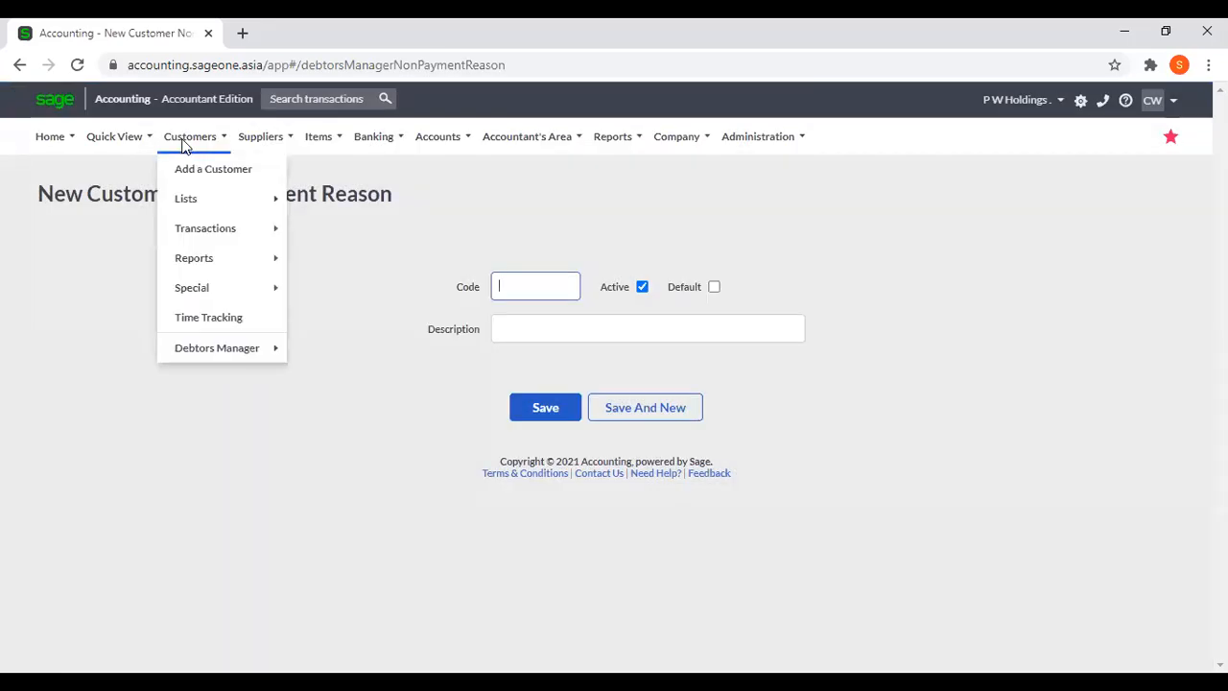
mouse_move(217, 348)
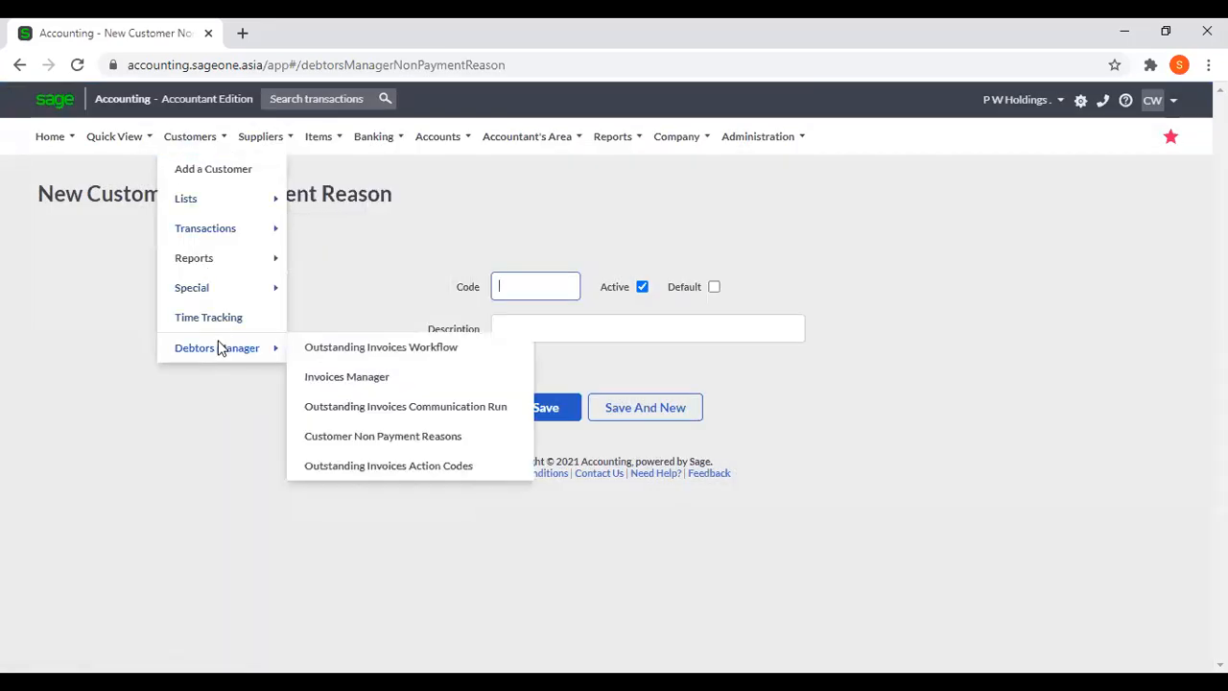
left_click(328, 469)
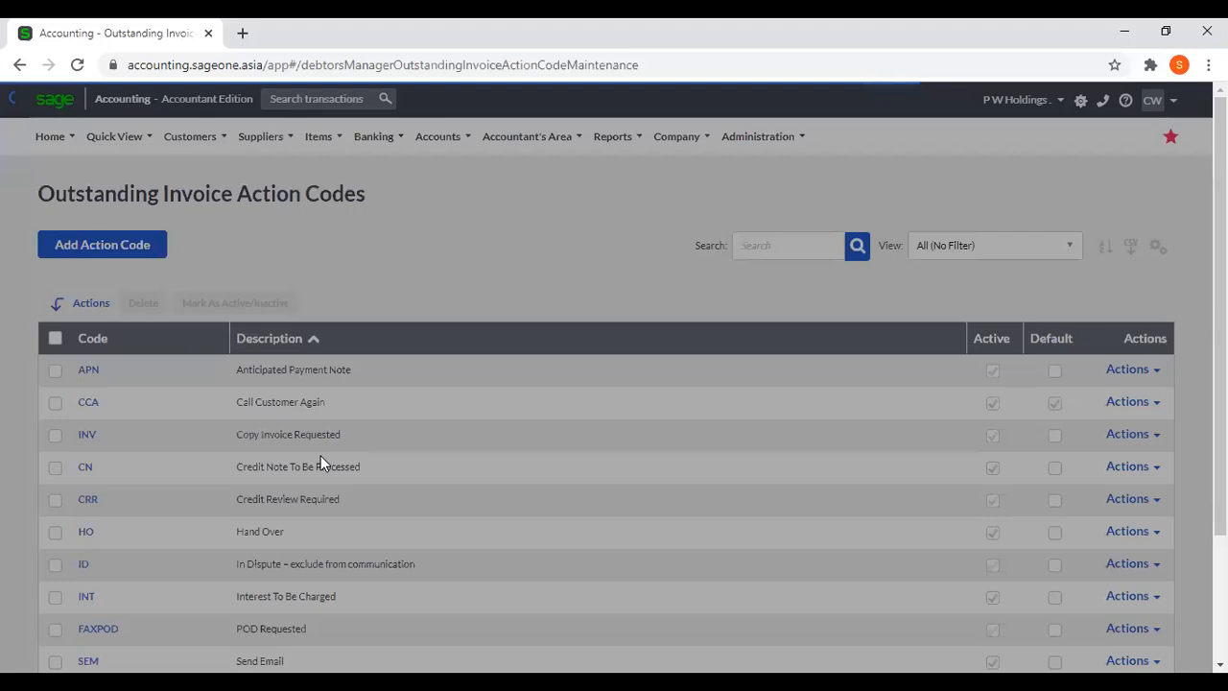
scroll(266, 414, "down", 1)
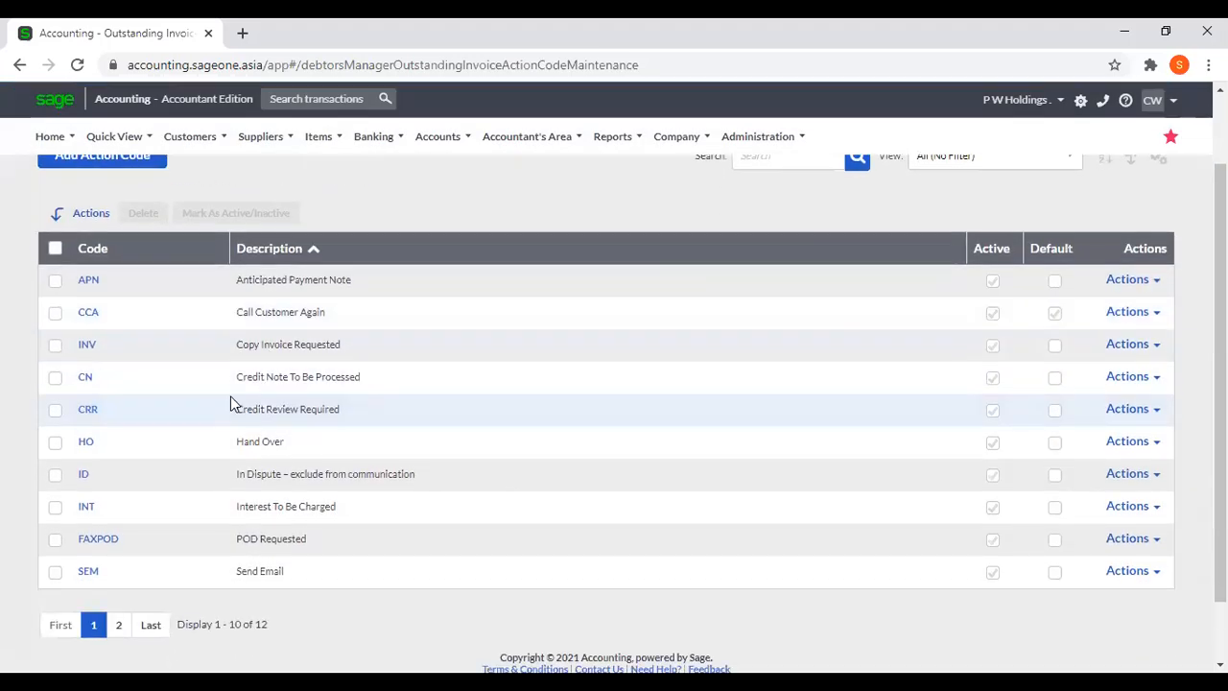
scroll(207, 401, "up", 1)
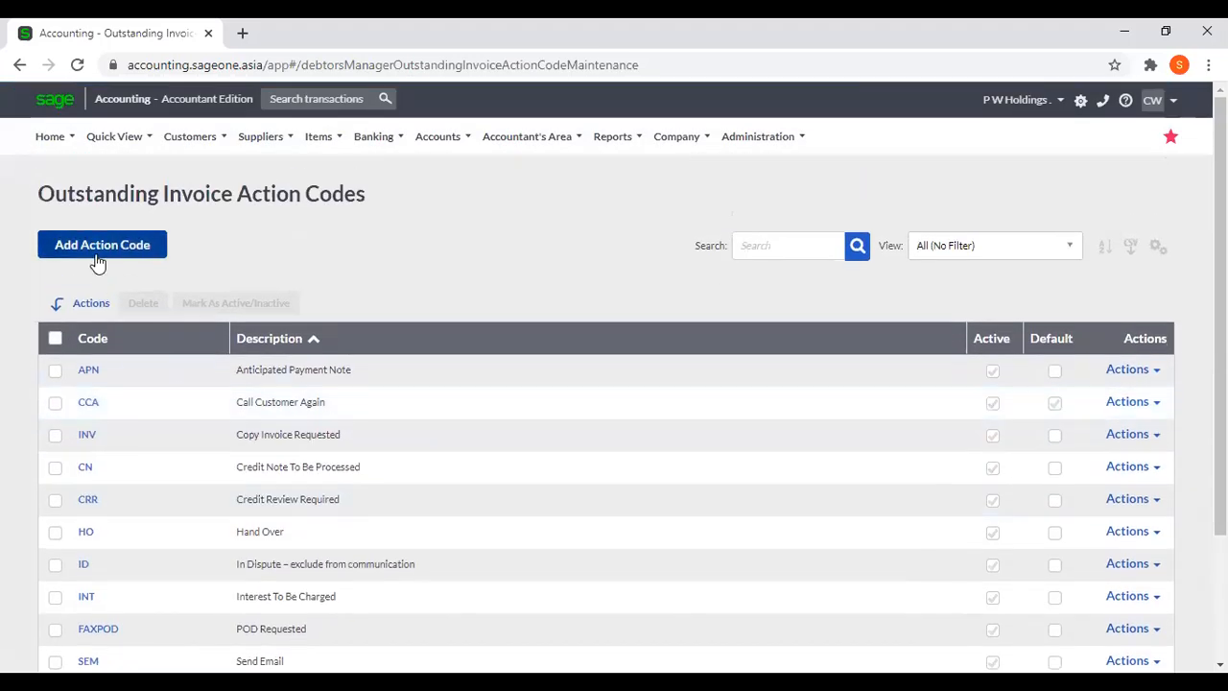
View the blank form for a new action code and the existing APN code, returning to the list without saving.
left_click(98, 259)
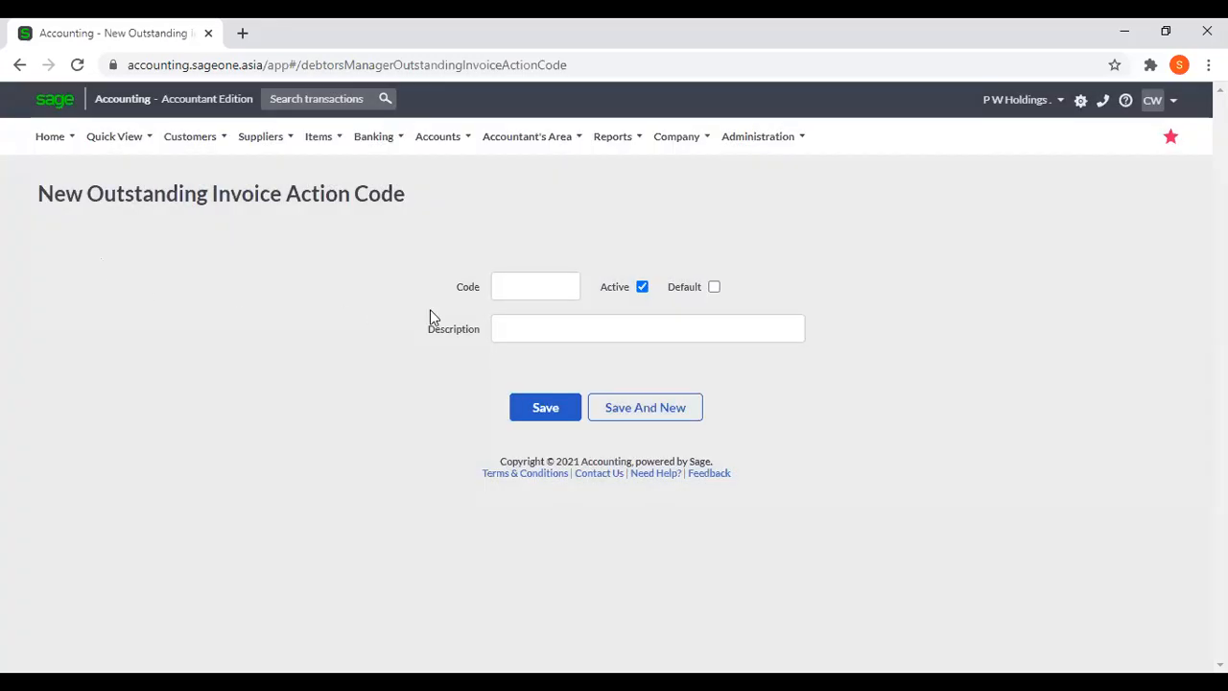
left_click(21, 65)
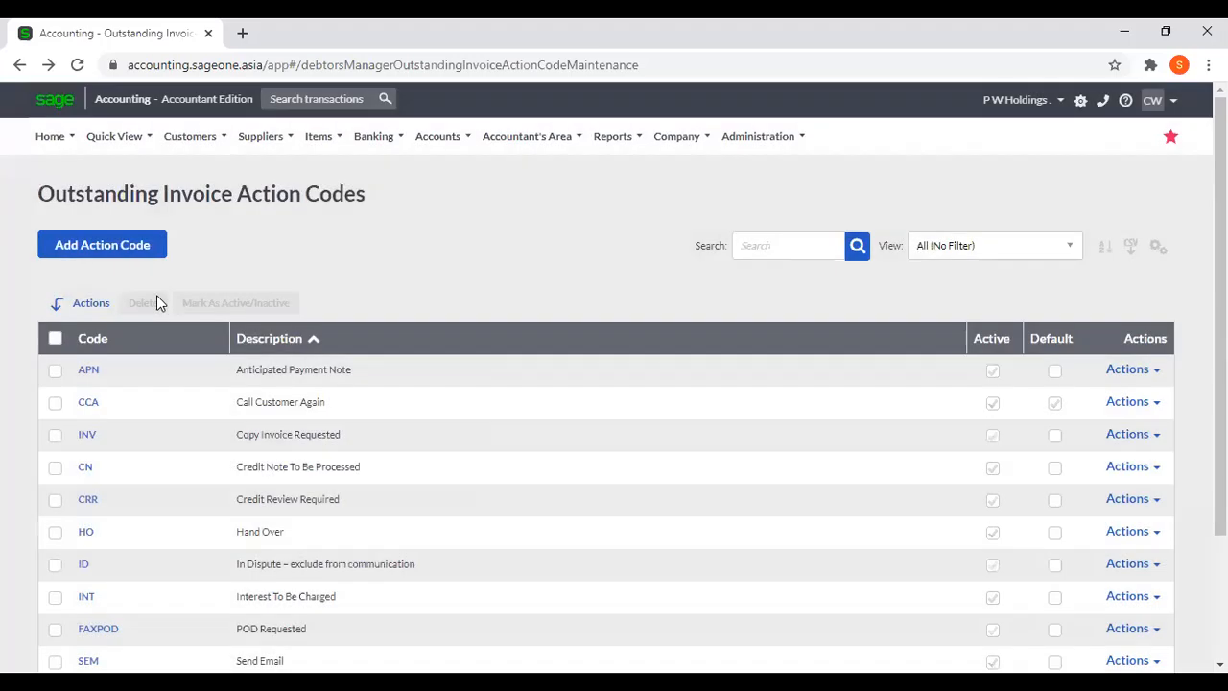
left_click(89, 371)
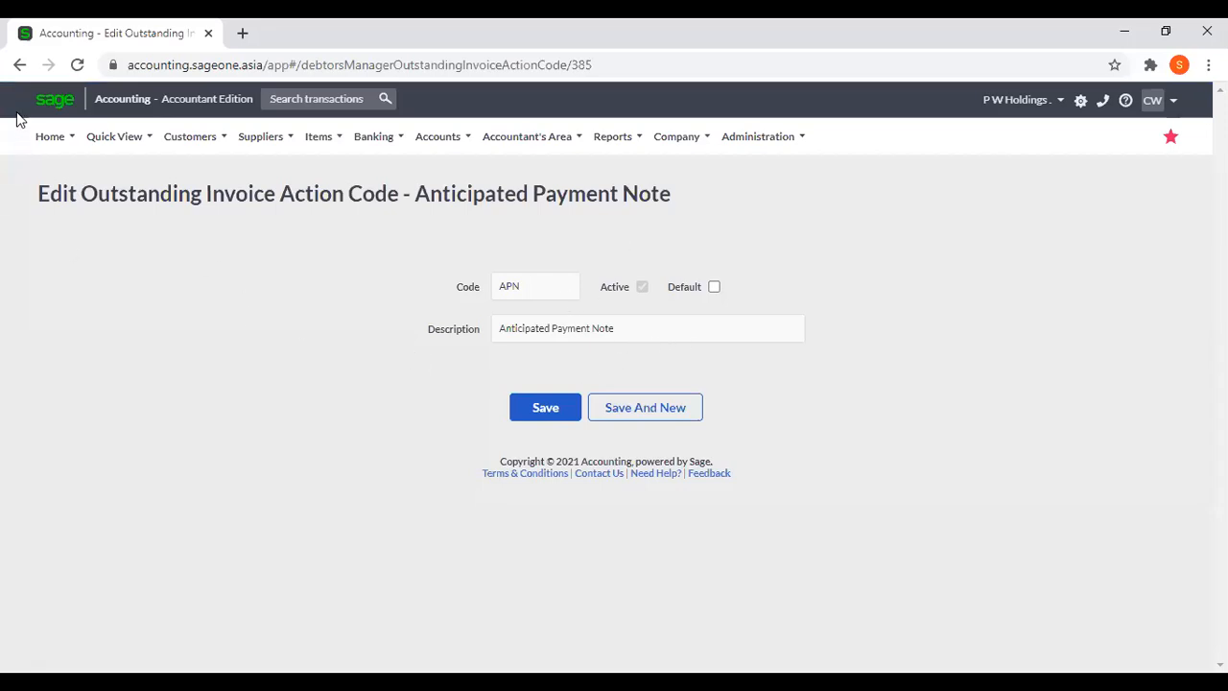
left_click(19, 65)
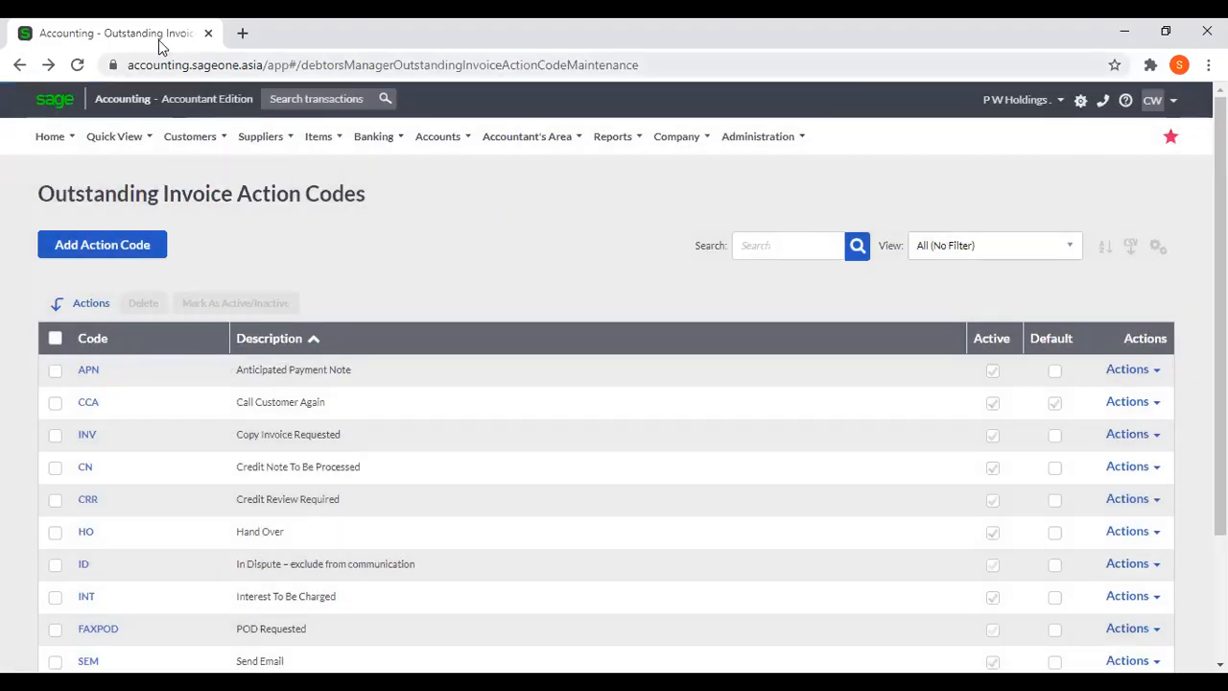
Duplicate the action codes browser tab and open the Debtors Manager's Invoices Manager in the original tab.
right_click(160, 39)
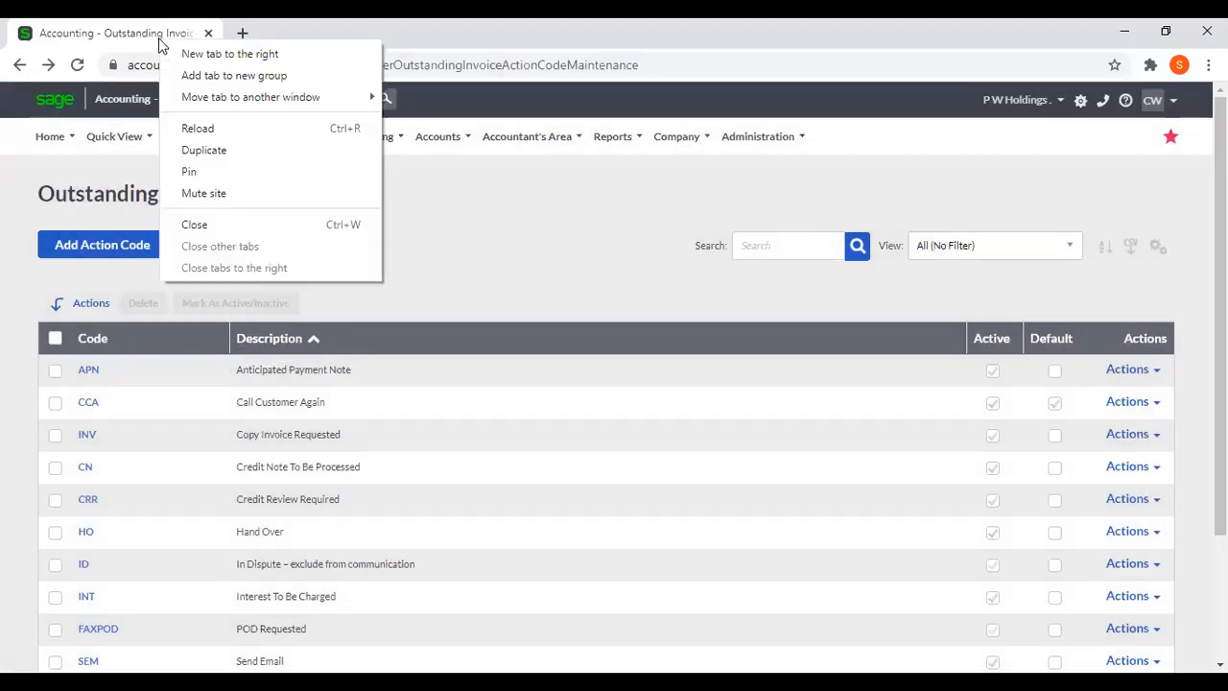
left_click(216, 152)
left_click(154, 39)
left_click(190, 136)
mouse_move(213, 351)
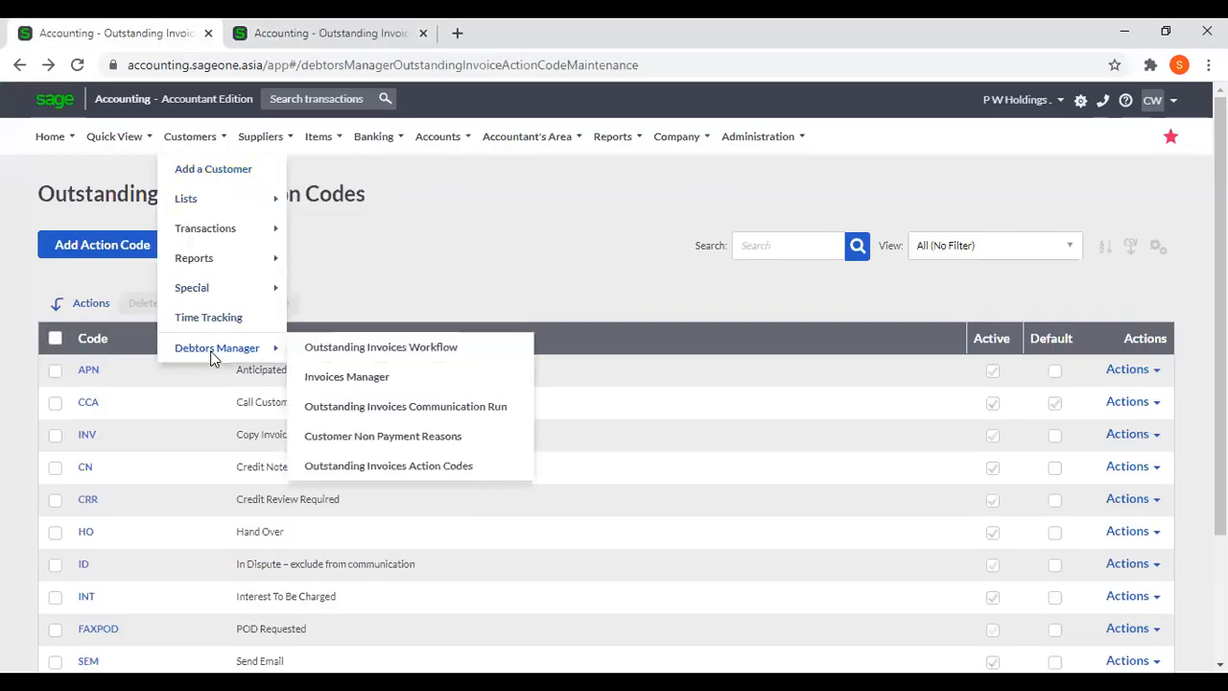
left_click(363, 380)
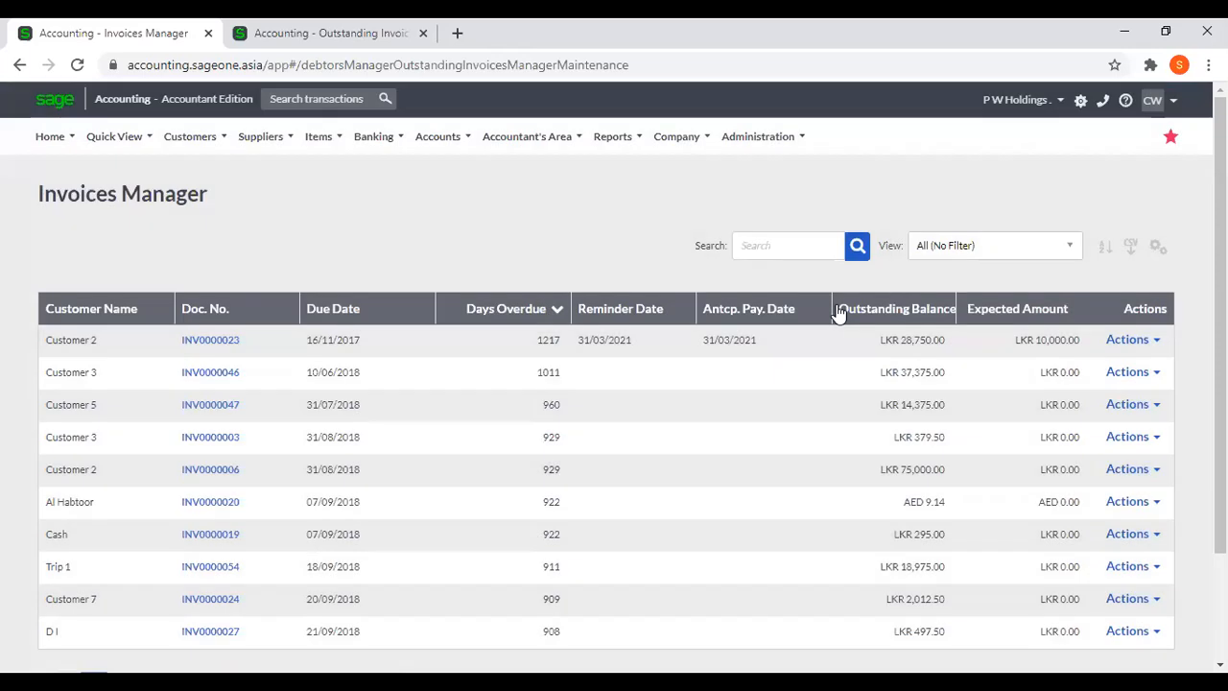
Open Customer 2's invoice INV0000023 from the Invoices Manager and show its anticipated payments.
left_click(1129, 339)
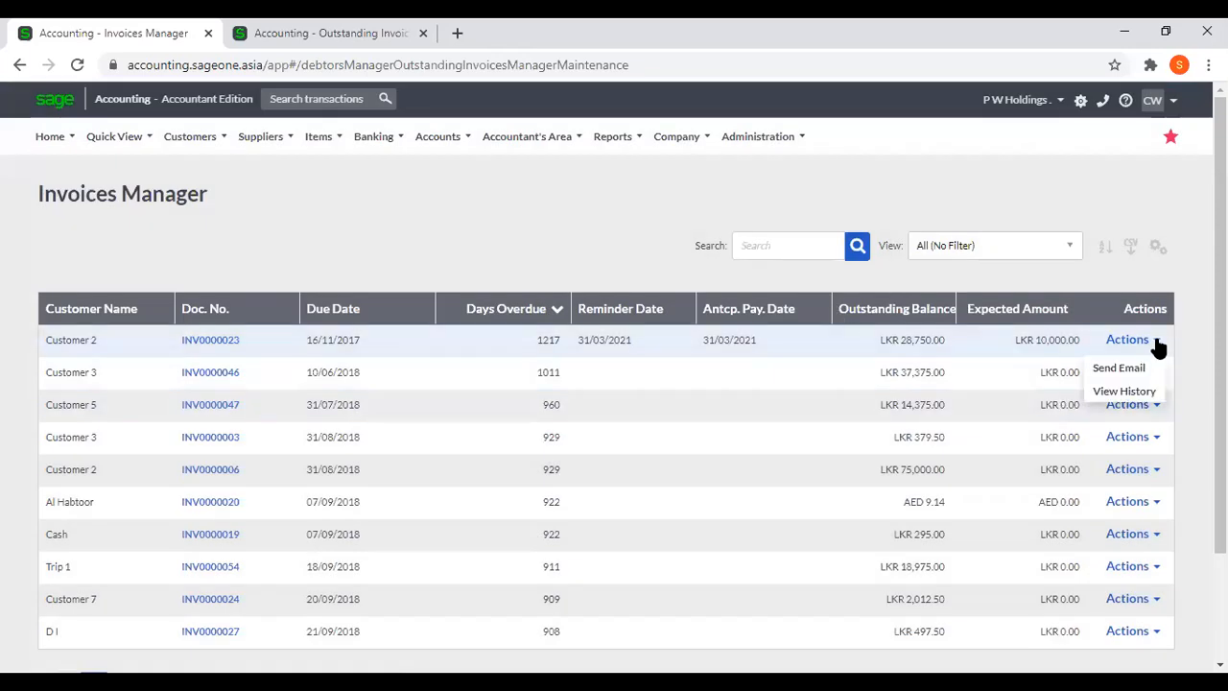
left_click(205, 341)
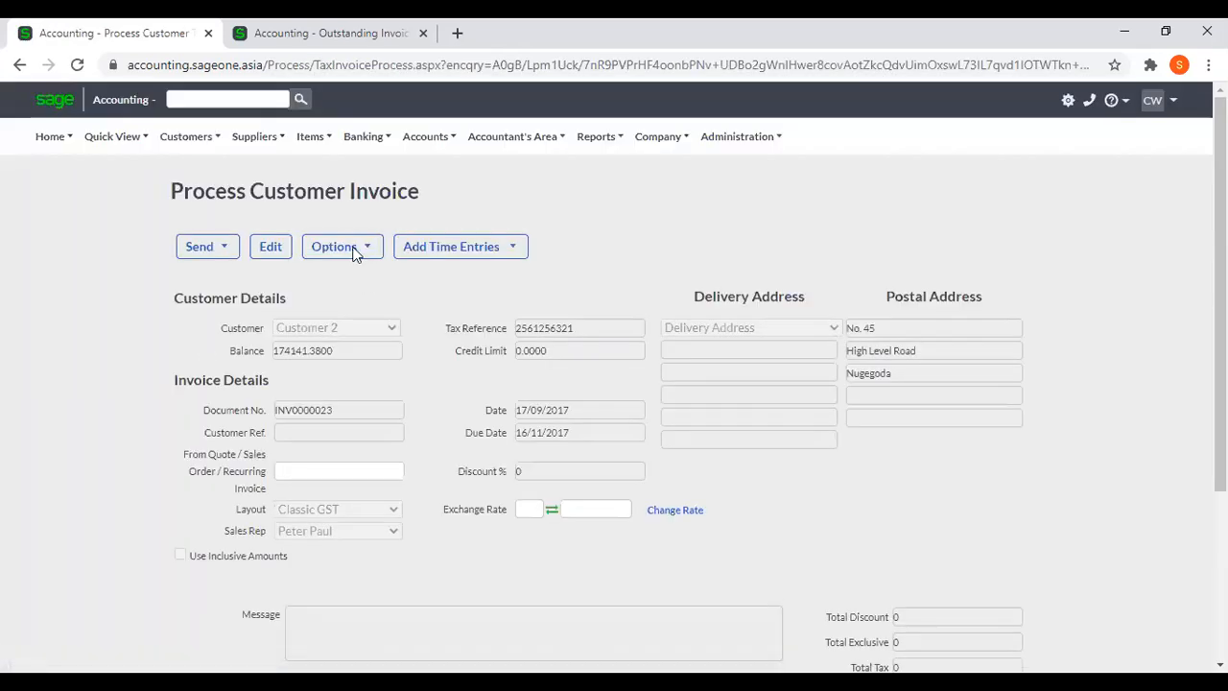
left_click(354, 255)
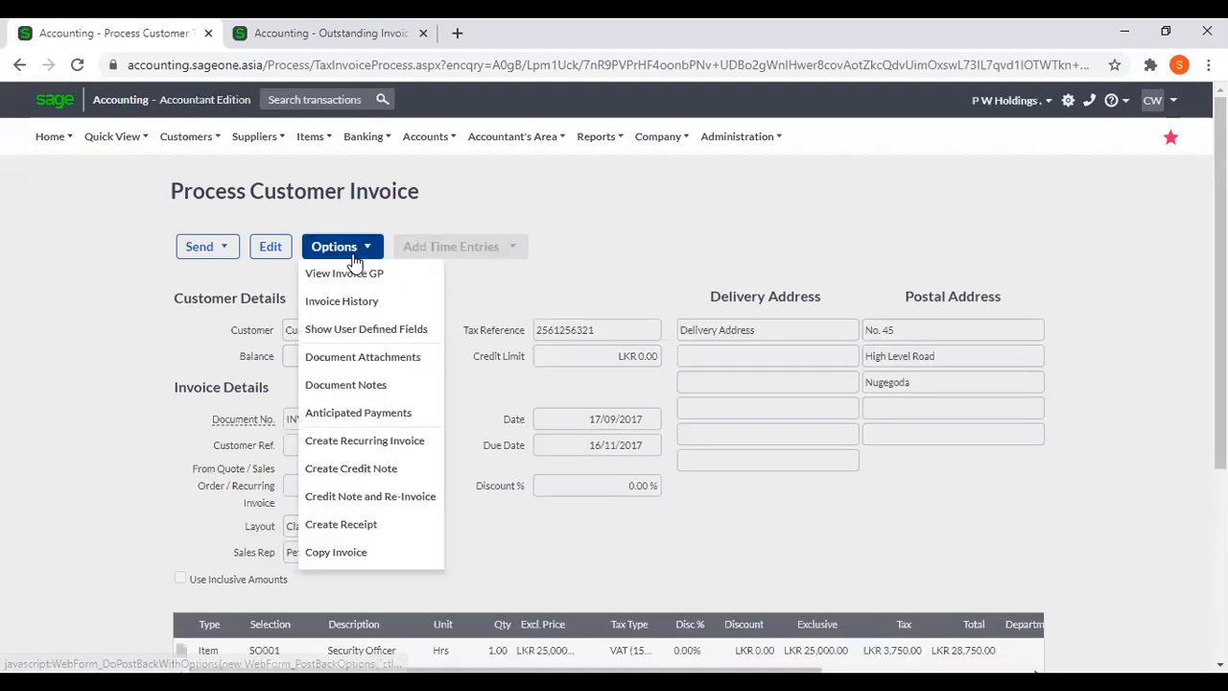
left_click(358, 413)
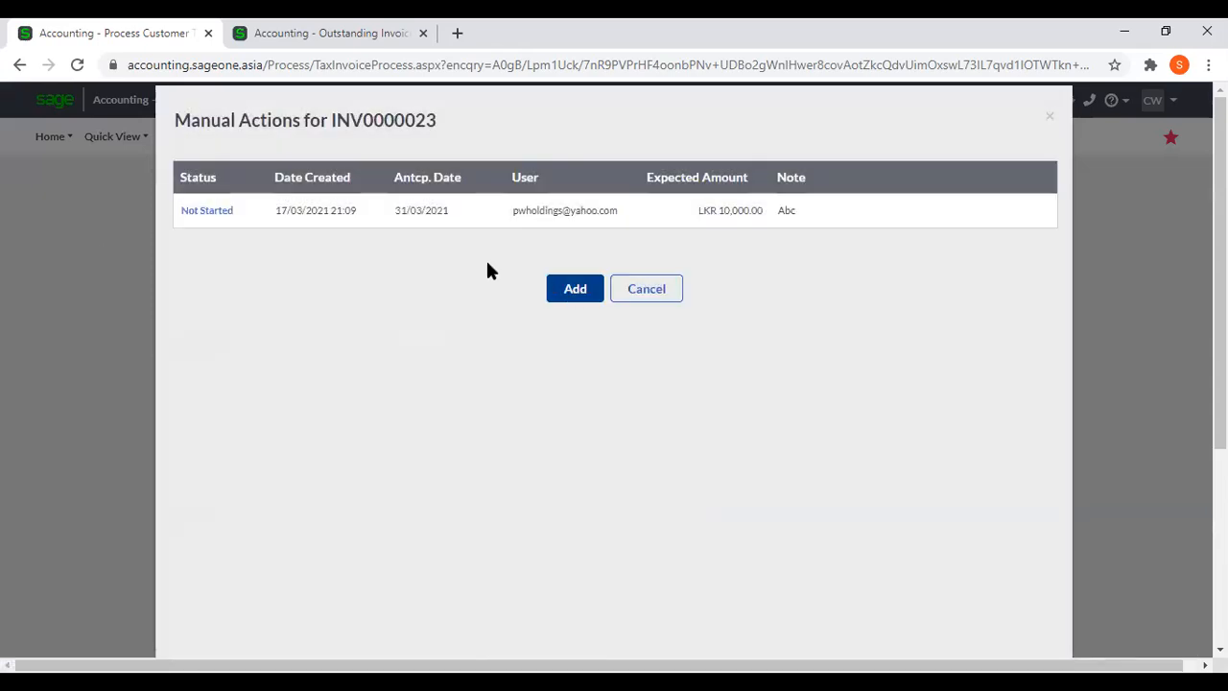
Review the non payment reason and next action choices for a new manual action on INV0000023, closing without saving.
left_click(592, 290)
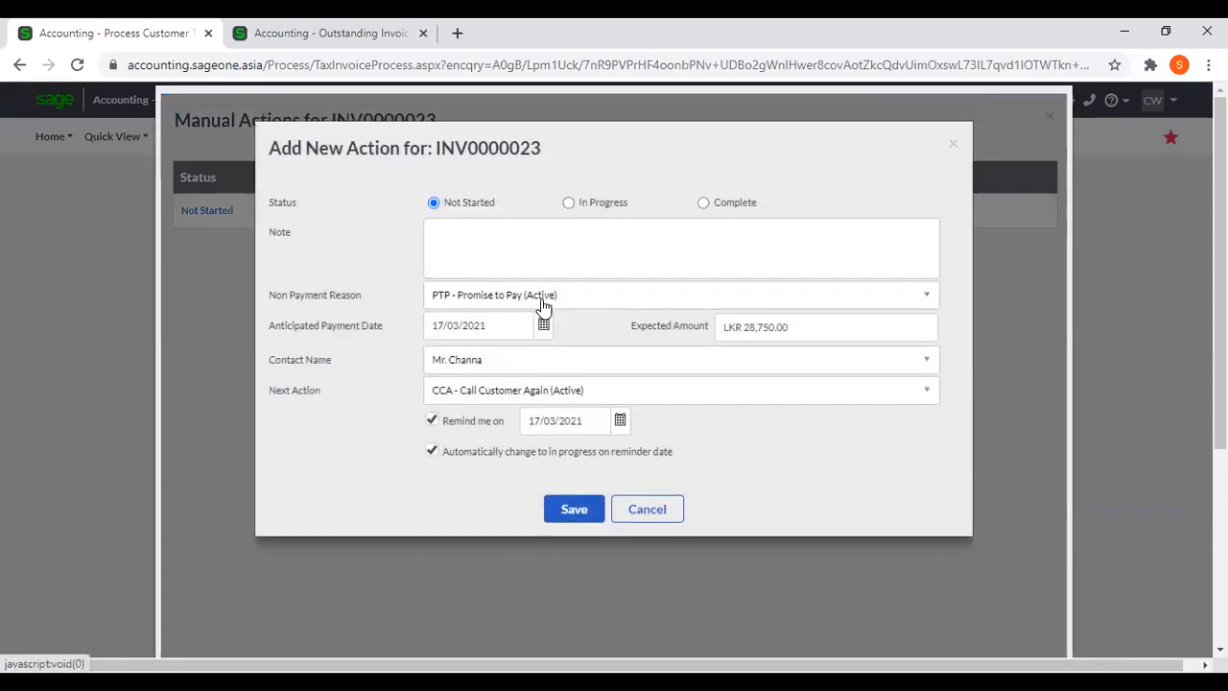
left_click(571, 303)
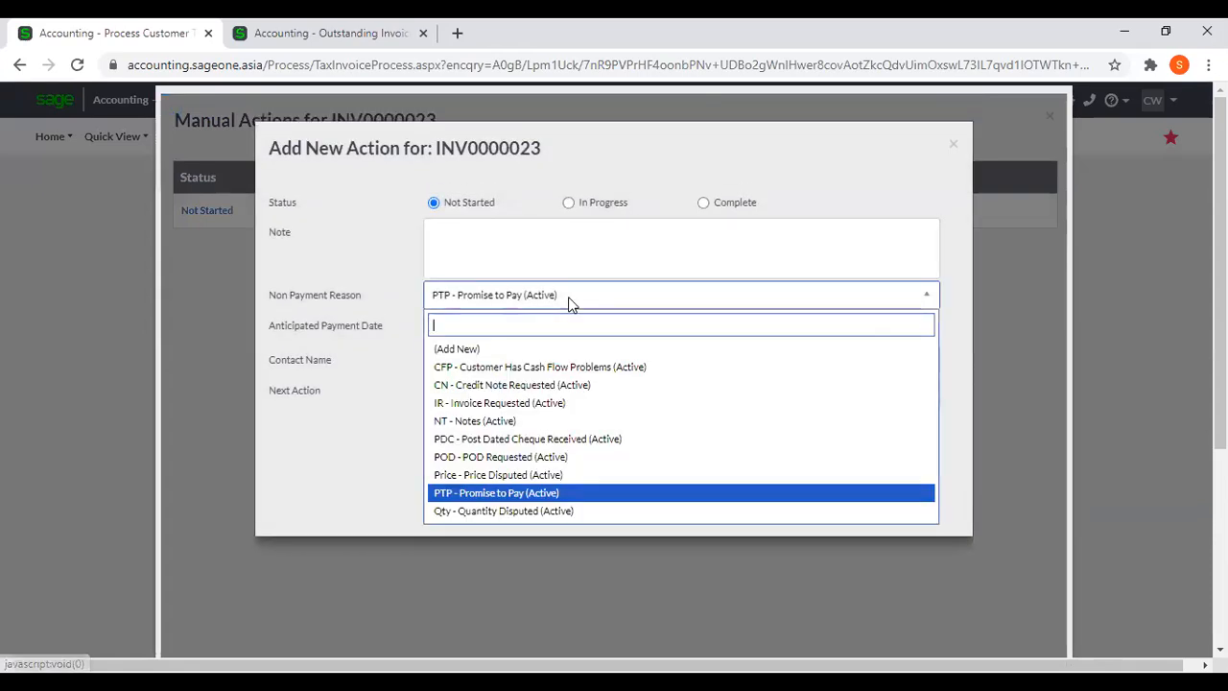
left_click(611, 260)
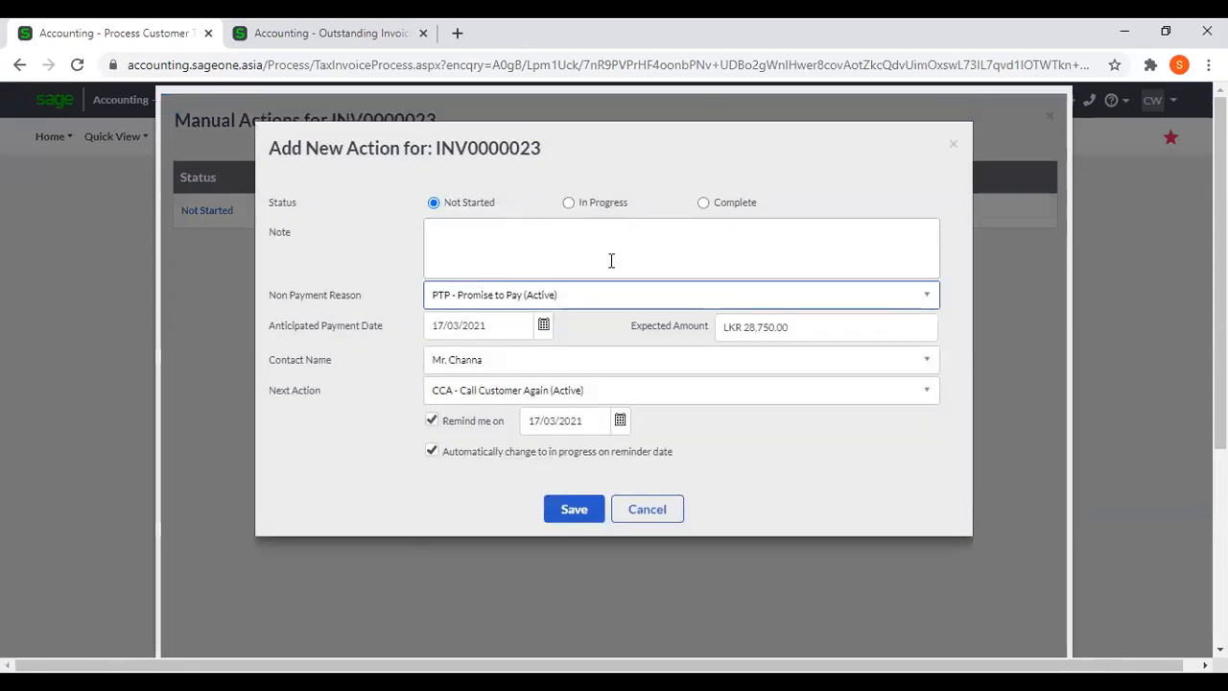
left_click(667, 401)
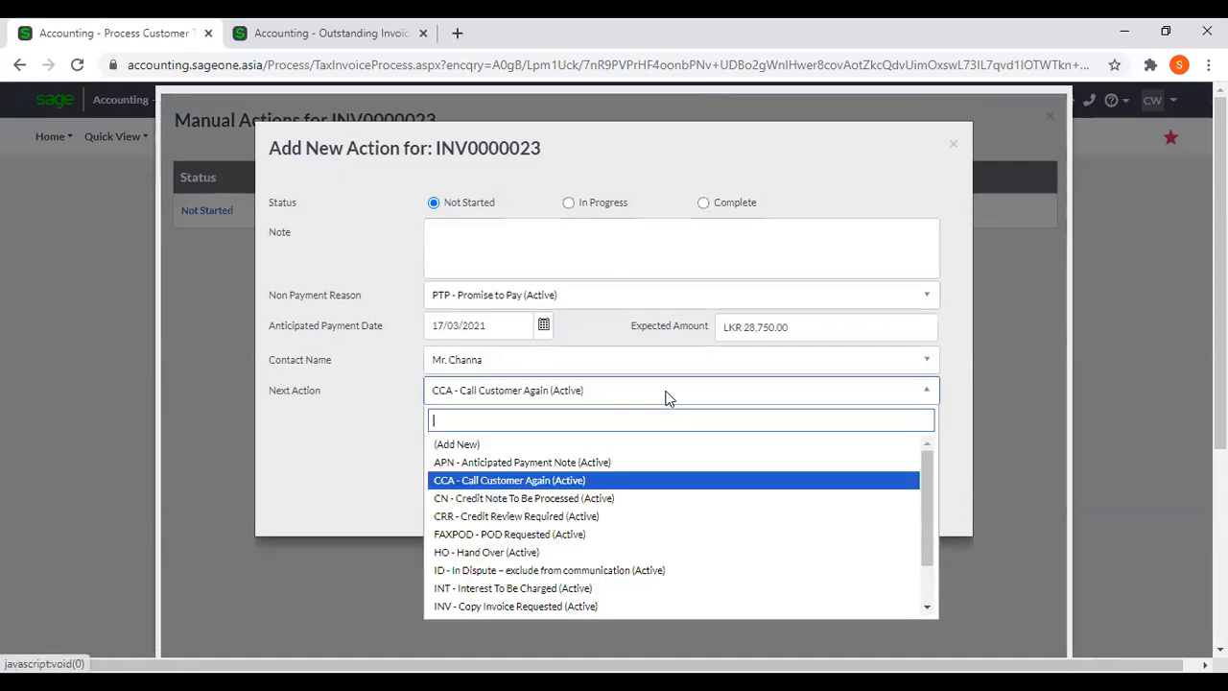
left_click(320, 451)
left_click(644, 511)
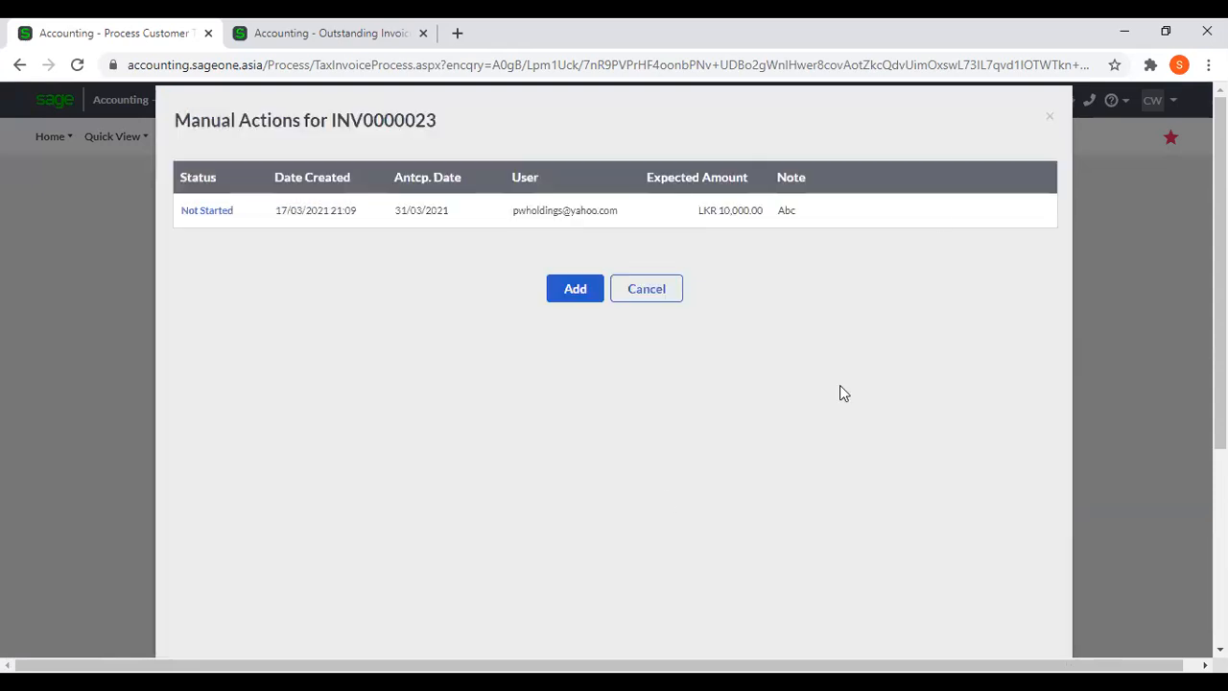
left_click(1050, 119)
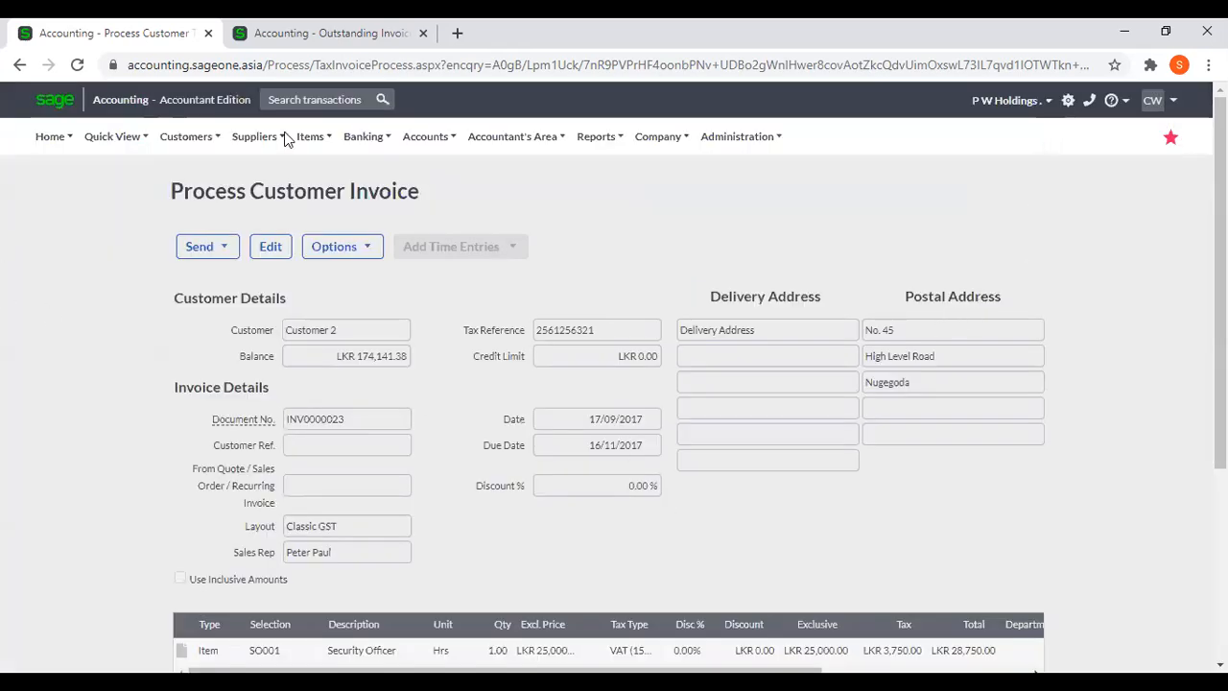
Return to the Debtors Manager's Invoices Manager and close the duplicated action codes browser tab.
mouse_move(185, 148)
mouse_move(228, 330)
mouse_move(186, 136)
mouse_move(211, 339)
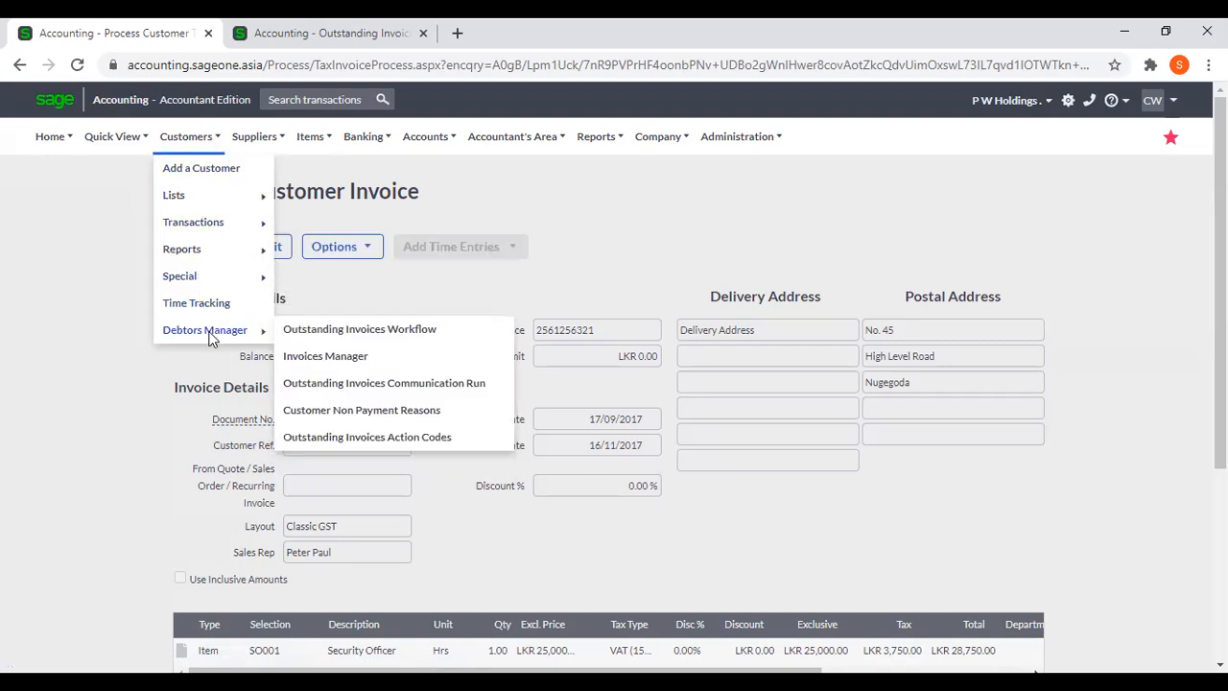
left_click(360, 360)
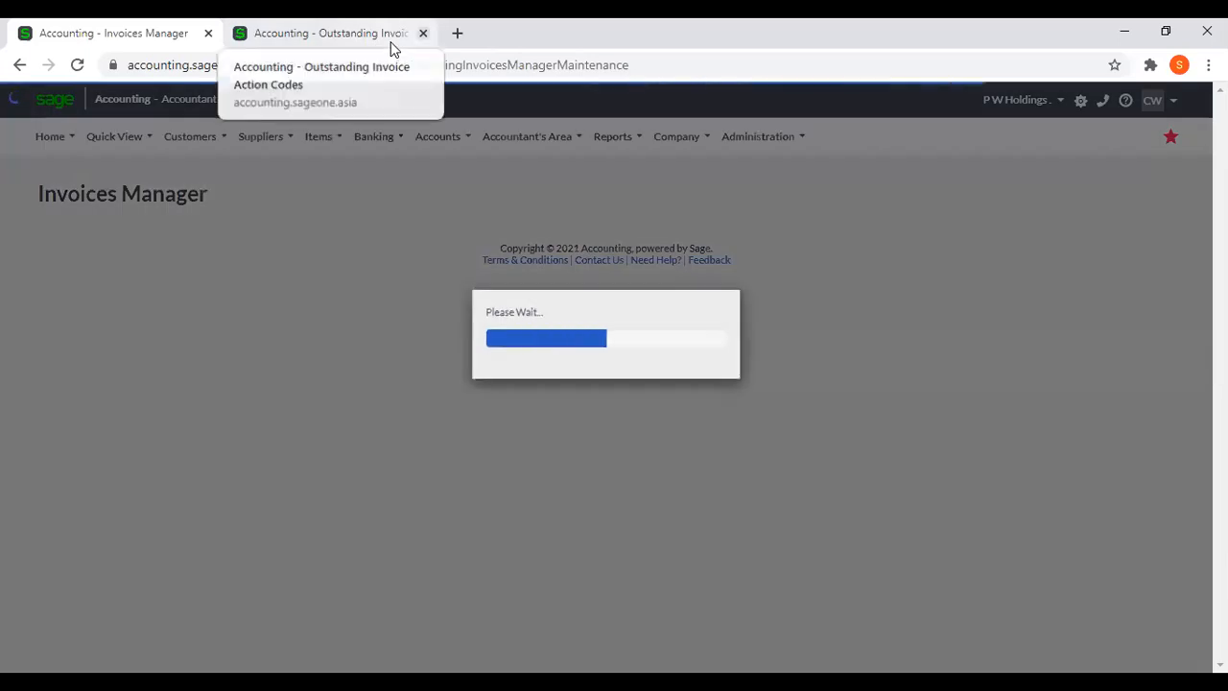
middle_click(390, 42)
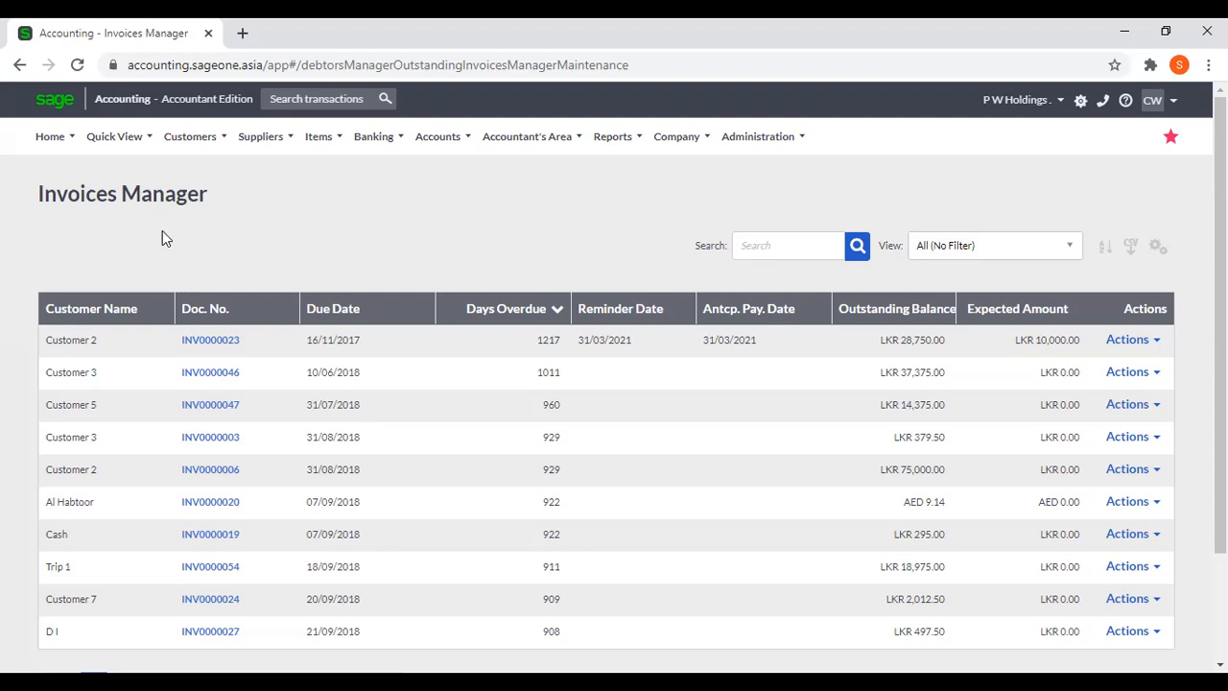
left_click(171, 139)
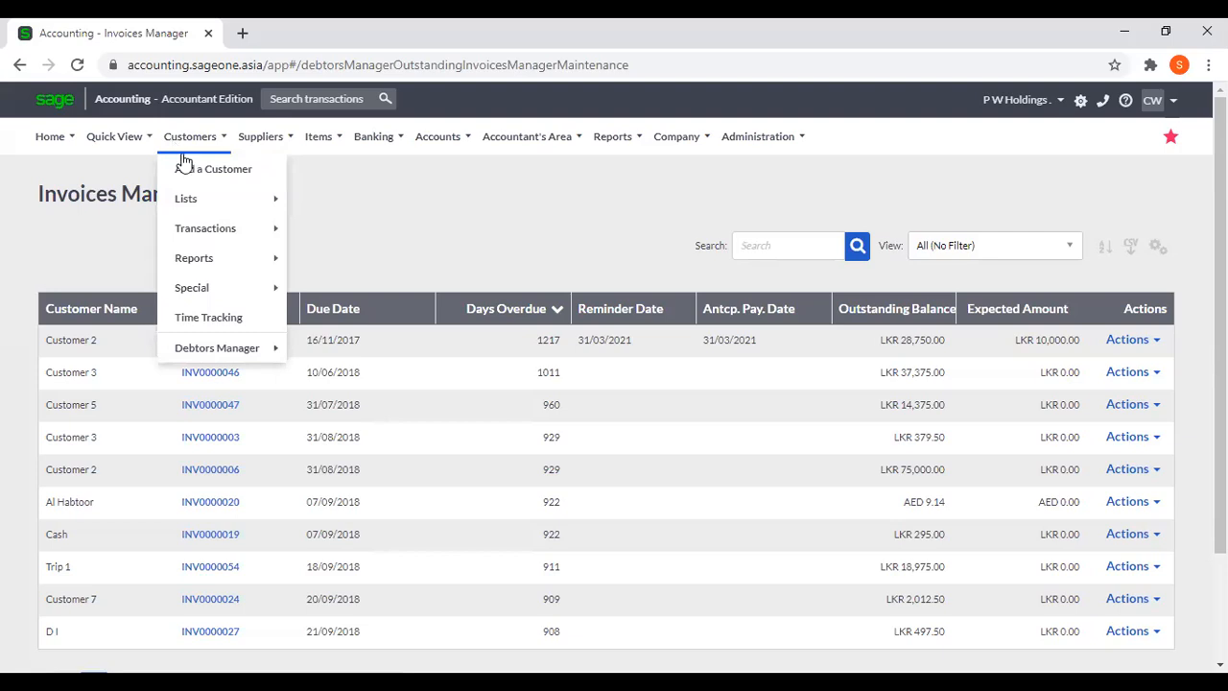
mouse_move(227, 352)
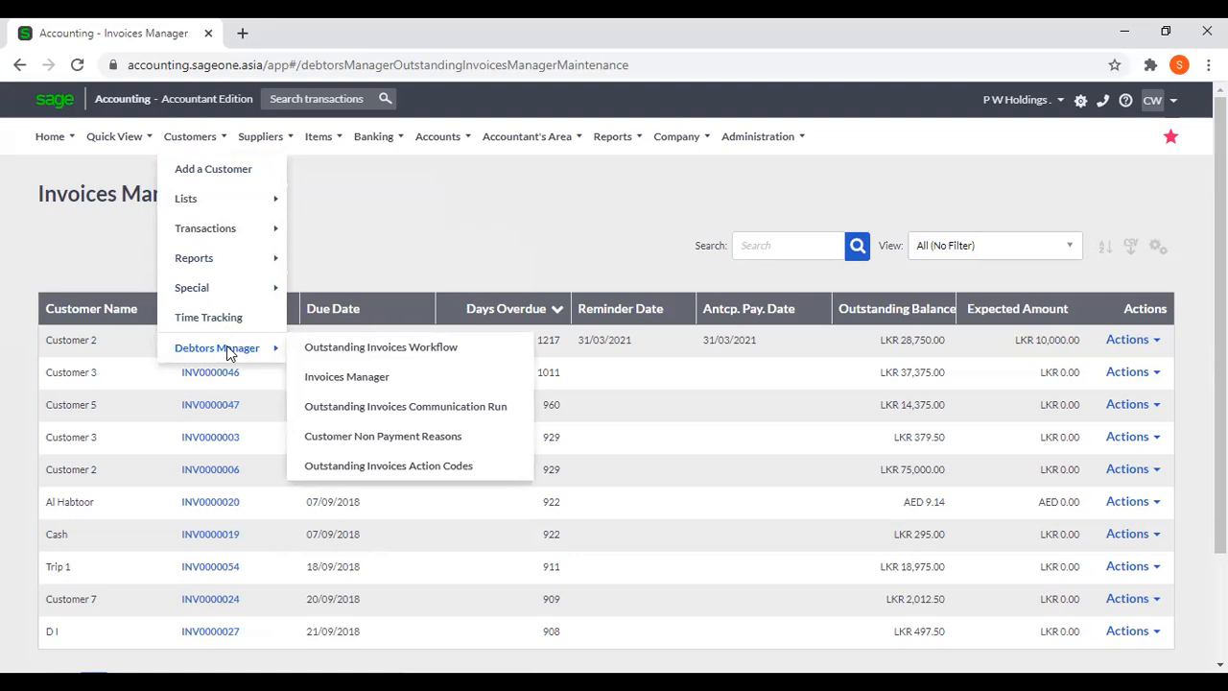
left_click(758, 136)
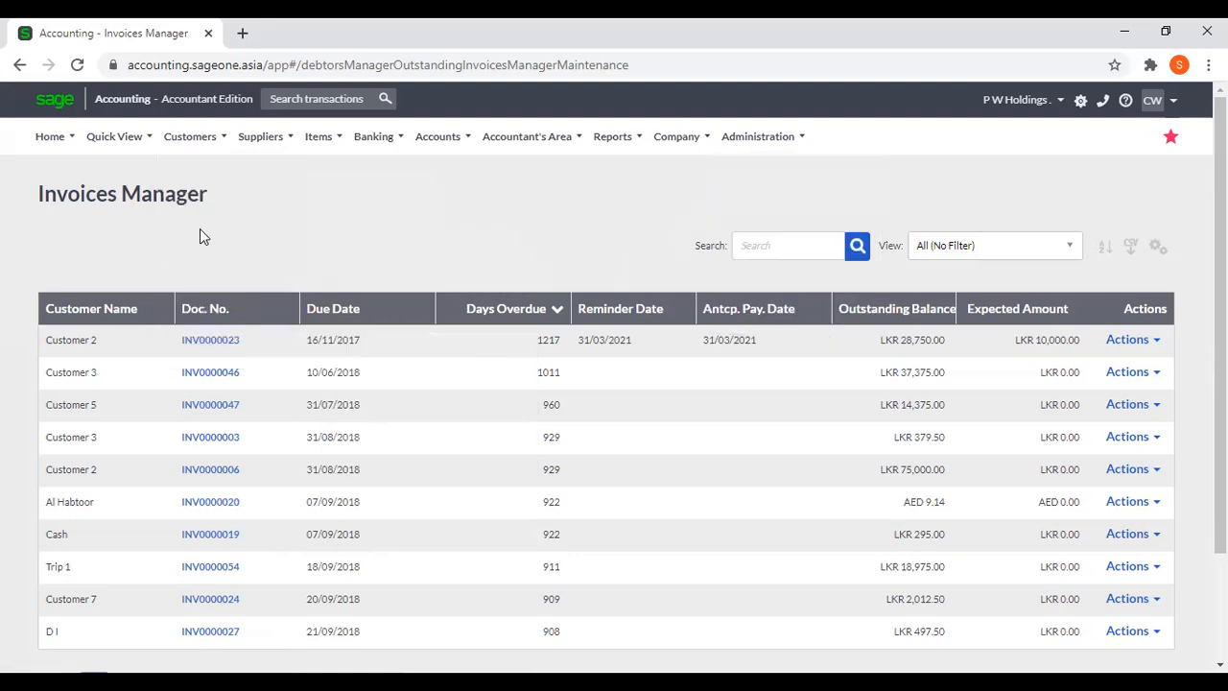
Open the blank form for adding a new item and view its category options without choosing one.
mouse_move(187, 146)
mouse_move(246, 351)
mouse_move(318, 139)
mouse_move(268, 144)
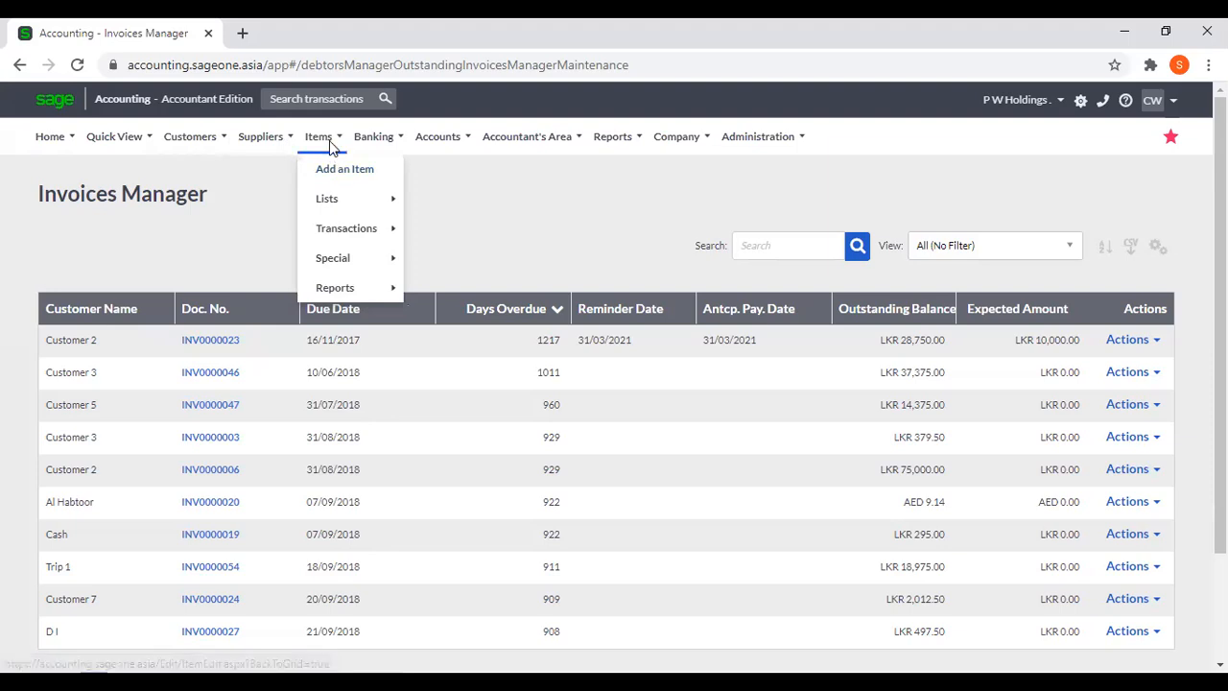
left_click(337, 174)
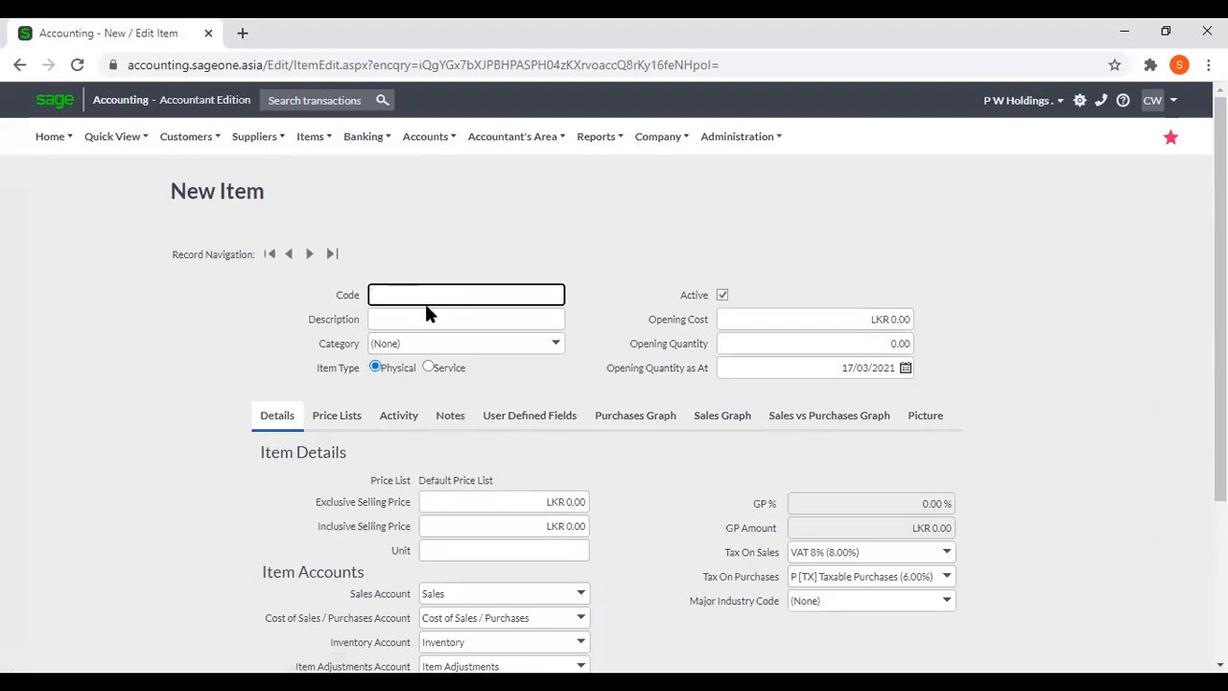
left_click(423, 316)
left_click(428, 263)
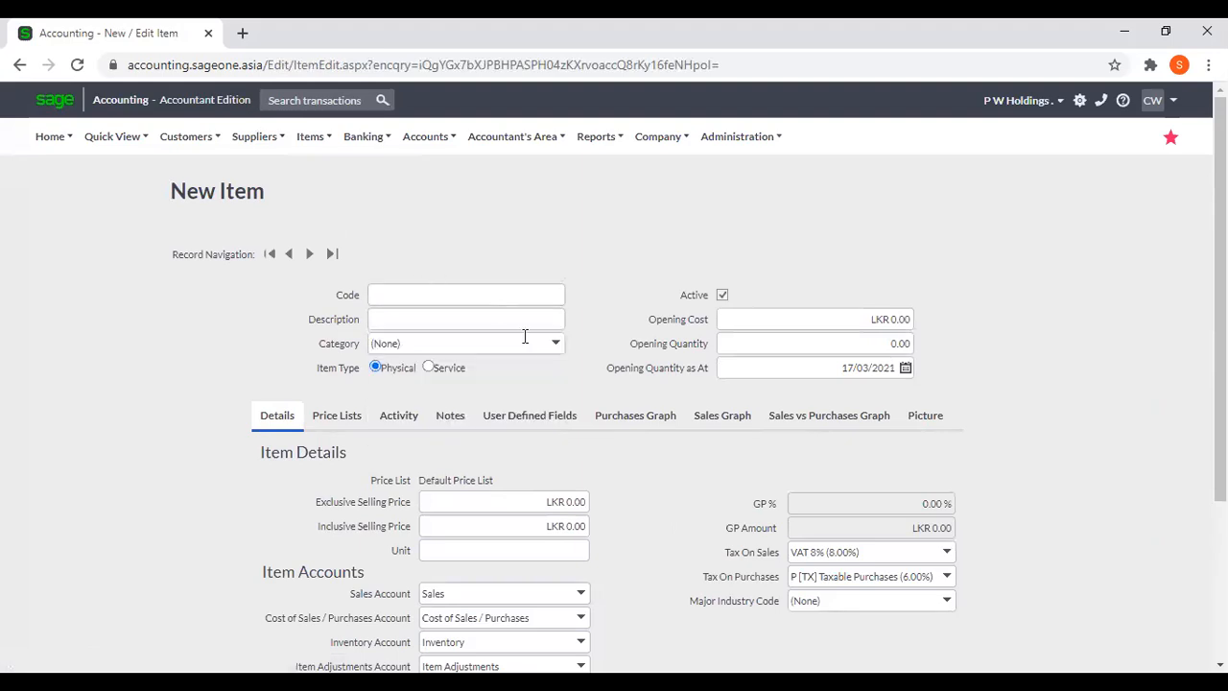
left_click(556, 347)
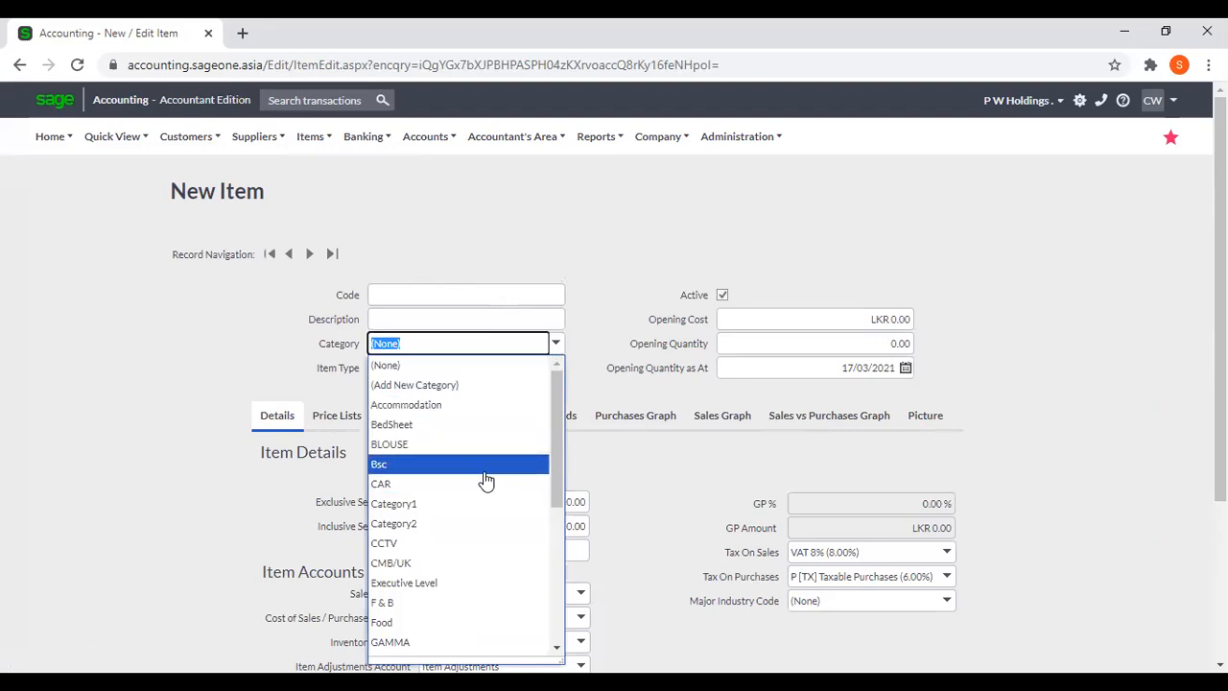
left_click(605, 223)
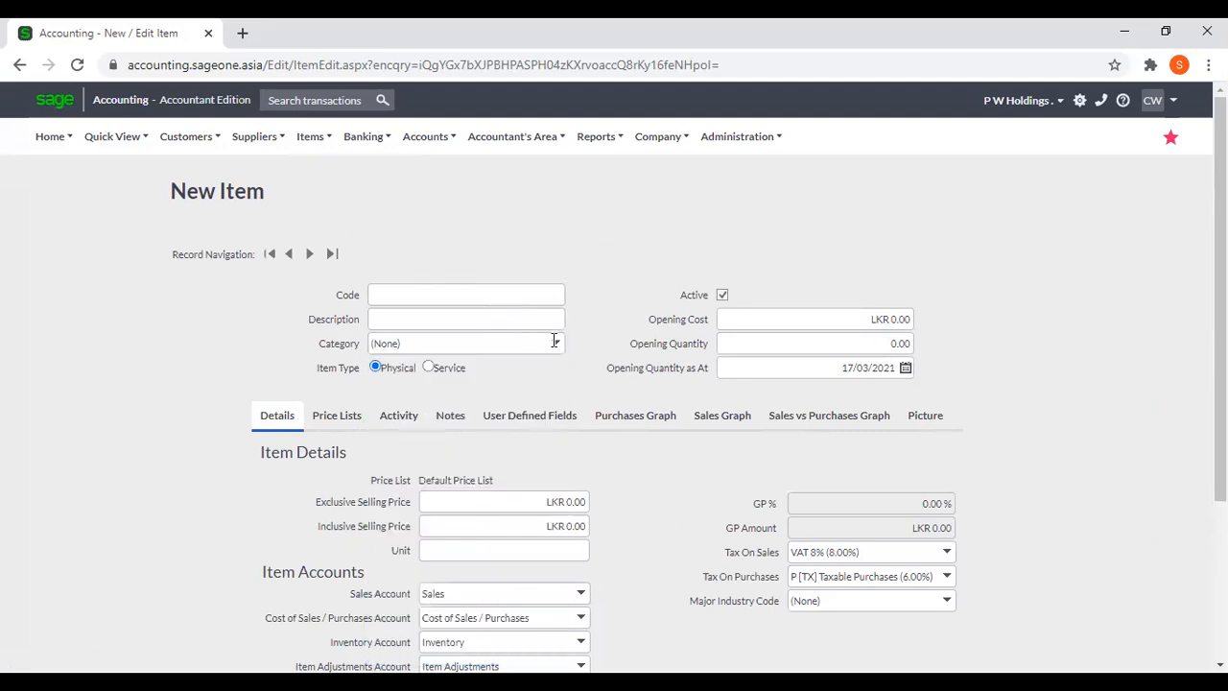
Compare the new item form's fields for the Service and Physical item types, leaving the type set to Physical.
scroll(614, 267, "down", 1)
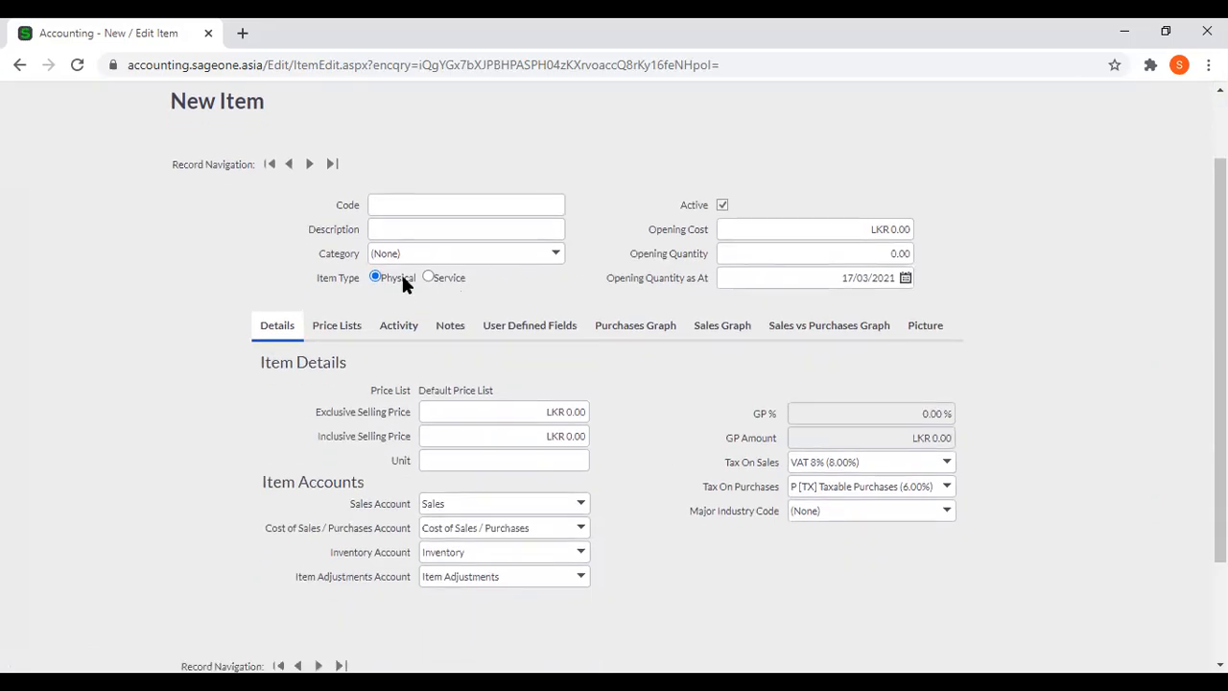
left_click(428, 278)
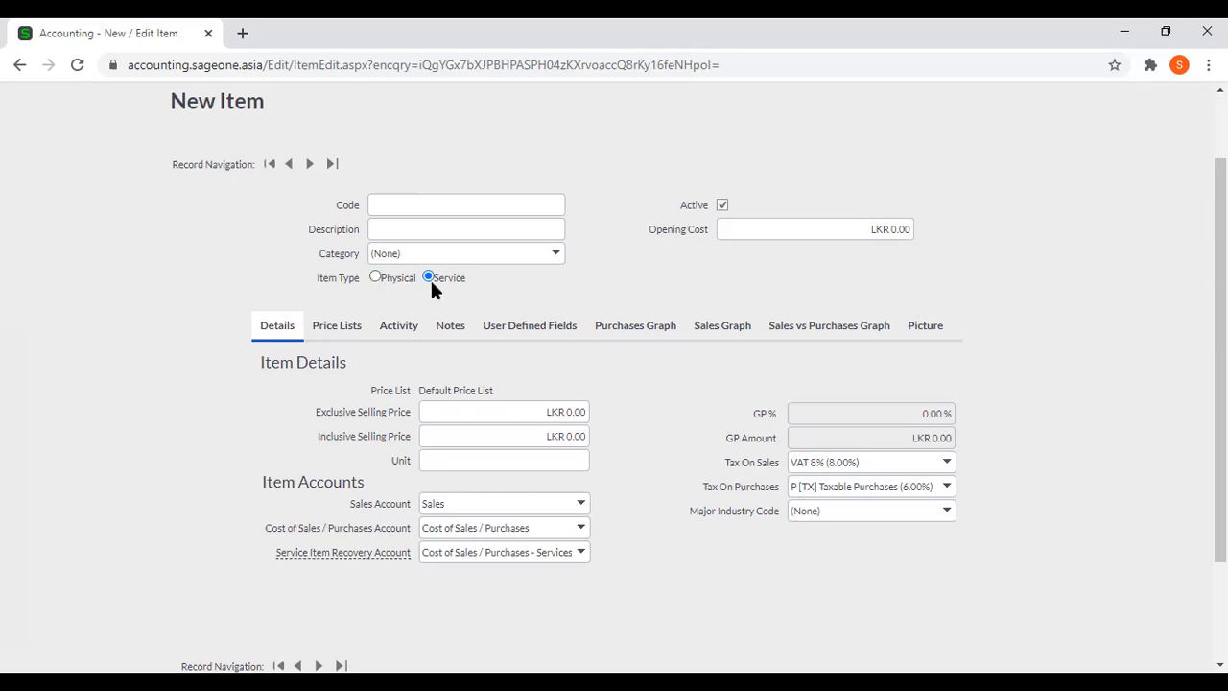
left_click(376, 277)
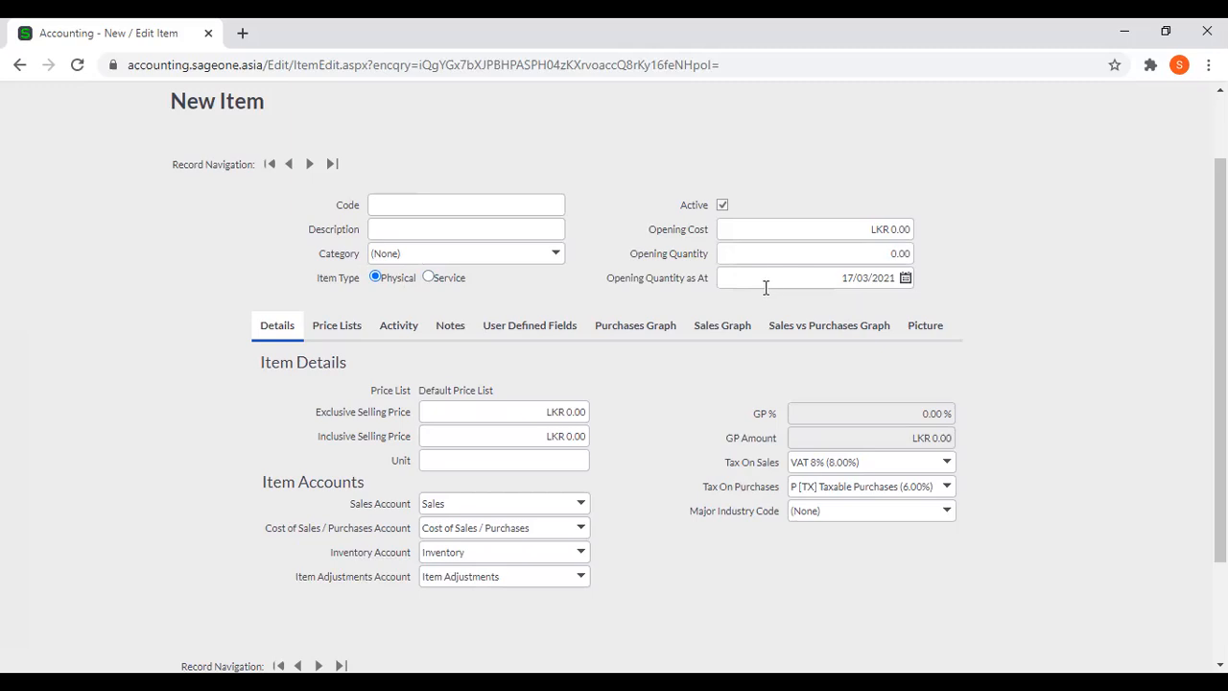
left_click(431, 278)
left_click(375, 278)
scroll(581, 350, "down", 1)
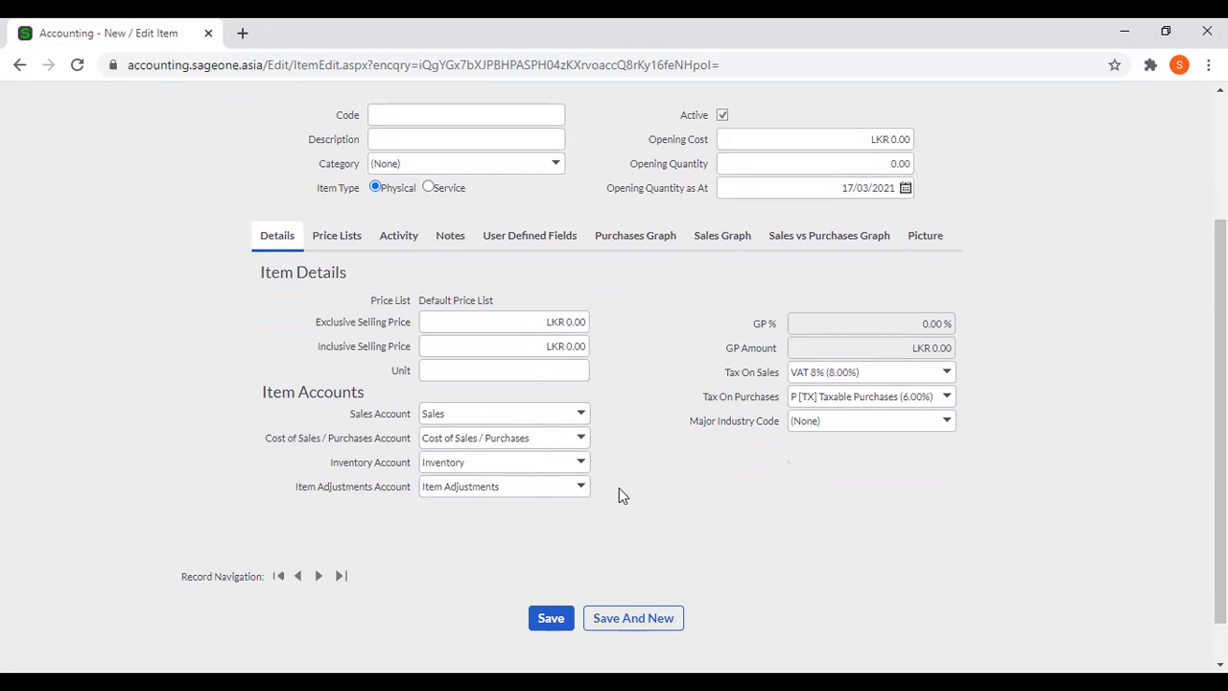
View the new item's price lists and open the Default Price List's exclusive selling price for editing.
left_click(341, 237)
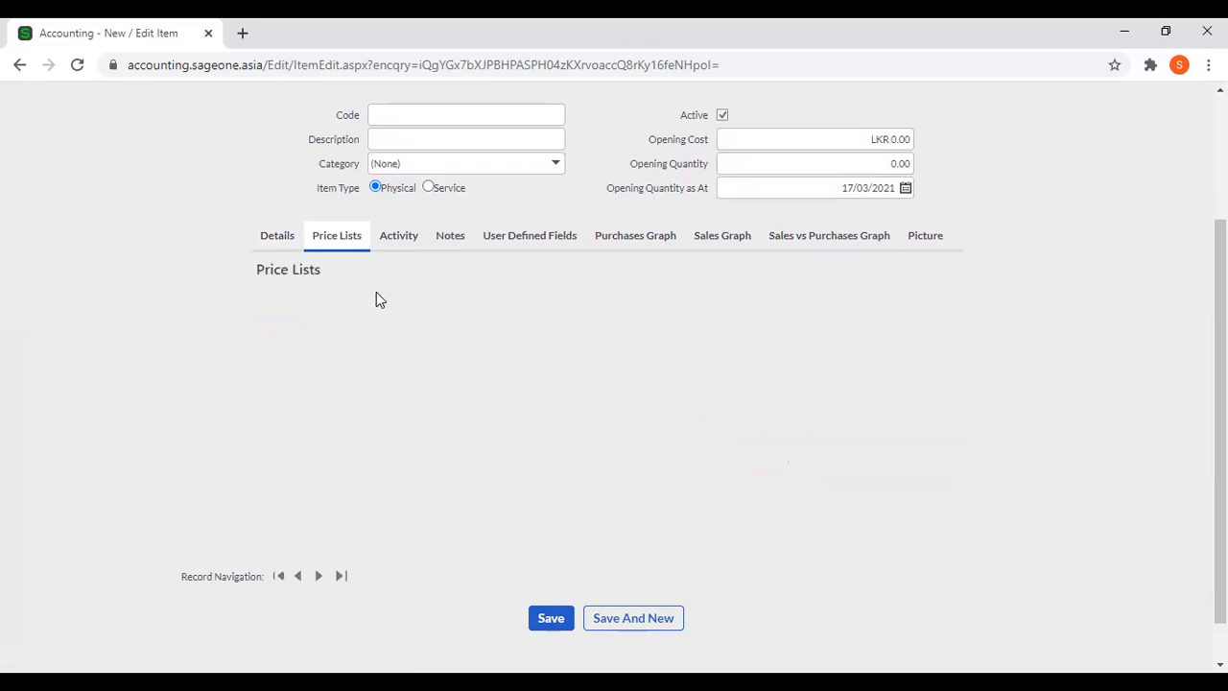
left_click(573, 318)
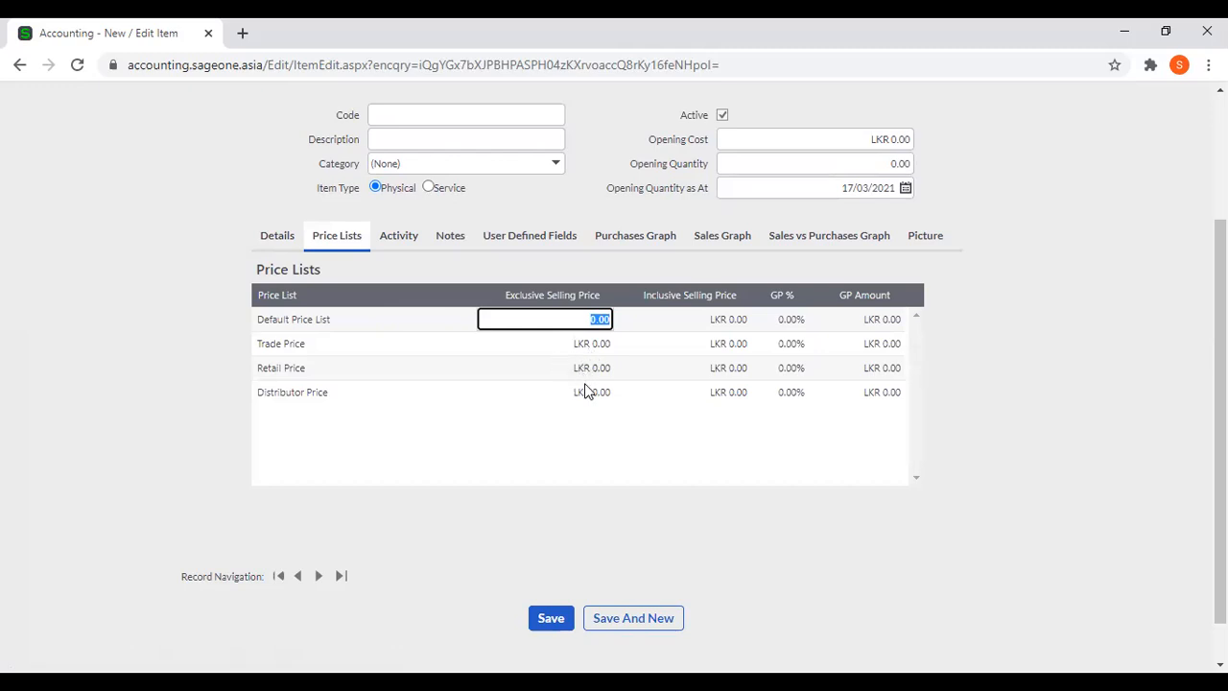
scroll(585, 389, "up", 1)
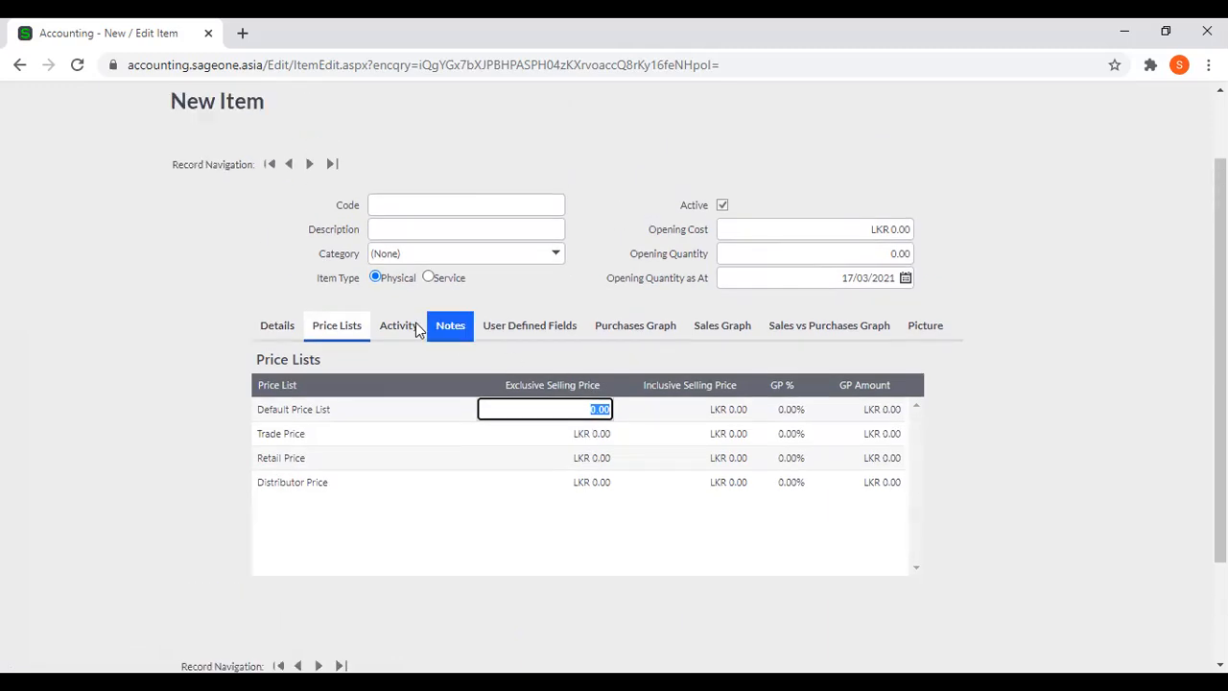
View the new item's notes, user defined fields and picture upload options without adding anything.
left_click(448, 332)
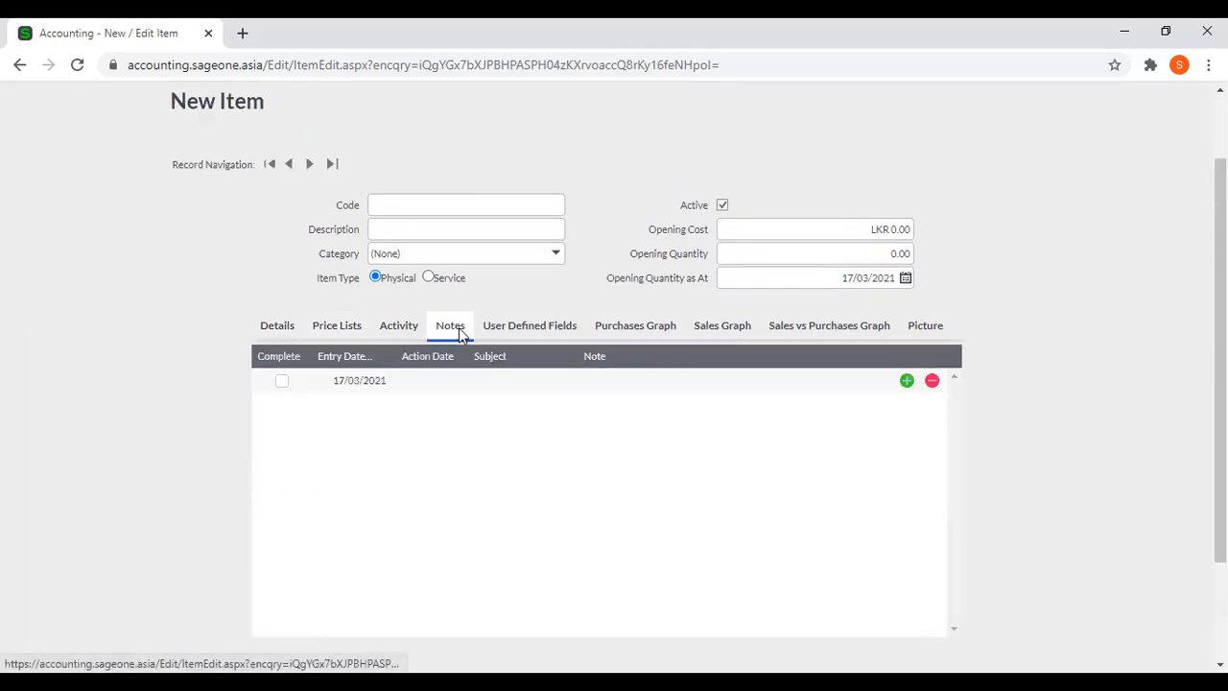
left_click(527, 336)
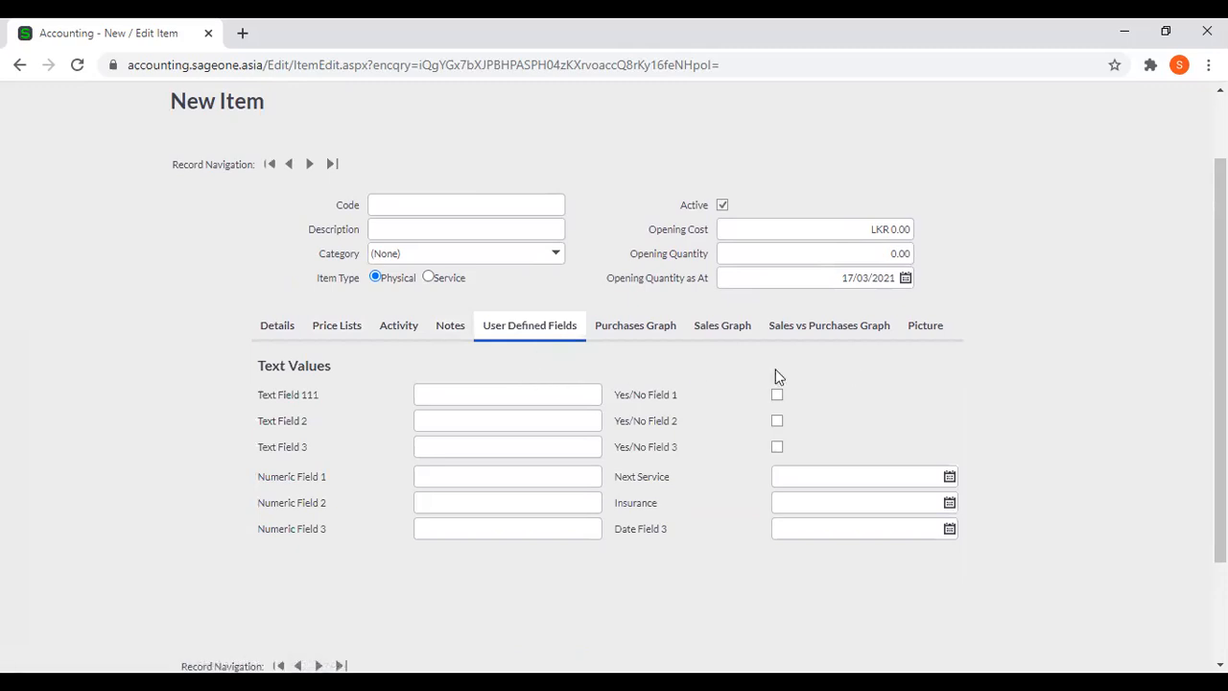
left_click(927, 329)
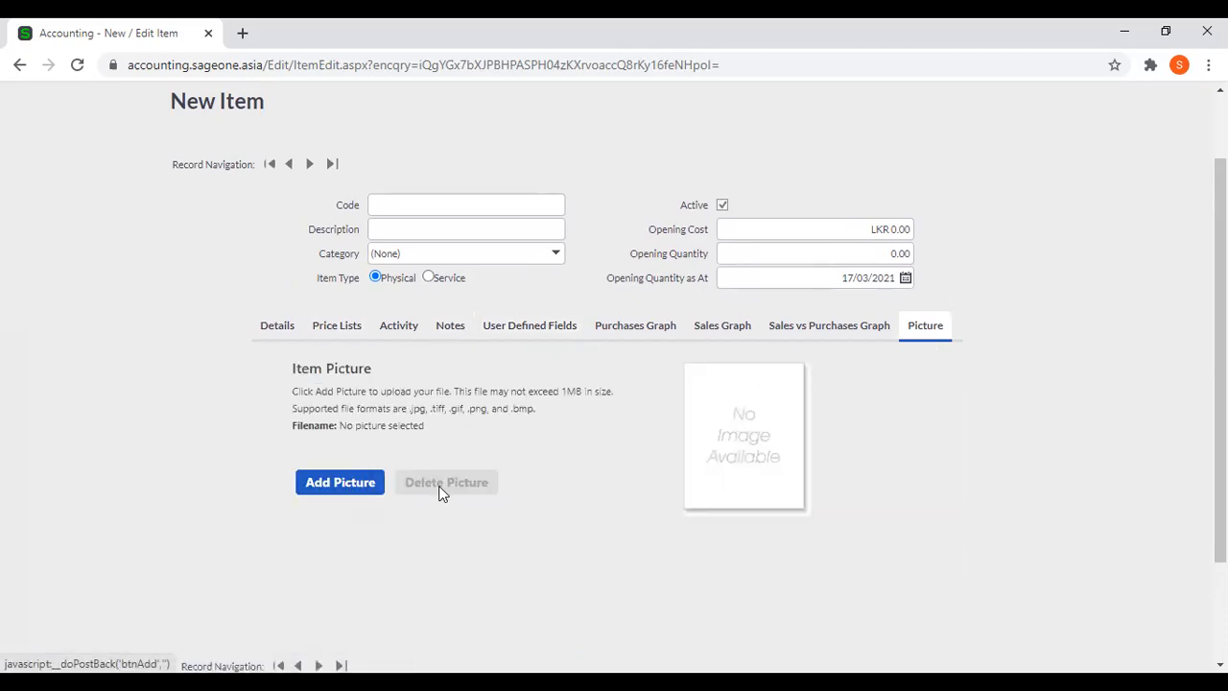
left_click(351, 491)
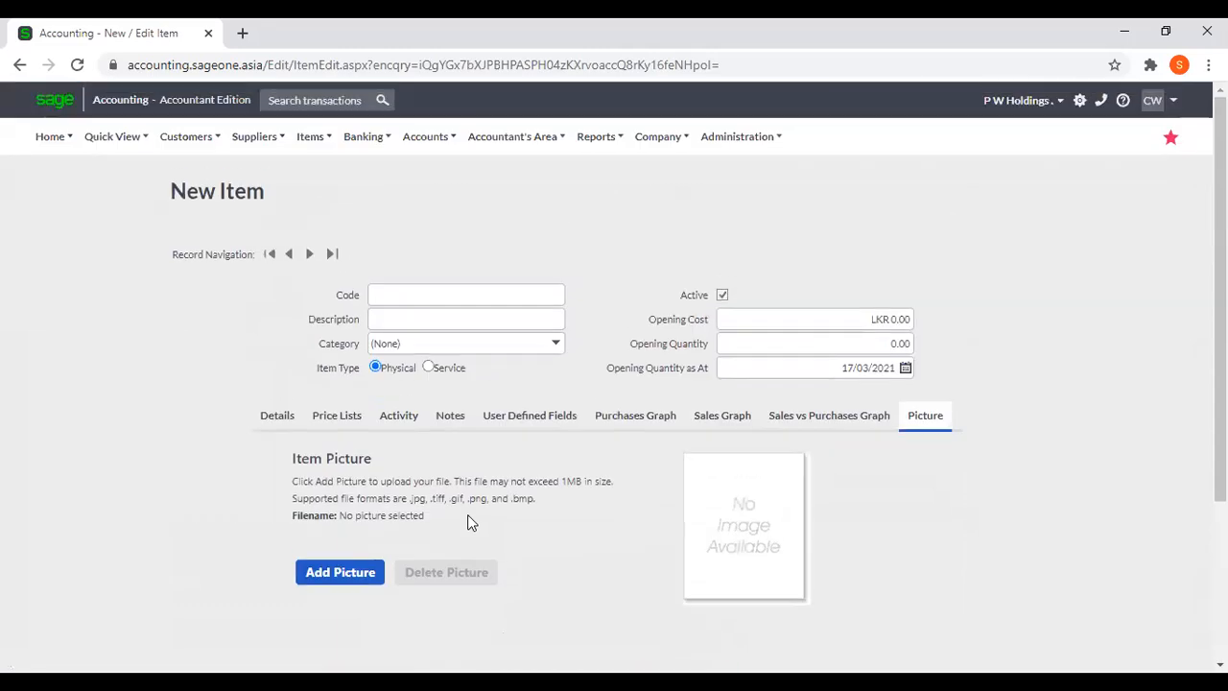
Leave the new item form unsaved and open the List of Items.
left_click(304, 142)
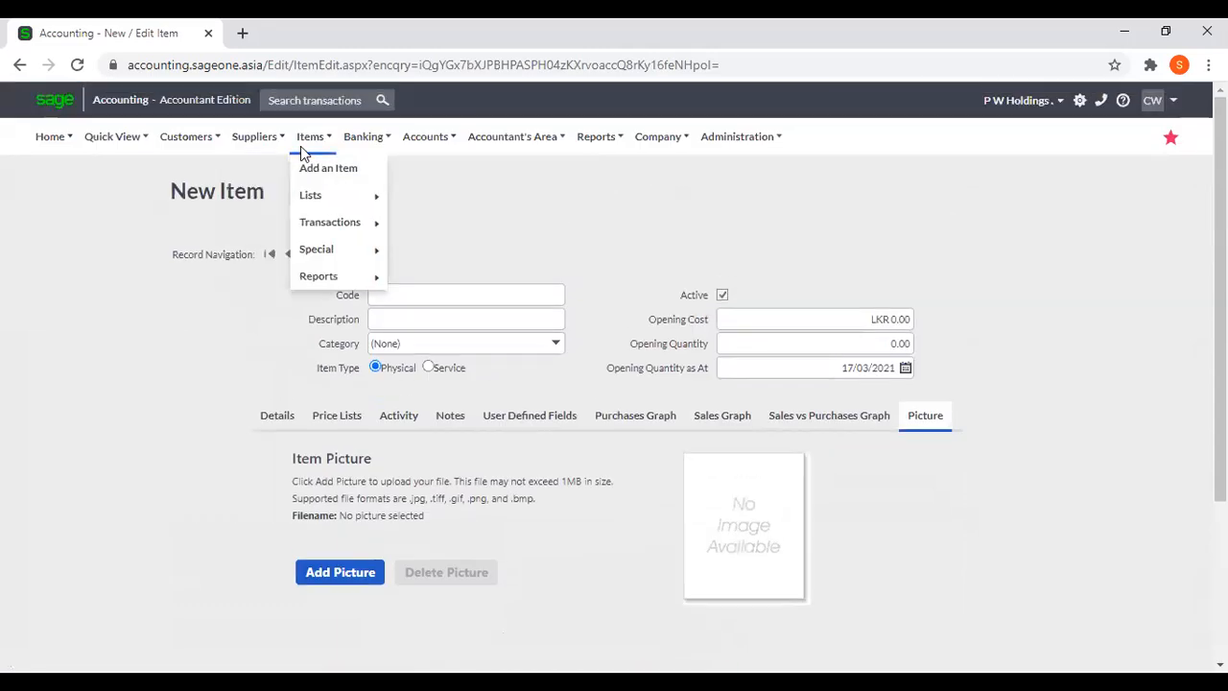
mouse_move(327, 204)
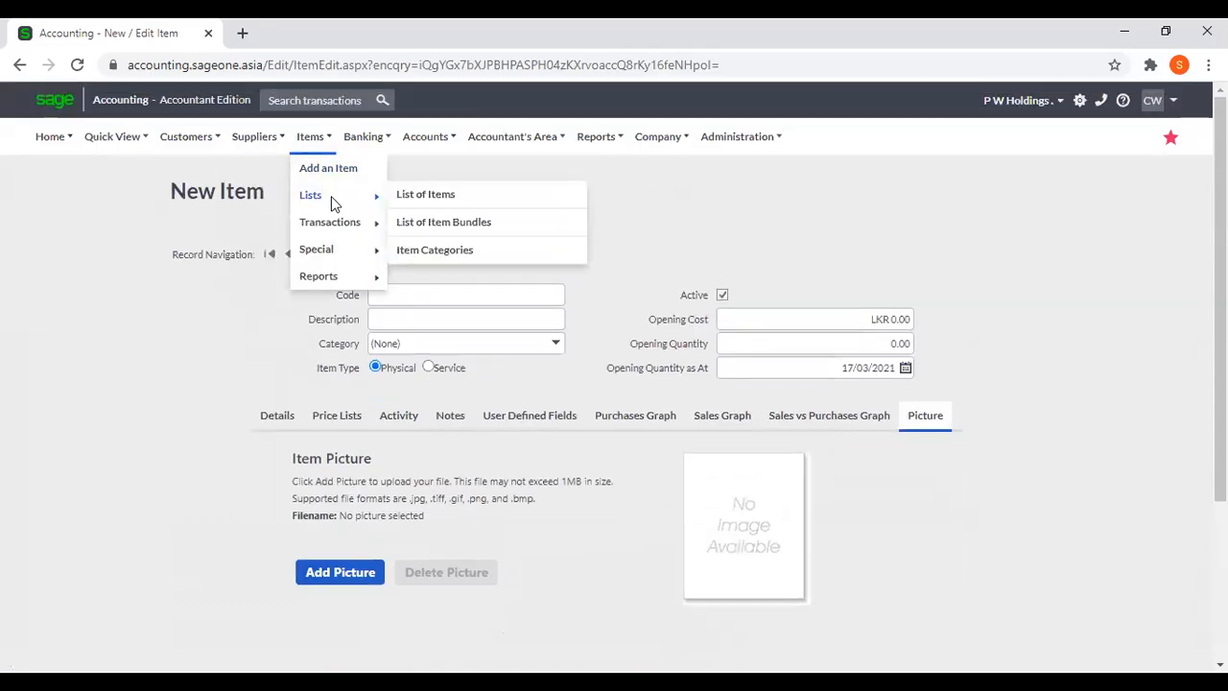
left_click(431, 203)
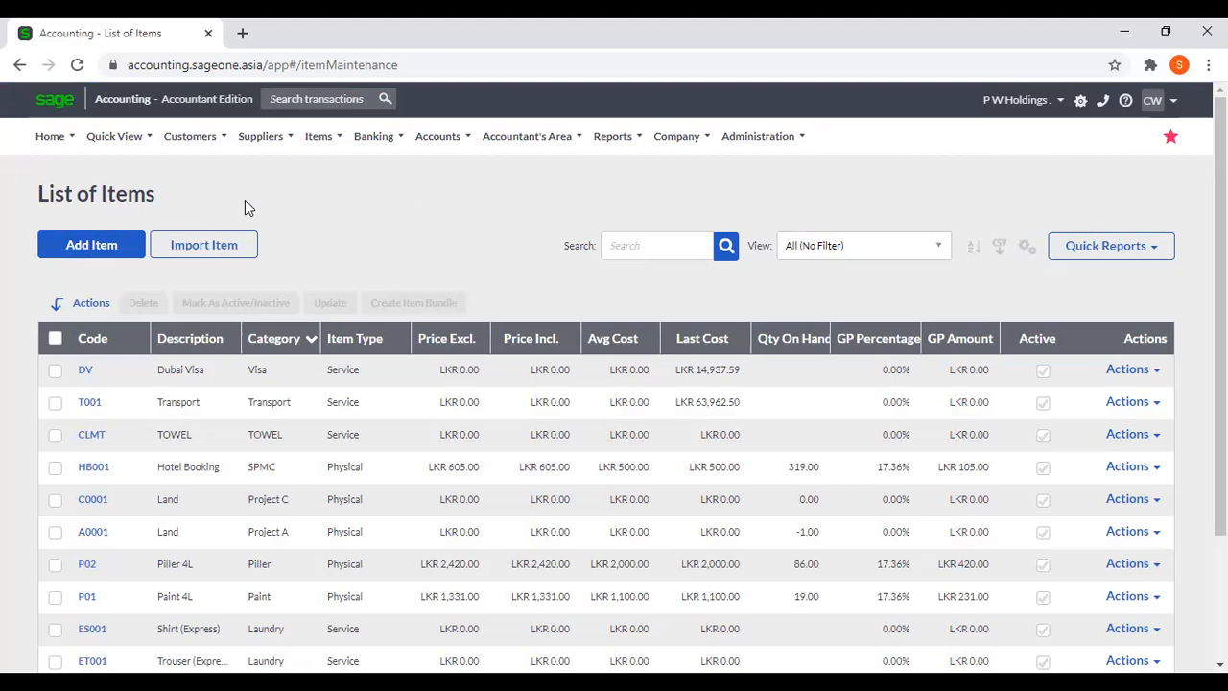
Open the List of Item Bundles and start a new item bundle.
mouse_move(321, 139)
mouse_move(317, 230)
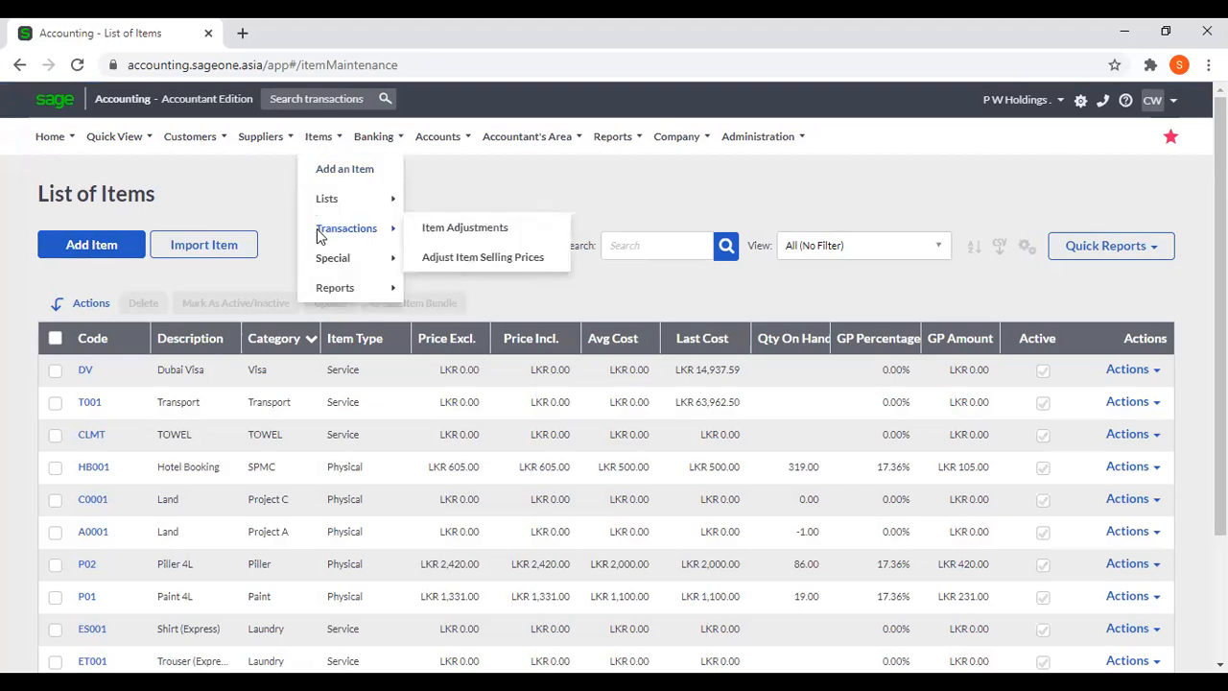
mouse_move(326, 203)
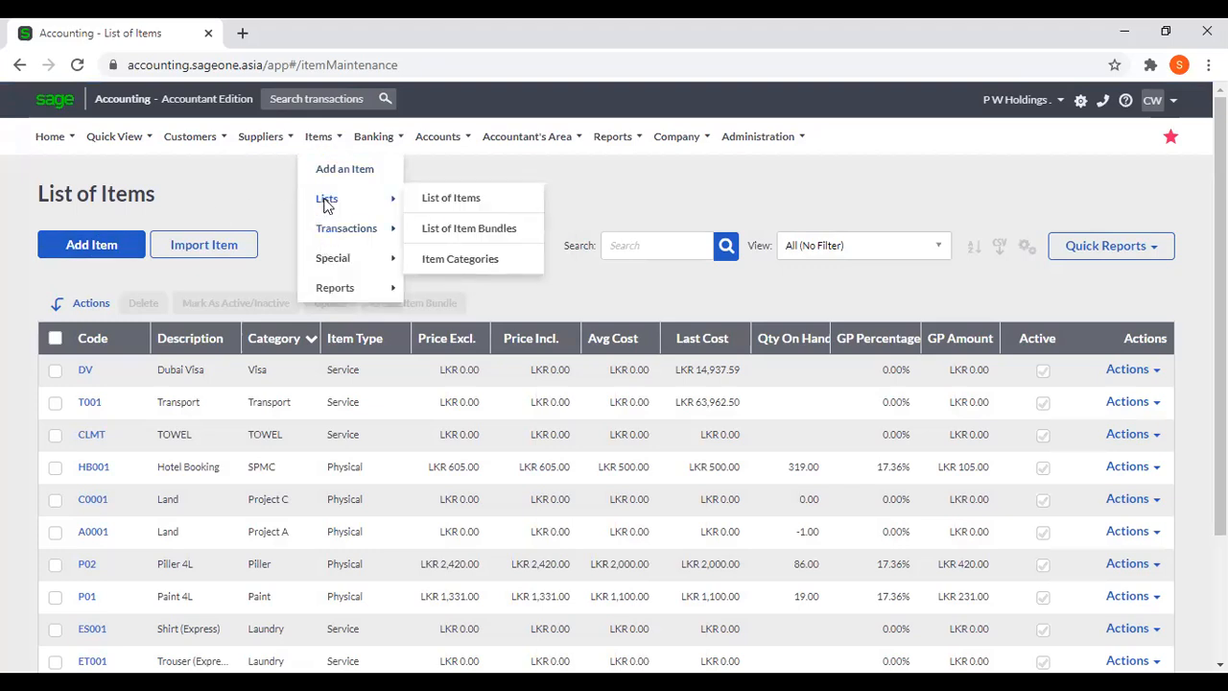
left_click(466, 229)
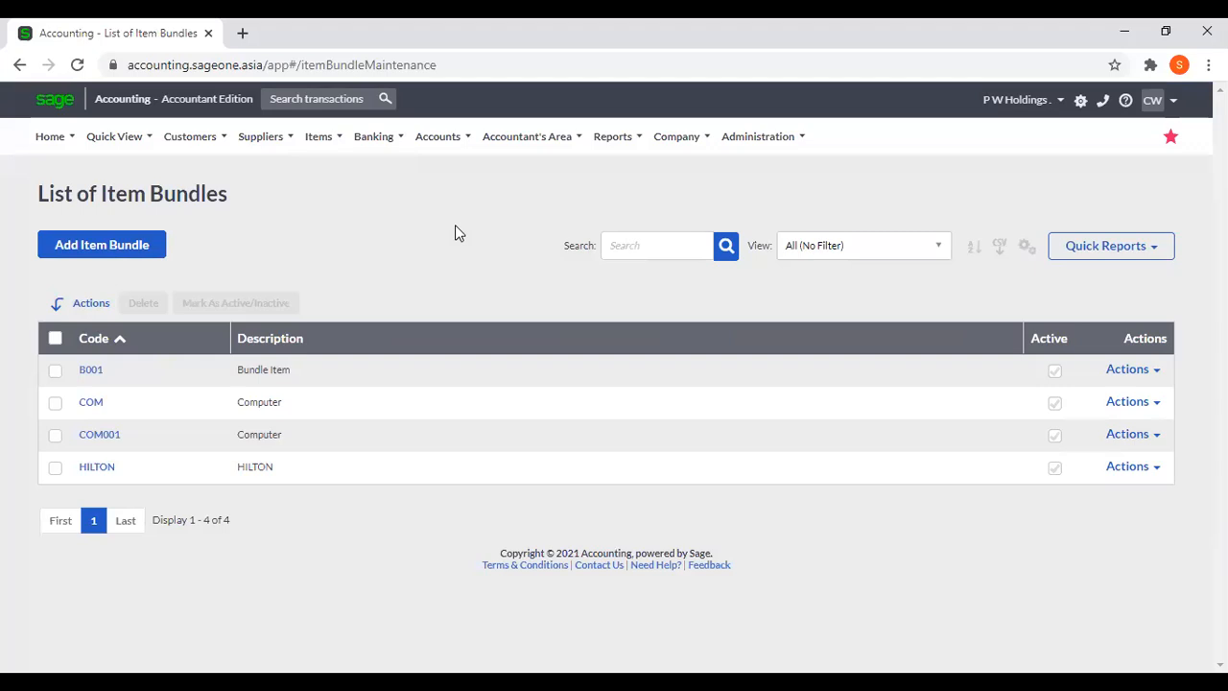
left_click(139, 247)
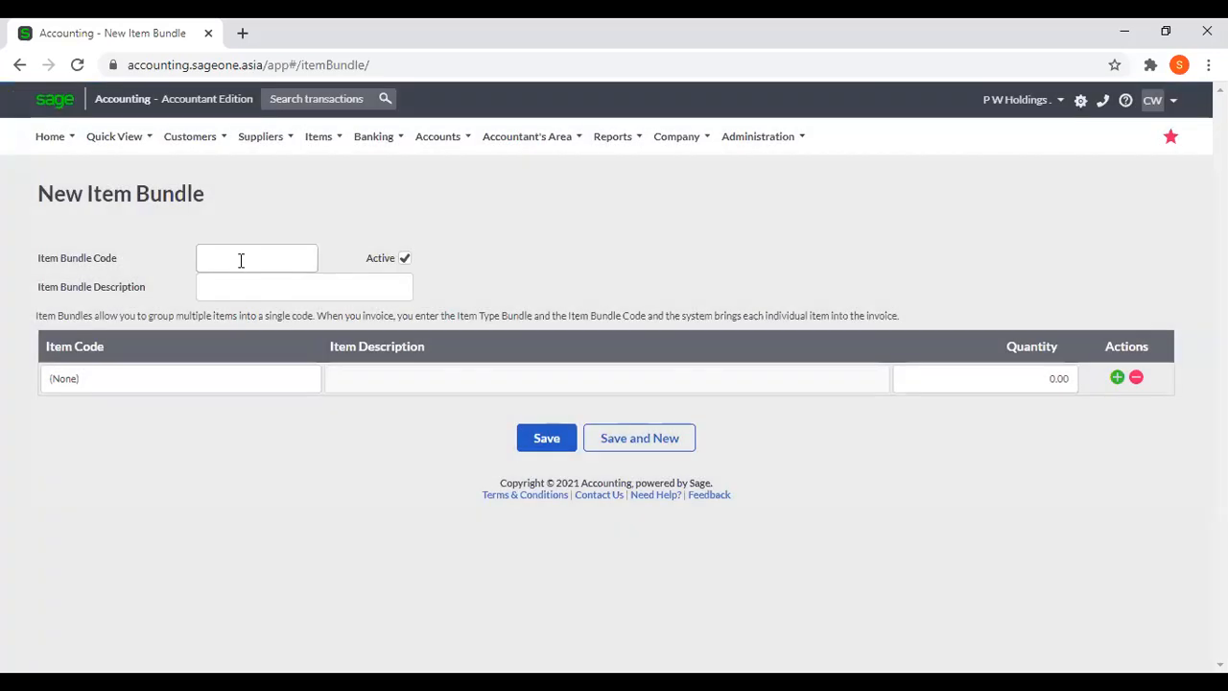
Go through the new bundle's code, description and quantity fields and add two more blank item lines.
left_click(241, 261)
left_click(300, 212)
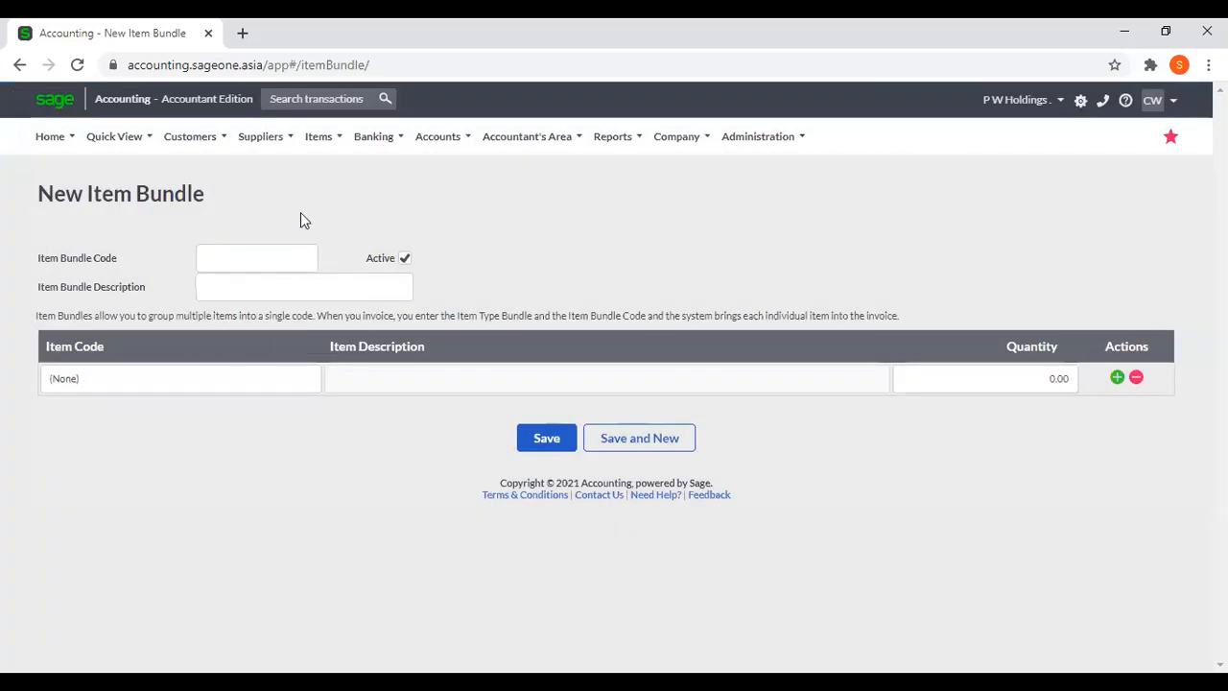
left_click(262, 285)
left_click(484, 295)
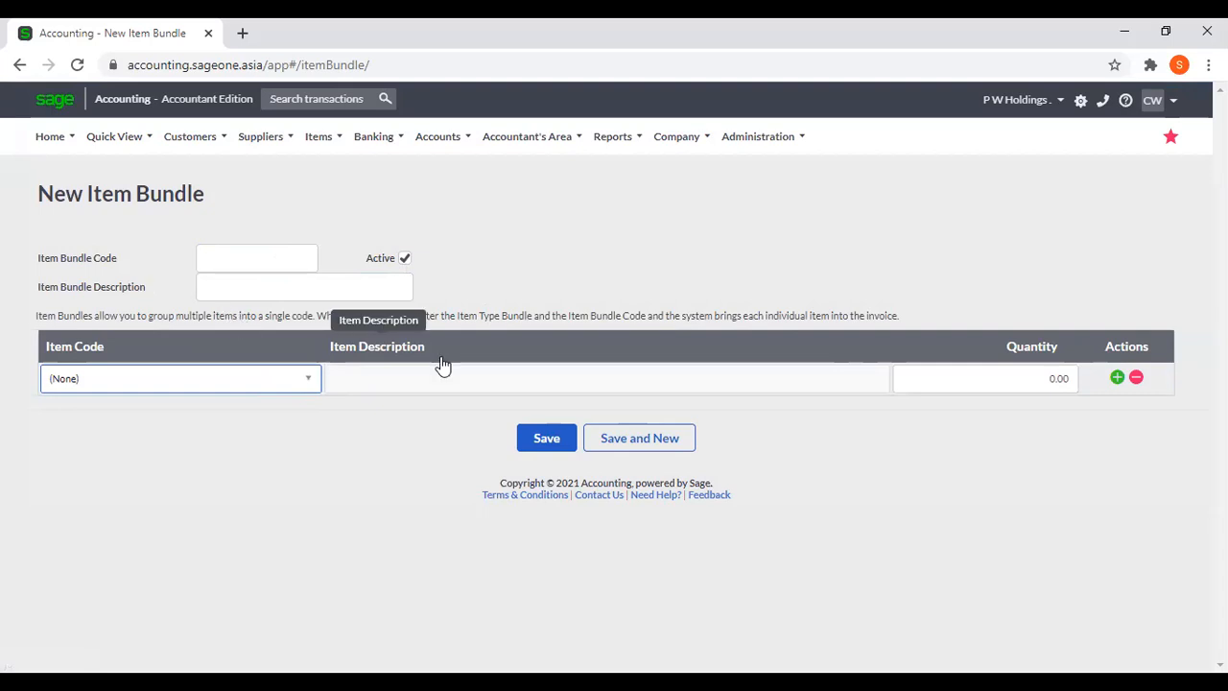
left_click(1014, 383)
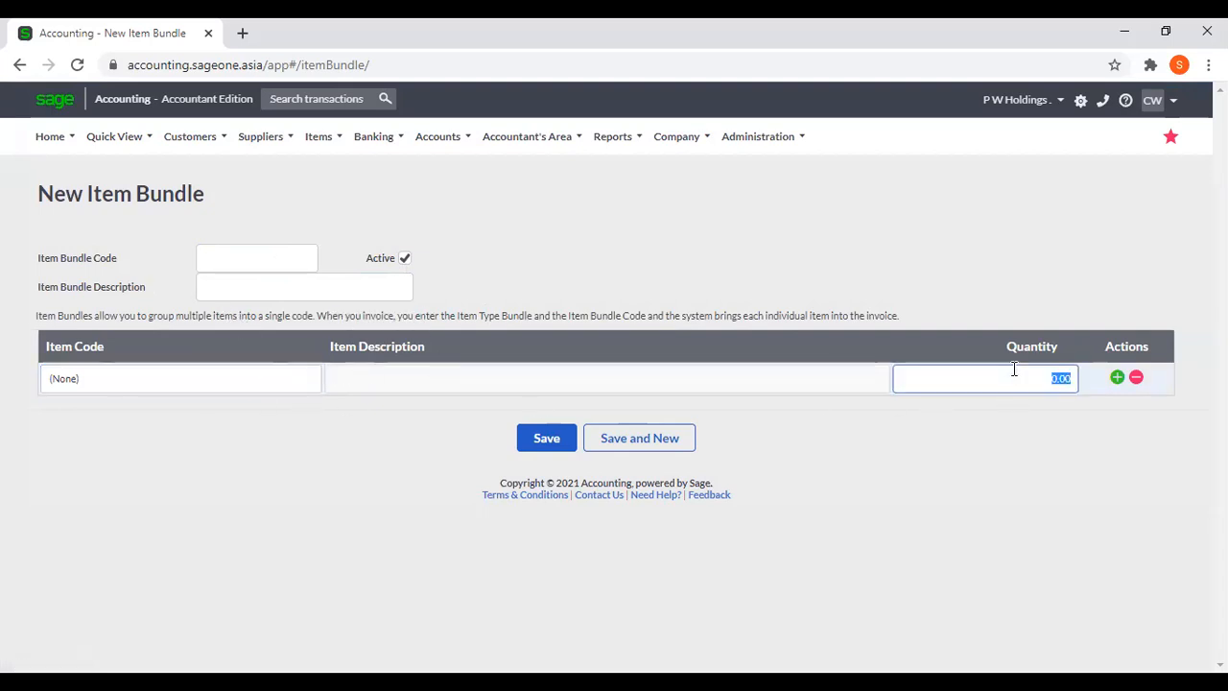
left_click(1116, 378)
left_click(1116, 378)
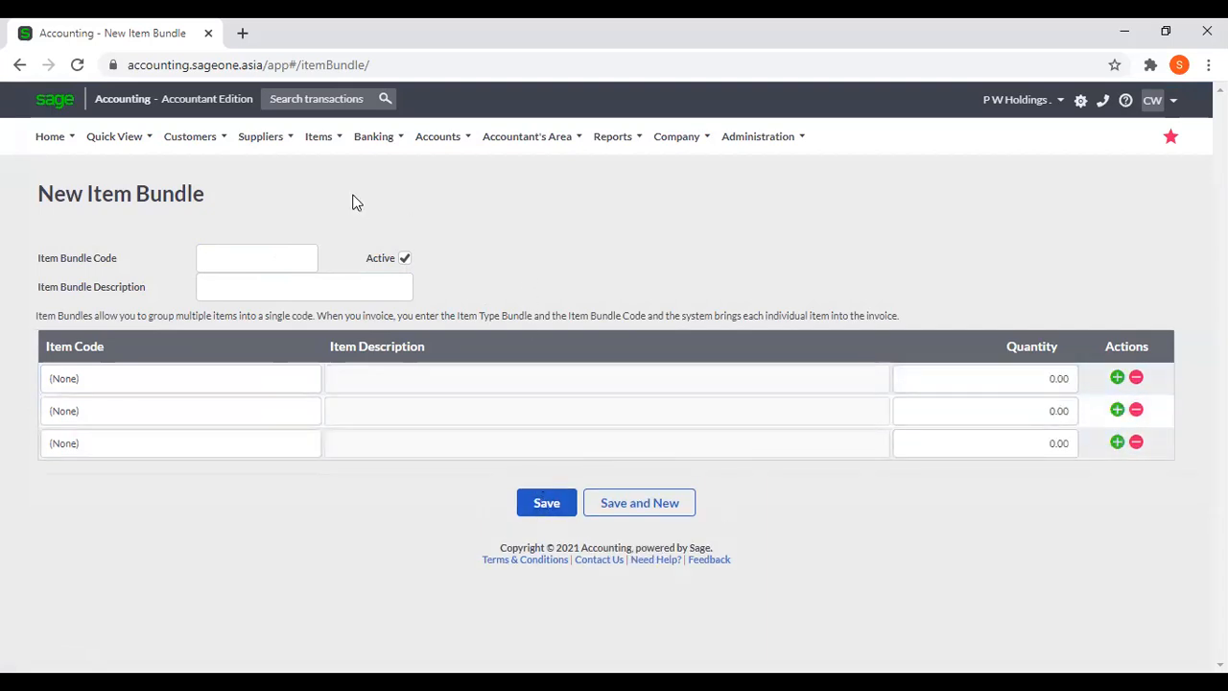
Leave the bundle unsaved, open the Item Categories list and bring up the blank form for a new category.
left_click(322, 139)
mouse_move(332, 198)
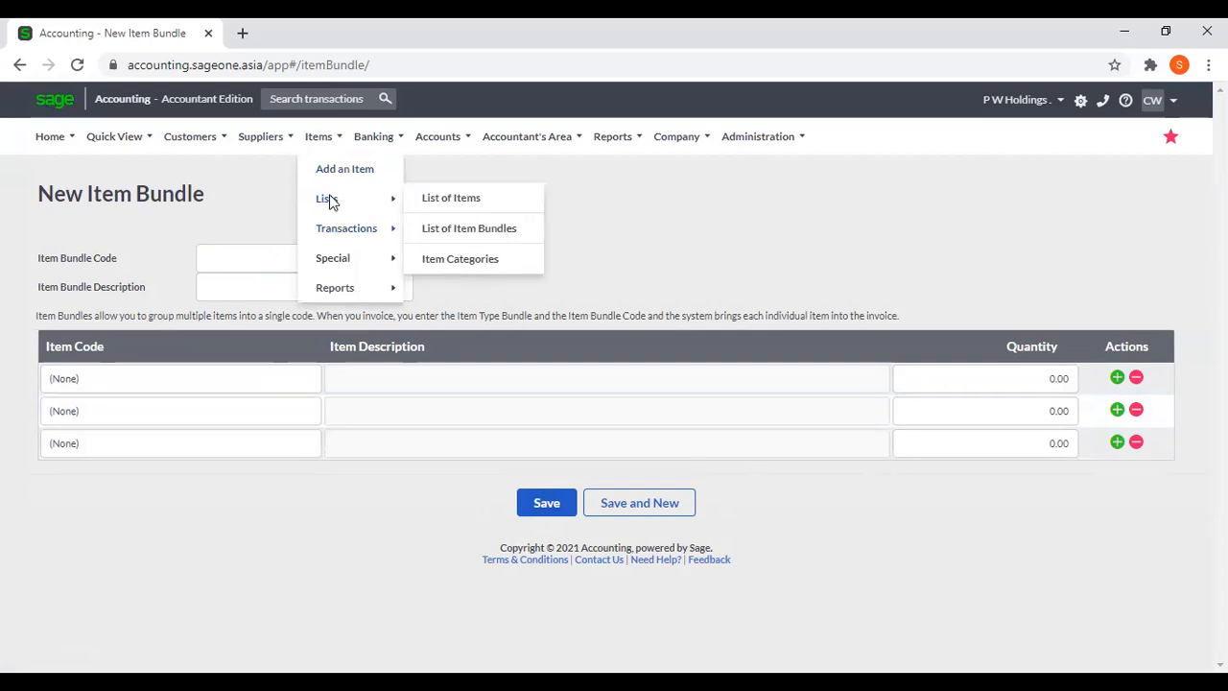
left_click(477, 259)
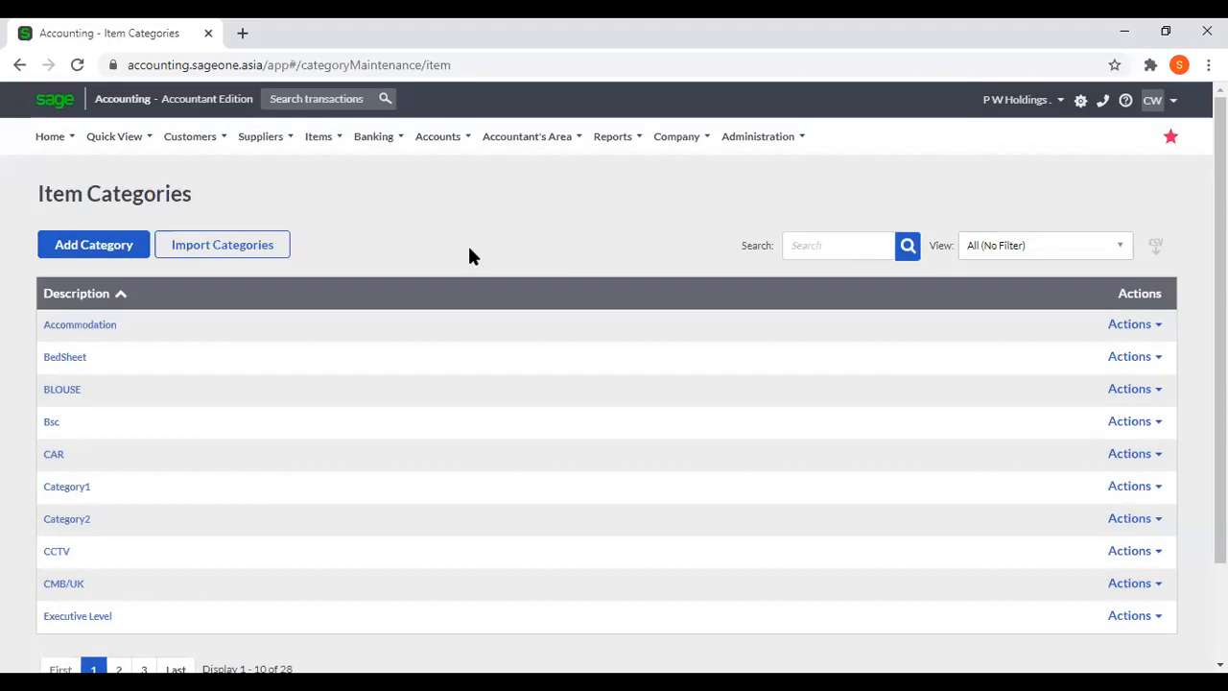
left_click(102, 242)
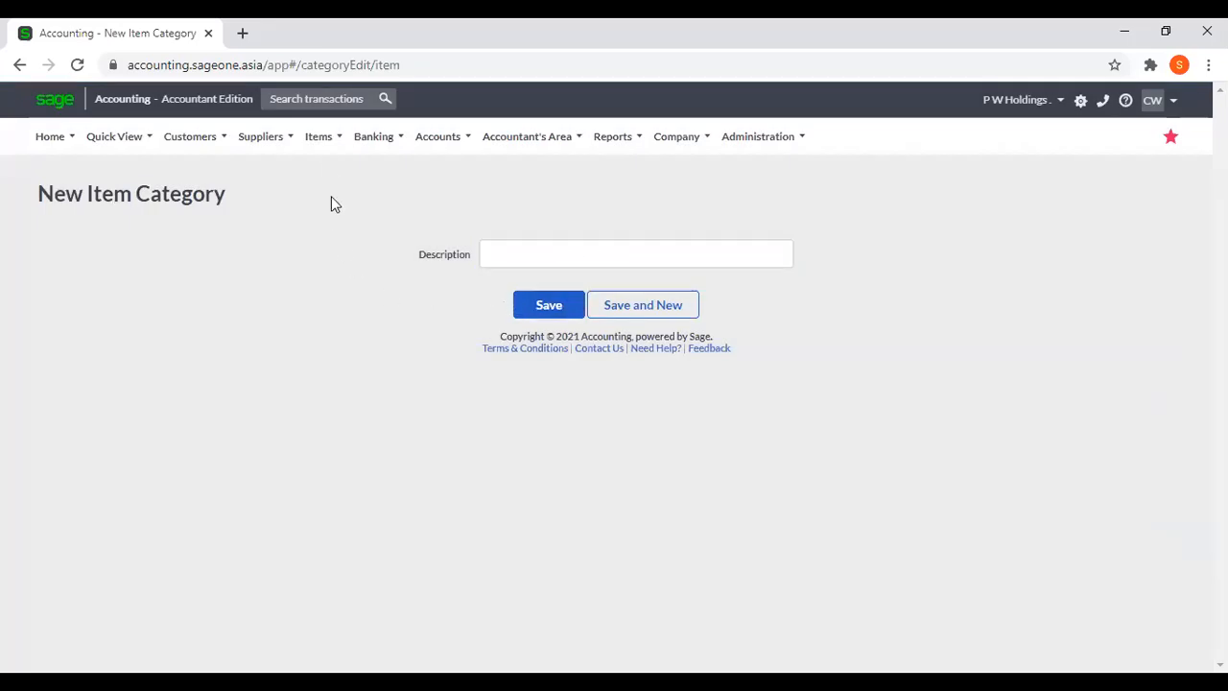
Return to the List of Items and view its grid customisation options for columns and user defined fields, cancelling without saving.
mouse_move(327, 156)
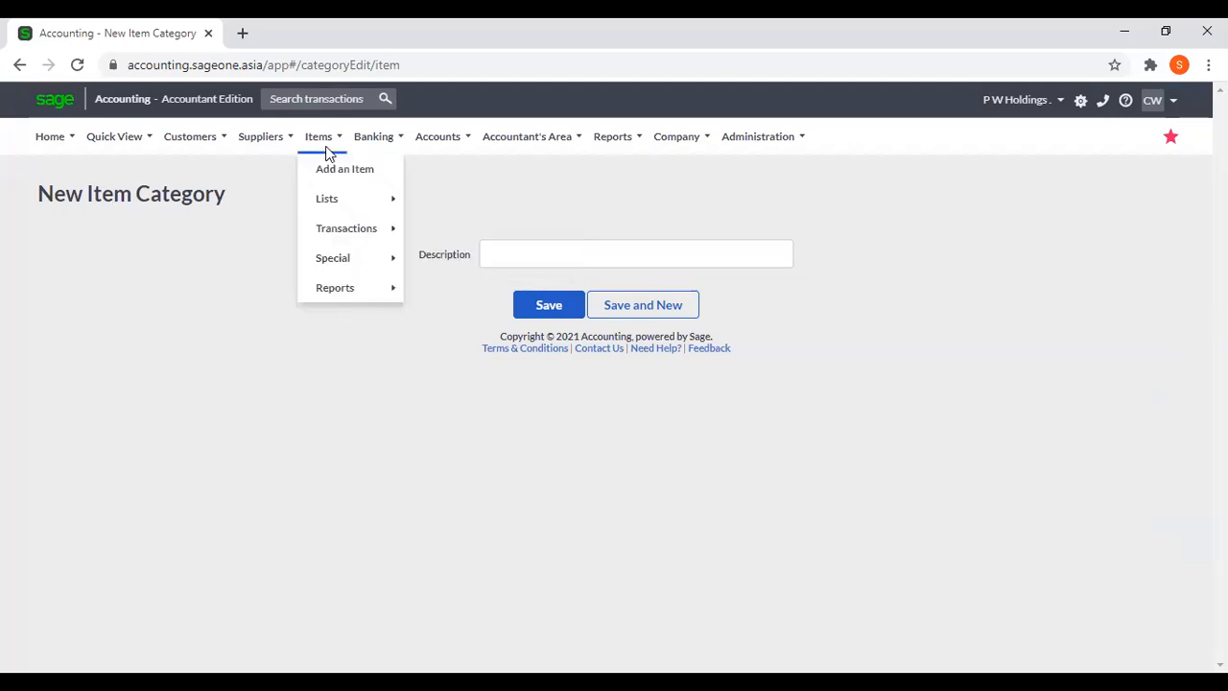
mouse_move(342, 201)
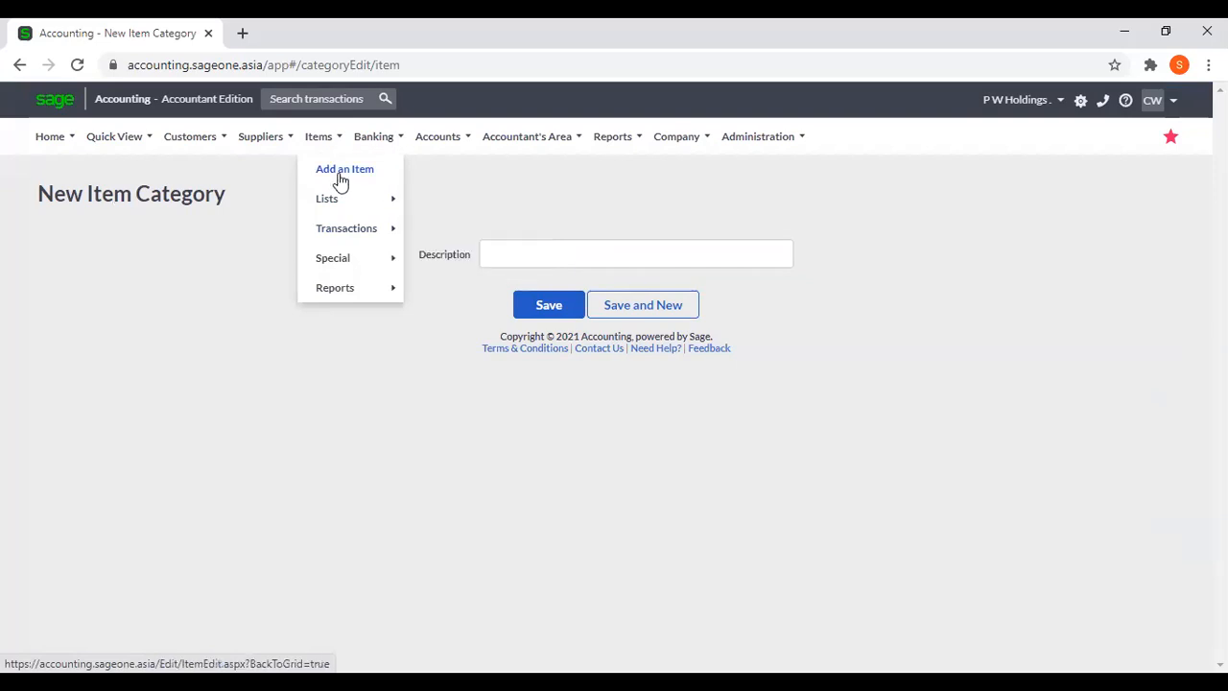
left_click(453, 201)
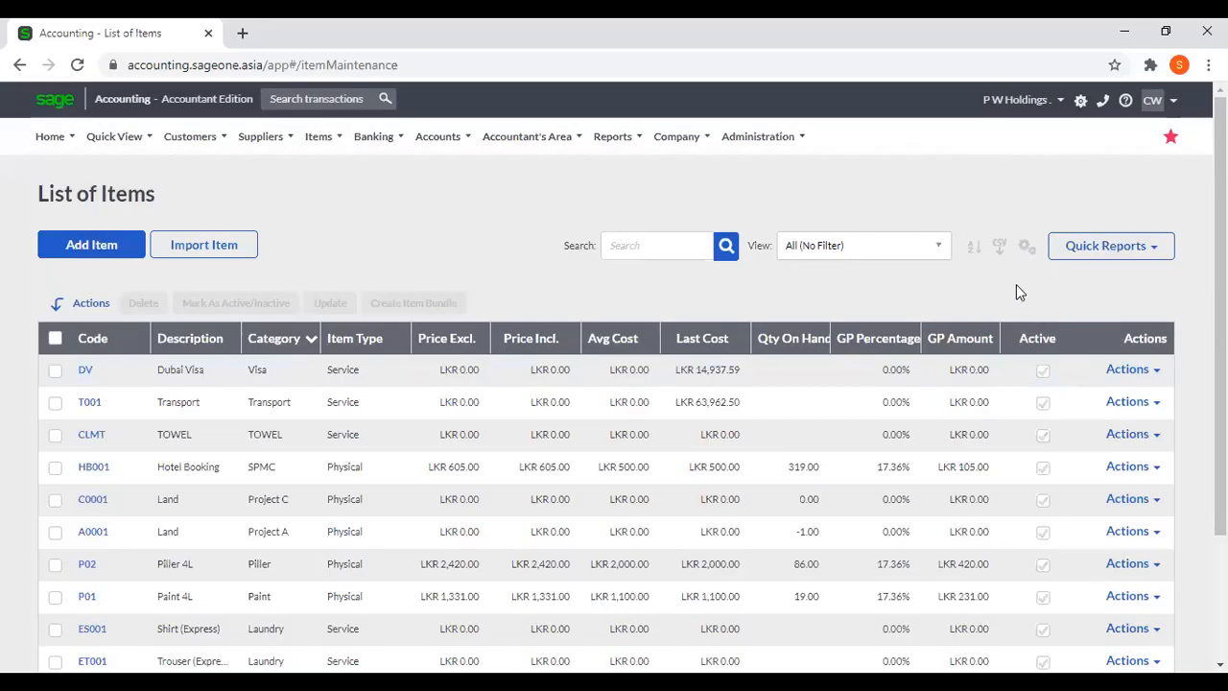
left_click(1026, 246)
left_click(959, 273)
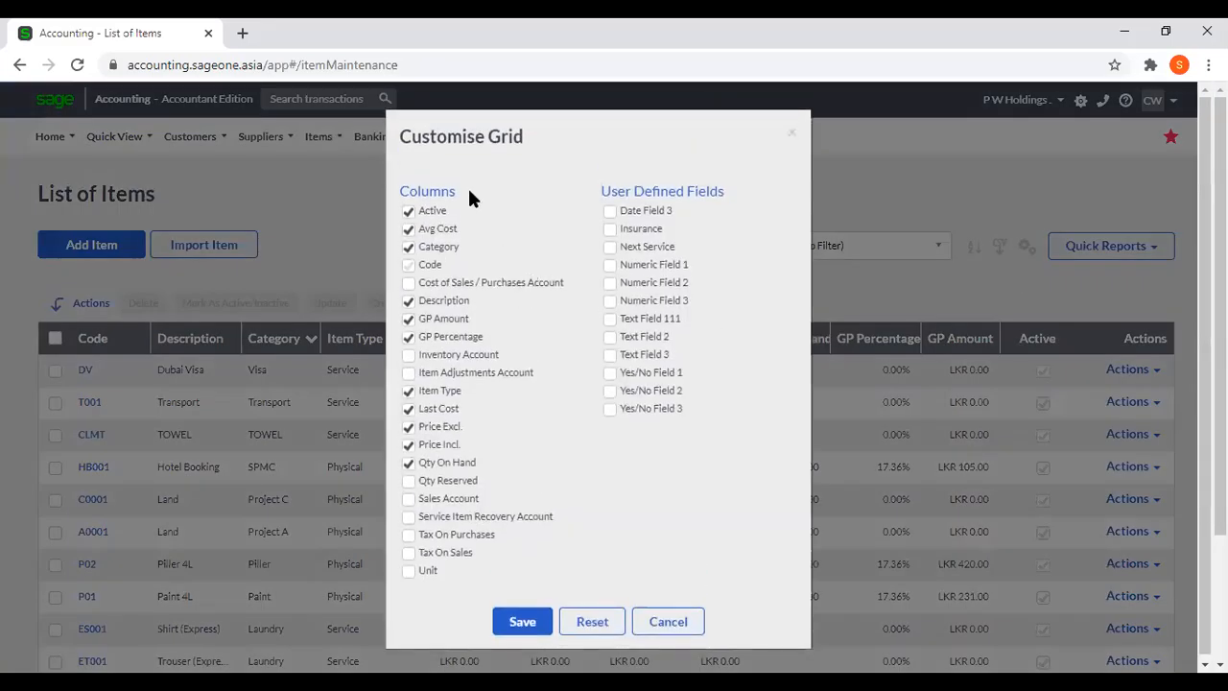
left_click(410, 518)
left_click(678, 623)
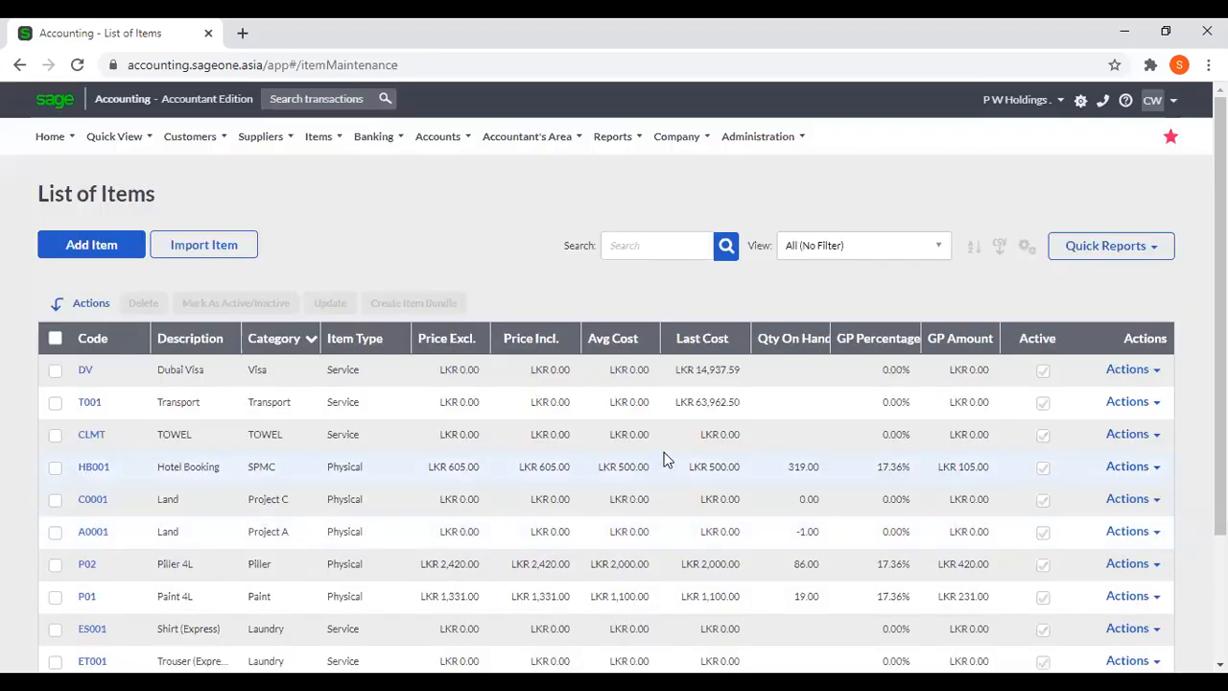
Start an item adjustment using the Quantity on Hand and/or Average Cost type, without the Quick Entry Grid.
left_click(299, 136)
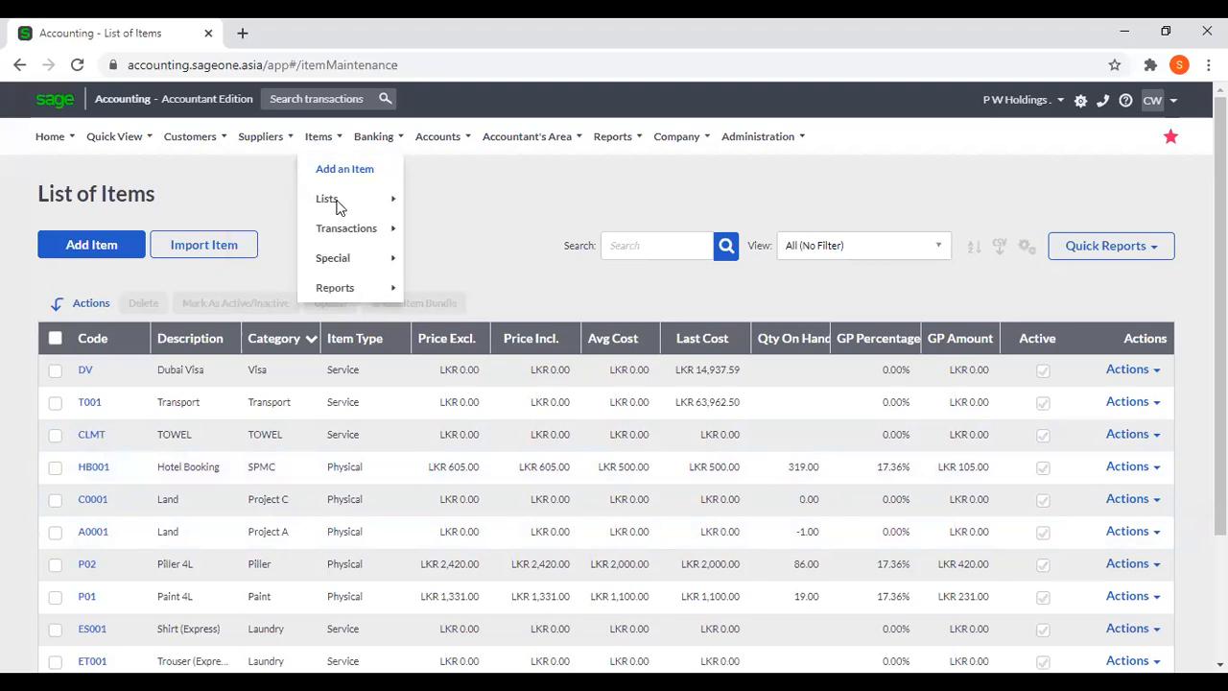
mouse_move(344, 237)
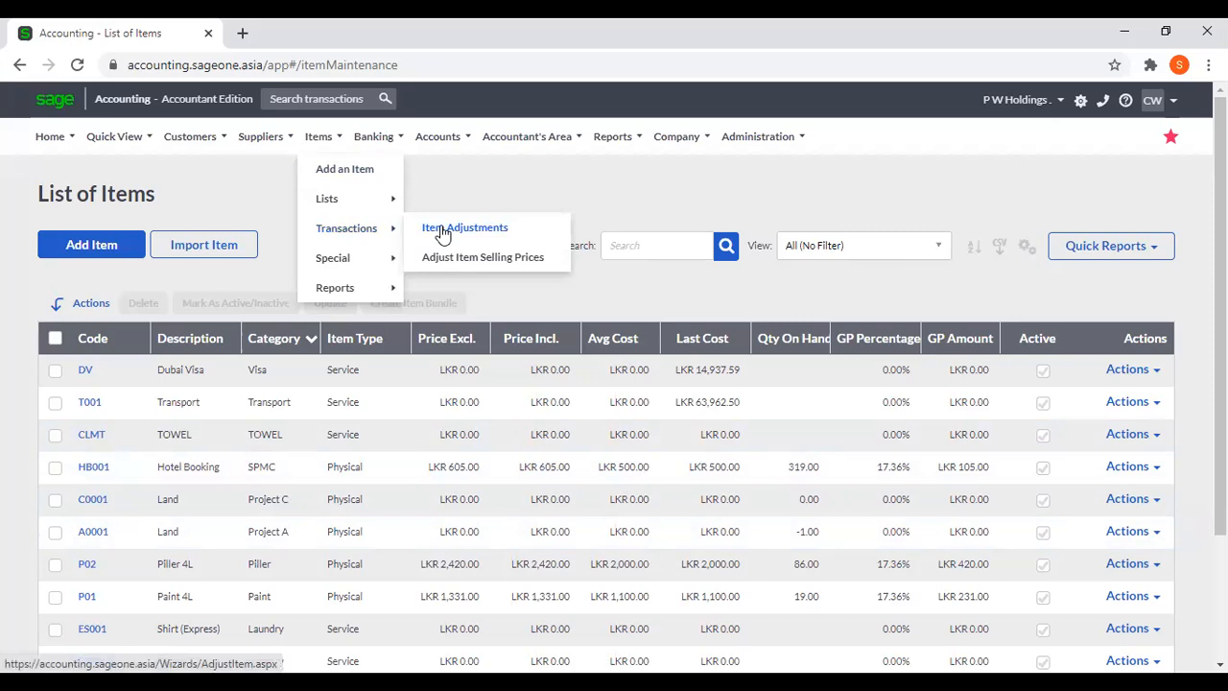
left_click(505, 230)
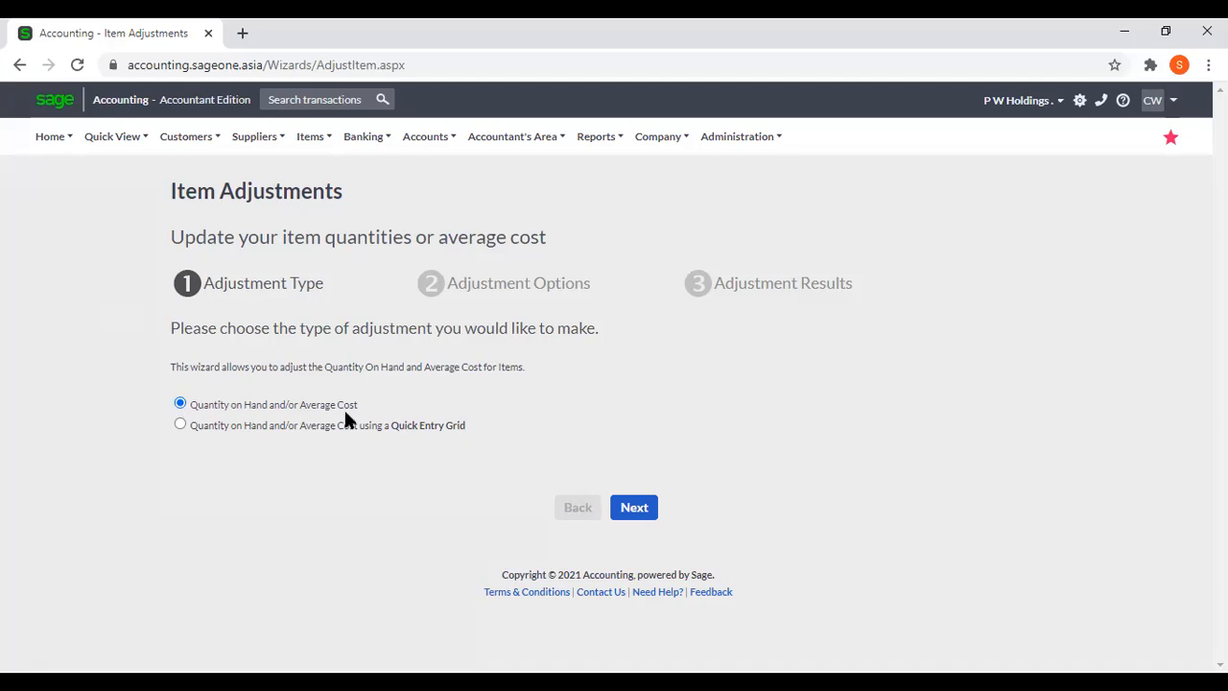
left_click(180, 425)
left_click(180, 404)
left_click(629, 505)
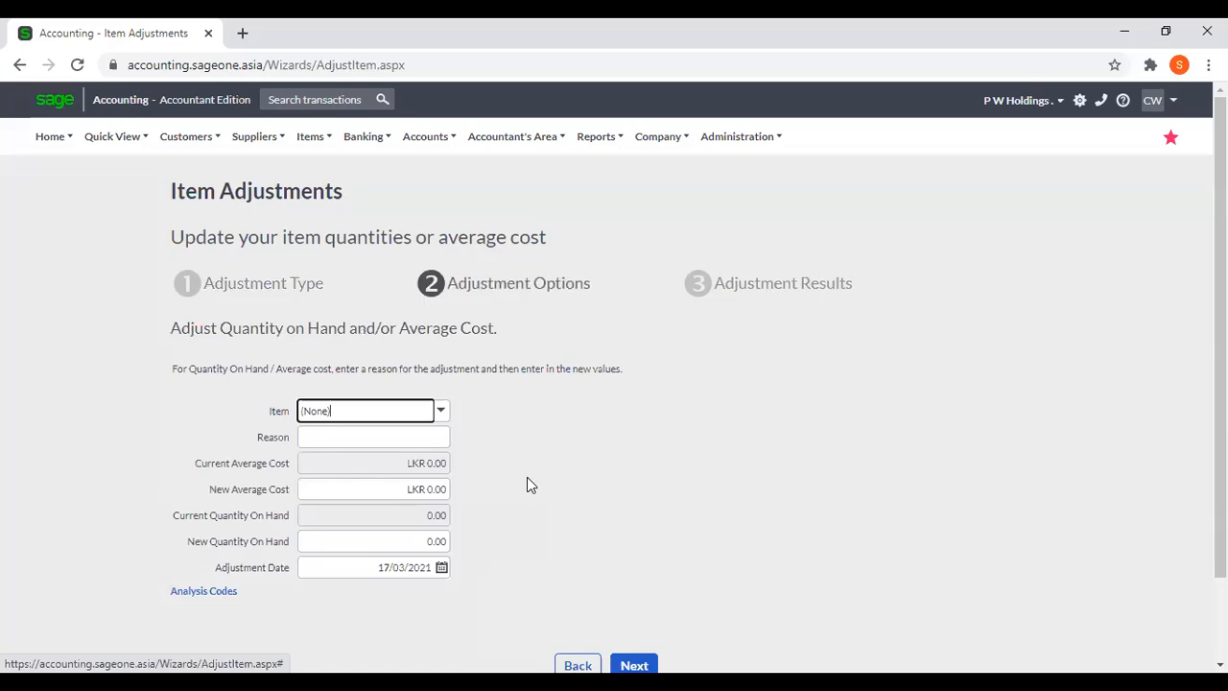
left_click(439, 413)
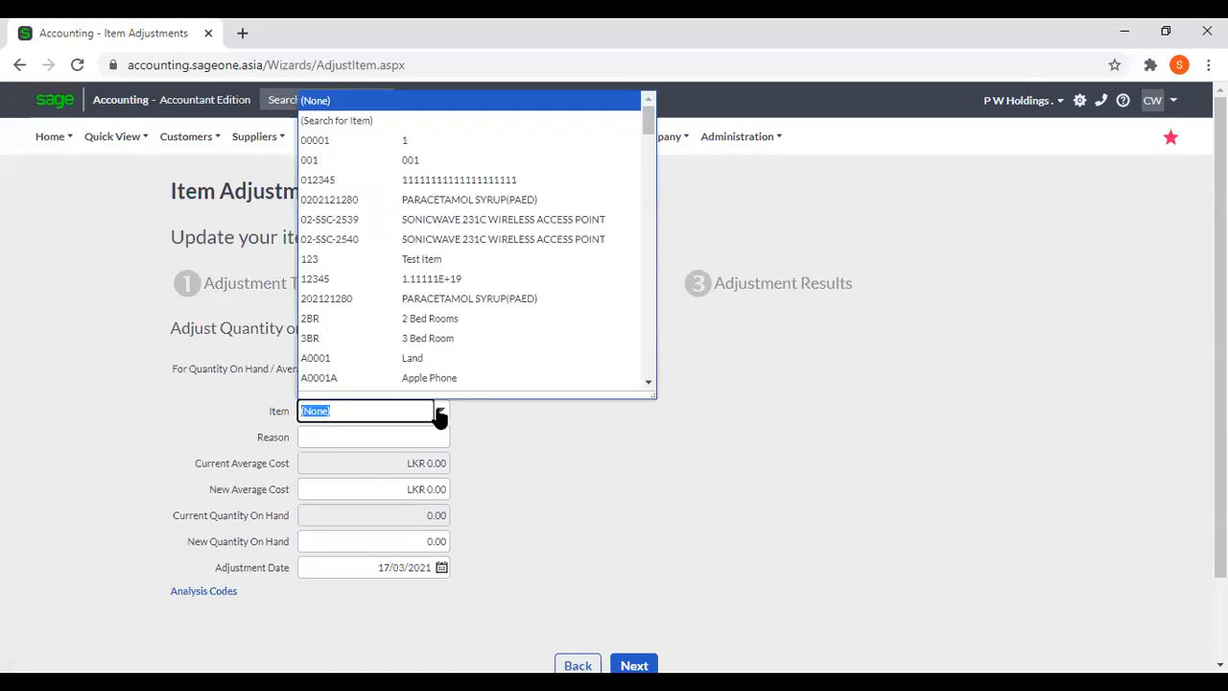
left_click(444, 202)
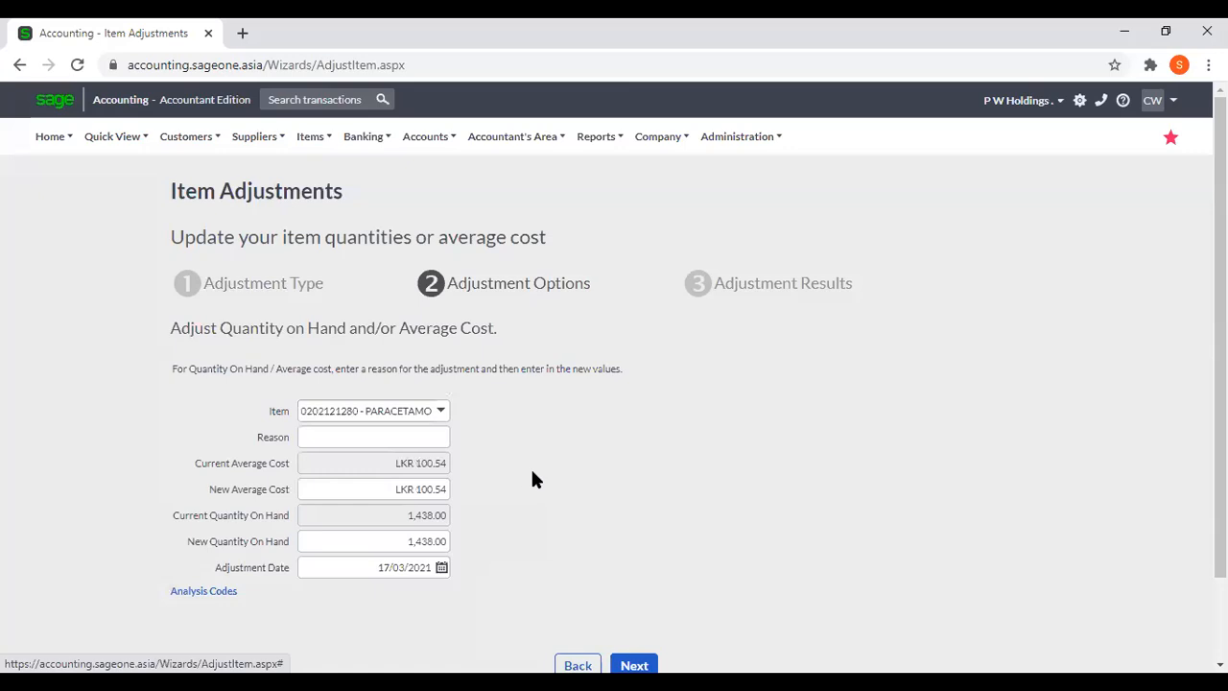
left_click(394, 438)
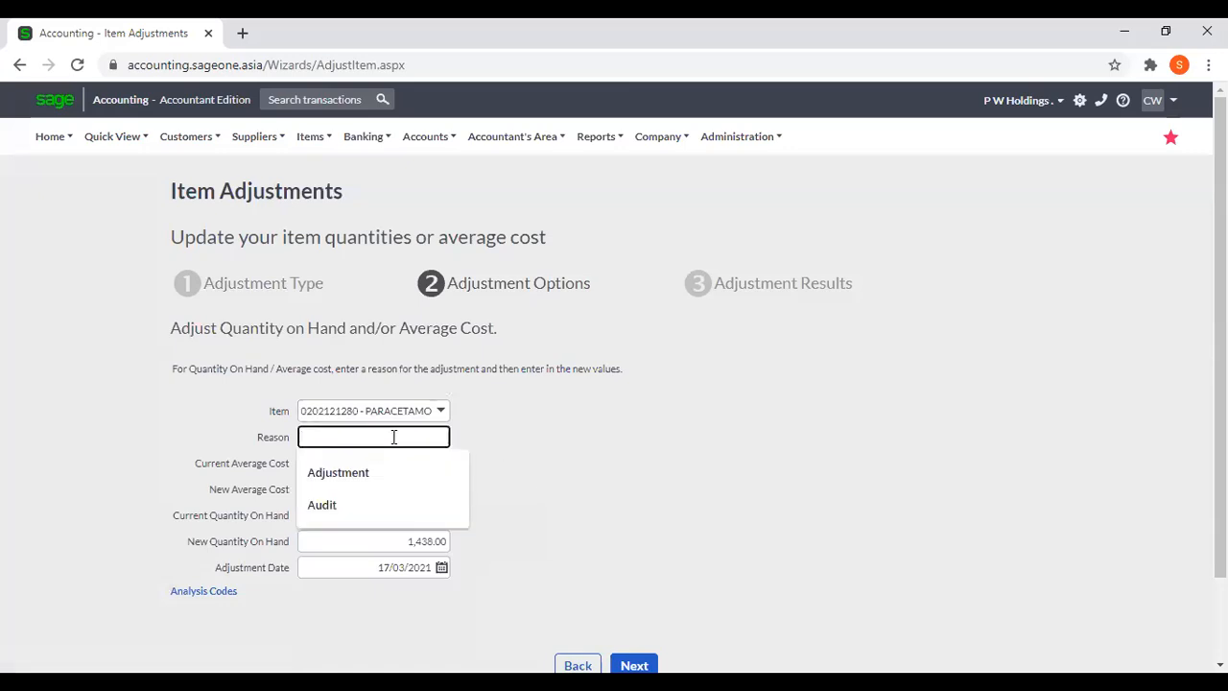
left_click(387, 493)
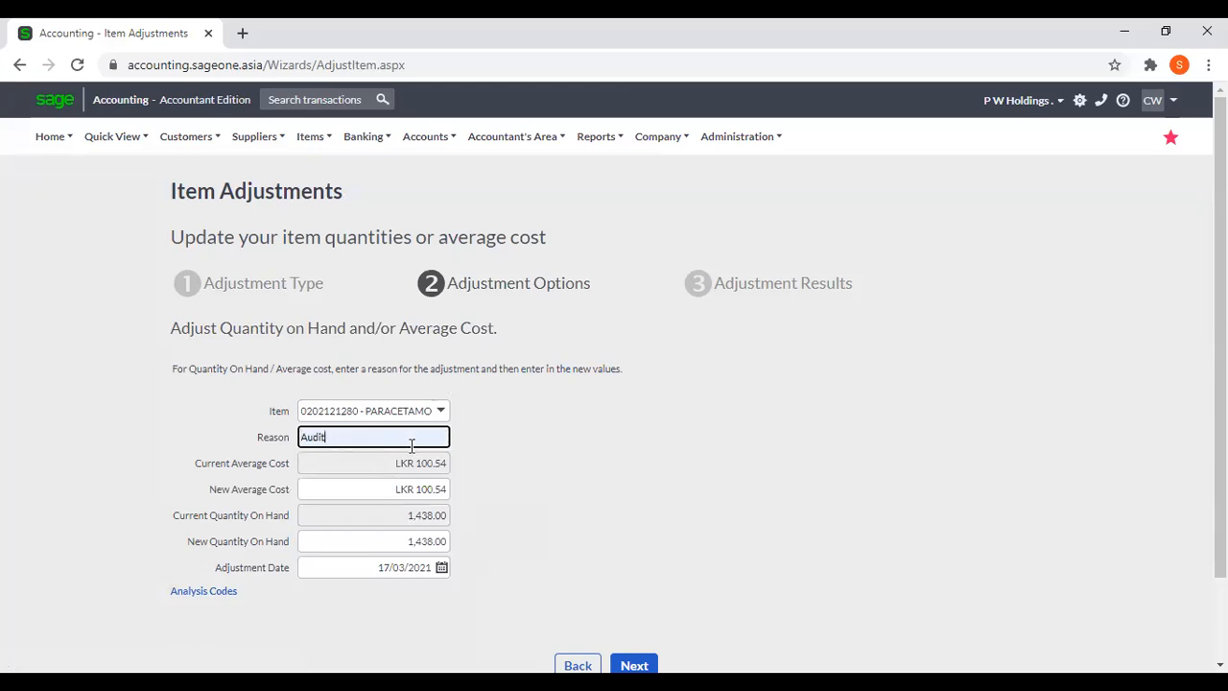
Check the new average cost and new quantity on hand fields, and process the item adjustment.
left_click(422, 489)
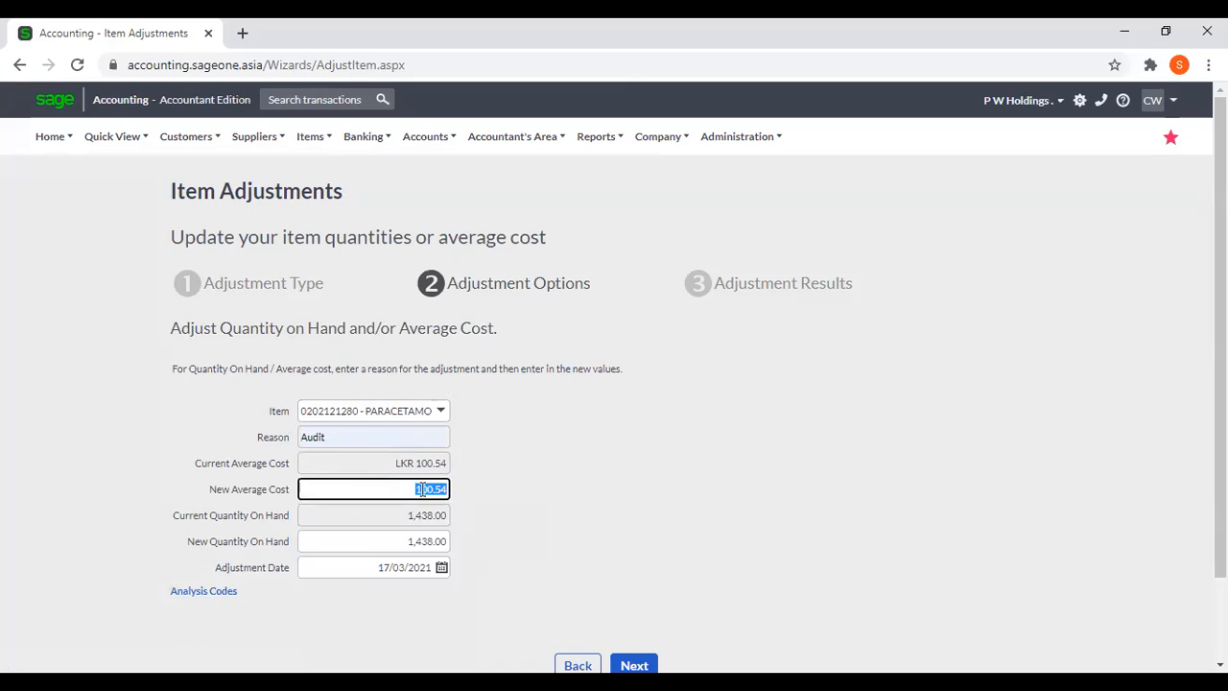
left_click(461, 520)
left_click(397, 542)
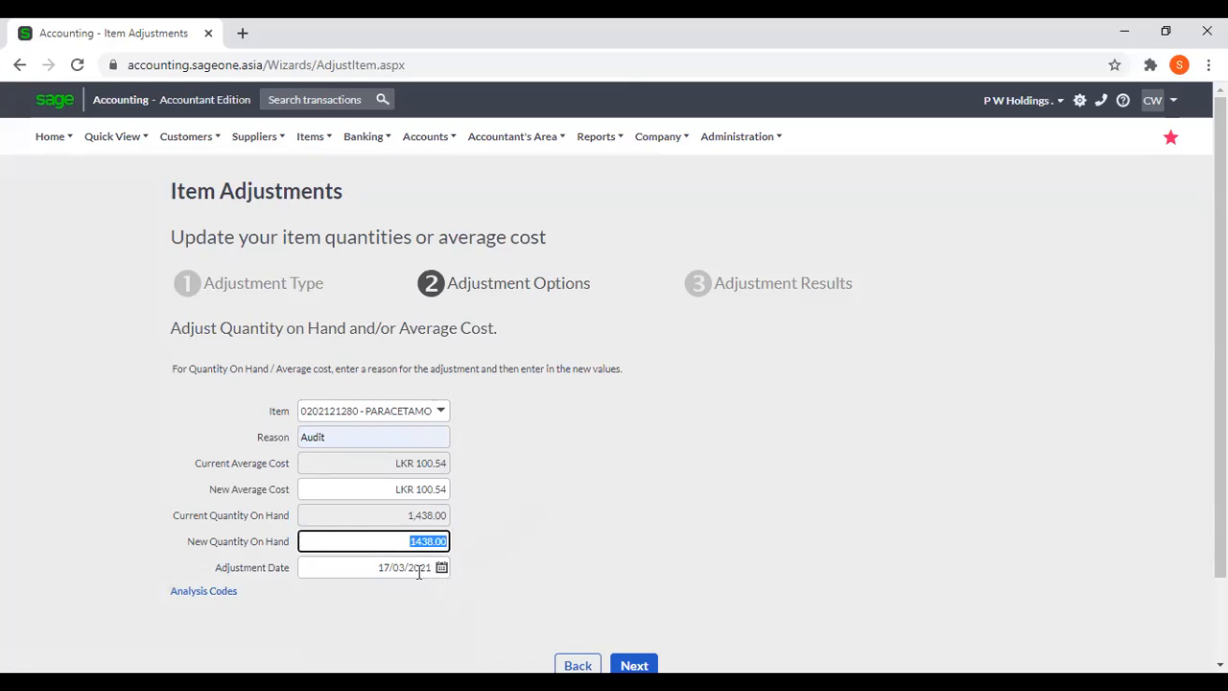
left_click(509, 558)
scroll(553, 544, "down", 1)
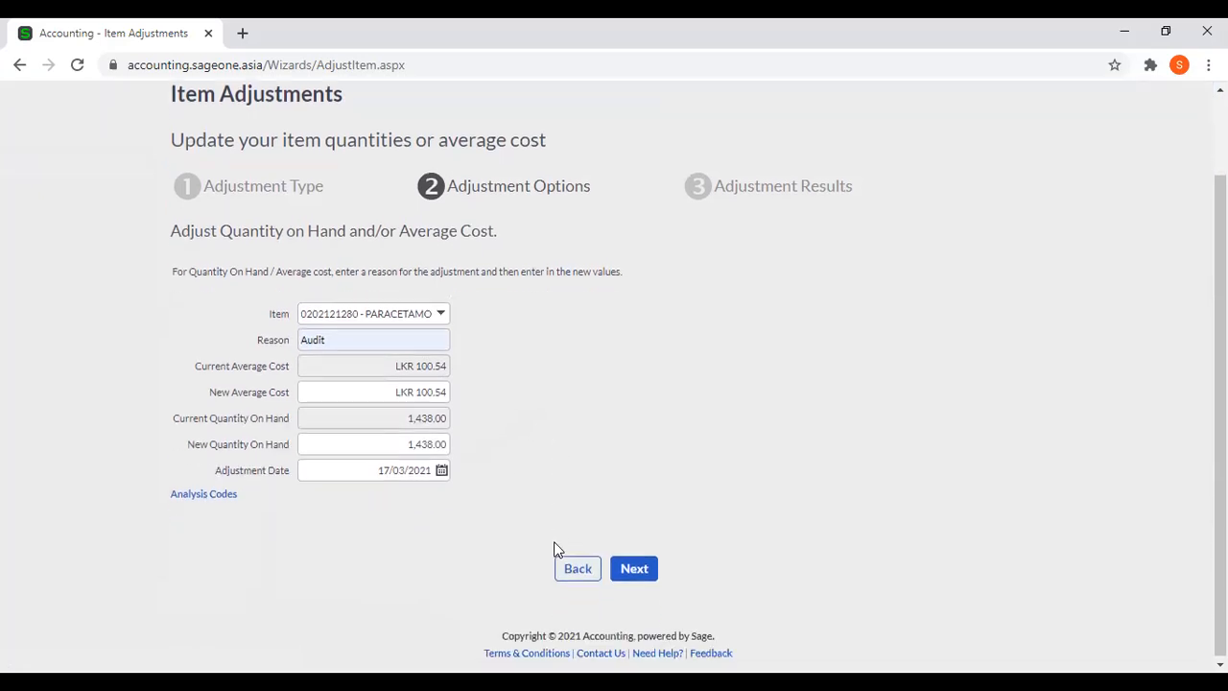
left_click(622, 569)
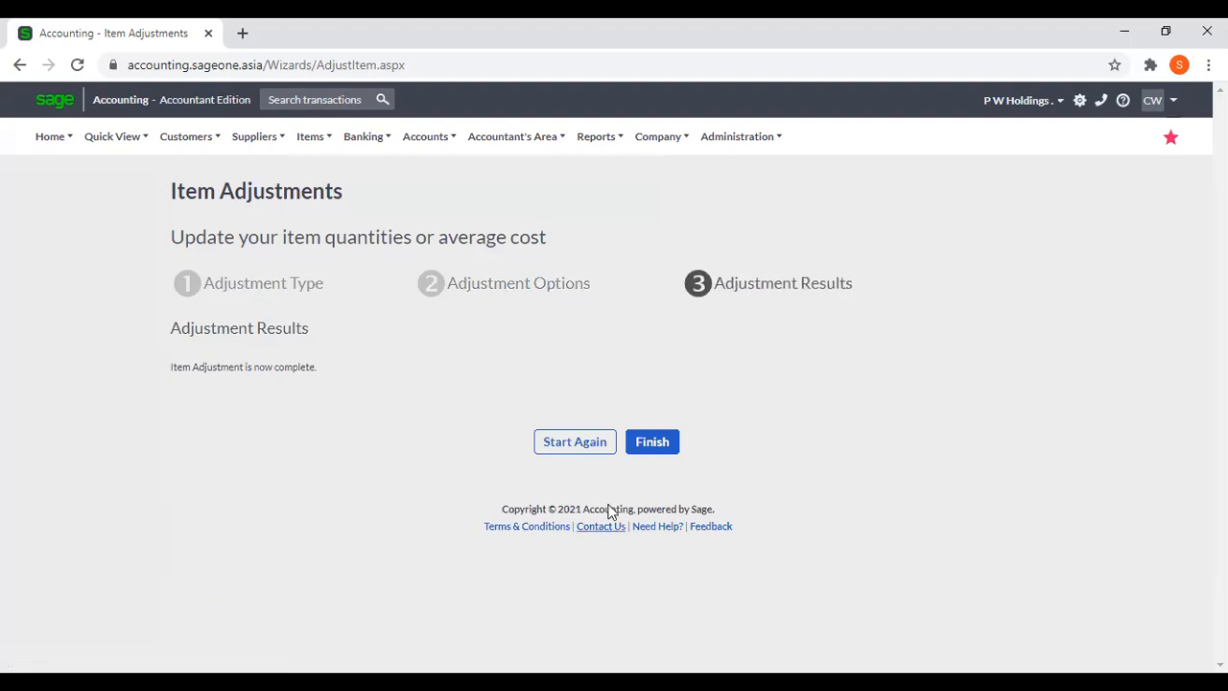
Finish the completed item adjustment and start another one of the Quantity on Hand and/or Average Cost type using a Quick Entry Grid.
left_click(652, 451)
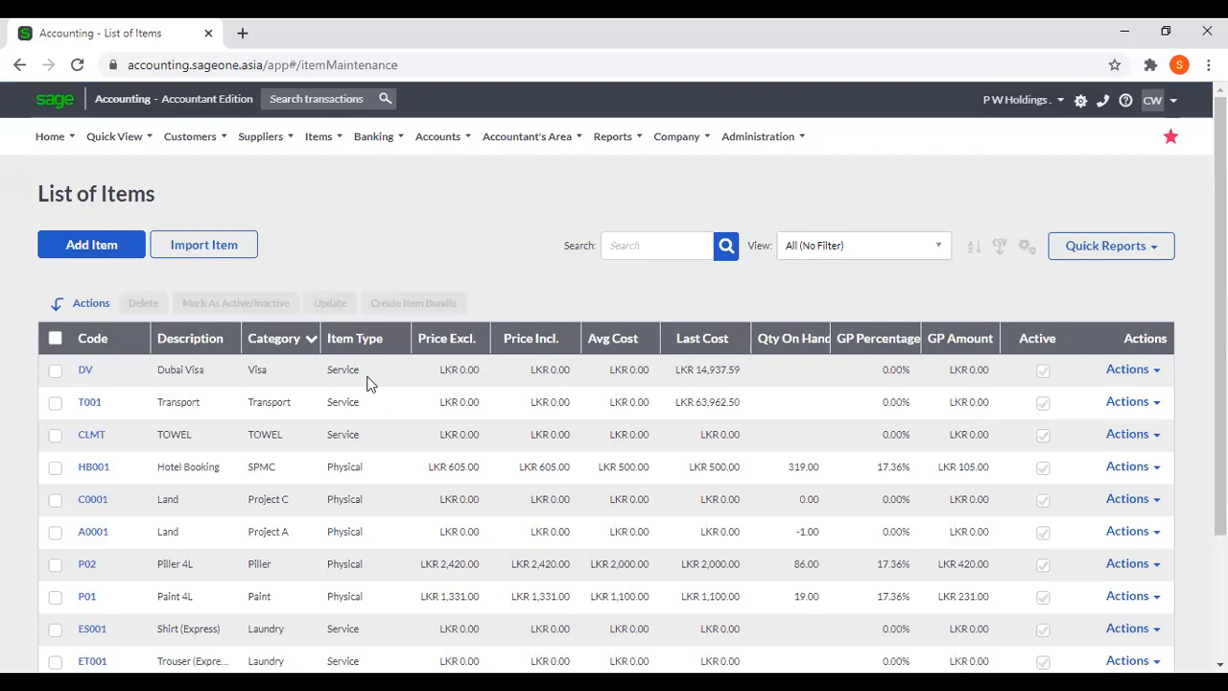
left_click(320, 139)
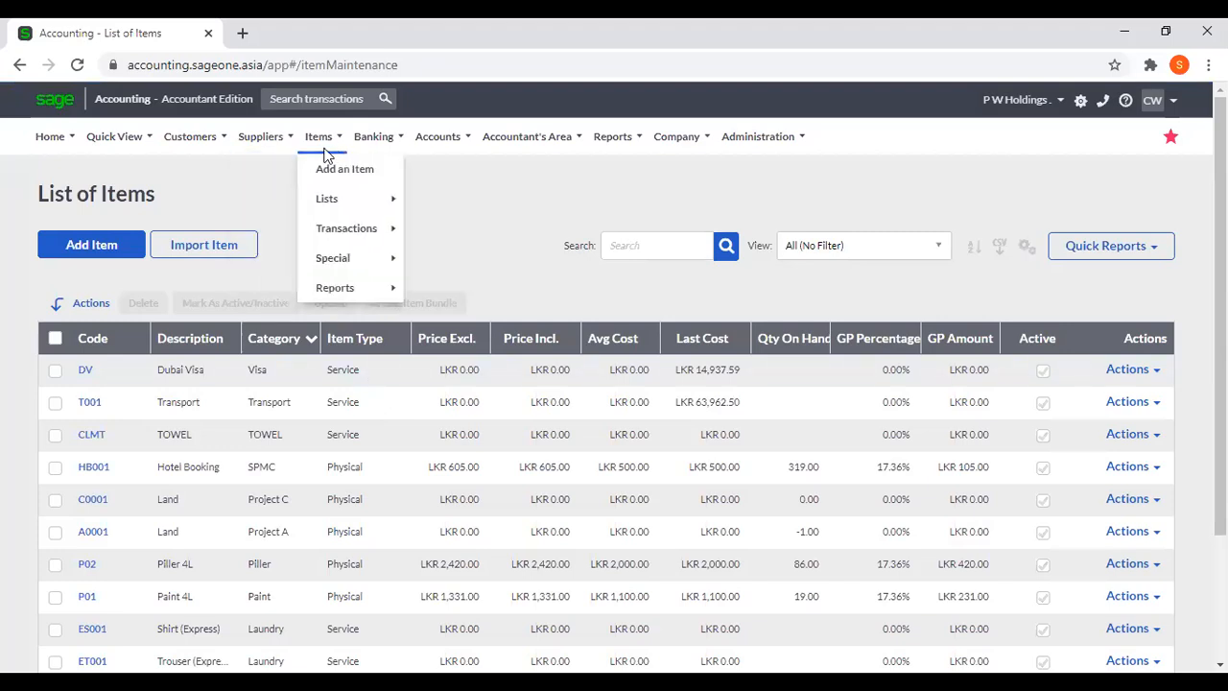
mouse_move(338, 232)
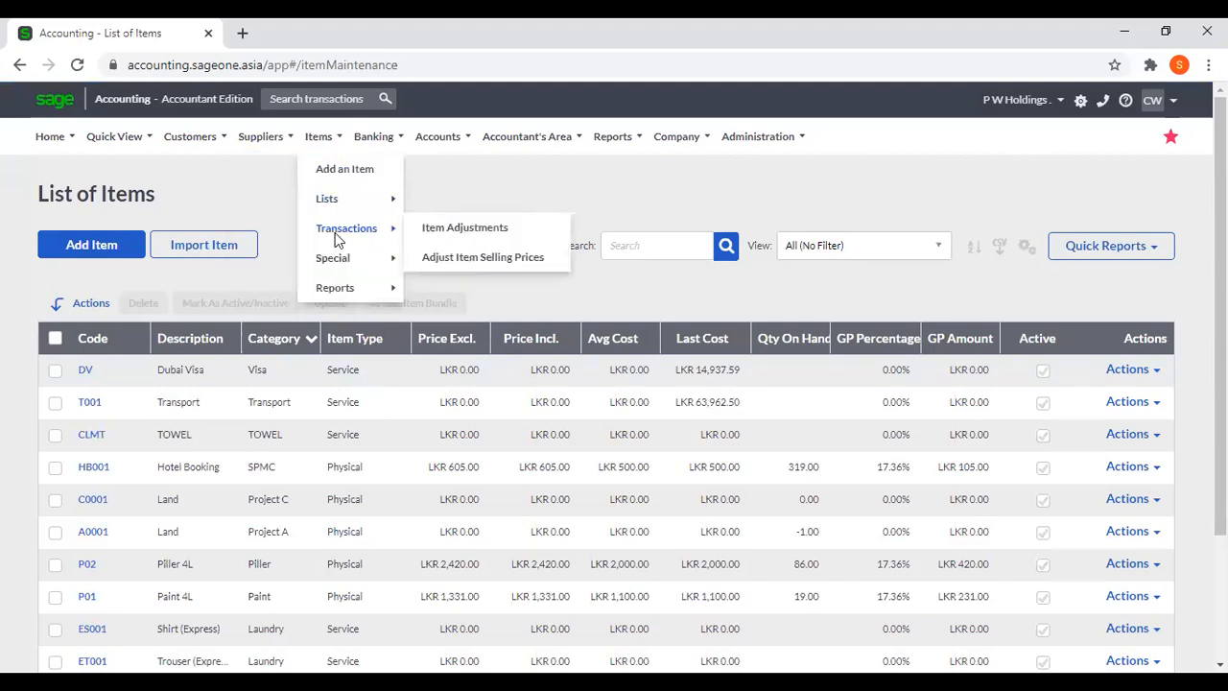
left_click(444, 236)
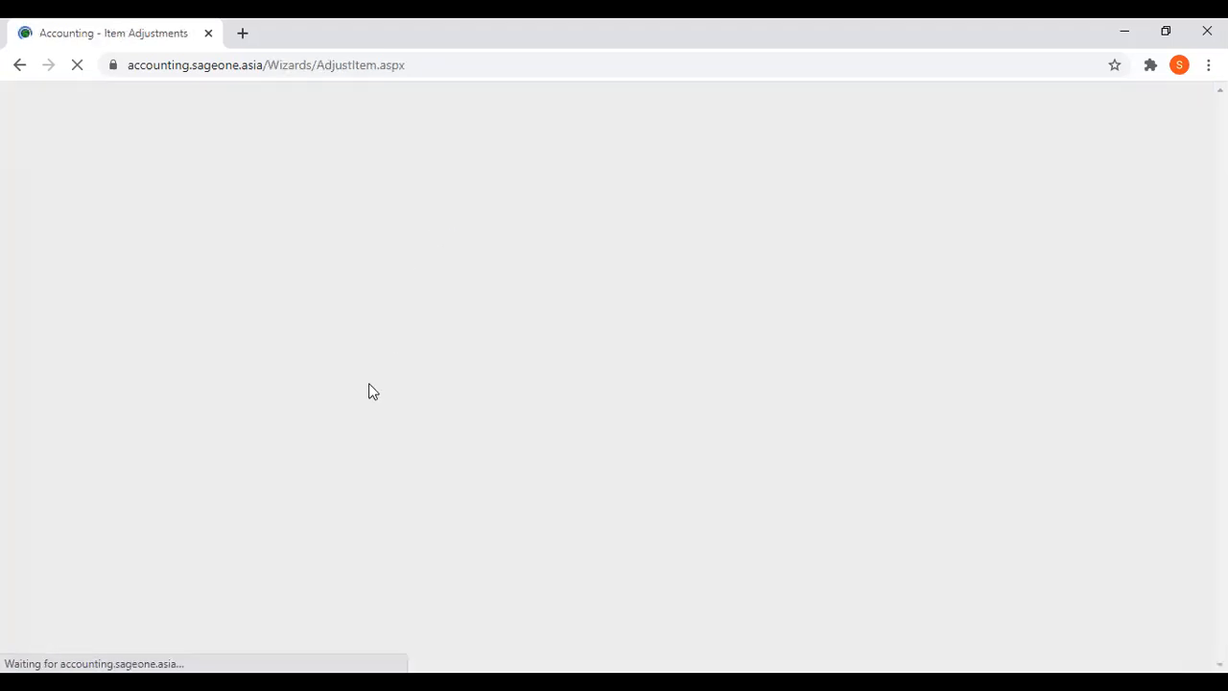
left_click(252, 431)
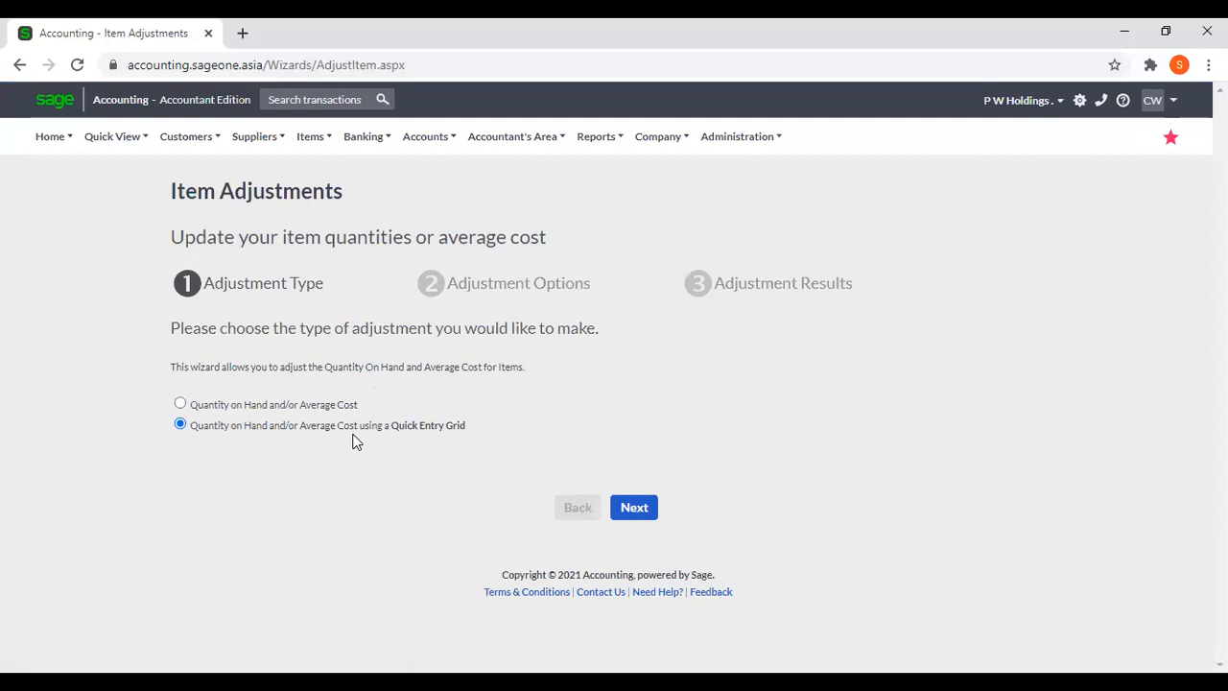
left_click(628, 505)
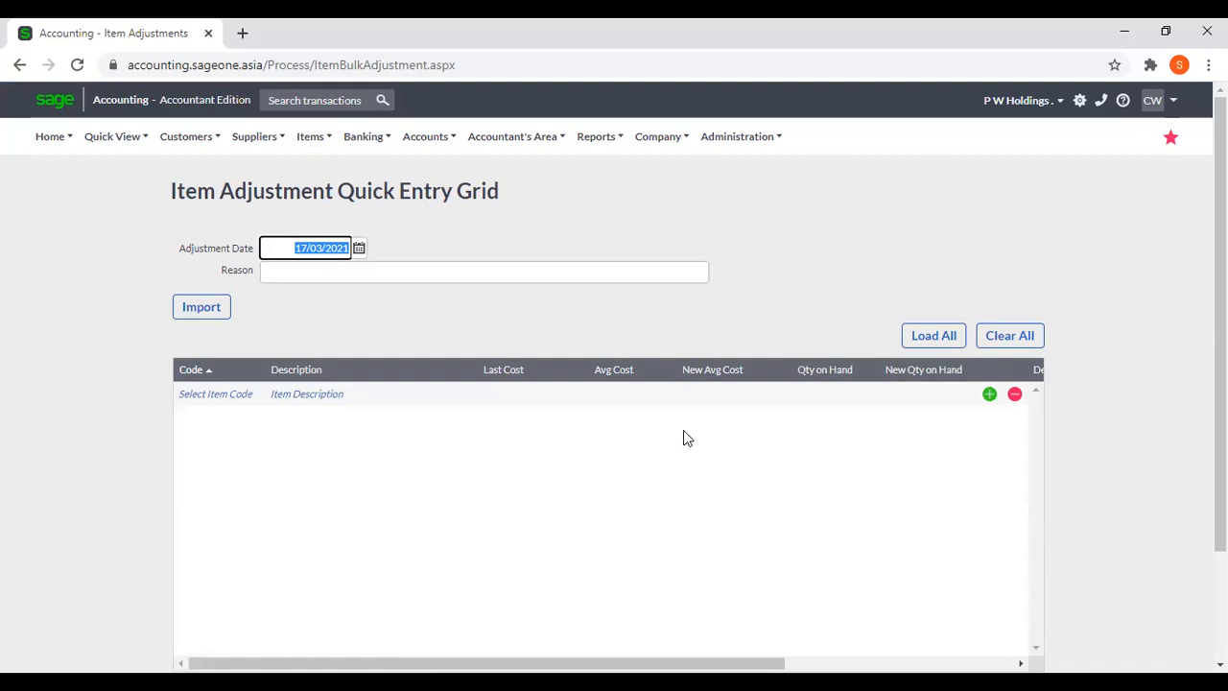
Add item 02-SSC-2539, SONICWAVE 231C WIRELESS ACCESS POINT, to the first line of the adjustment grid.
left_click(218, 404)
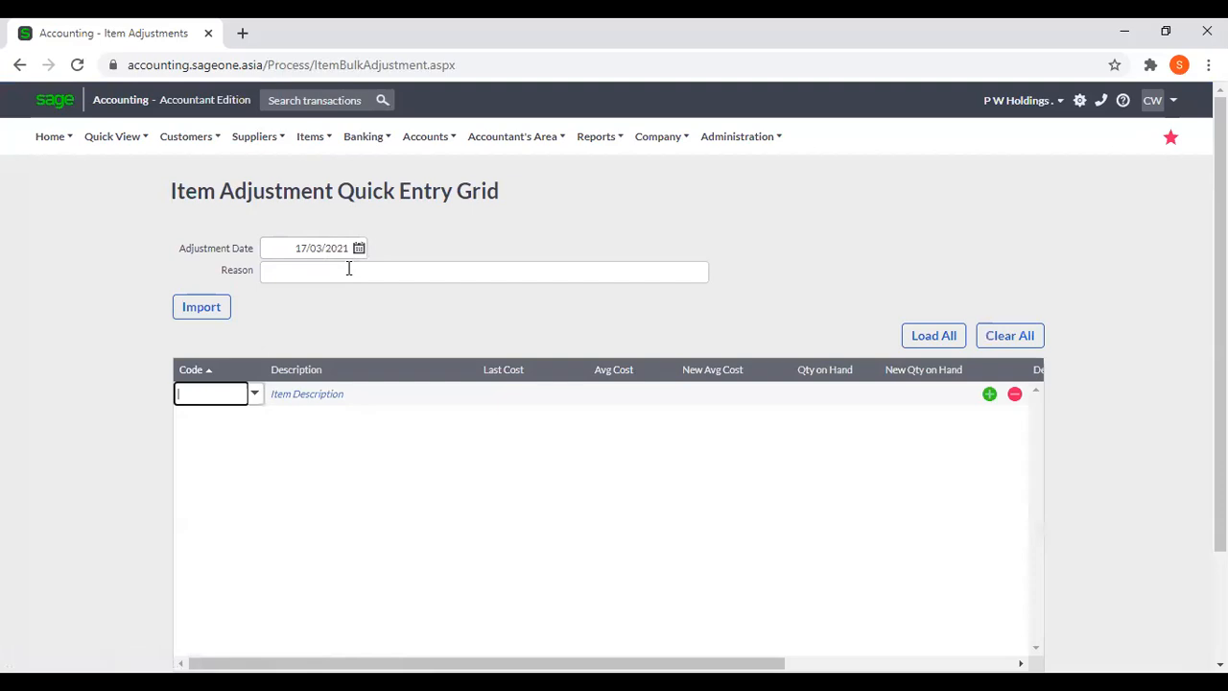
left_click(251, 408)
left_click(256, 398)
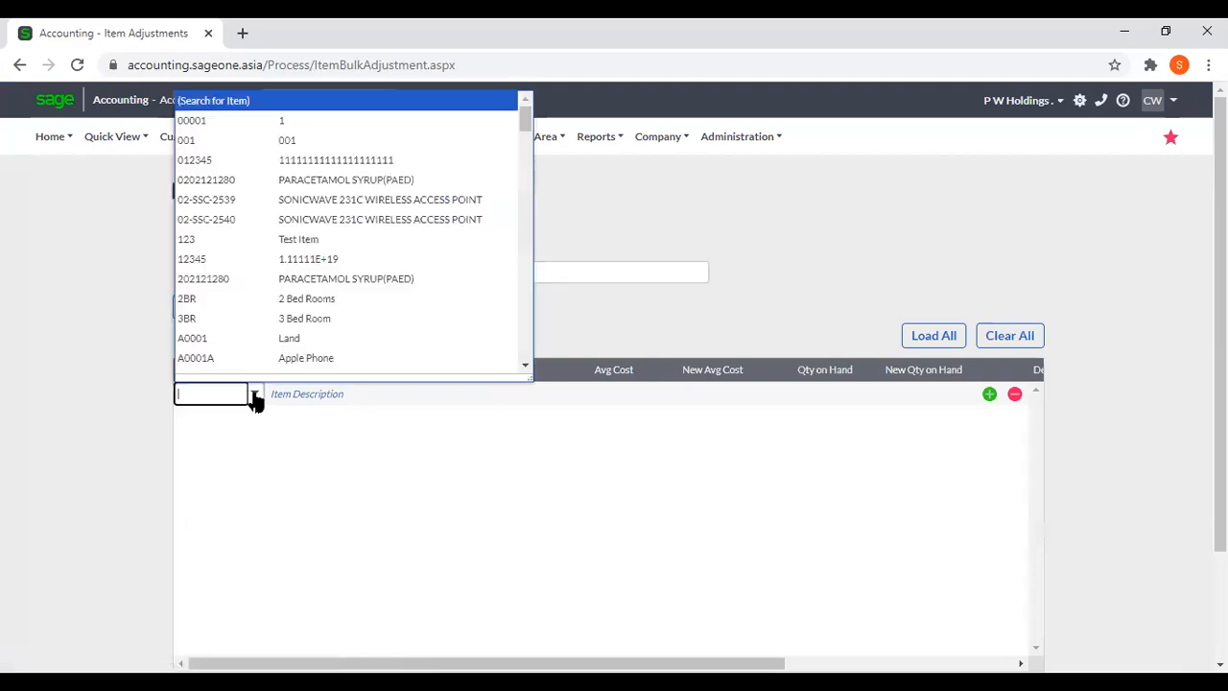
left_click(277, 200)
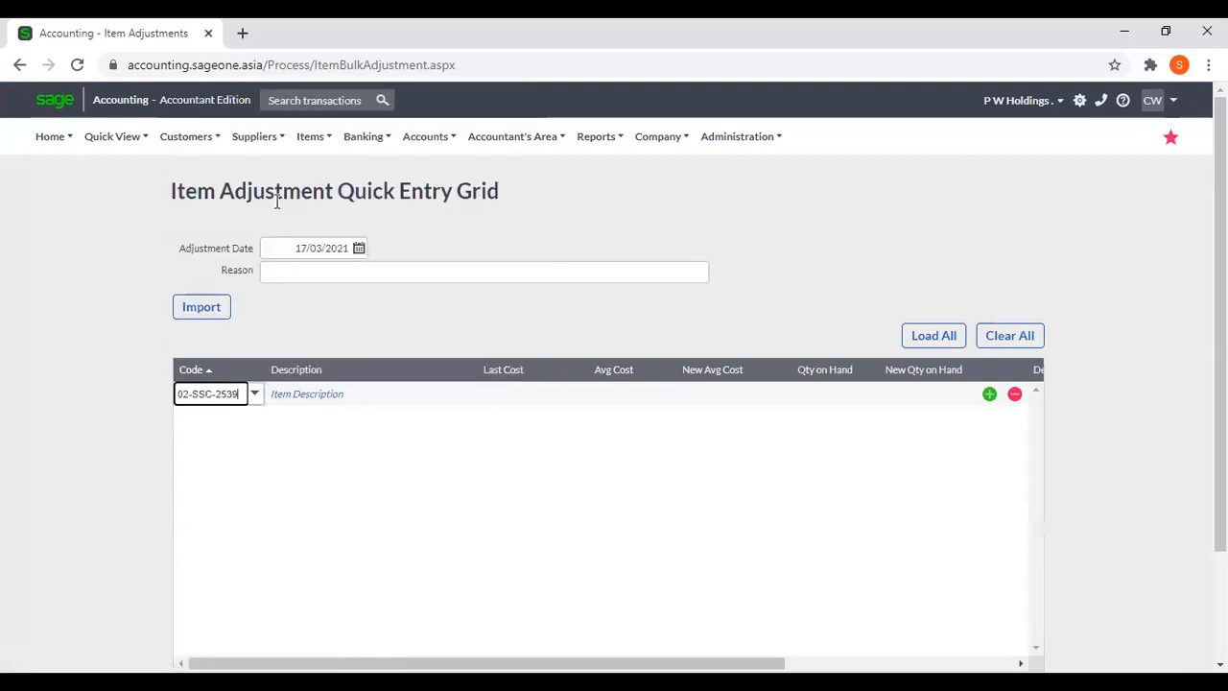
left_click(649, 493)
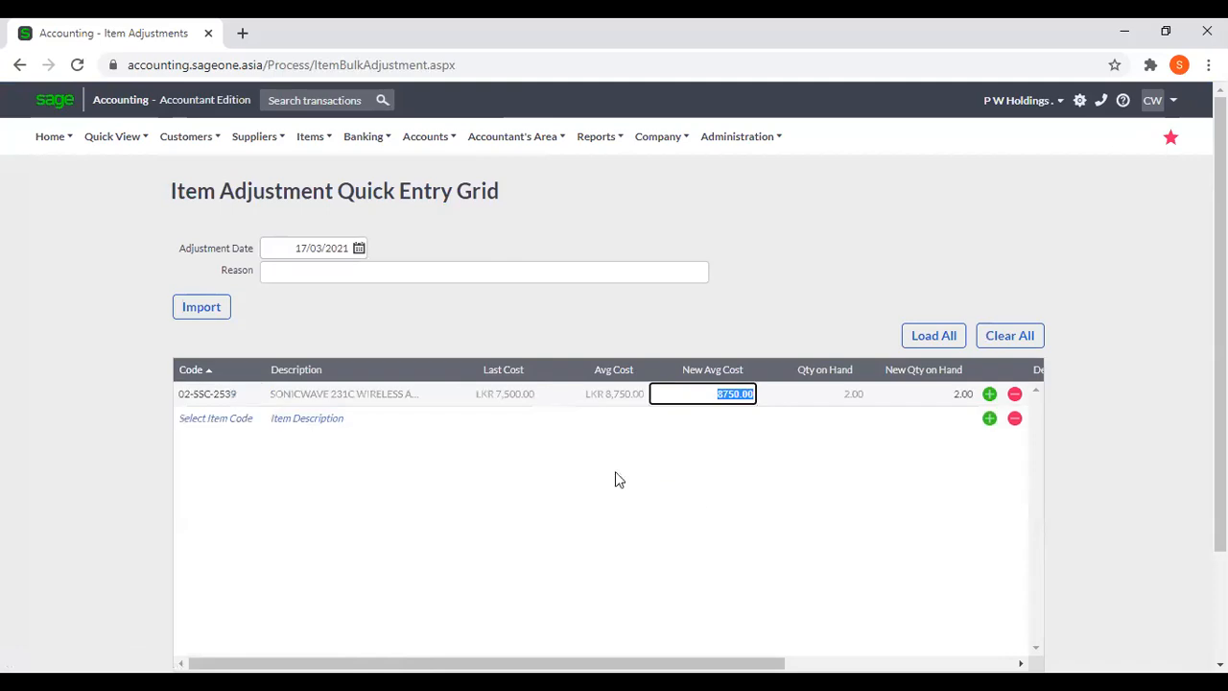
Add item 02-SSC-2540, SONICWAVE 231C WIRELESS ACCESS POINT, to the second line and move to its new quantity on hand.
left_click(213, 420)
left_click(259, 422)
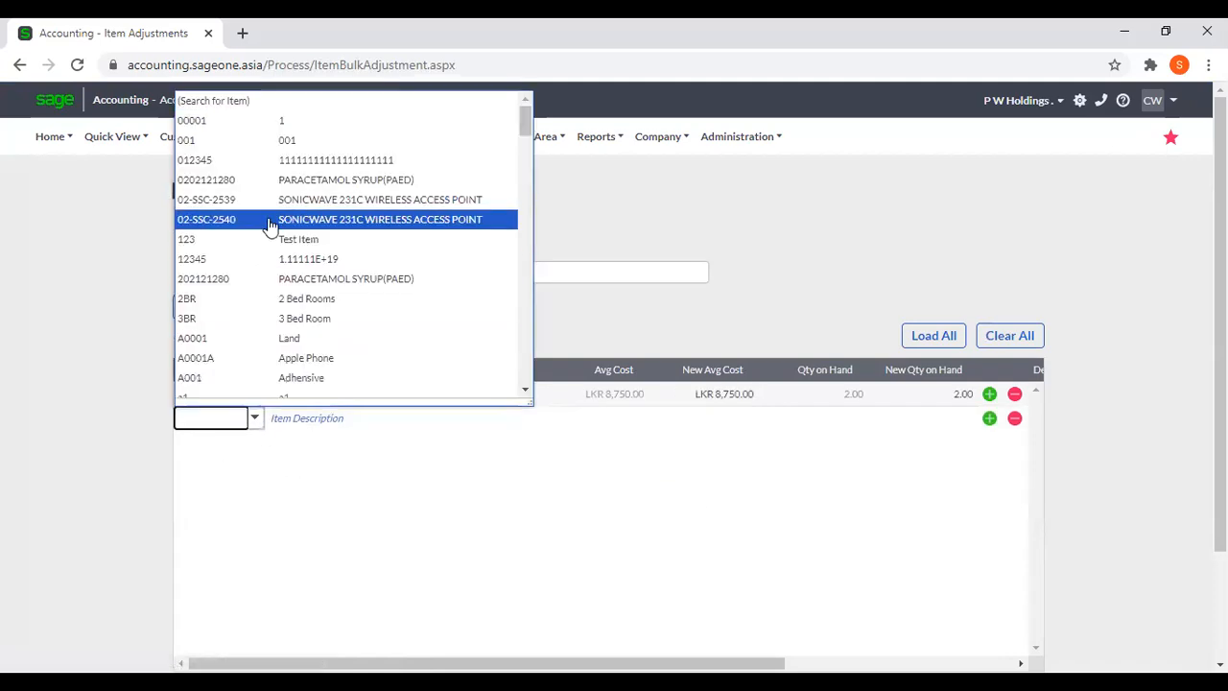
left_click(269, 226)
key("Tab")
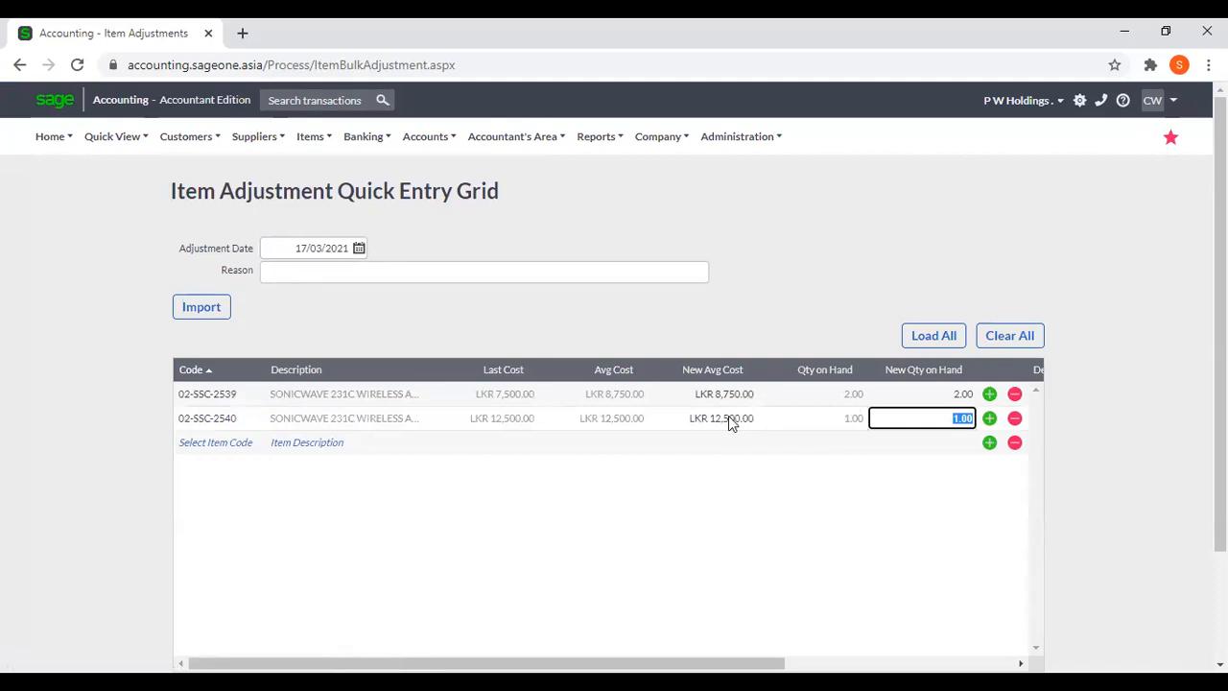
Insert an extra blank line in the adjustment grid, start its item code entry and check the save options below the grid.
left_click(991, 444)
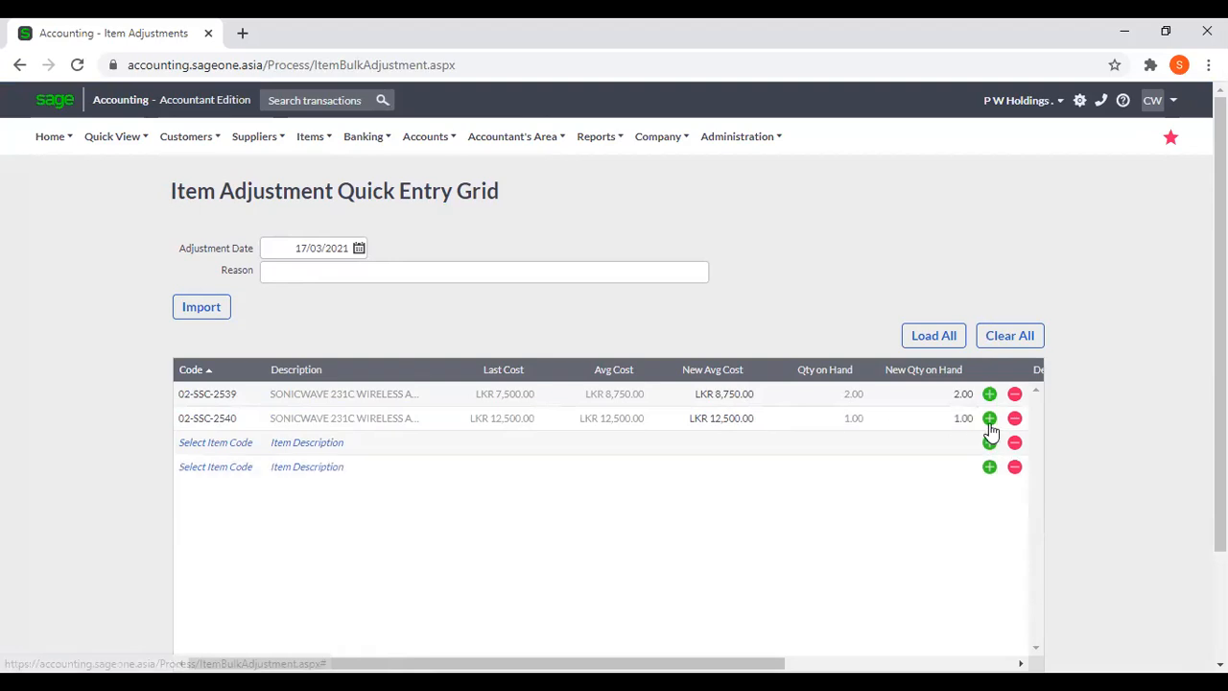
left_click(233, 441)
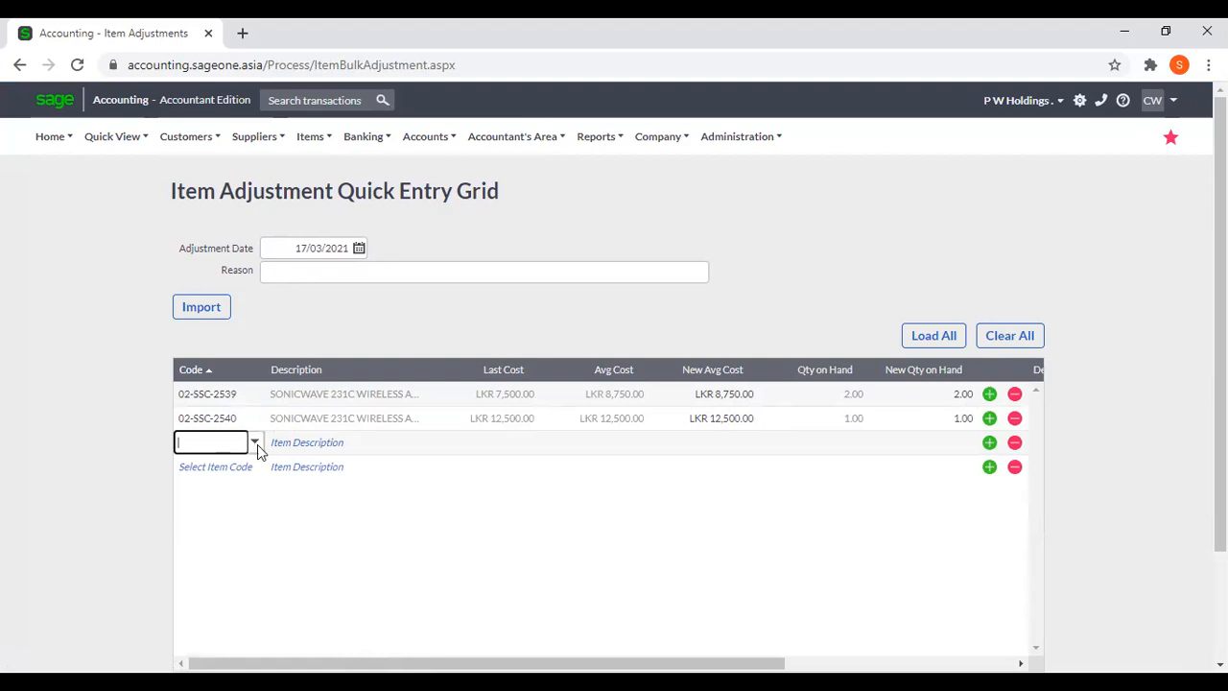
left_click_drag(1220, 491, 1220, 499)
scroll(315, 460, "down", 2)
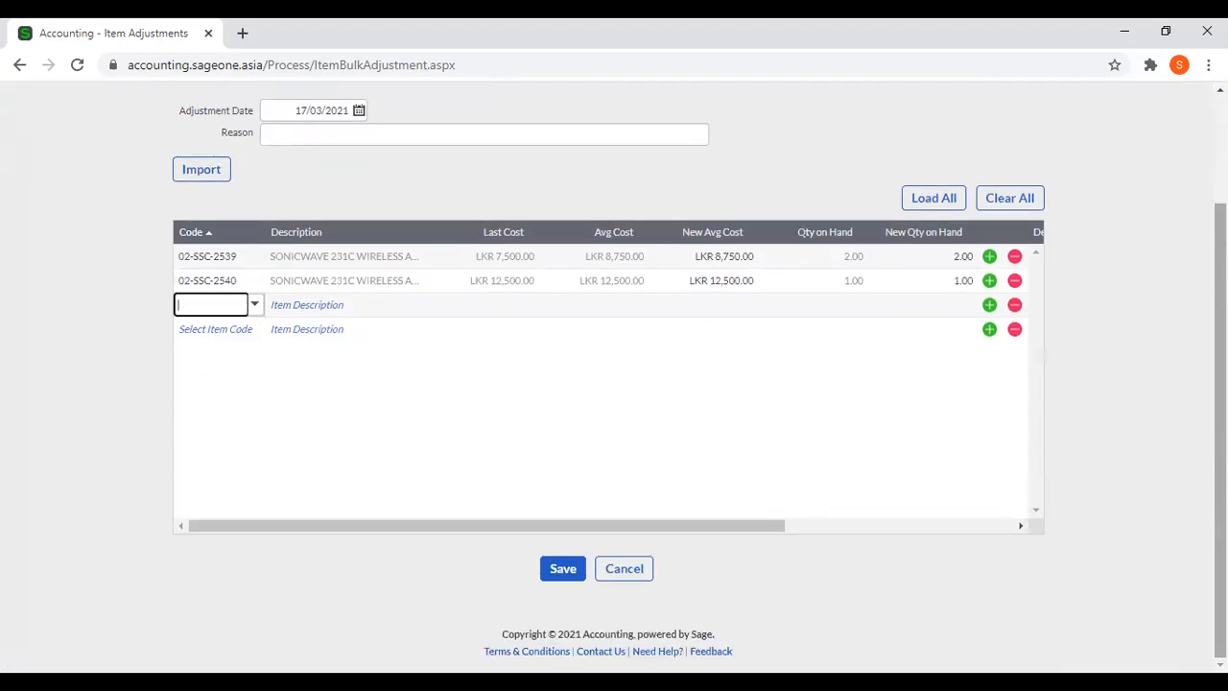
scroll(315, 461, "up", 2)
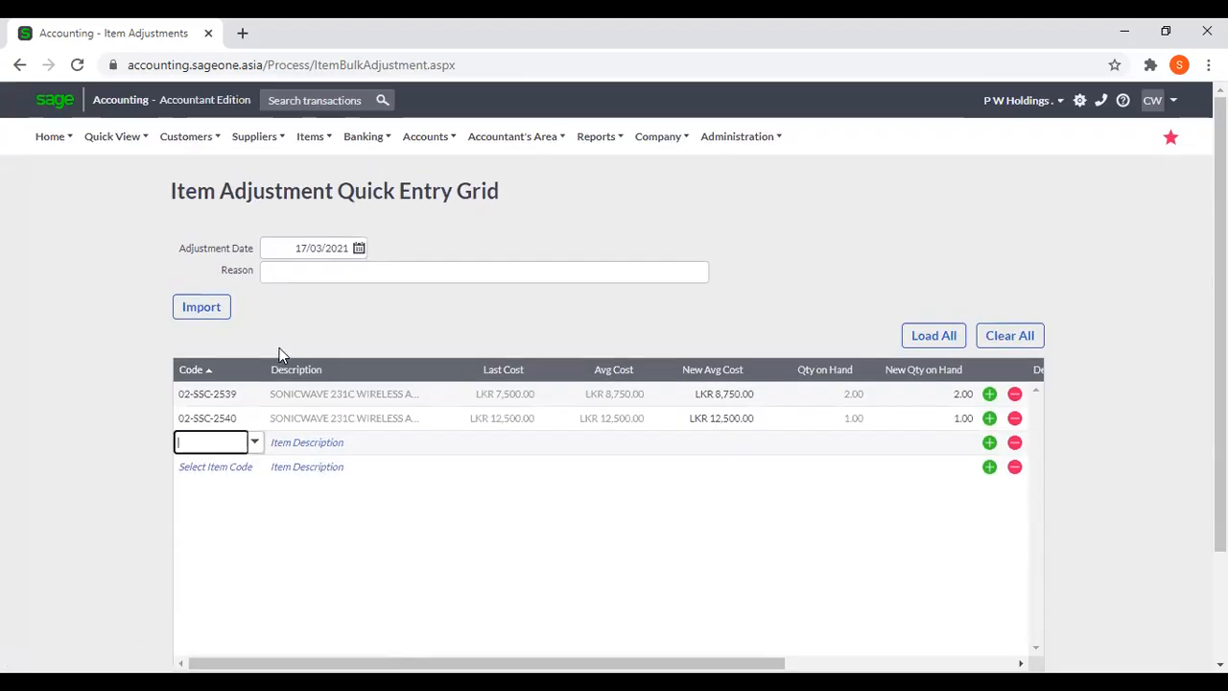
Open the help on setting up a CSV file for importing item adjustments, download the example file and open it in Excel.
left_click(203, 317)
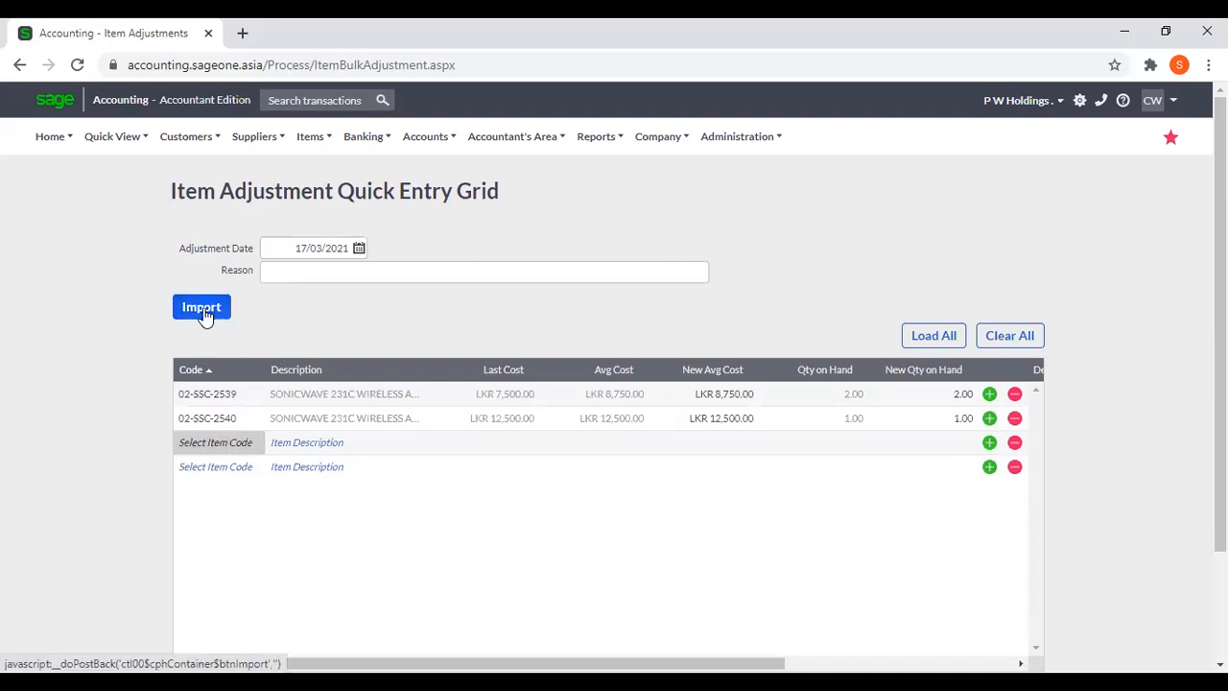
left_click(516, 336)
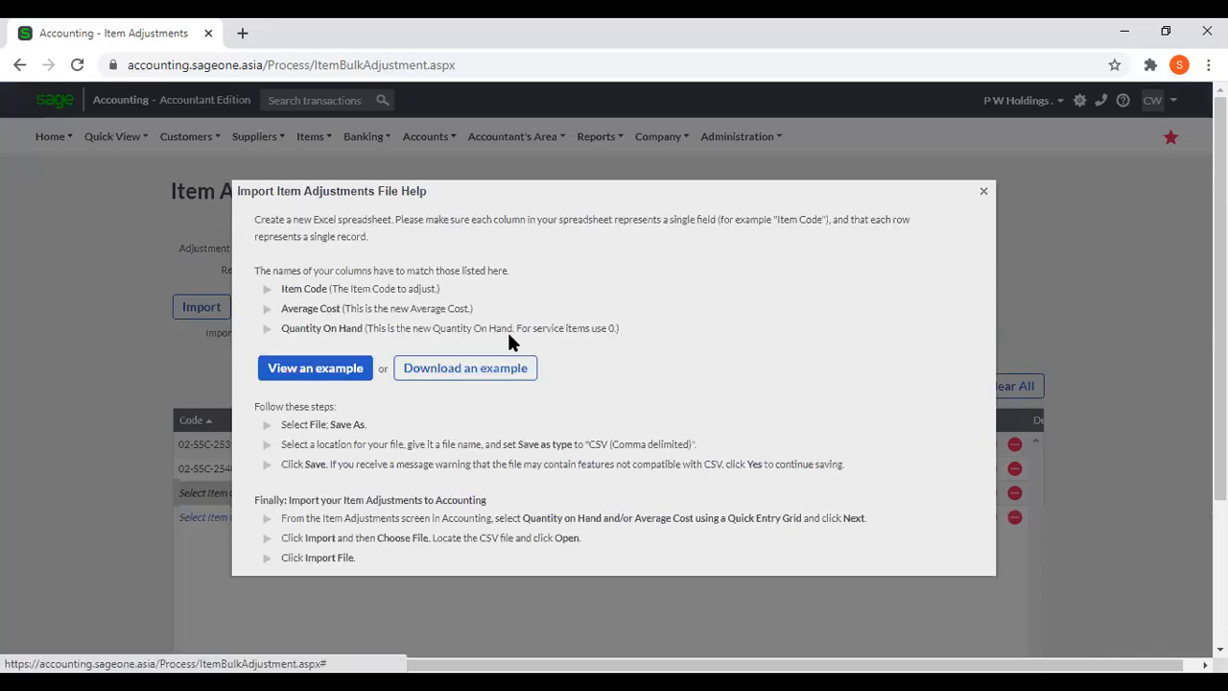
left_click(498, 366)
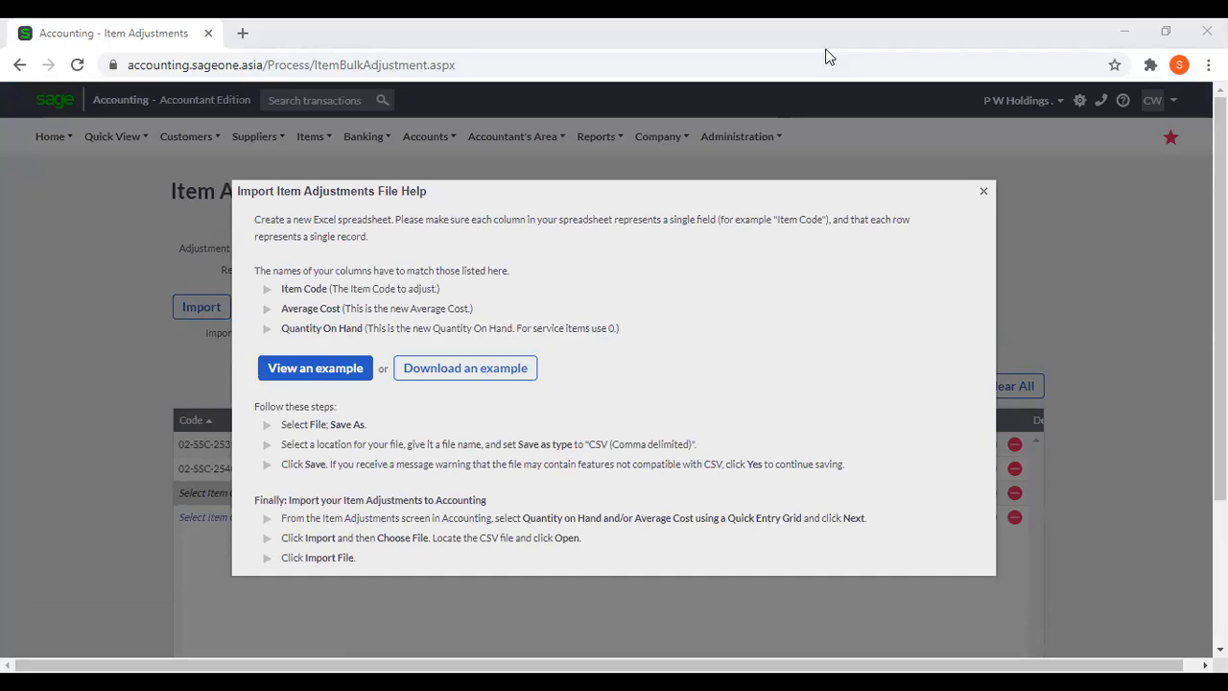
left_click(921, 49)
left_click(1141, 507)
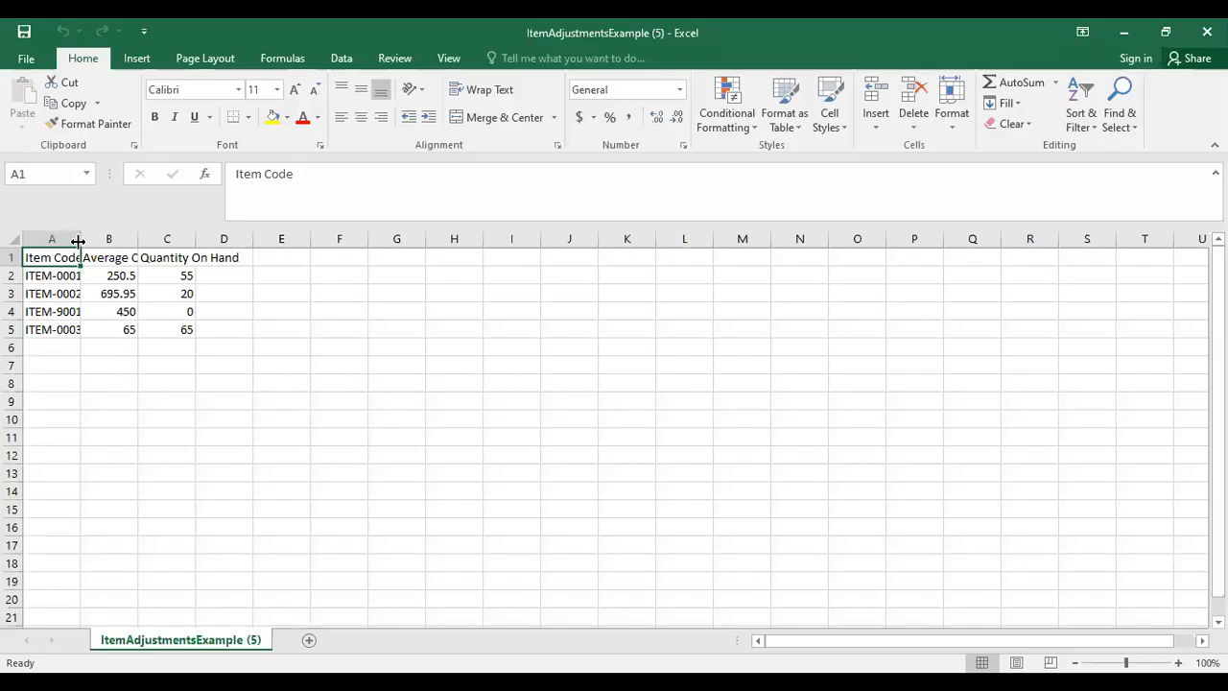
Fit the widths of the Item Code, Average Cost and Quantity On Hand columns to their contents and examine the example rows.
double_click(78, 241)
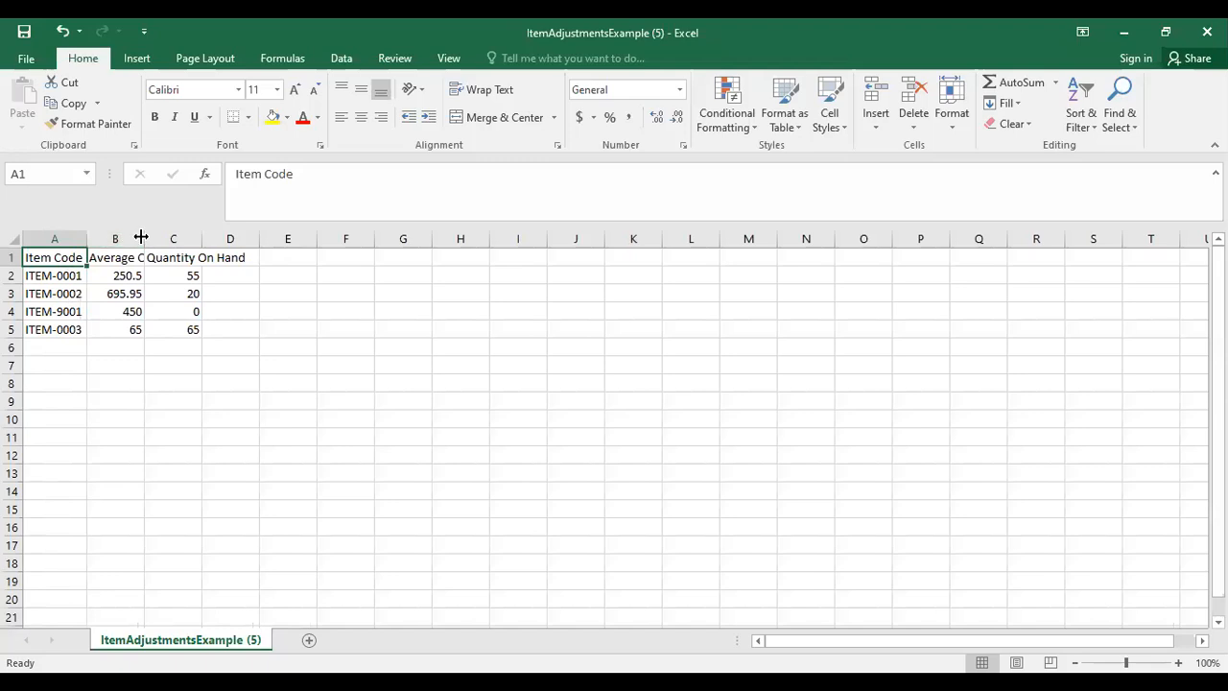
double_click(142, 238)
double_click(224, 238)
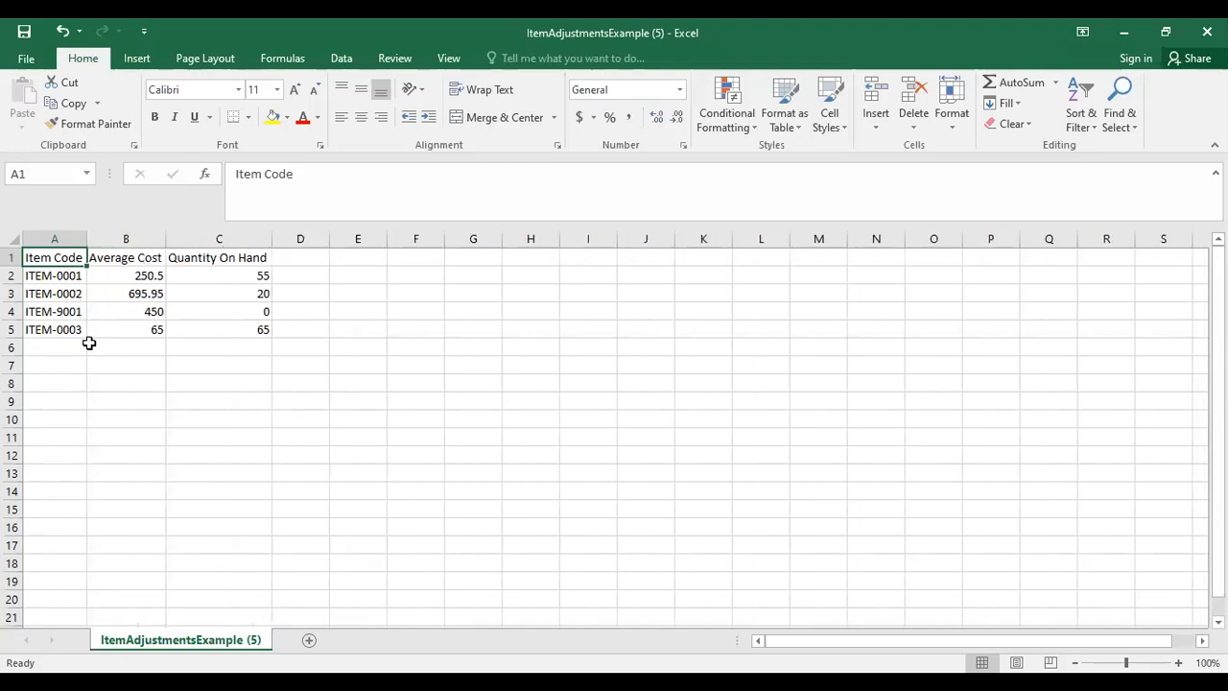
left_click(67, 294)
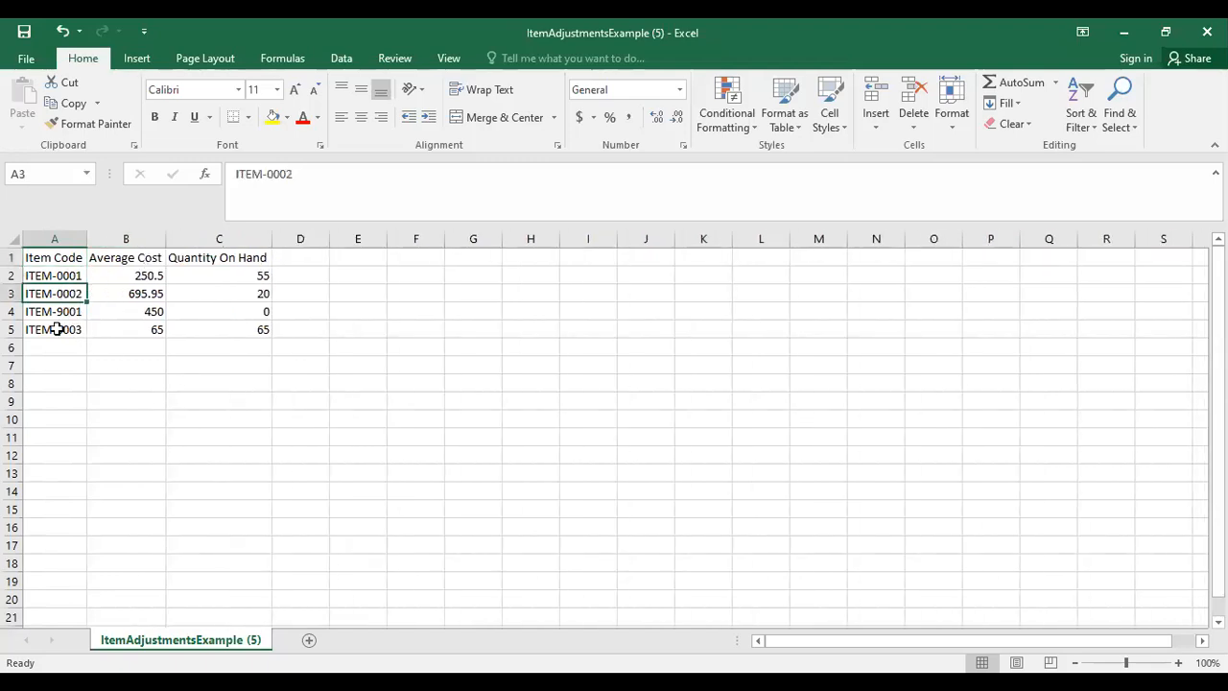
left_click(111, 326)
left_click(227, 315)
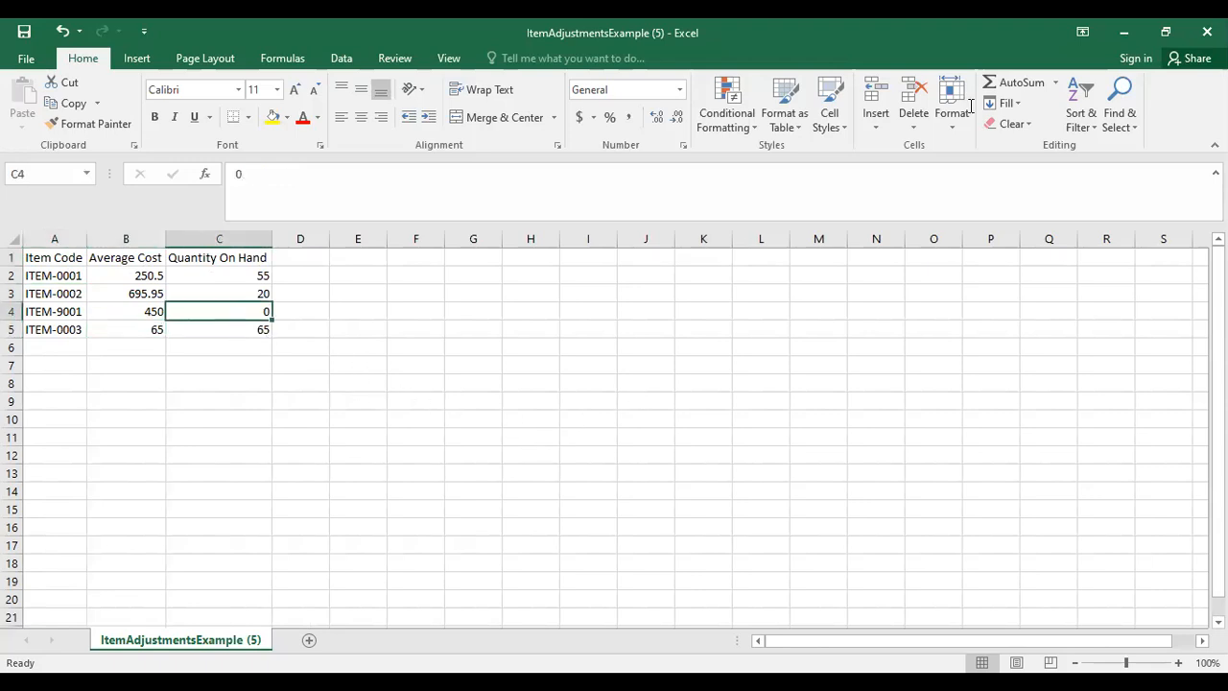
Switch back to Sage Accounting, close the import file help and review the file import options and grid.
key("alt+Tab")
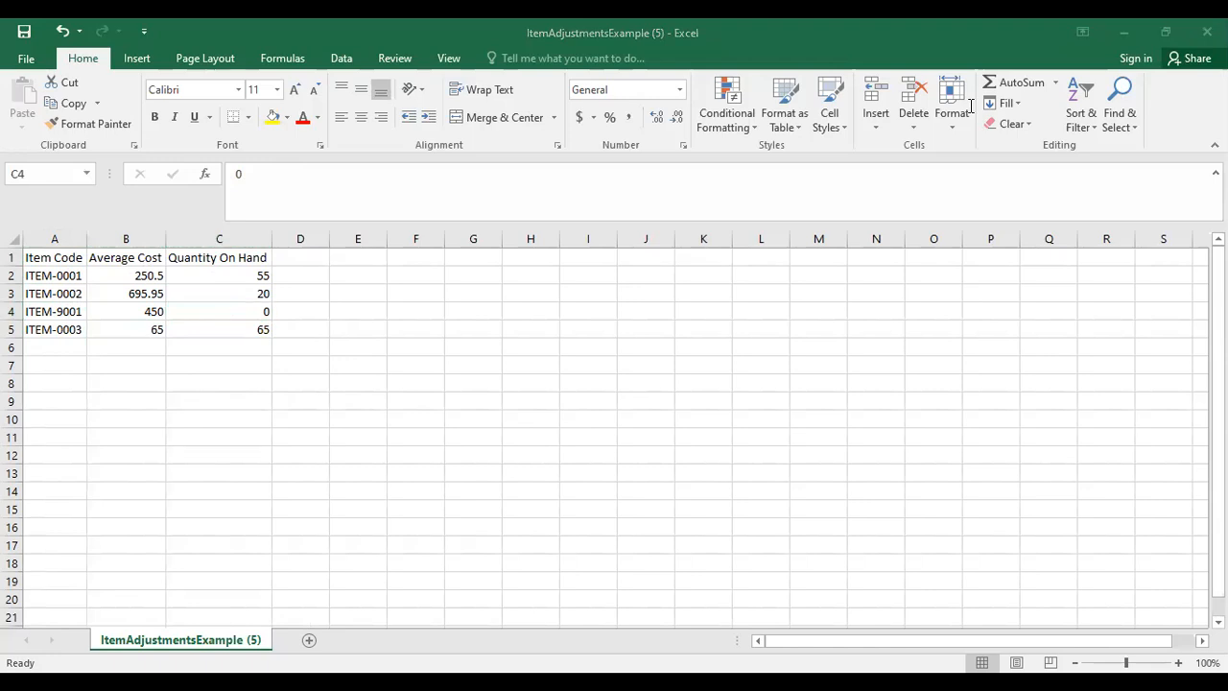
key("alt+Tab")
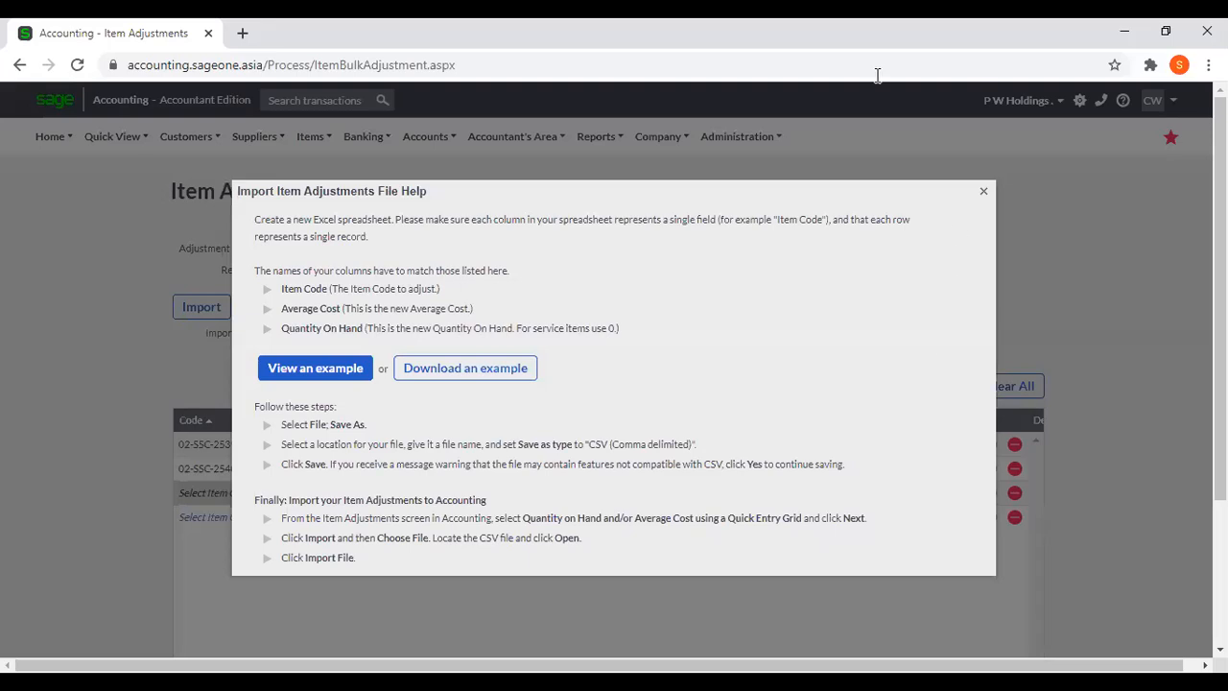
key("alt+Tab")
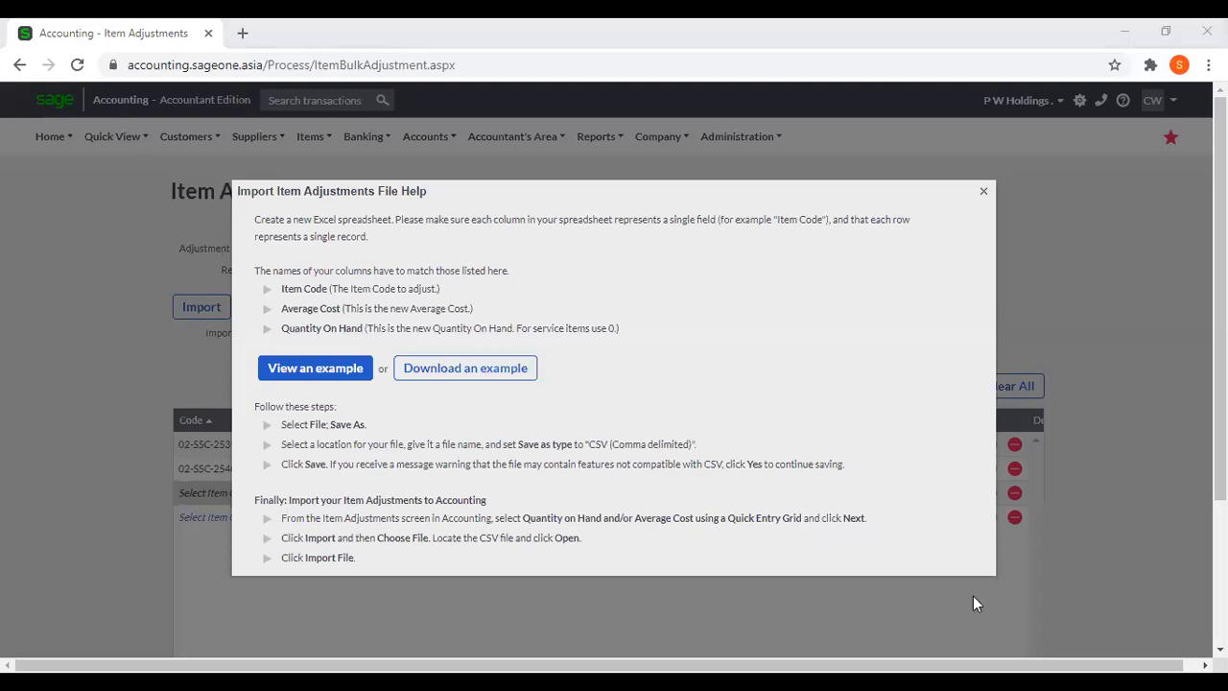
left_click(983, 195)
scroll(685, 345, "down", 2)
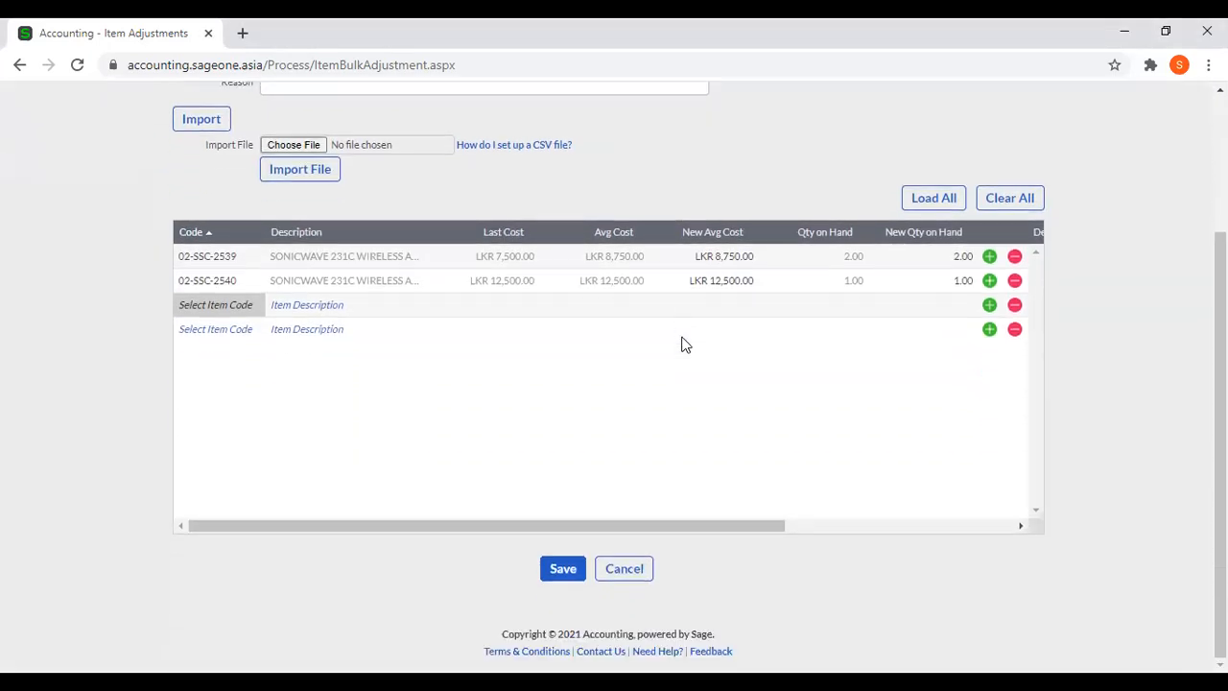
scroll(685, 345, "up", 2)
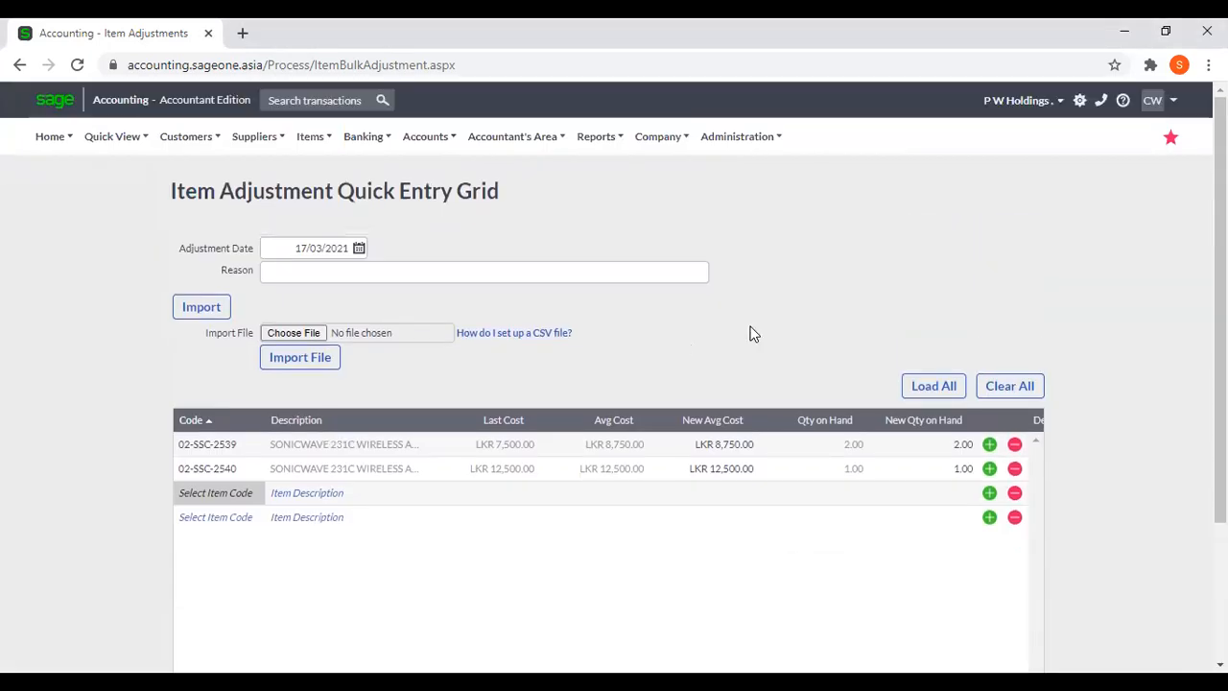
Leave the Quick Entry Grid without saving and open Item Adjustments again.
left_click(303, 139)
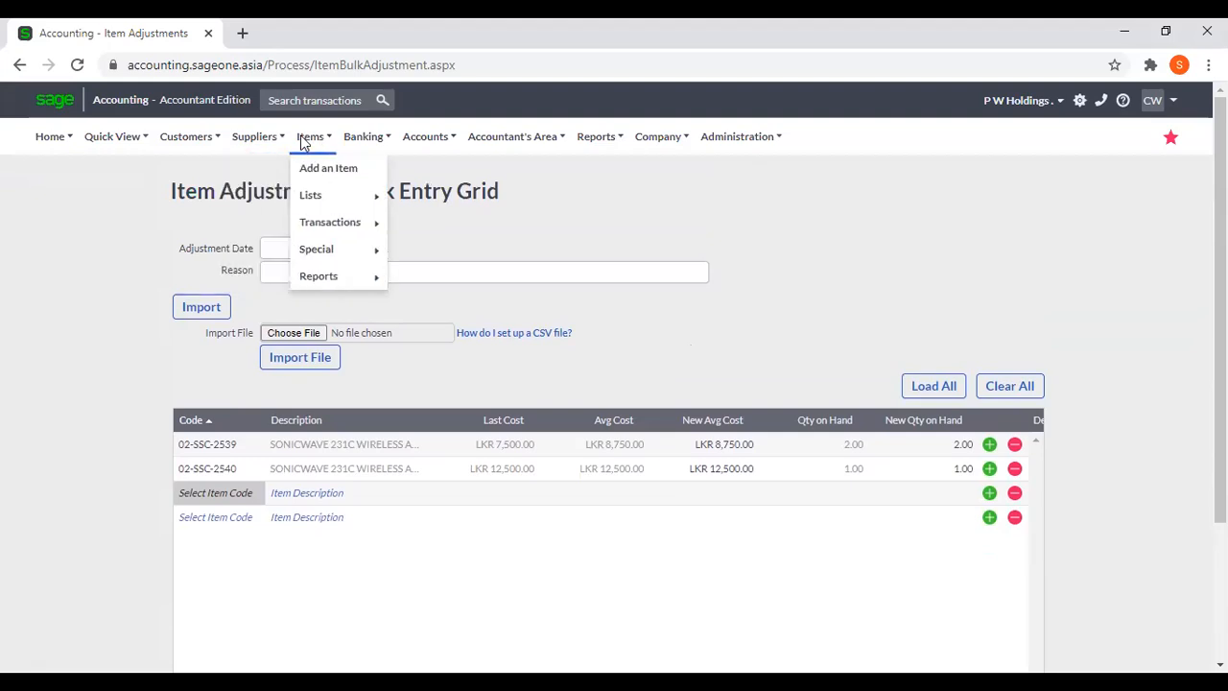
mouse_move(319, 224)
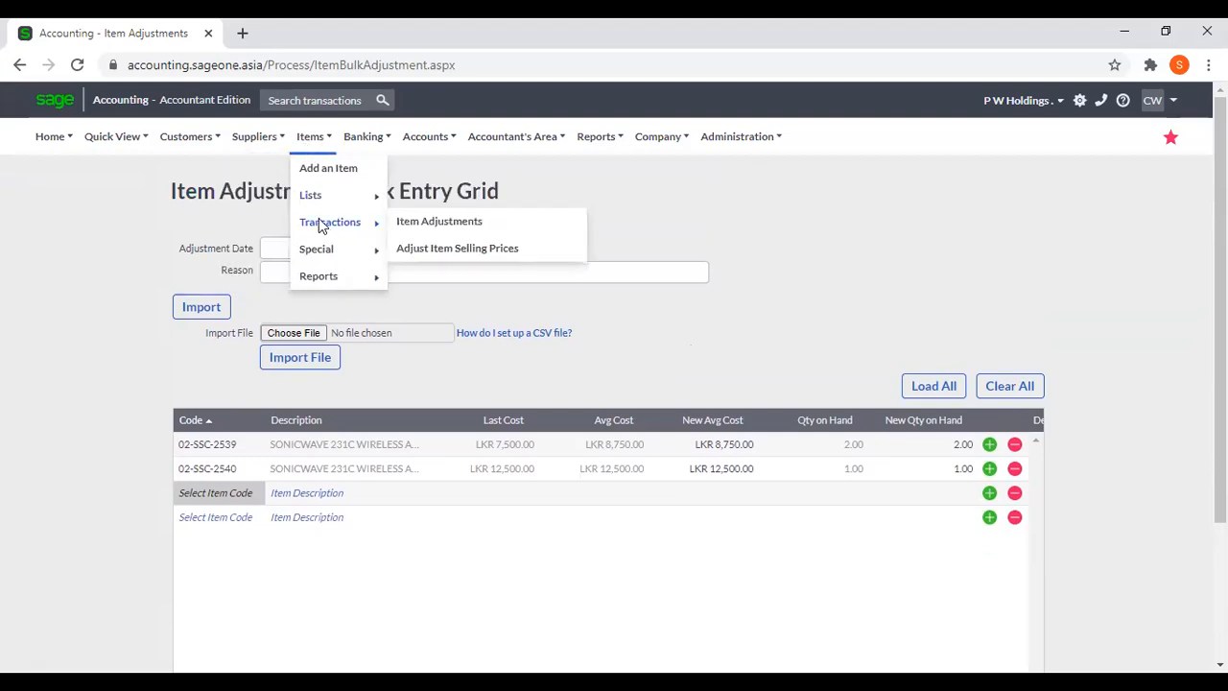
left_click(414, 225)
left_click(699, 164)
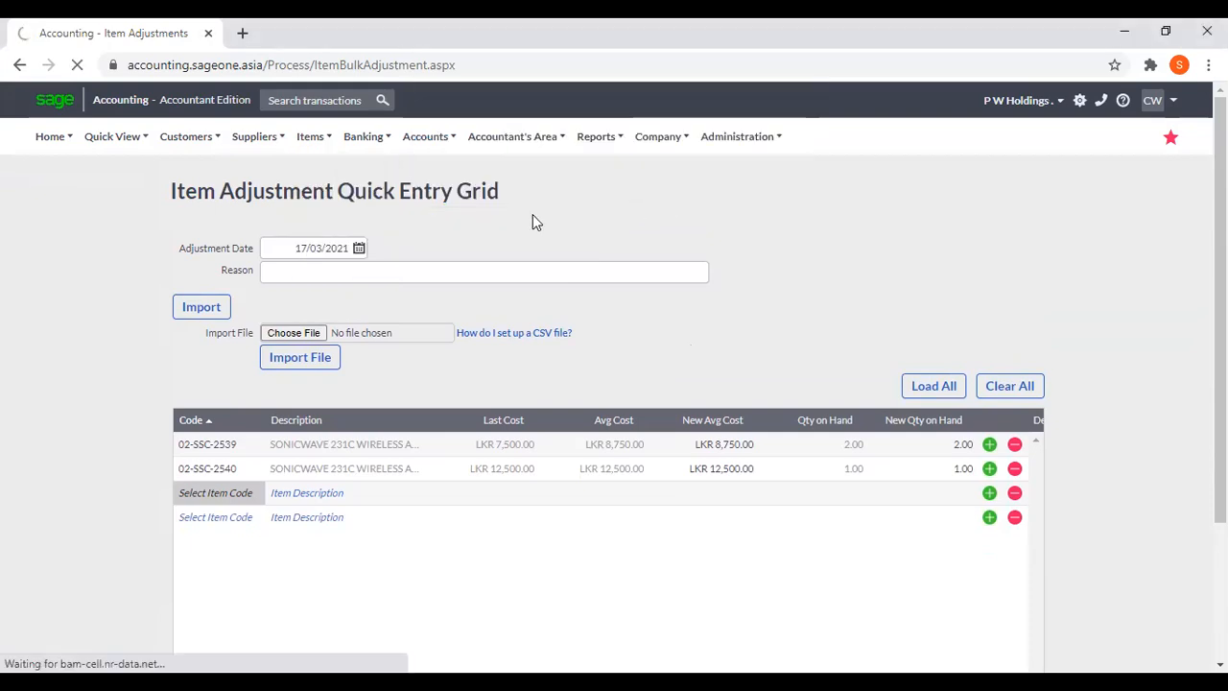
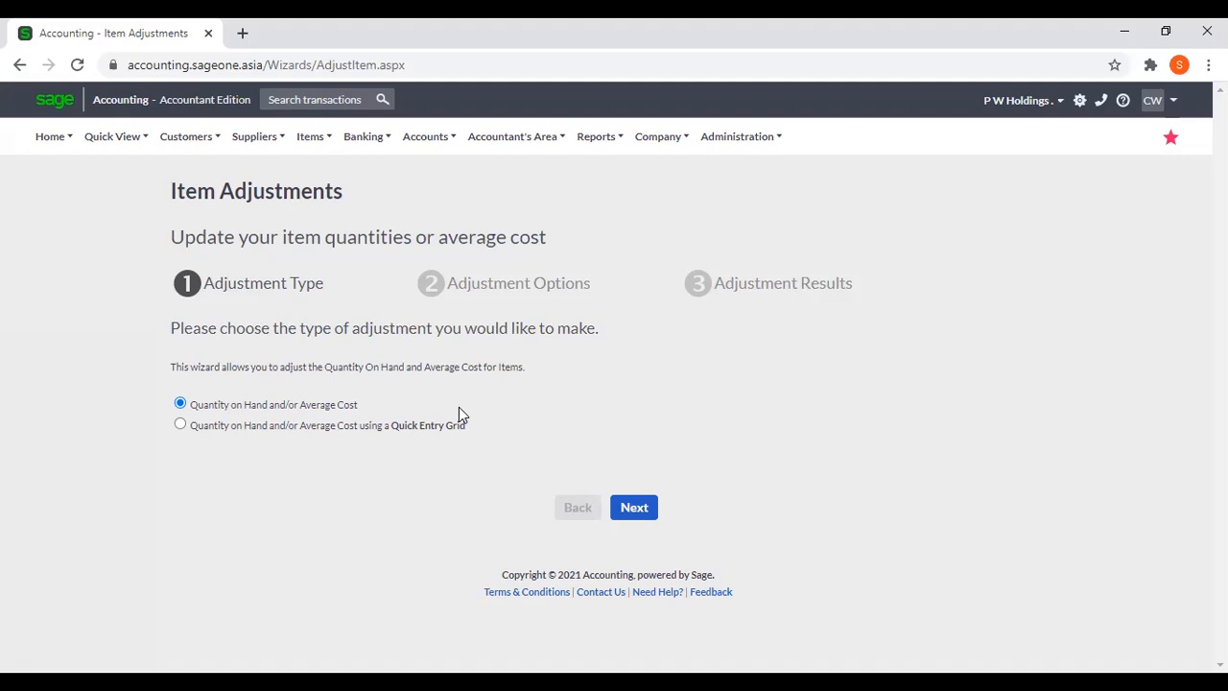
Open the Adjust Item Selling Prices wizard and duplicate its browser tab.
mouse_move(345, 222)
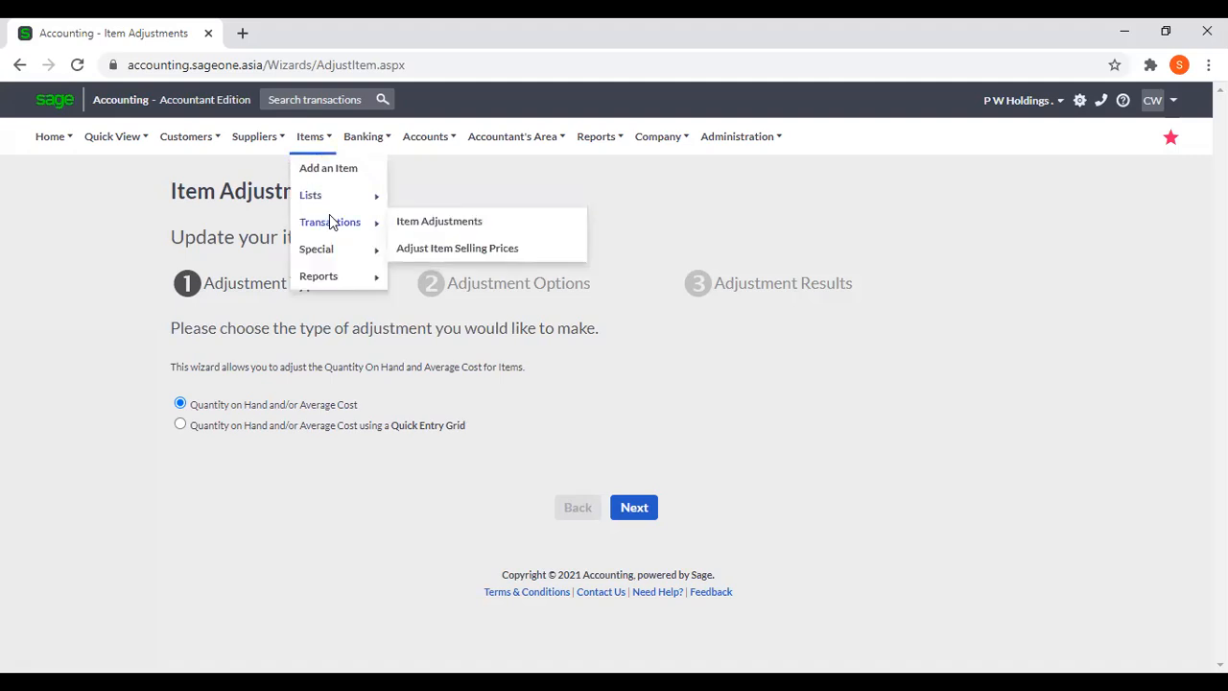
left_click(470, 252)
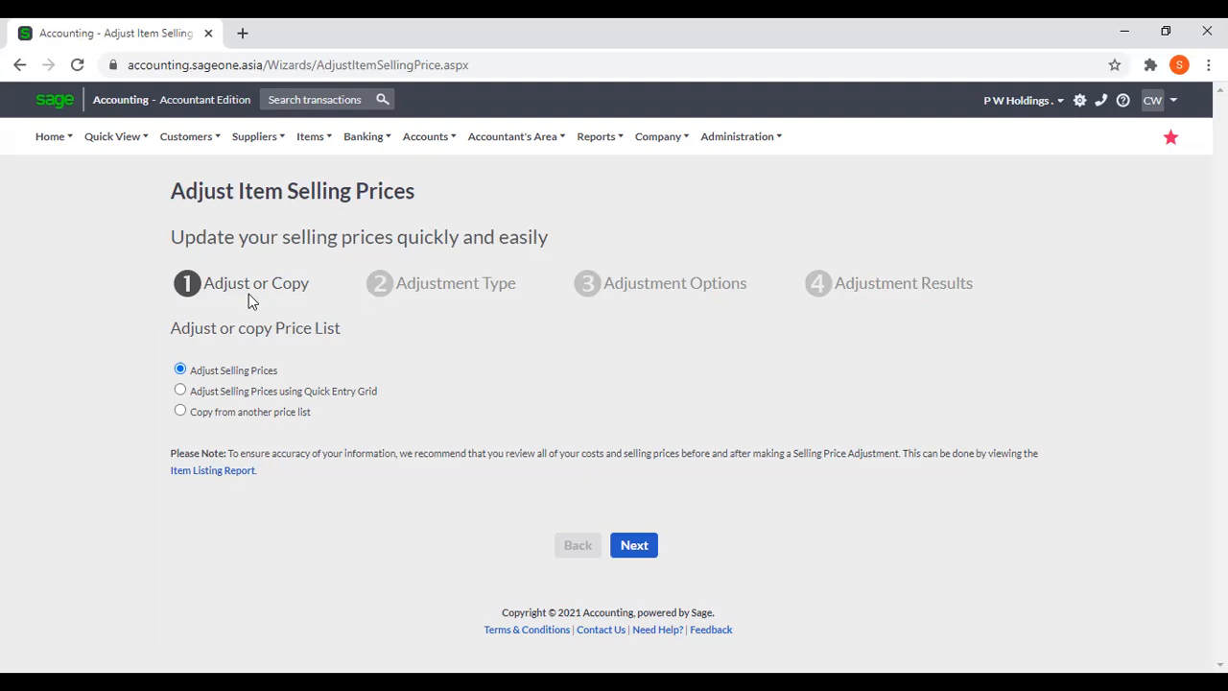
right_click(129, 34)
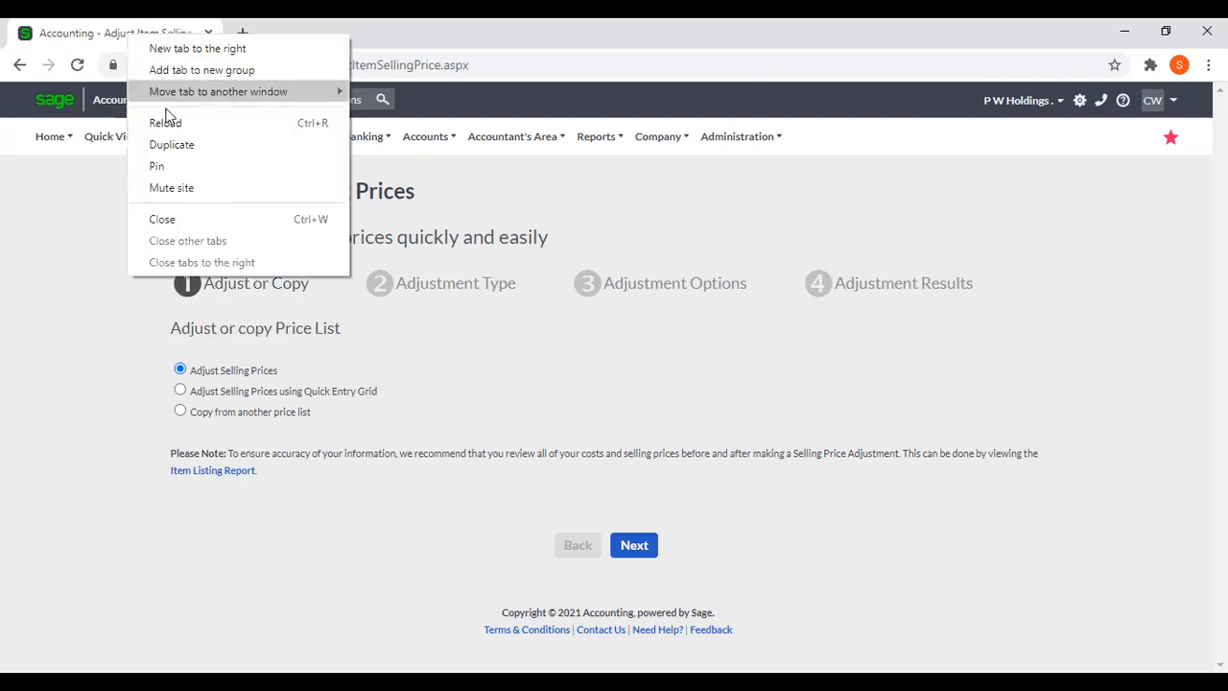
left_click(174, 144)
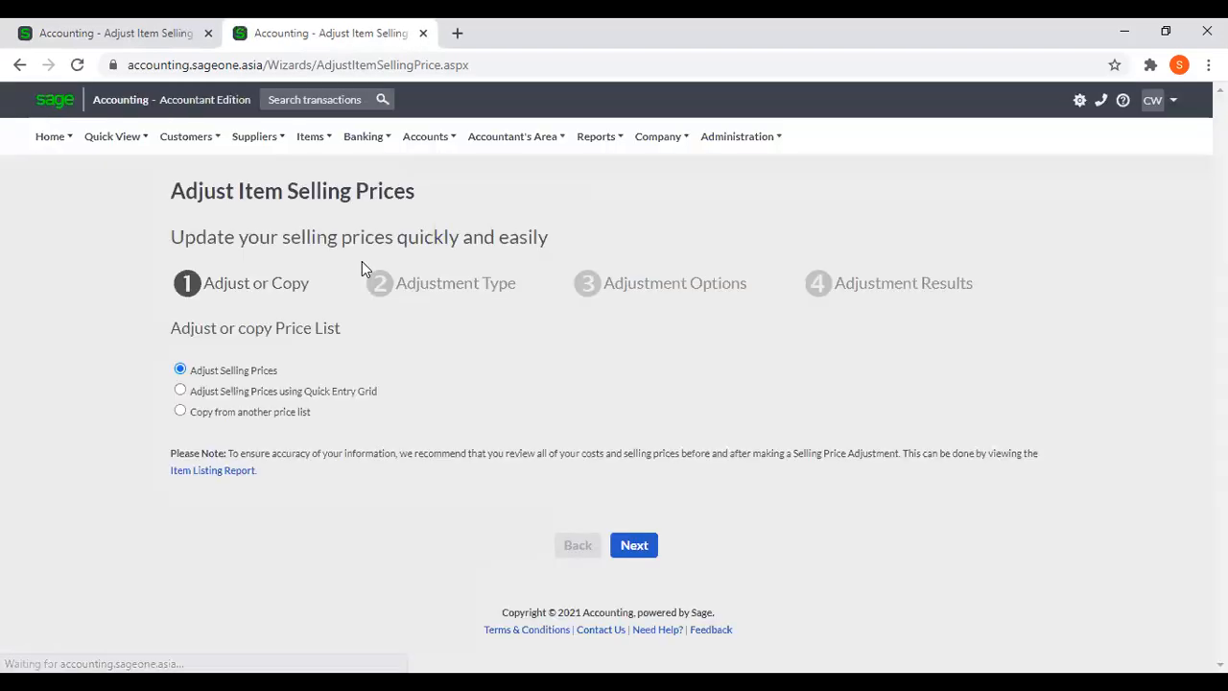
In the duplicate tab, open the Dubai Visa item from the list of items, examine its price lists and close the tab.
mouse_move(309, 137)
mouse_move(317, 195)
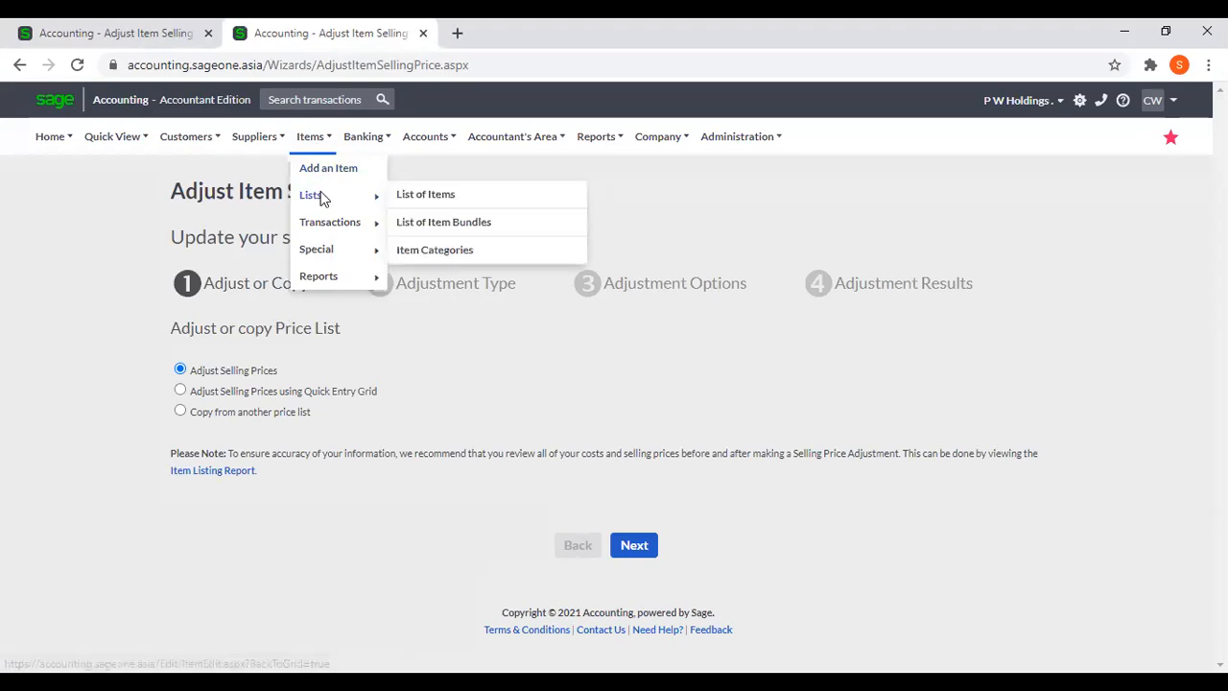
left_click(410, 195)
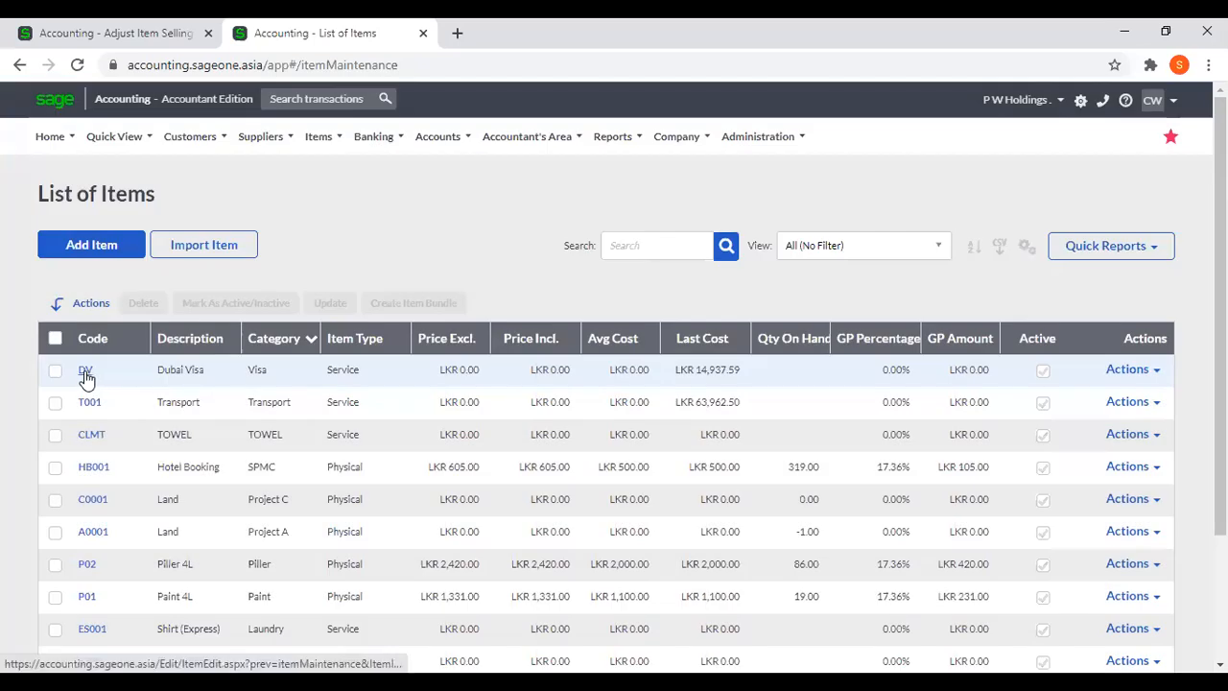
left_click(87, 374)
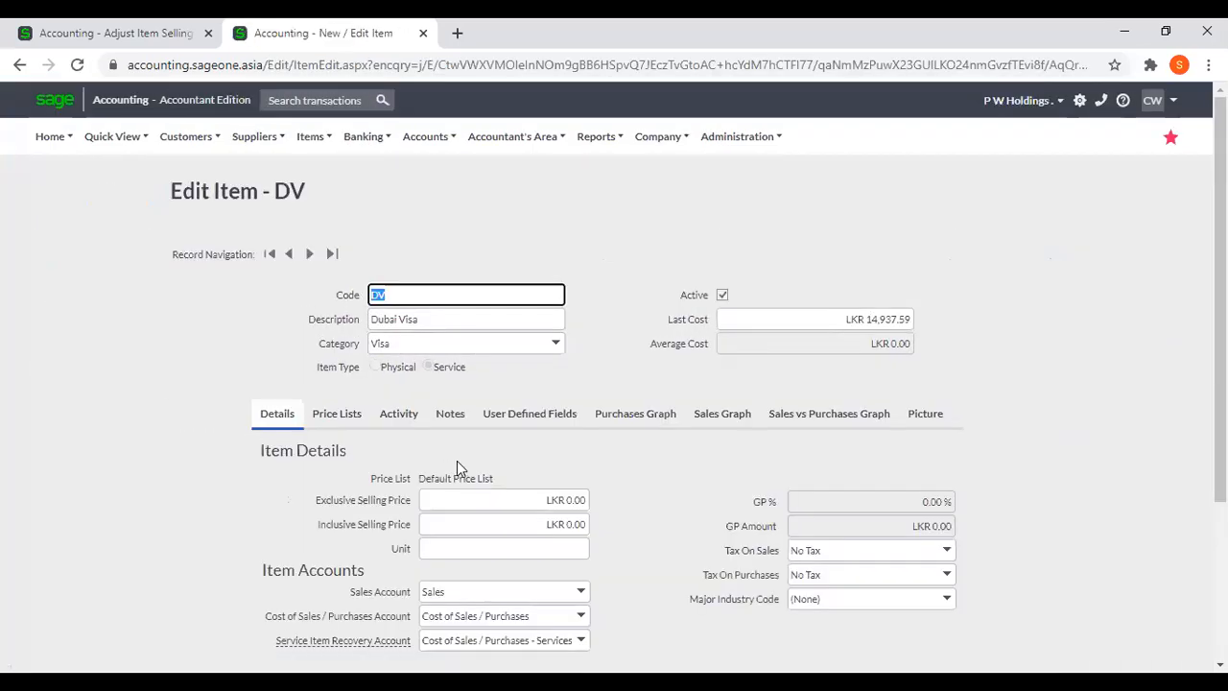
left_click(341, 413)
scroll(551, 453, "down", 2)
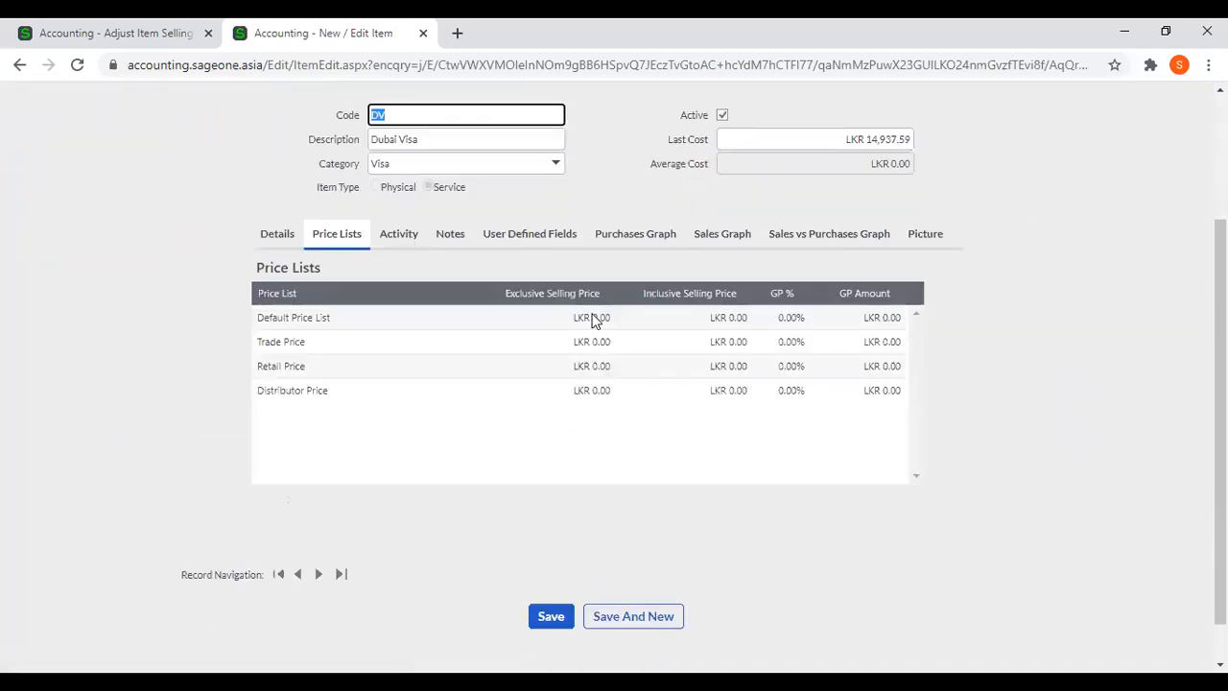
scroll(539, 388, "up", 1)
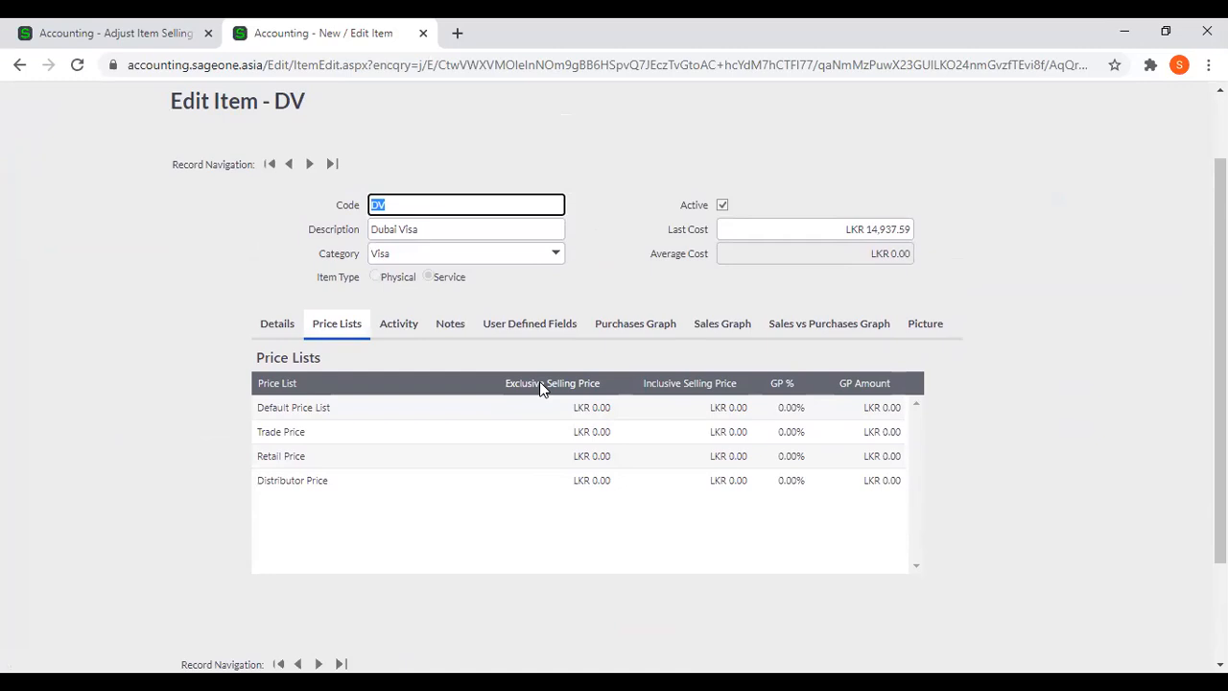
left_click(422, 32)
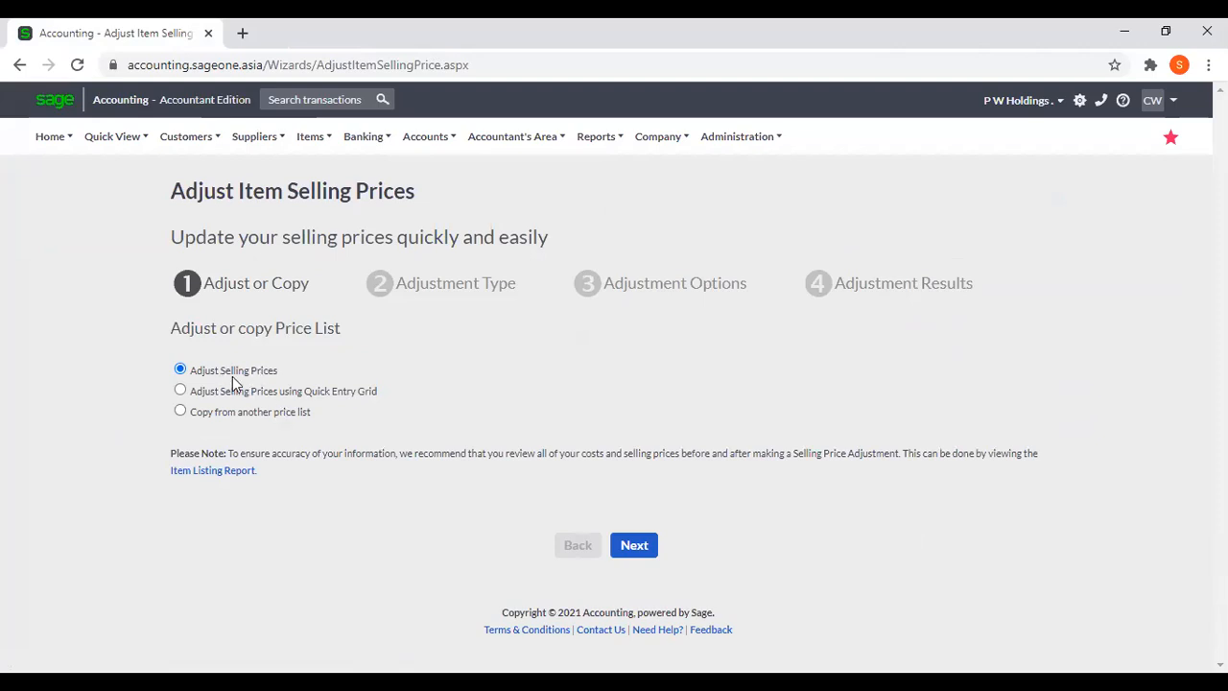
Choose to adjust selling prices for the Trade Price and Retail Price lists only, based on Selling Price, and proceed to the adjustment options.
left_click(635, 555)
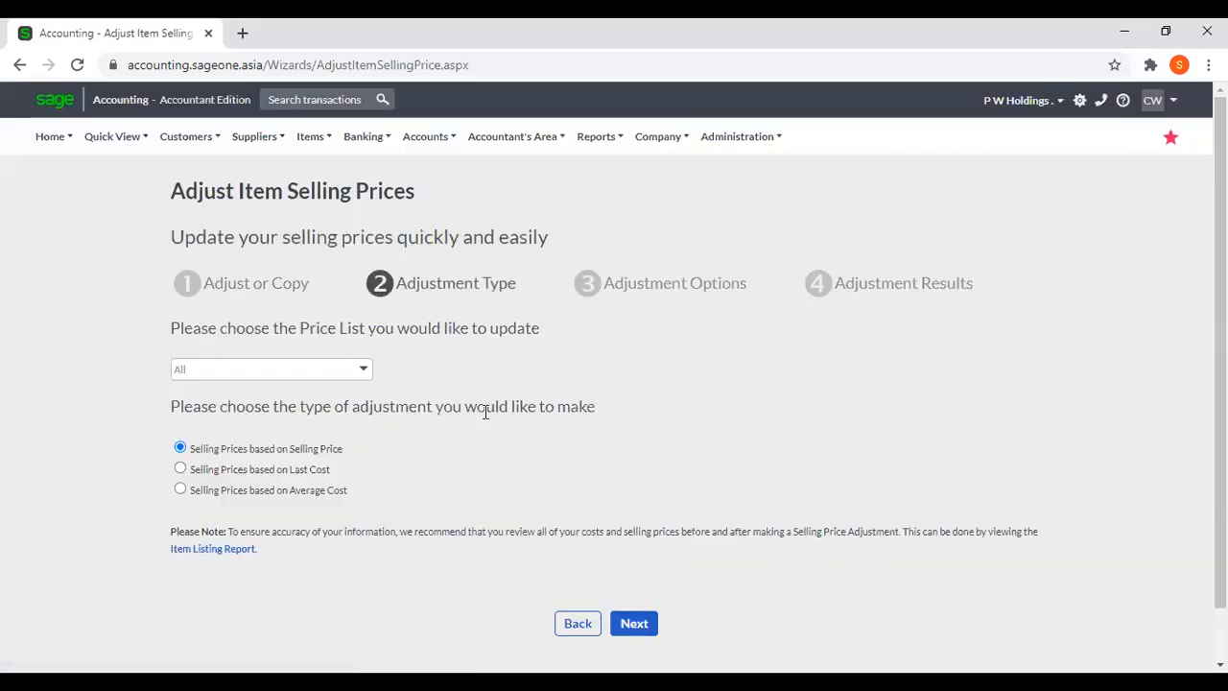
left_click(368, 380)
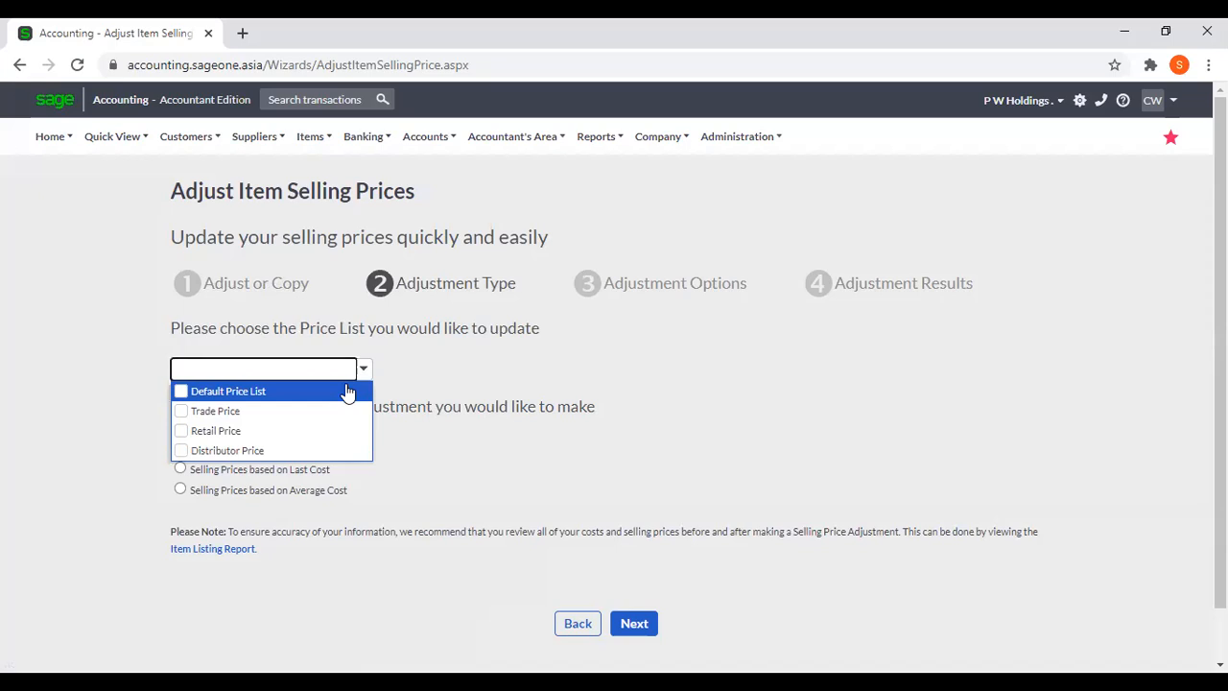
left_click(326, 411)
left_click(458, 368)
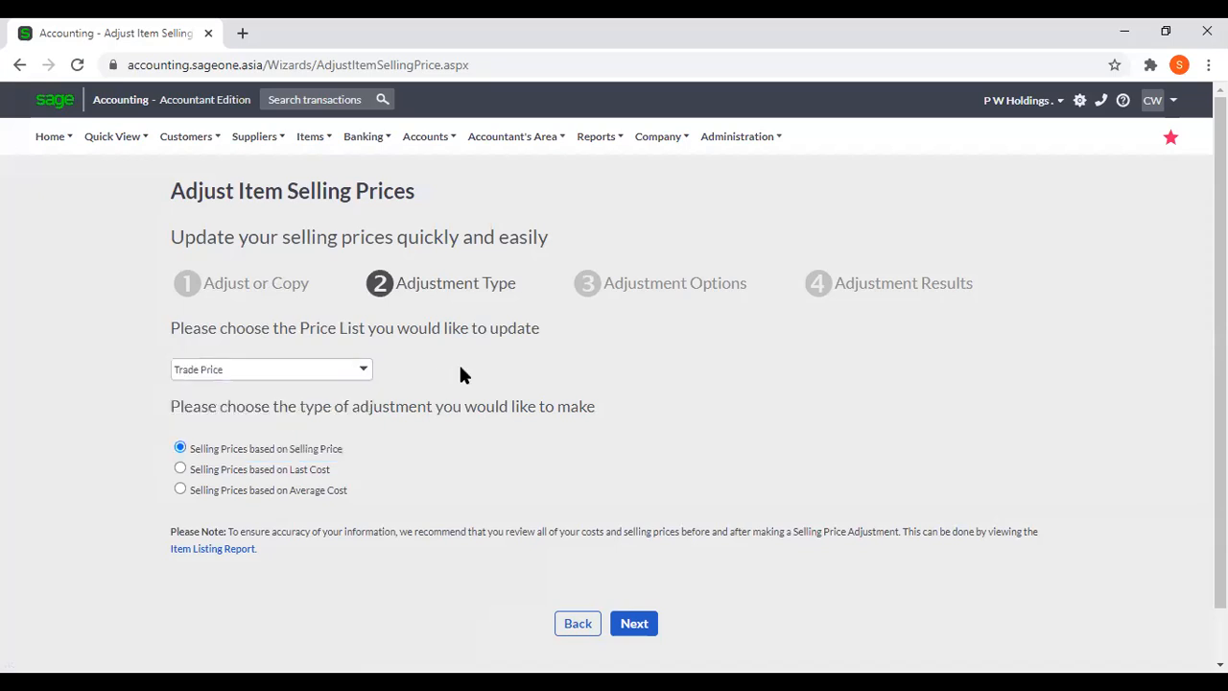
left_click(362, 372)
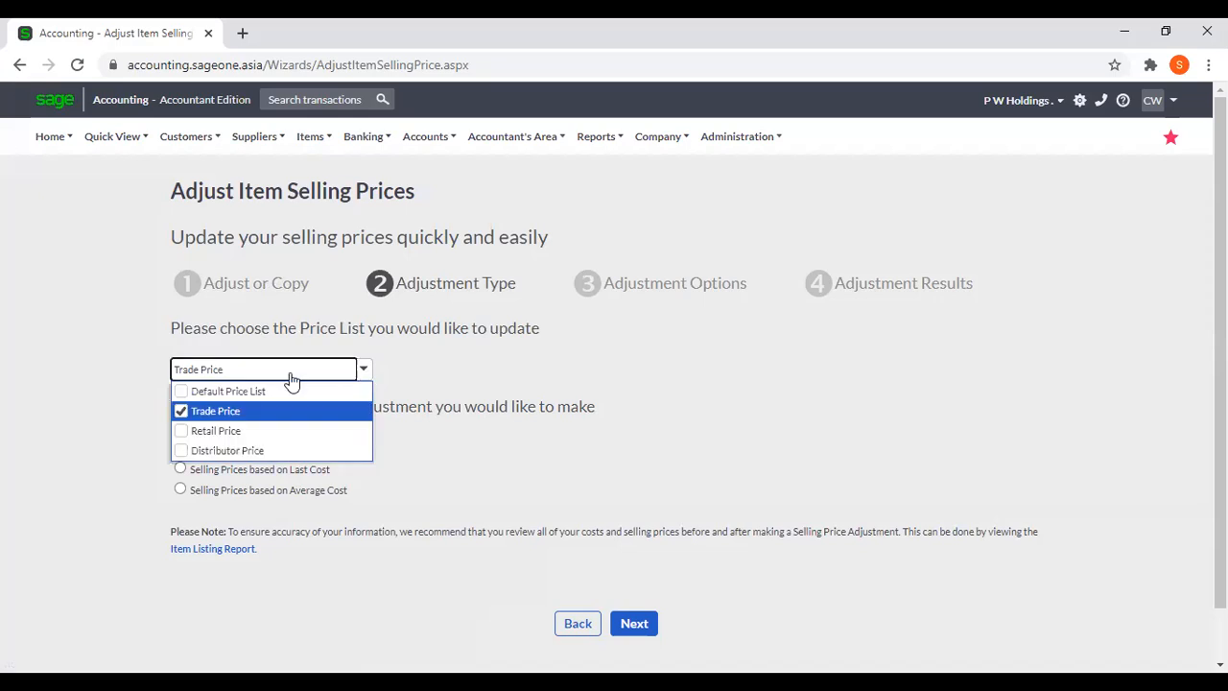
left_click(197, 433)
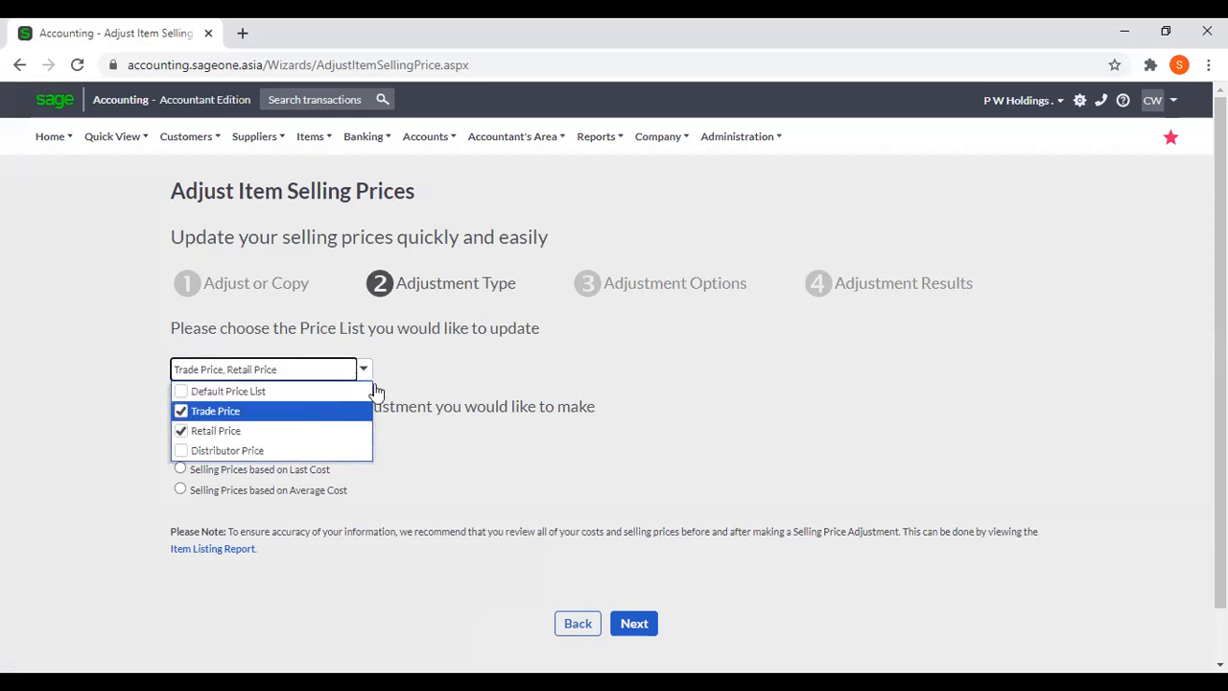
left_click(422, 362)
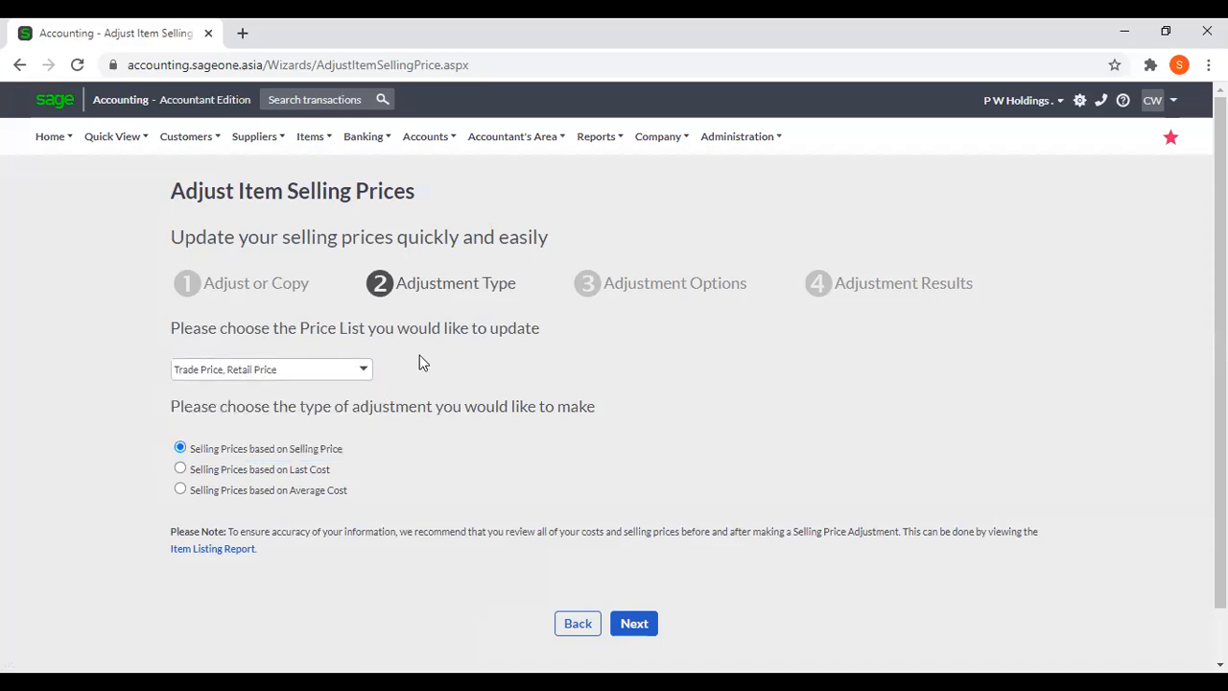
left_click(364, 372)
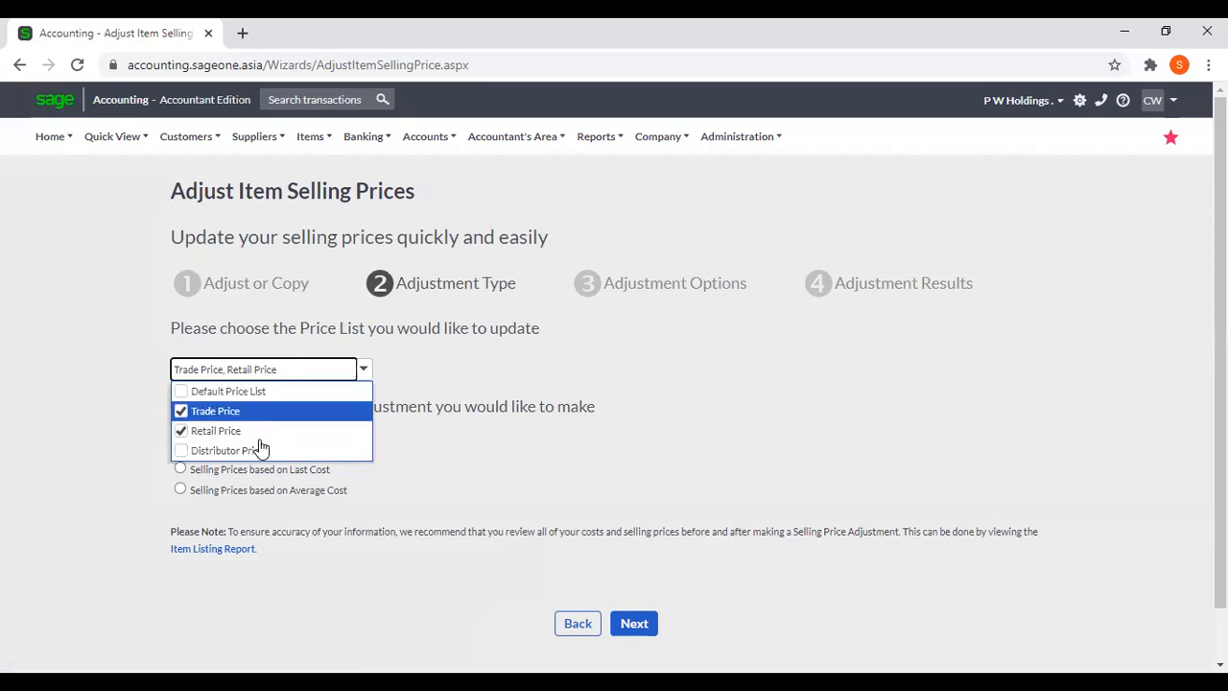
left_click(442, 379)
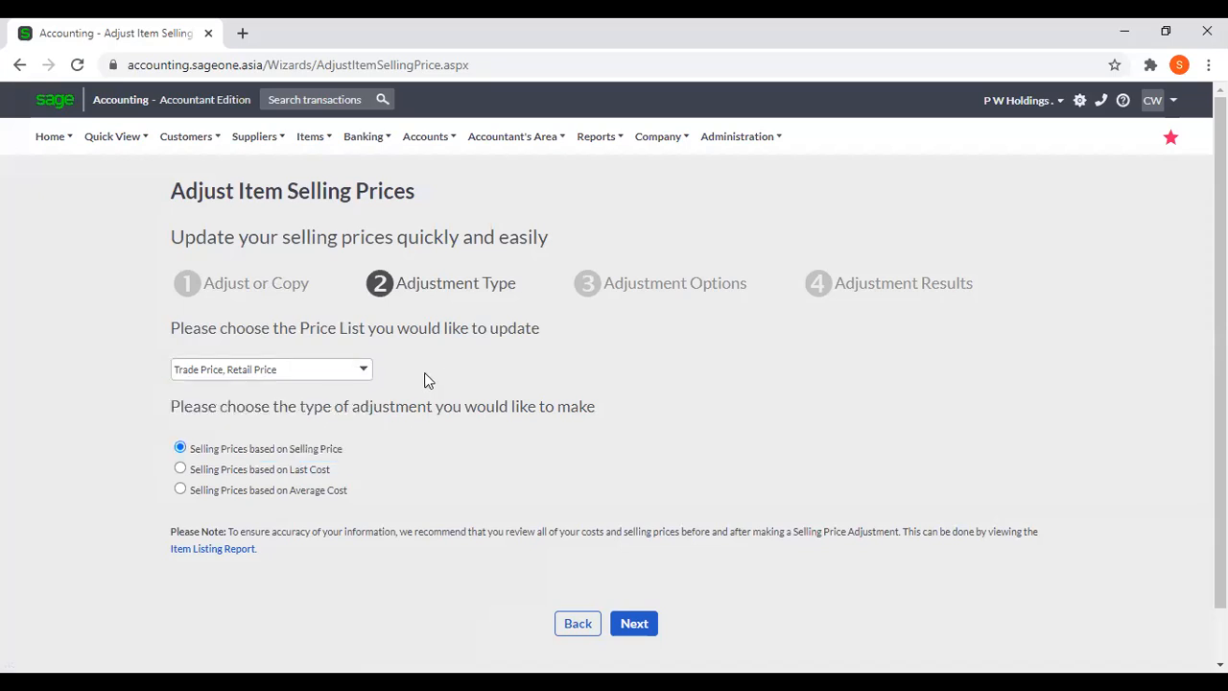
scroll(428, 381, "down", 1)
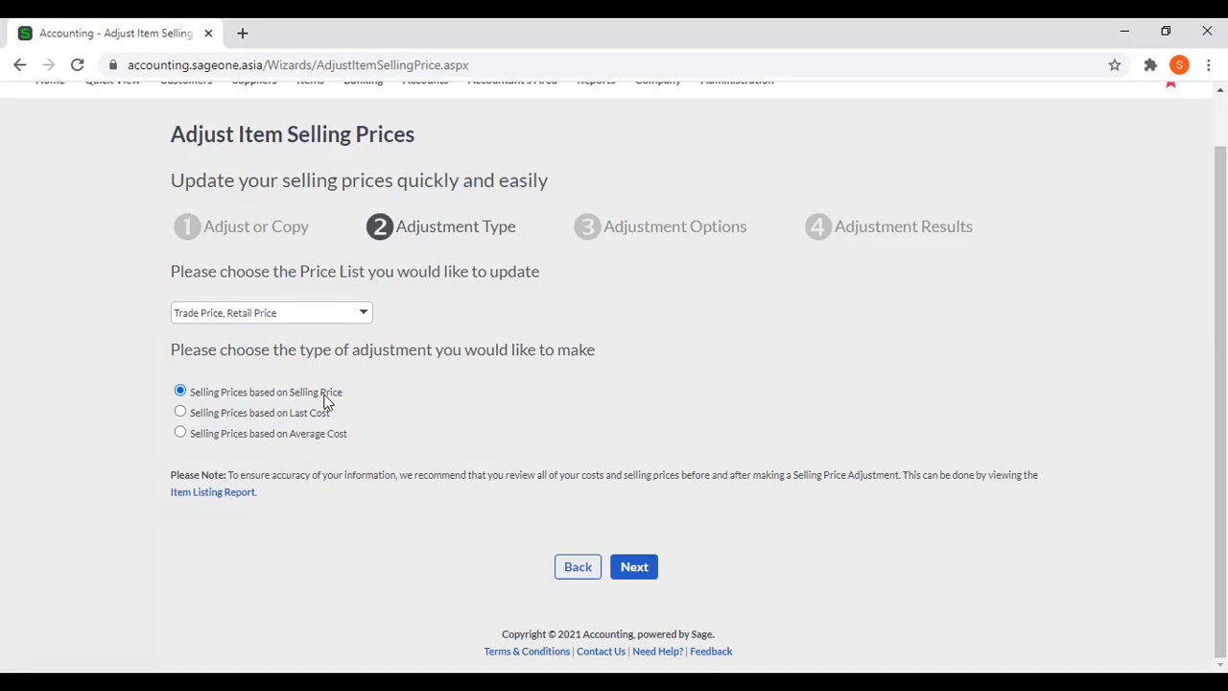
left_click(630, 568)
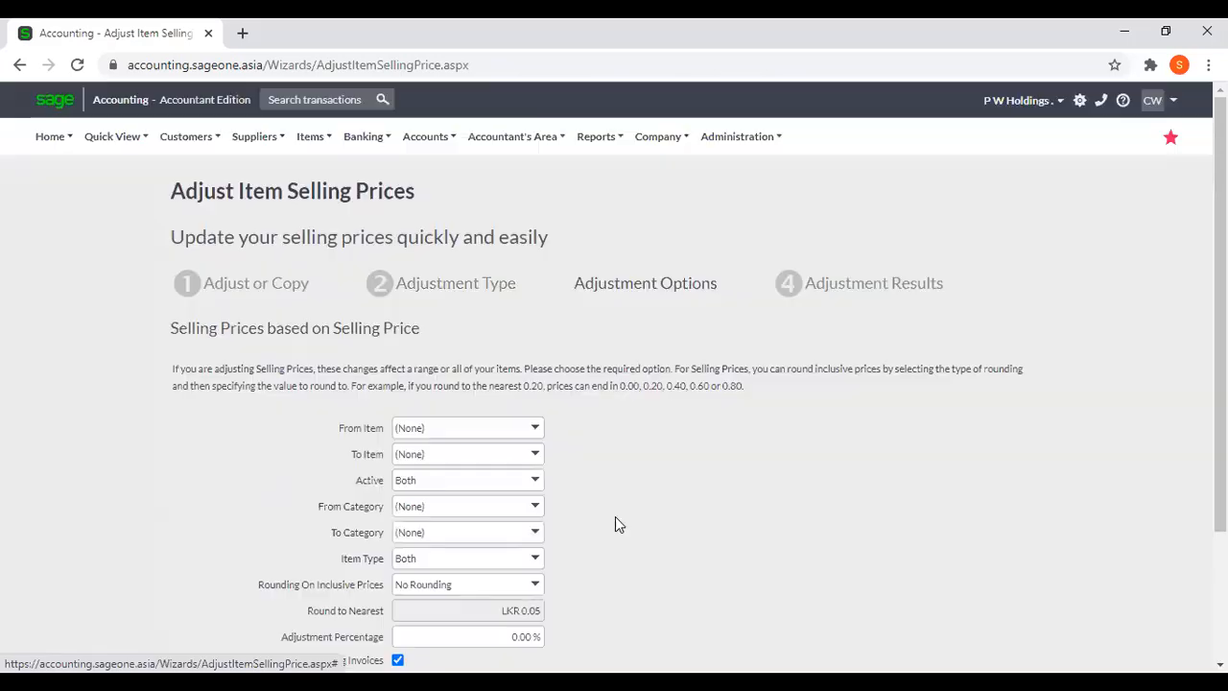
scroll(611, 506, "down", 1)
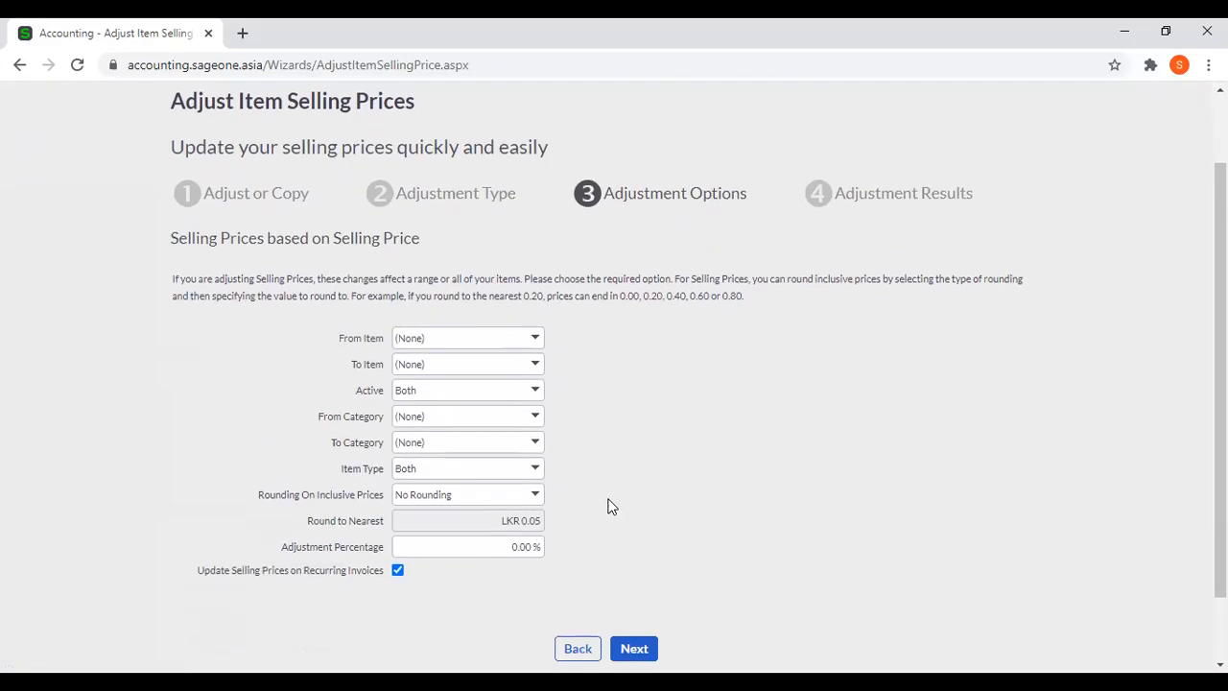
left_click(537, 339)
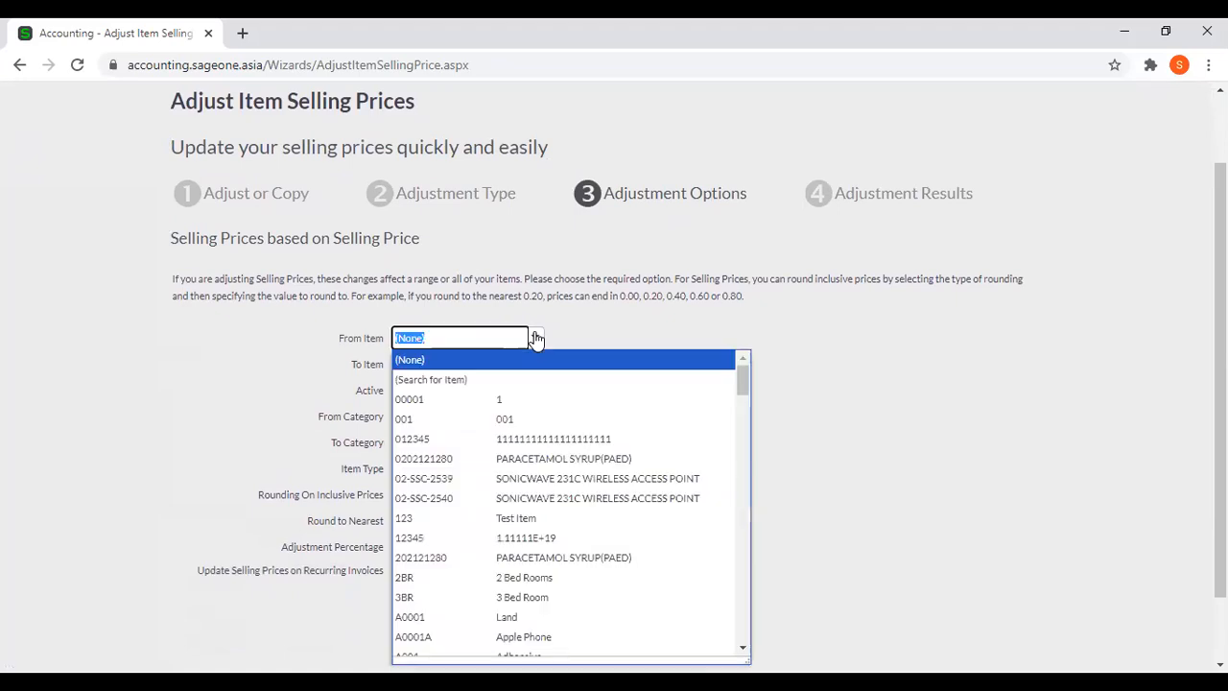
left_click(536, 413)
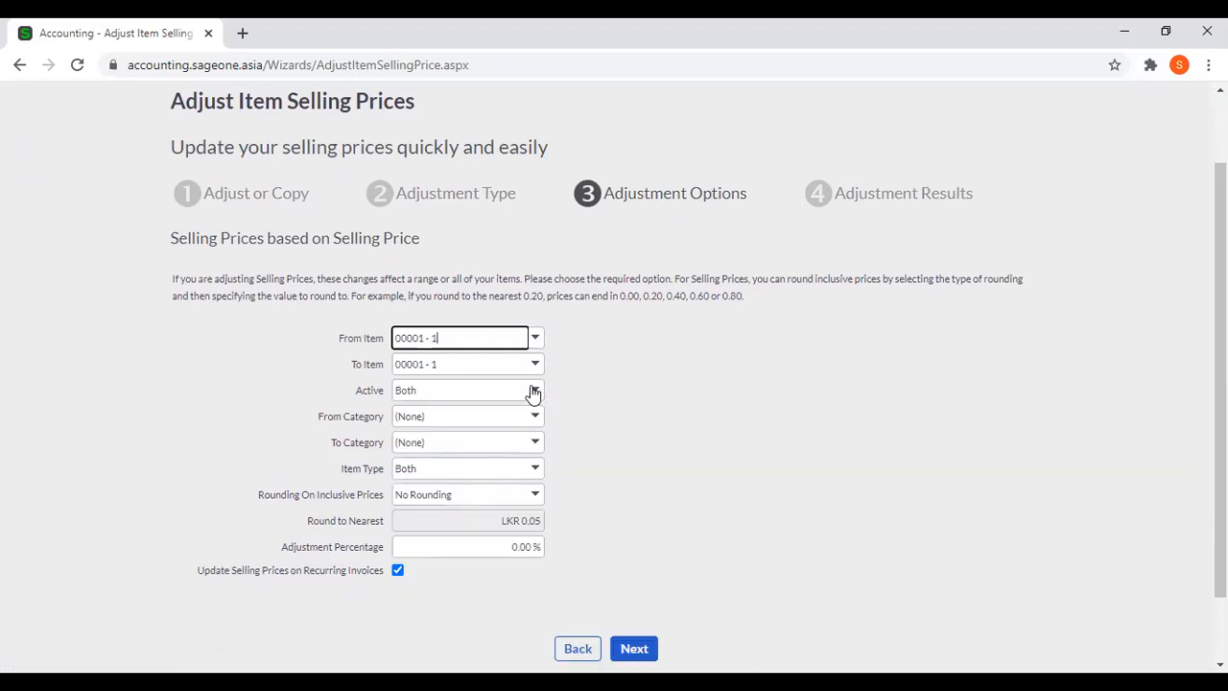
left_click(534, 342)
left_click(596, 315)
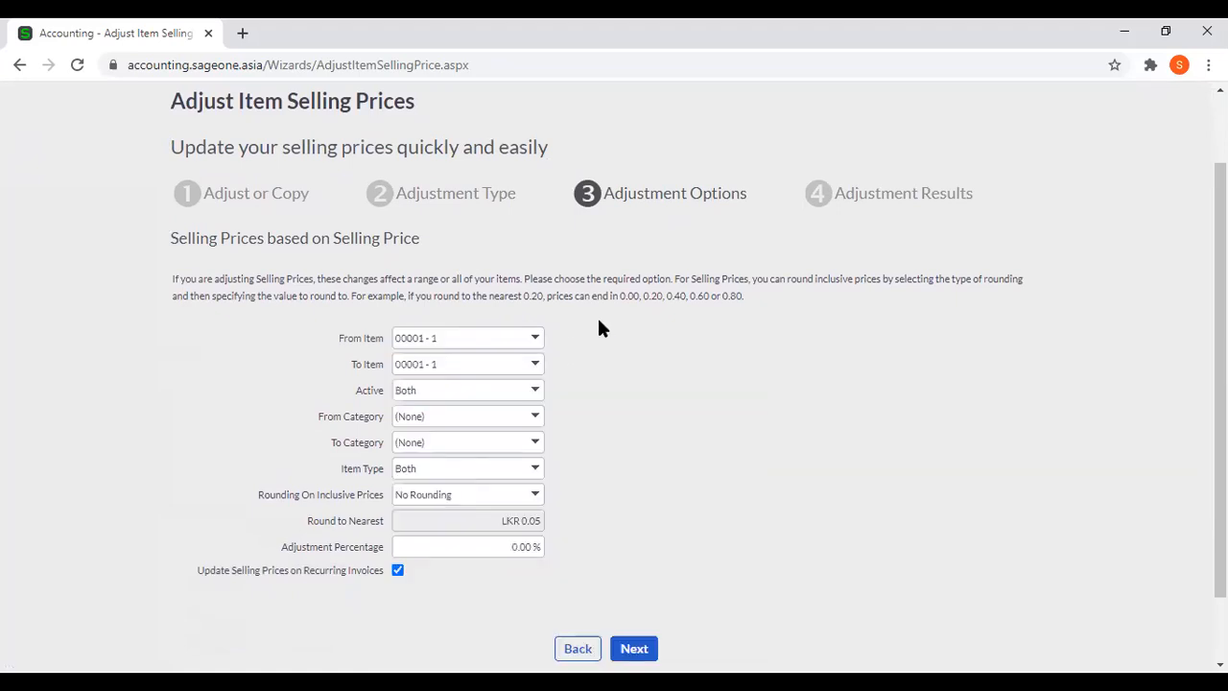
left_click(534, 339)
left_click(539, 361)
left_click(664, 351)
Review the rounding explanation and the available active status, category and item type filters for the price adjustment.
scroll(655, 356, "down", 1)
left_click(534, 311)
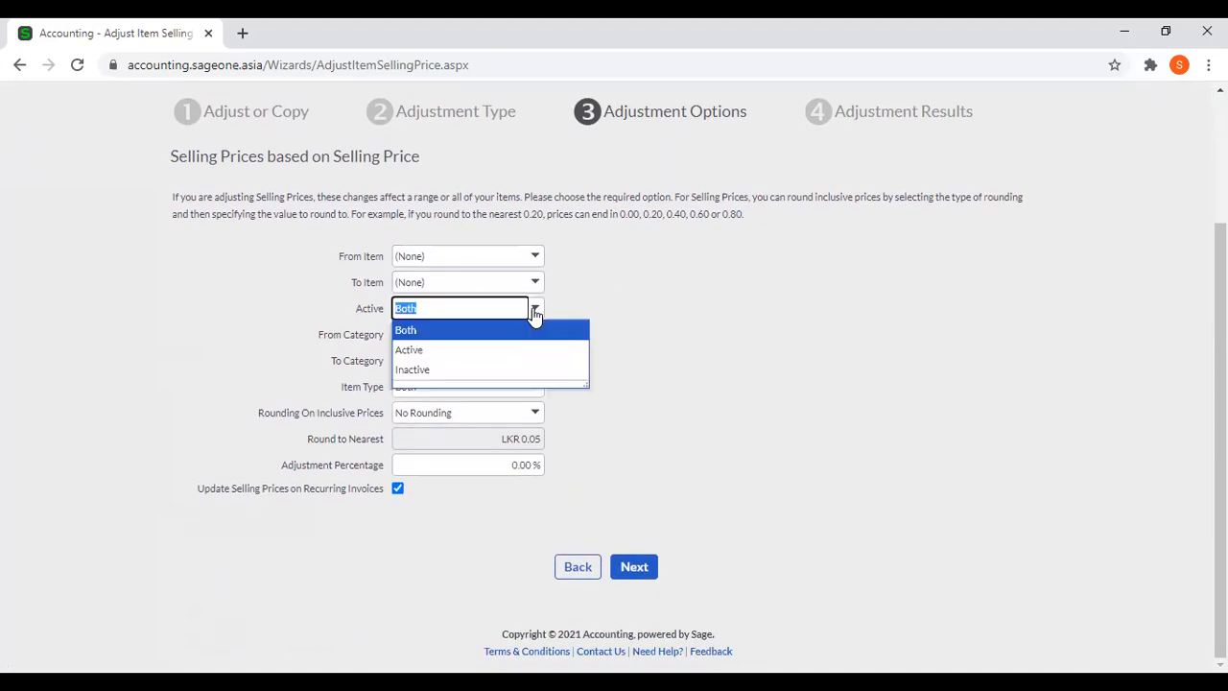
left_click(651, 305)
scroll(647, 321, "up", 2)
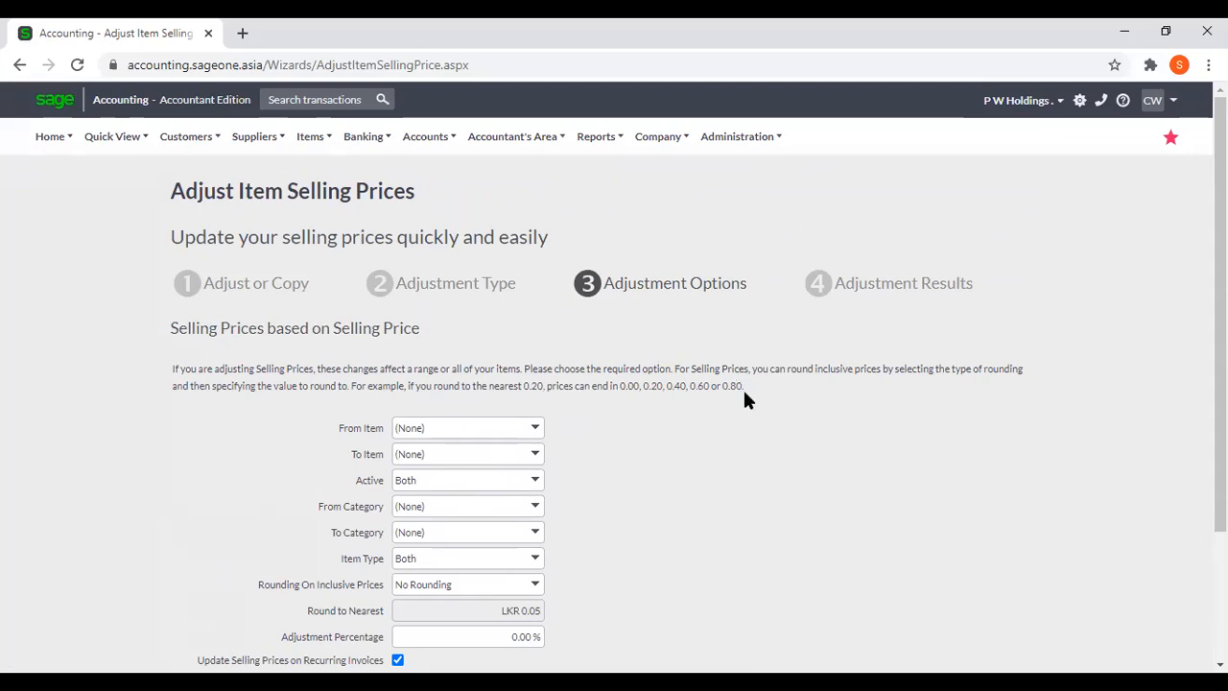
scroll(742, 388, "down", 1)
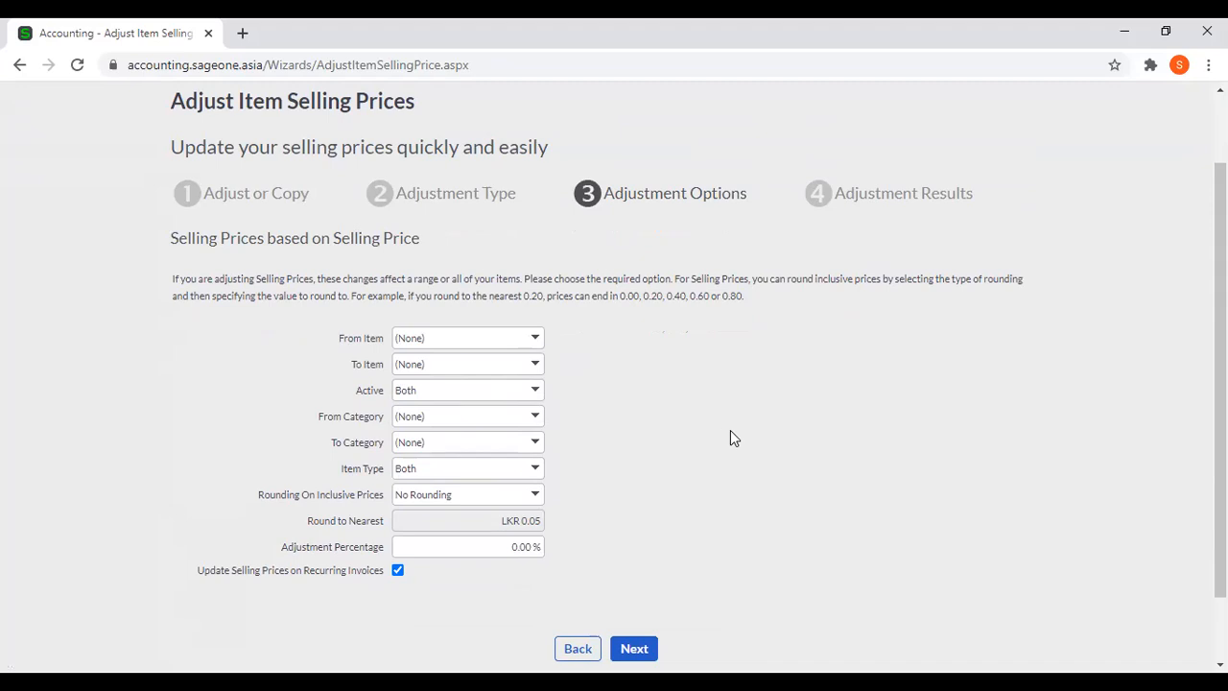
scroll(717, 423, "down", 1)
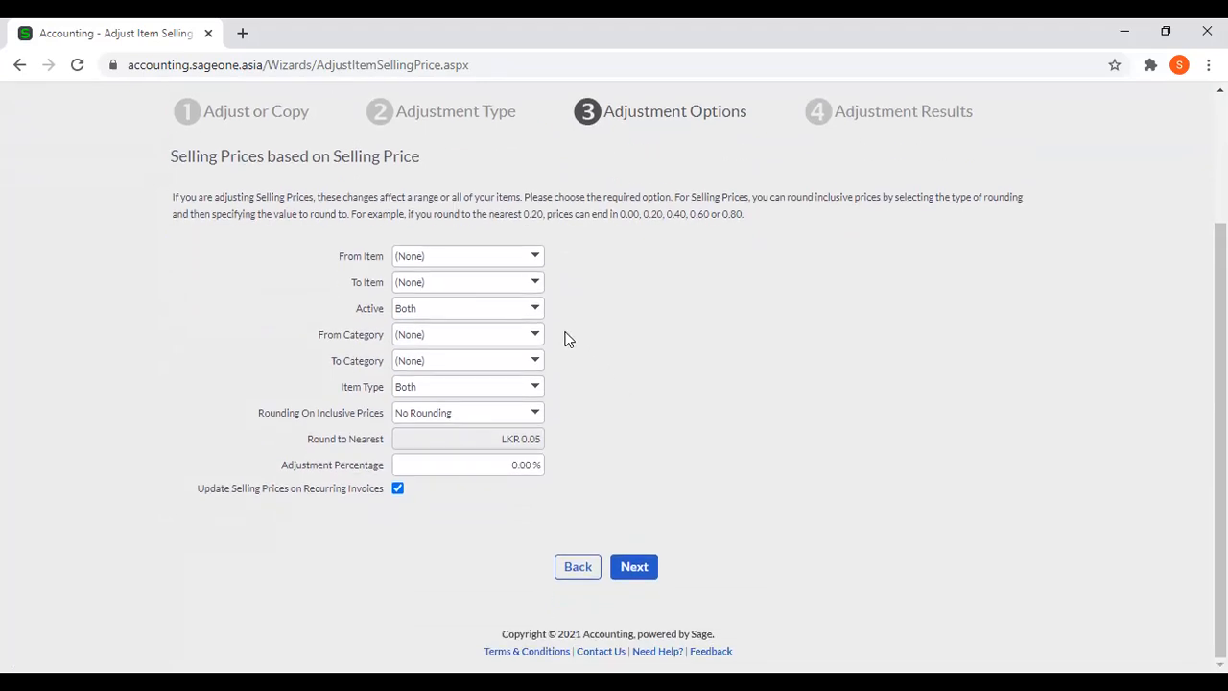
left_click(532, 338)
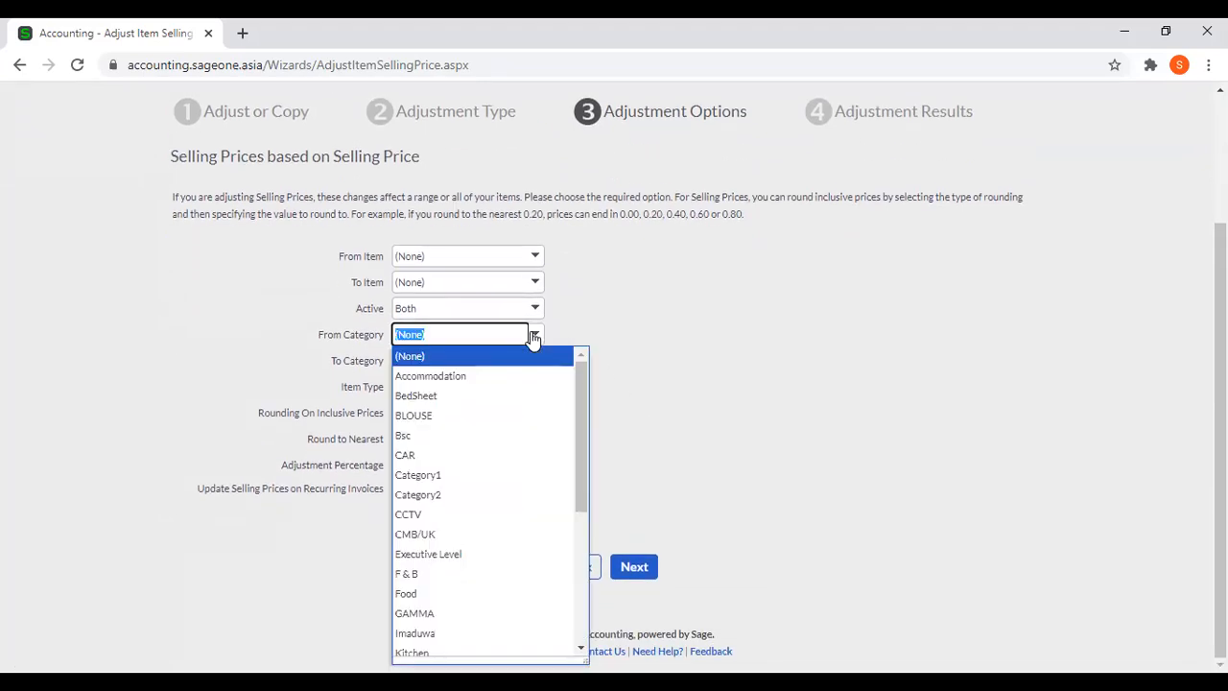
left_click(588, 324)
left_click(535, 388)
left_click(566, 361)
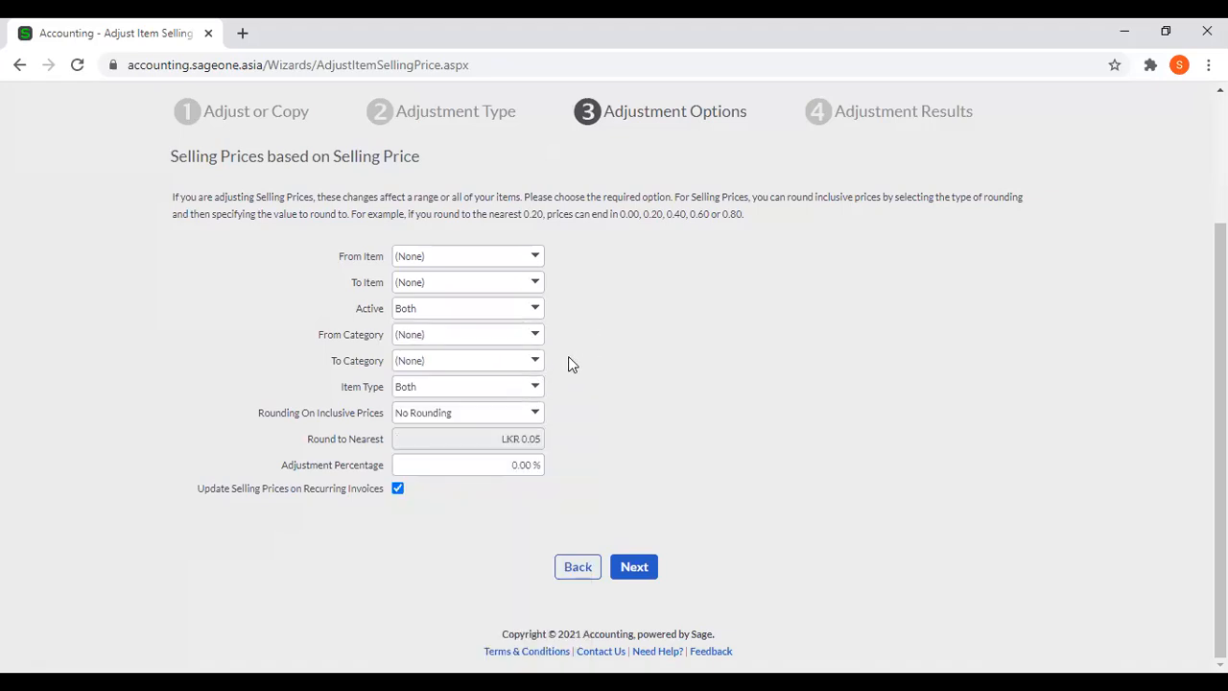
Set the adjustment percentage to 10%, run the selling price adjustment and finish the wizard.
left_click(480, 465)
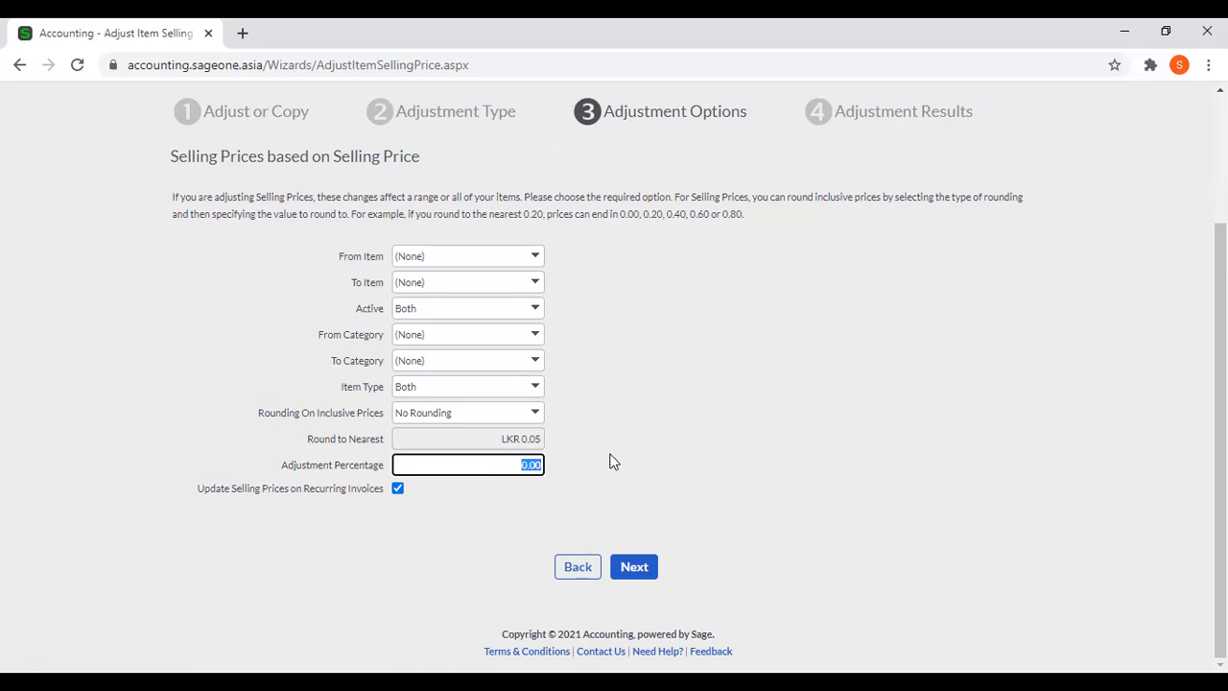
type("10")
key("Tab")
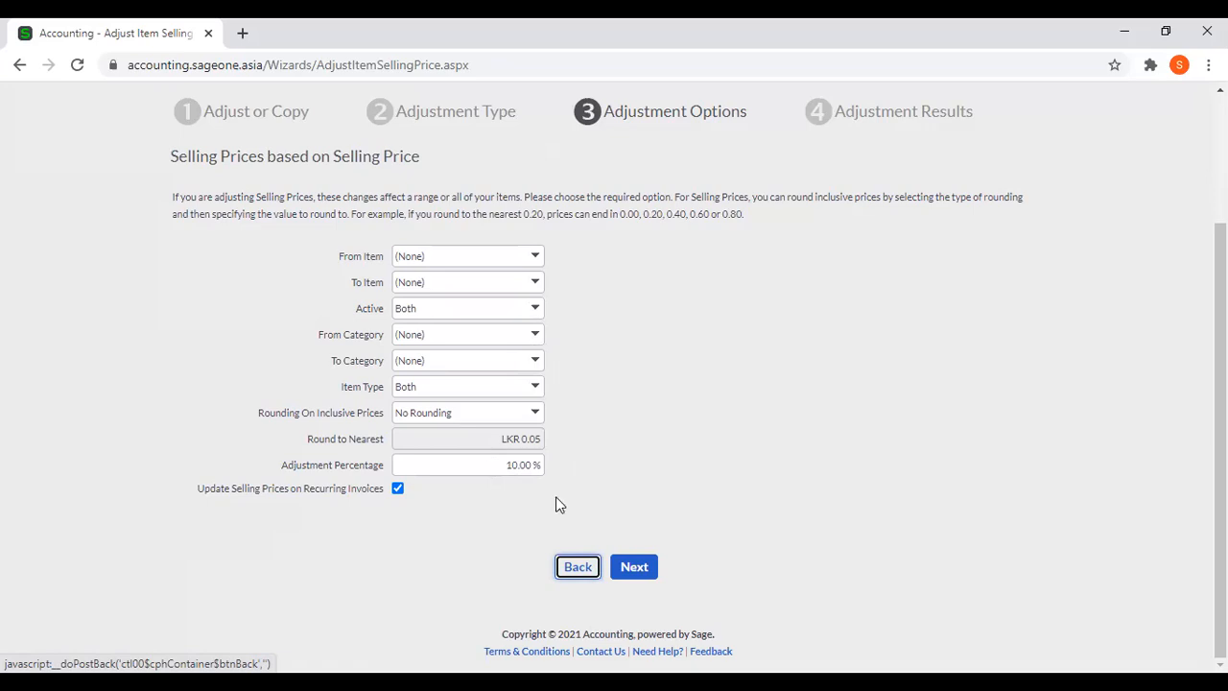
left_click(631, 567)
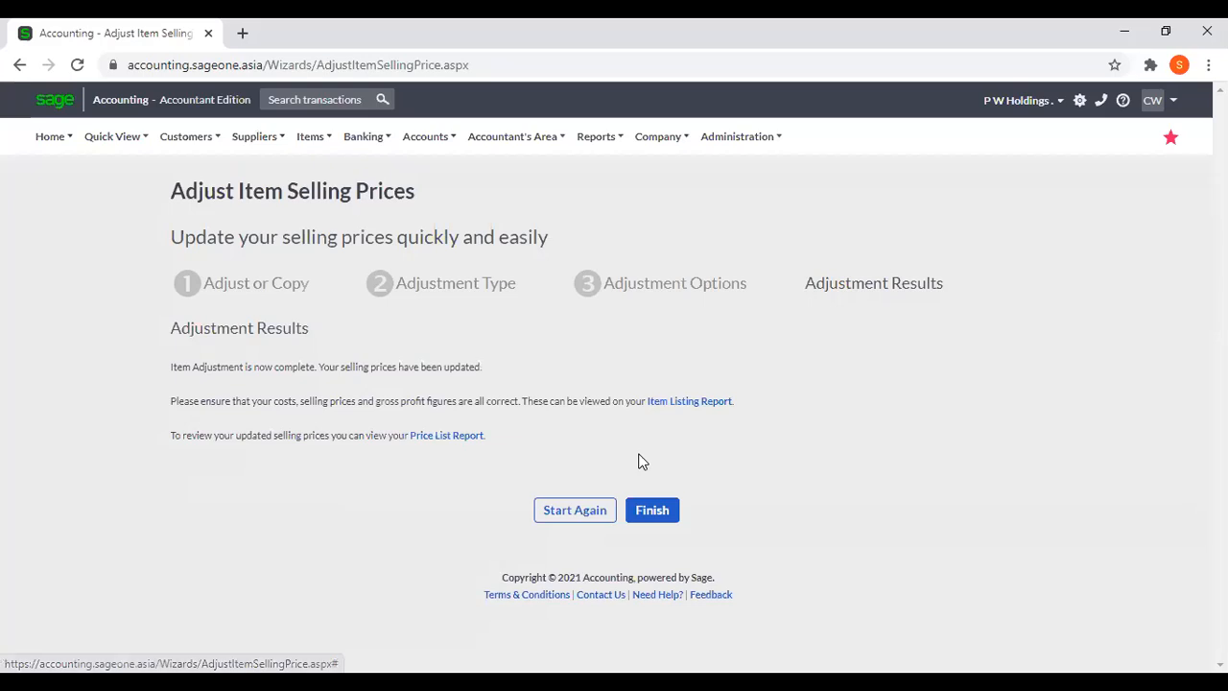
left_click(655, 510)
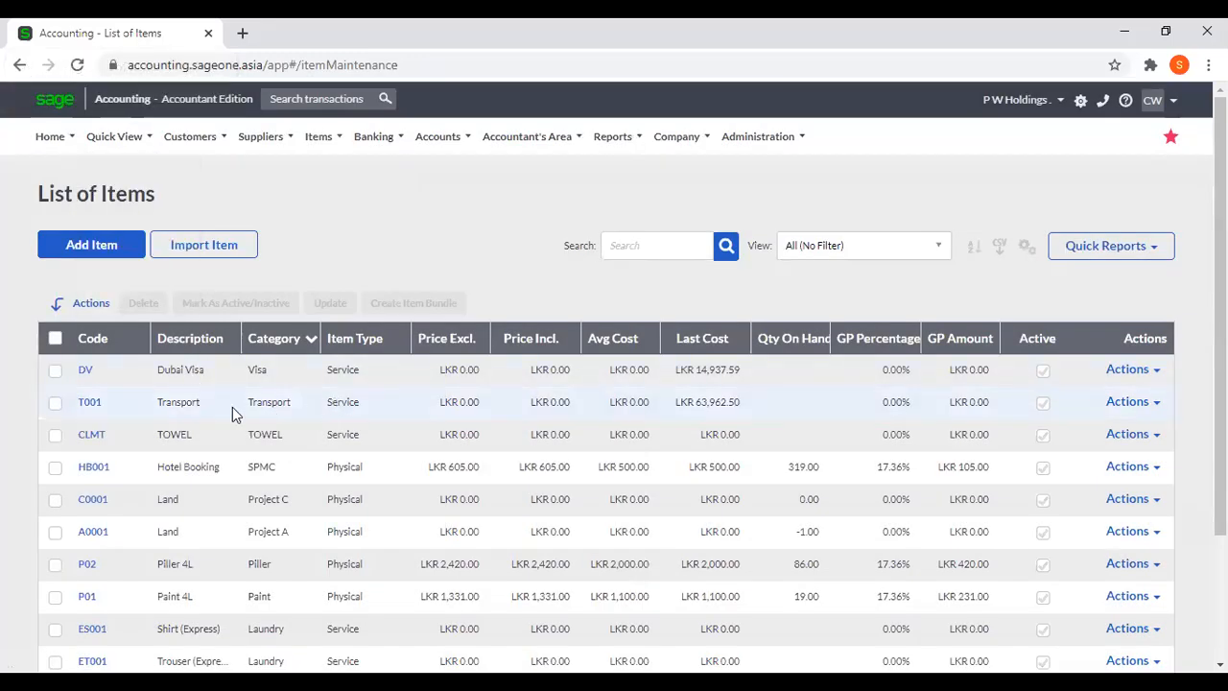
Open the Dubai Visa item's price lists and set the exclusive selling prices to 5000 for Default Price List and 4000 for Trade Price.
left_click(86, 373)
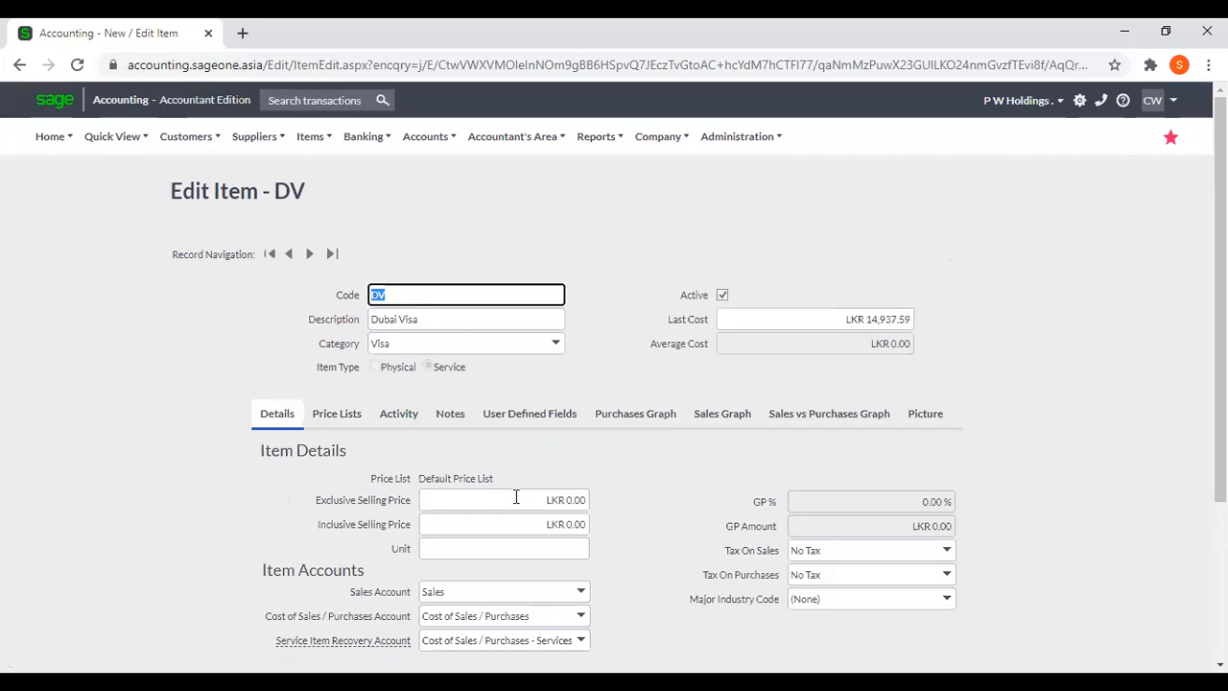
left_click(516, 496)
left_click(336, 414)
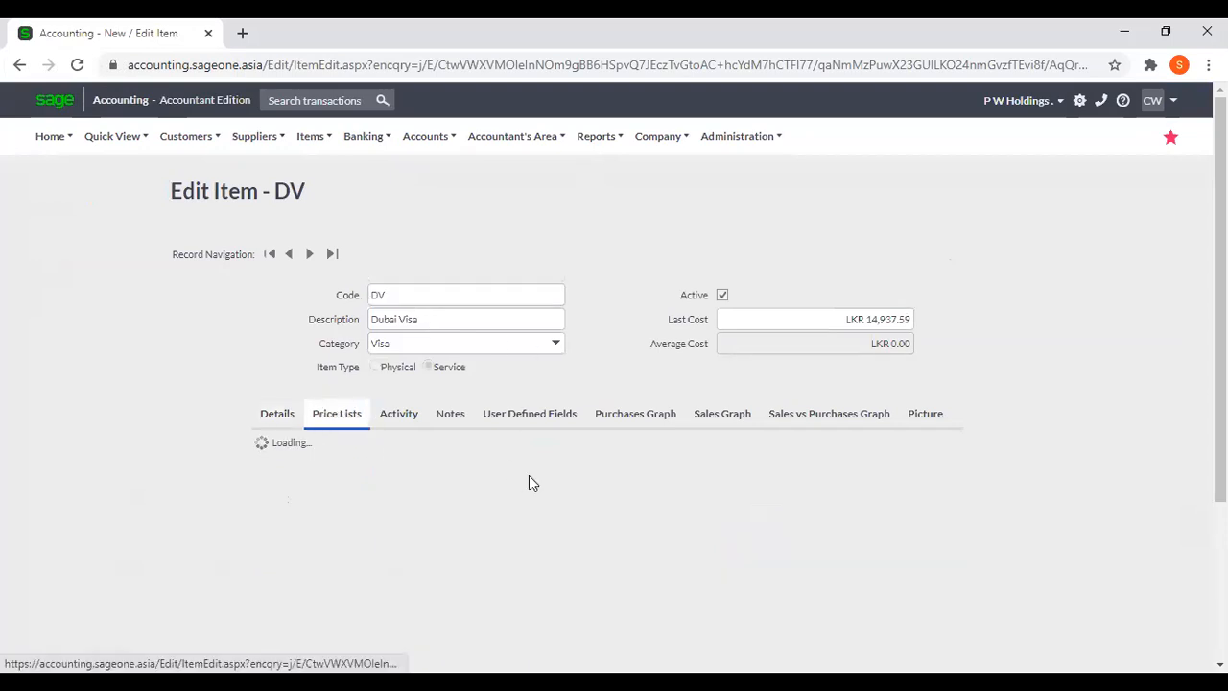
left_click(561, 413)
type("5000")
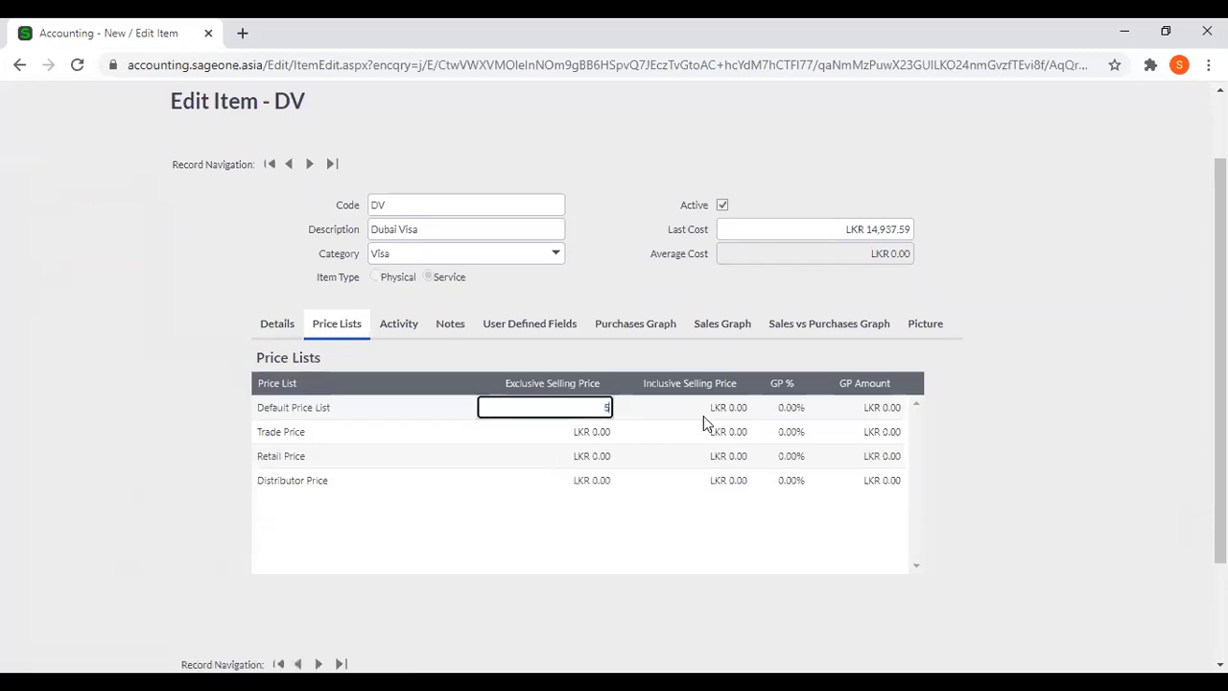
left_click(600, 432)
type("20")
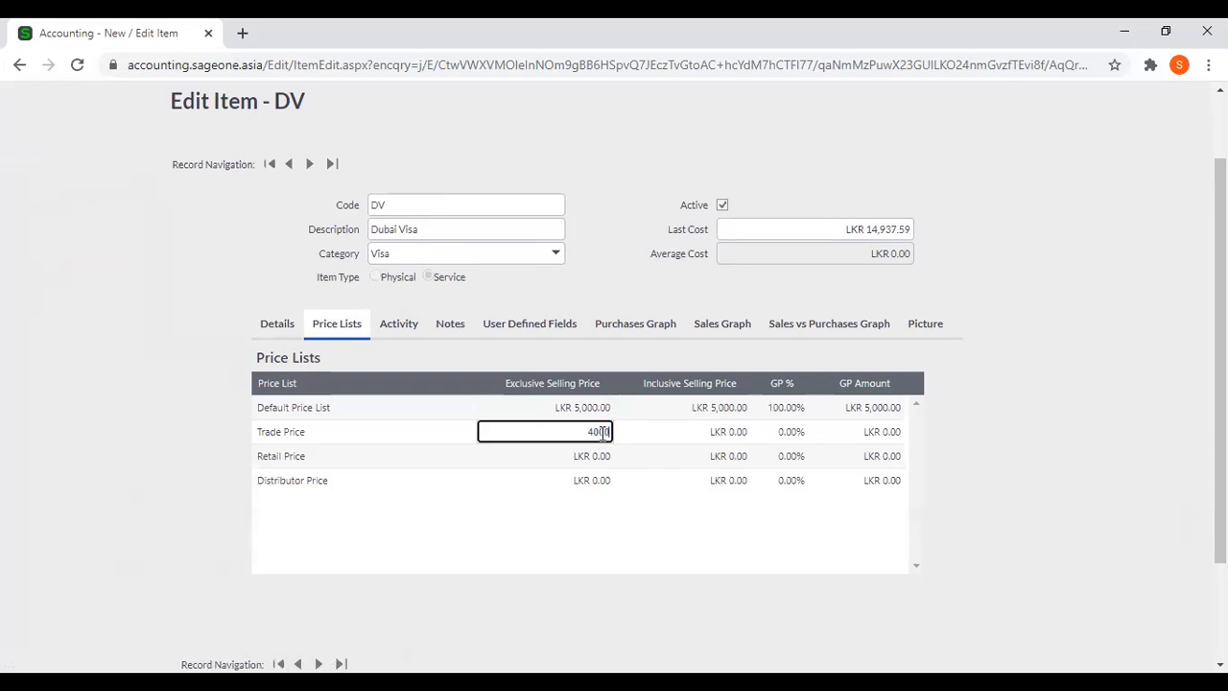
type("00")
Set the item's exclusive selling prices to 6000 for Retail Price and 4500 for Distributor Price.
left_click(587, 455)
type("6,000")
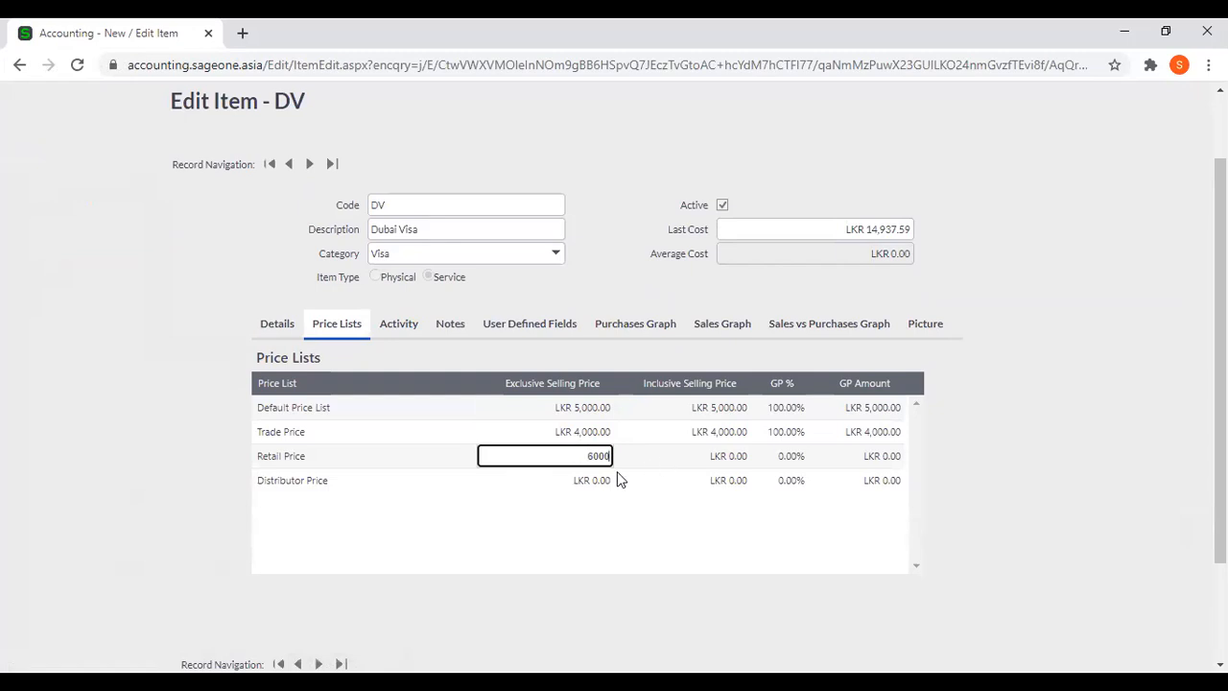
left_click(583, 481)
type("450")
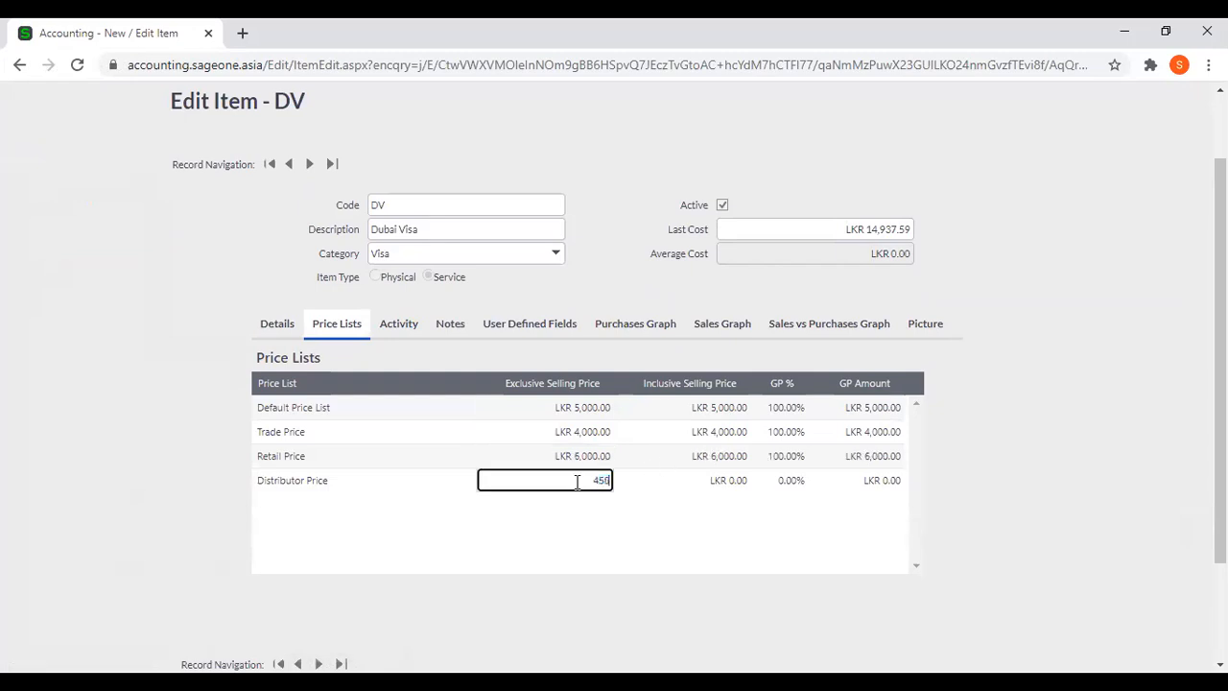
left_click(990, 480)
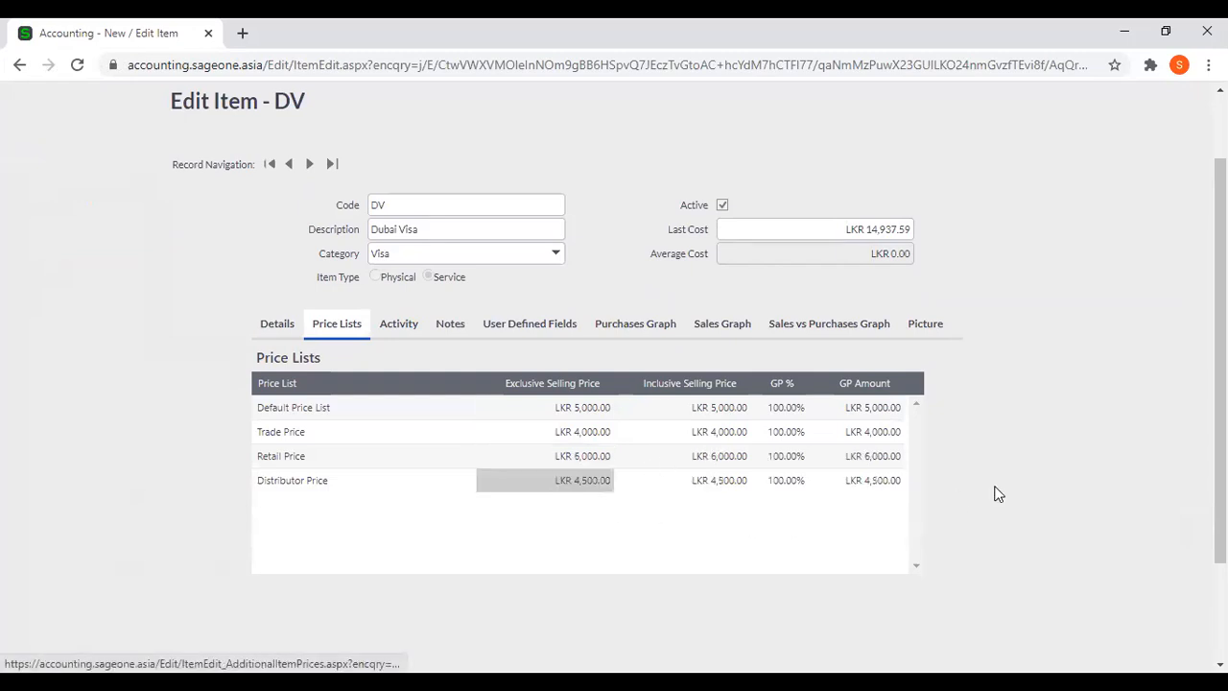
Save the Dubai Visa item and agree to update its selling price on recurring invoices.
scroll(994, 493, "down", 2)
left_click(549, 568)
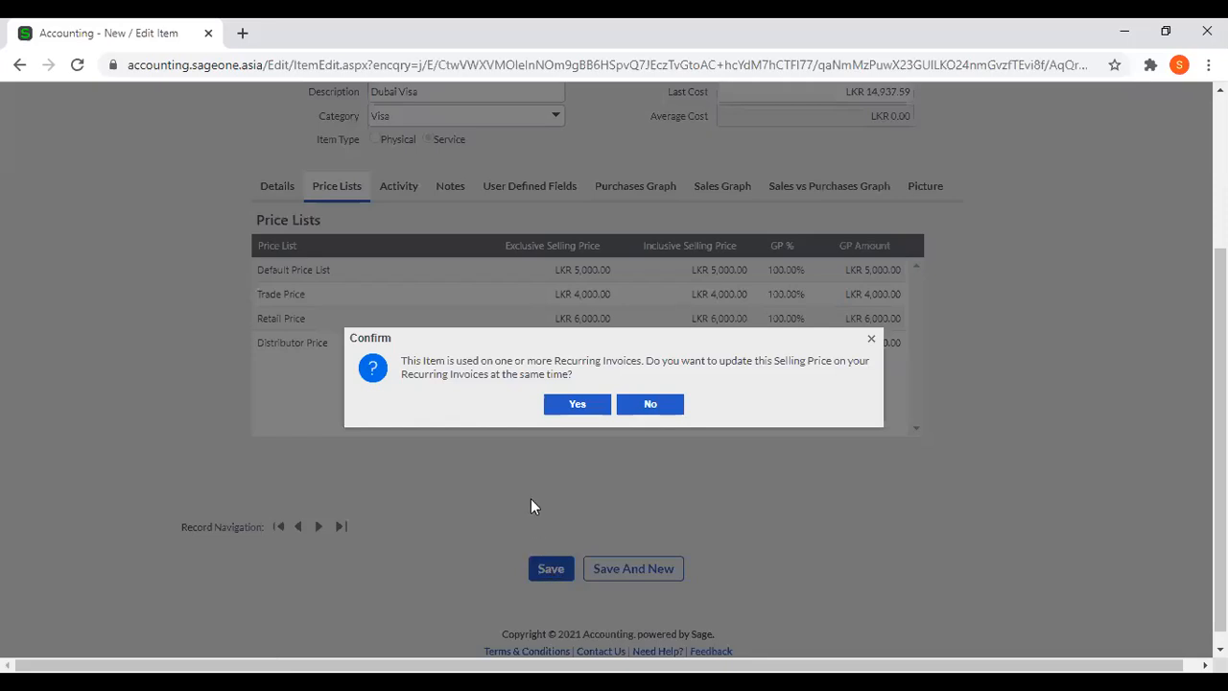
left_click(575, 404)
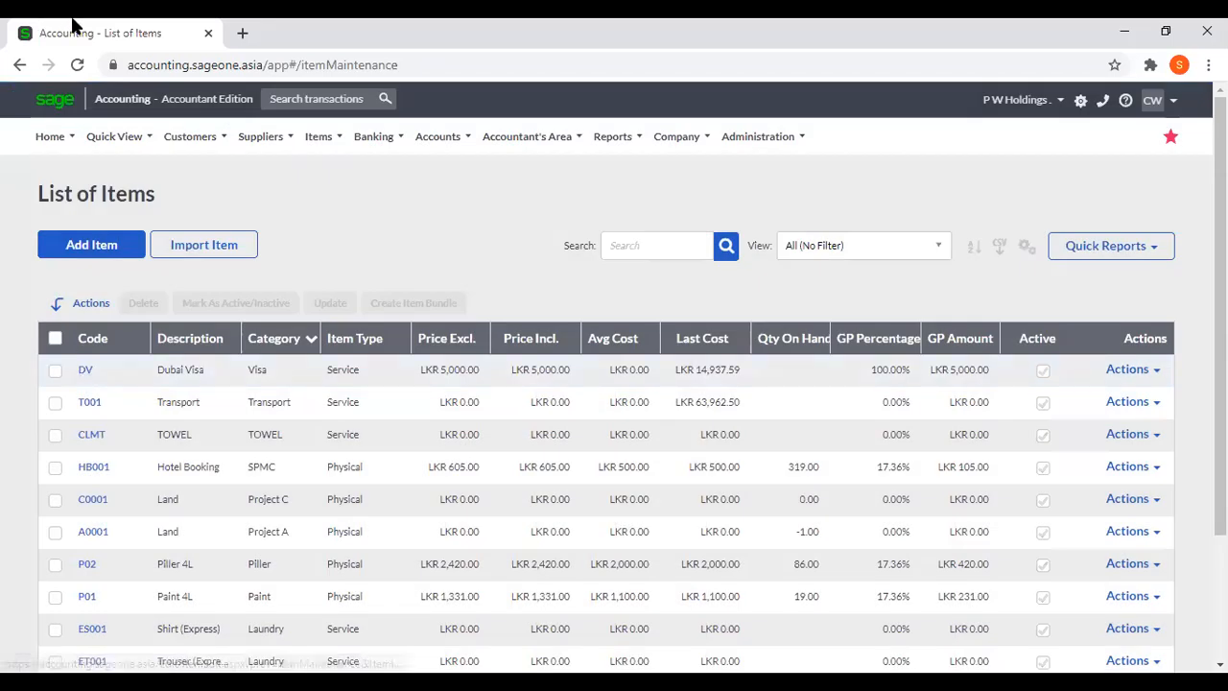
Duplicate the browser tab that shows the list of items.
right_click(77, 26)
left_click(121, 129)
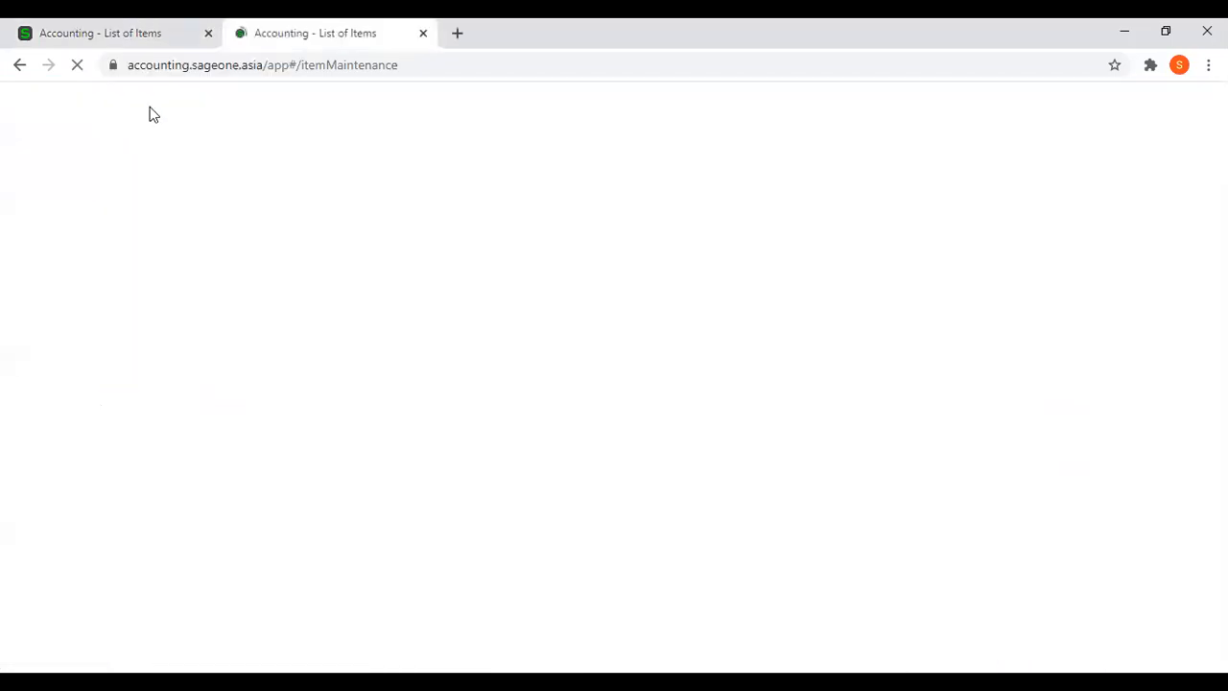
left_click(97, 32)
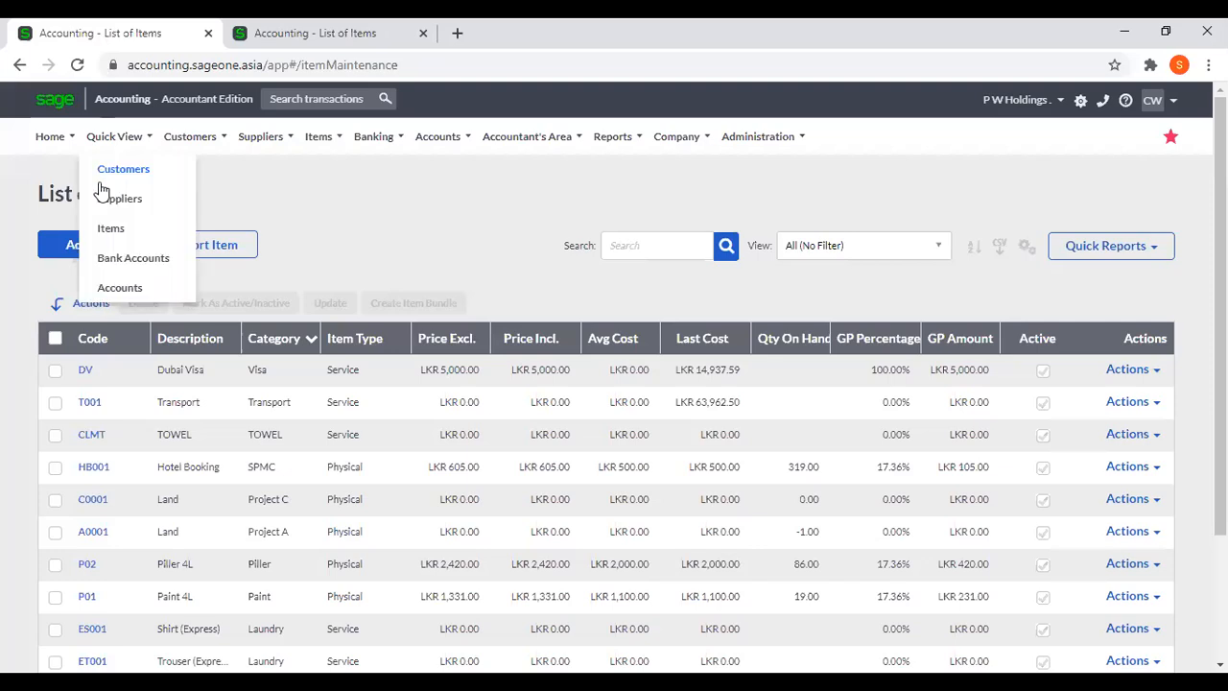
left_click(85, 371)
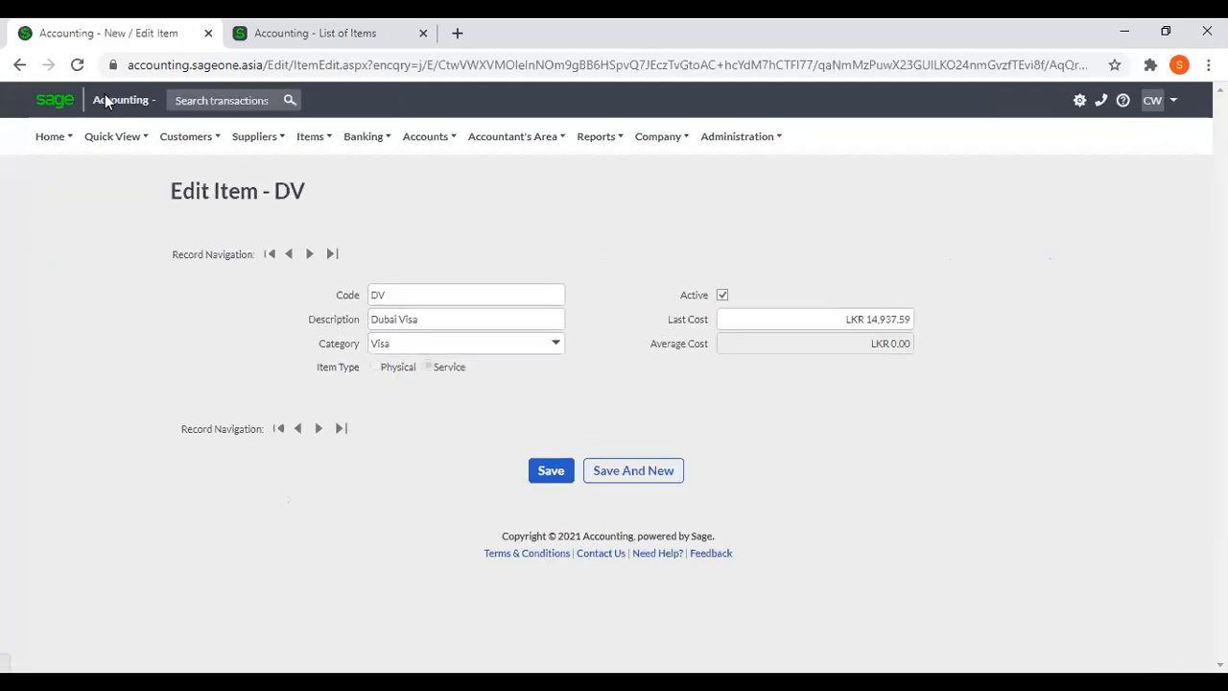
left_click(19, 64)
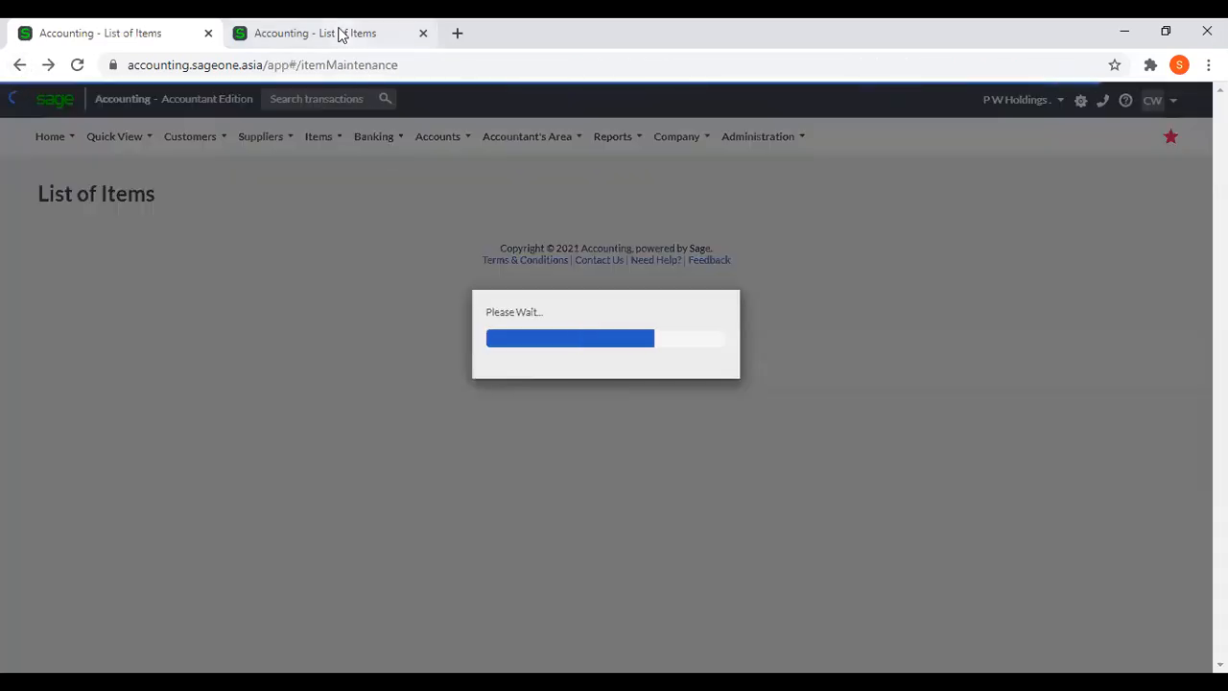
In the duplicate tab, start a selling price adjustment for all price lists based on Selling Price and proceed to the adjustment options.
left_click(338, 34)
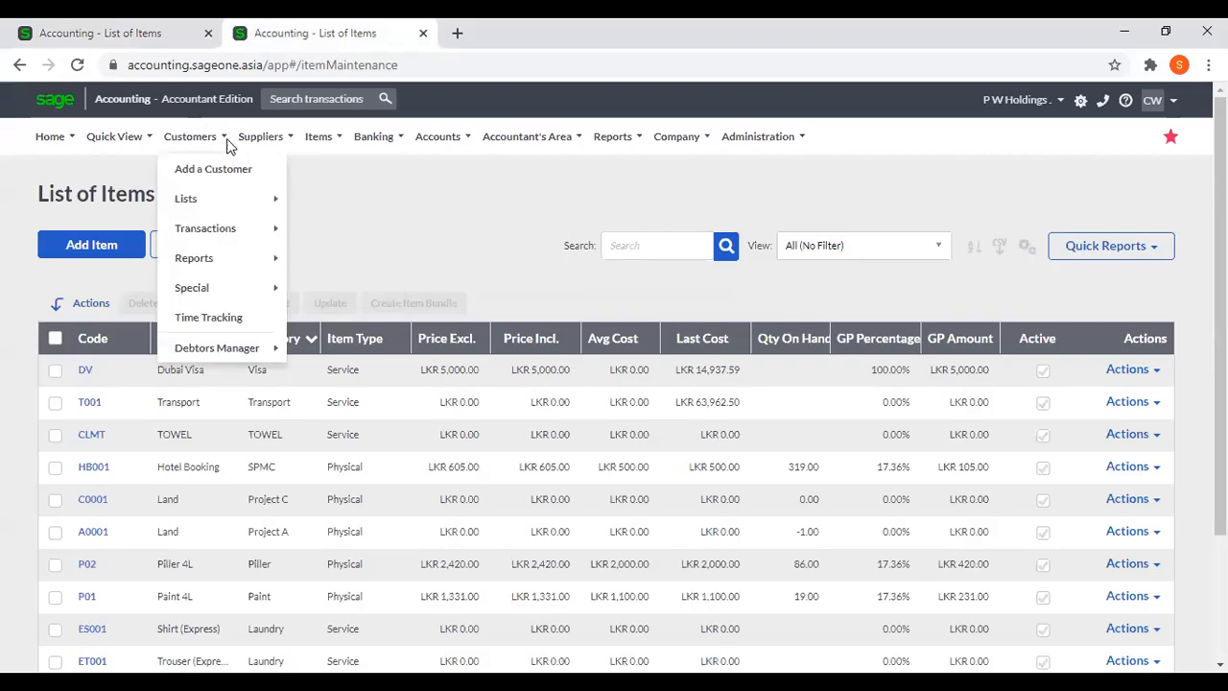
mouse_move(320, 137)
mouse_move(341, 230)
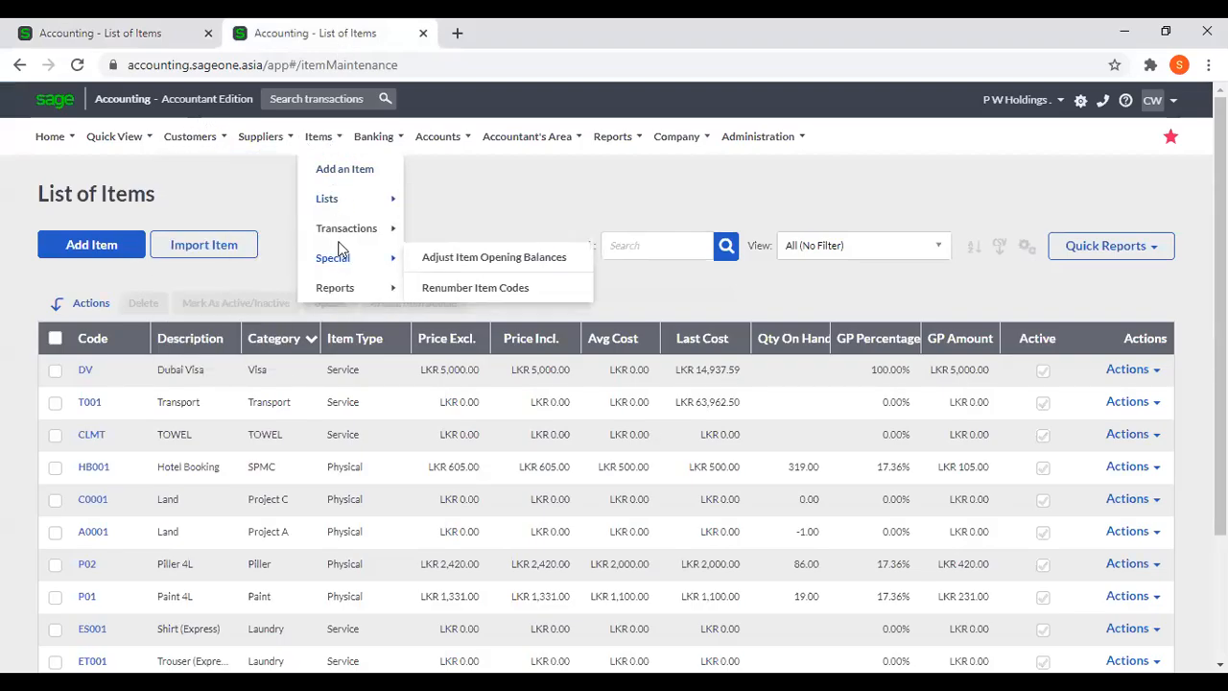
left_click(447, 257)
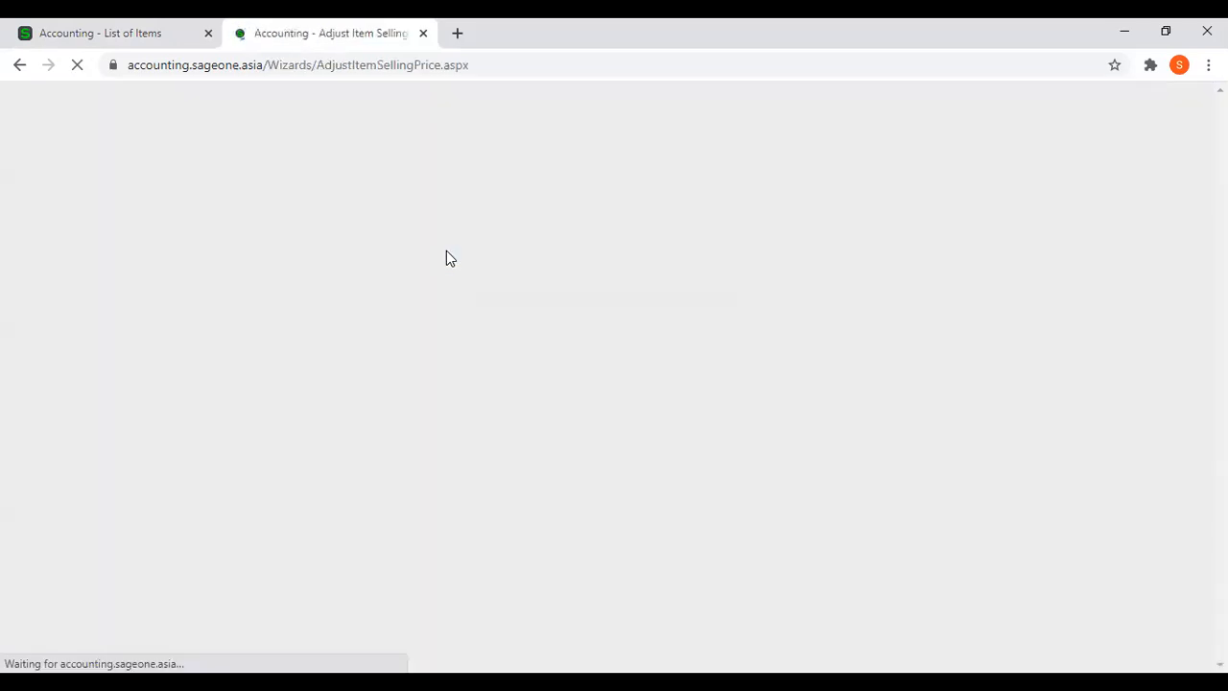
left_click(633, 545)
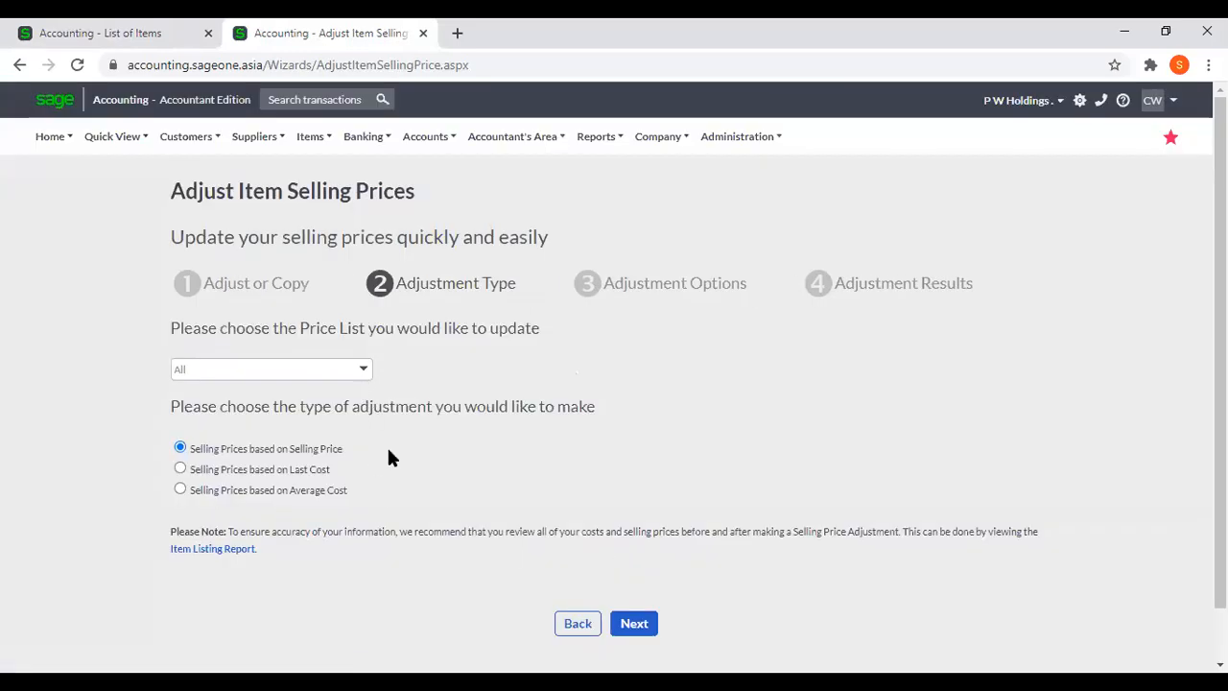
left_click(365, 371)
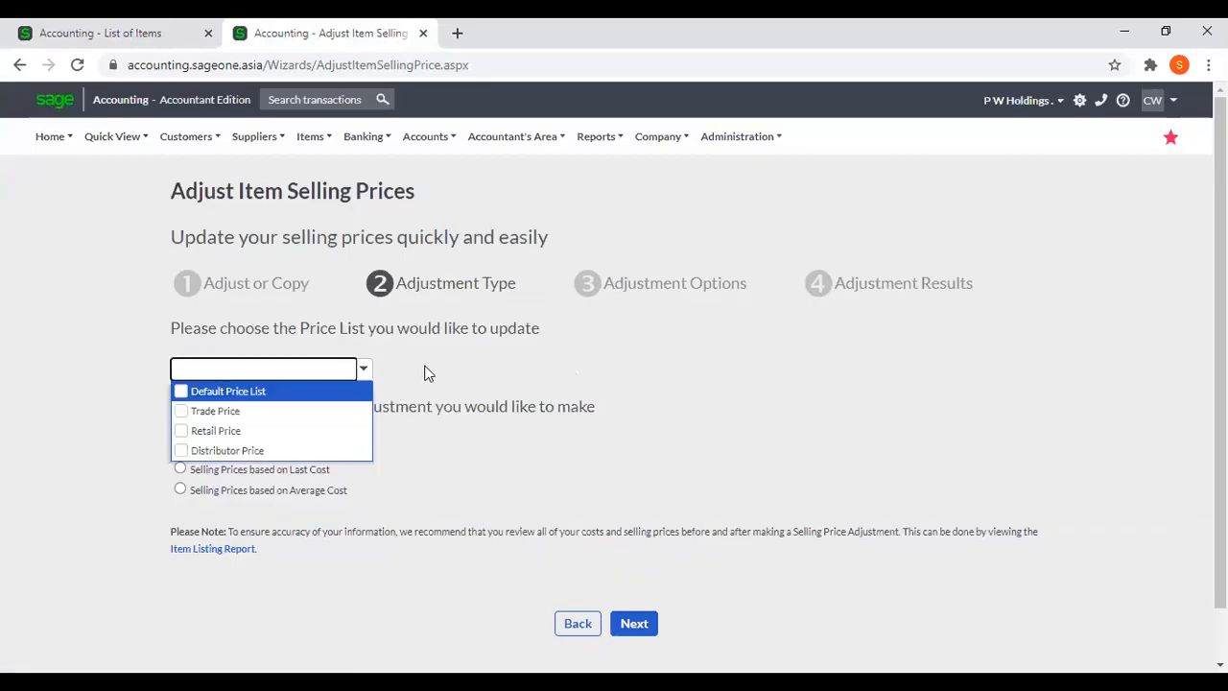
left_click(427, 372)
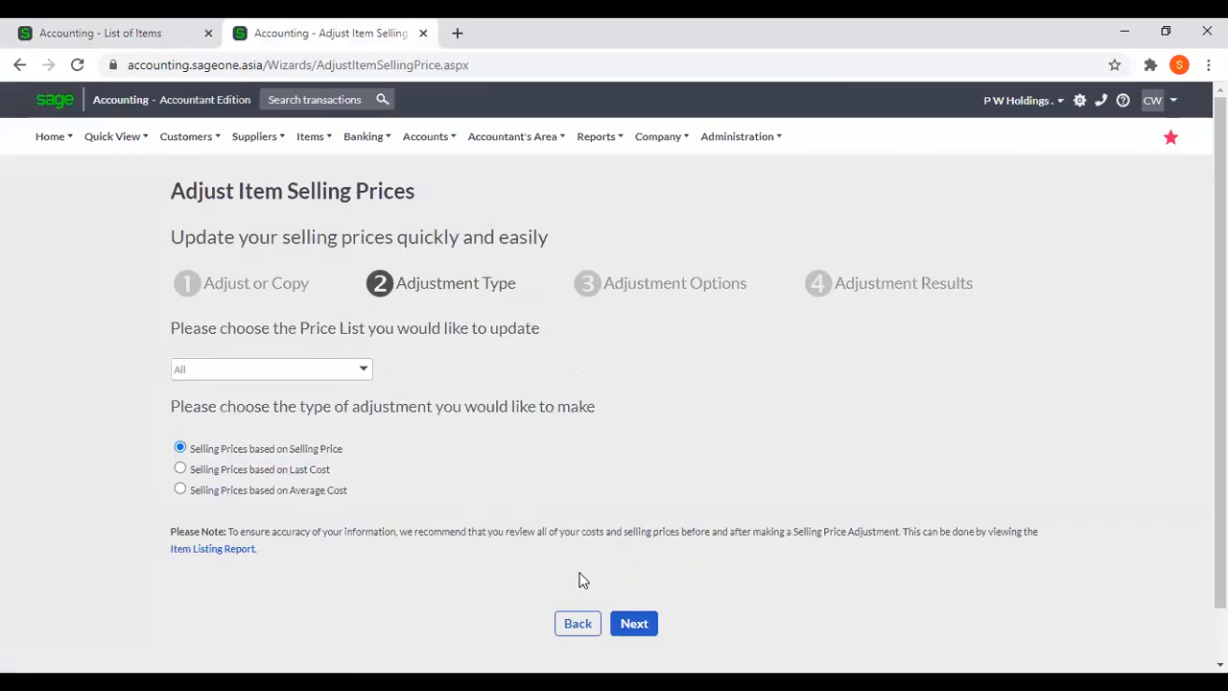
left_click(631, 624)
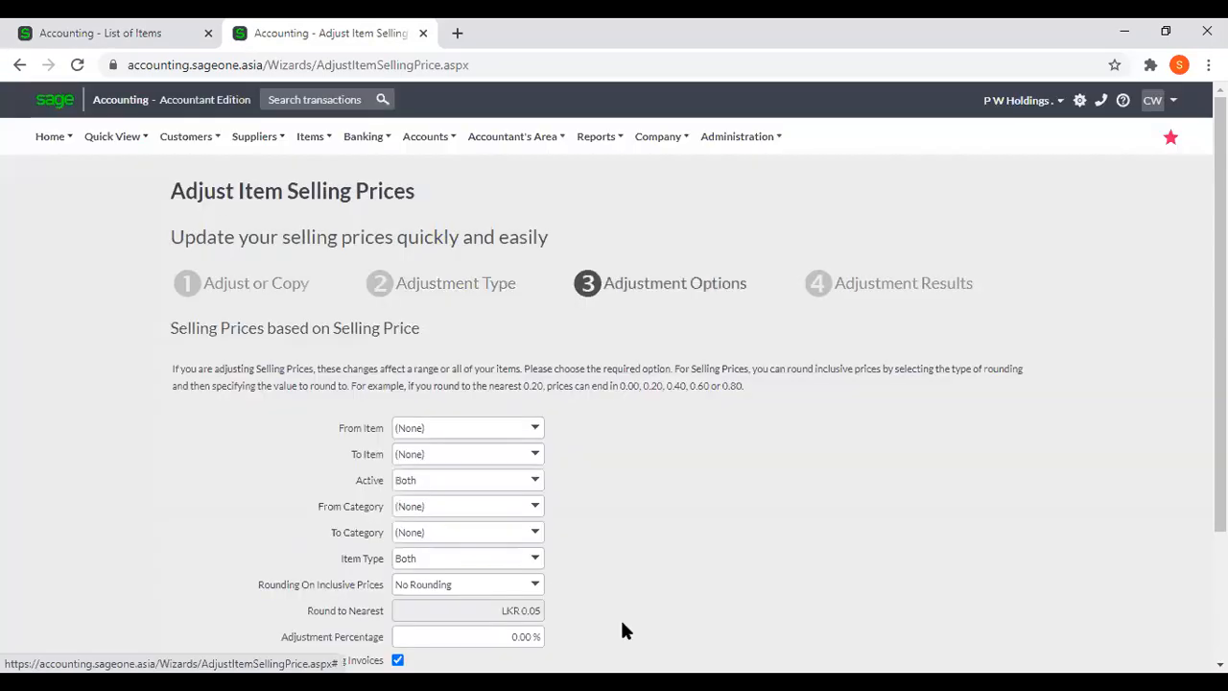
Set the adjustment percentage to 10%, run the adjustment across all items and finish the wizard.
scroll(509, 480, "down", 2)
left_click(501, 464)
type("10")
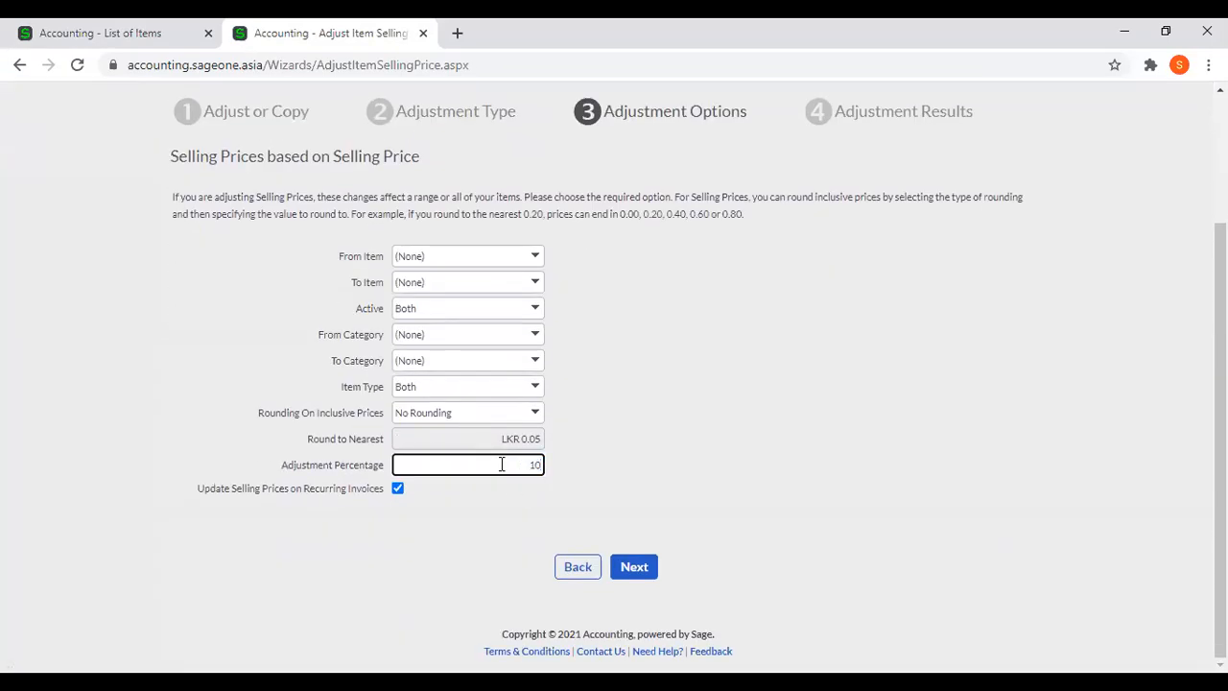
left_click(719, 458)
left_click(631, 568)
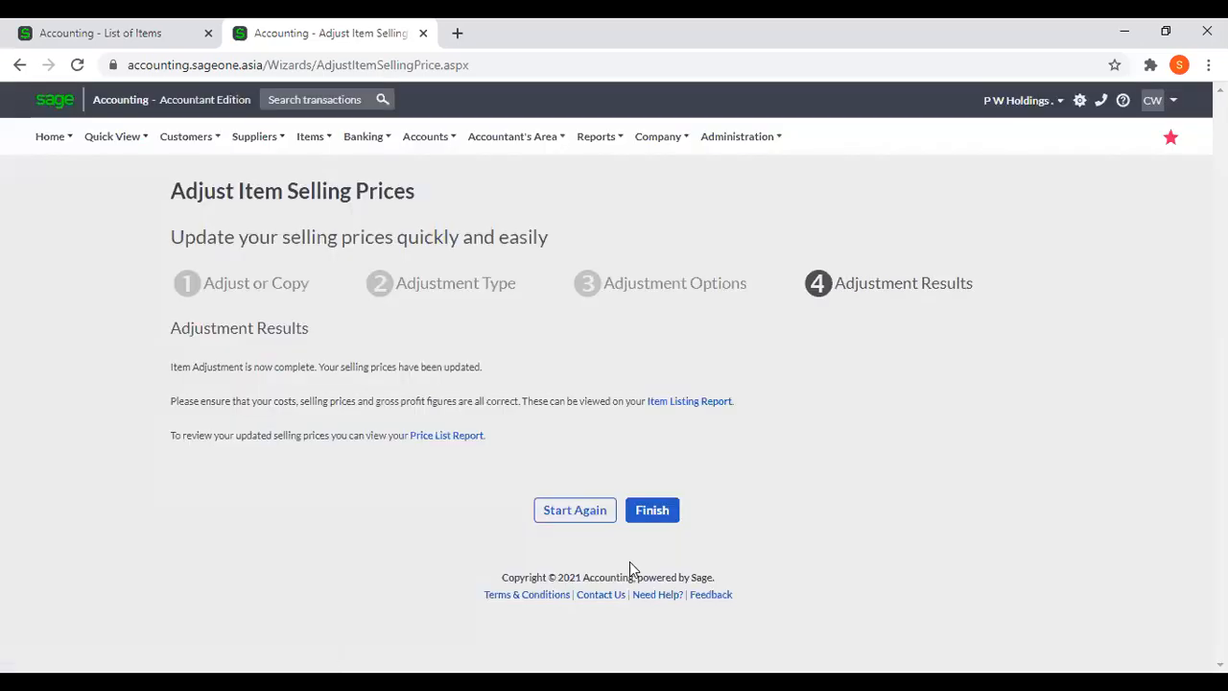
left_click(643, 513)
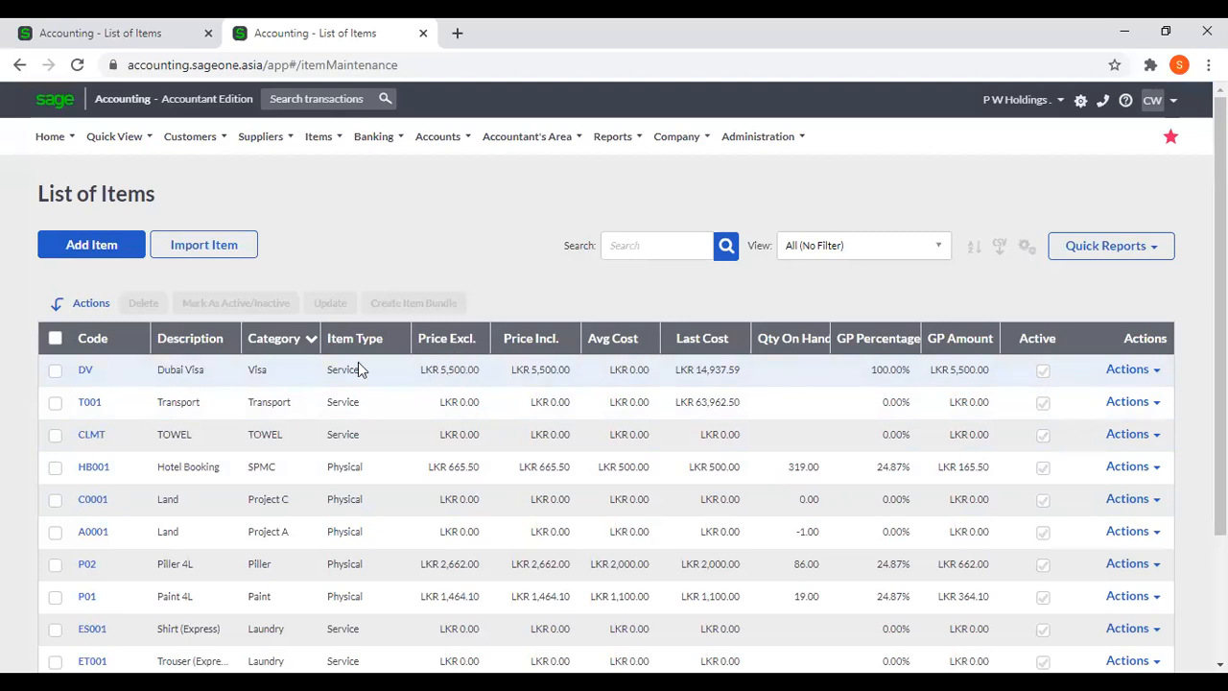
Compare the item prices before and after the adjustment by switching between the two item list tabs.
left_click(86, 35)
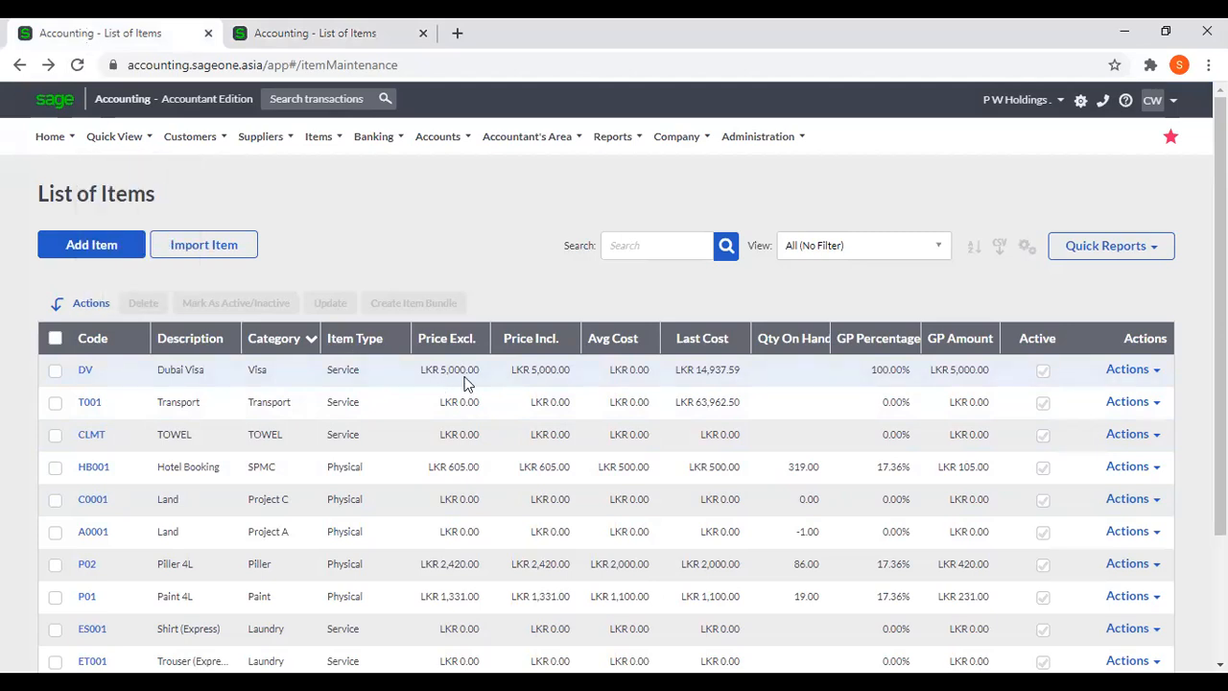
left_click(305, 34)
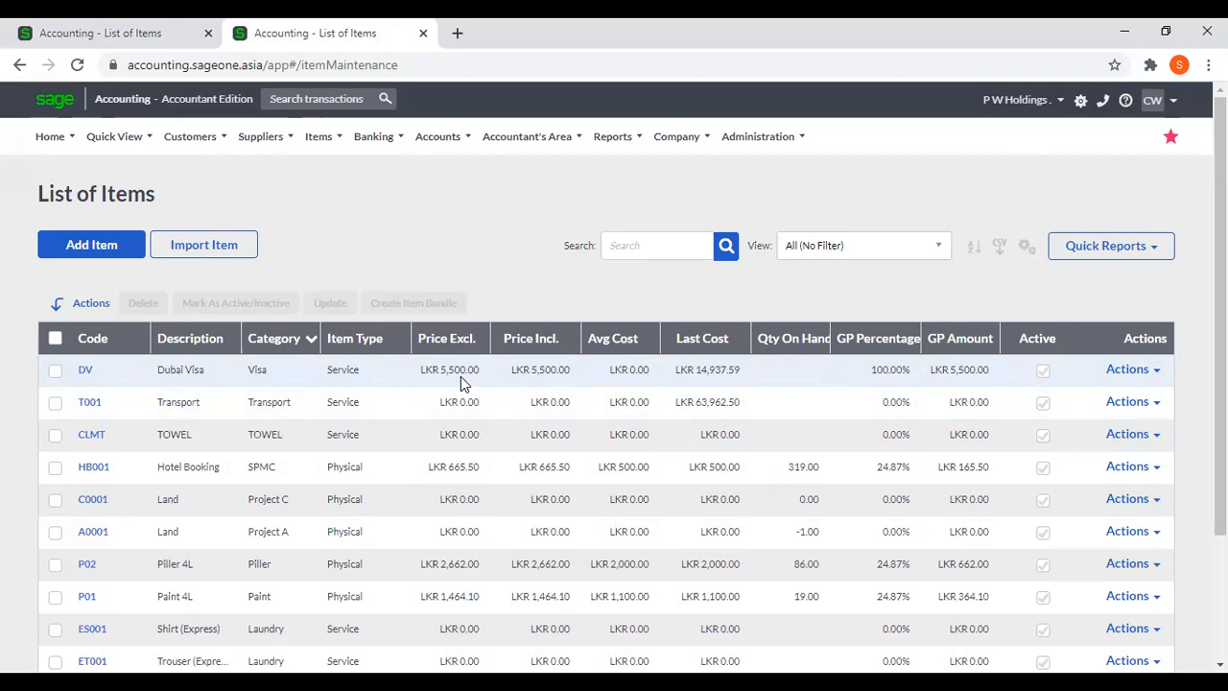
left_click(129, 32)
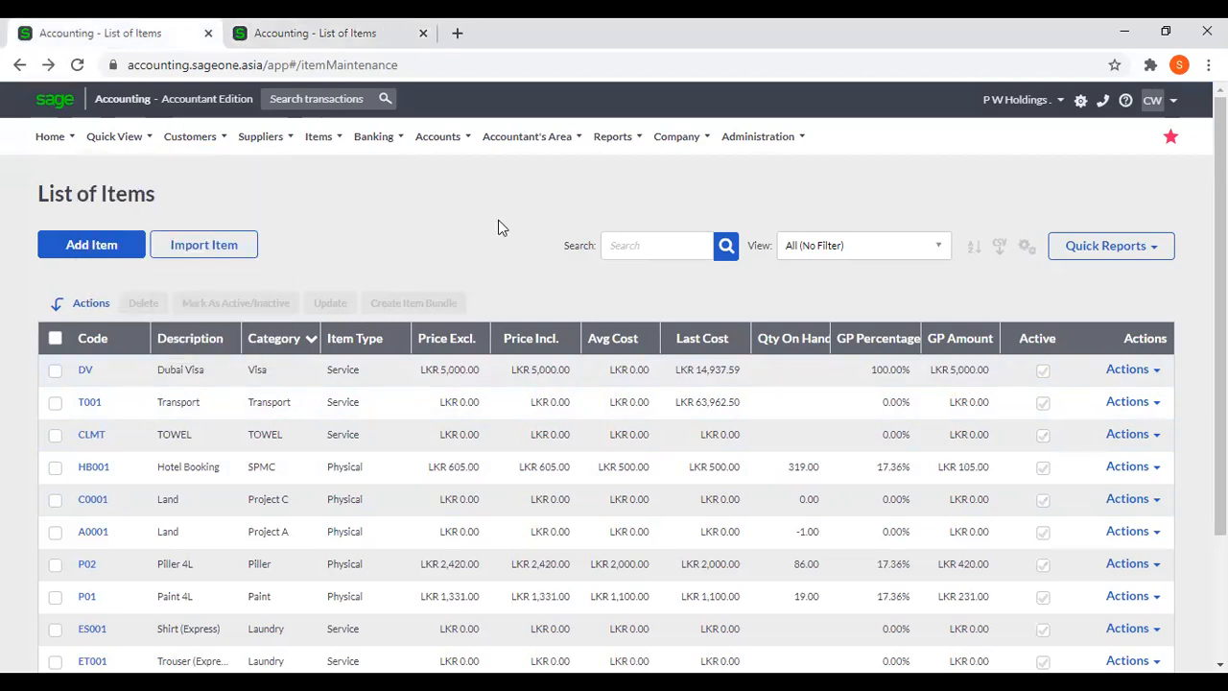
In the original tab, start a selling price adjustment for all price lists based on Last Cost and proceed to the adjustment options.
mouse_move(203, 142)
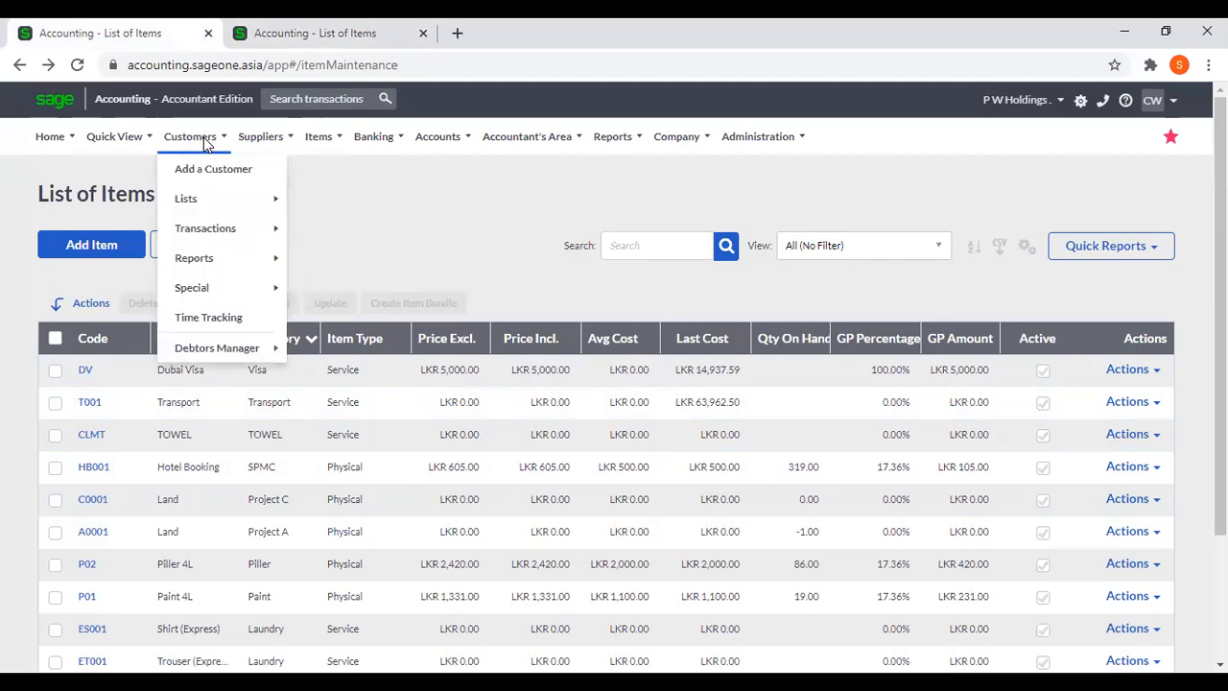
mouse_move(298, 144)
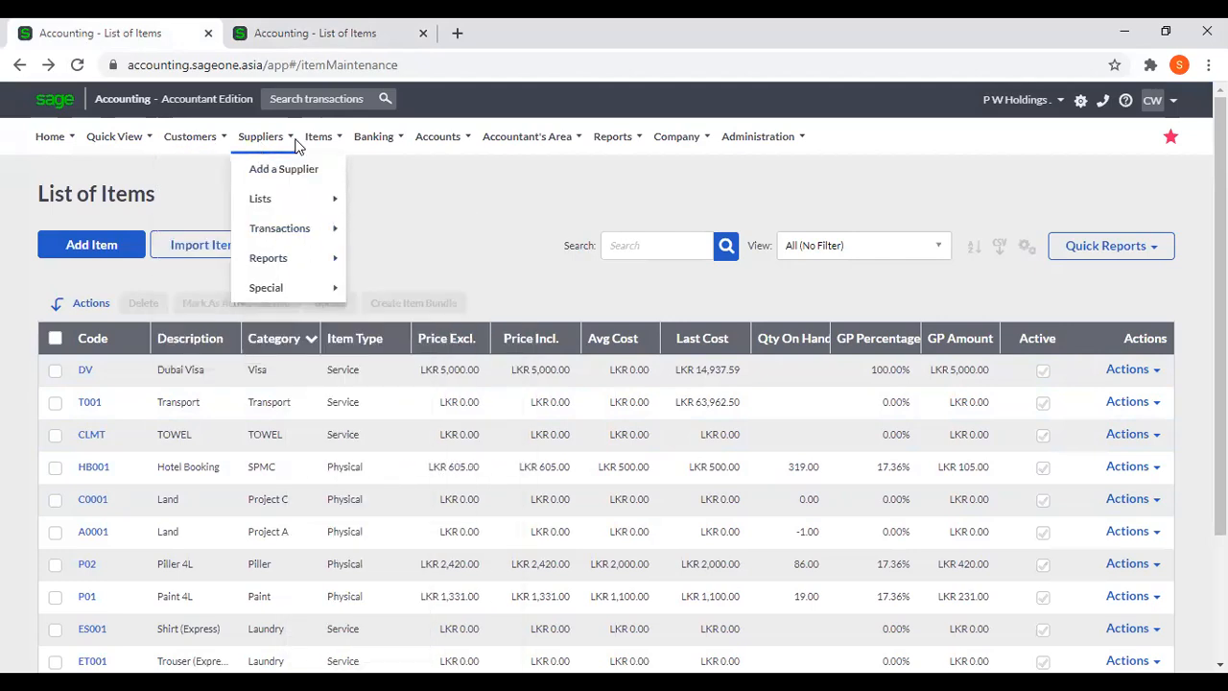
mouse_move(347, 231)
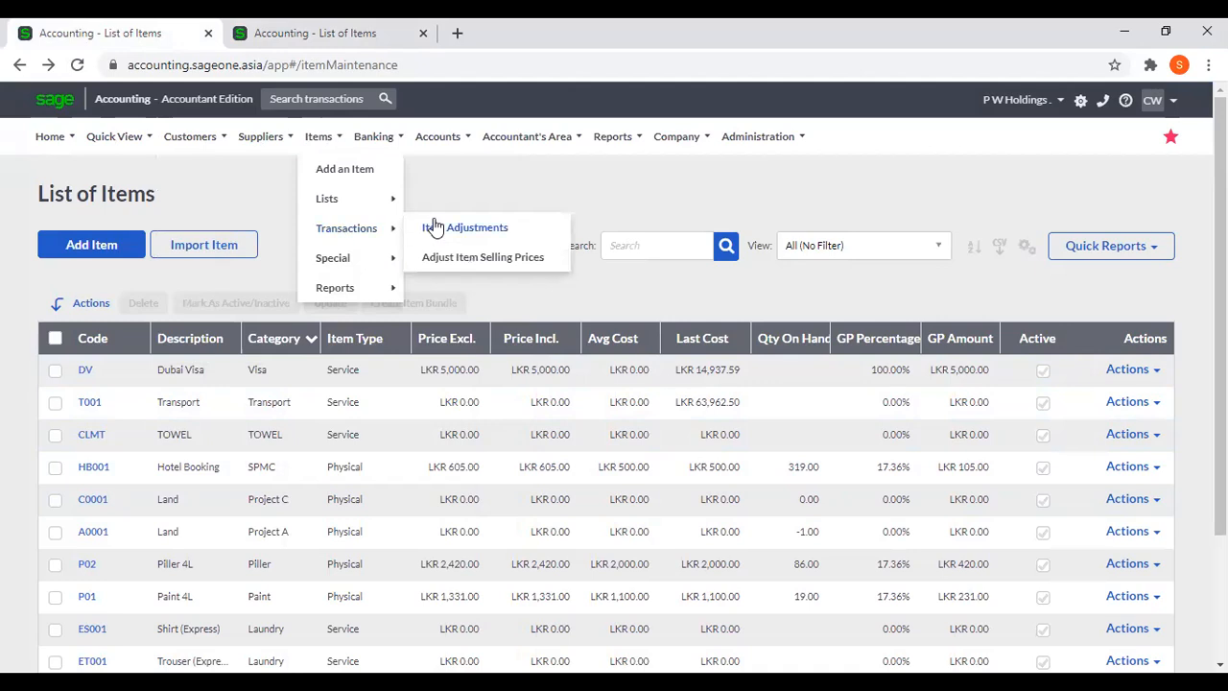
left_click(439, 255)
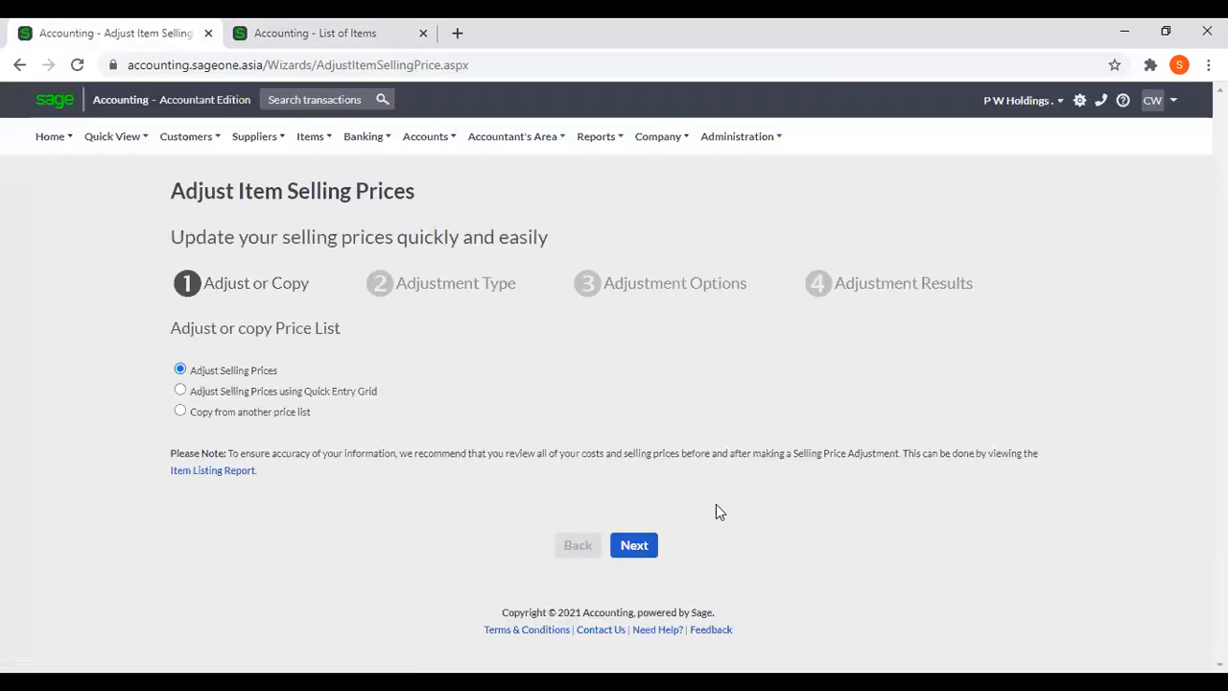
left_click(633, 543)
left_click(180, 469)
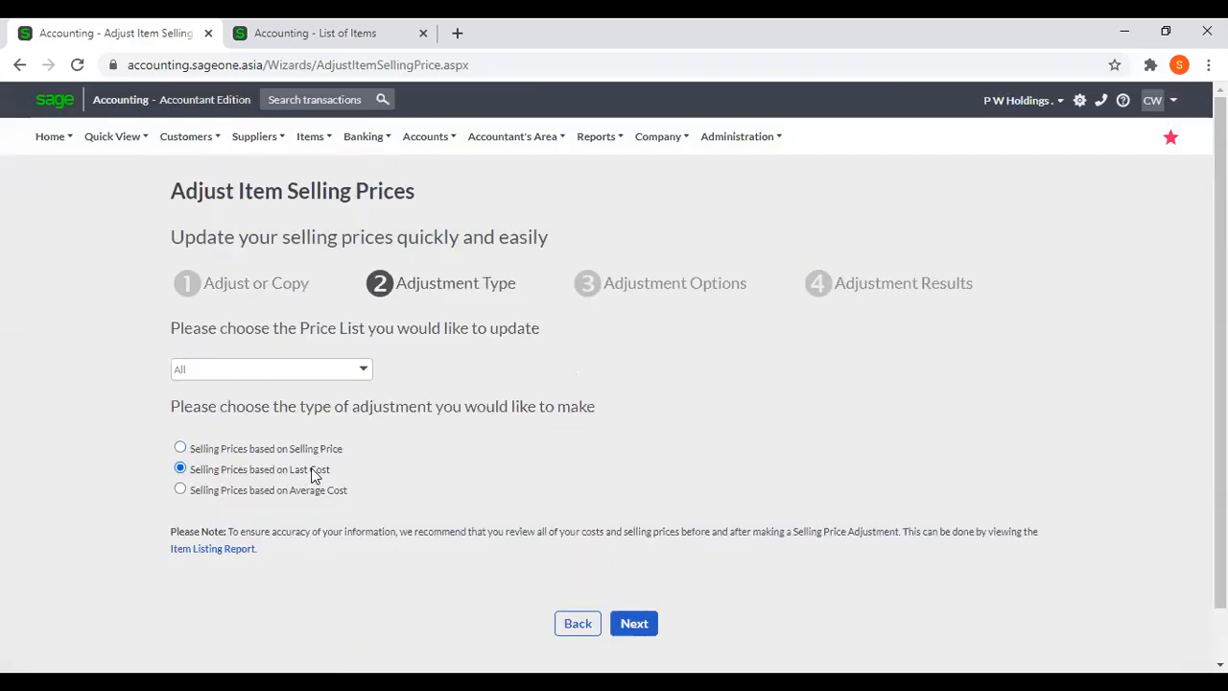
left_click(650, 614)
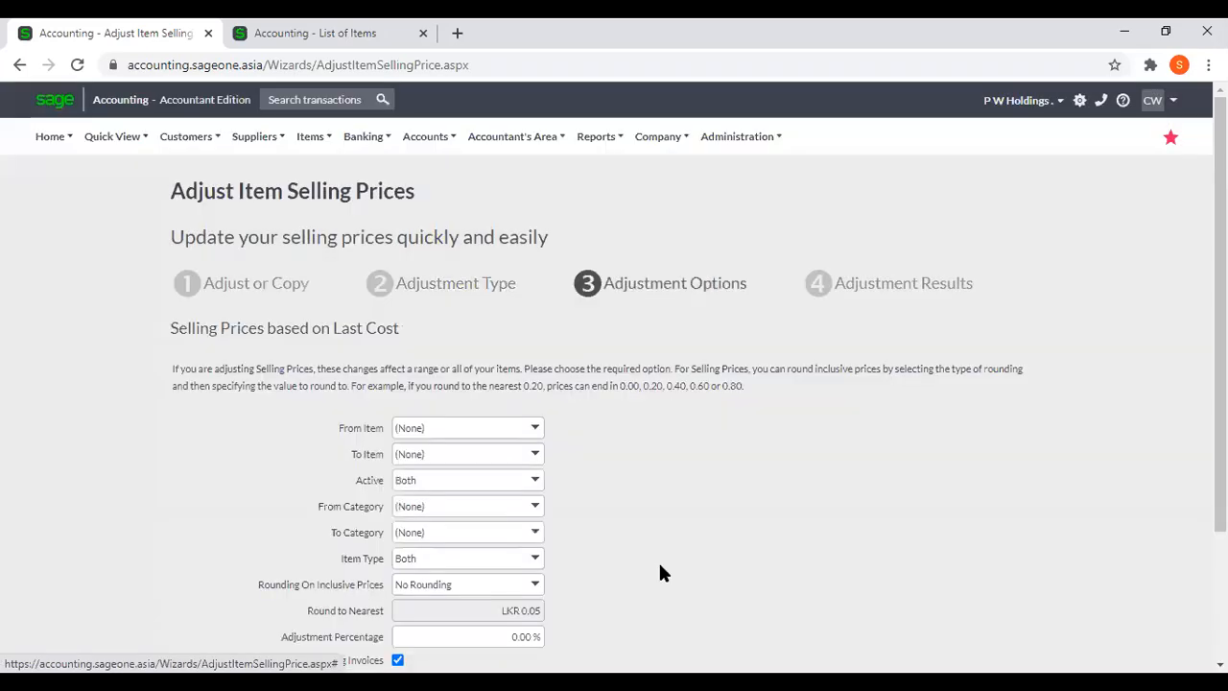
Set the adjustment percentage for the Last Cost based selling prices to 50%.
scroll(592, 378, "down", 2)
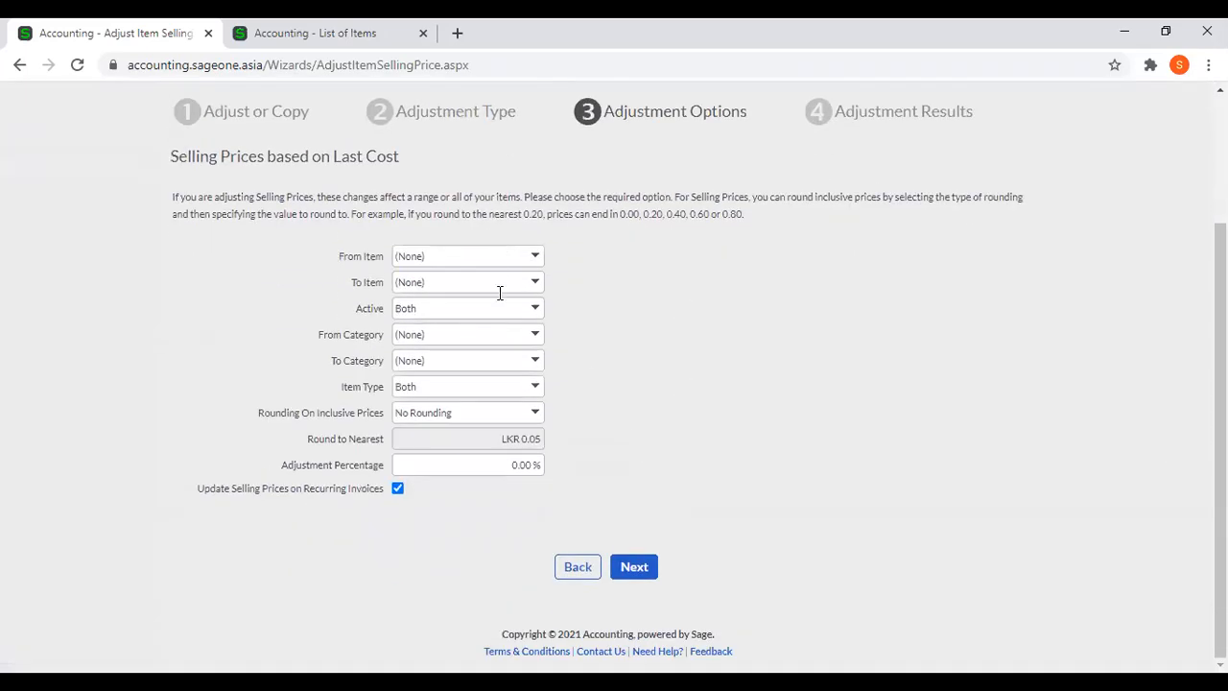
left_click(500, 463)
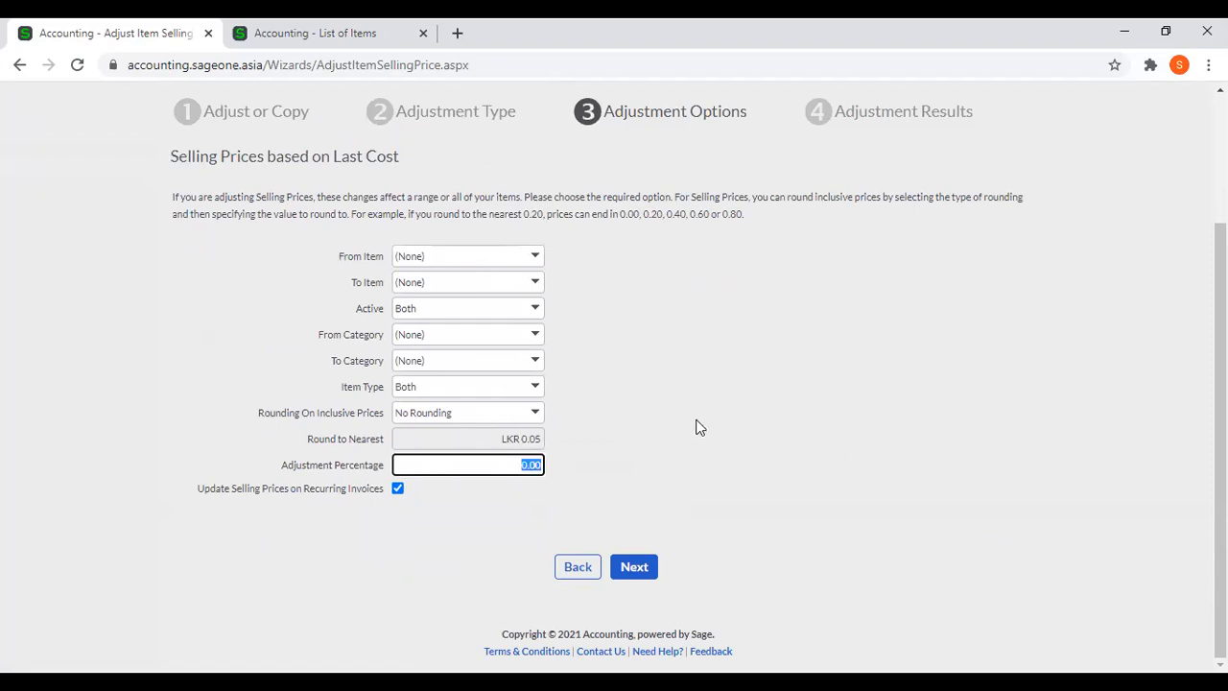
type("50")
left_click(698, 427)
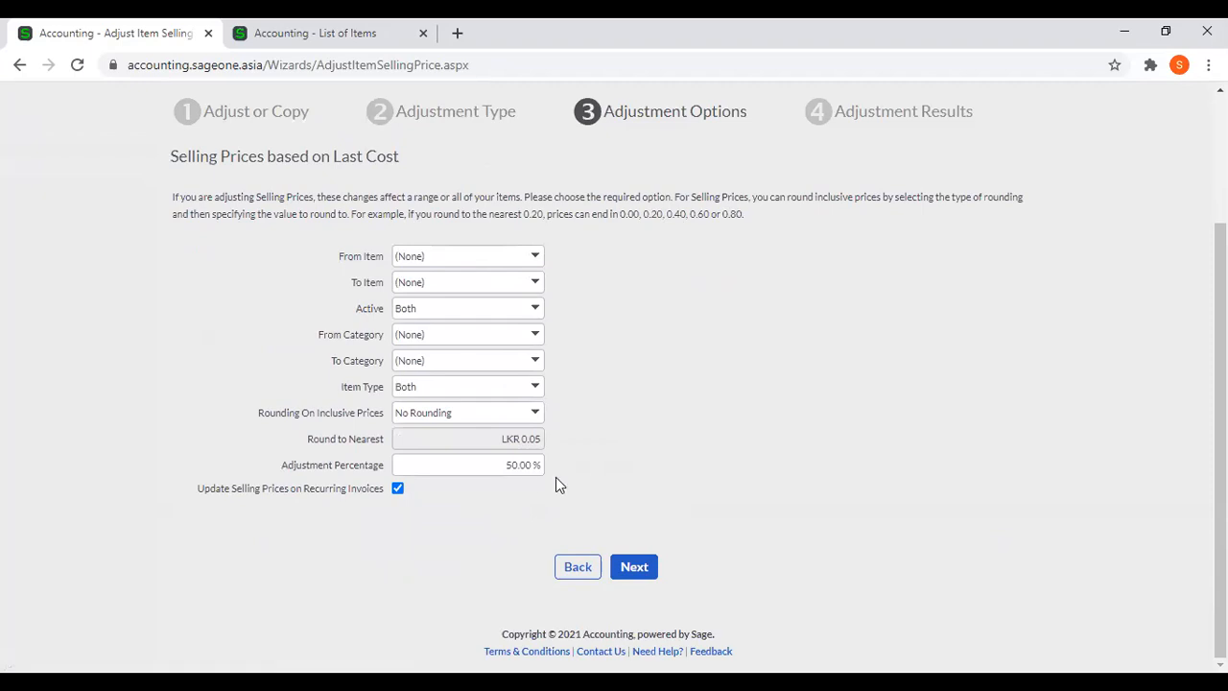
Run the Last Cost based selling price adjustment across all items and finish the wizard.
left_click(638, 567)
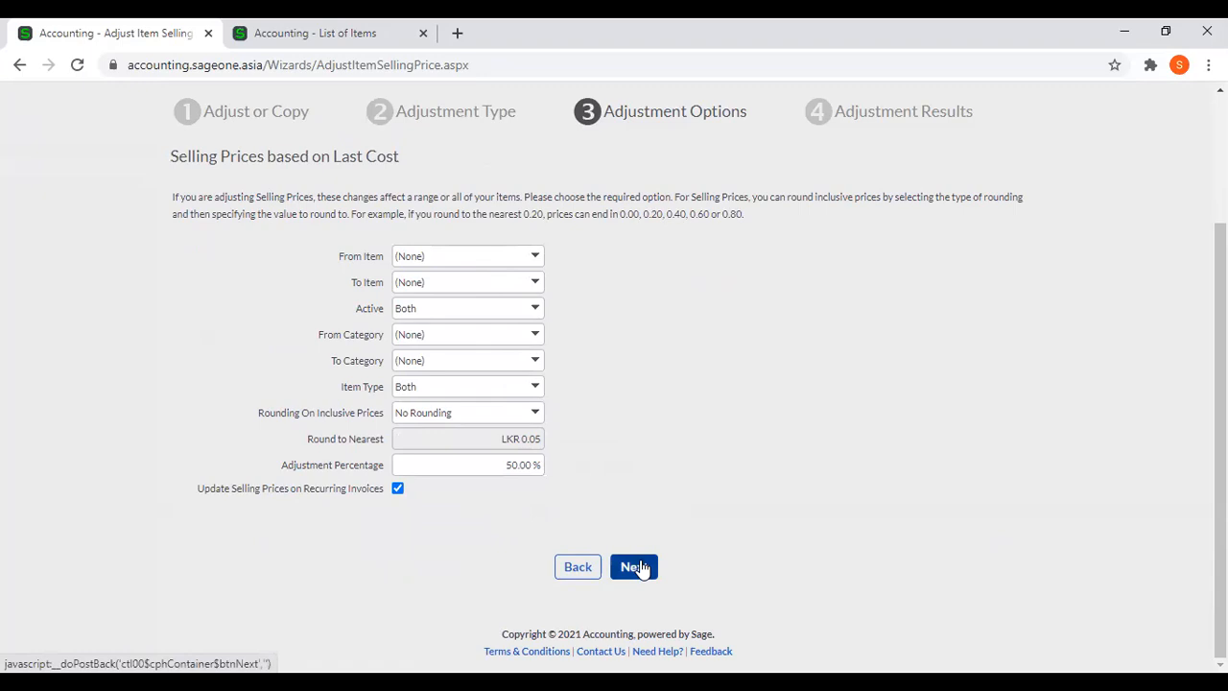
left_click(641, 567)
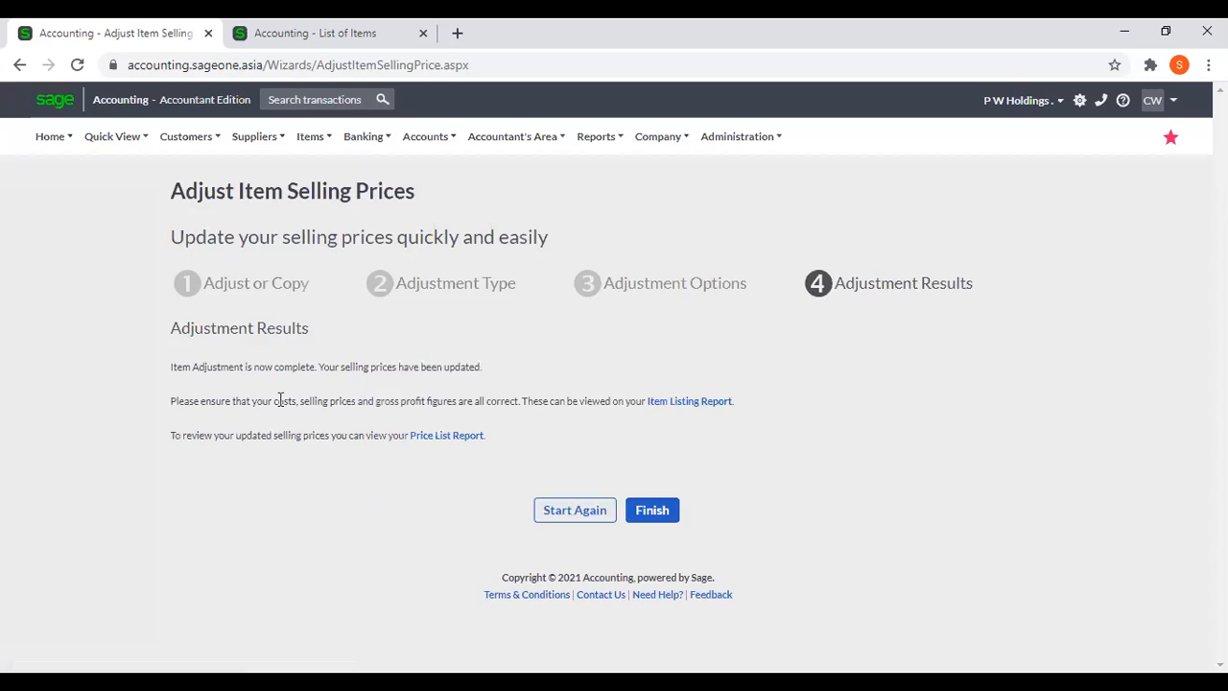
left_click(650, 513)
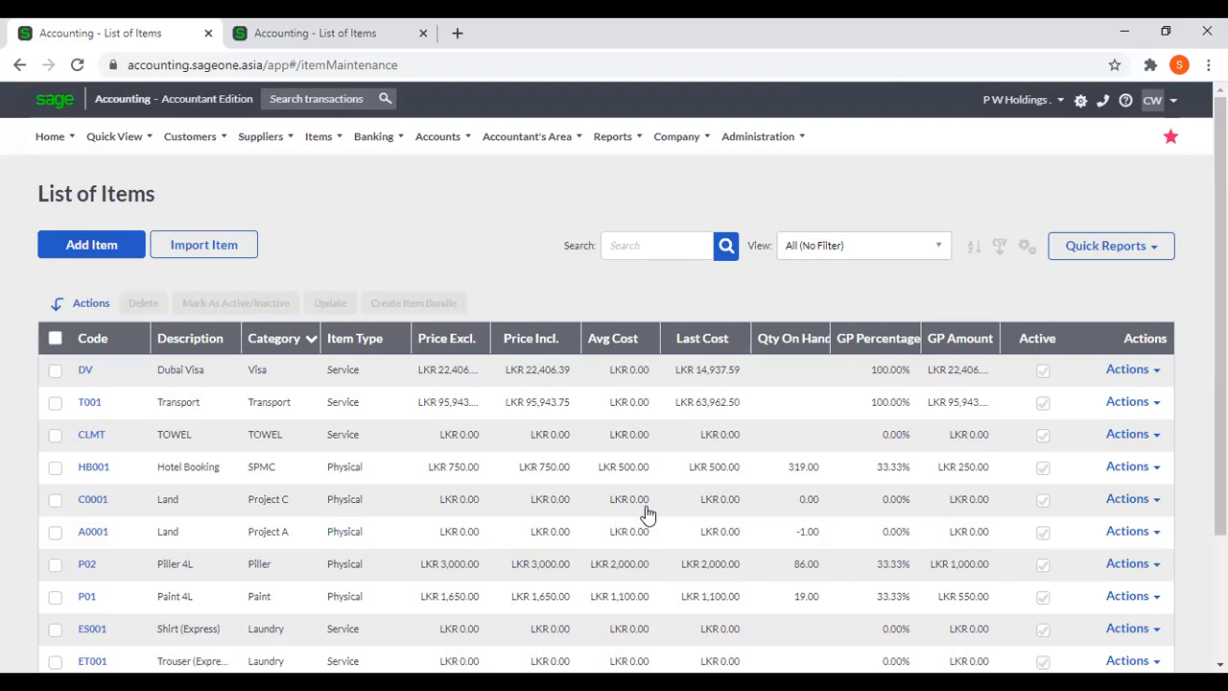
Compare the item prices between the two item list tabs, widening the Price Excl. column in the original tab, and reload that list.
left_click(286, 31)
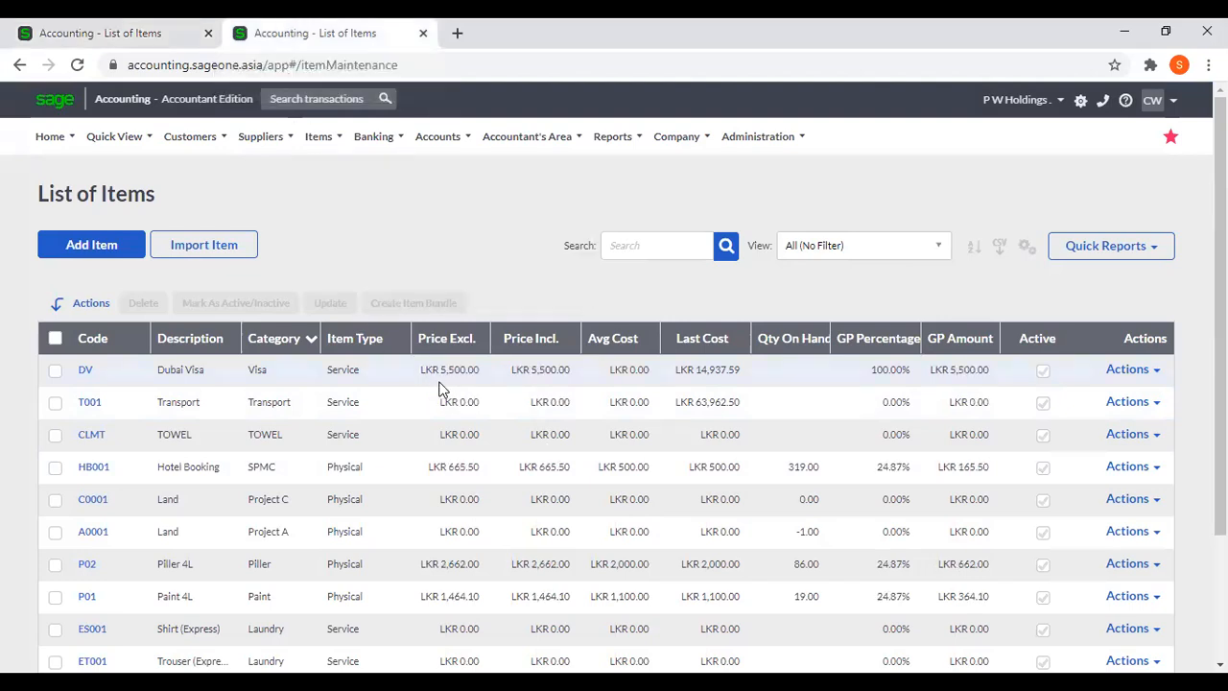
left_click(66, 35)
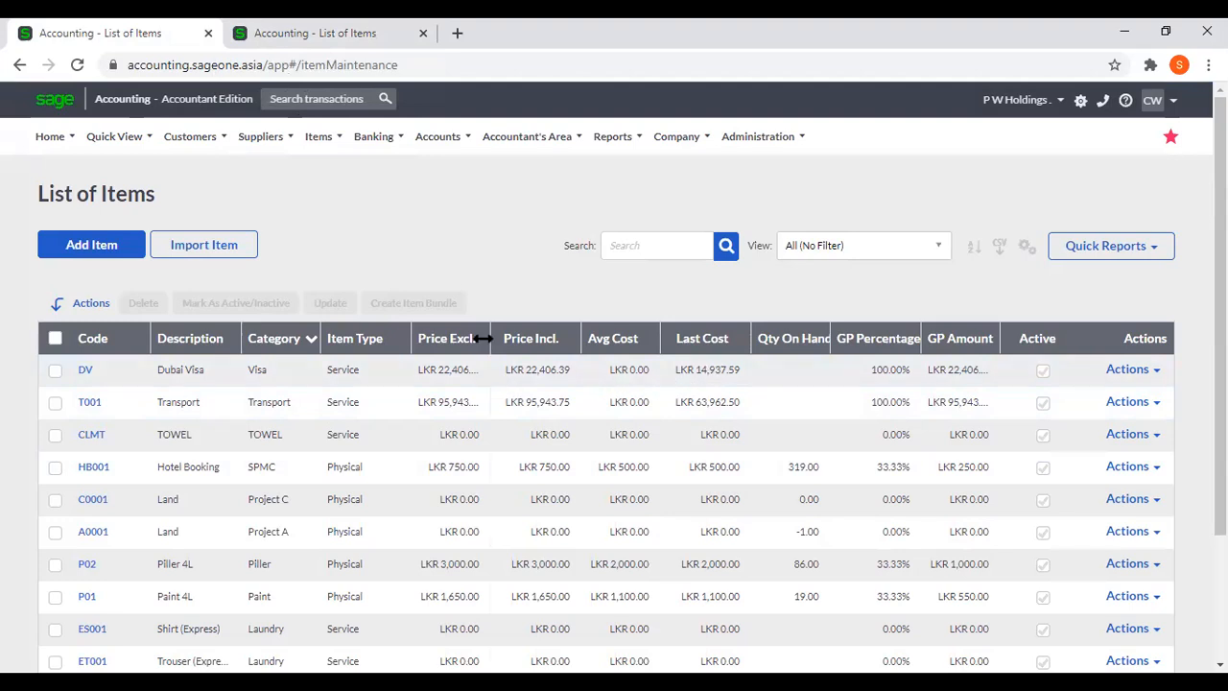
left_click_drag(485, 337, 510, 337)
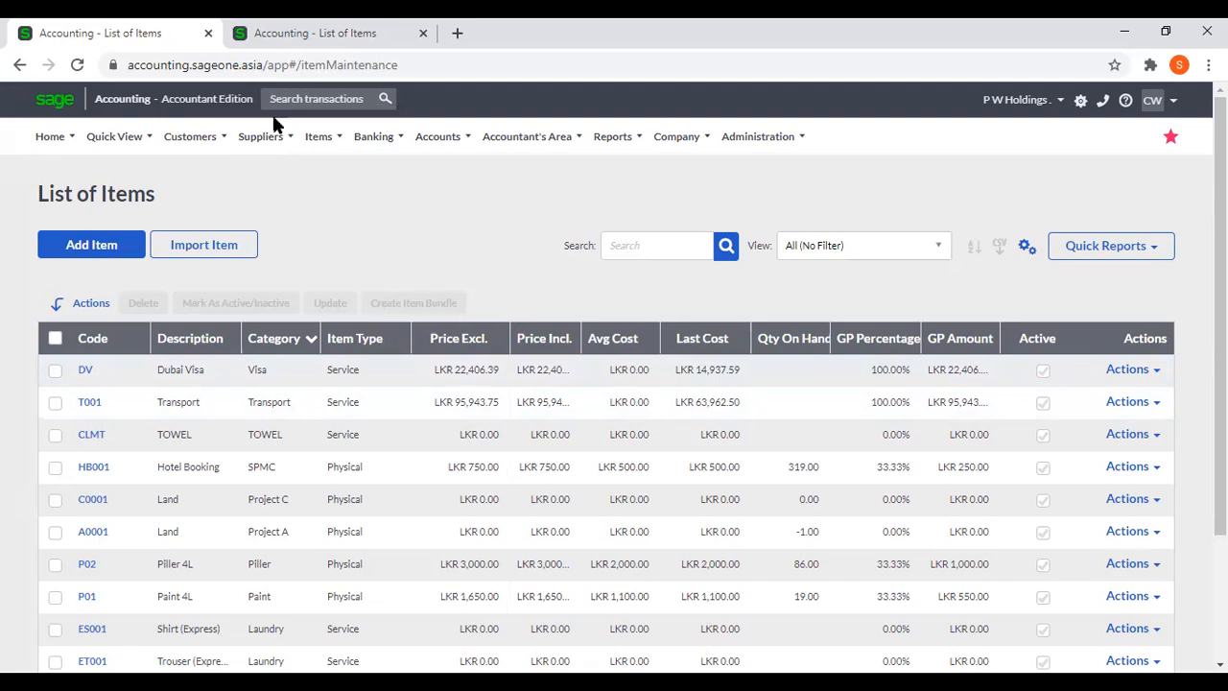
left_click(297, 34)
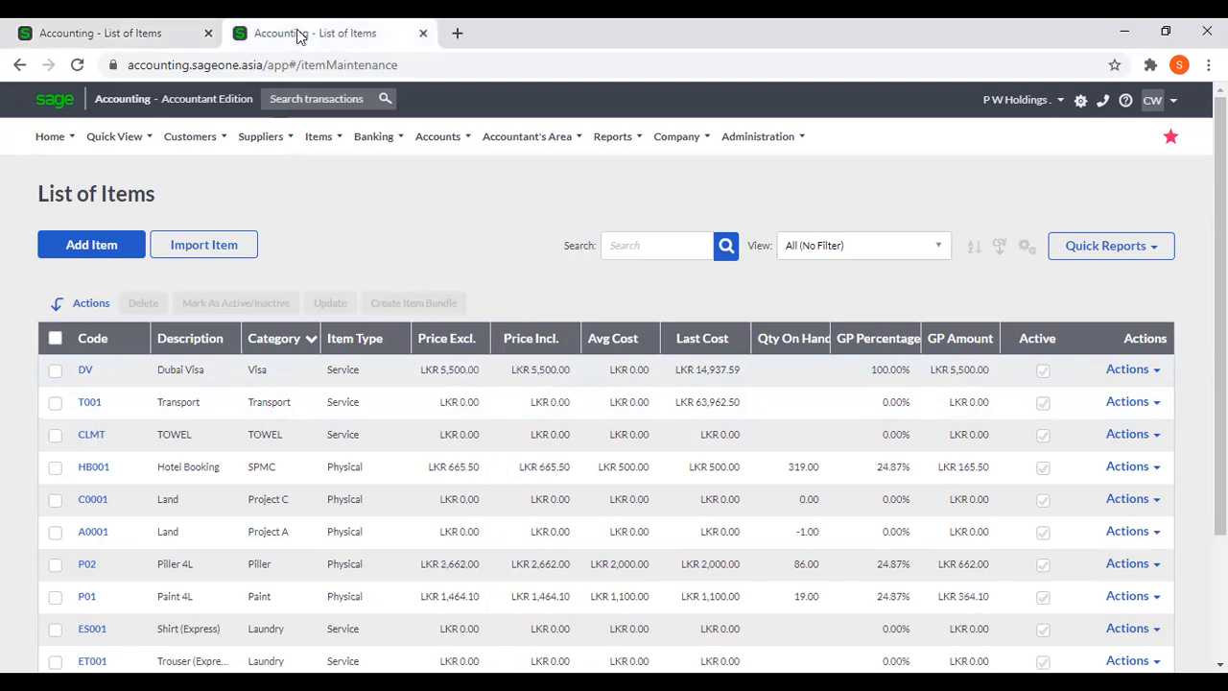
left_click(168, 35)
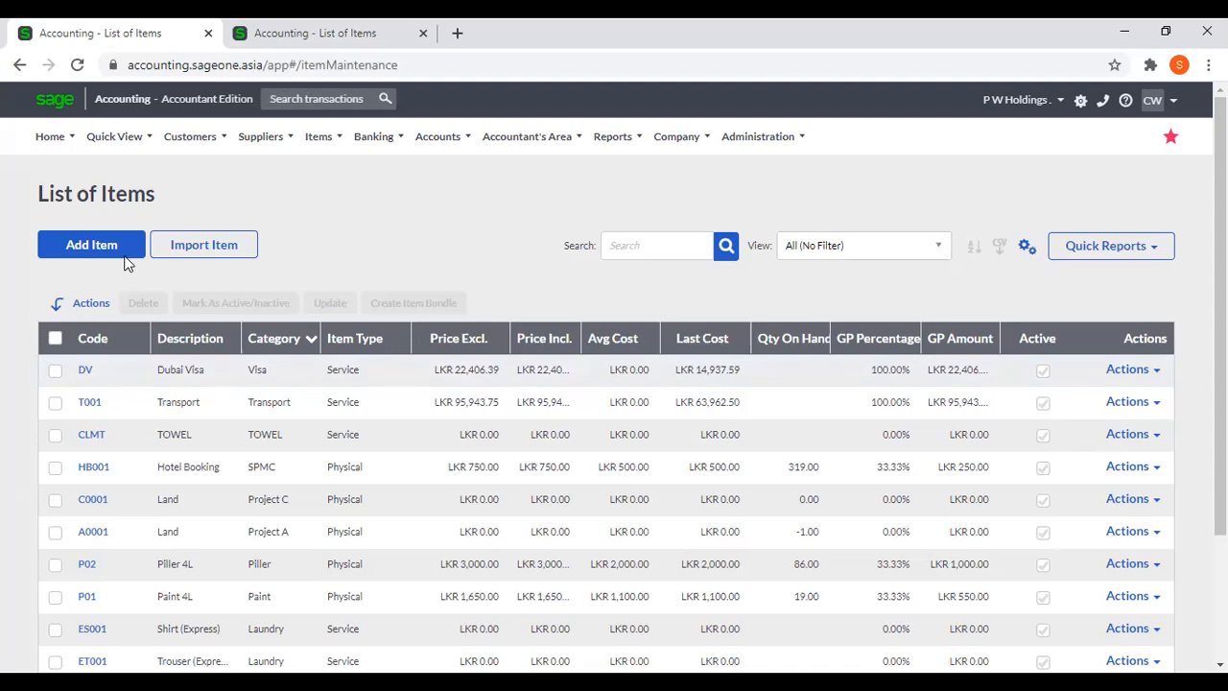
left_click(77, 64)
mouse_move(196, 230)
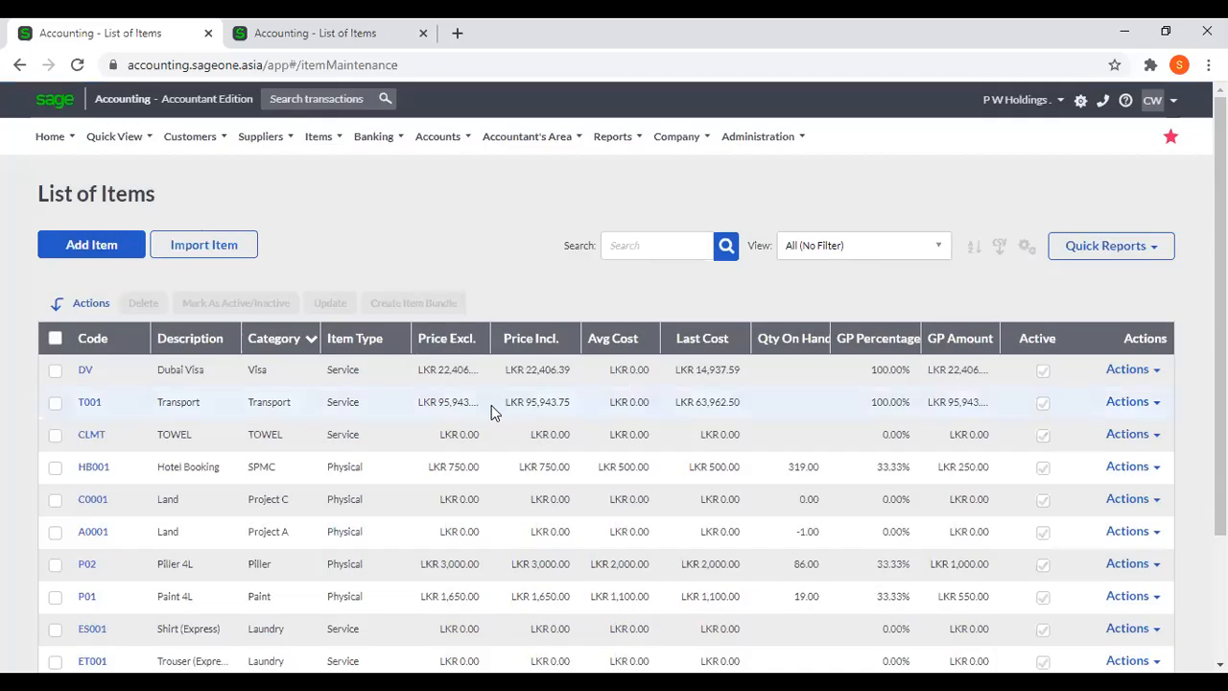
In the second tab, start a selling price adjustment for all price lists based on Last Cost.
left_click(338, 34)
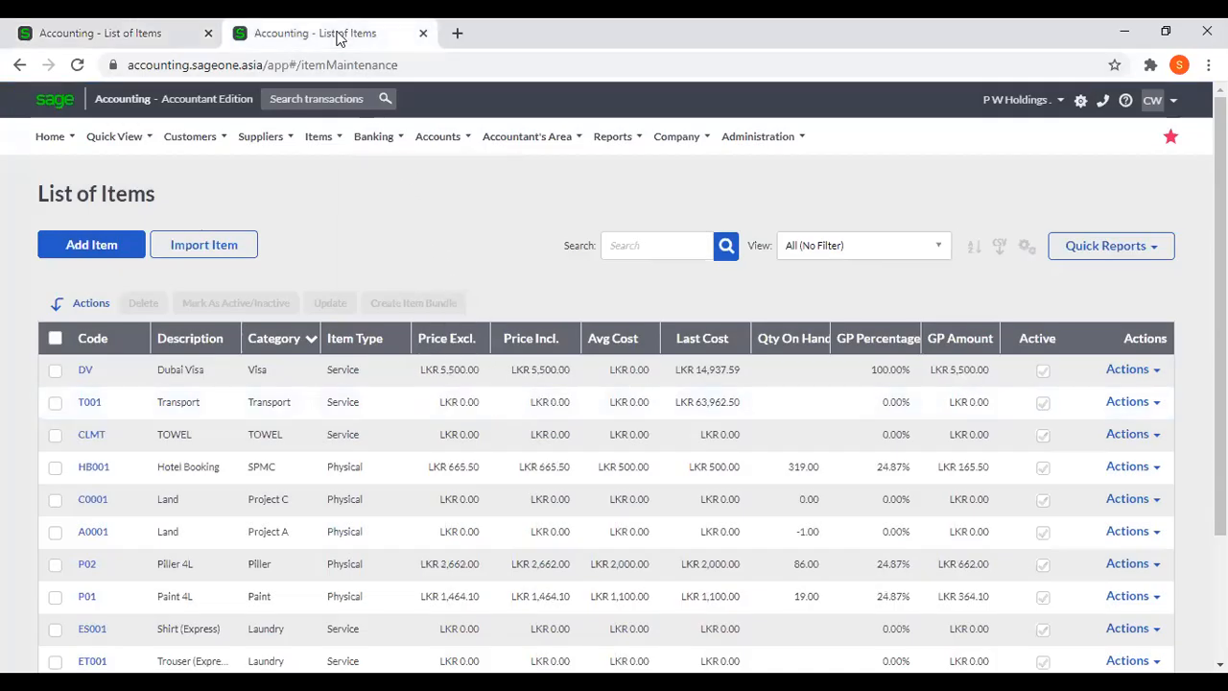
mouse_move(190, 137)
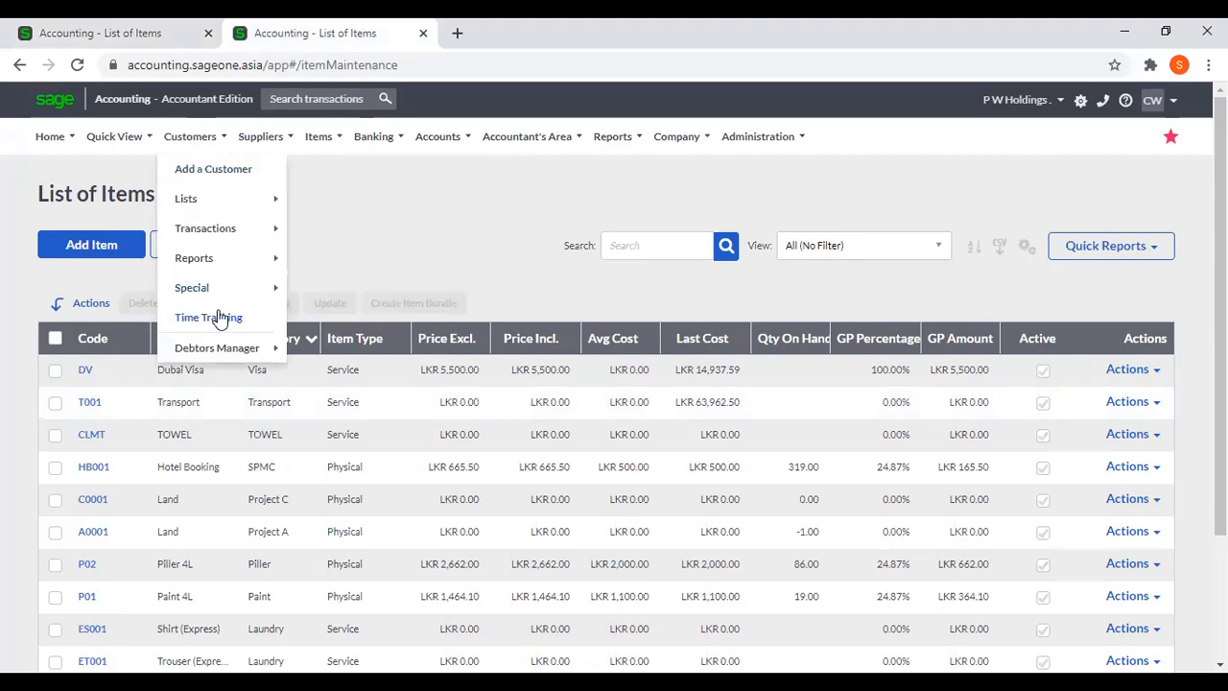
mouse_move(321, 136)
mouse_move(355, 228)
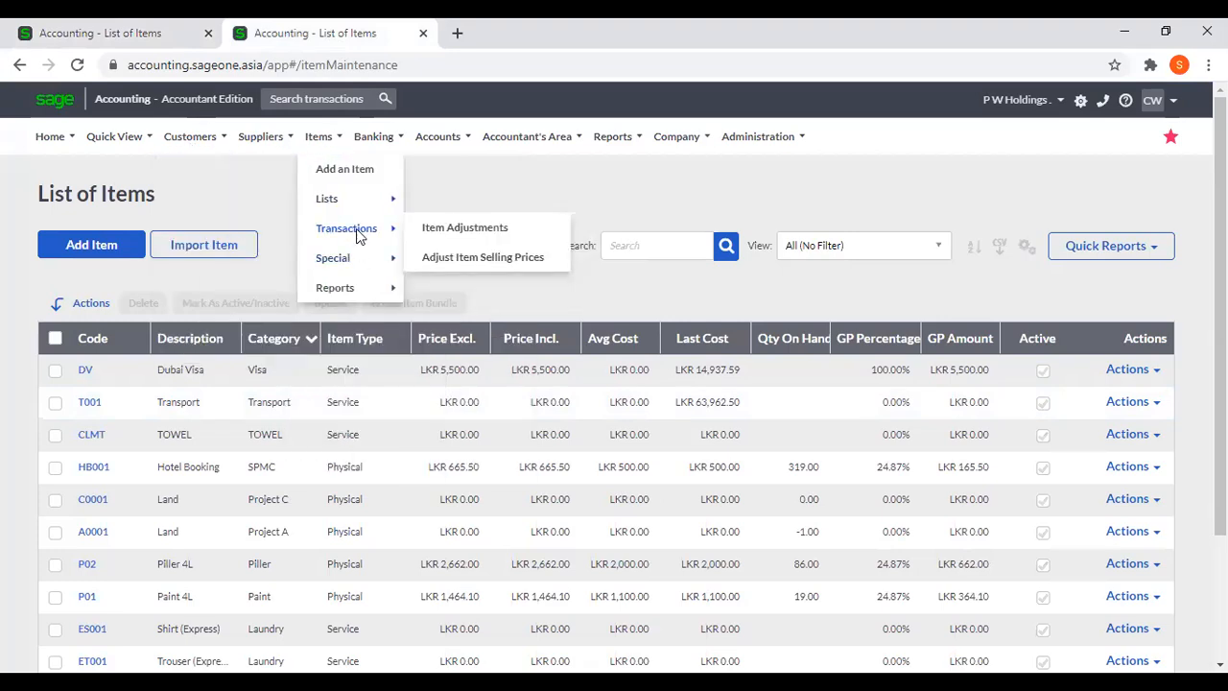
left_click(479, 257)
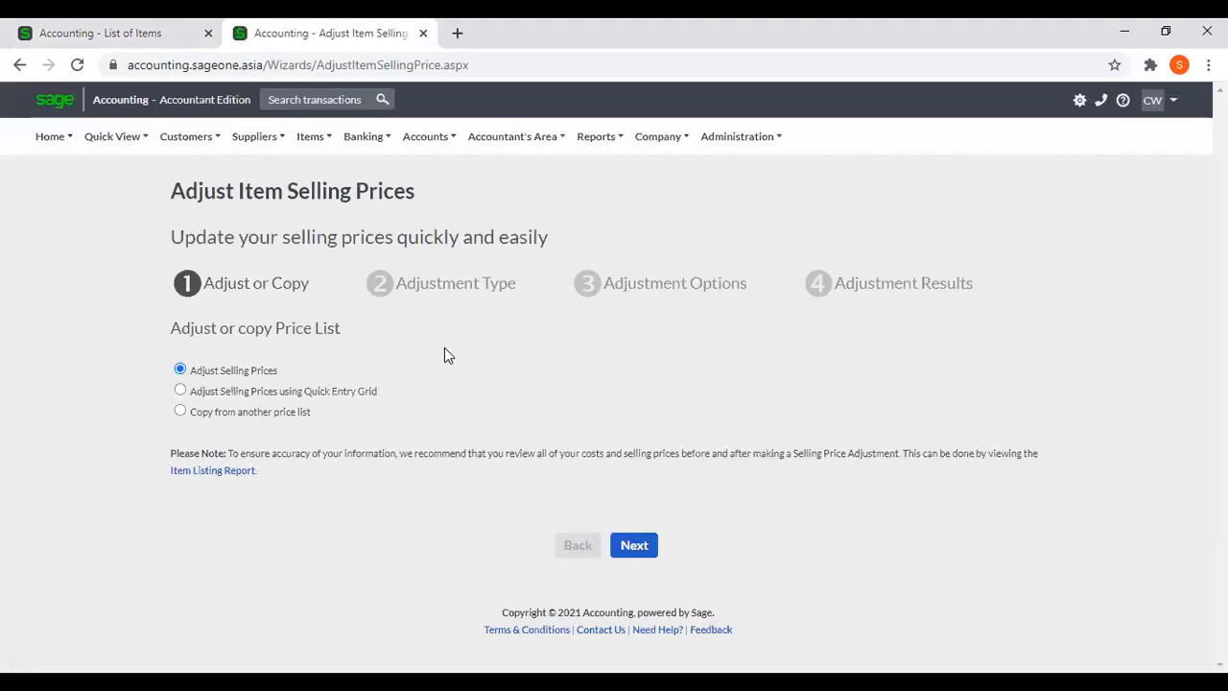
left_click(634, 544)
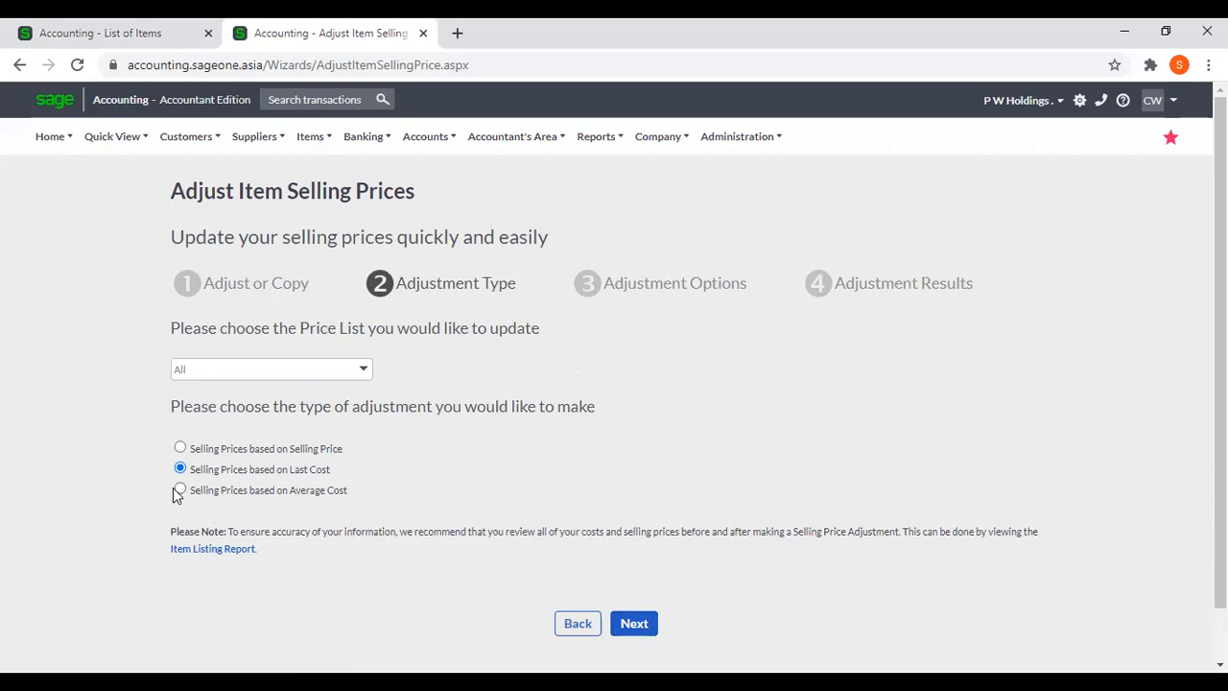
Sort the item list in the original tab by item code to review the costs.
left_click(131, 34)
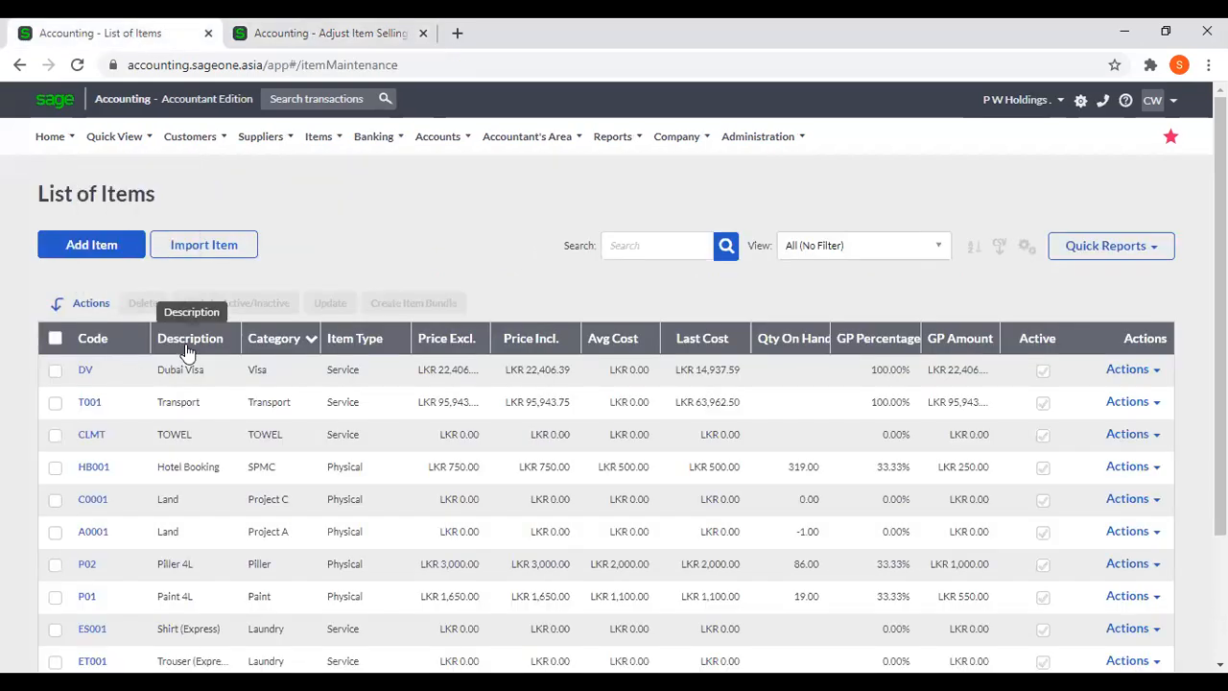
left_click(103, 339)
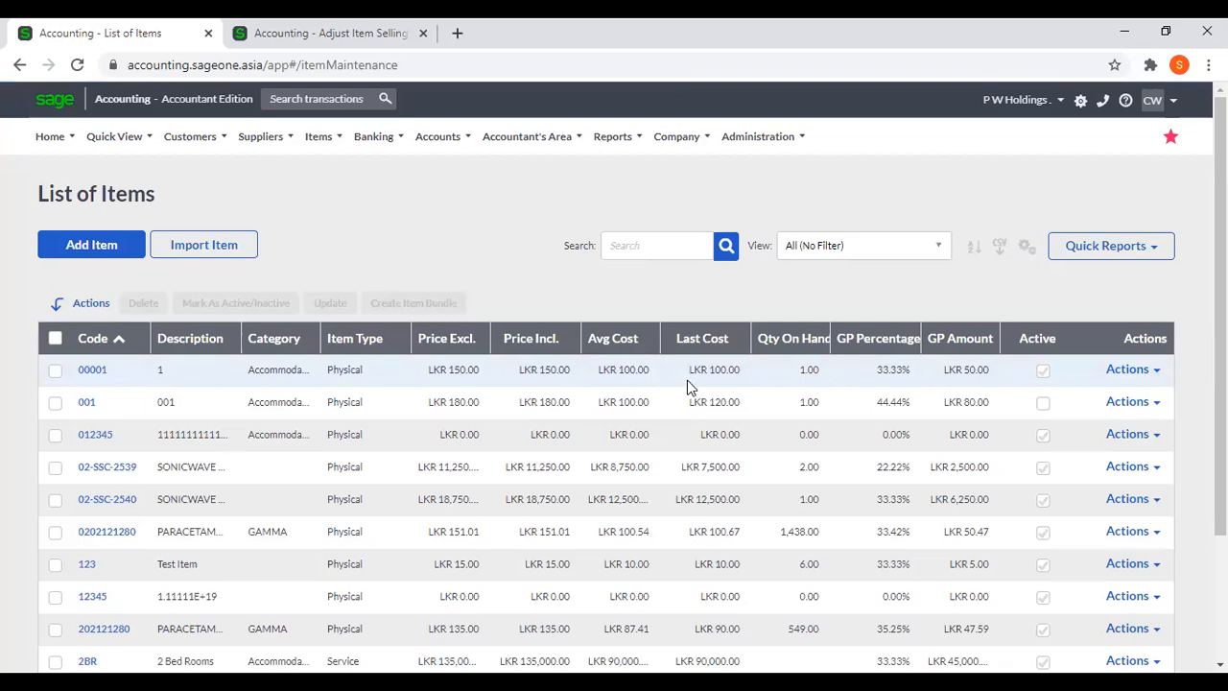
left_click(312, 33)
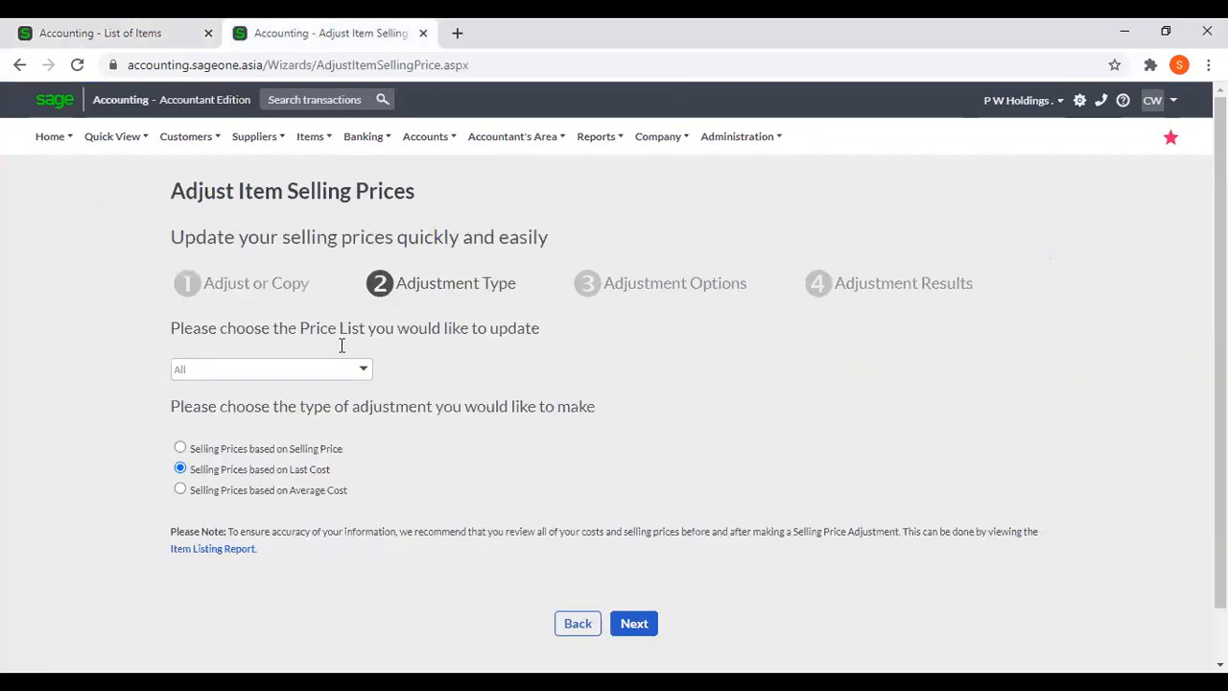
left_click(139, 26)
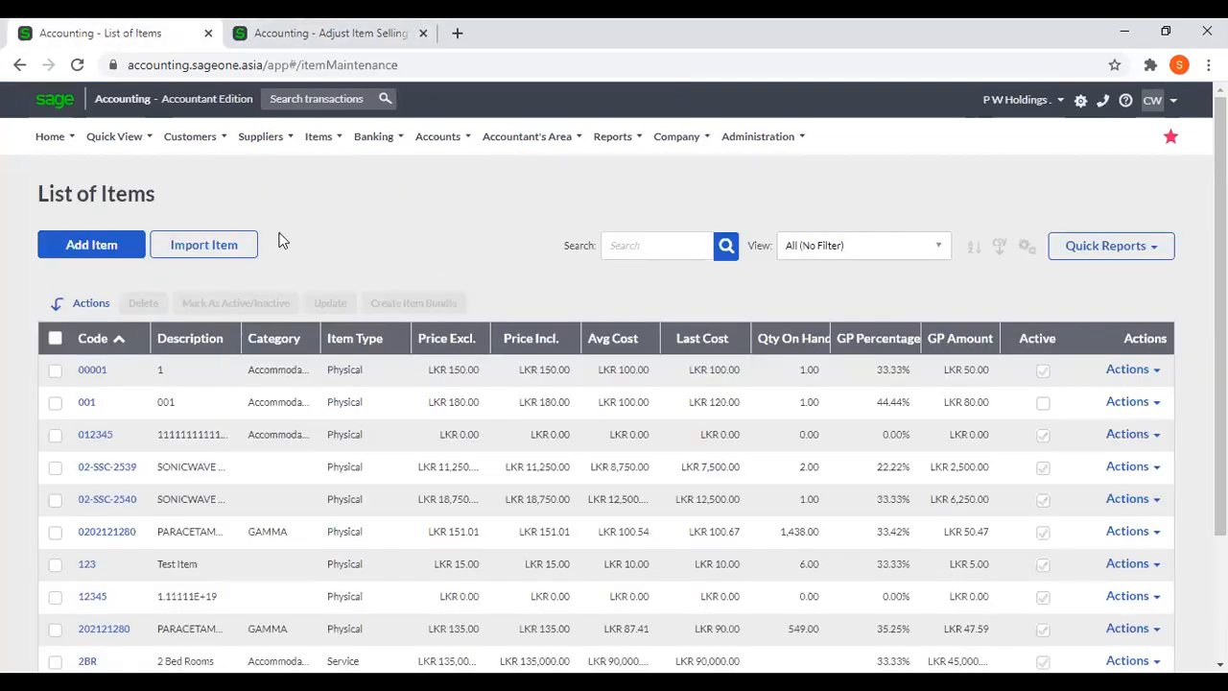
Return to the adjustment wizard, apply a 50% Last Cost adjustment to all items and finish the wizard.
left_click(320, 34)
left_click(636, 624)
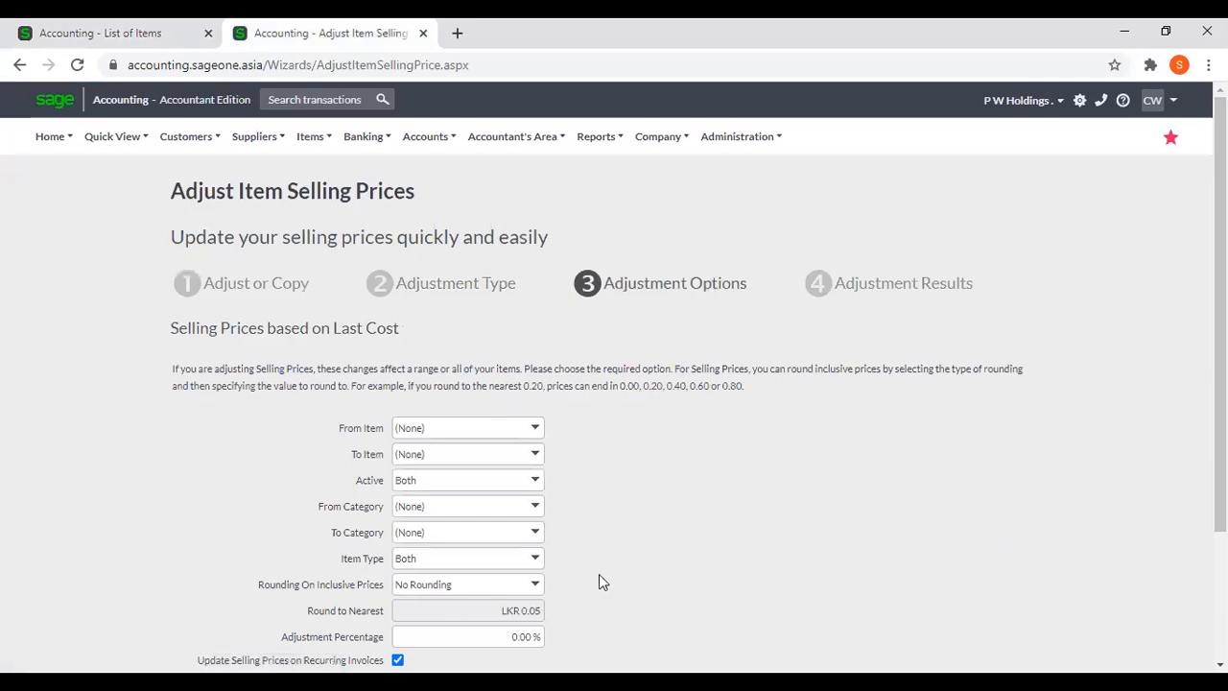
scroll(598, 570, "down", 2)
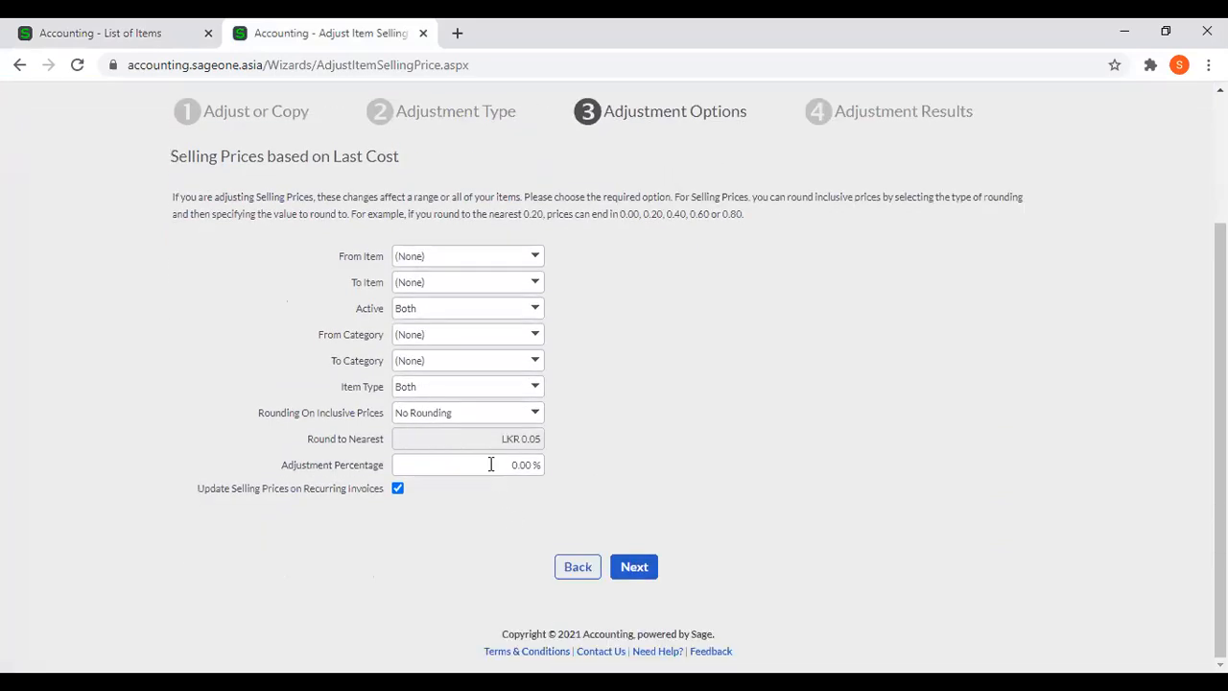
left_click(490, 465)
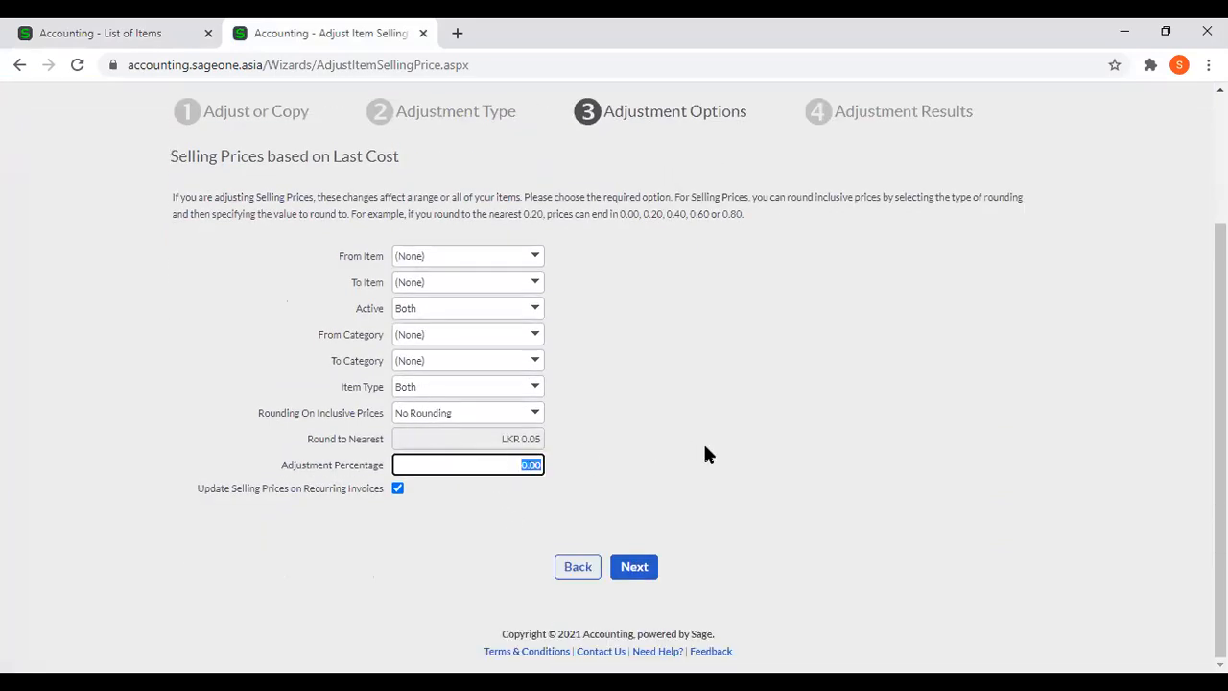
type("50")
left_click(710, 452)
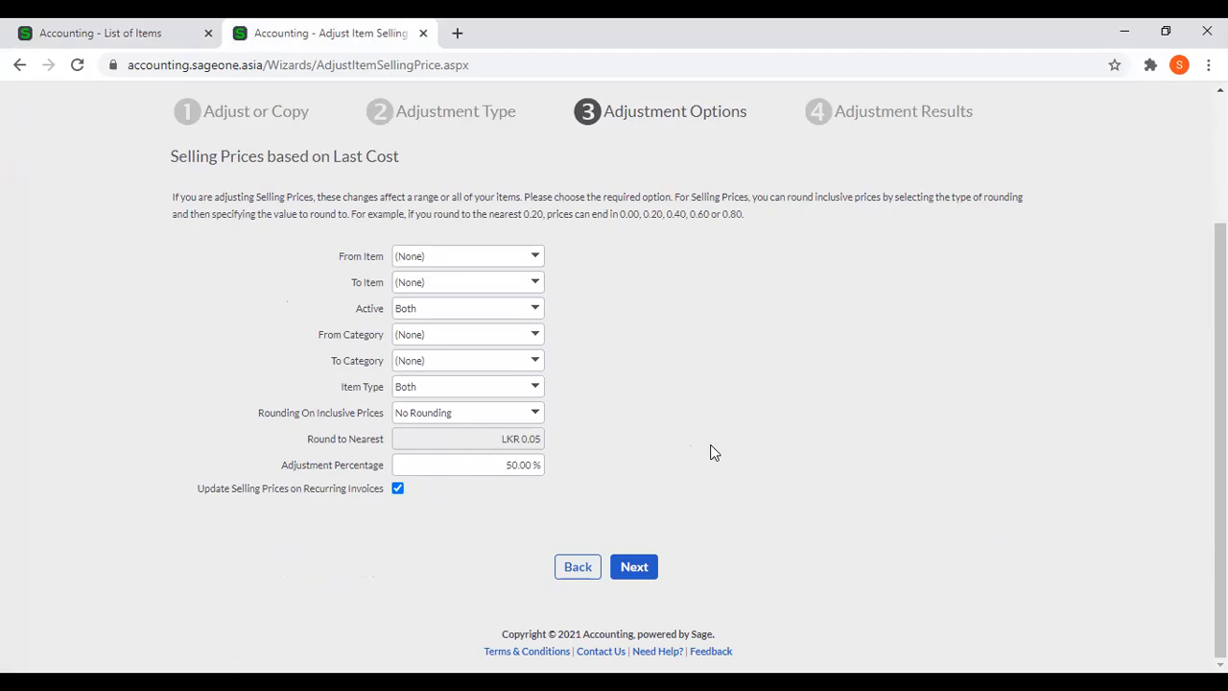
left_click(635, 567)
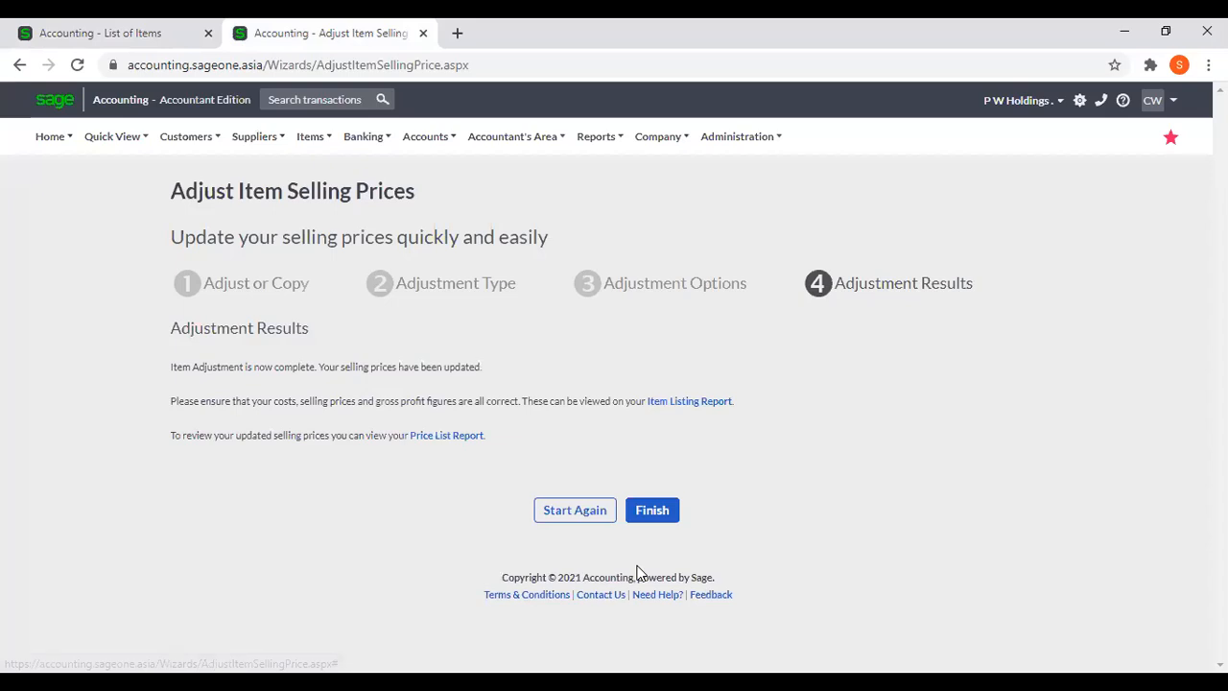
left_click(647, 515)
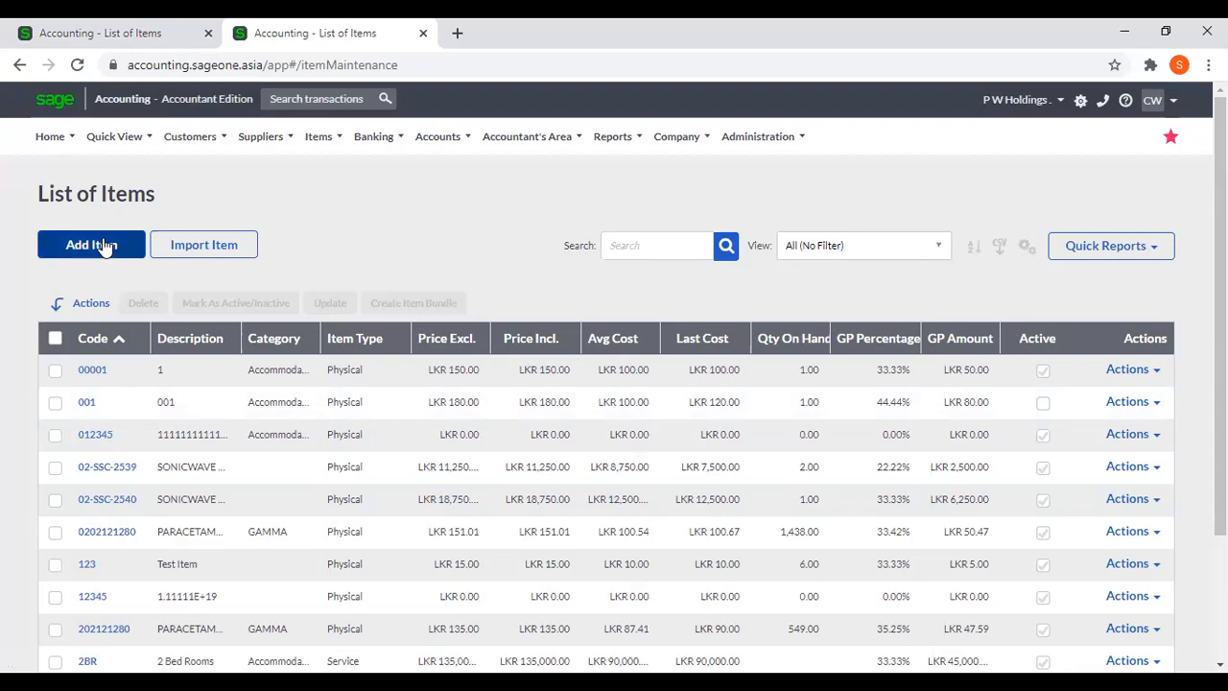
Check the prices in both item lists and start another Last Cost adjustment for all price lists in the second tab.
left_click(69, 31)
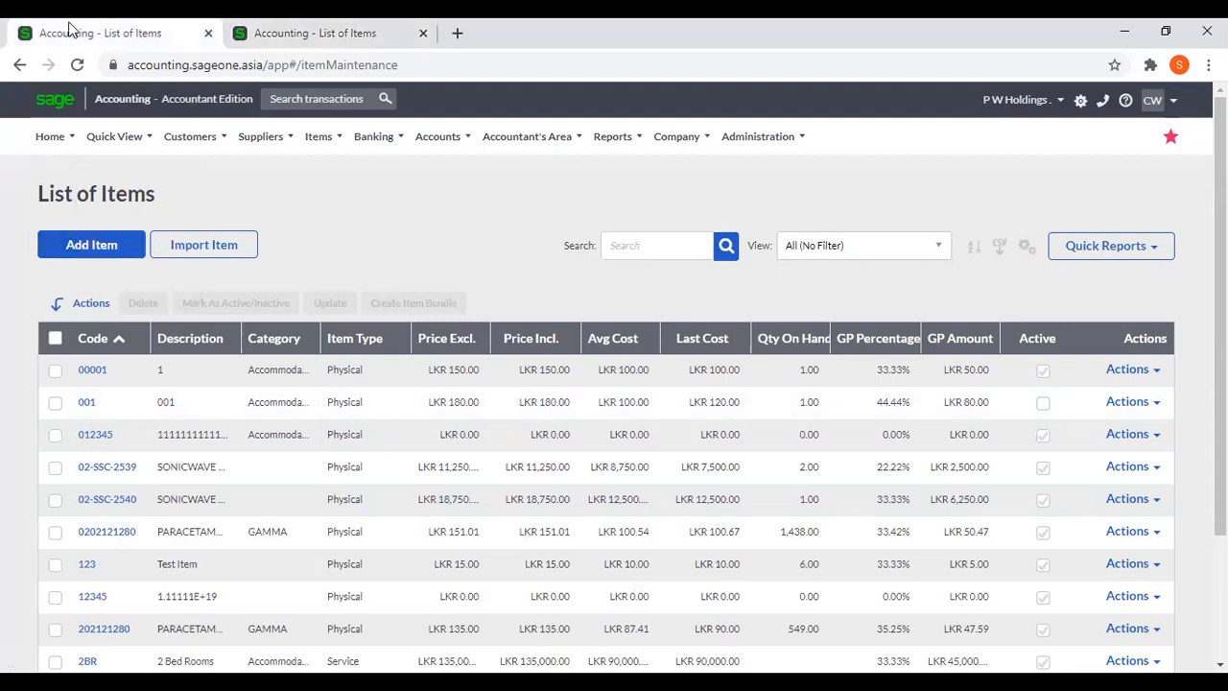
left_click(301, 33)
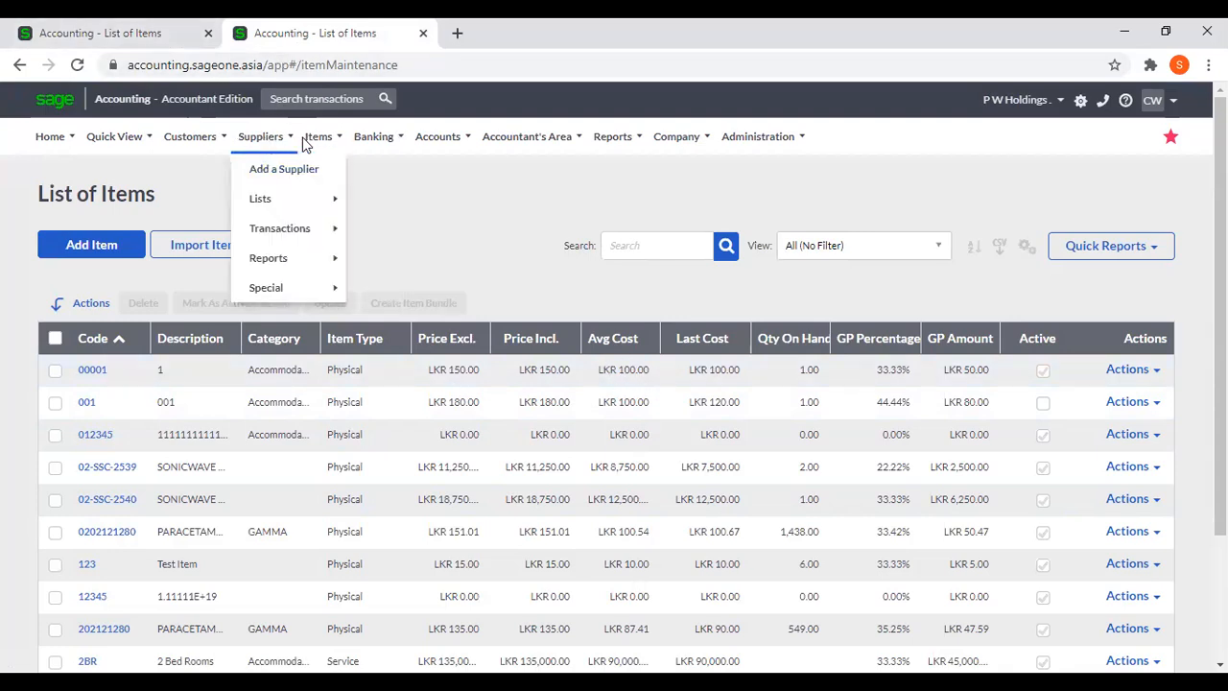
mouse_move(317, 136)
mouse_move(338, 289)
mouse_move(343, 240)
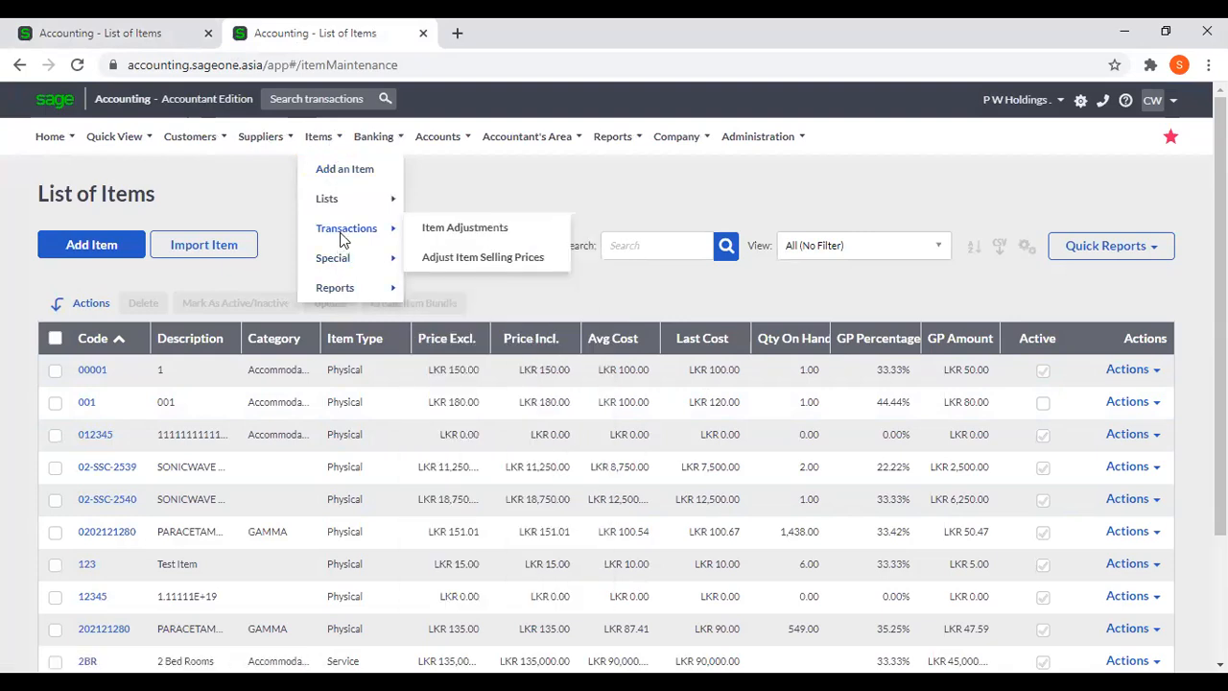
left_click(455, 259)
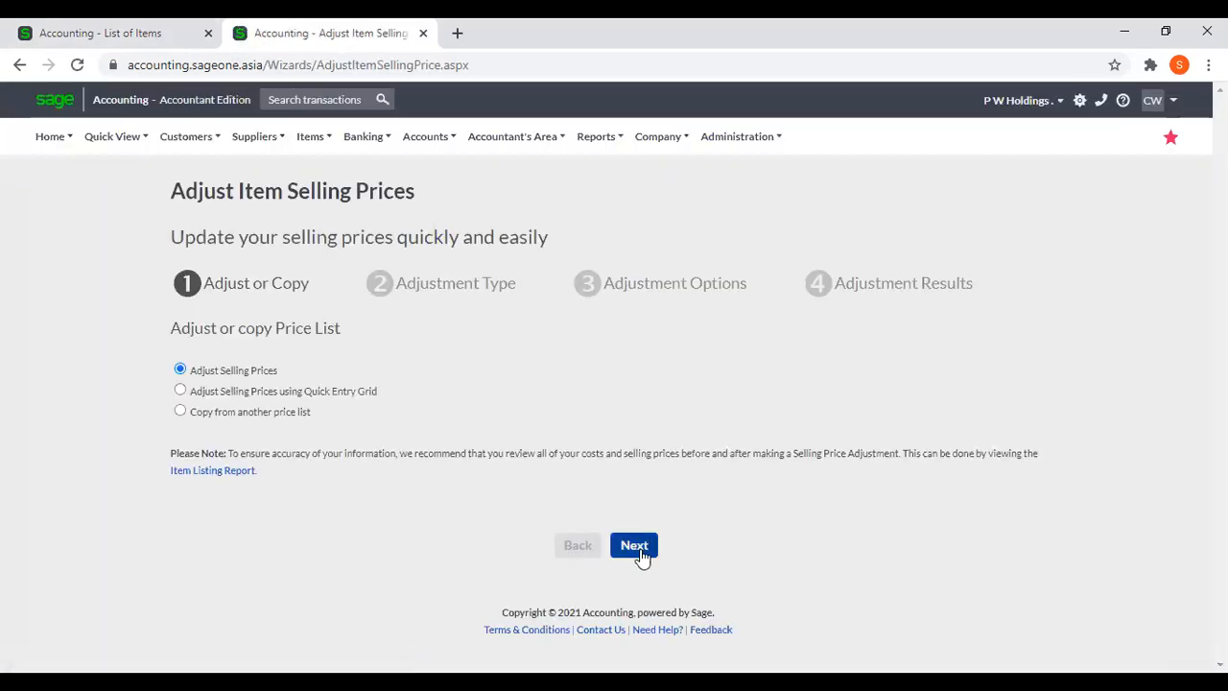
left_click(636, 547)
scroll(712, 533, "down", 1)
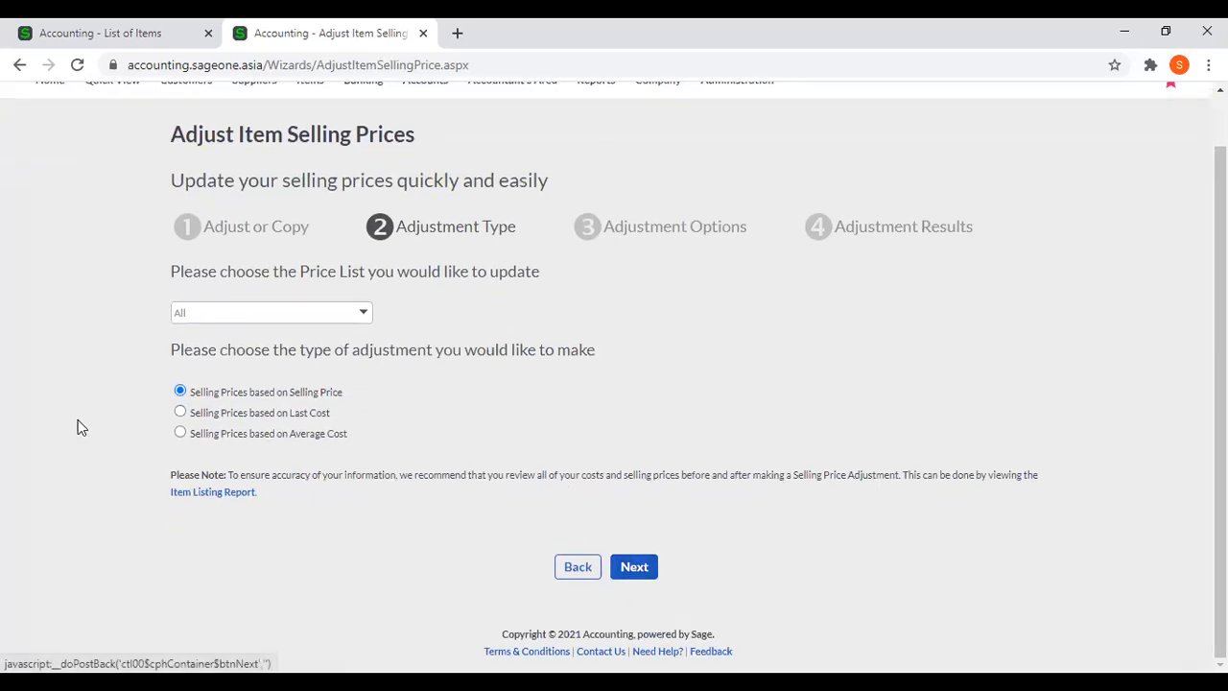
left_click(624, 566)
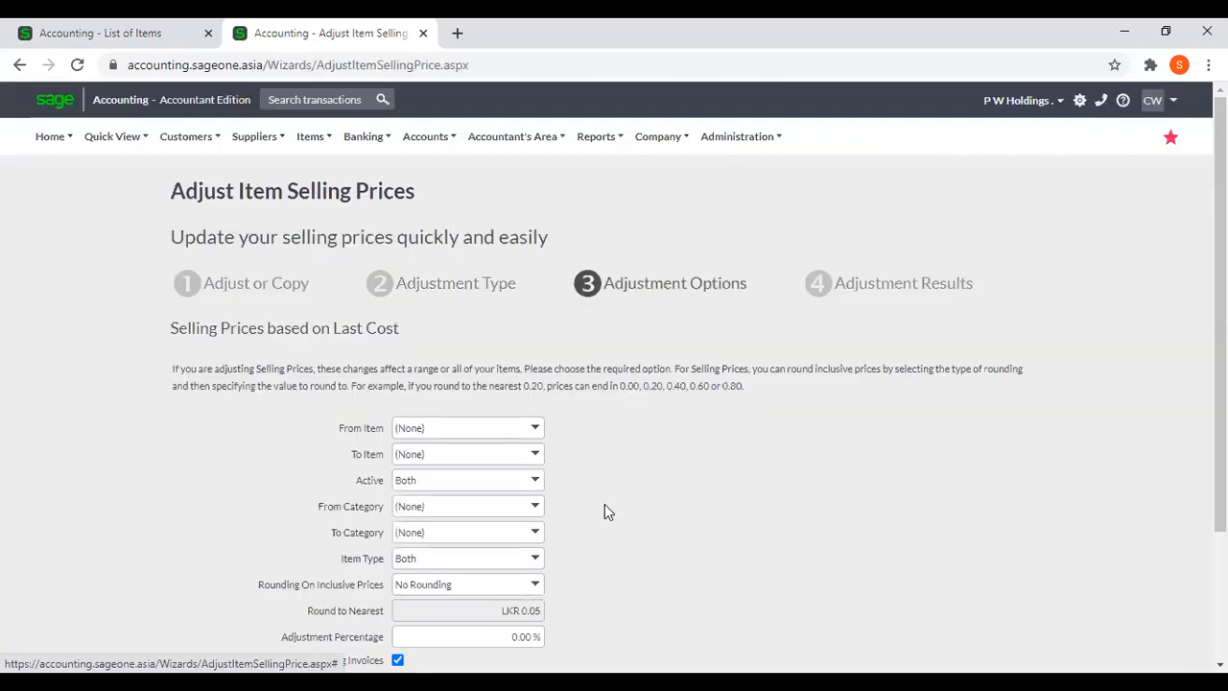
Set the adjustment percentage to 10%, run the Last Cost adjustment on all items and finish the wizard.
scroll(518, 576, "down", 2)
left_click(504, 464)
type("10")
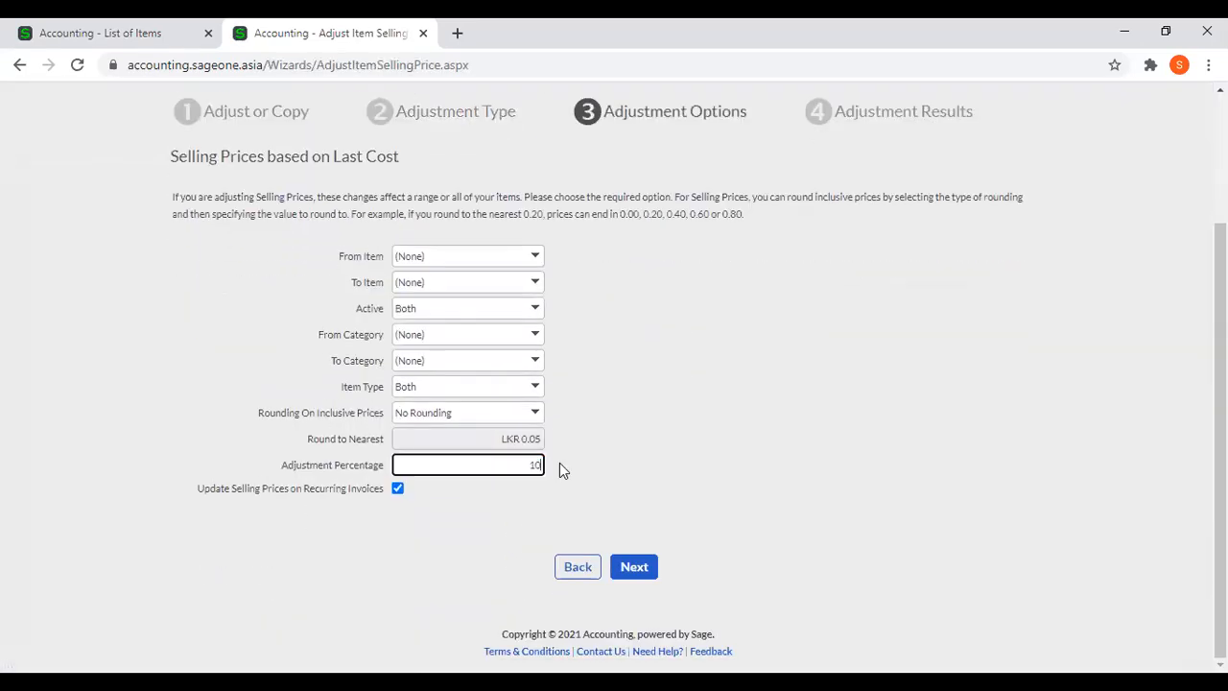
left_click(637, 567)
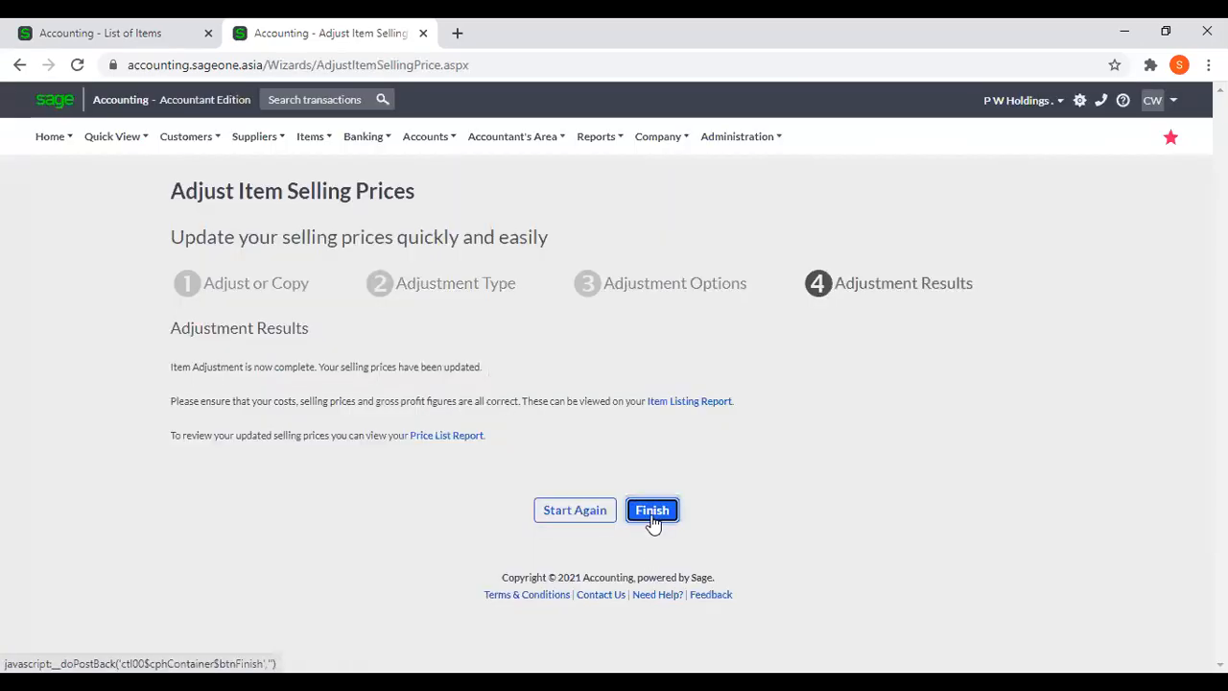
left_click(651, 509)
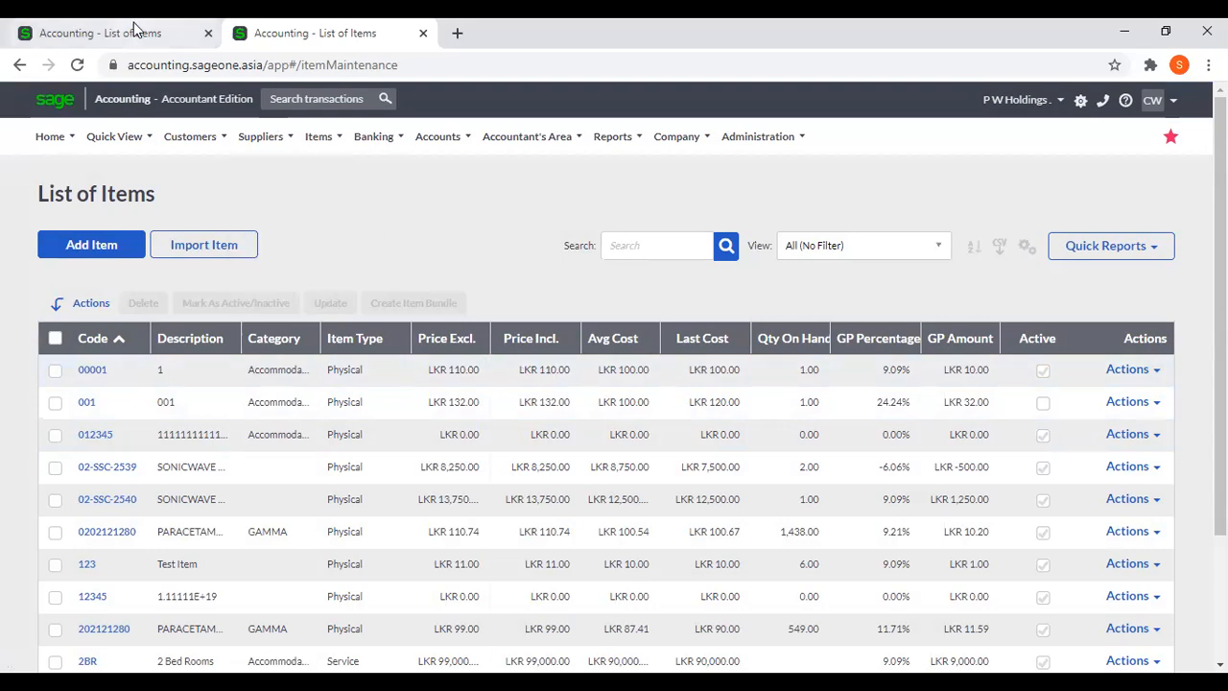
Start a selling price adjustment in the first tab, based on Average Cost for all price lists.
left_click(163, 36)
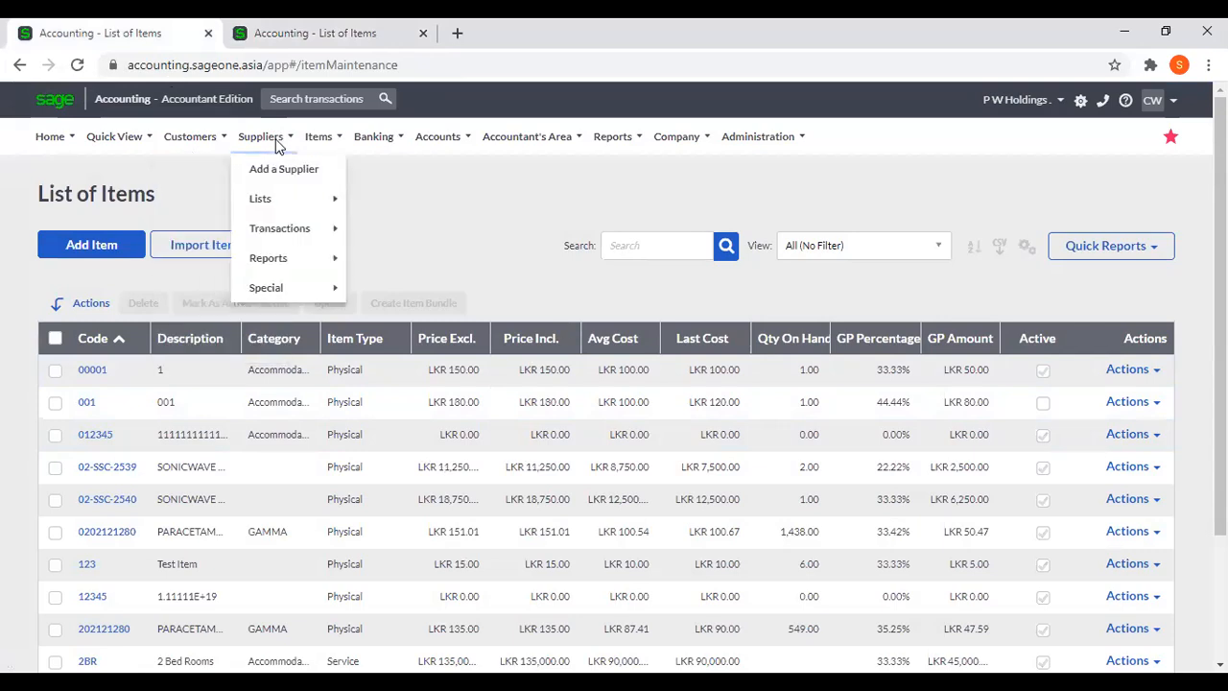
mouse_move(318, 136)
mouse_move(341, 235)
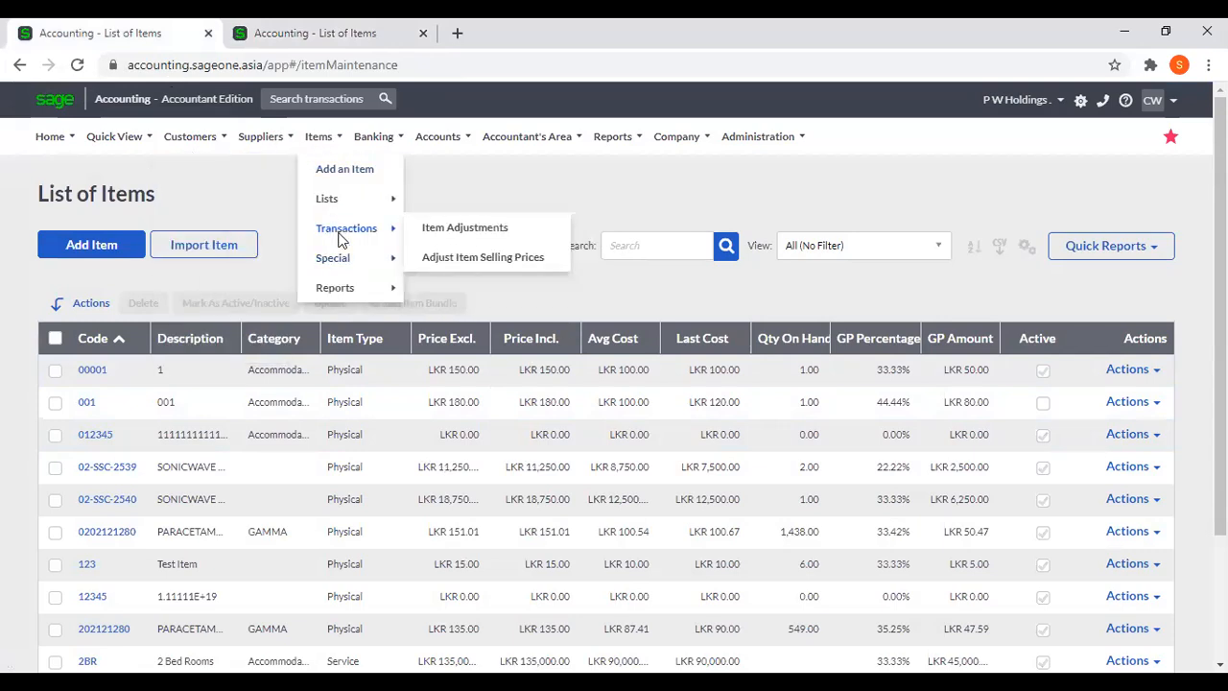
left_click(484, 257)
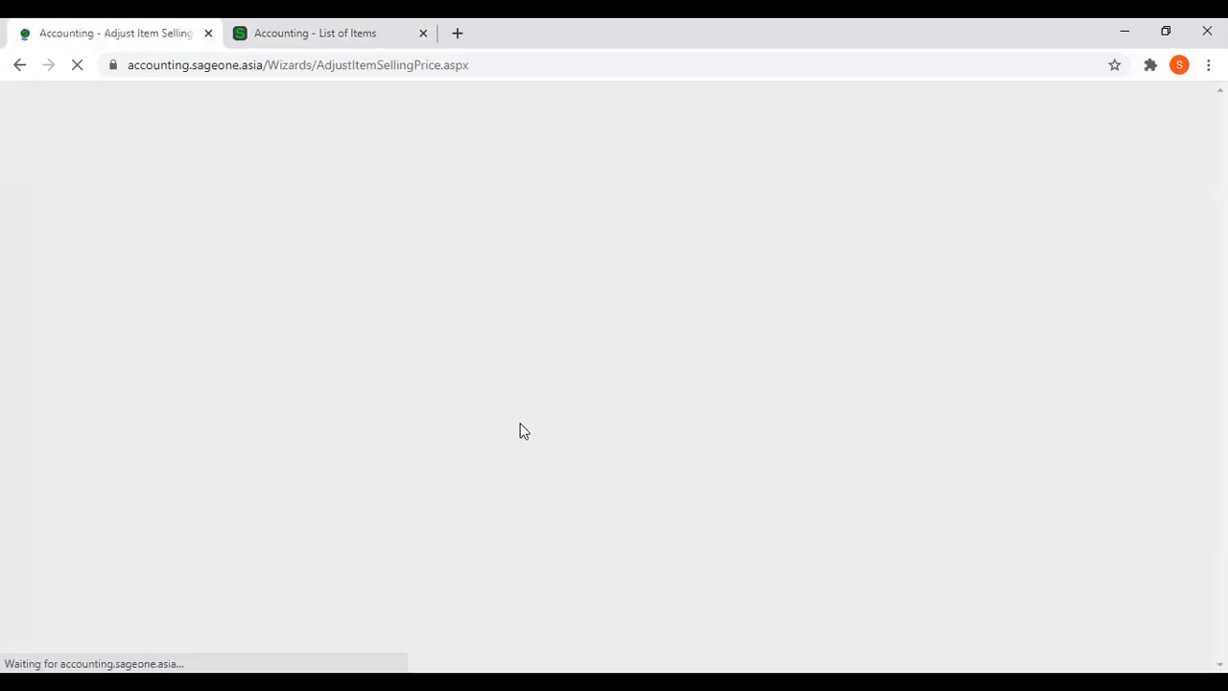
left_click(633, 545)
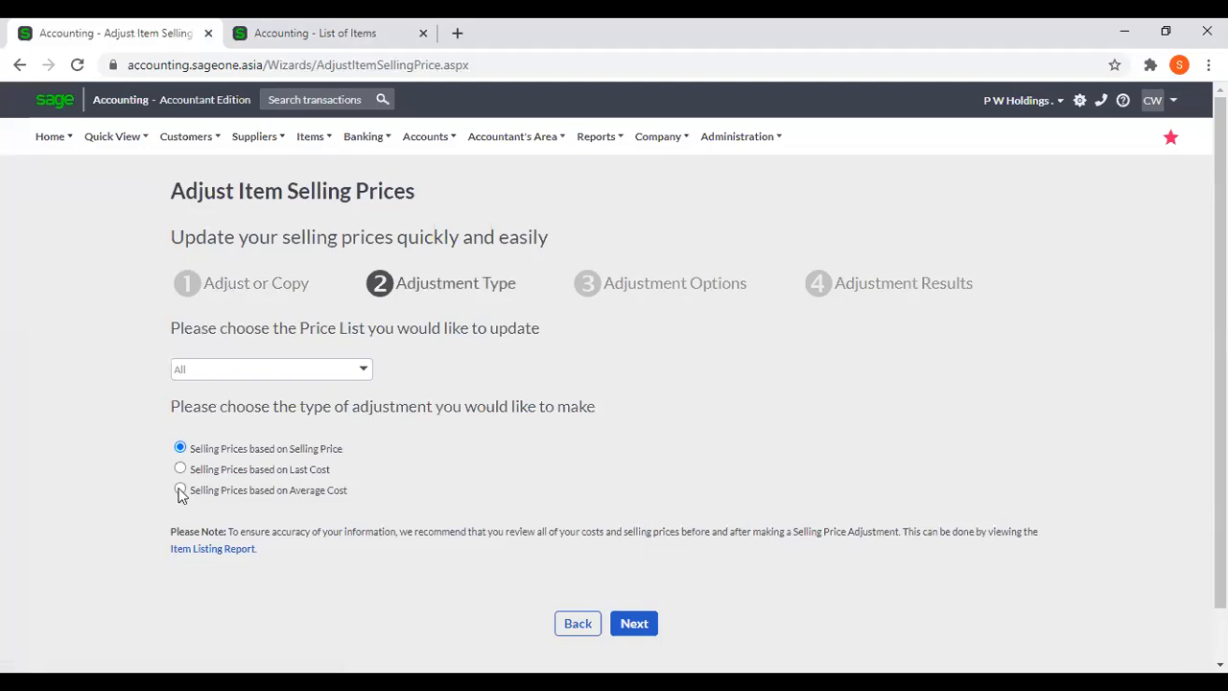
left_click(633, 623)
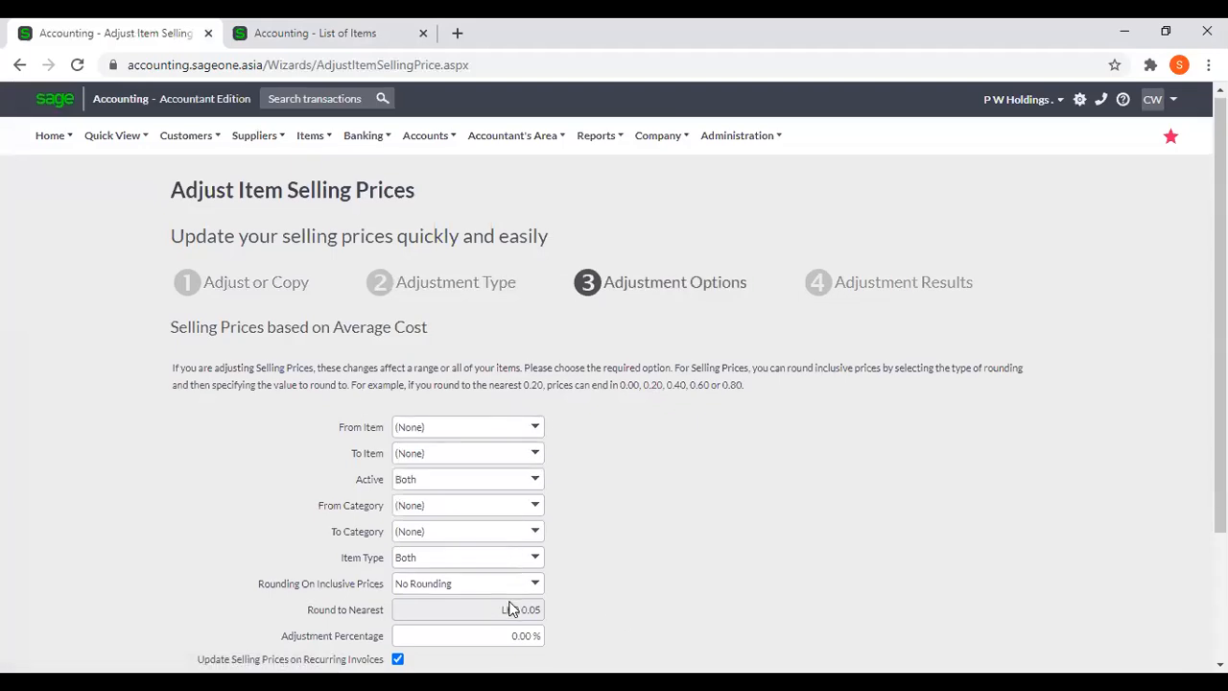
Set the adjustment percentage to 20%, run the Average Cost adjustment on all items and finish the wizard.
scroll(507, 608, "down", 1)
left_click(499, 548)
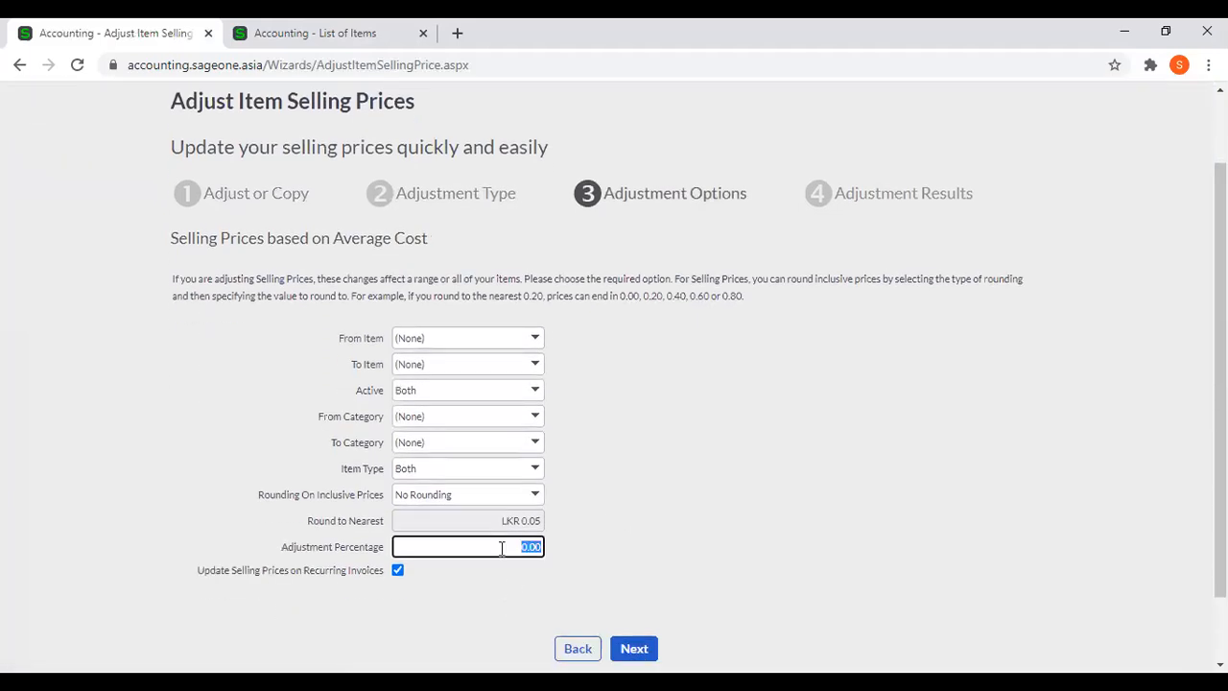
type("20")
left_click(635, 649)
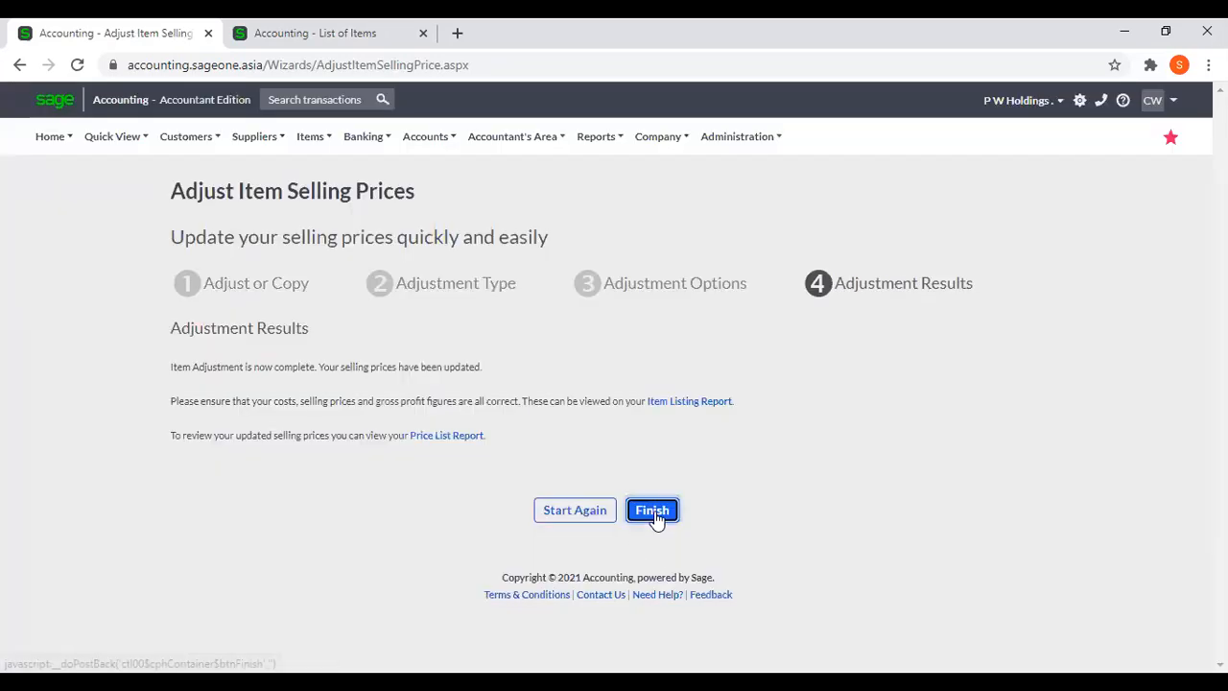
left_click(654, 513)
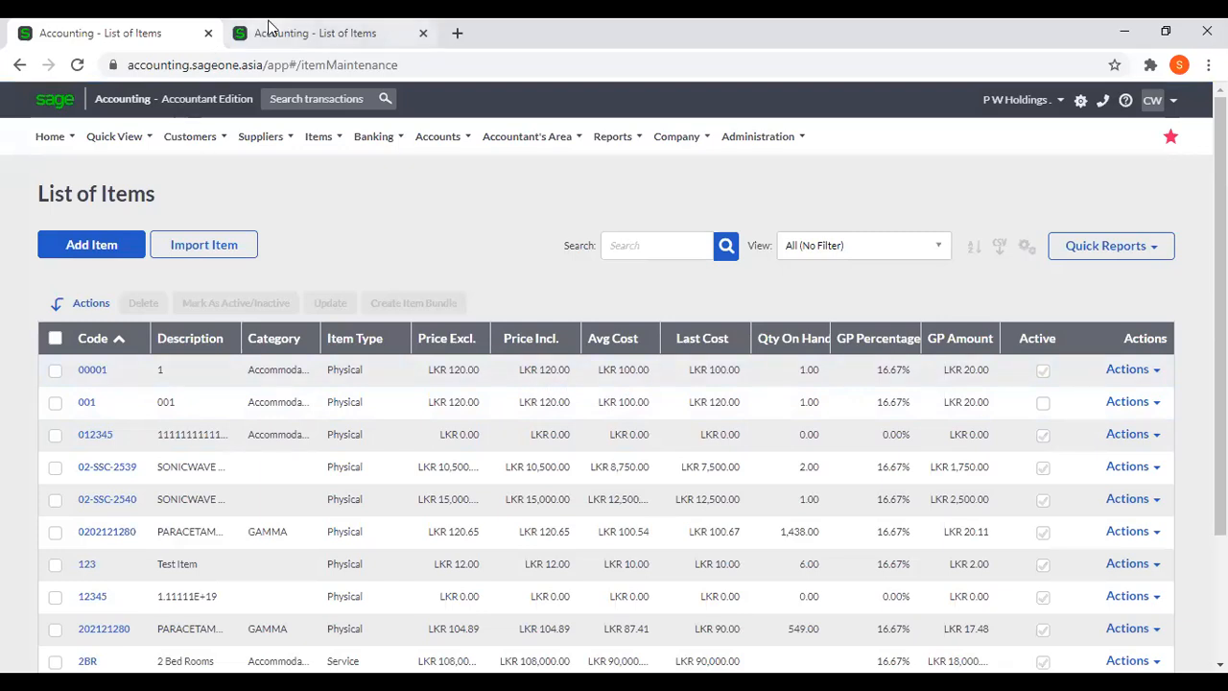
Compare the item prices and costs between the item lists in the two tabs.
left_click(302, 31)
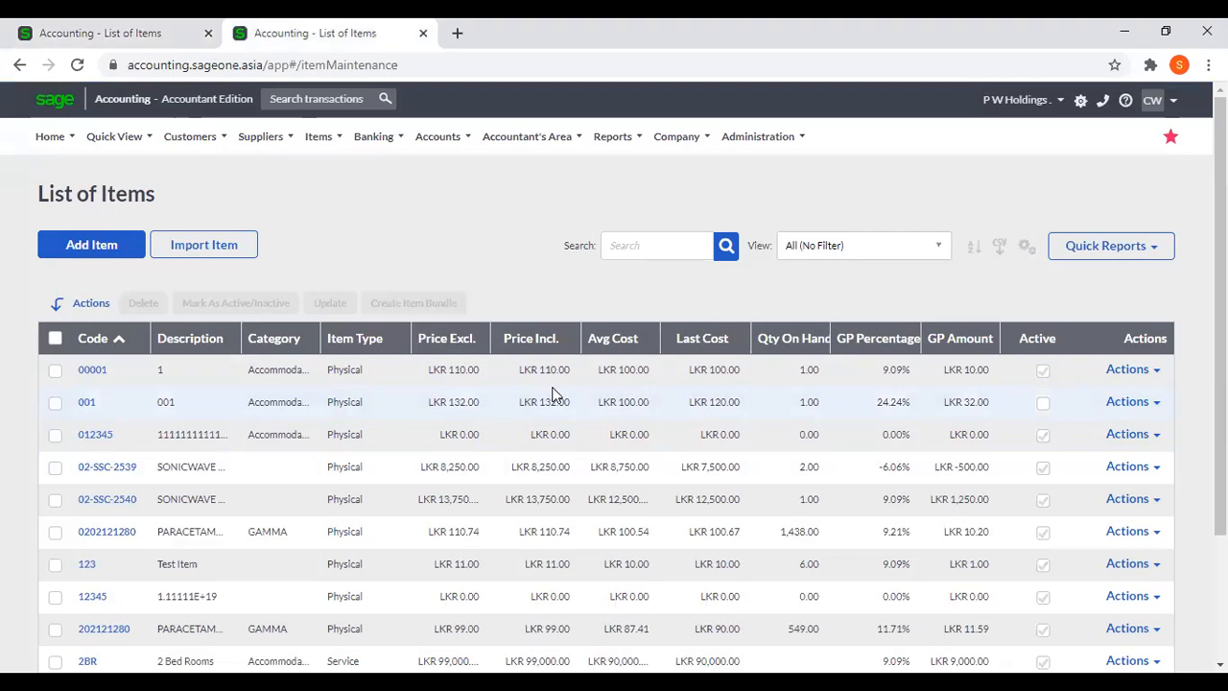
left_click(69, 36)
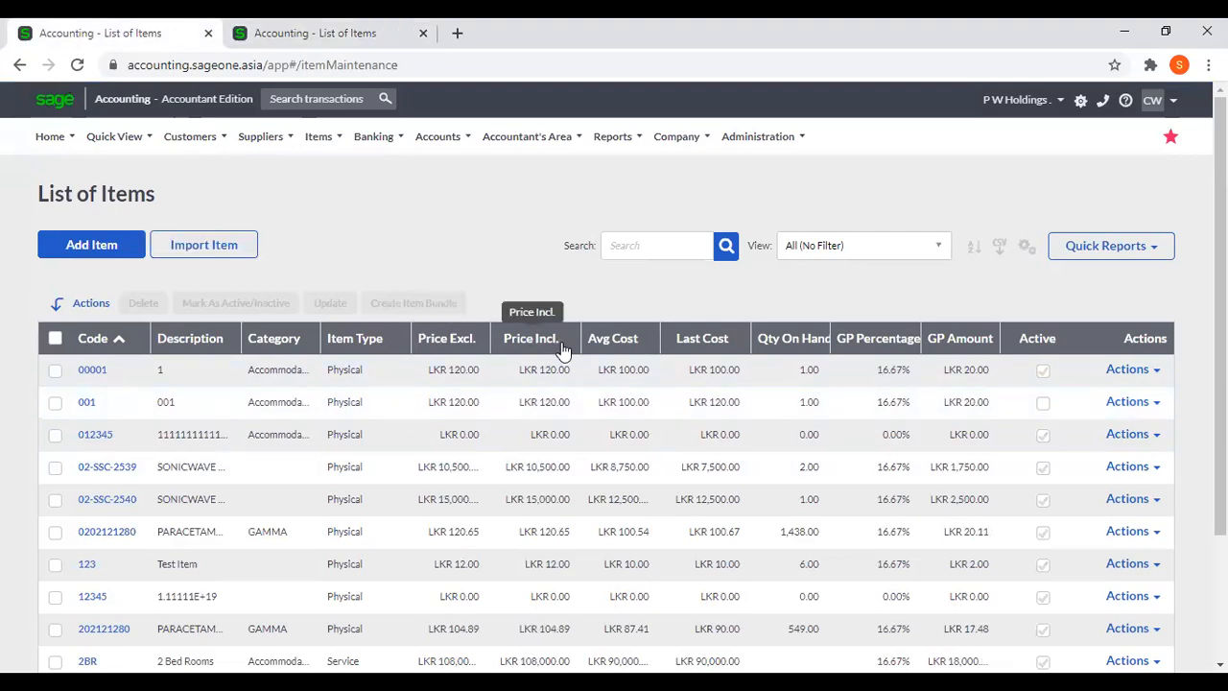
left_click(338, 37)
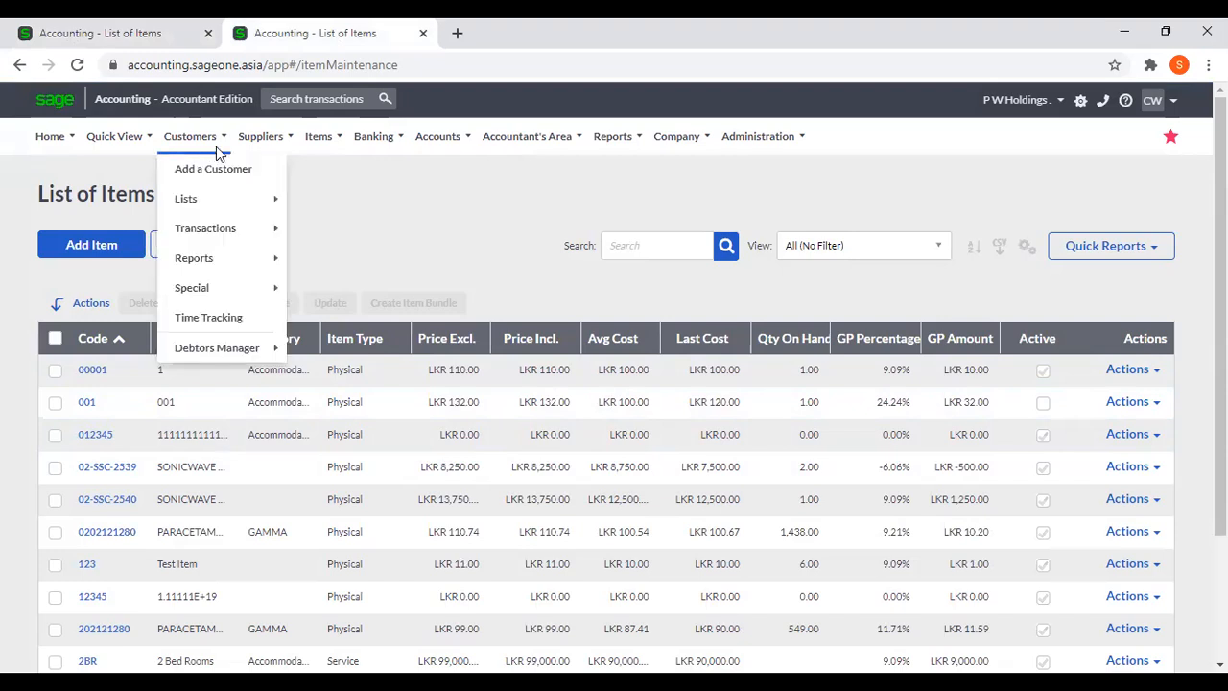
Start a selling price adjustment based on Selling Price for all price lists in the second tab and review its adjustment options.
mouse_move(331, 144)
mouse_move(354, 228)
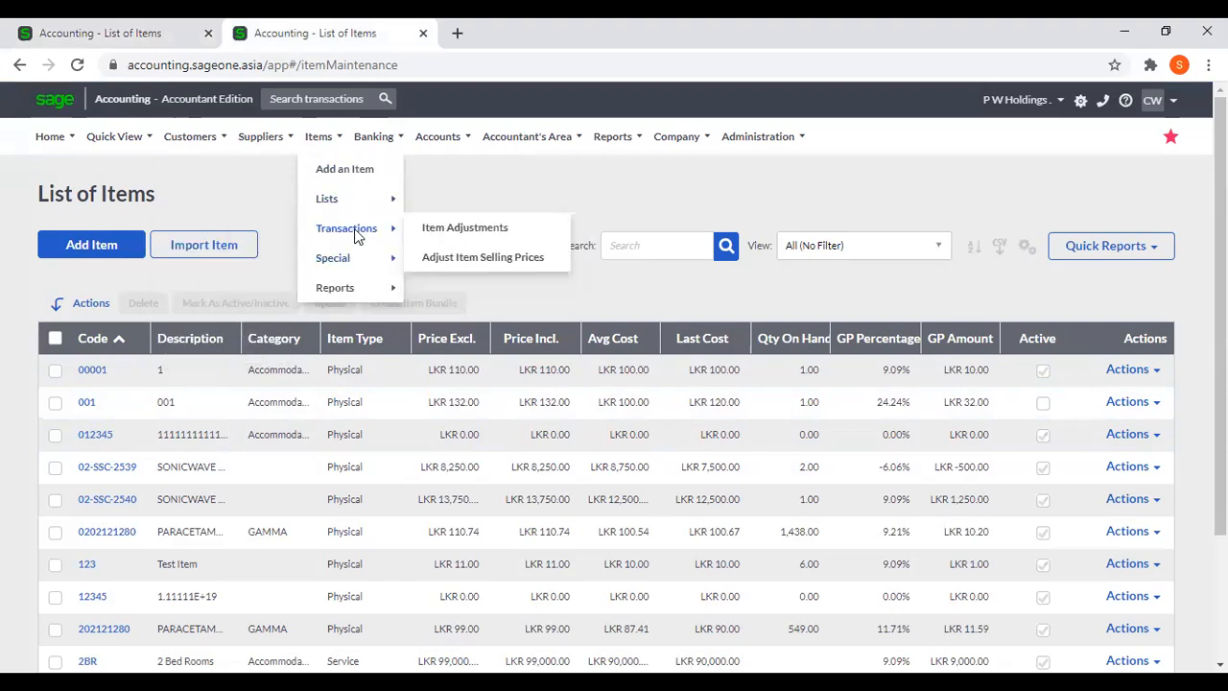
left_click(466, 266)
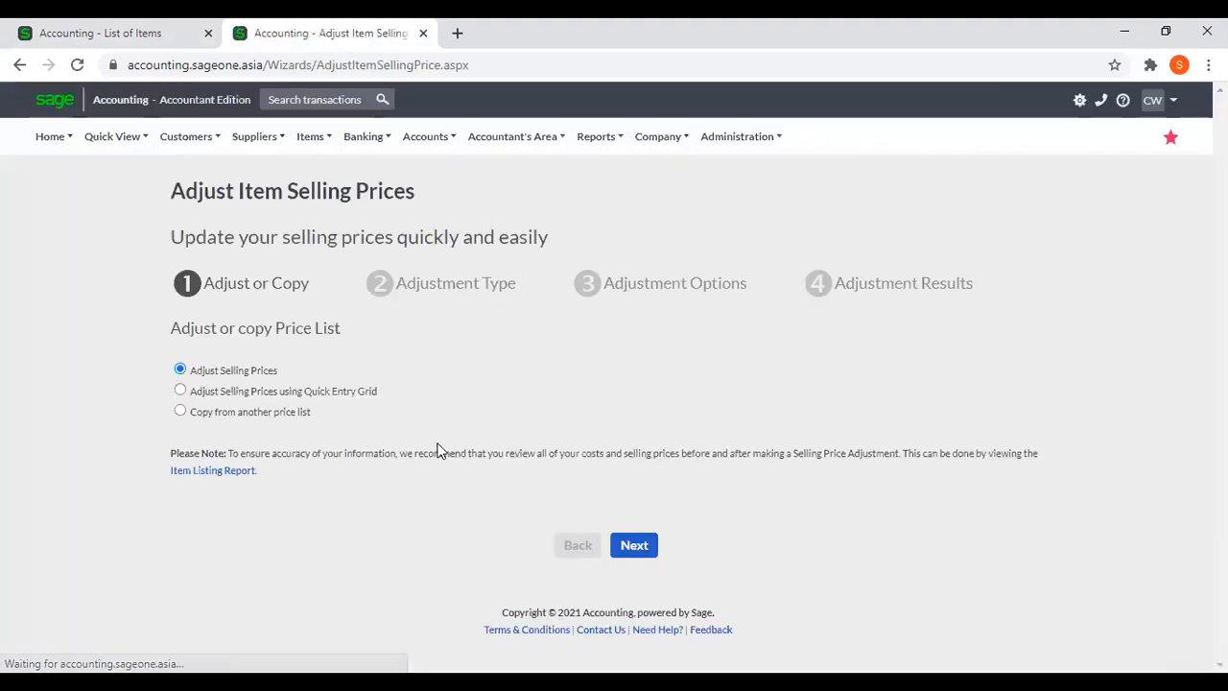
left_click(641, 546)
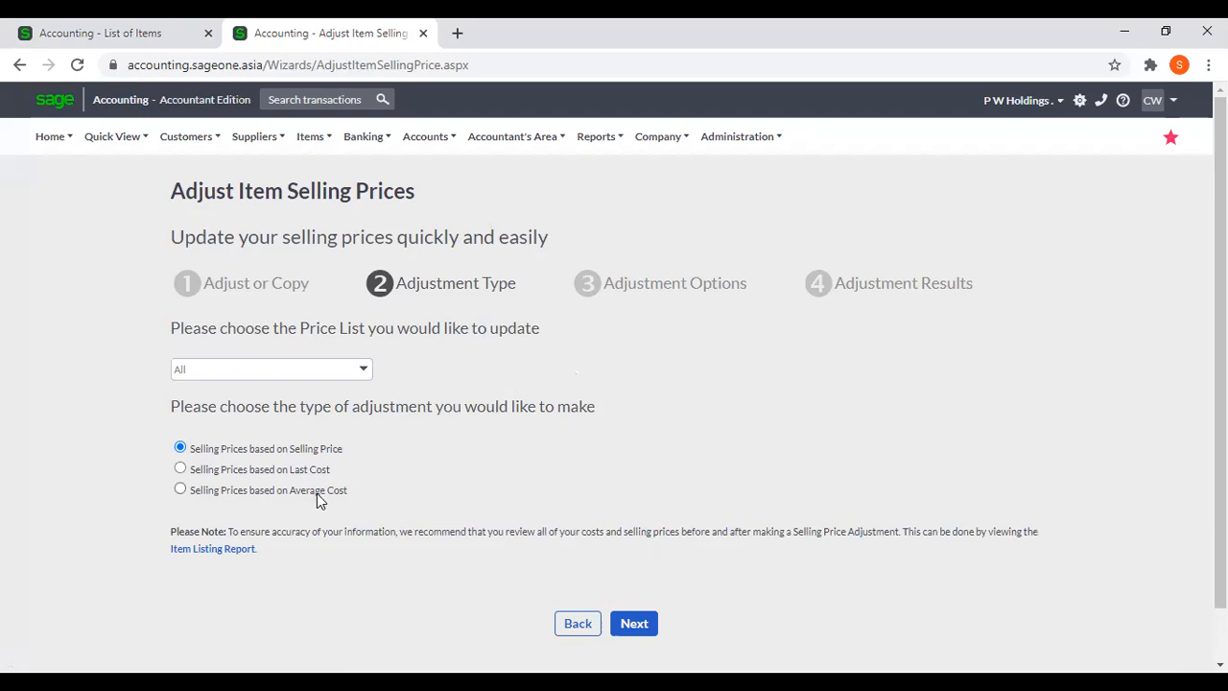
left_click(640, 623)
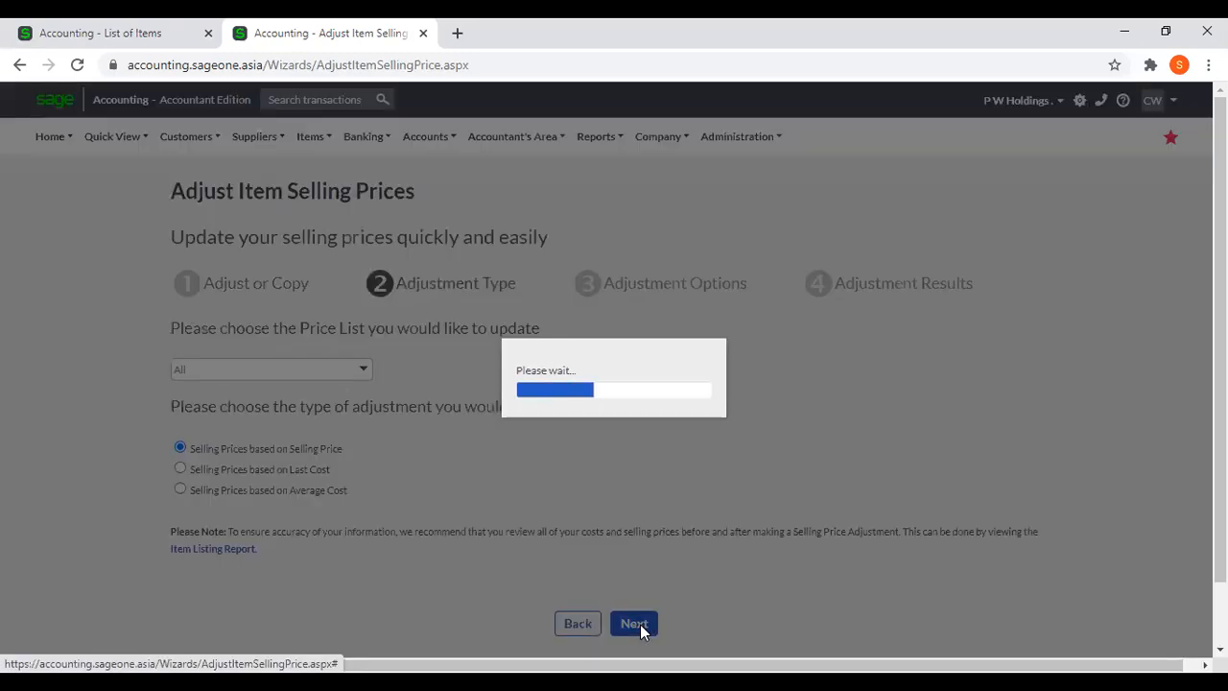
scroll(590, 518, "down", 1)
scroll(604, 521, "down", 1)
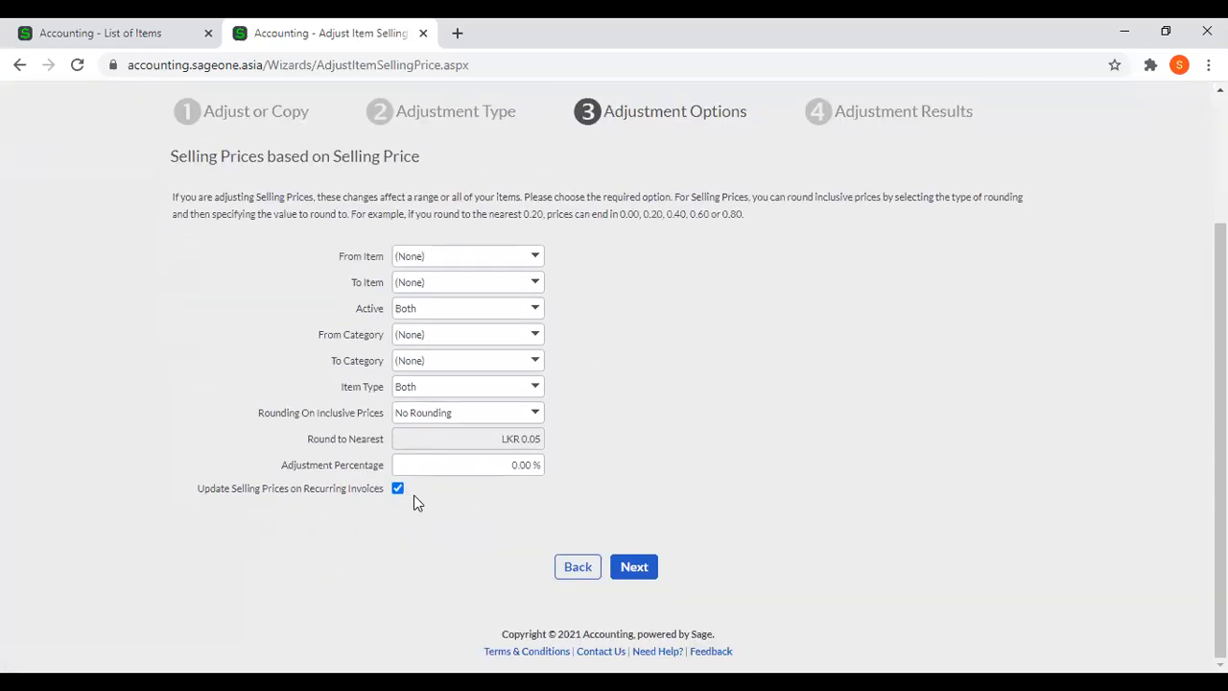
Show the customer recurring invoices in the first tab and open the Wild Frontiers Adventure Travel invoice.
left_click(82, 32)
mouse_move(190, 136)
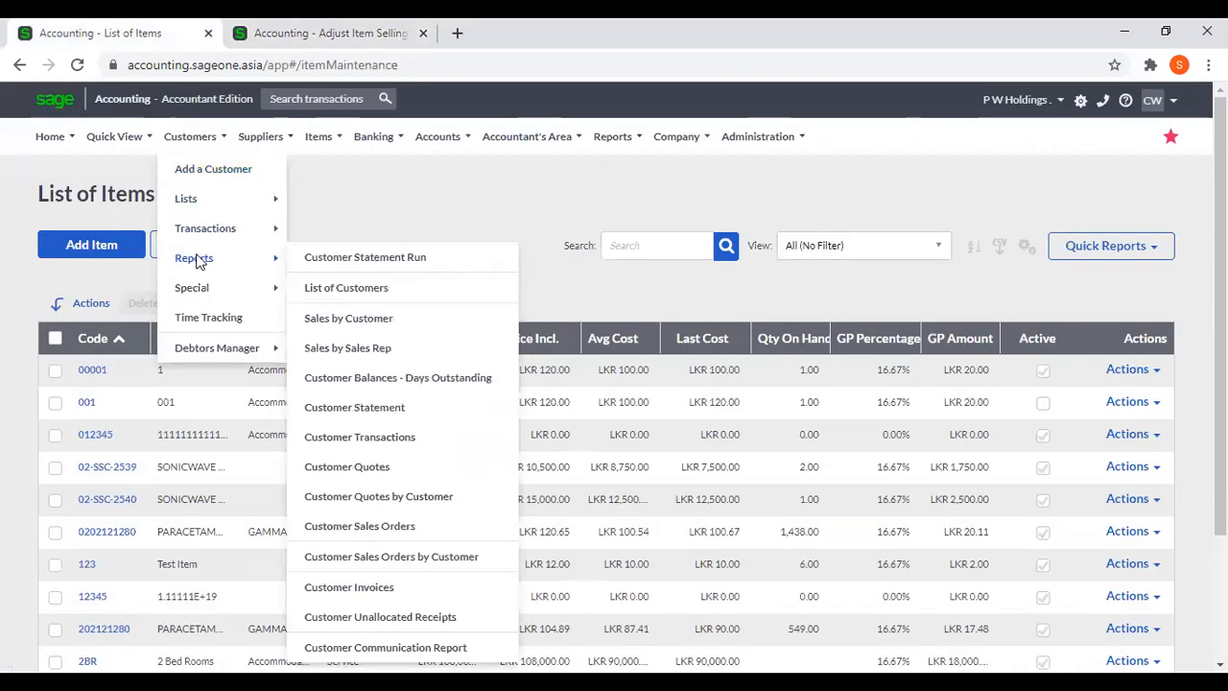
mouse_move(198, 238)
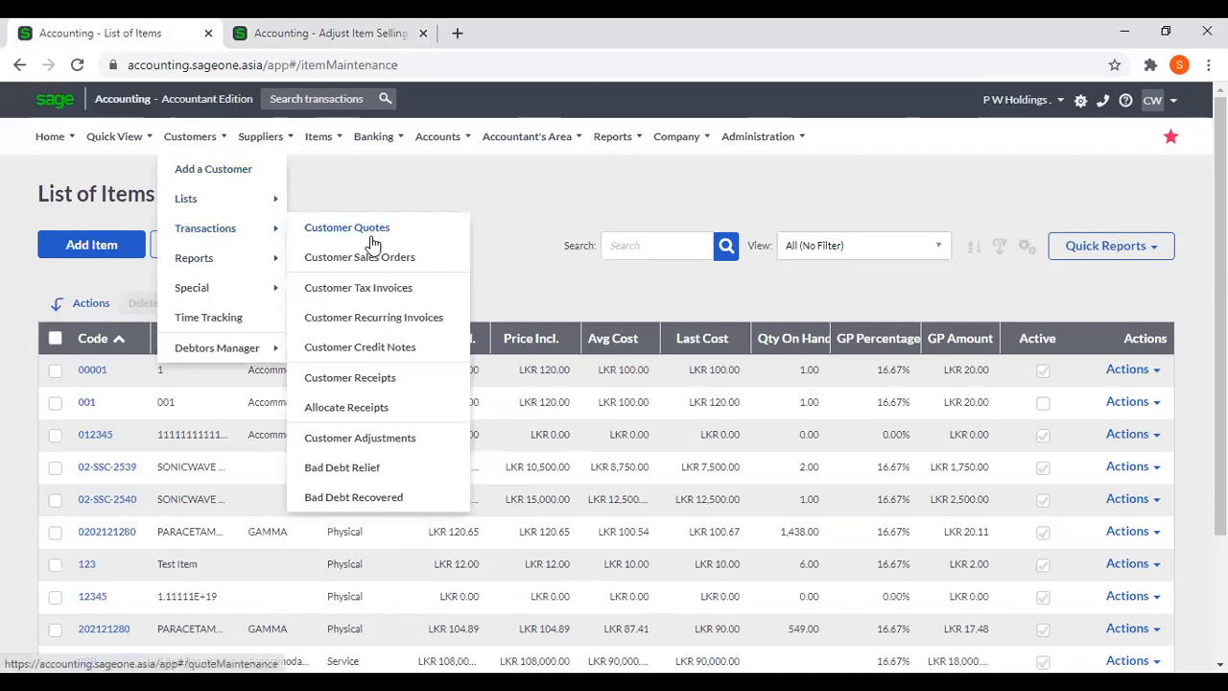
left_click(363, 321)
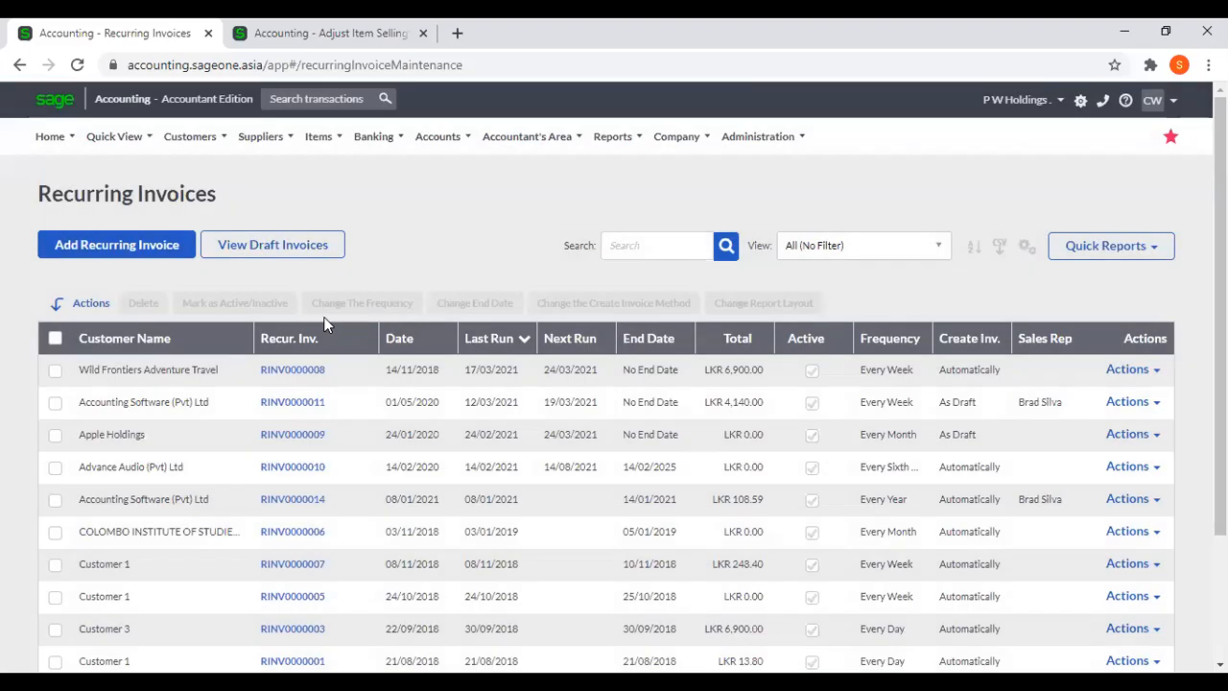
left_click(323, 372)
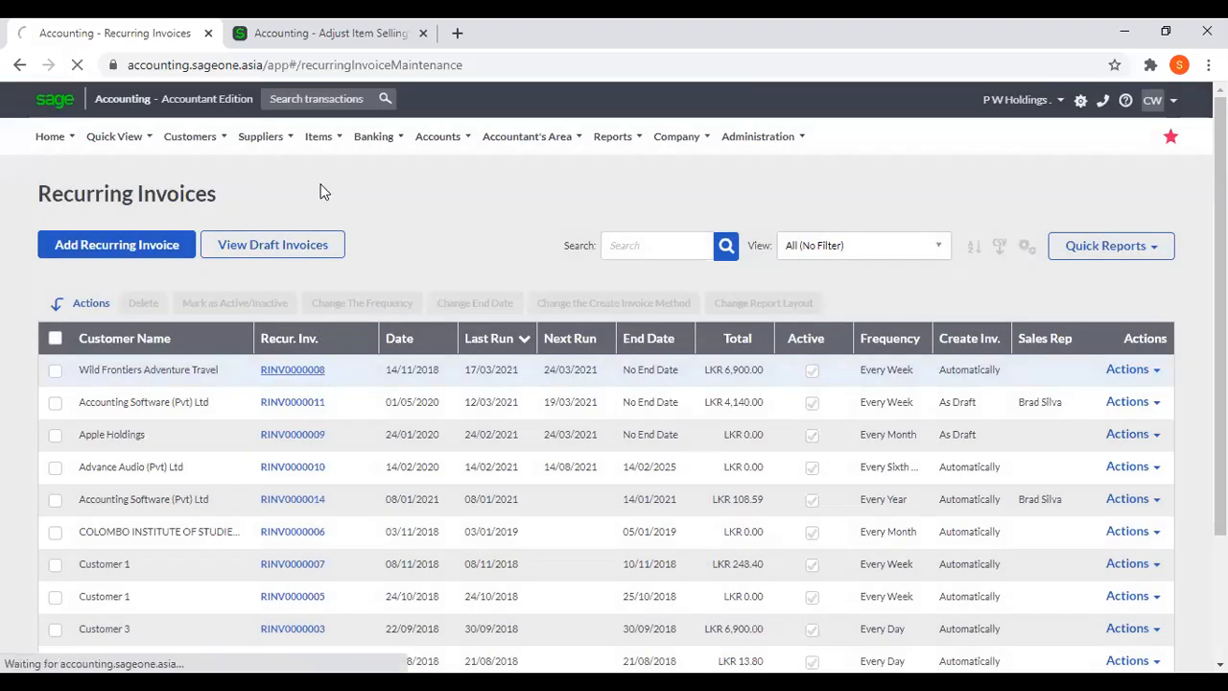
Compare the wizard's Update Selling Prices on Recurring Invoices option with the item line of the opened recurring invoice.
left_click(315, 30)
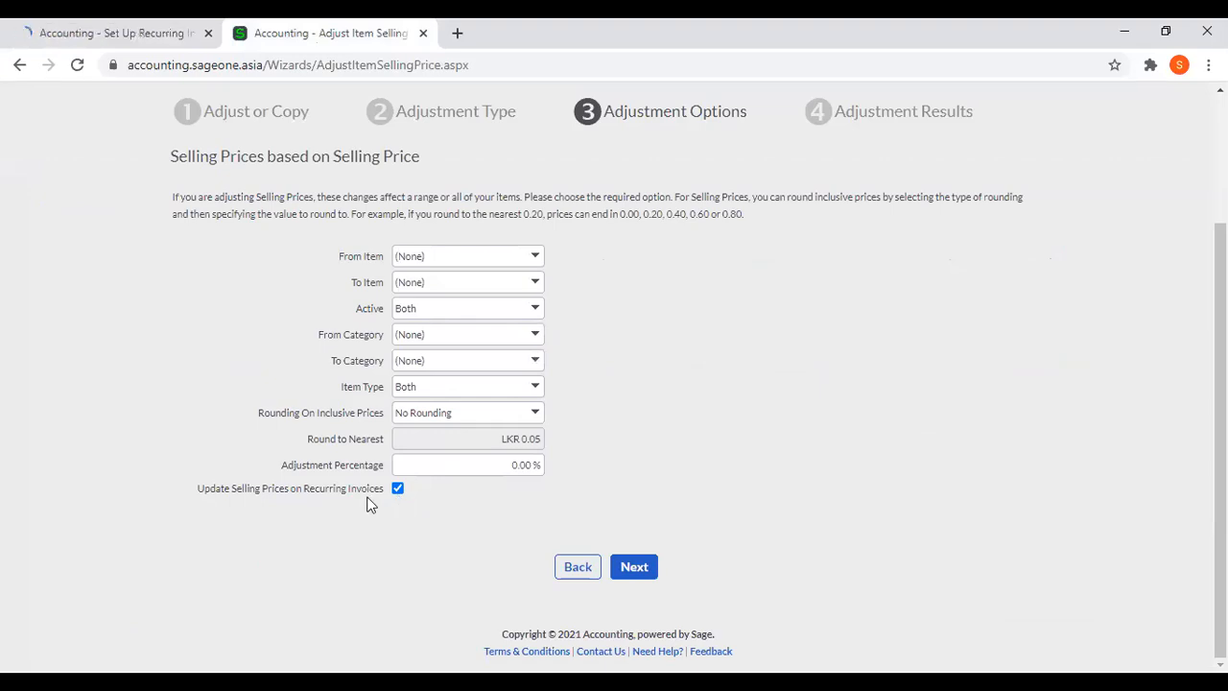
left_click(125, 35)
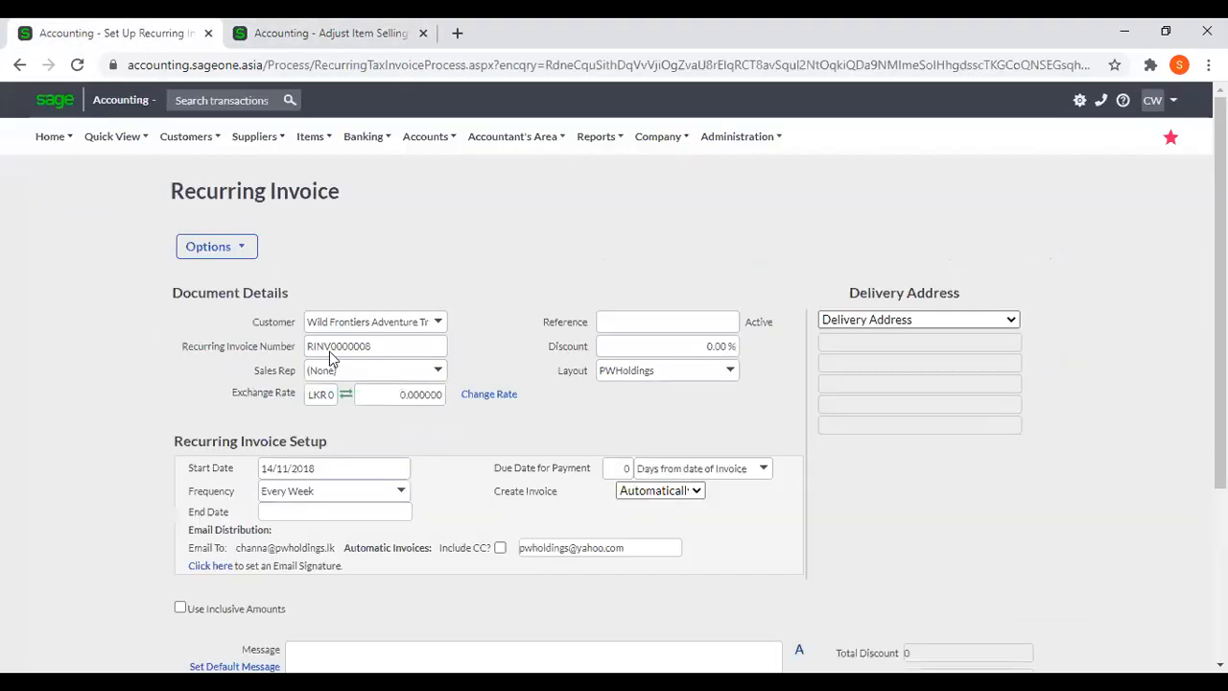
scroll(471, 401, "down", 2)
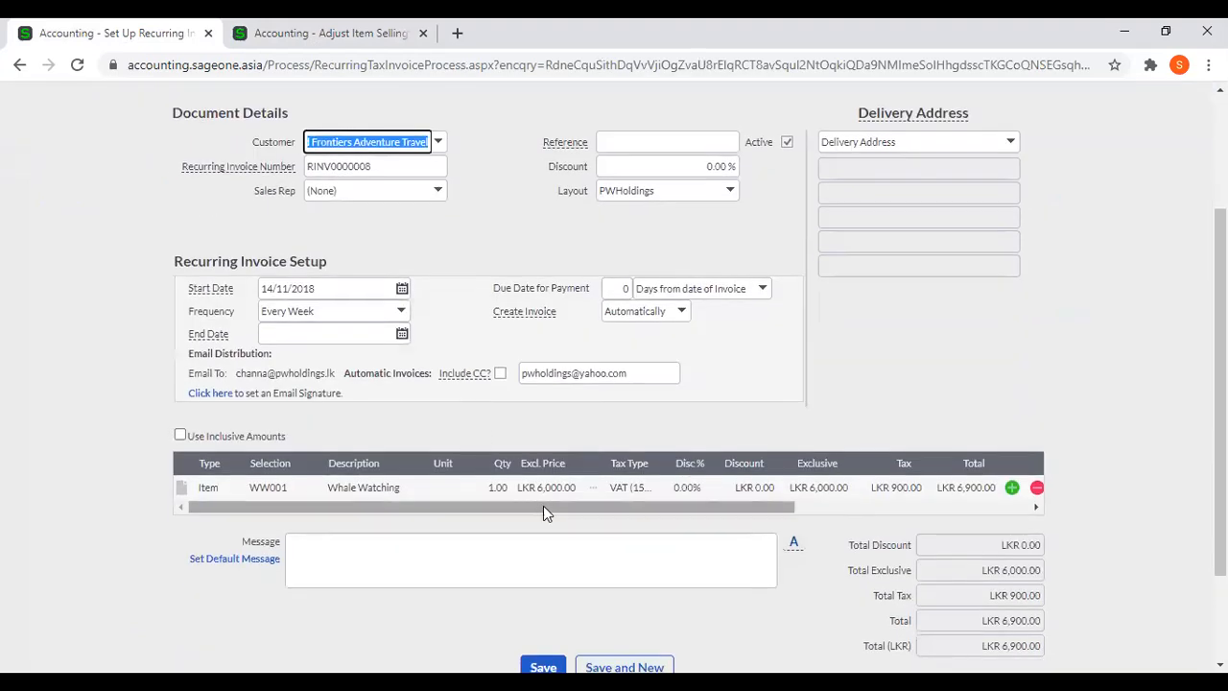
left_click(285, 25)
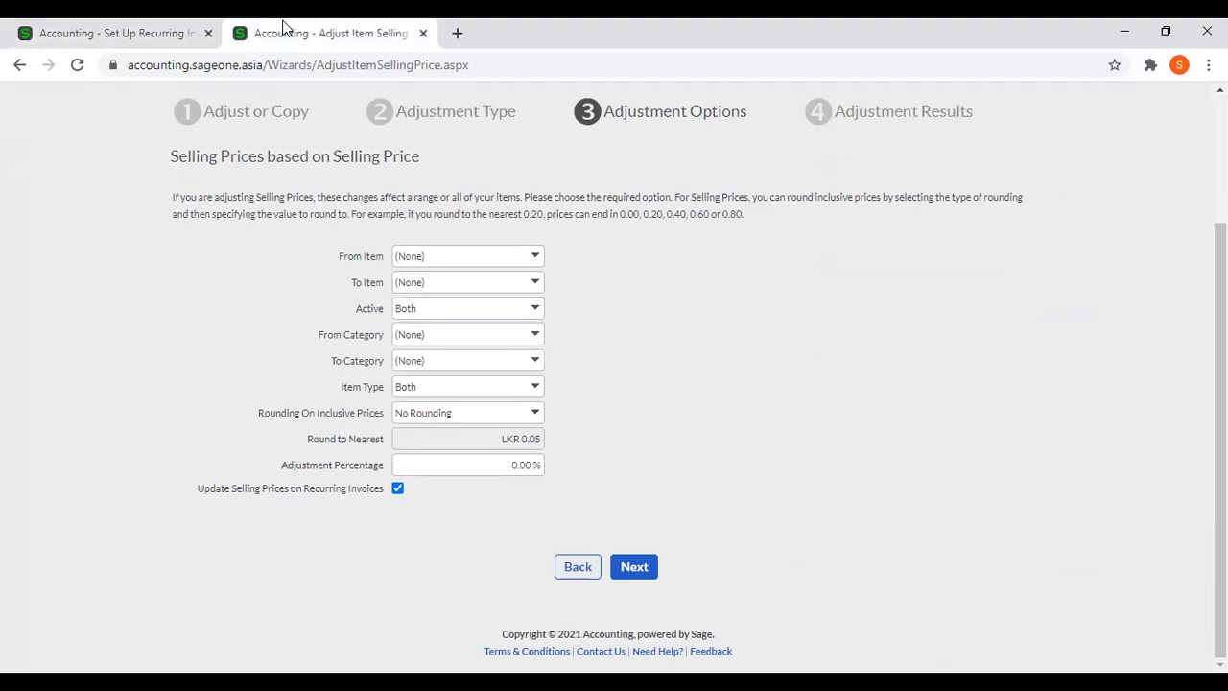
Restart the Adjust Item Selling Prices wizard and advance to the adjustment type choices.
scroll(666, 443, "up", 2)
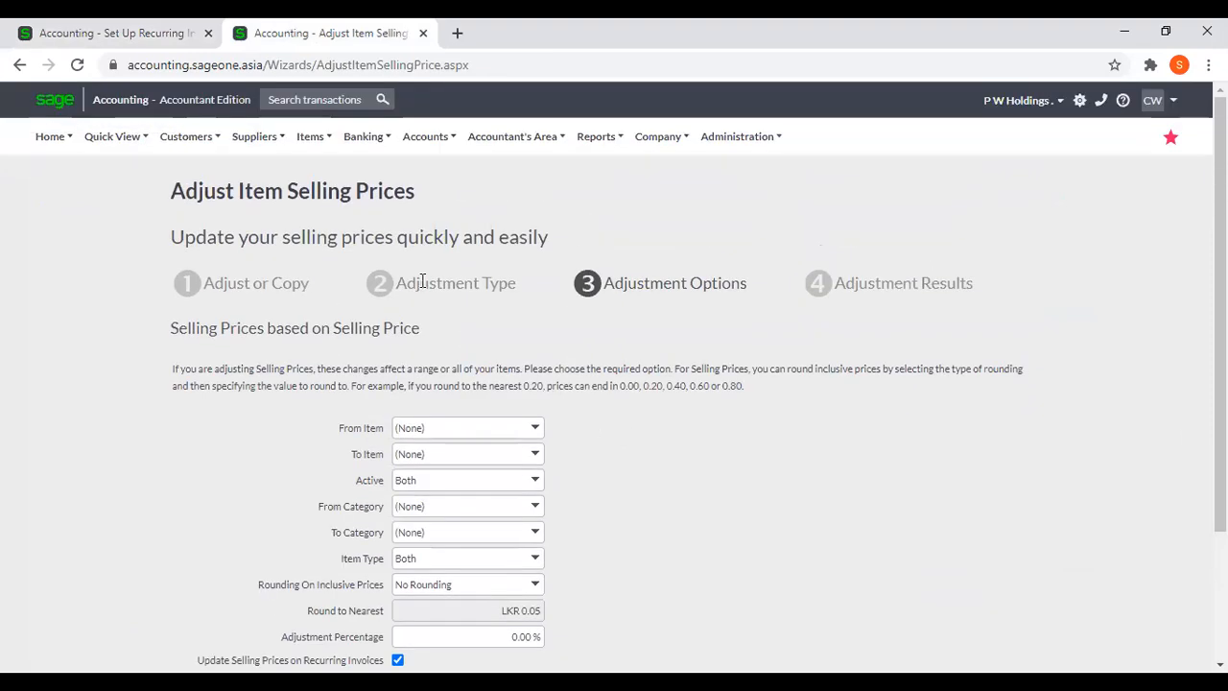
left_click(310, 137)
mouse_move(326, 251)
mouse_move(330, 230)
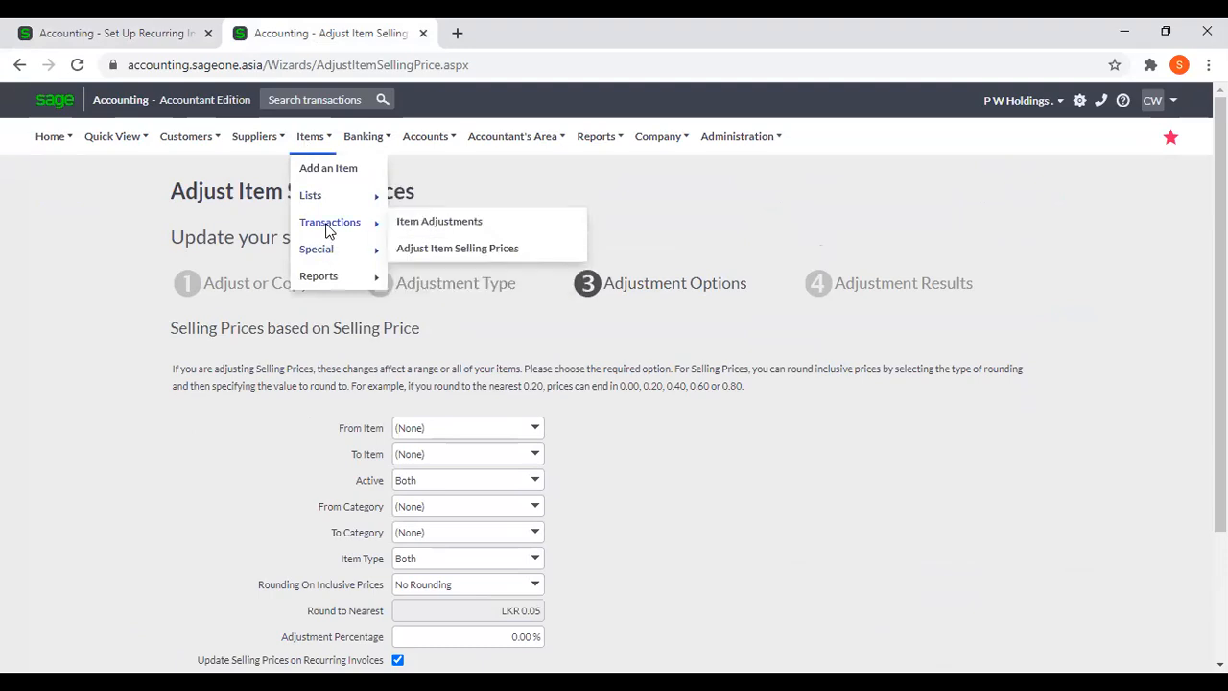
left_click(431, 260)
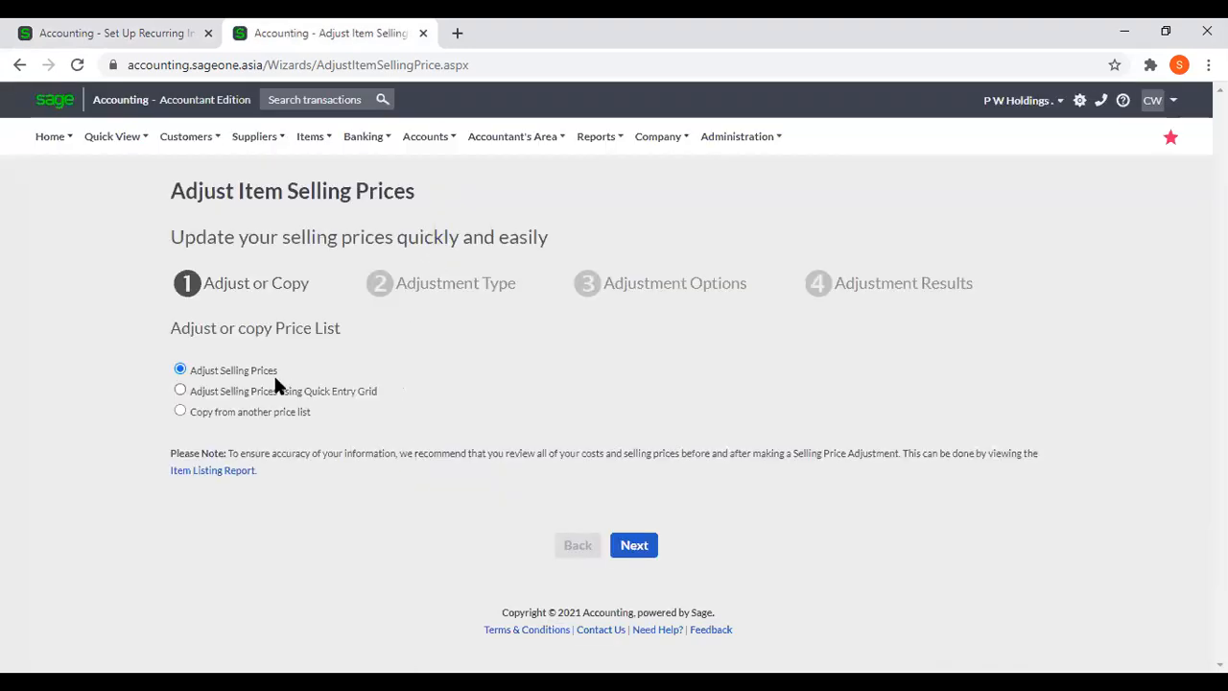
left_click(636, 553)
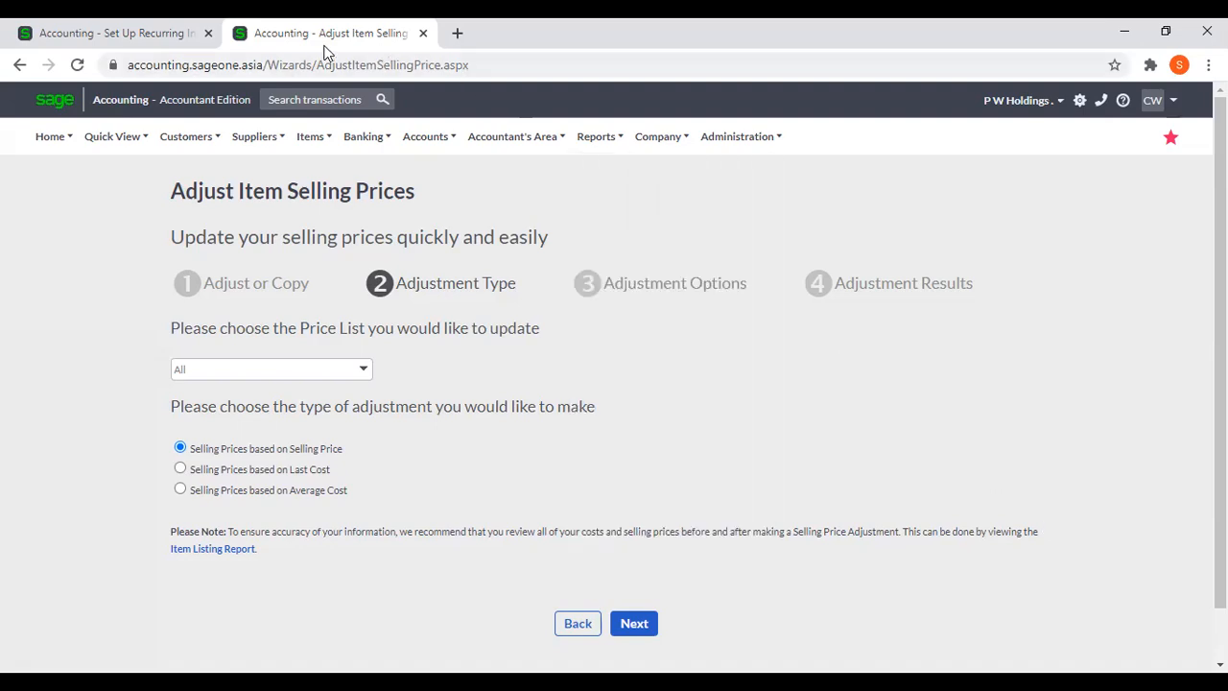
Close the recurring invoice tab and start a new selling price adjustment using the Quick Entry Grid.
left_click(207, 33)
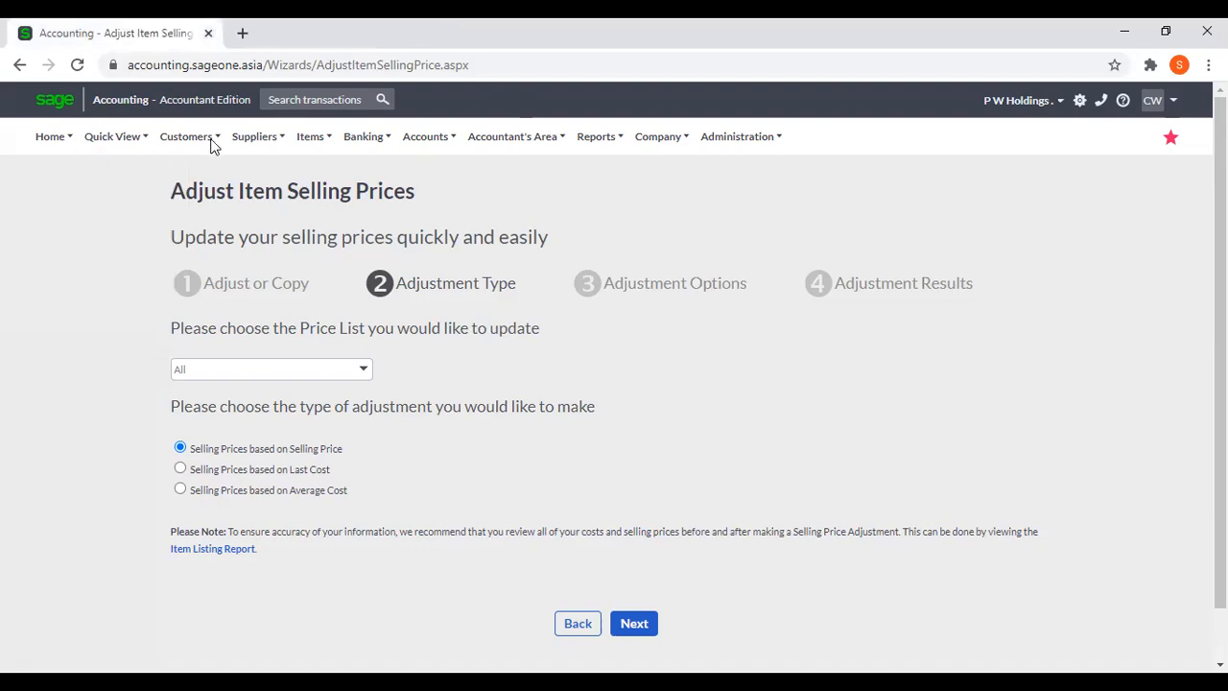
mouse_move(312, 137)
mouse_move(320, 218)
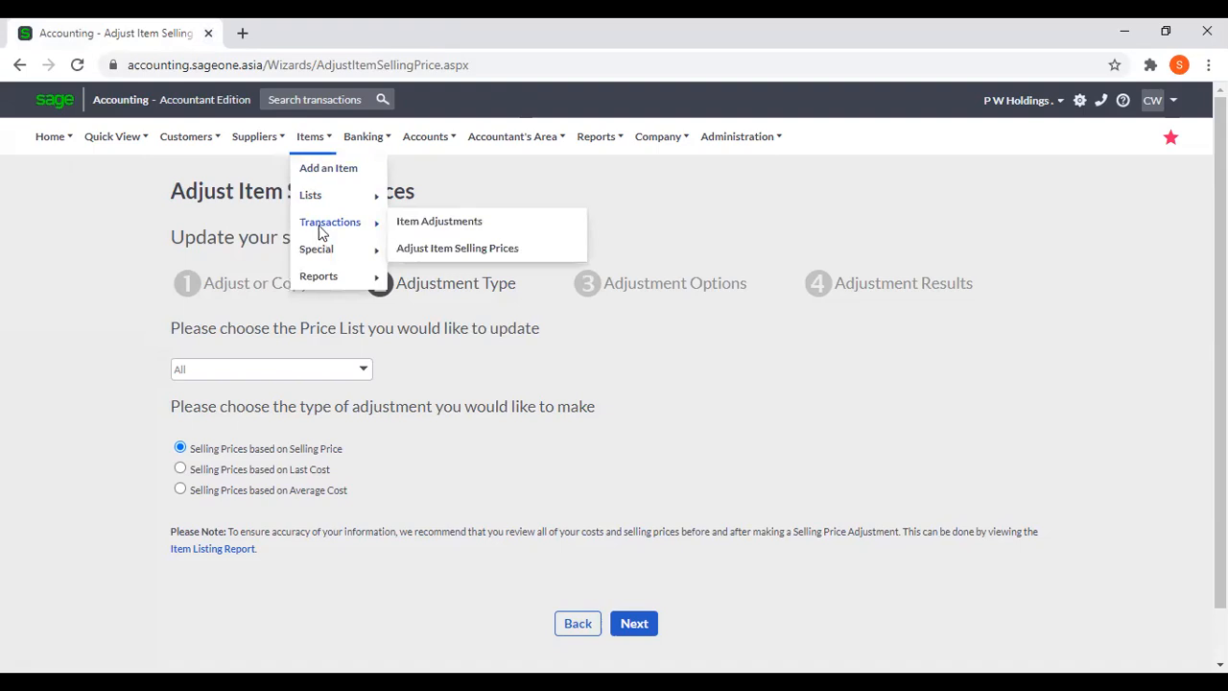
left_click(465, 248)
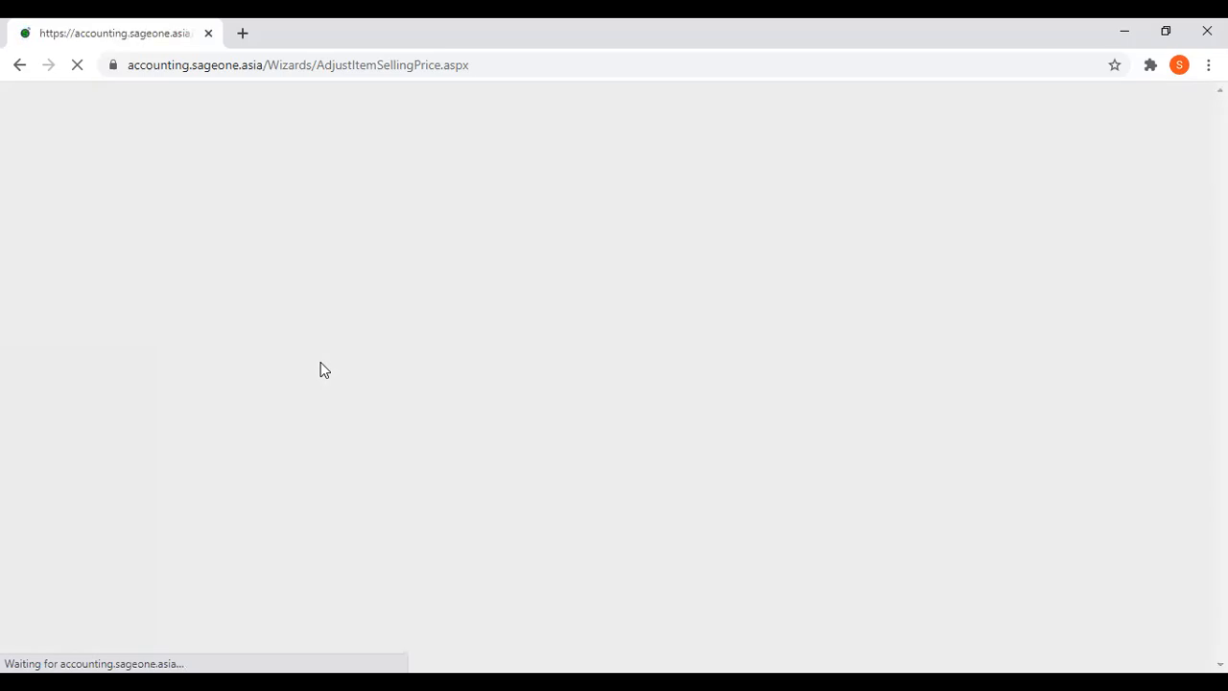
left_click(284, 393)
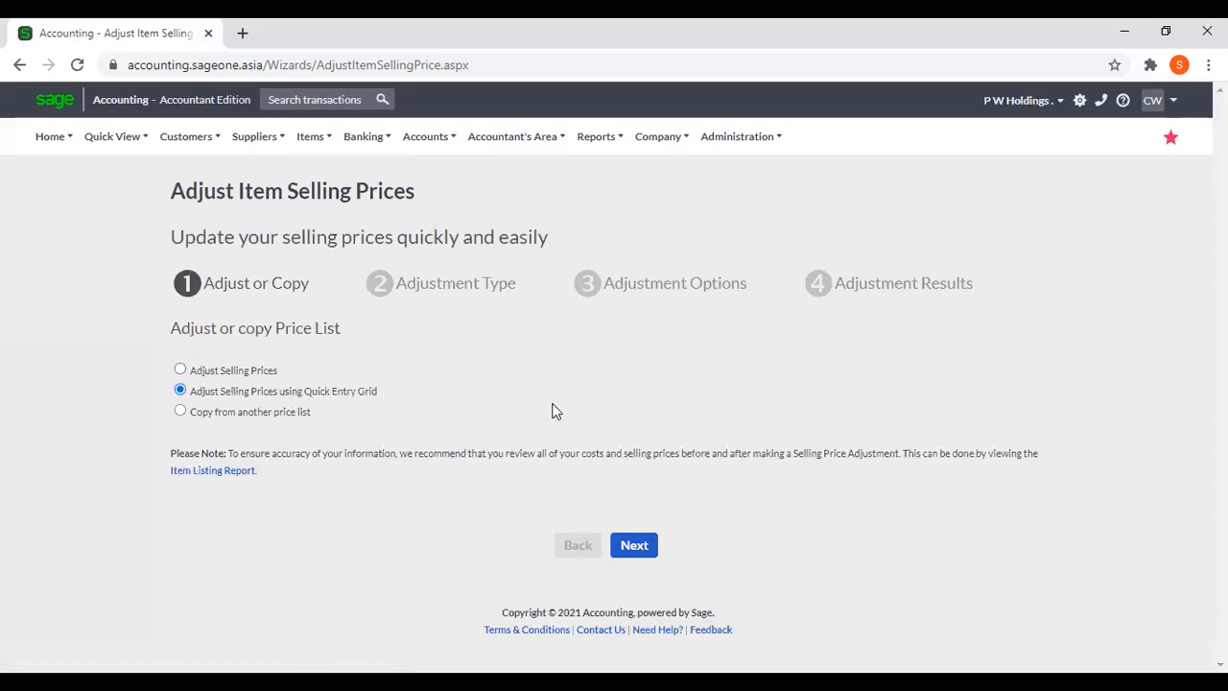
left_click(637, 547)
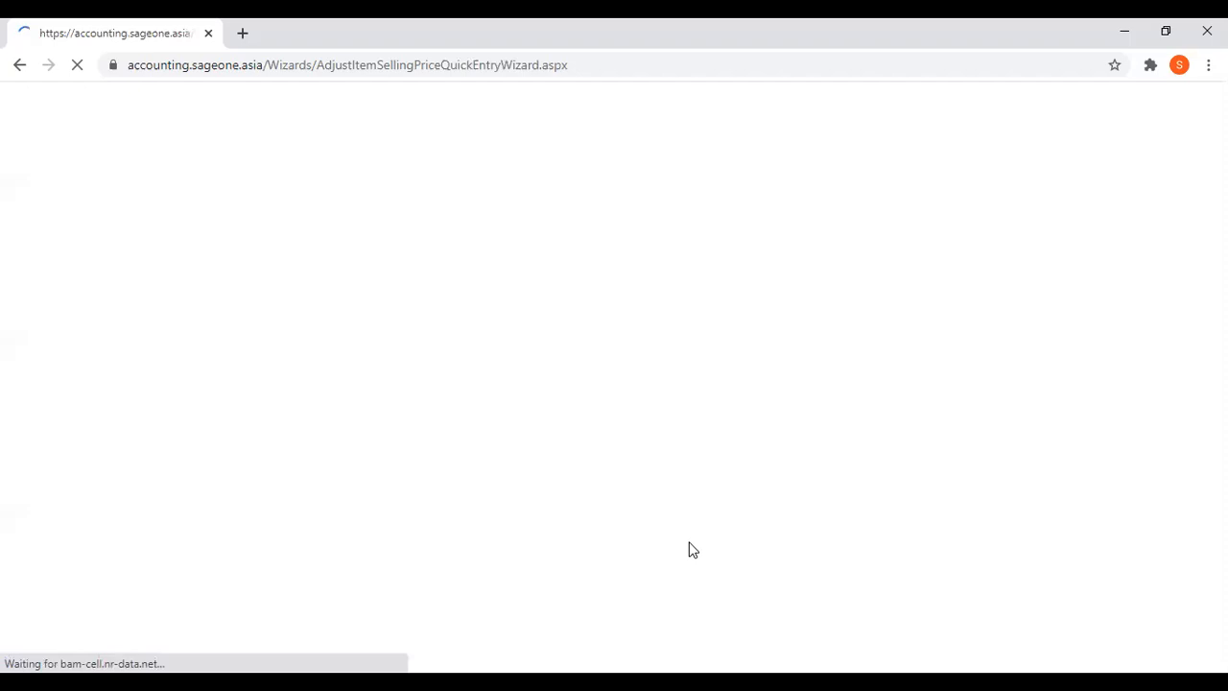
Choose Default Price List as the price list for the Quick Entry Grid adjustment.
scroll(697, 502, "down", 1)
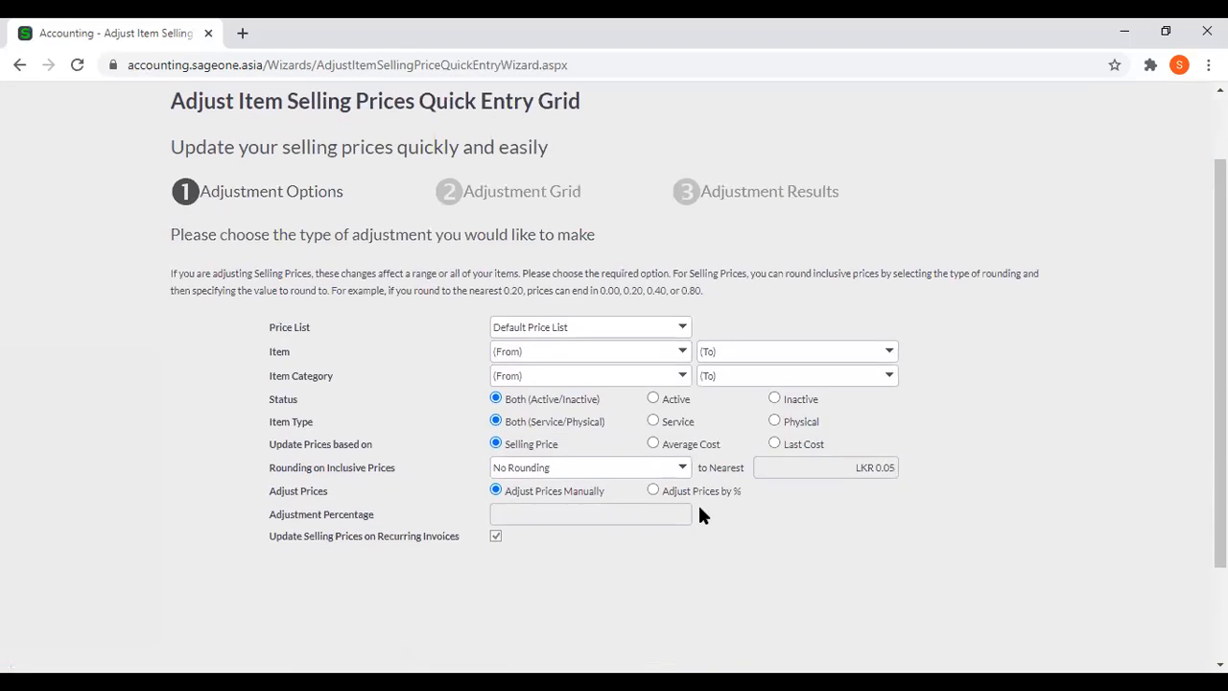
left_click(684, 329)
left_click(644, 351)
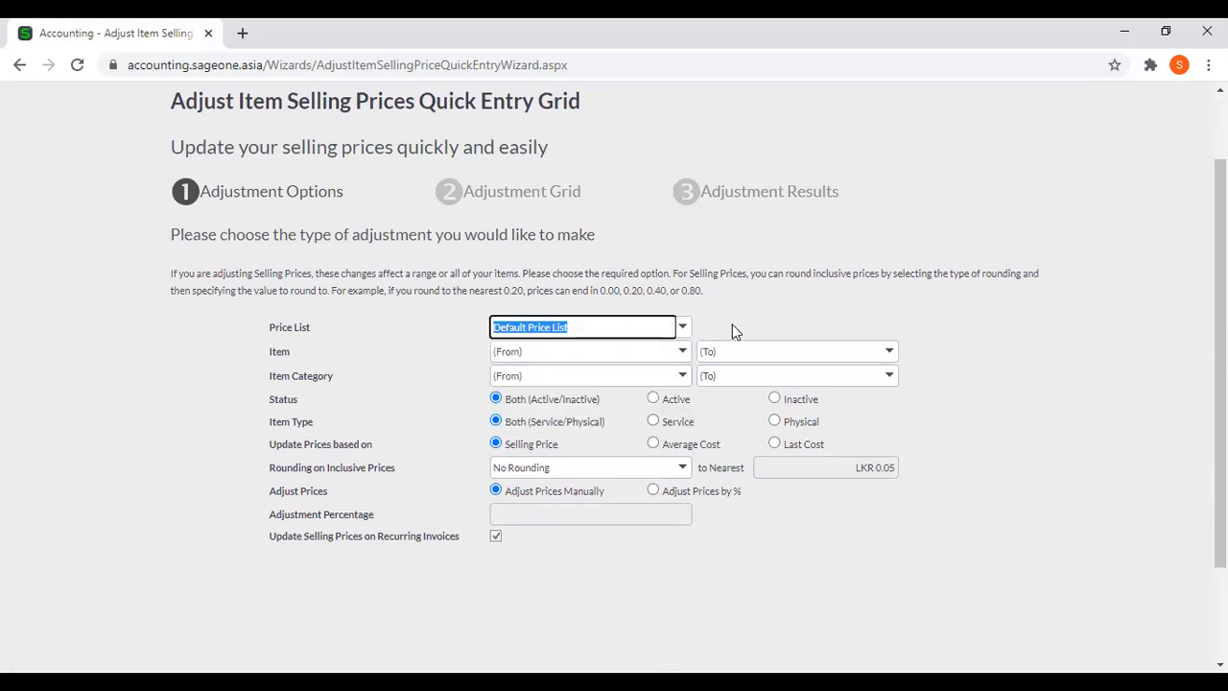
Examine the Item and Item Category range choices available for filtering the Quick Entry Grid adjustment.
scroll(615, 417, "down", 1)
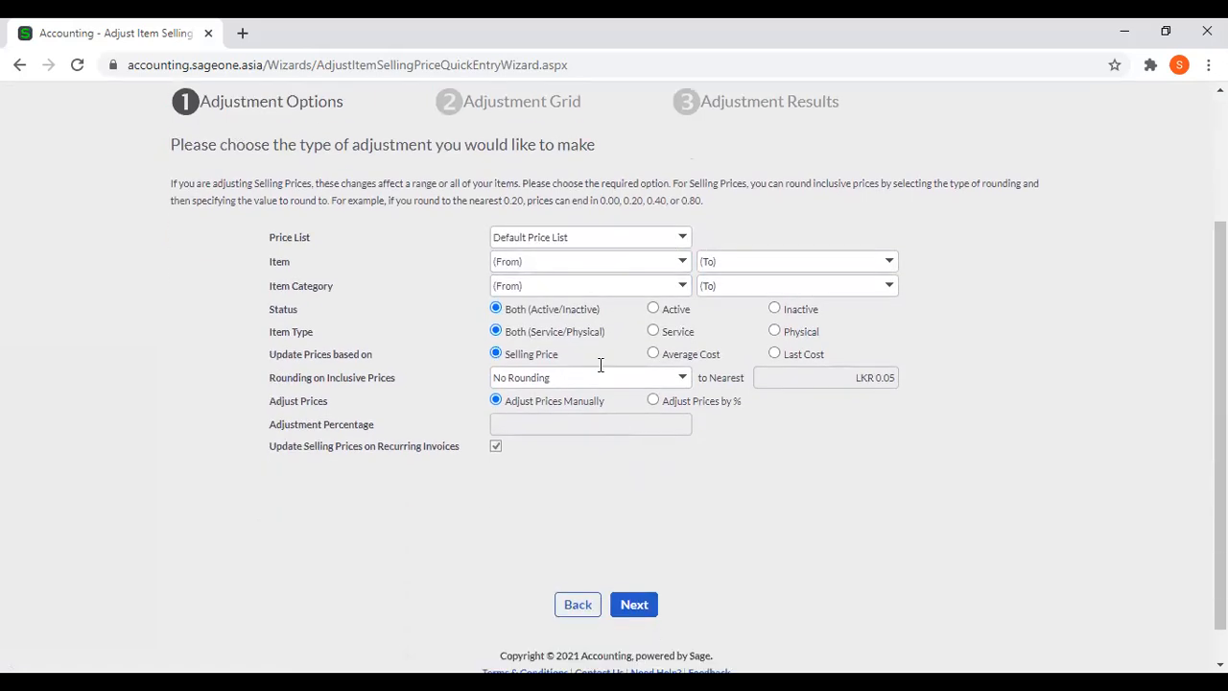
left_click(683, 267)
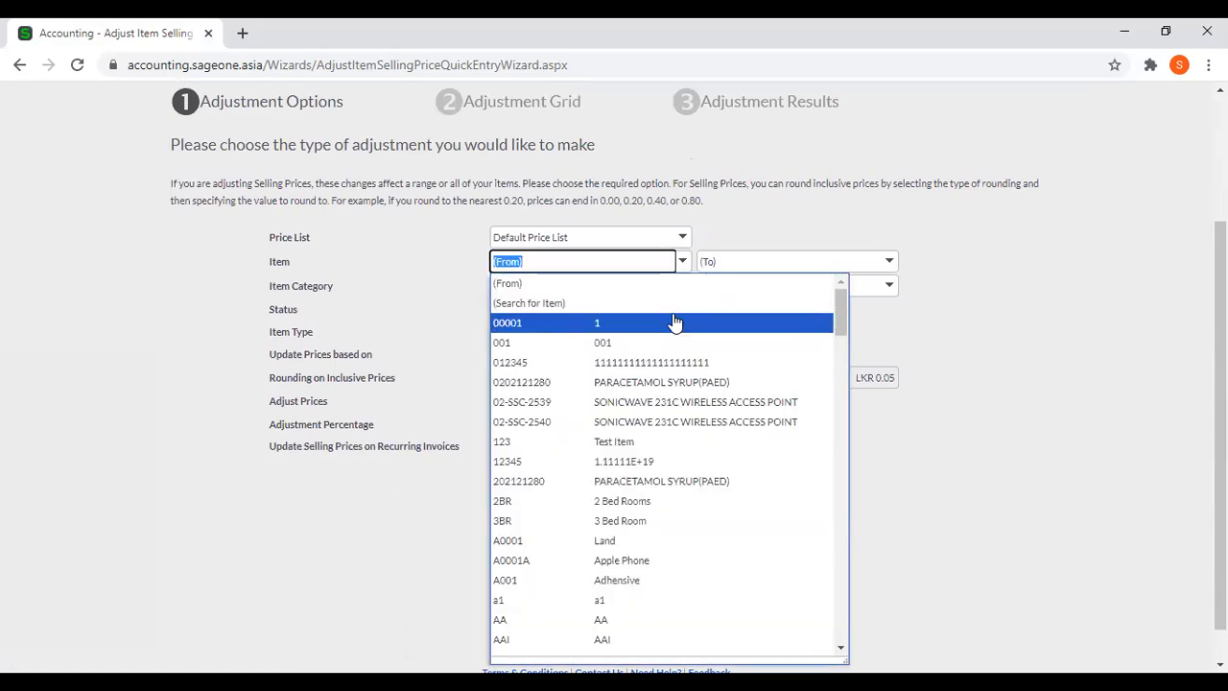
left_click(740, 232)
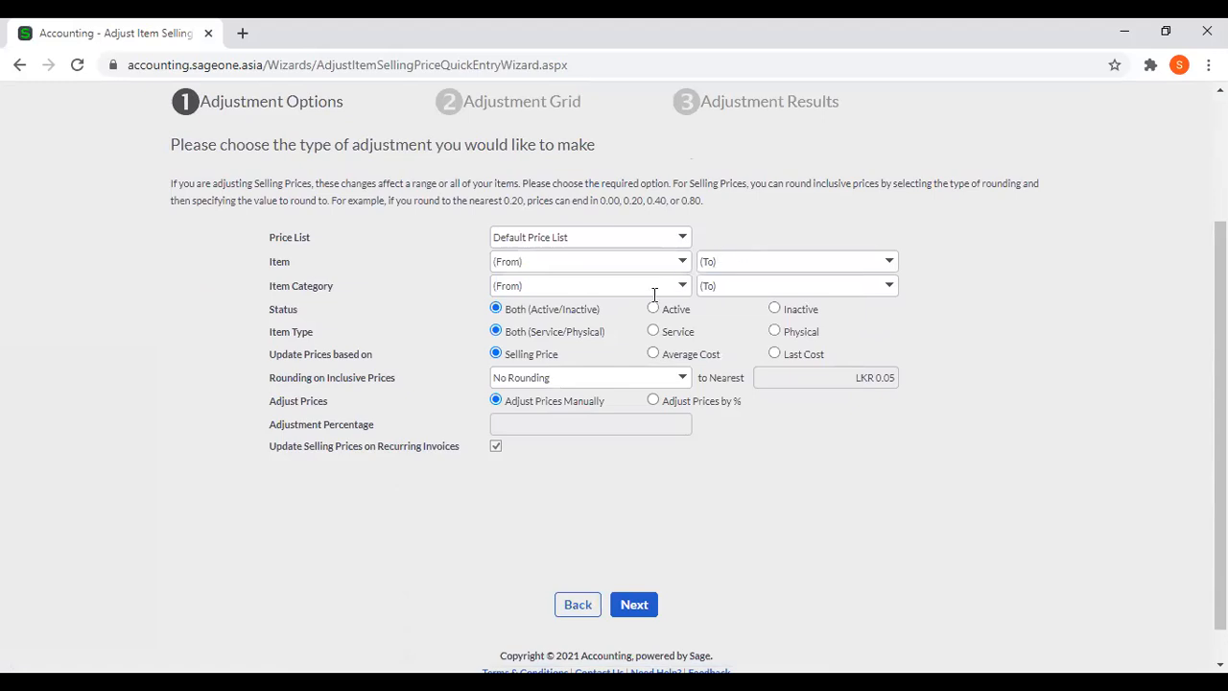
left_click(683, 284)
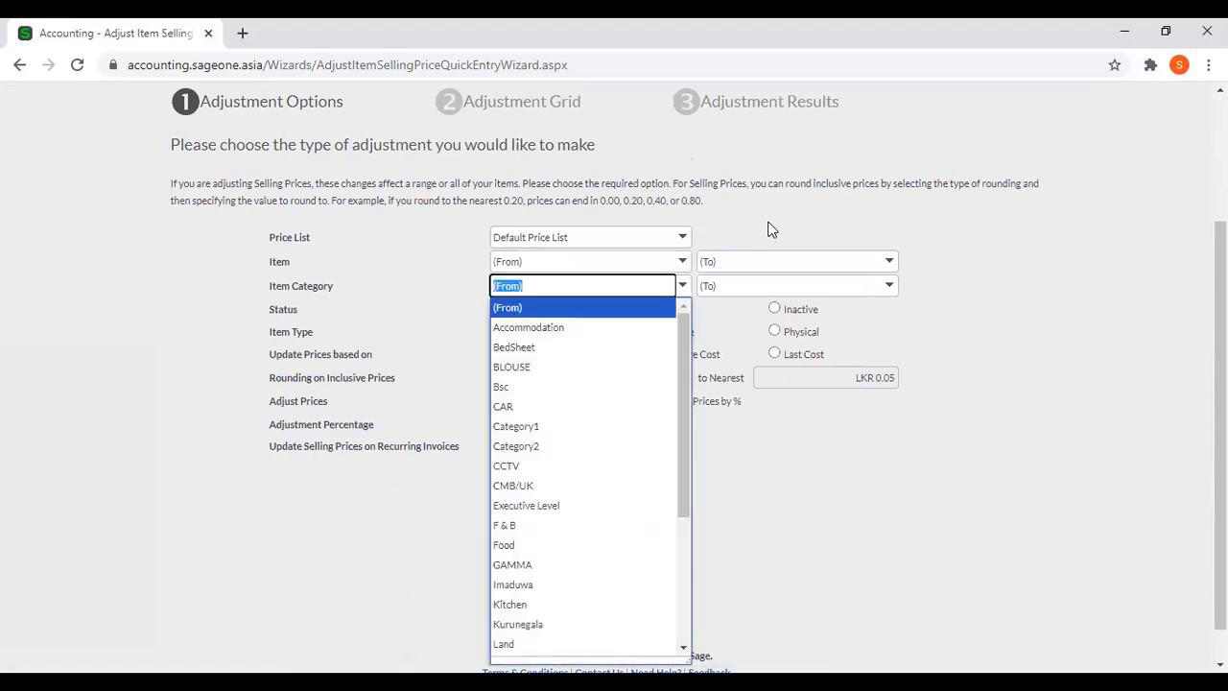
left_click(768, 229)
left_click(680, 288)
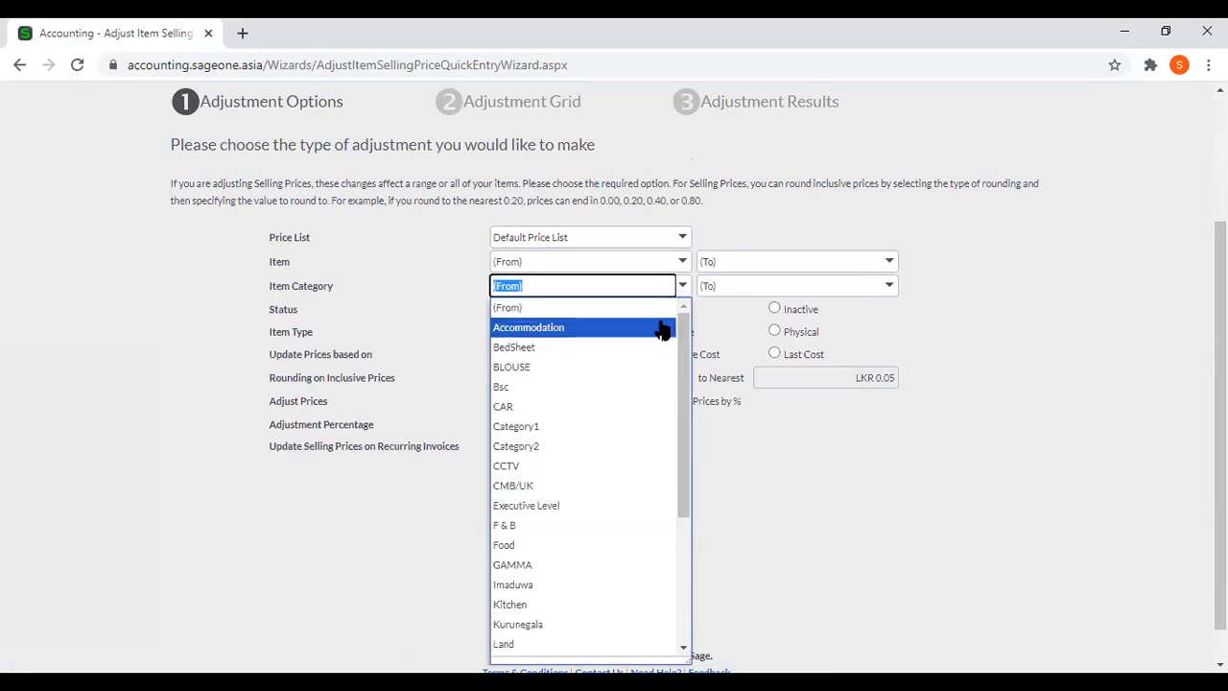
left_click(732, 227)
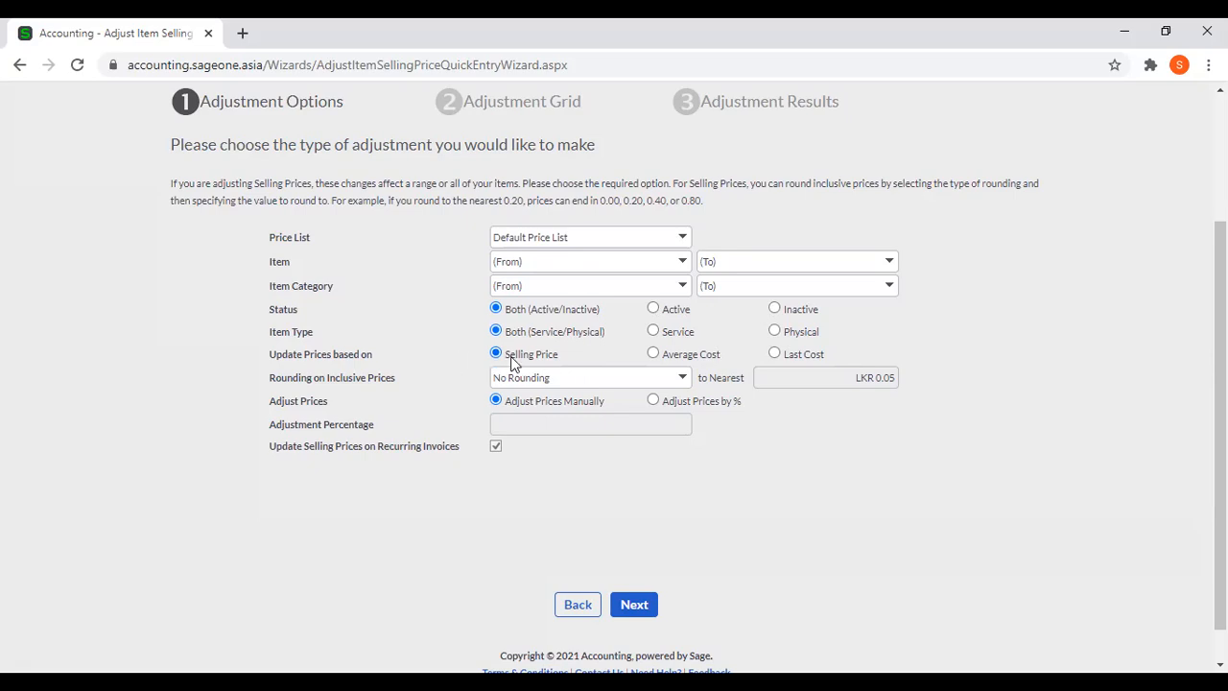
Try Average Cost and Last Cost as the price basis, return to Selling Price, and keep No Rounding for inclusive prices.
left_click(656, 354)
left_click(775, 353)
left_click(496, 354)
left_click(683, 379)
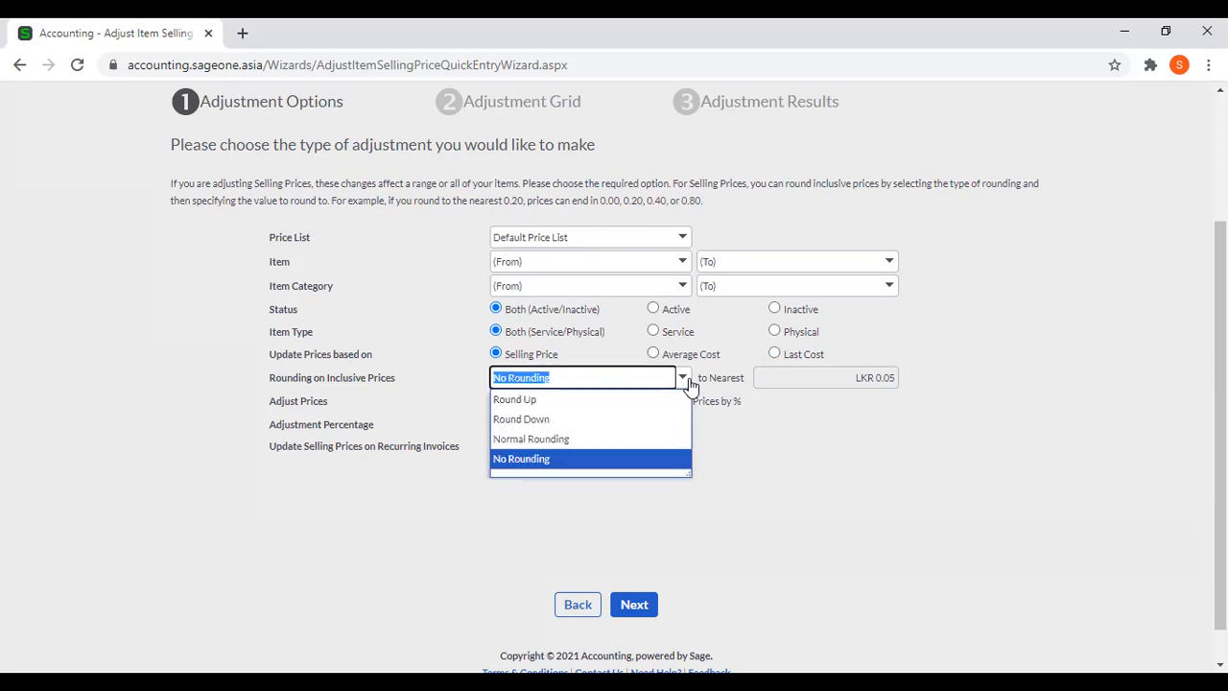
left_click(624, 459)
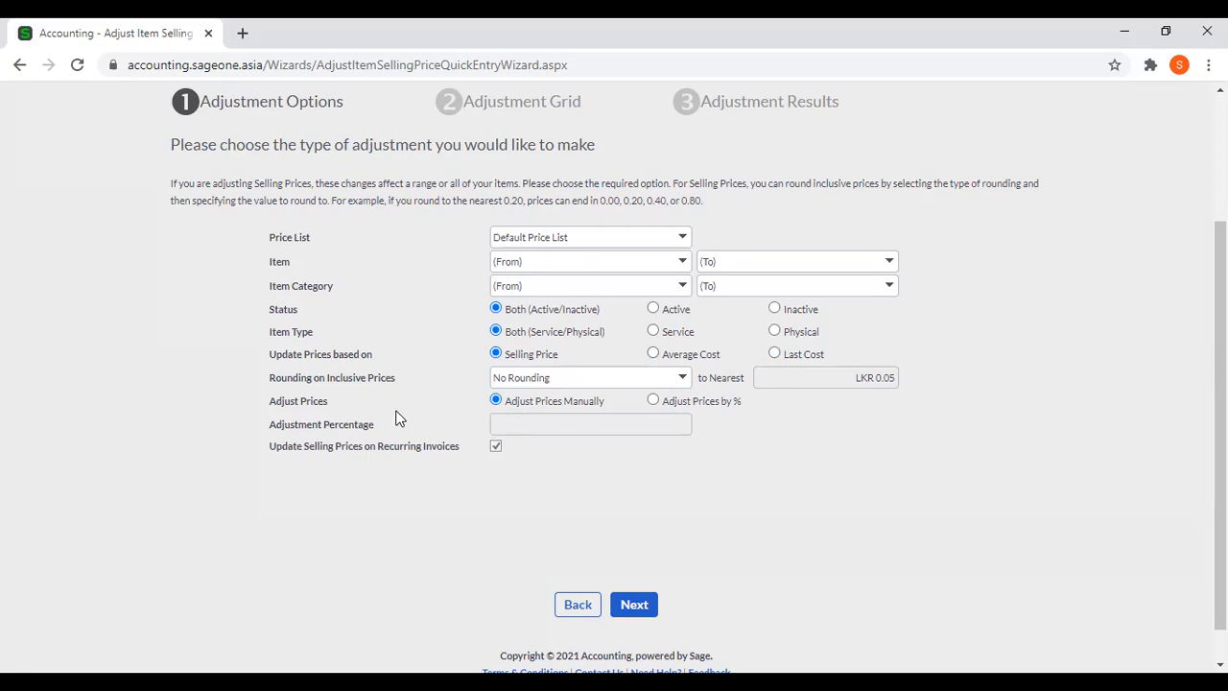
Try adjusting prices by percentage with an adjustment percentage of 20%.
left_click(653, 401)
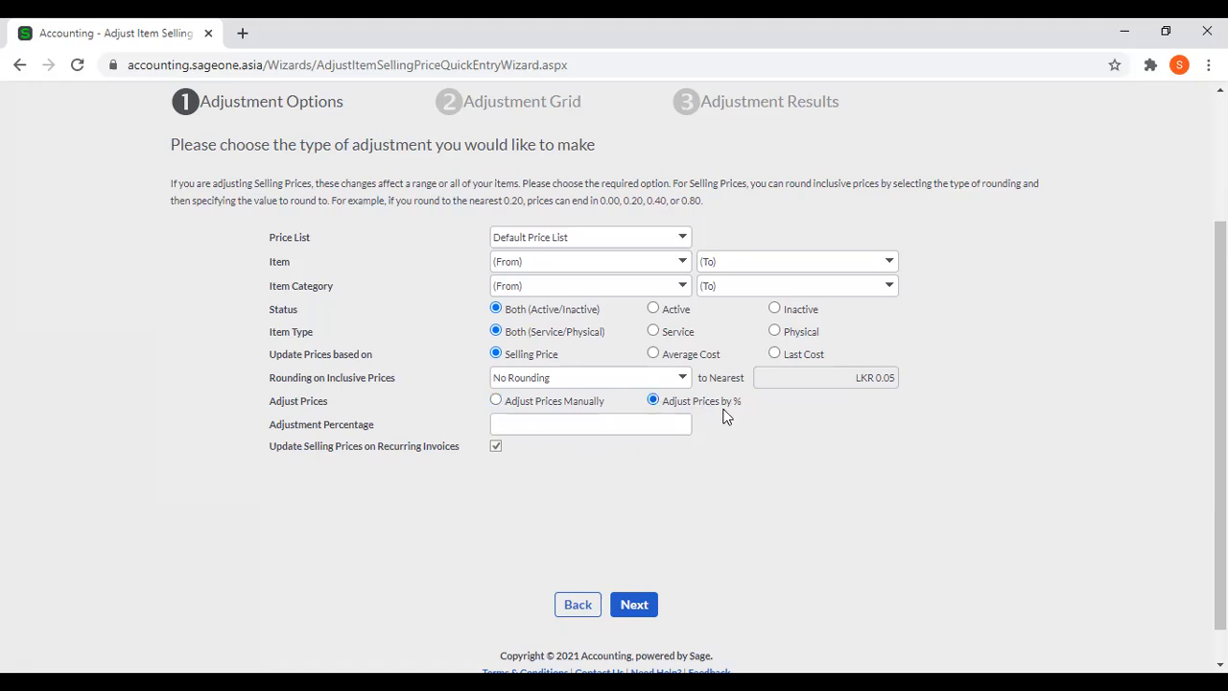
left_click(636, 424)
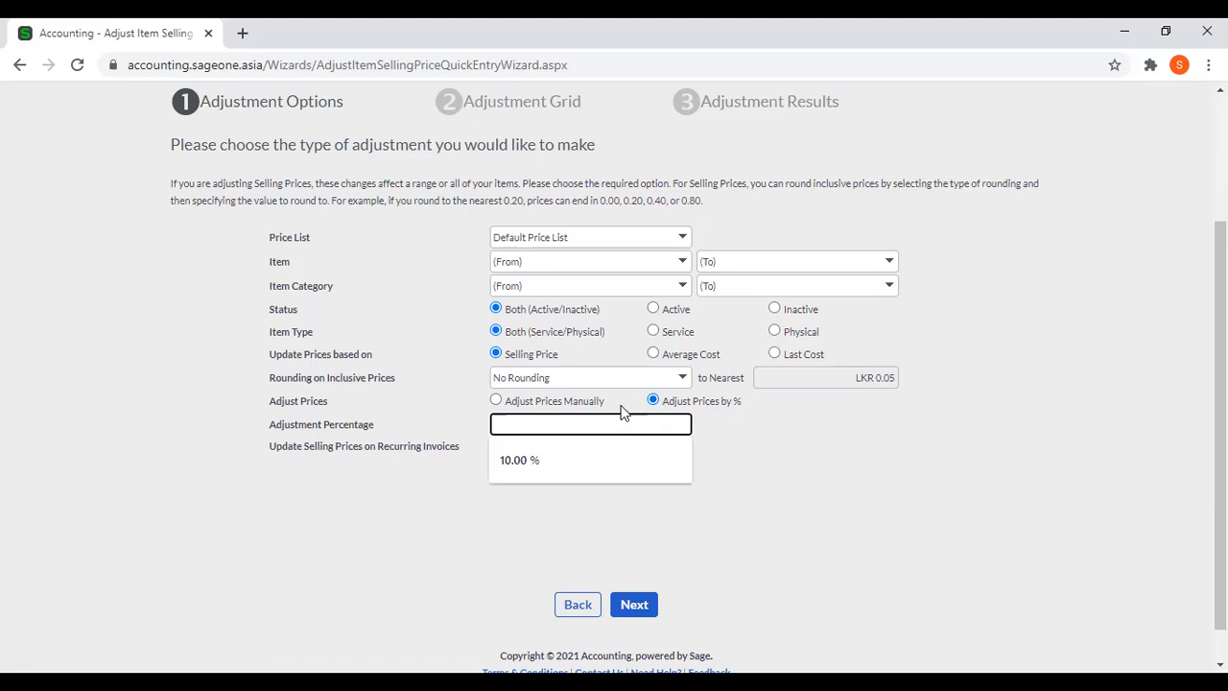
type("20")
left_click(677, 480)
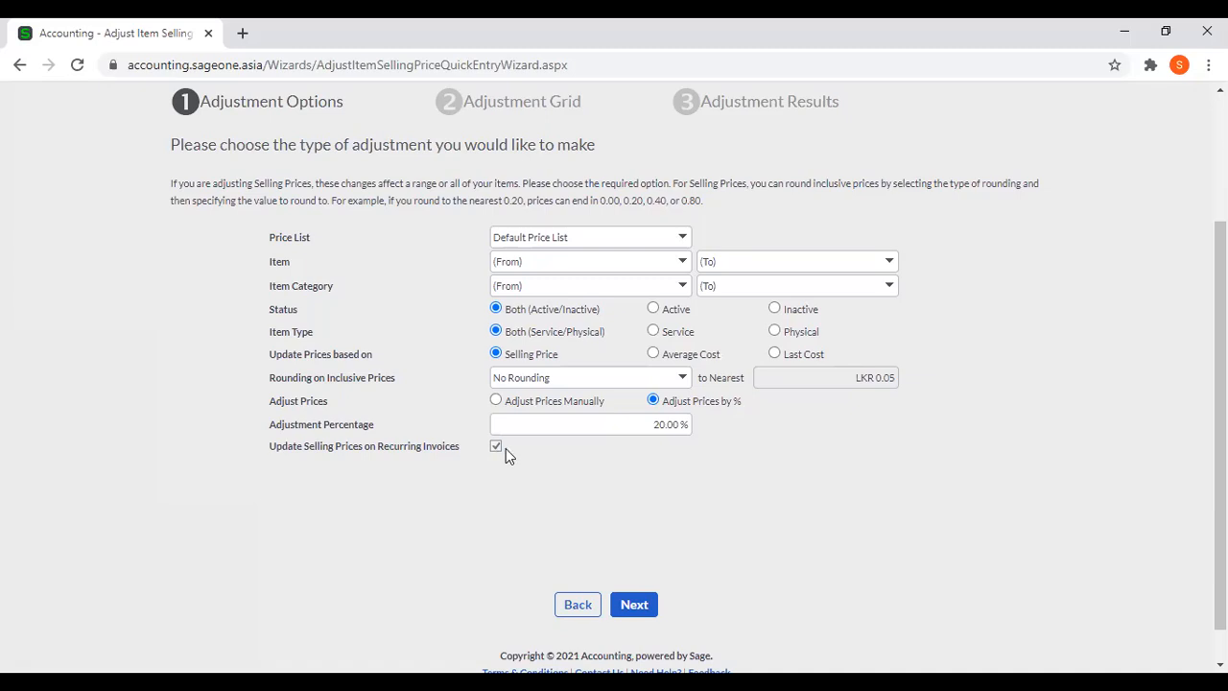
Set the adjustment to Adjust Prices Manually and load the adjustment grid for the Default Price List.
left_click(496, 400)
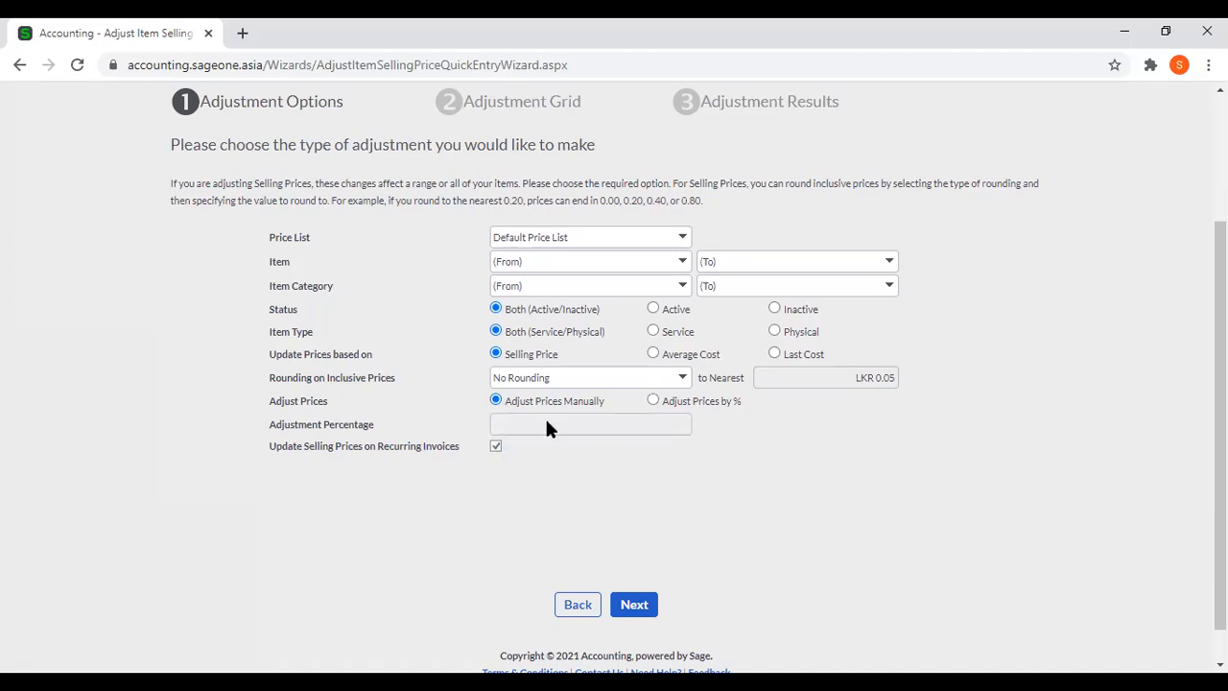
left_click(639, 603)
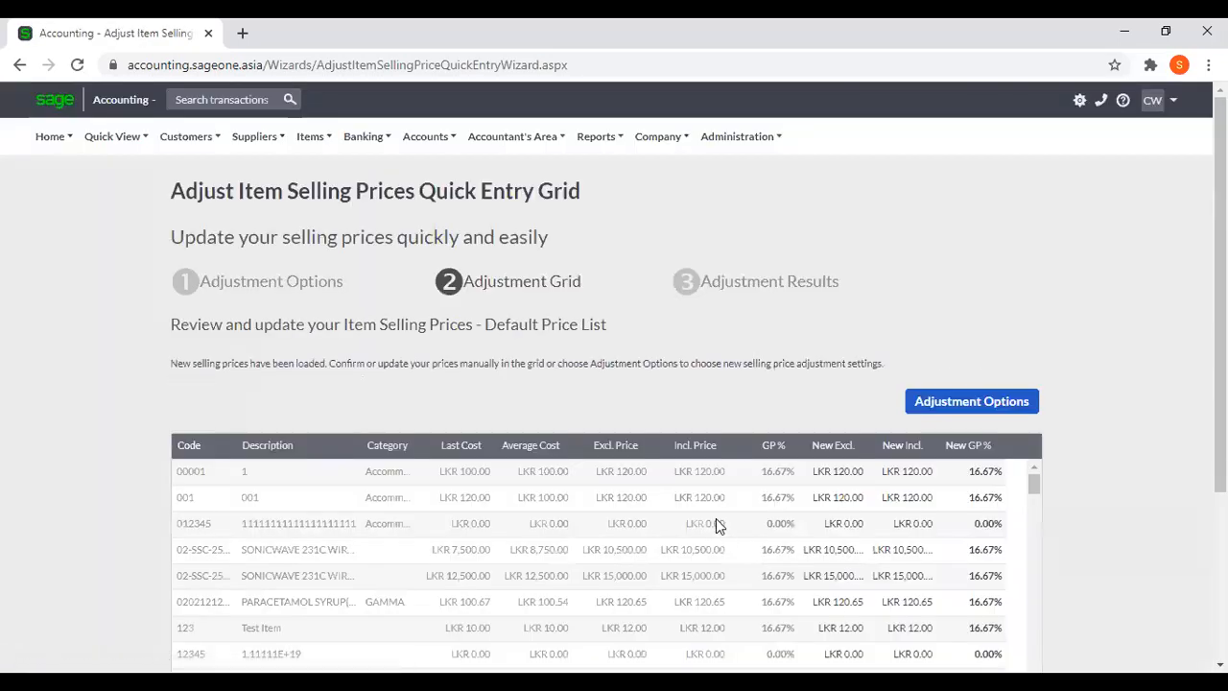
scroll(730, 480, "down", 2)
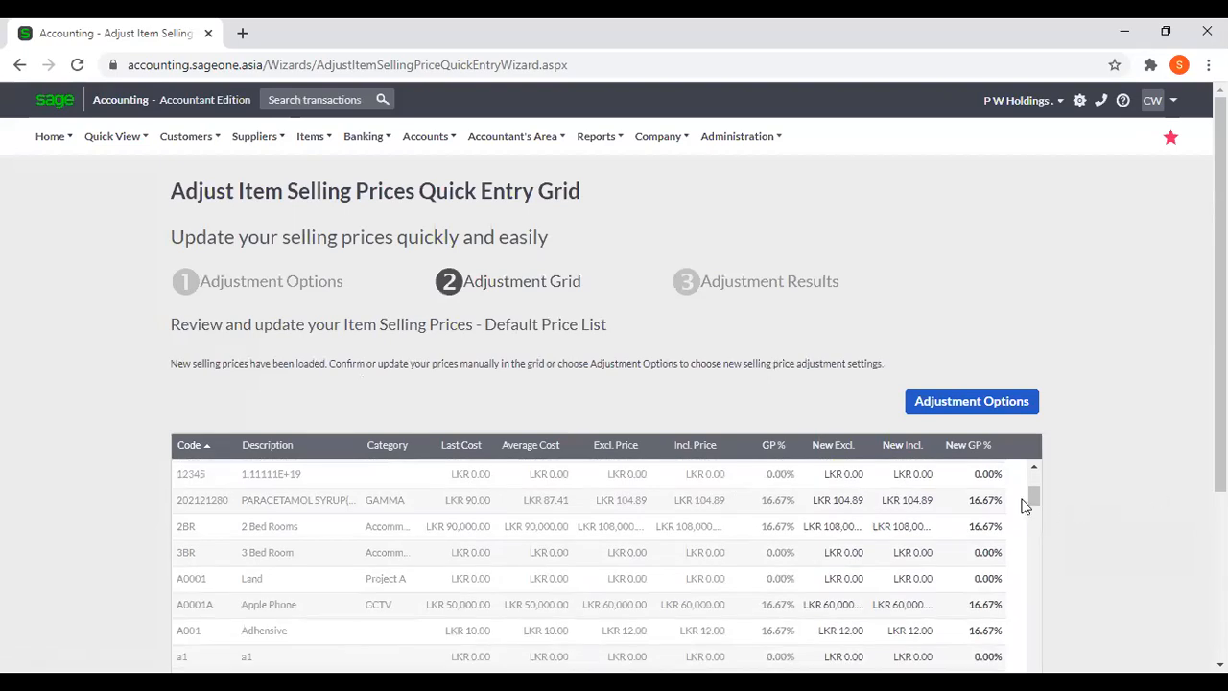
scroll(1025, 499, "up", 2)
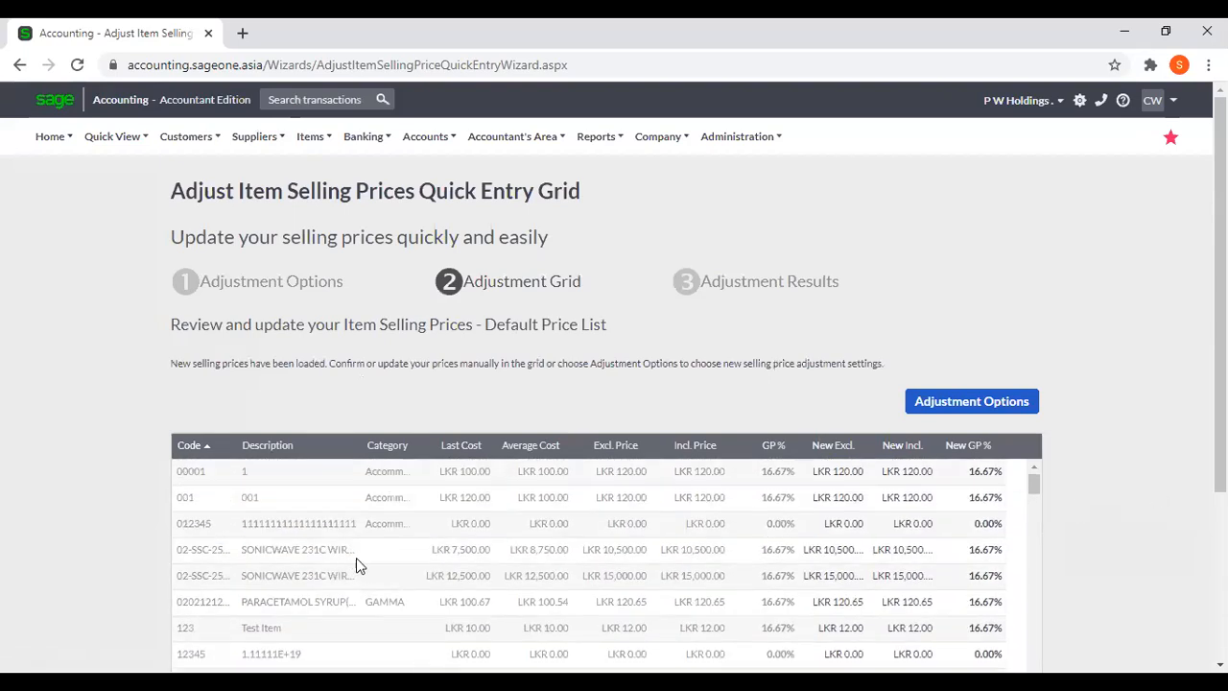
Set the new exclusive selling price of item 00001 to LKR 150 and of item 001 to LKR 125.
left_click(848, 471)
type("150")
left_click(915, 306)
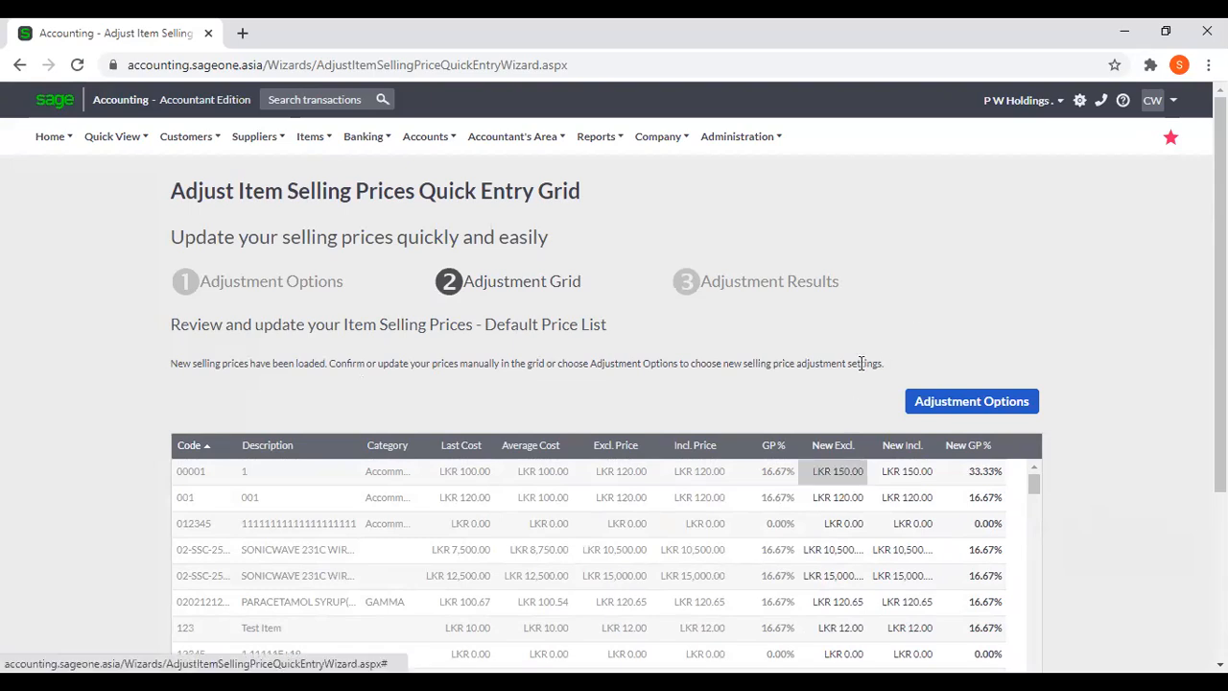
scroll(827, 414, "down", 1)
left_click(826, 411)
type("125")
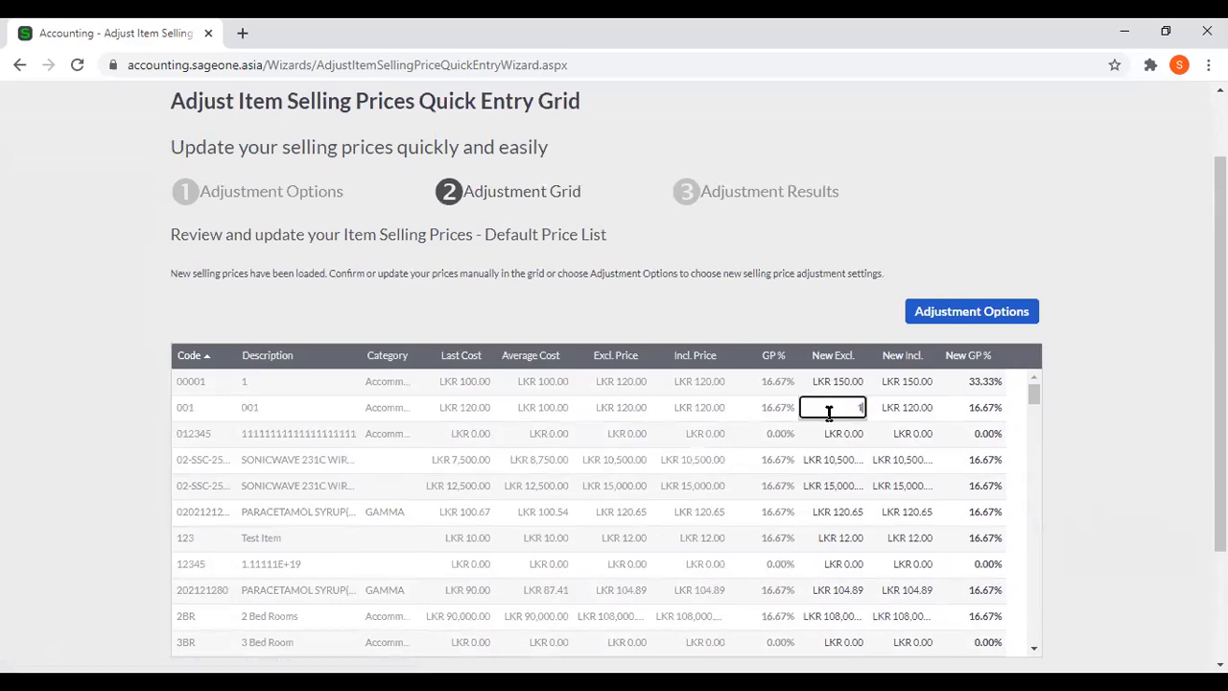
left_click(945, 193)
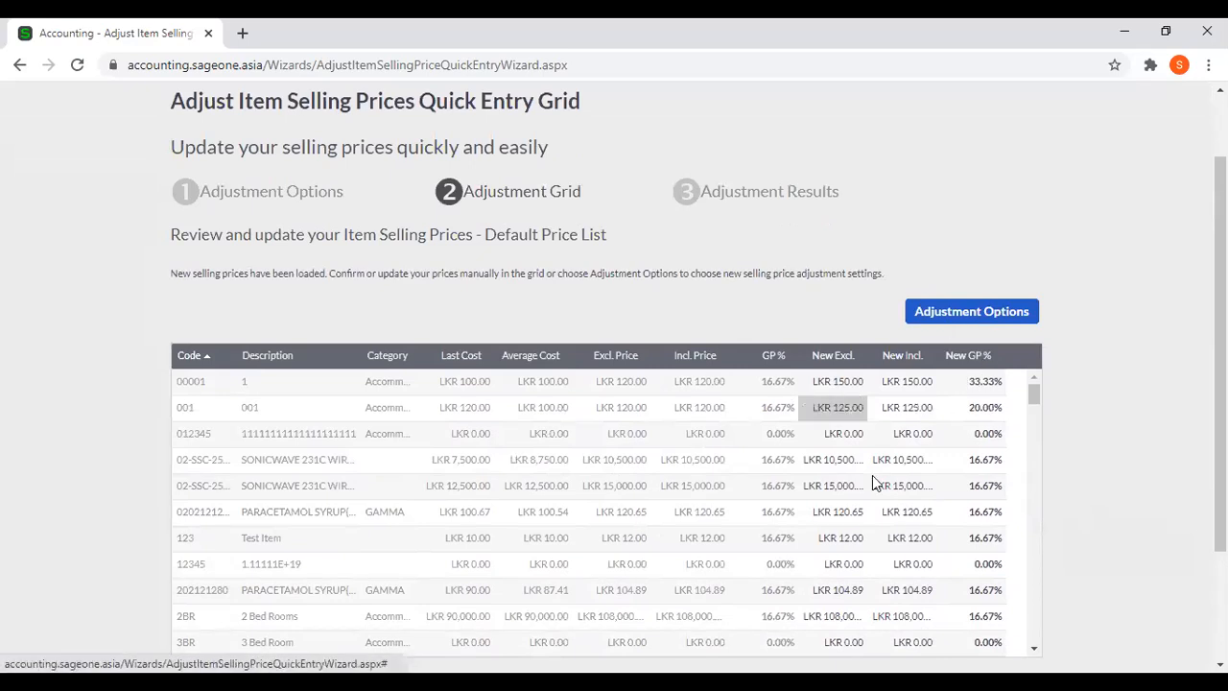
Apply the manual price changes from the adjustment grid and finish the Quick Entry Grid adjustment.
scroll(872, 475, "down", 5)
scroll(614, 576, "down", 2)
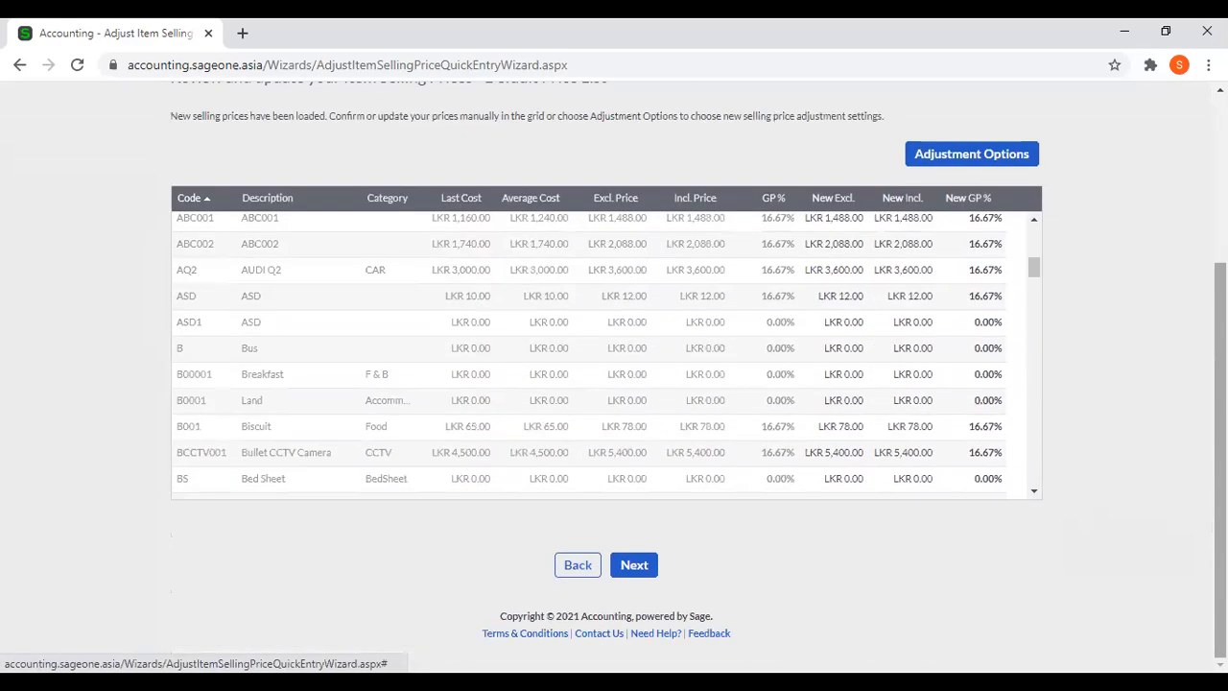
left_click(635, 565)
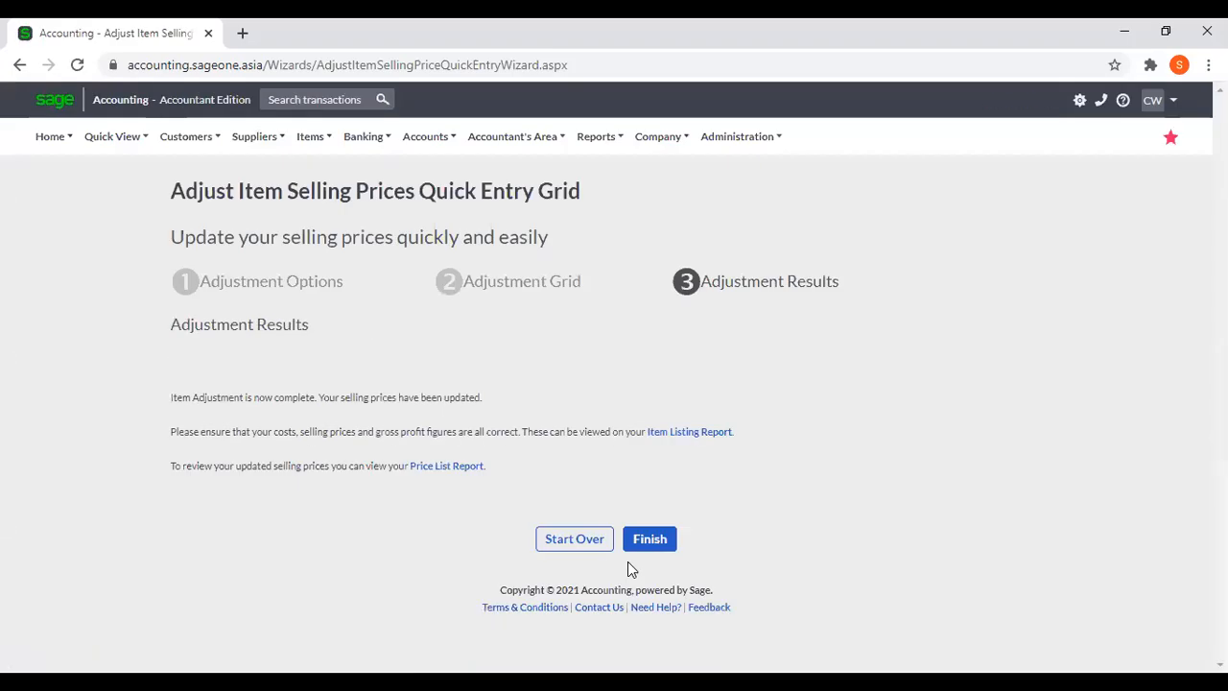
left_click(632, 545)
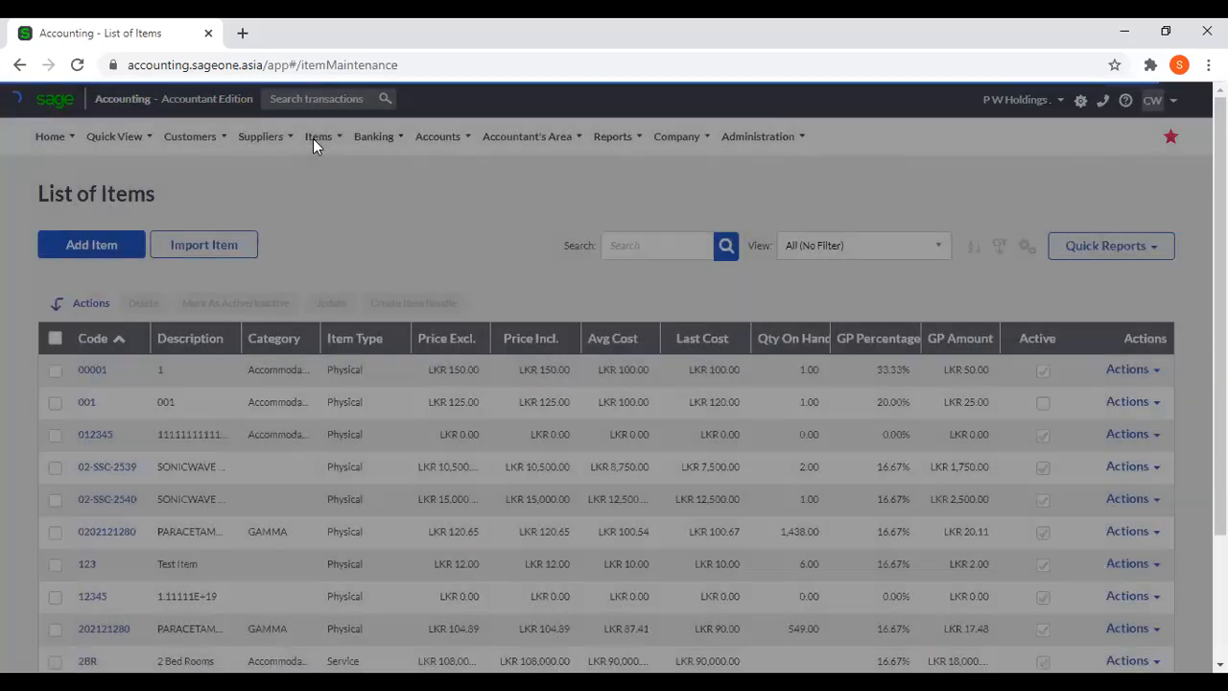
Start another item selling price adjustment using the Quick Entry Grid.
left_click(315, 140)
mouse_move(333, 229)
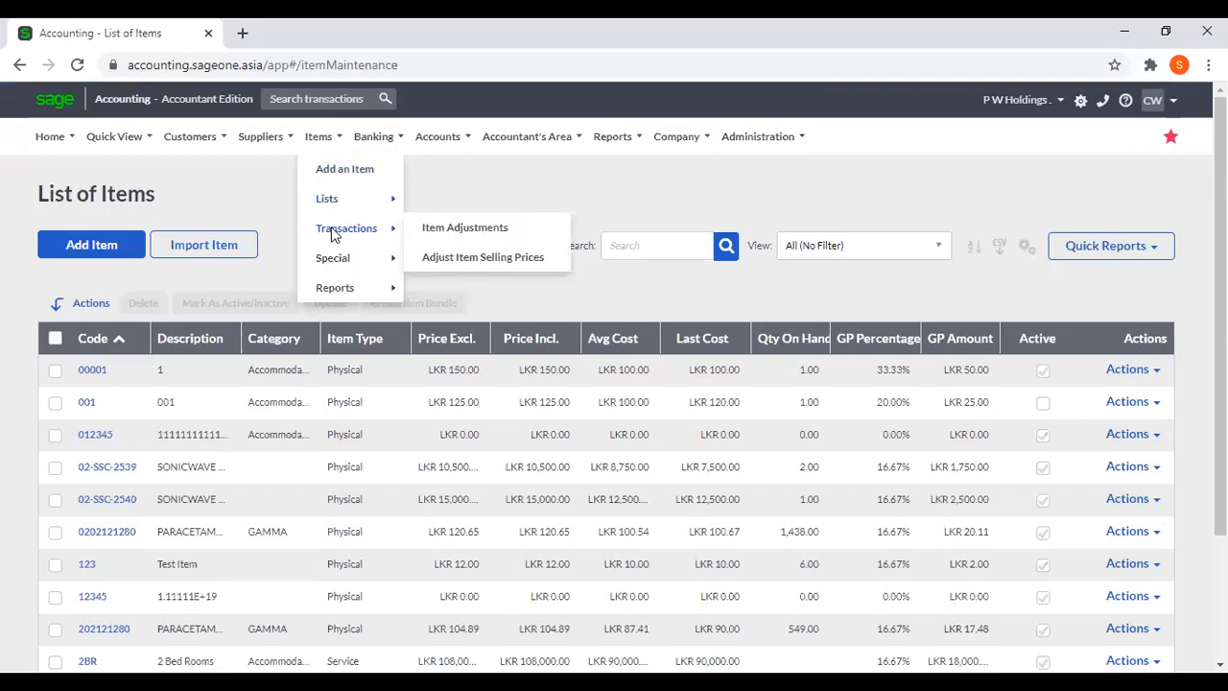
left_click(473, 257)
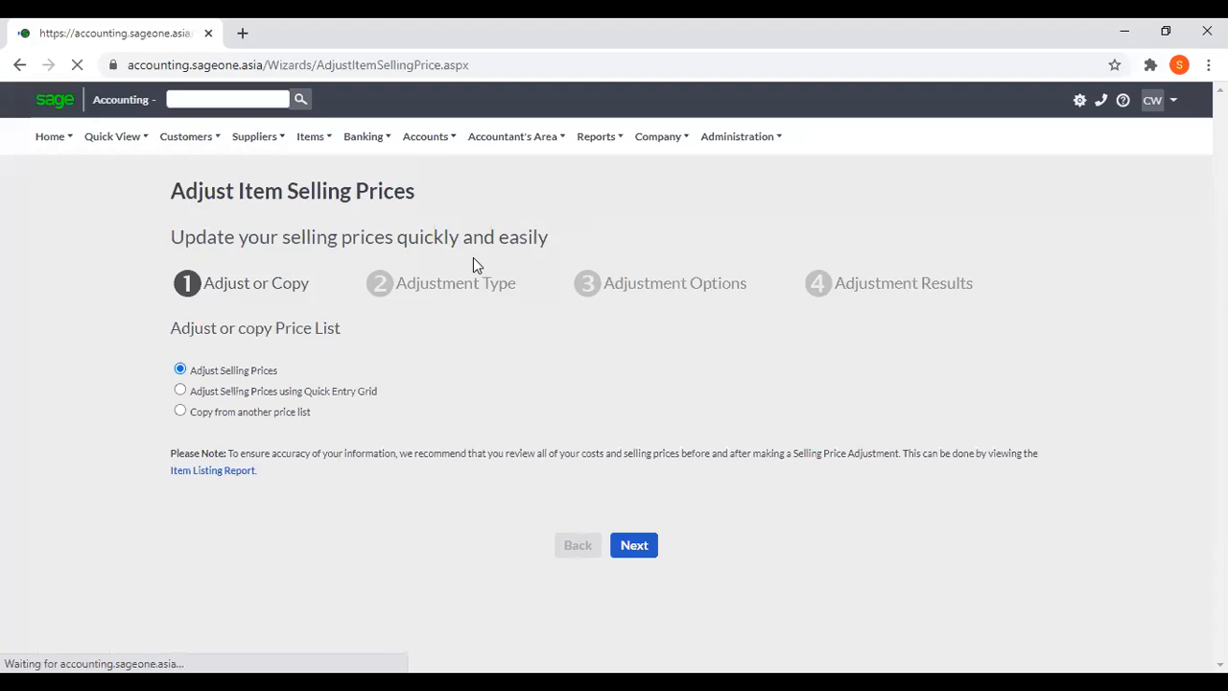
left_click(180, 390)
left_click(633, 547)
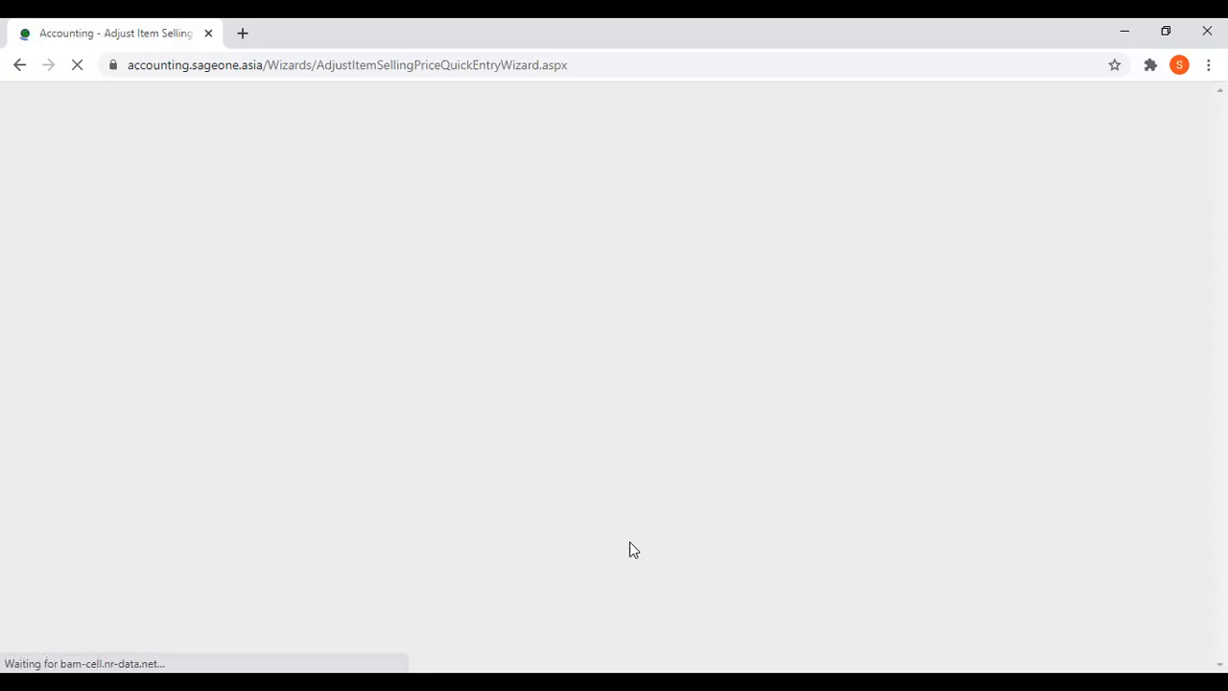
Load the adjustment grid with Default Price List prices adjusted by 40% and review the new selling prices.
scroll(640, 508, "down", 1)
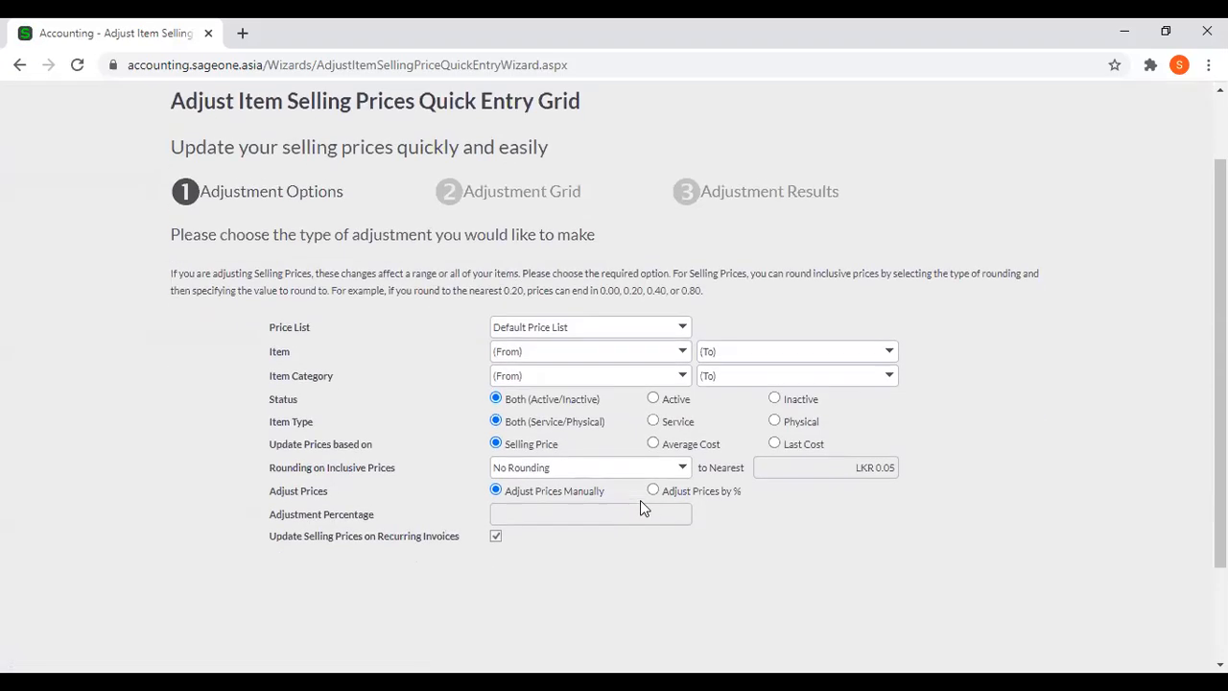
left_click(652, 491)
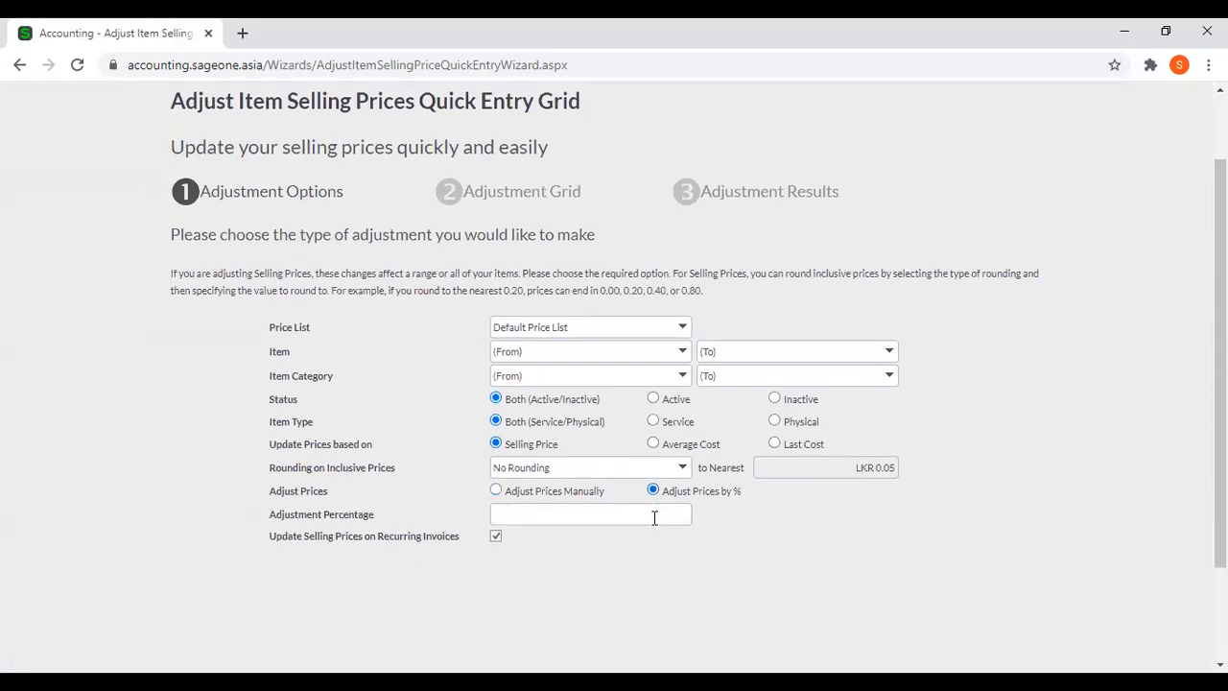
left_click(656, 515)
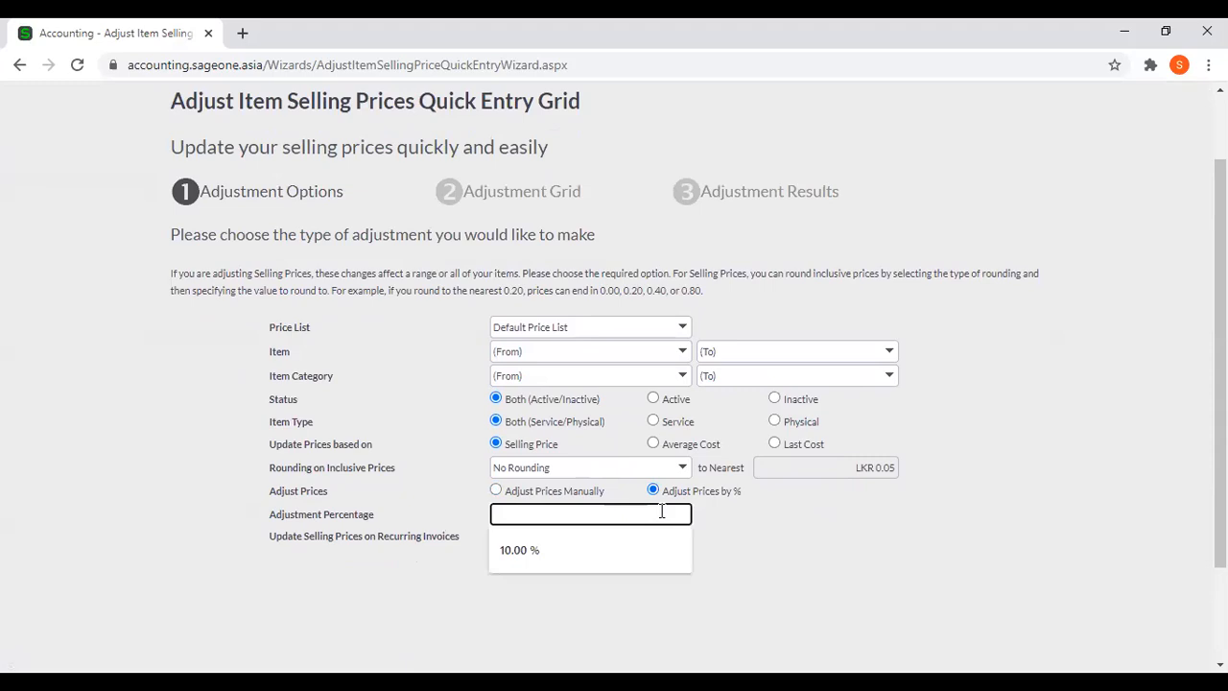
type("40")
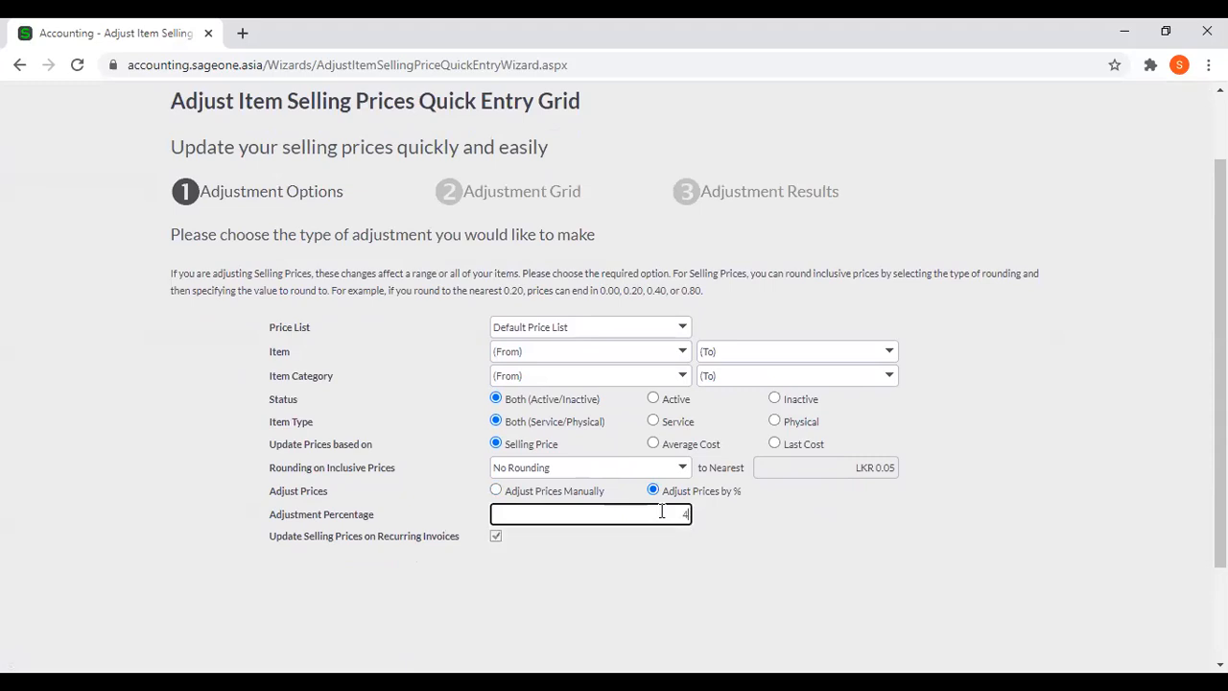
left_click(672, 566)
scroll(673, 566, "down", 3)
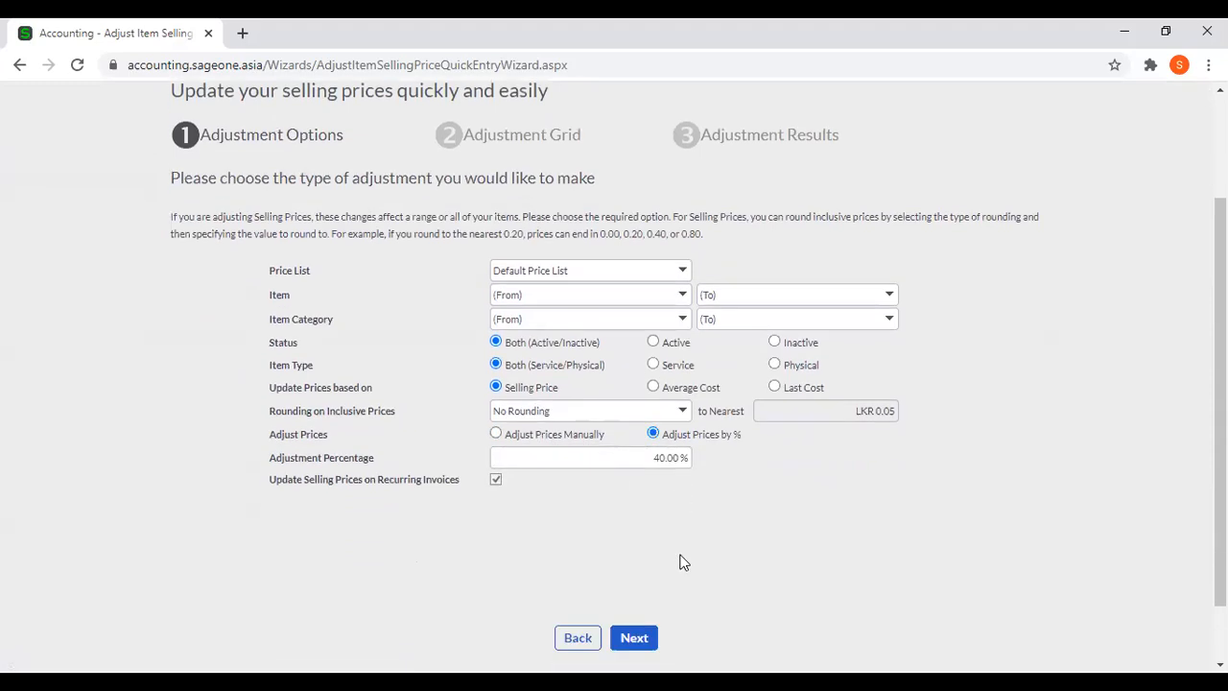
left_click(635, 565)
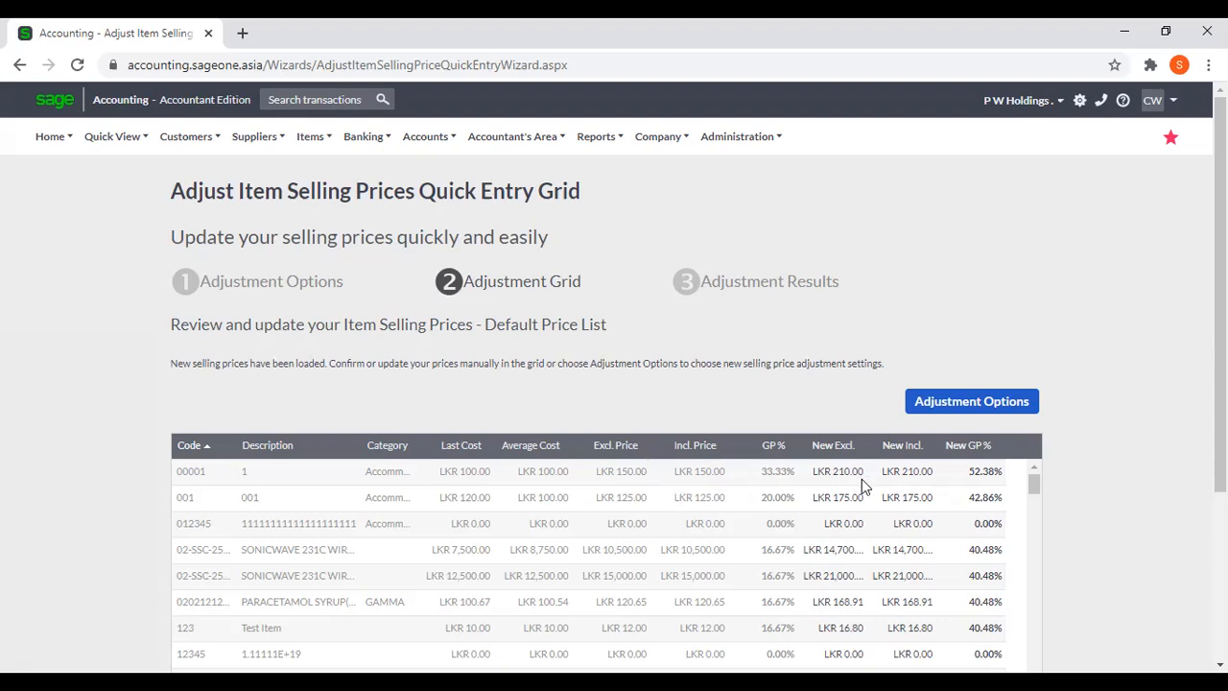
scroll(849, 537, "down", 4)
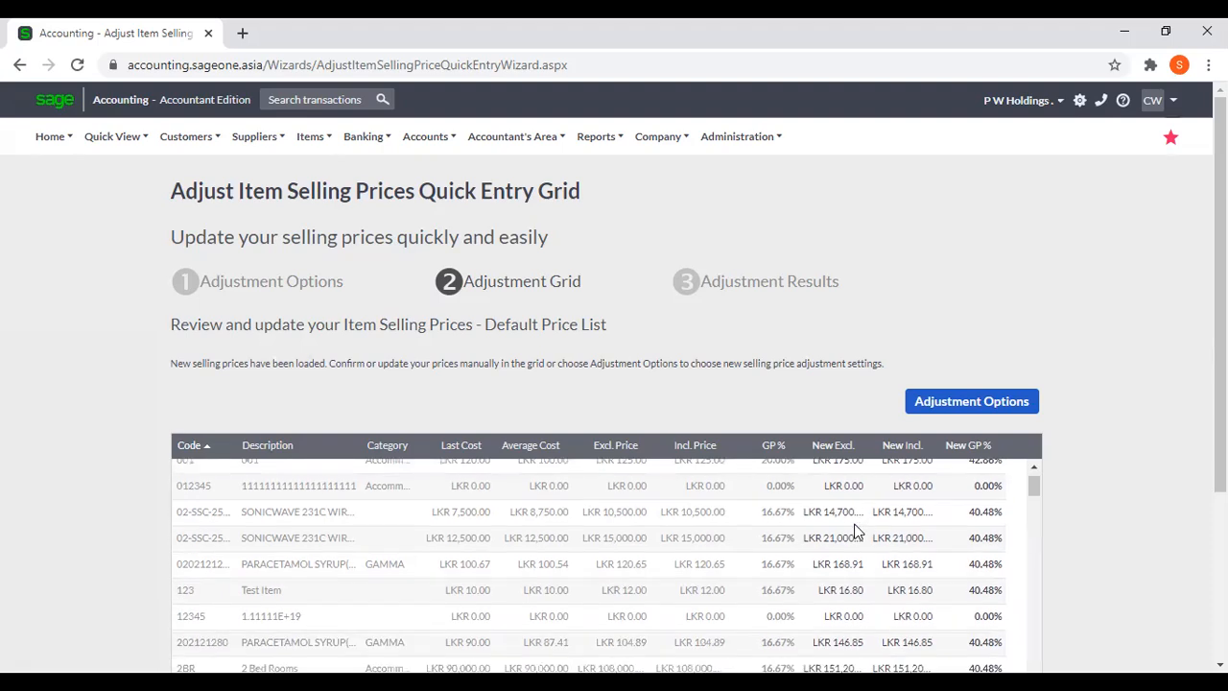
scroll(1151, 484, "down", 1)
scroll(1152, 484, "down", 2)
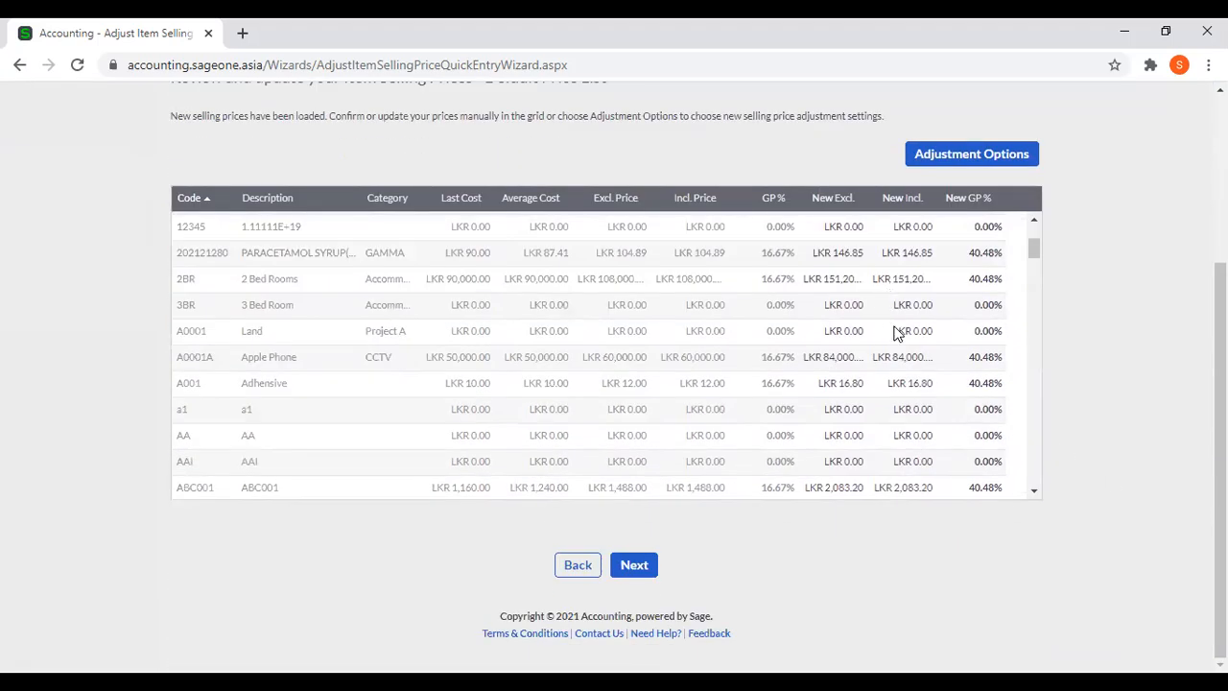
scroll(885, 326, "up", 4)
scroll(1180, 315, "up", 3)
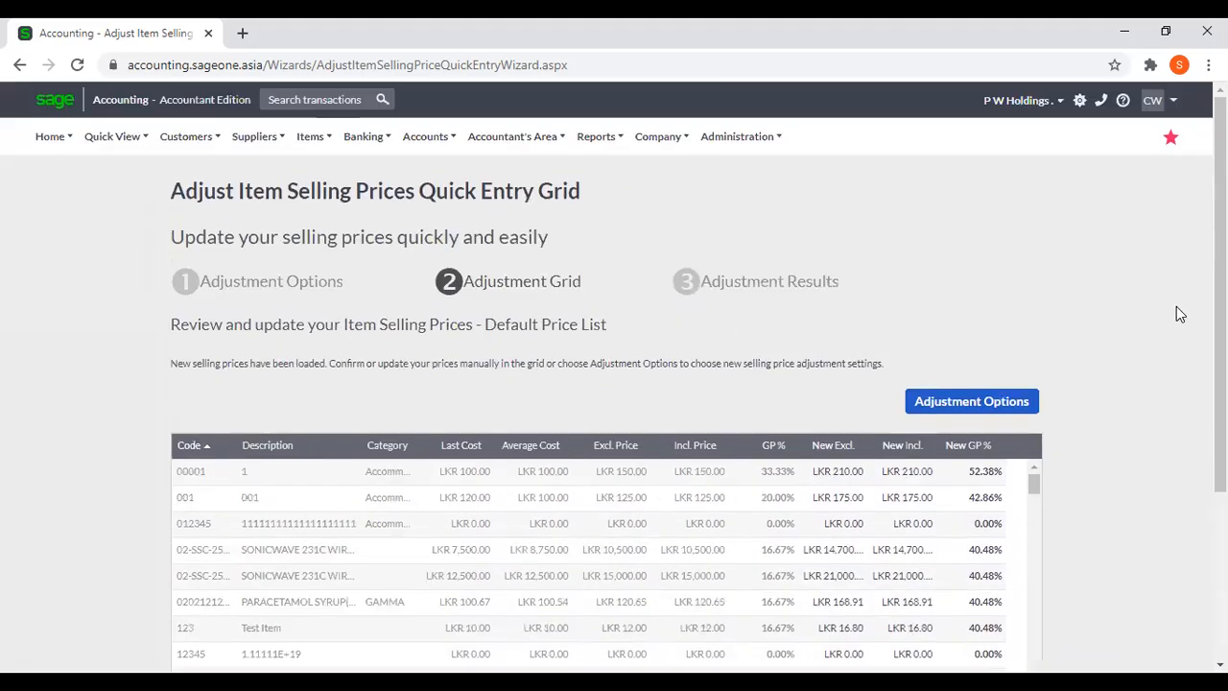
Leave the percentage adjustment unapplied and restart the Adjust Item Selling Prices wizard.
left_click(313, 135)
mouse_move(329, 230)
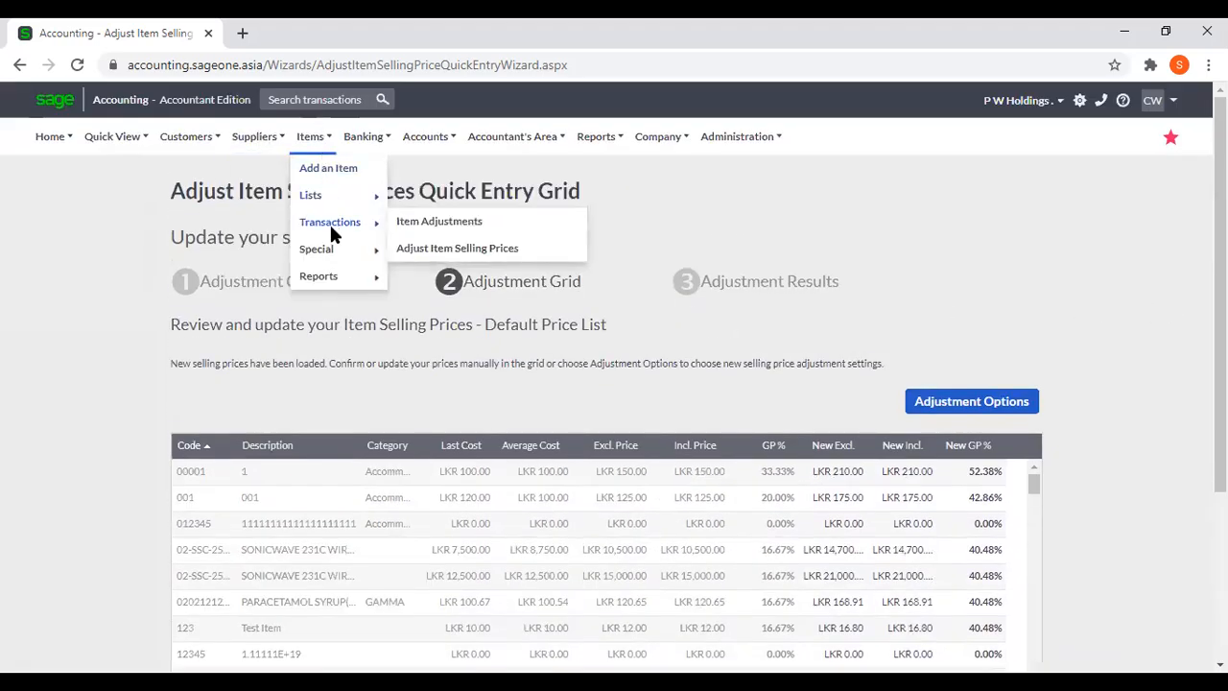
left_click(487, 249)
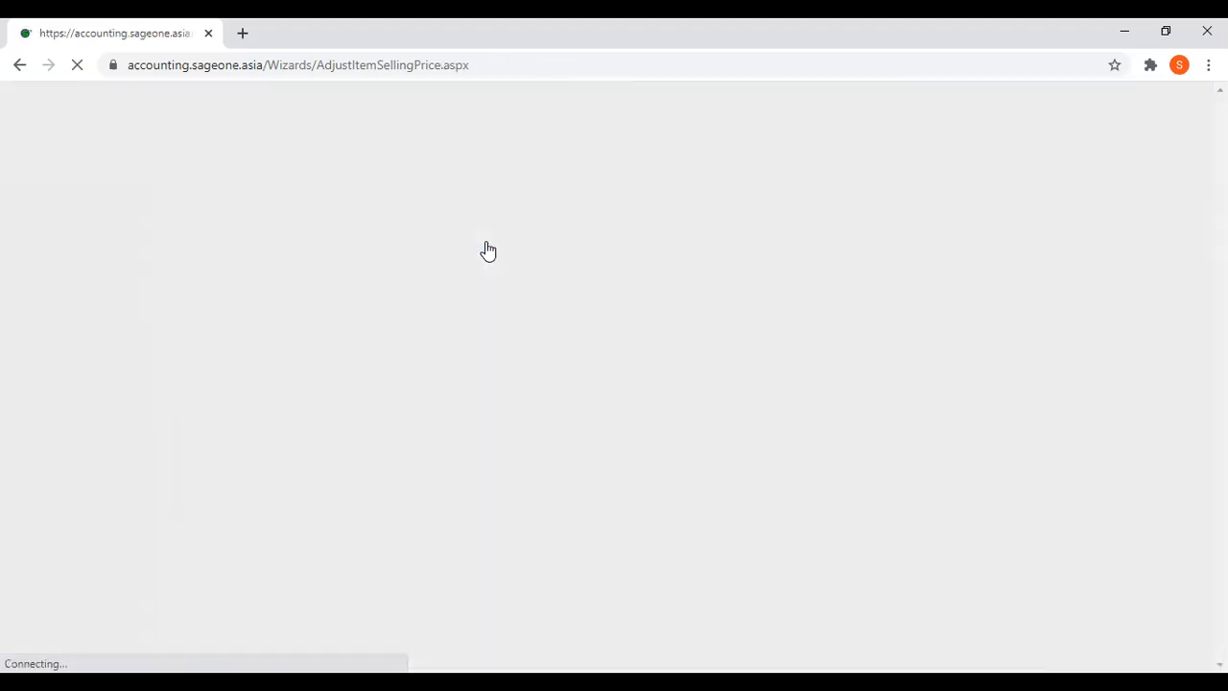
Choose to adjust selling prices using the Quick Entry Grid and base the price updates on Average Cost.
left_click(275, 394)
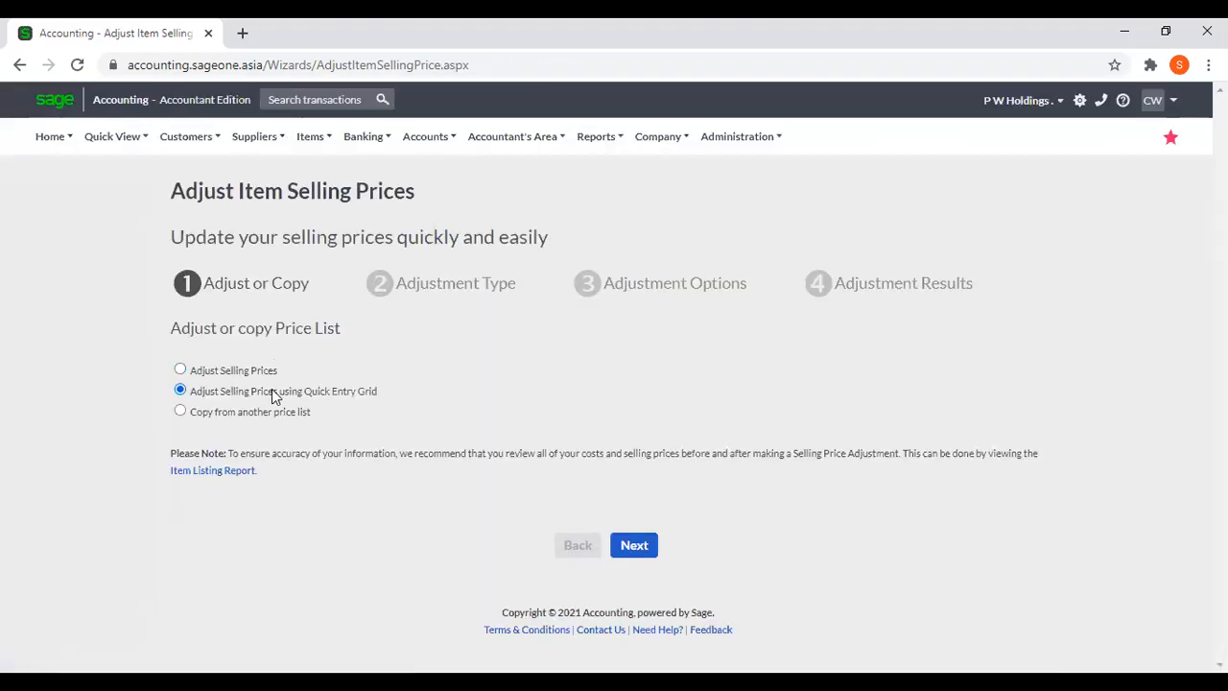
left_click(643, 546)
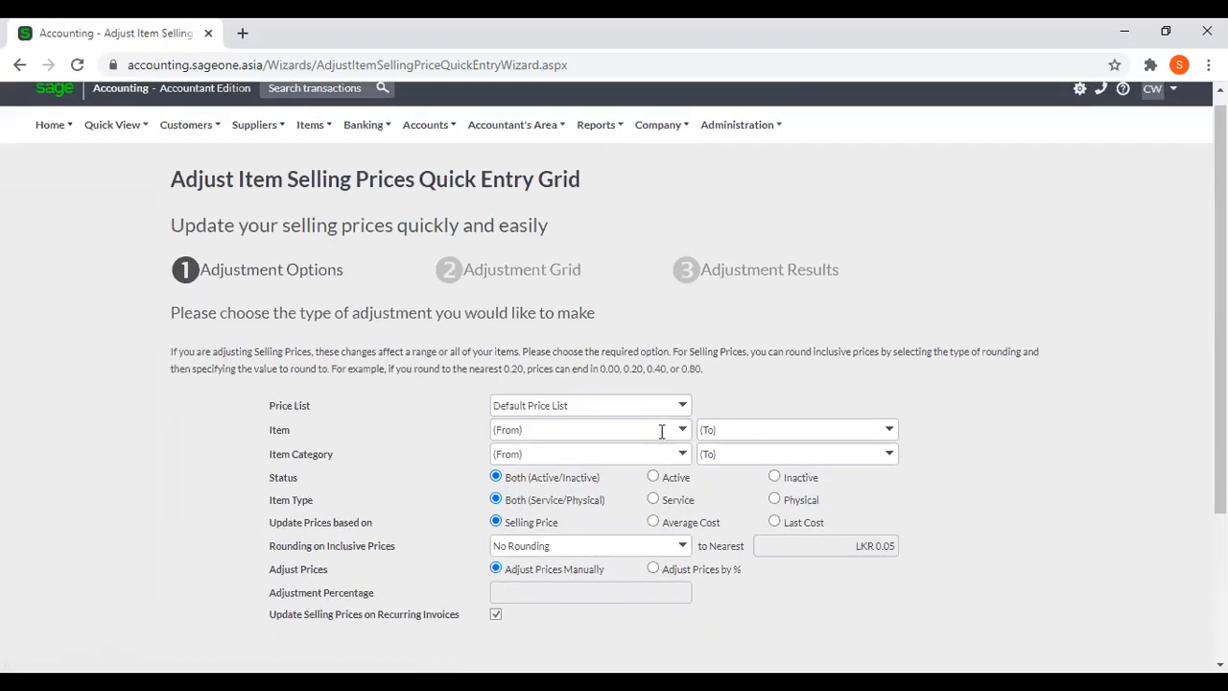
scroll(667, 428, "down", 2)
left_click(653, 354)
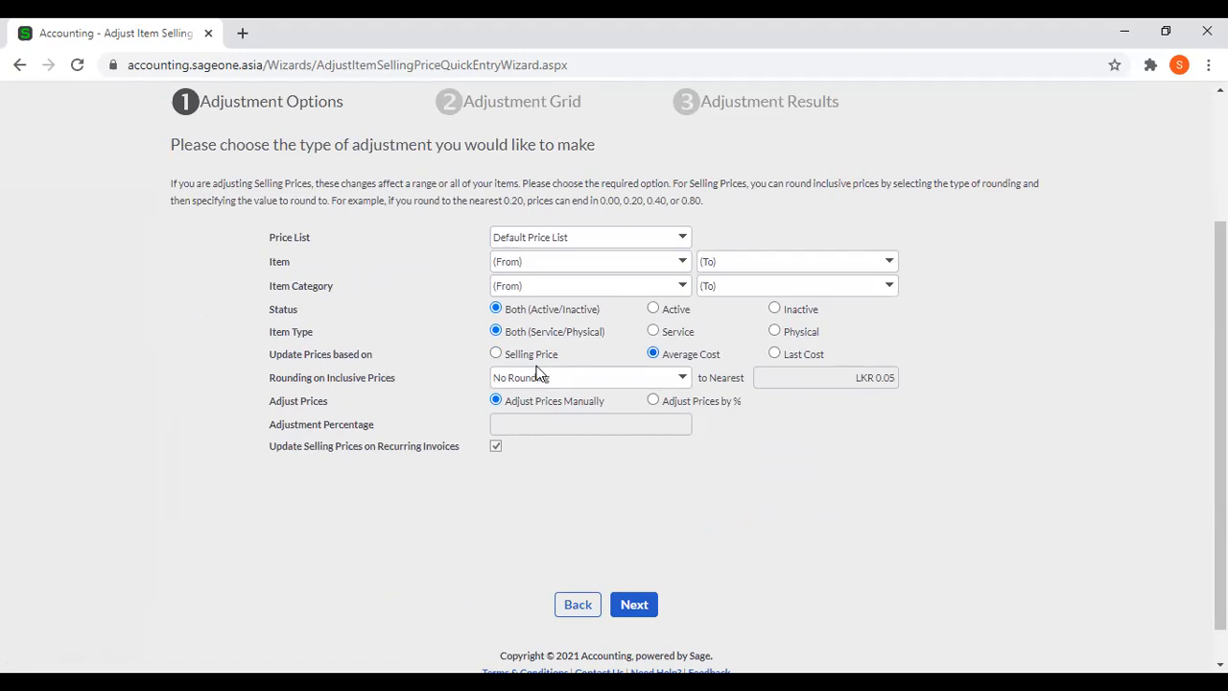
left_click(788, 349)
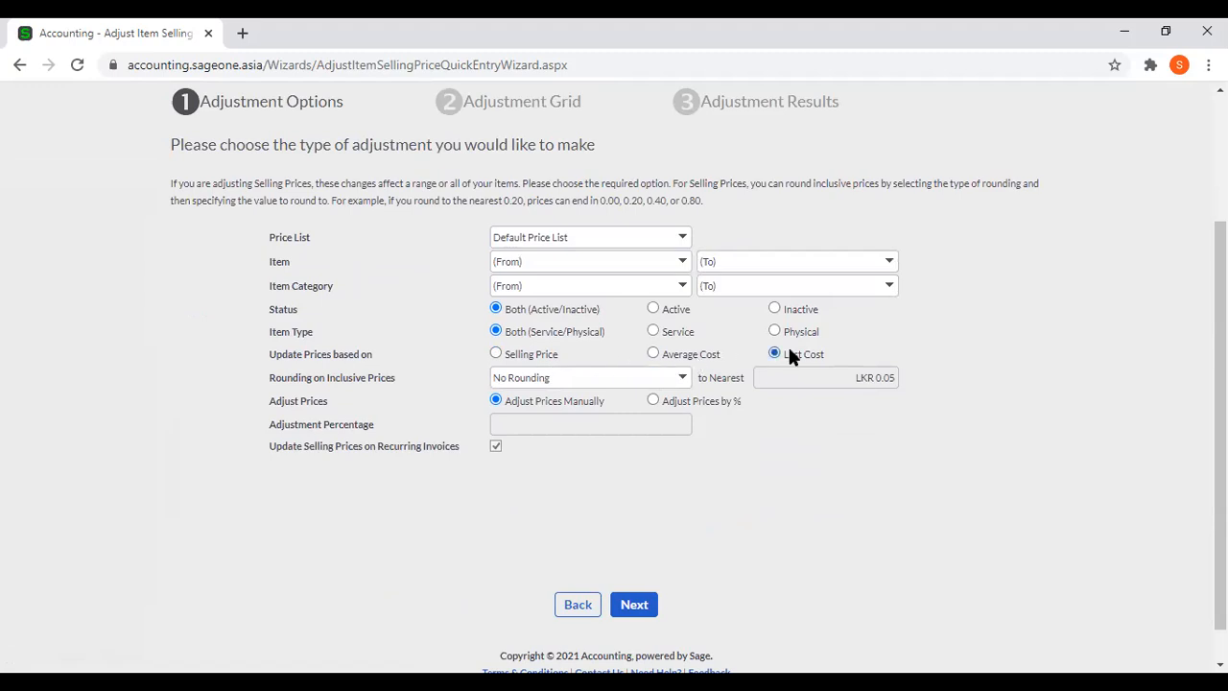
left_click(689, 356)
Set prices to adjust by a percentage of 10% and proceed to the adjustment grid.
left_click(654, 401)
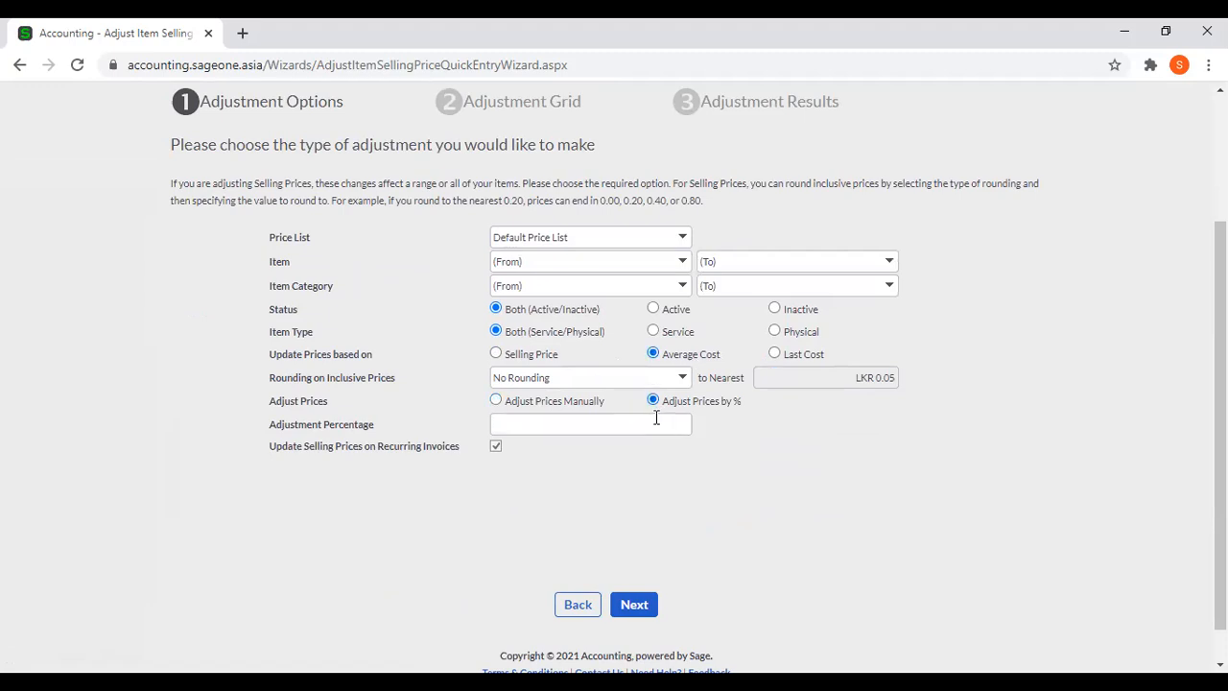
left_click(653, 423)
type("10")
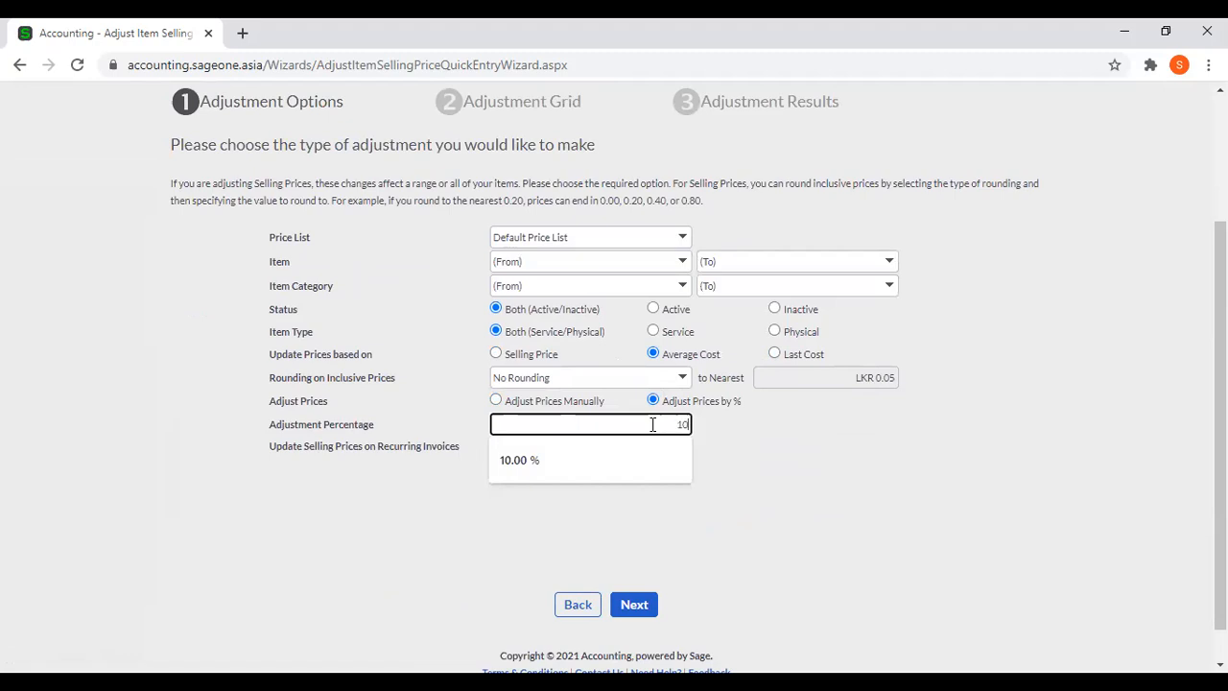
left_click(858, 492)
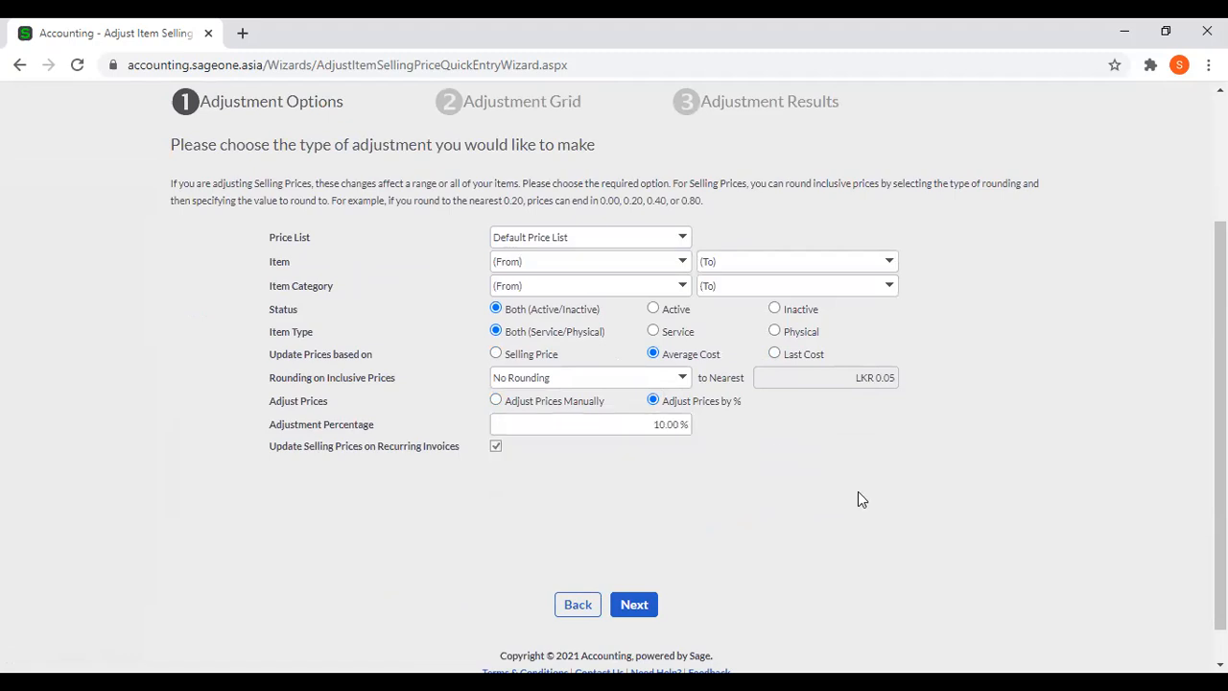
left_click(628, 614)
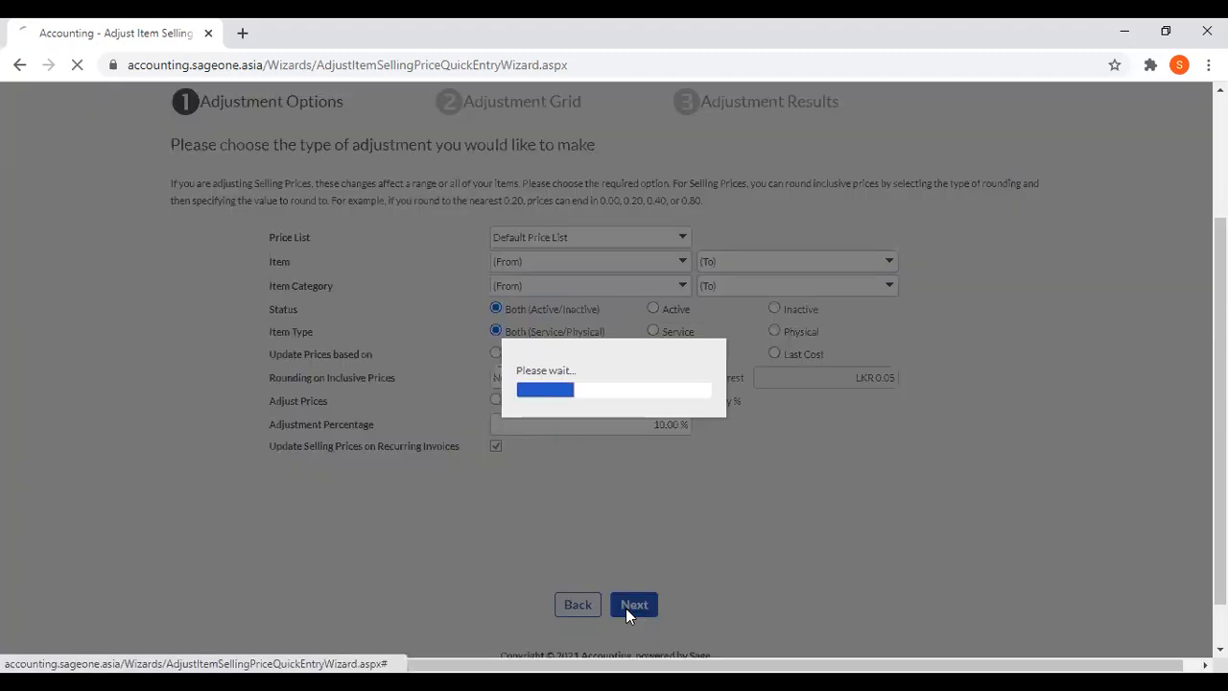
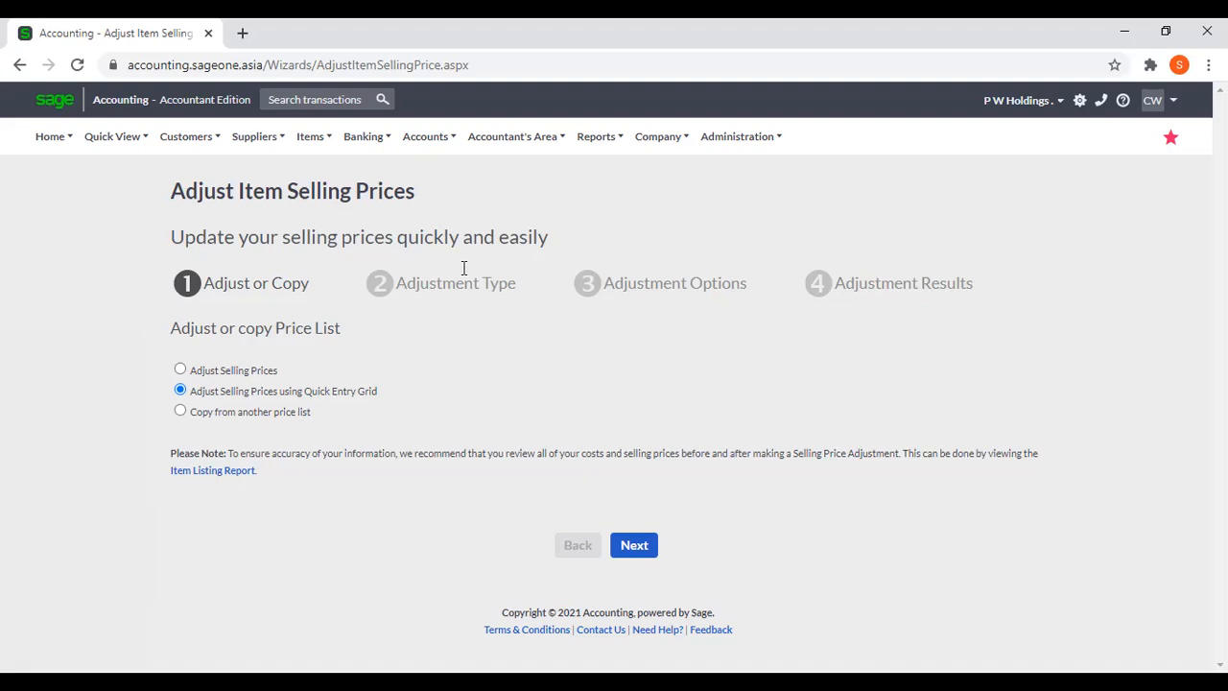
Restart the Adjust Item Selling Prices wizard and choose to copy from another price list.
left_click(300, 140)
mouse_move(324, 223)
left_click(222, 421)
left_click(633, 544)
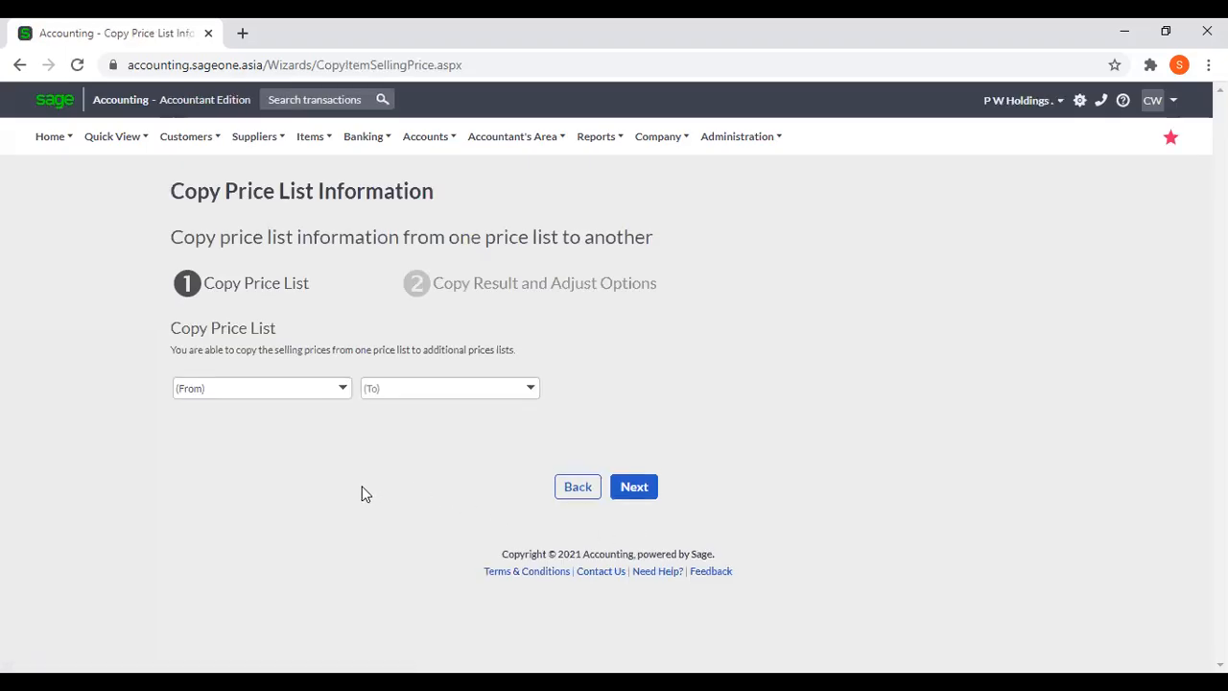
Copy the Default Price List selling prices to Trade Price and Retail Price, and continue to adjusting selling prices.
left_click(342, 391)
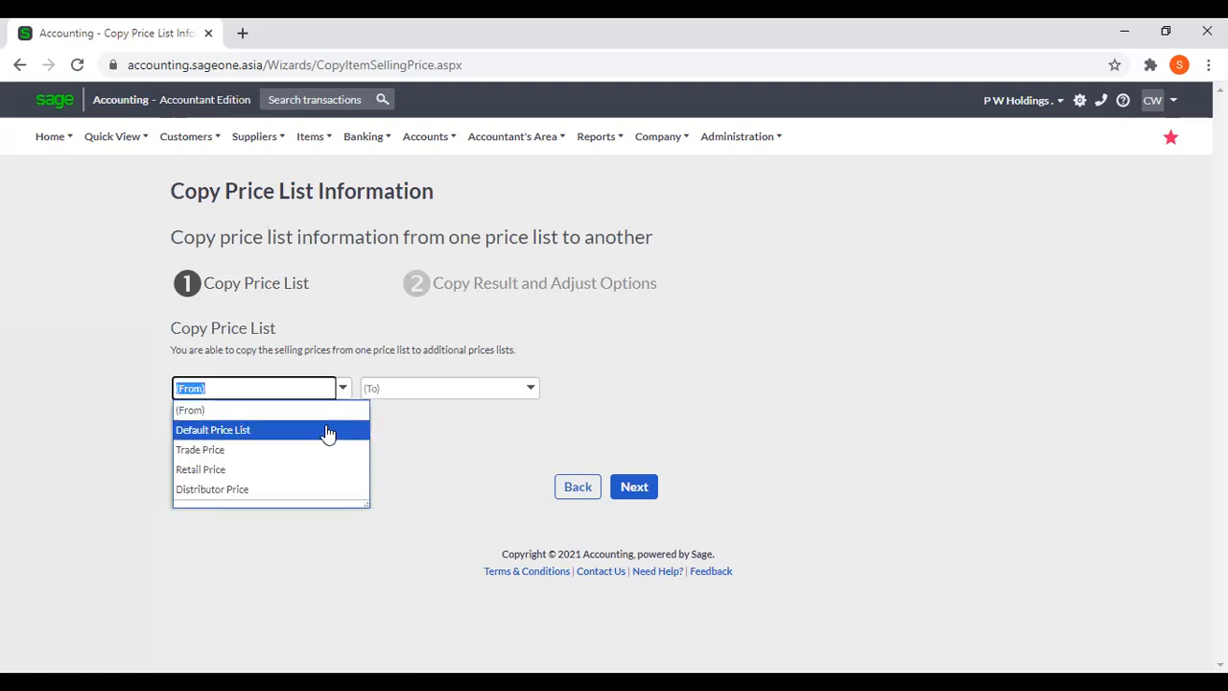
left_click(327, 434)
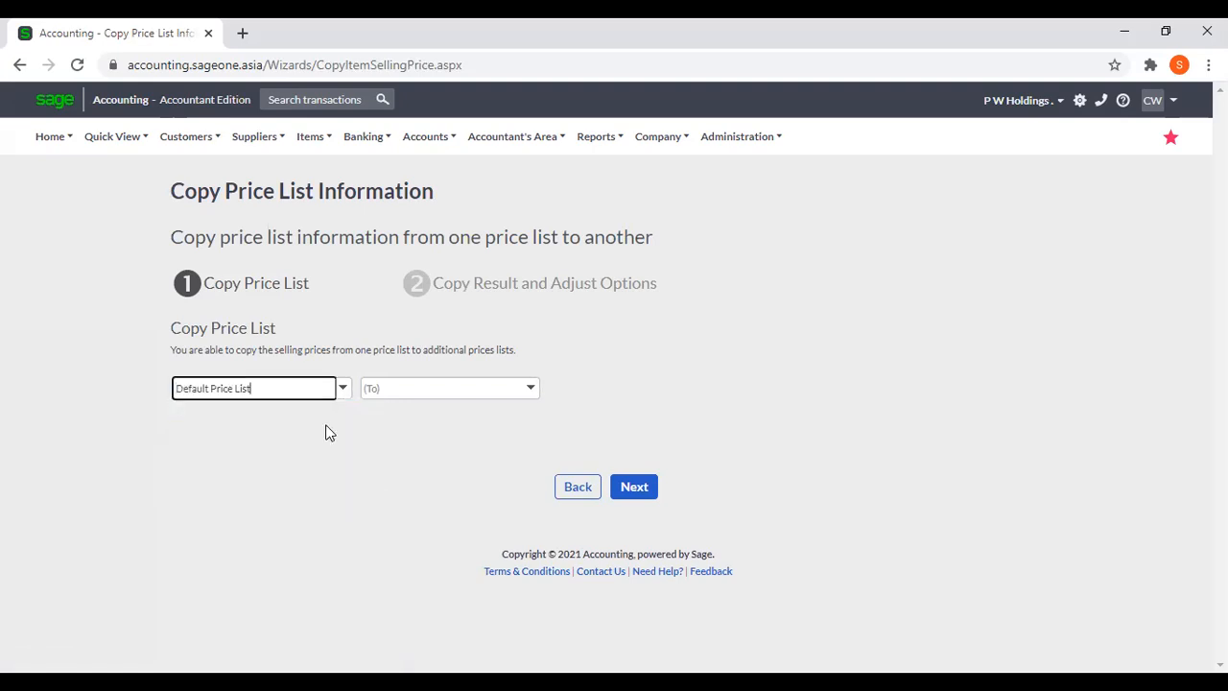
left_click(533, 392)
left_click(485, 436)
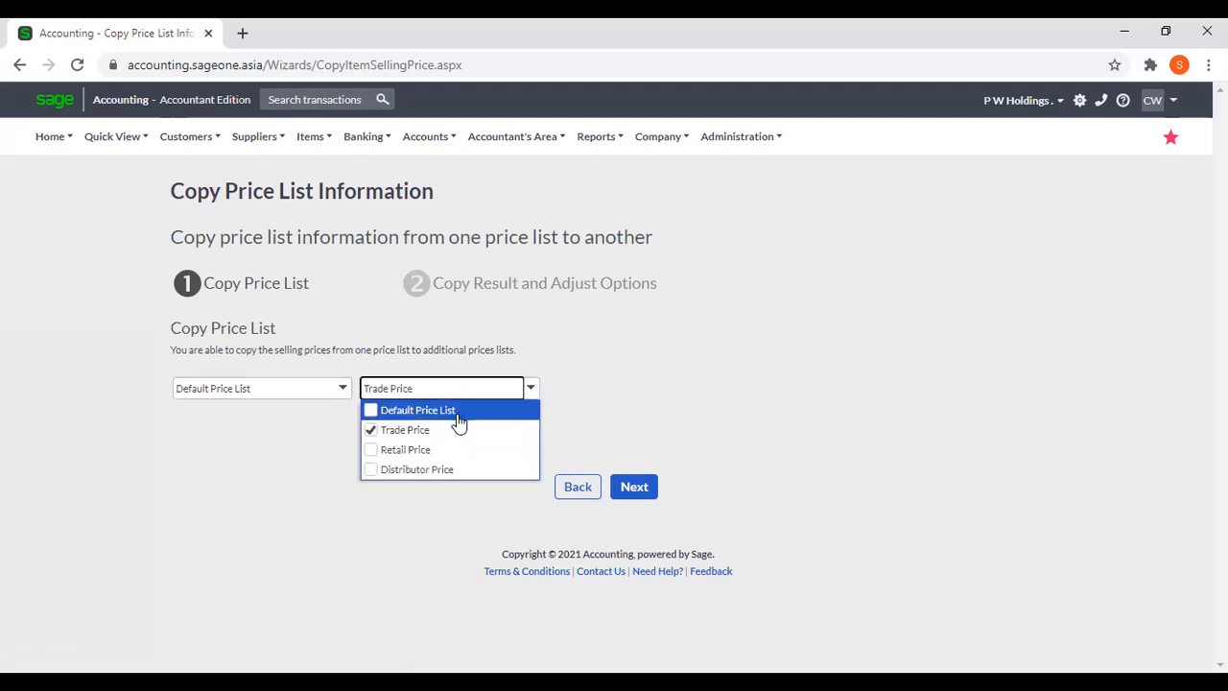
left_click(456, 413)
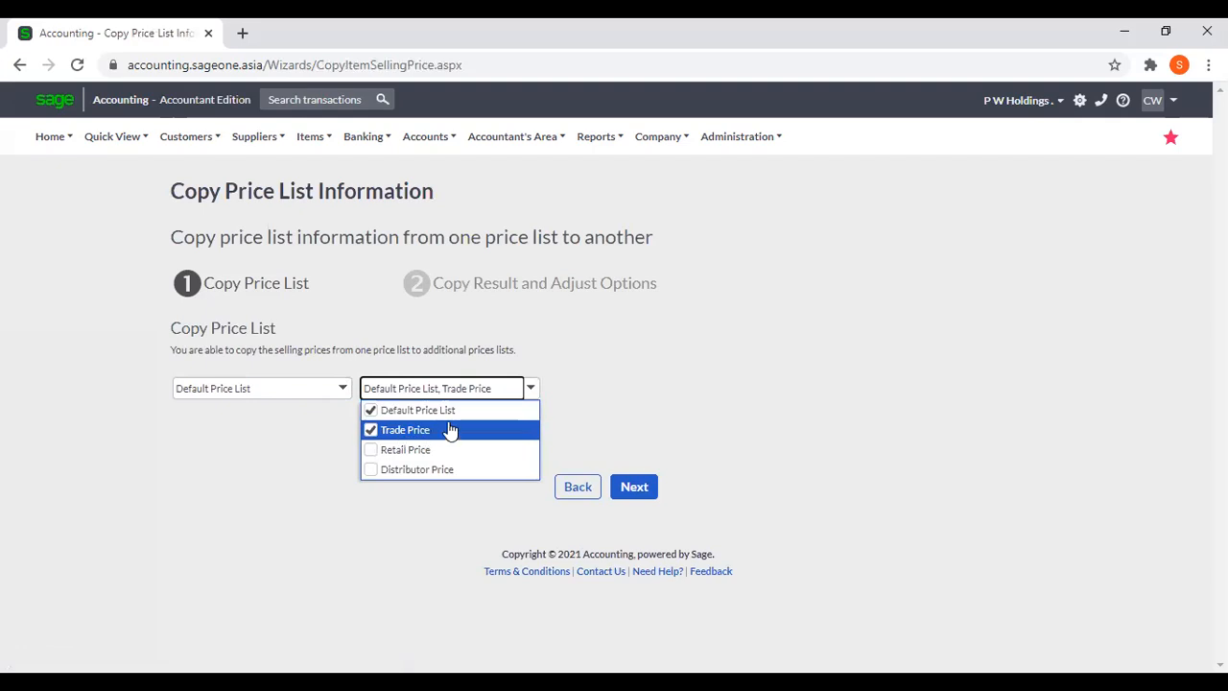
left_click(373, 412)
left_click(373, 451)
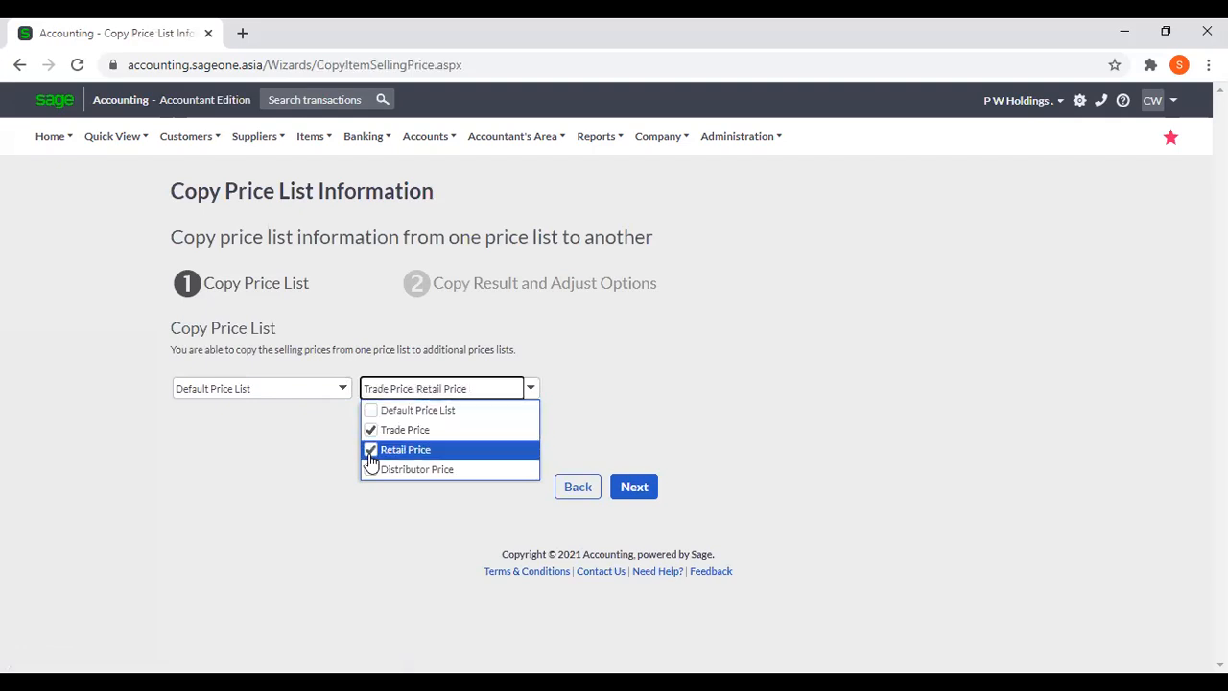
left_click(637, 488)
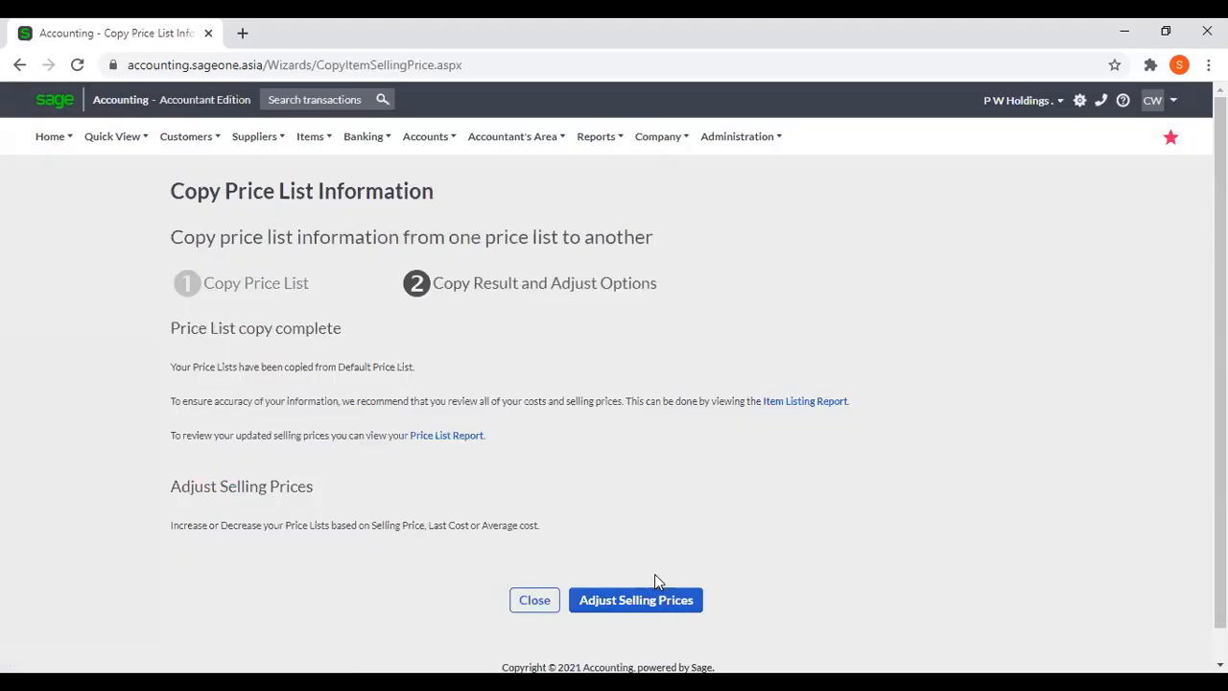
left_click(660, 601)
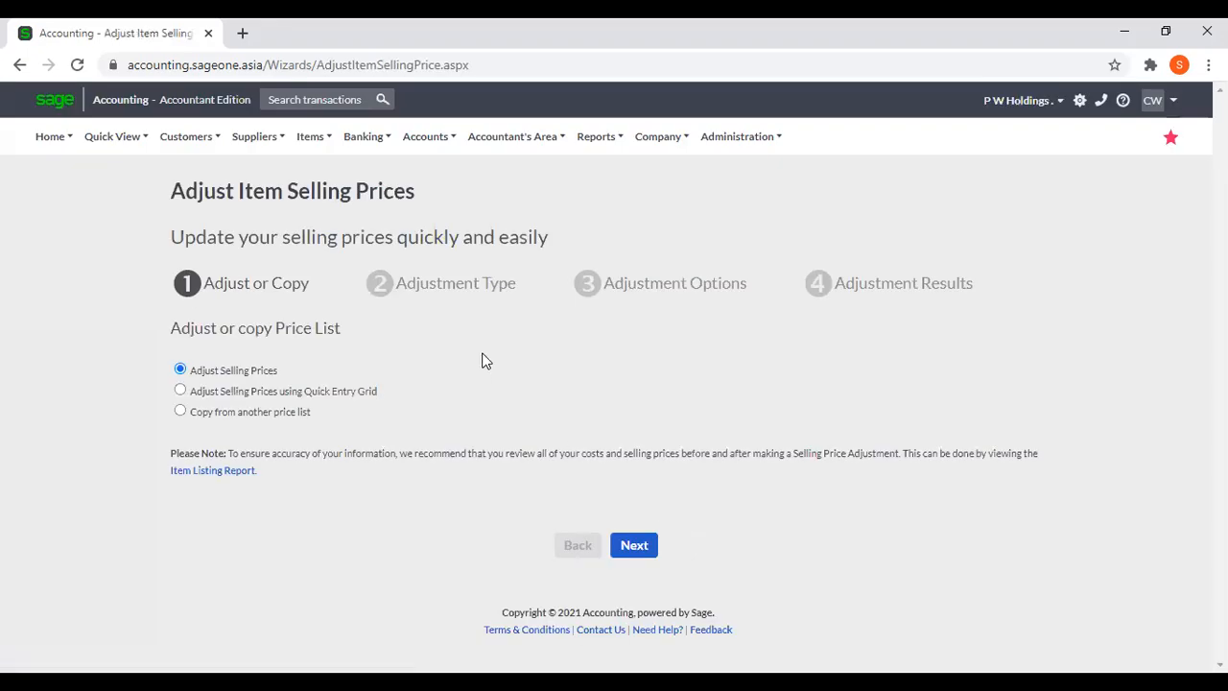
Run the Price List Report for all price lists and compare item prices across the Default, Trade, Retail and Distributor columns.
left_click(300, 142)
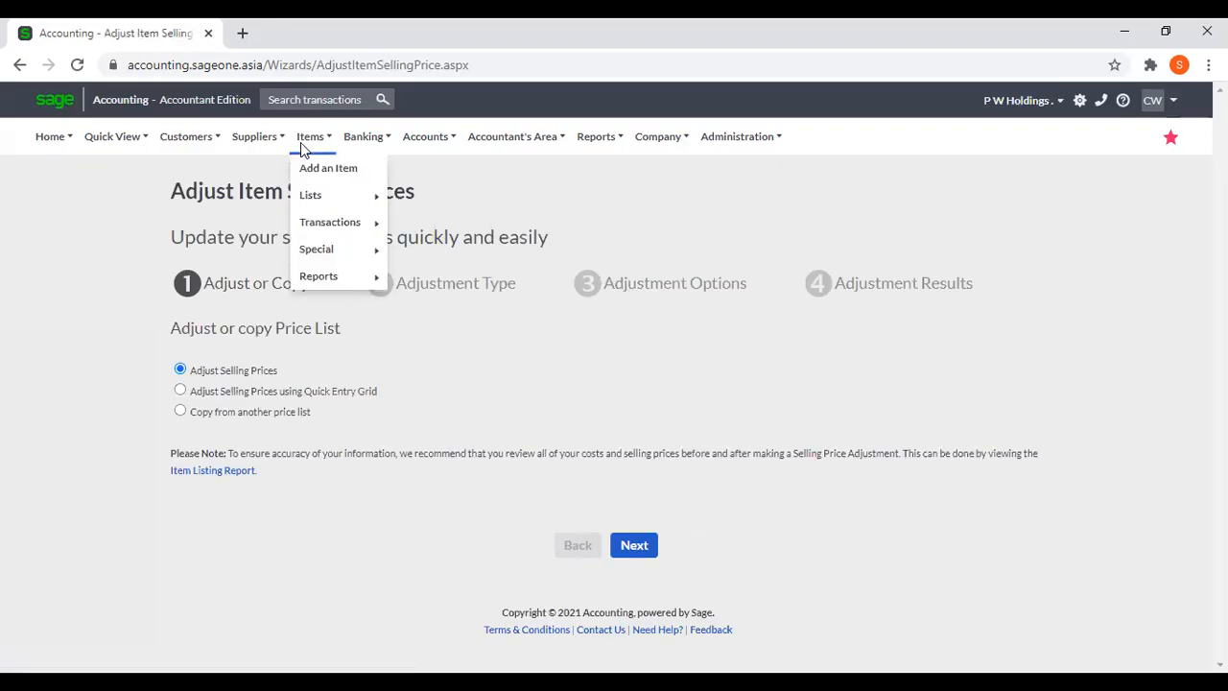
mouse_move(321, 279)
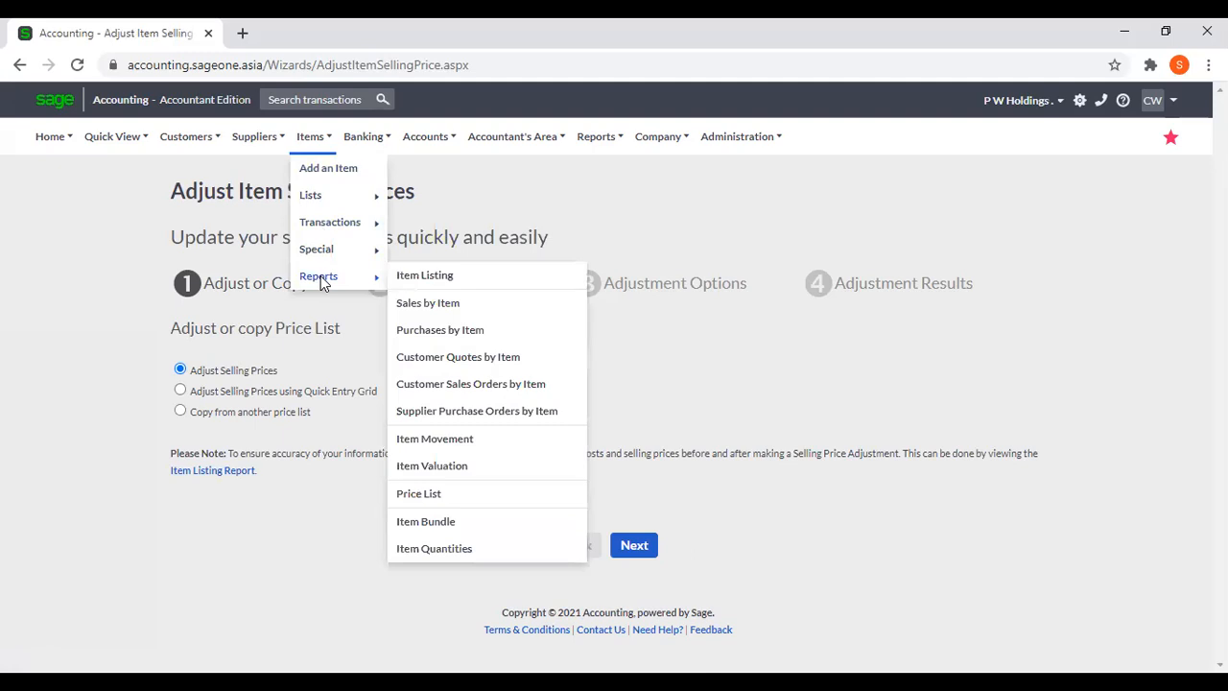
left_click(422, 493)
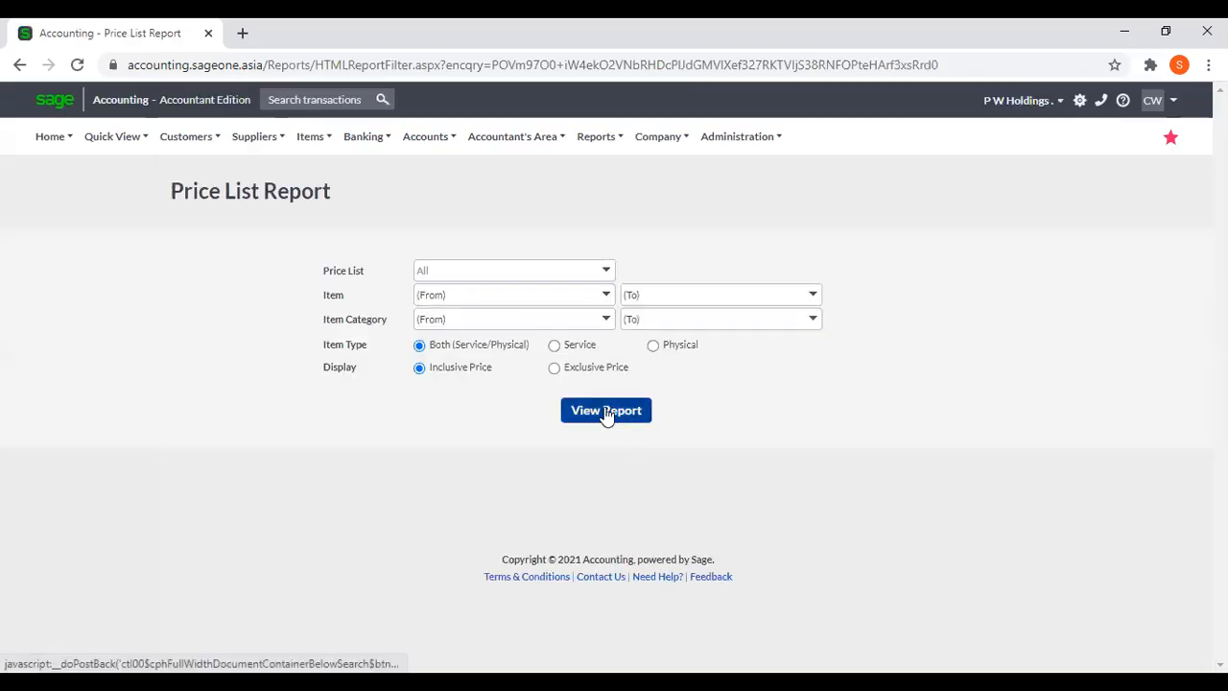
left_click(606, 411)
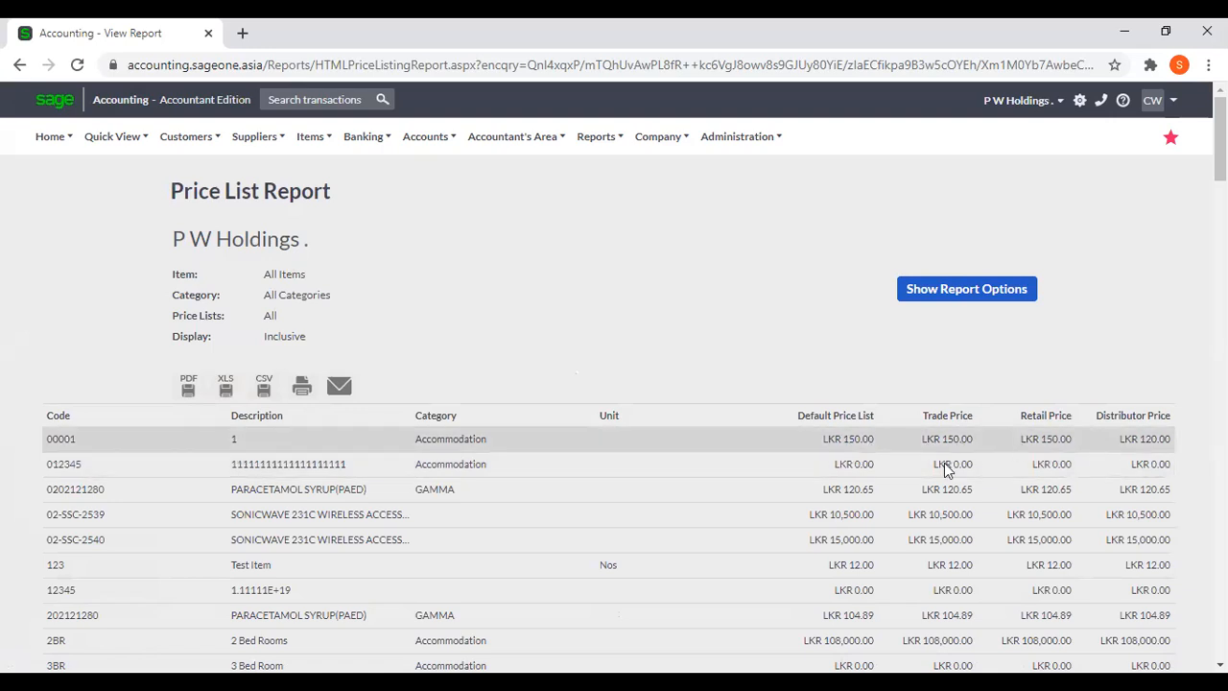
scroll(1019, 483, "down", 2)
scroll(1019, 487, "up", 1)
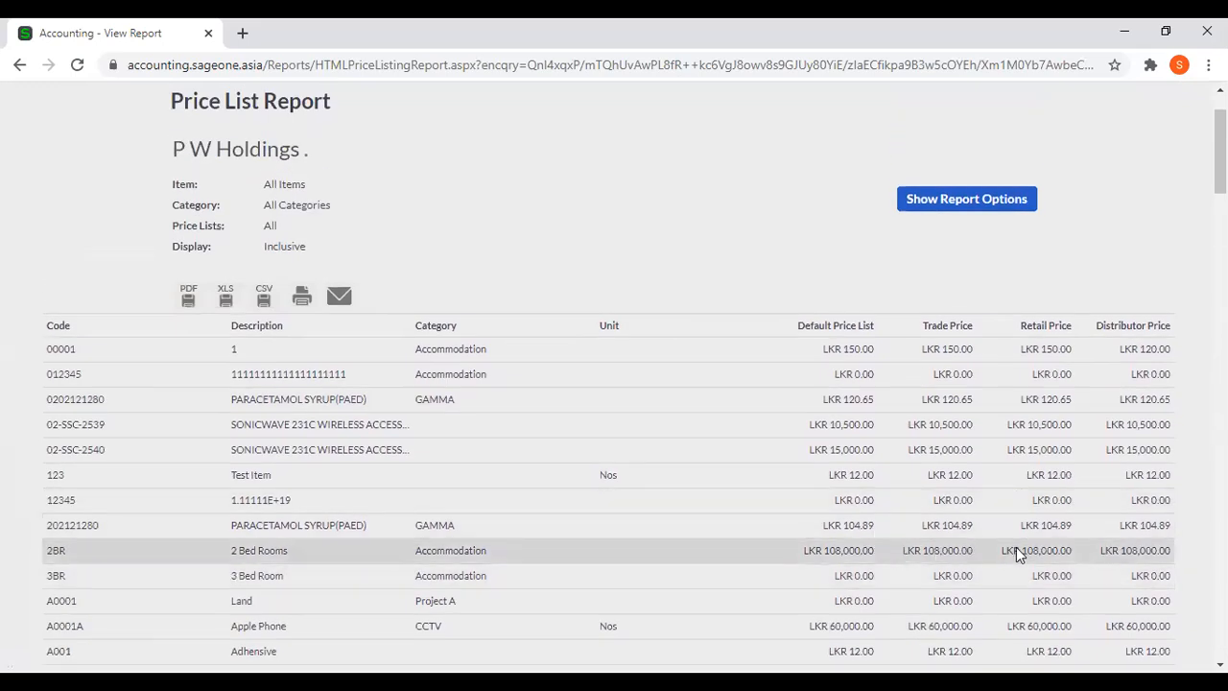
scroll(1018, 554, "down", 1)
scroll(948, 550, "down", 3)
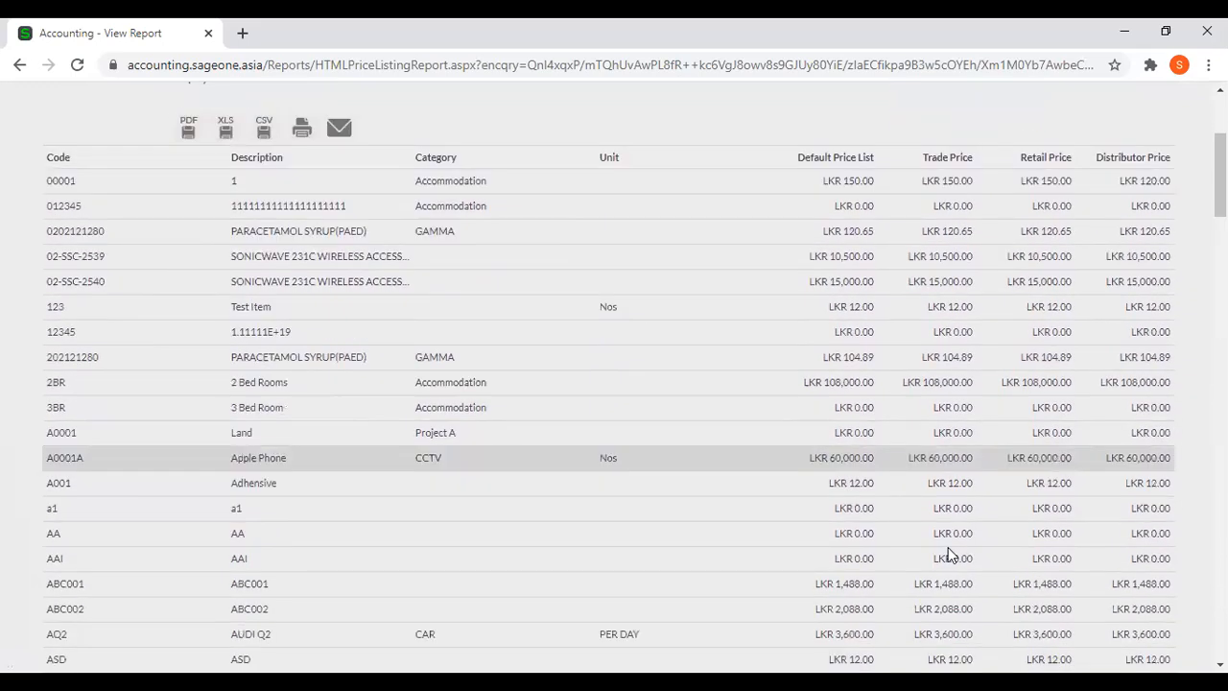
scroll(781, 493, "up", 5)
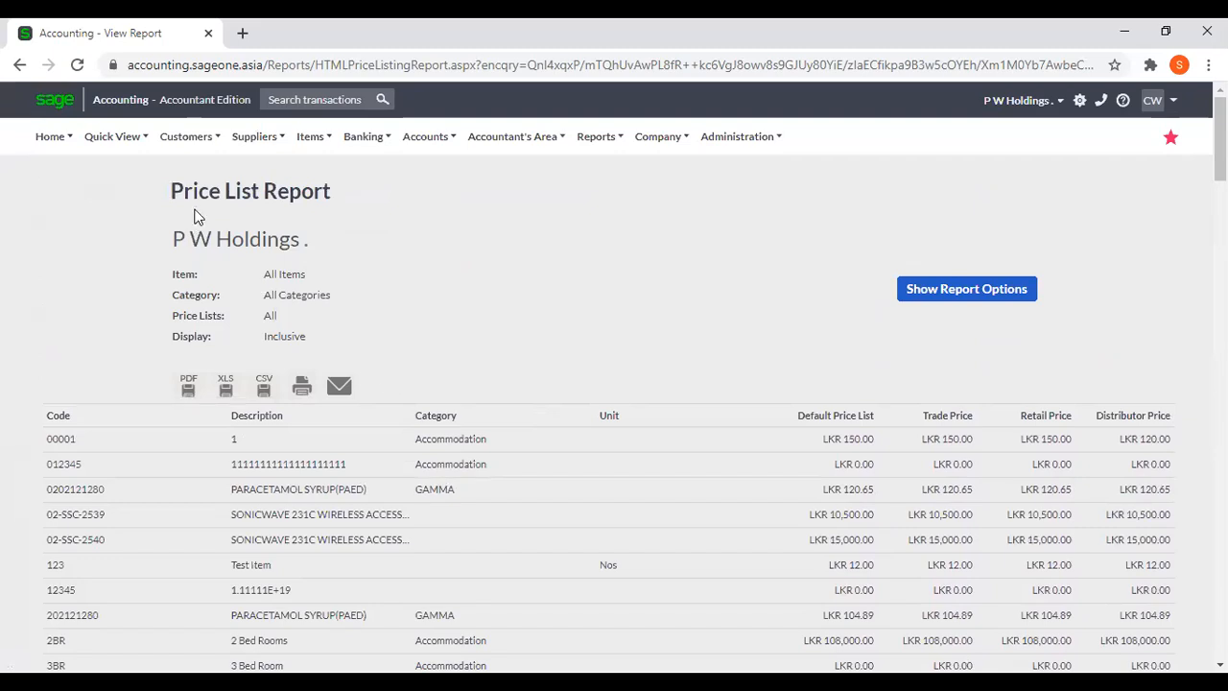
Reopen the Adjust Item Selling Prices wizard and select copying from another price list.
left_click(184, 137)
mouse_move(313, 136)
mouse_move(326, 275)
mouse_move(324, 226)
left_click(505, 248)
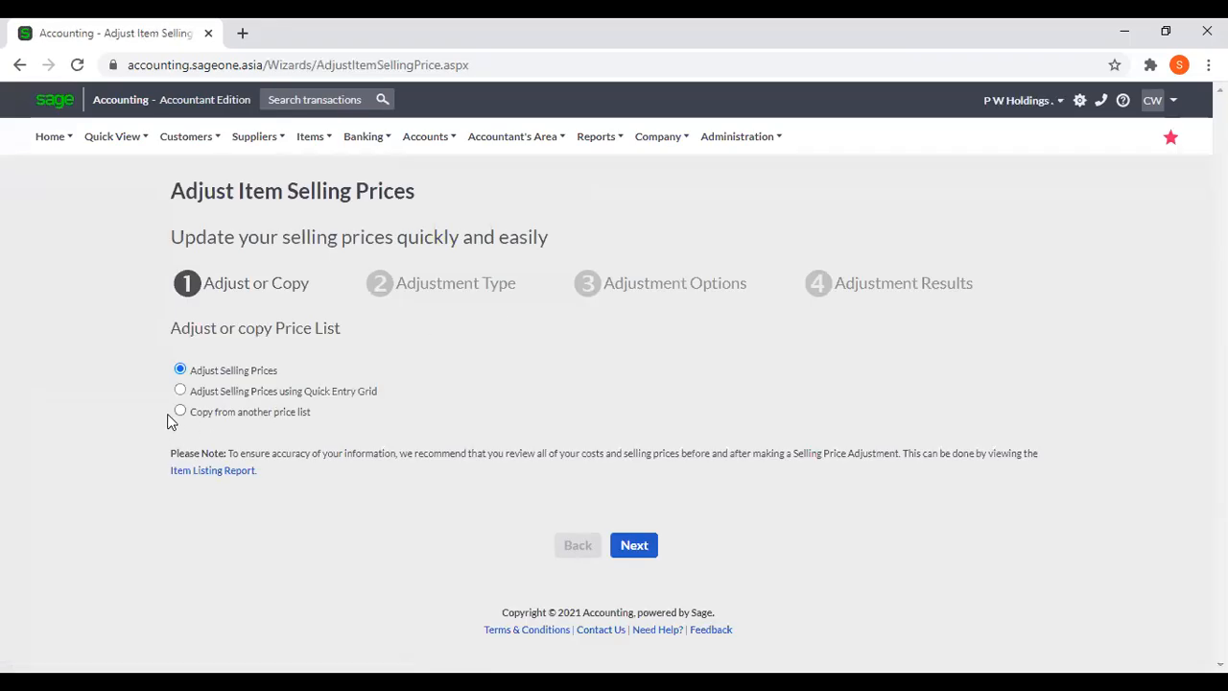
left_click(180, 413)
Open the Adjust Item Opening Balances page.
mouse_move(316, 154)
mouse_move(326, 227)
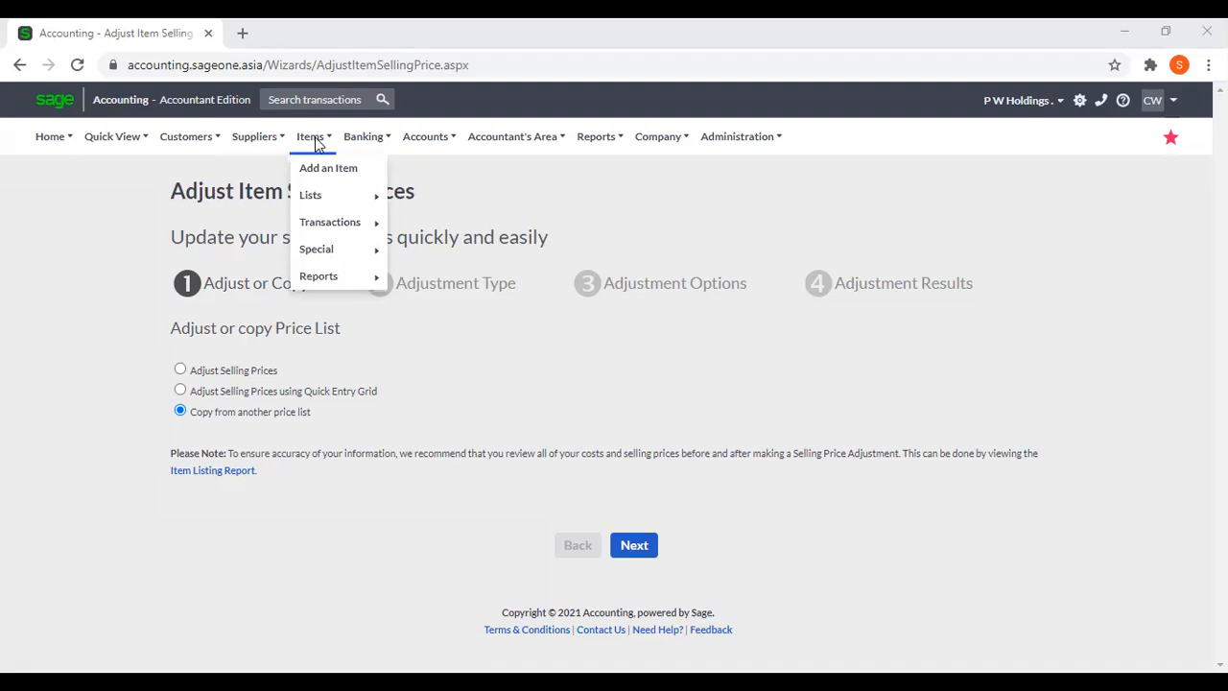
mouse_move(331, 259)
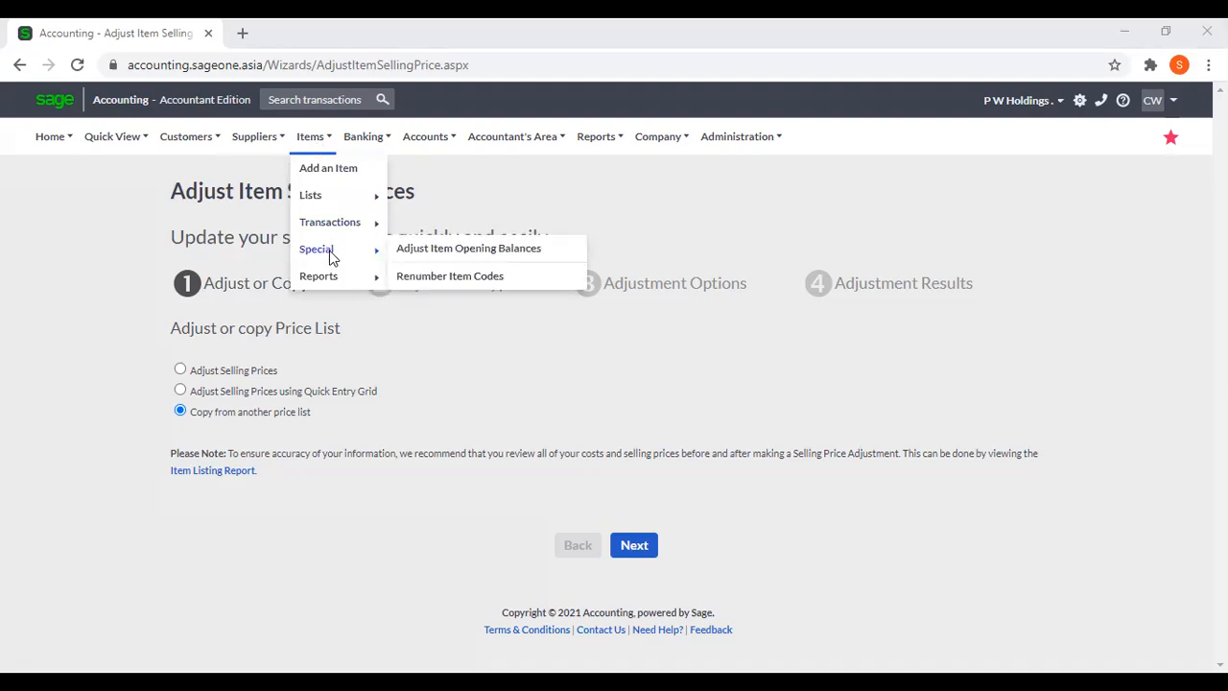
left_click(405, 257)
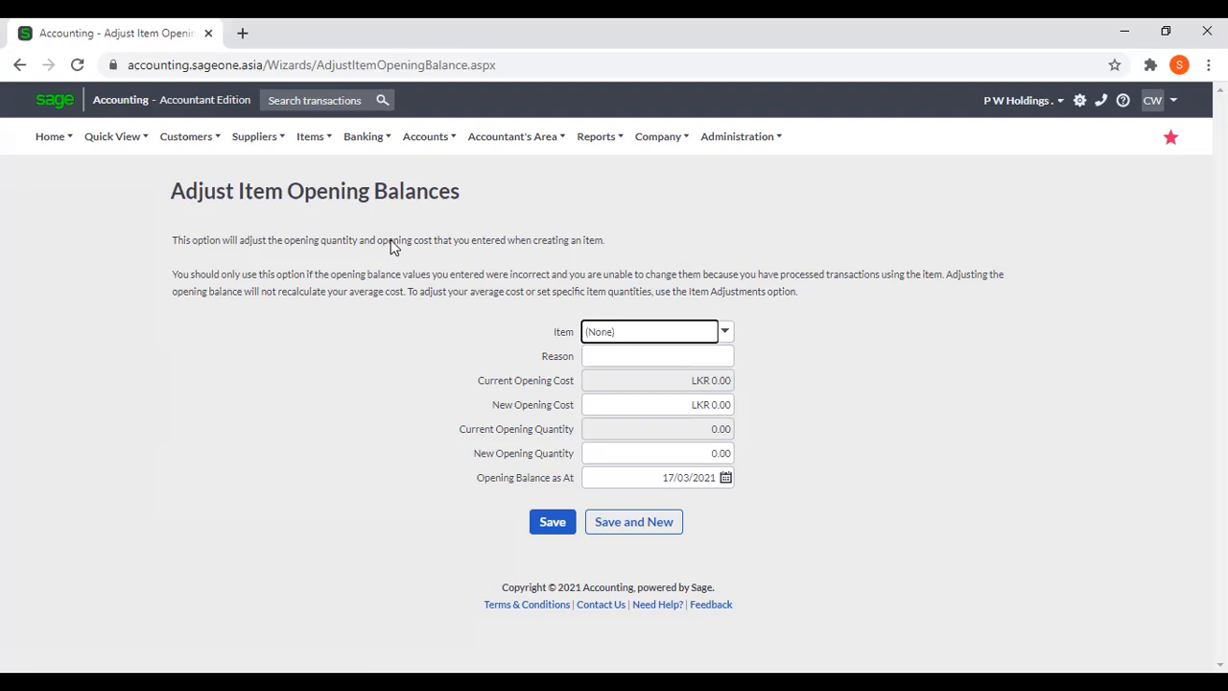
left_click(313, 151)
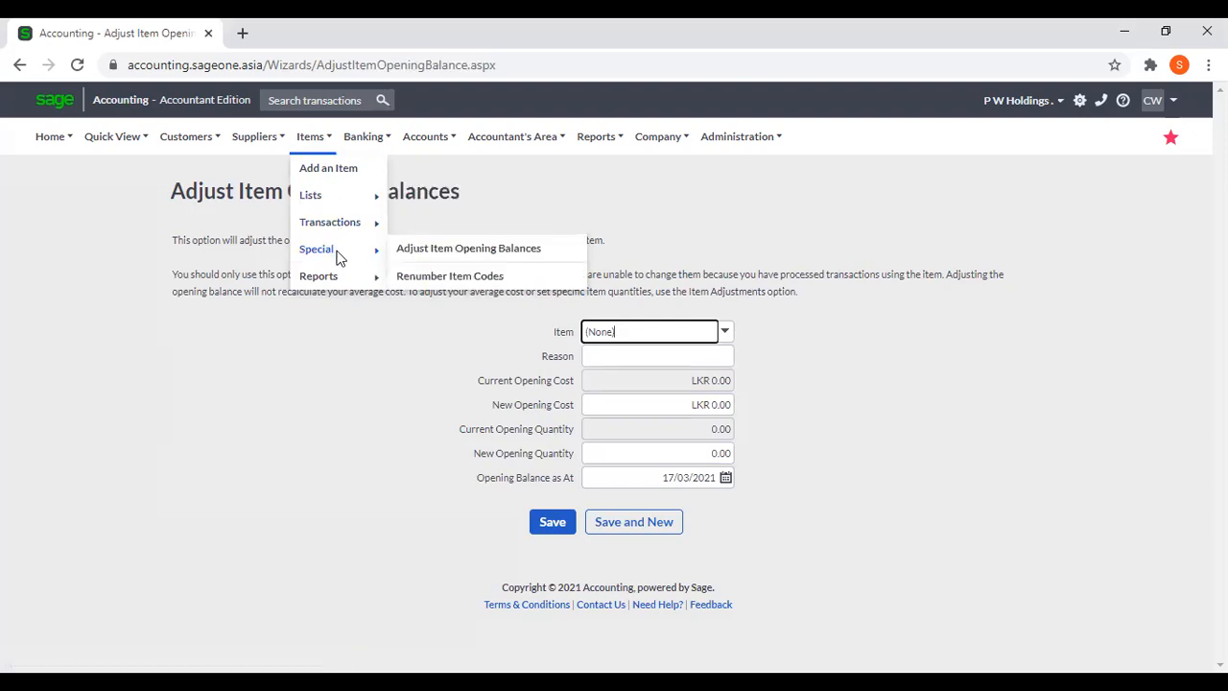
left_click(418, 250)
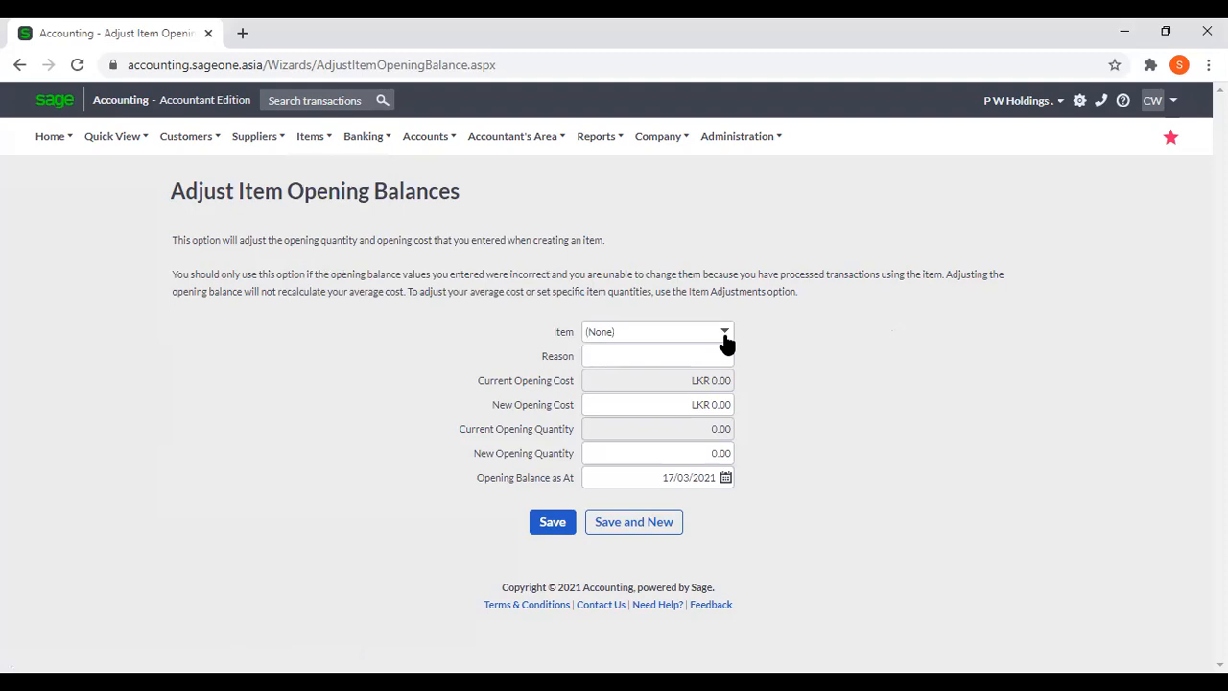
left_click(724, 336)
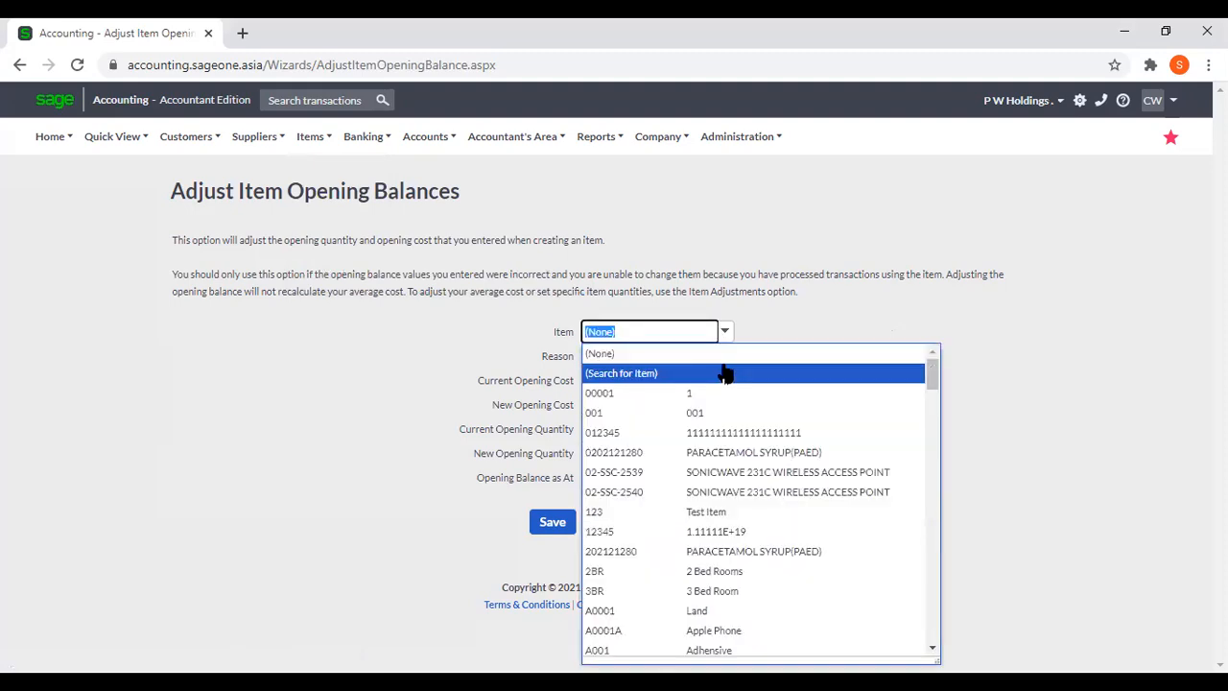
left_click(735, 453)
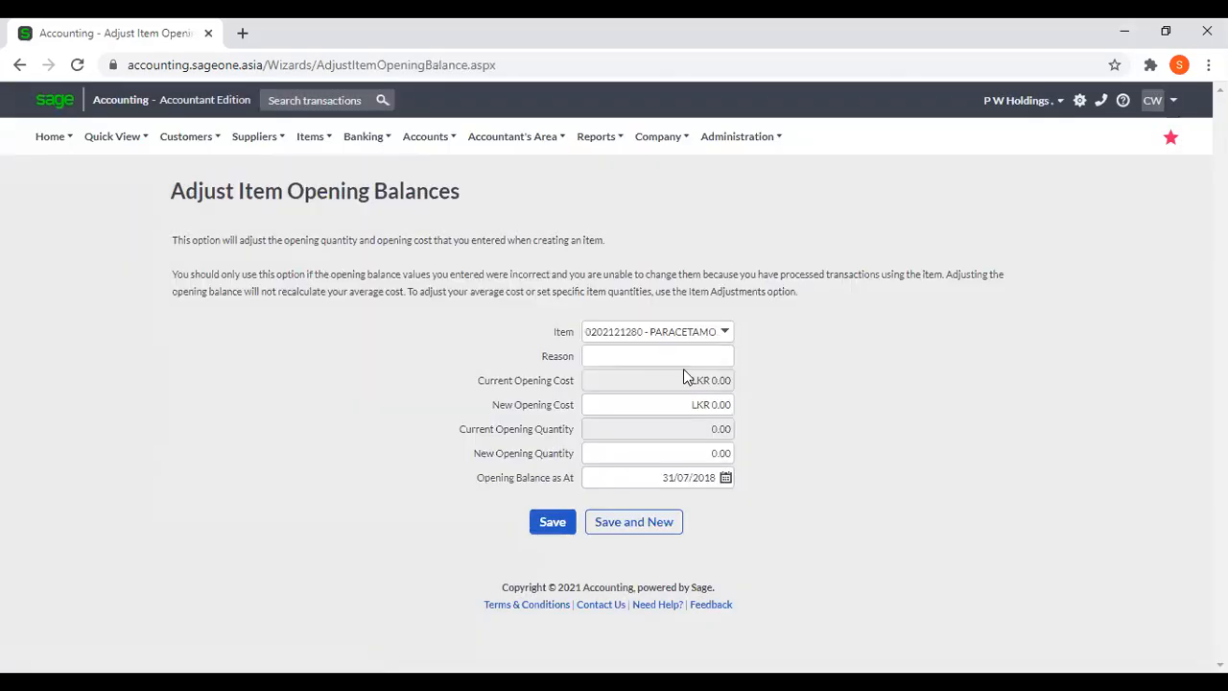
left_click(676, 355)
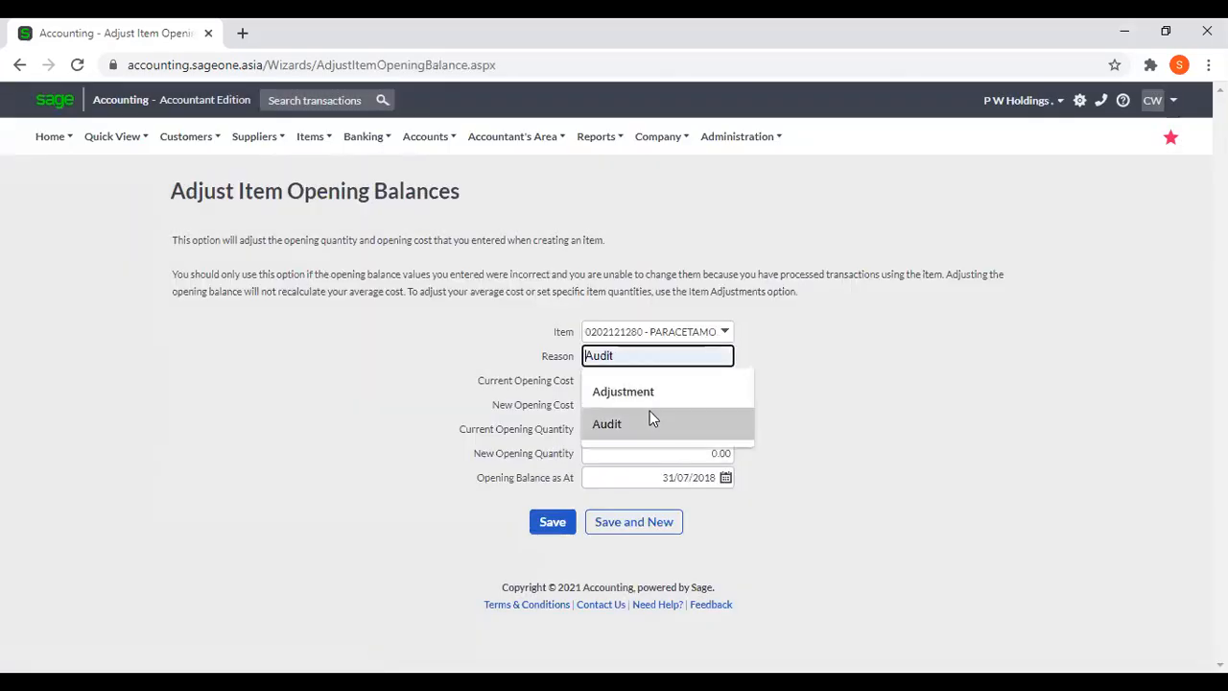
left_click(650, 412)
left_click(777, 376)
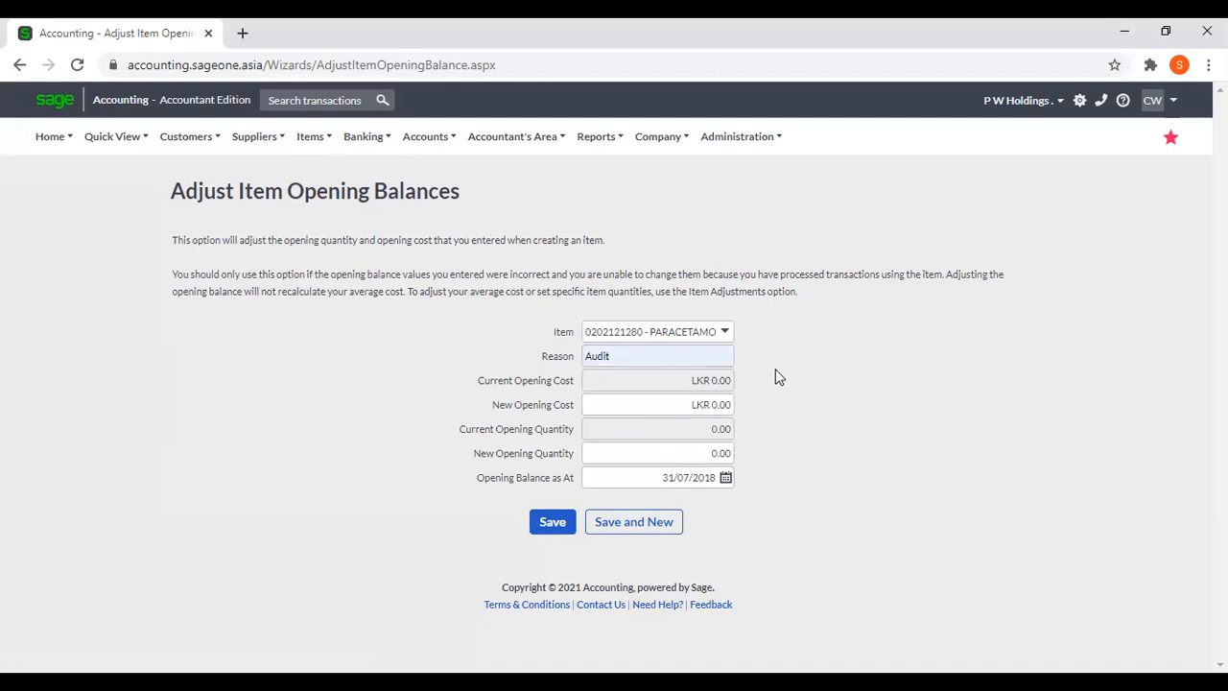
Set the new opening cost to LKR 1.00 and the new opening quantity to 10, and save the adjustment.
left_click(693, 406)
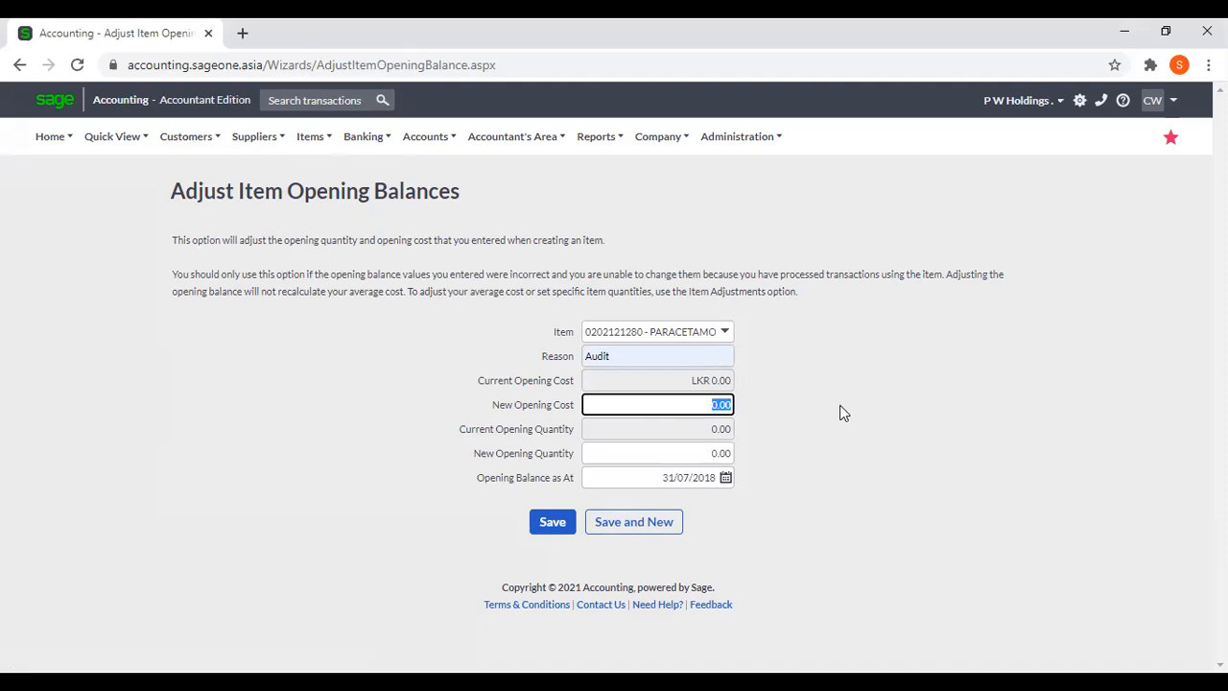
type("1")
left_click(649, 453)
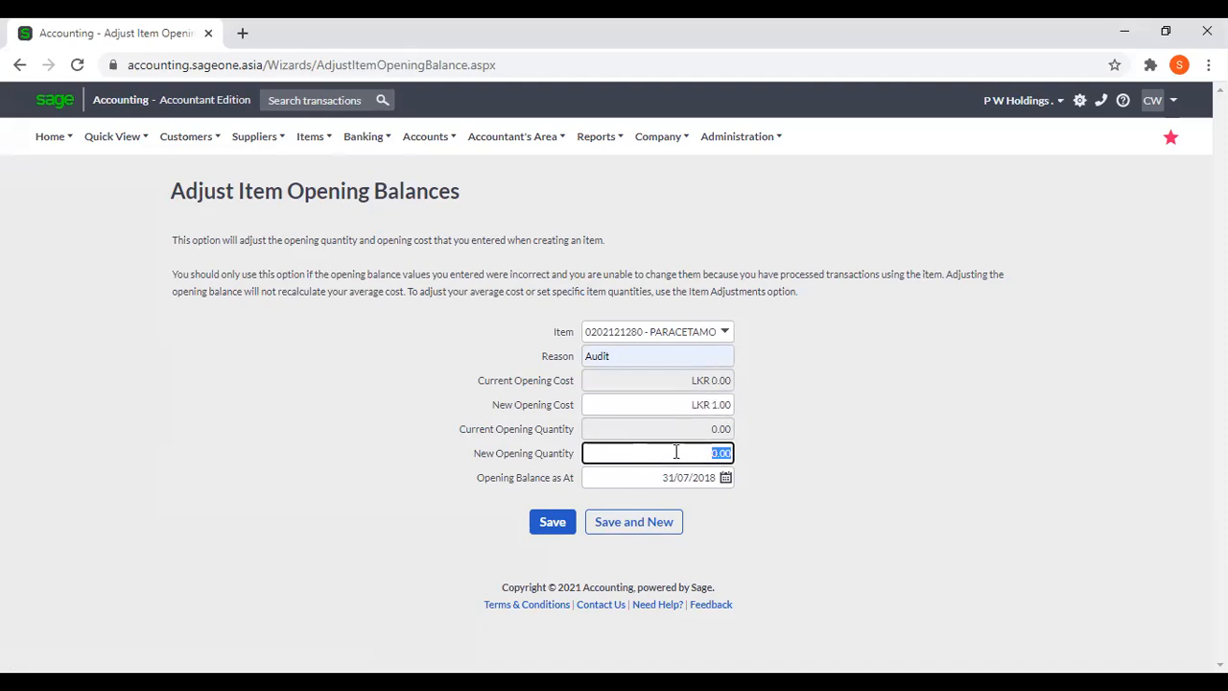
type("10")
left_click(835, 518)
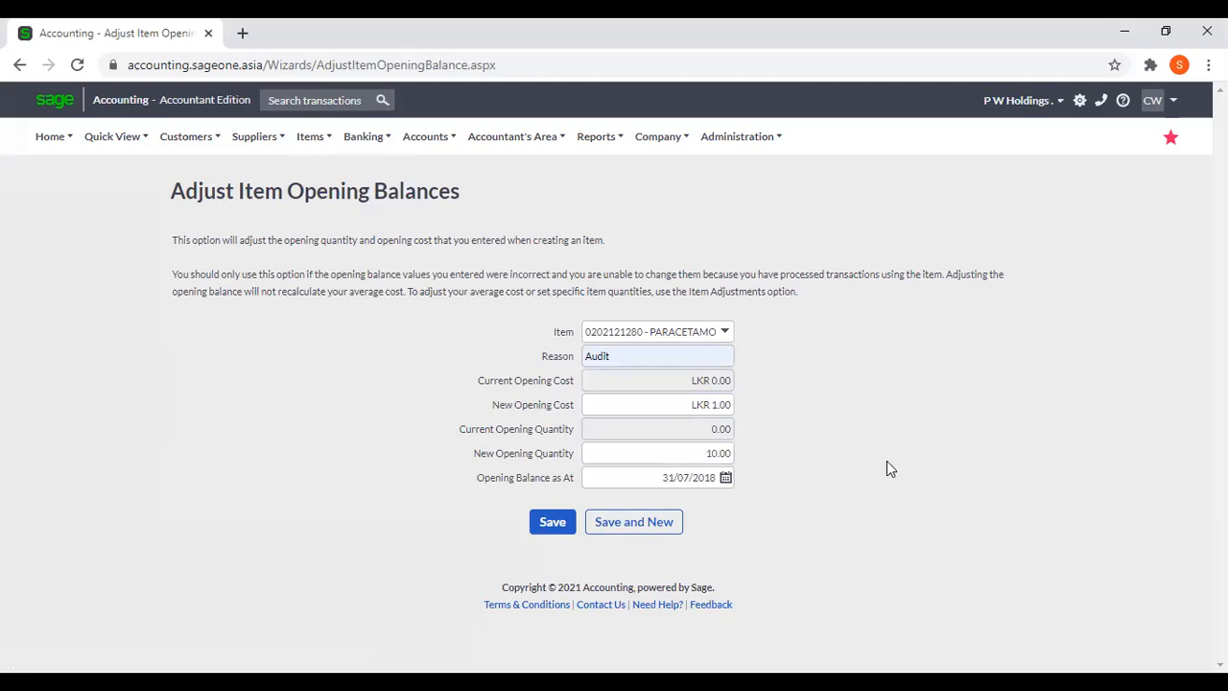
left_click(559, 532)
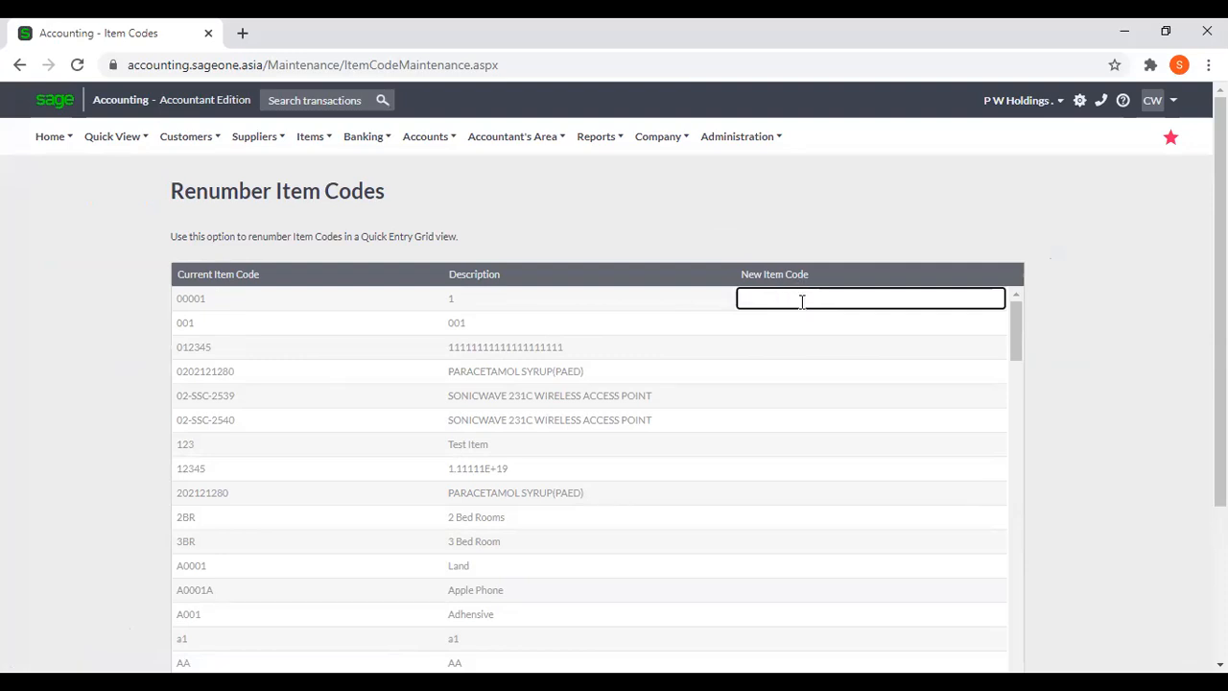
Enter 100001 as the new code for item 00001 and renumber the item codes.
type("10")
type("00")
type("01")
scroll(876, 378, "down", 3)
scroll(1154, 384, "down", 2)
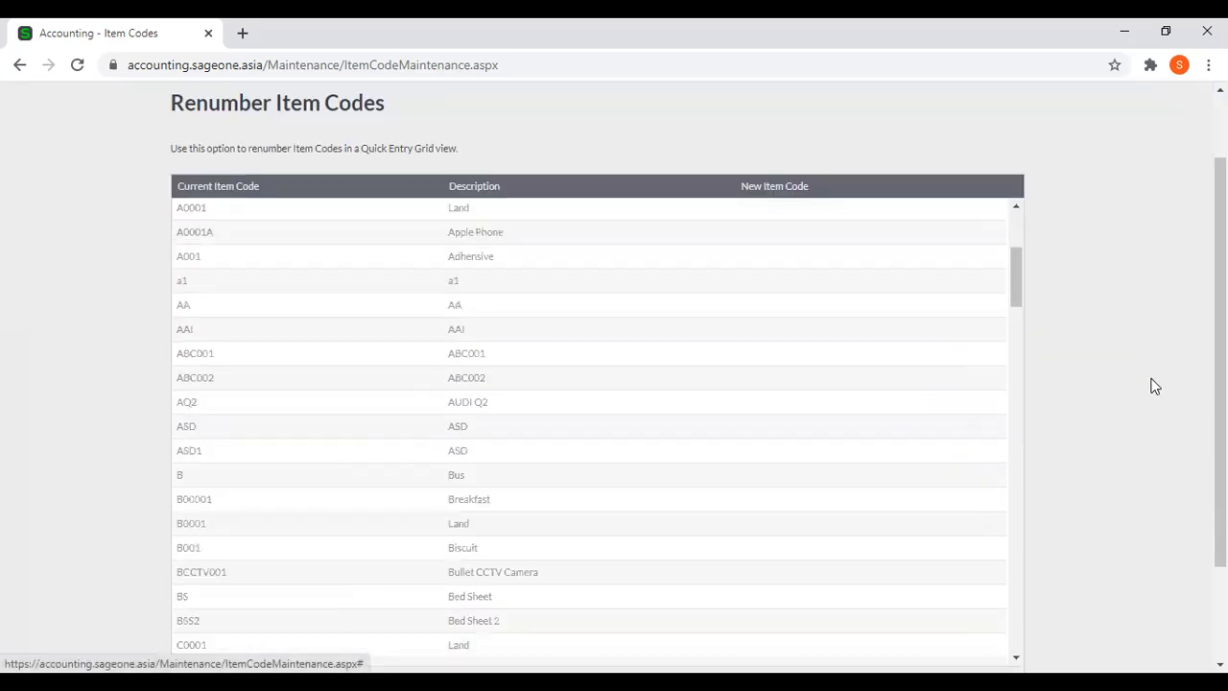
scroll(639, 578, "down", 1)
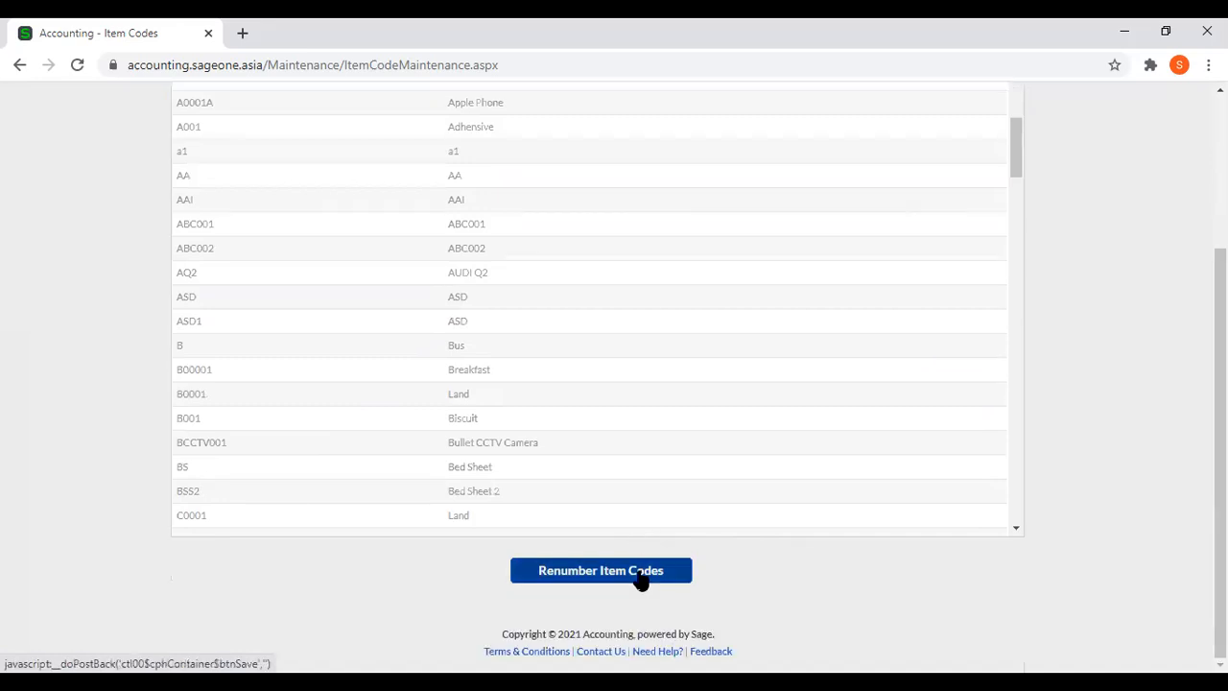
left_click(653, 587)
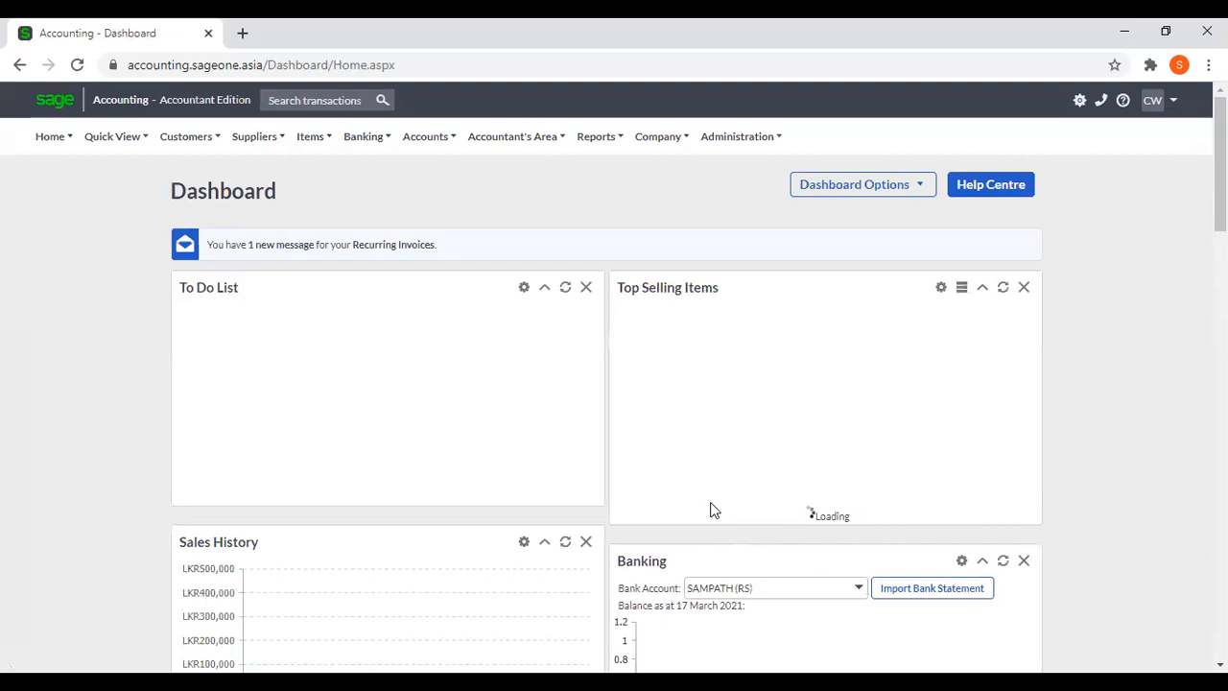
Open the Adjust Item Opening Balances page.
left_click(307, 136)
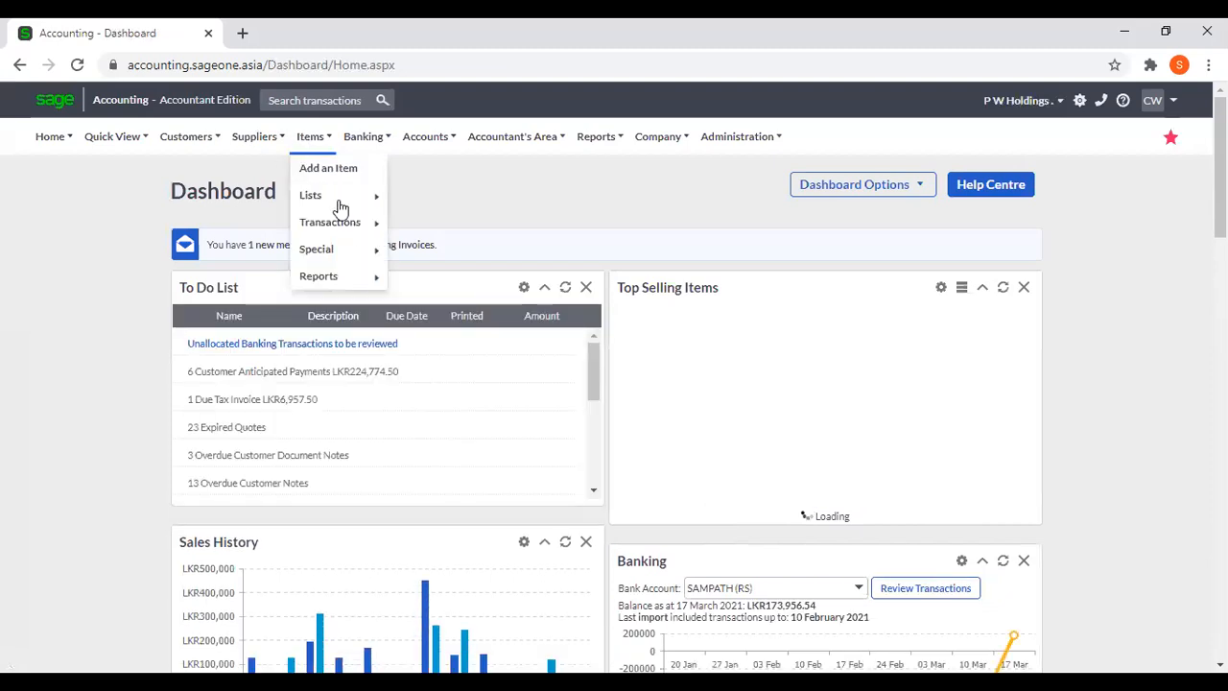
mouse_move(348, 252)
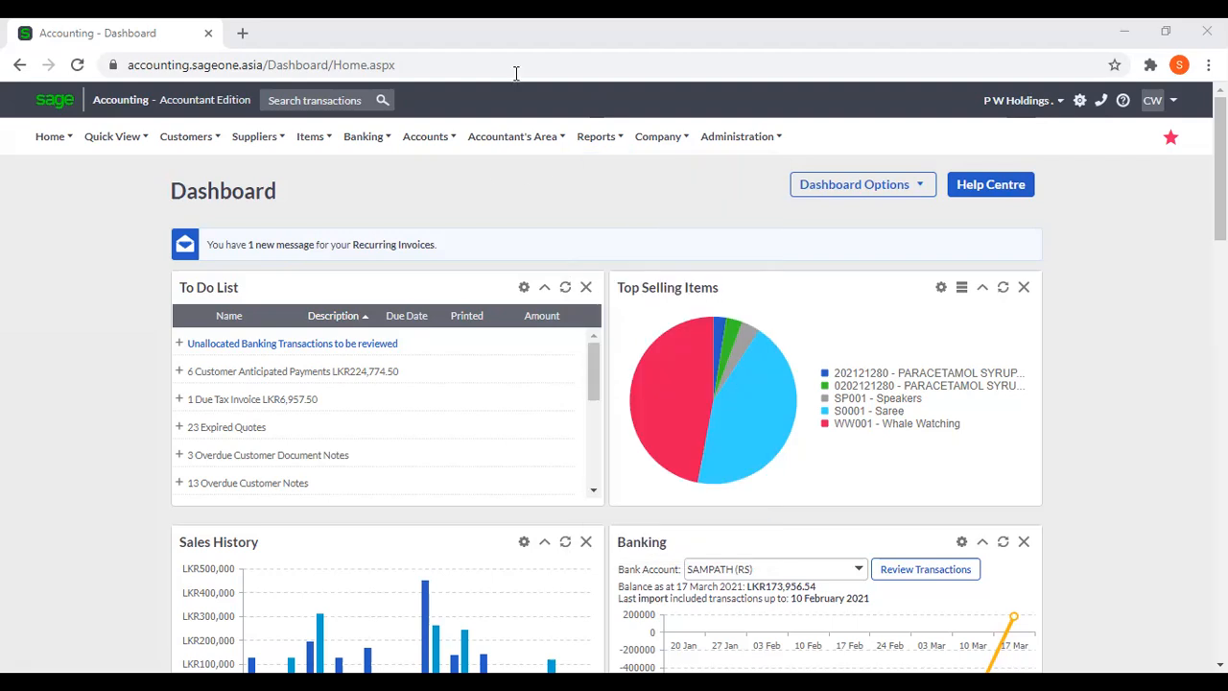
mouse_move(378, 255)
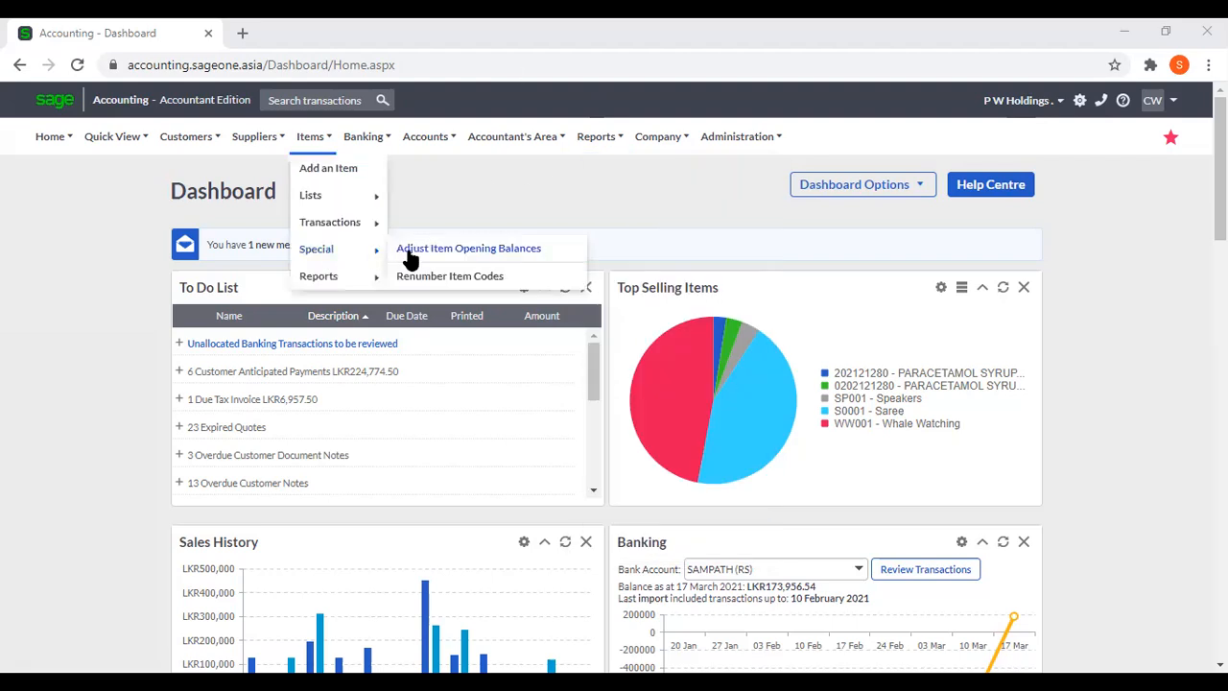
left_click(420, 251)
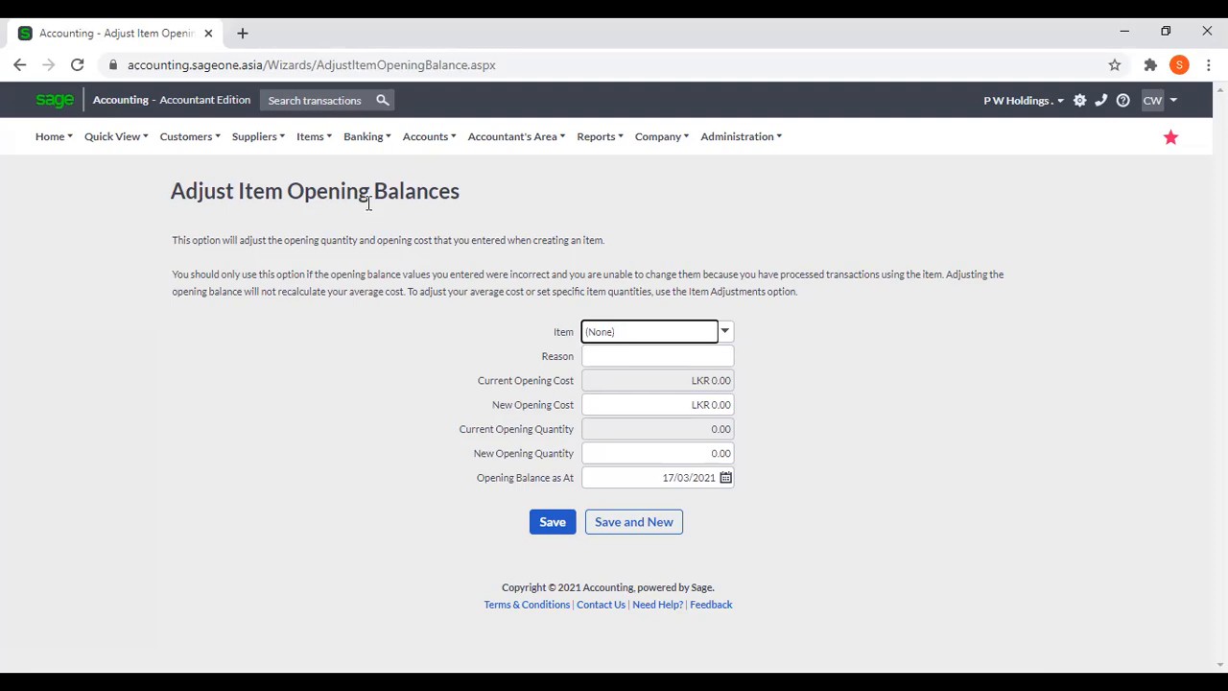
Review the special and report options available for items, and open the list of item bundles.
left_click(320, 147)
mouse_move(316, 250)
mouse_move(344, 143)
mouse_move(351, 256)
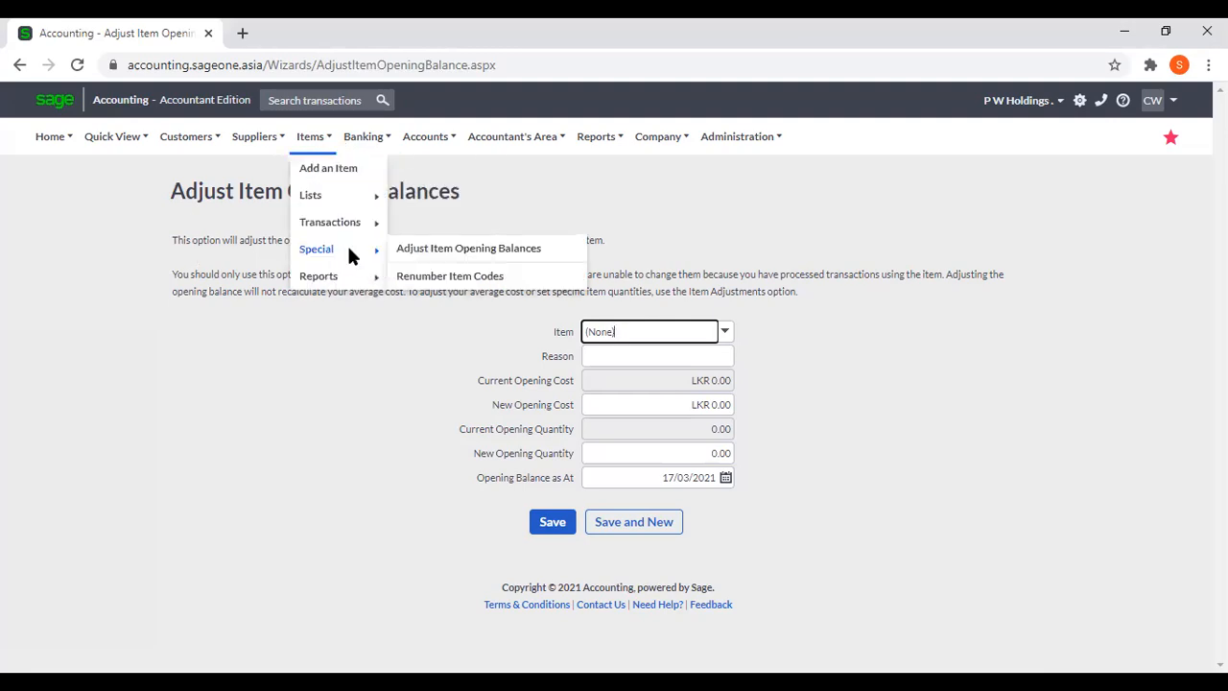
mouse_move(351, 281)
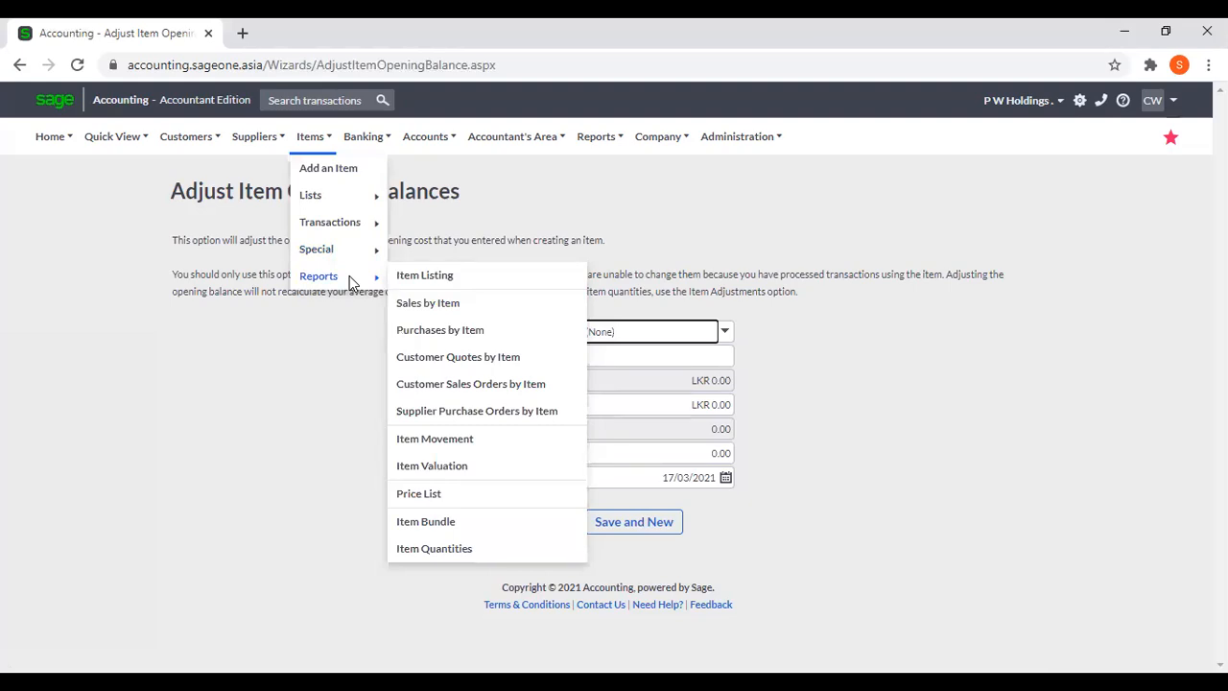
mouse_move(315, 149)
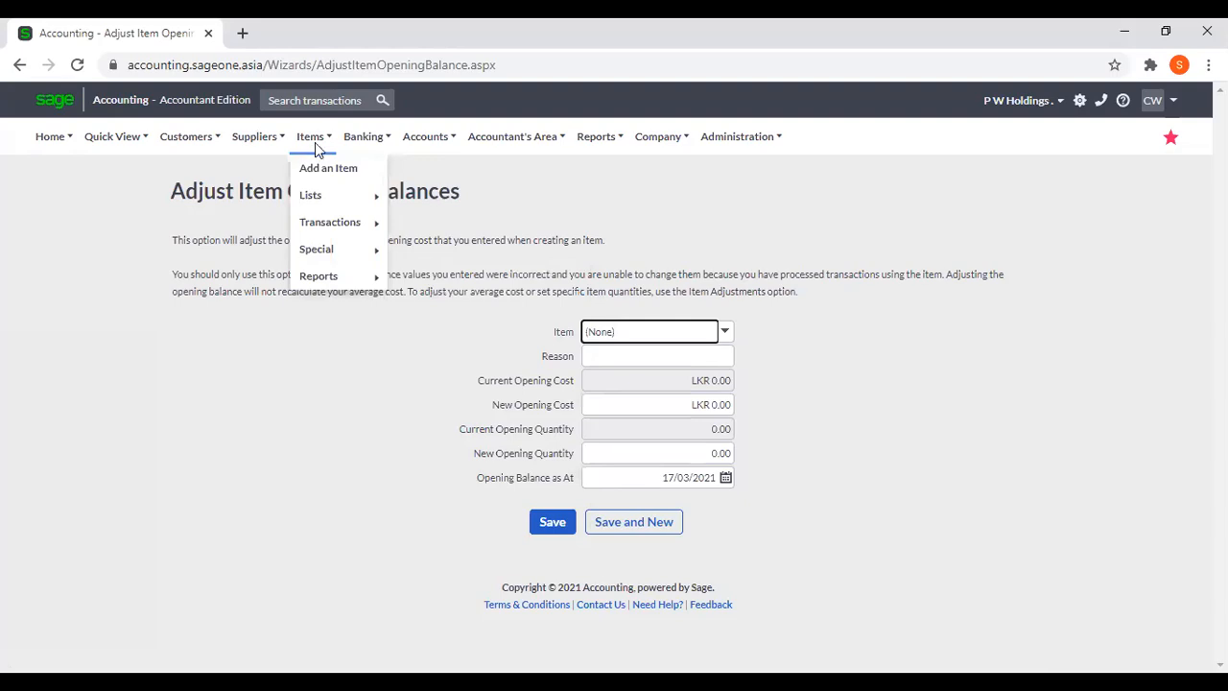
mouse_move(326, 200)
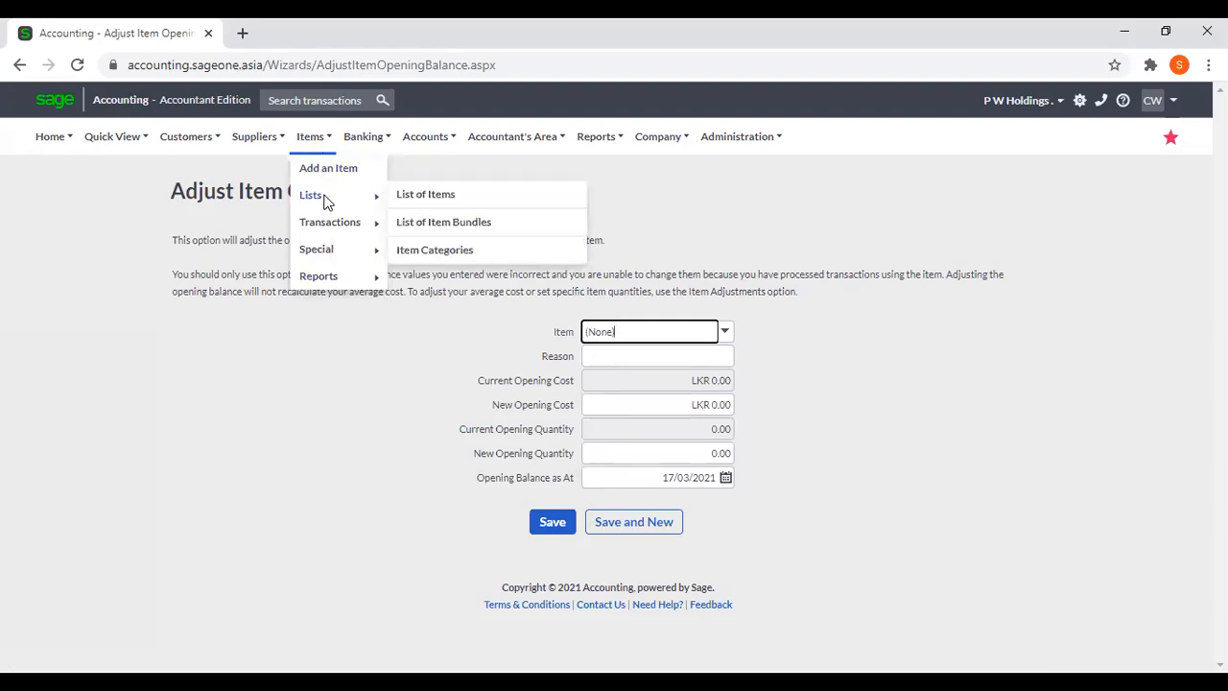
left_click(503, 225)
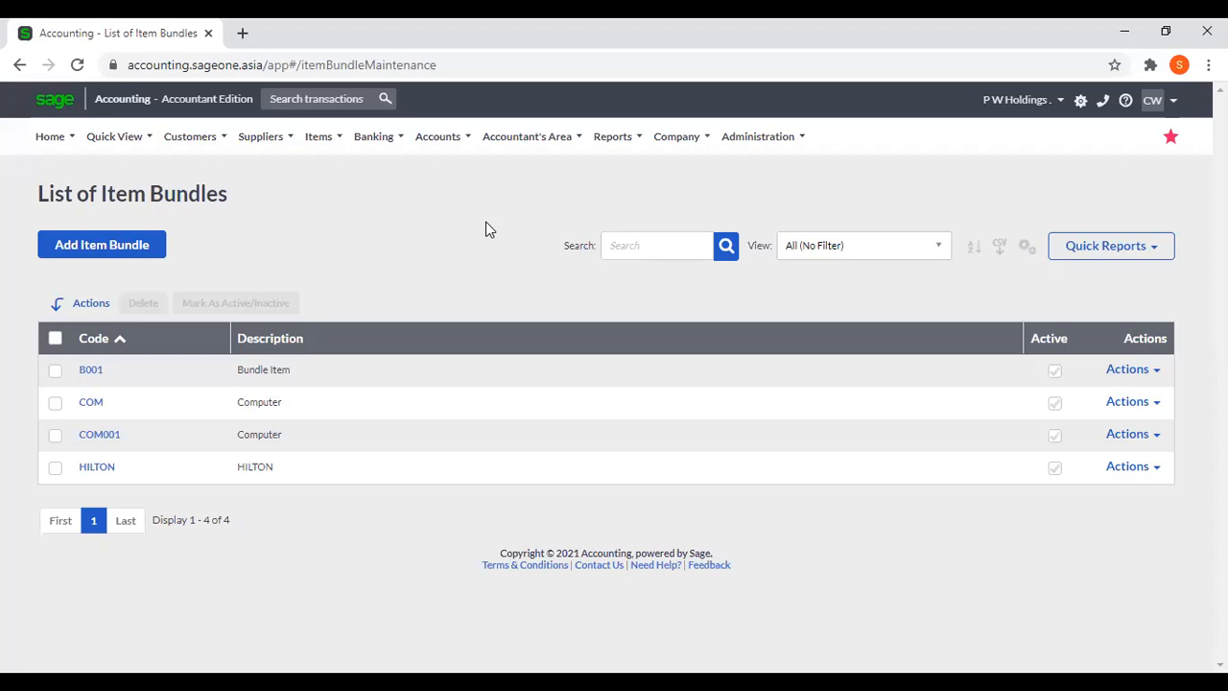
Duplicate the bundle list in a second browser tab and view the contents of the COM Computer bundle in the original.
right_click(161, 26)
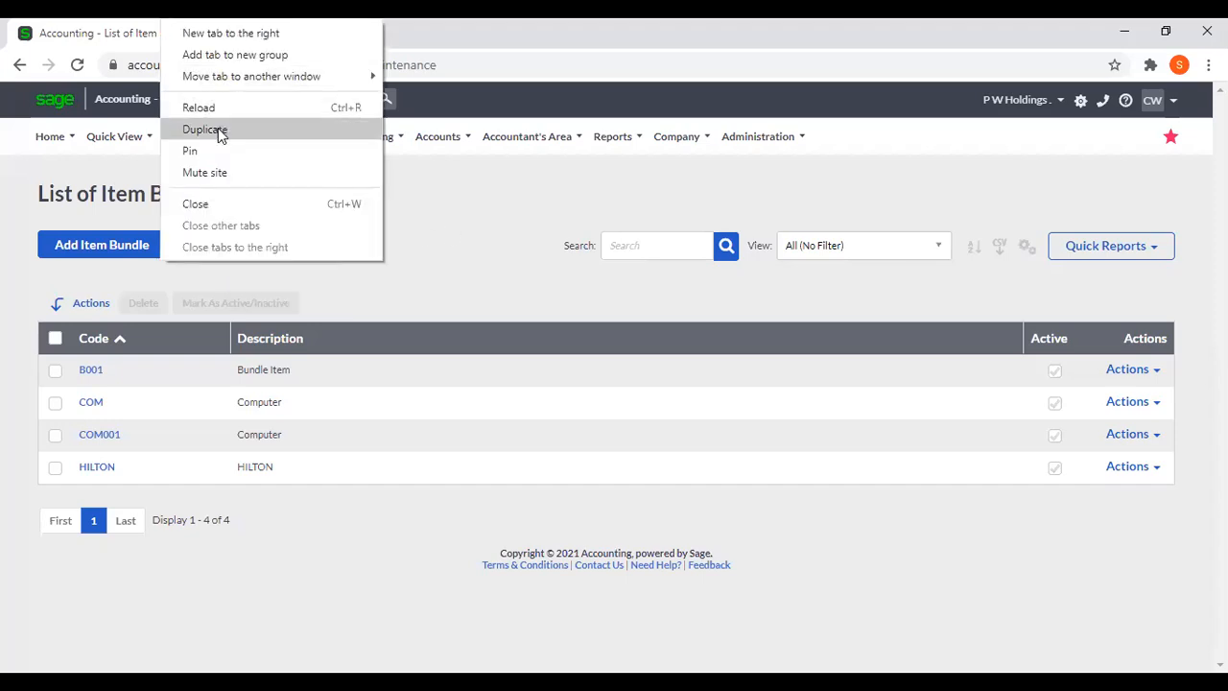
left_click(217, 133)
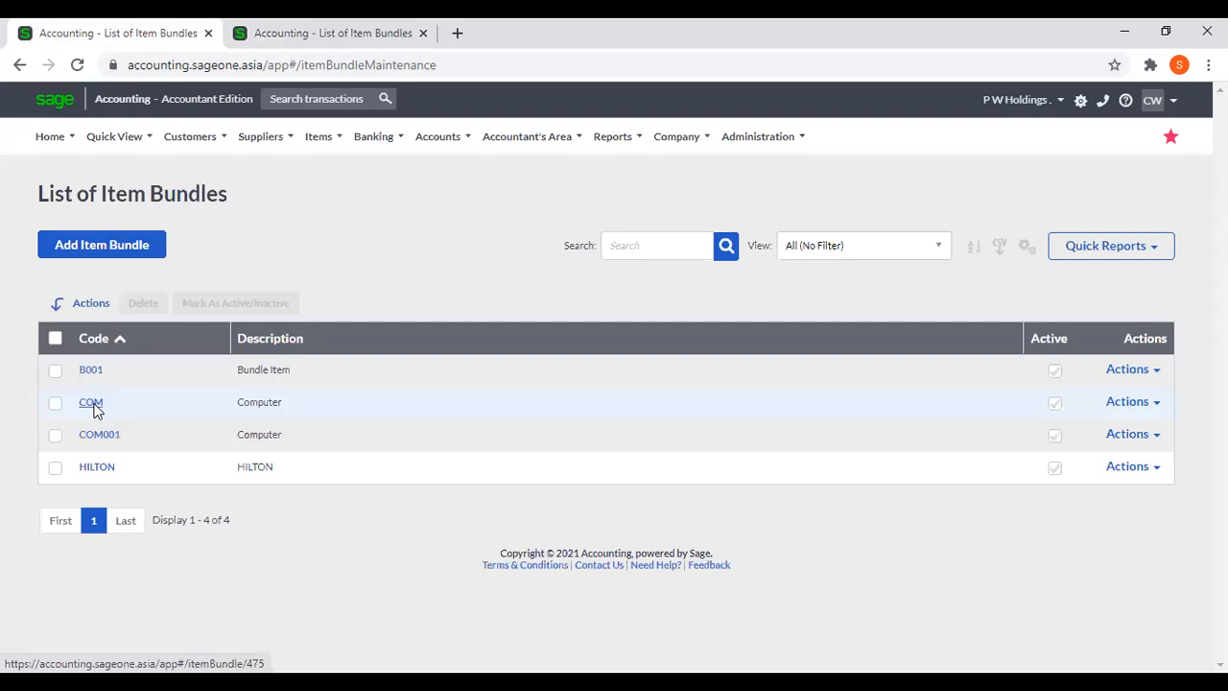
left_click(276, 388)
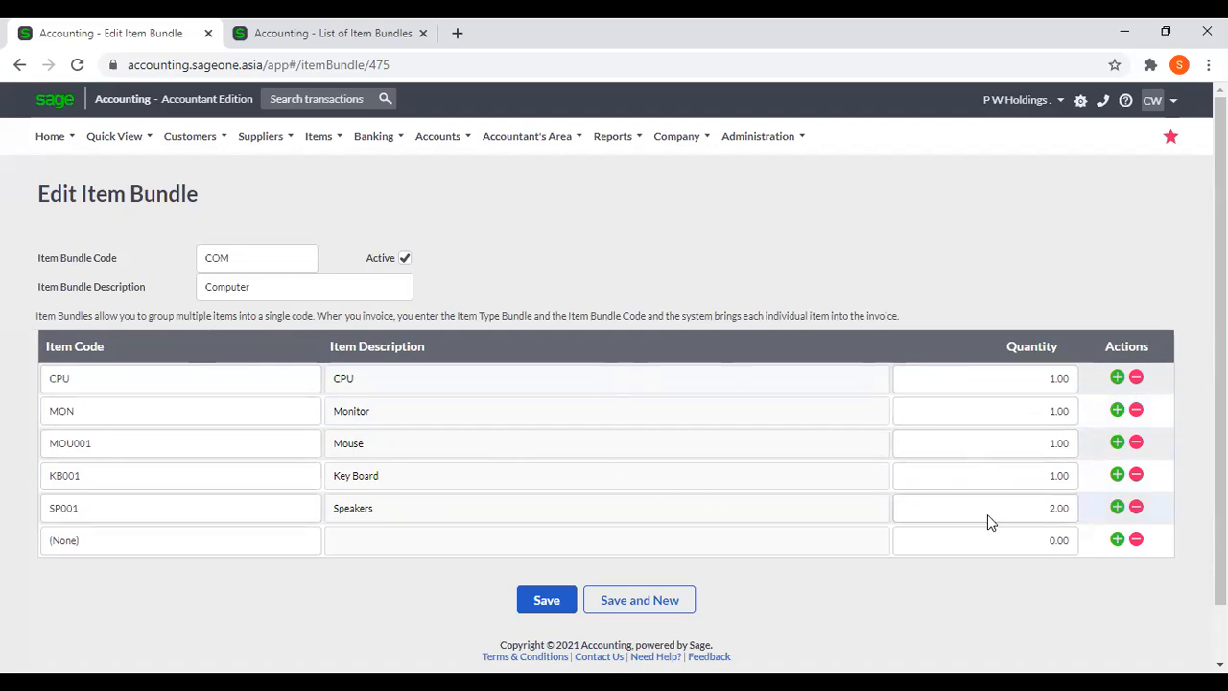
In the duplicated tab, go to the customer tax invoices and start a new tax invoice.
left_click(343, 32)
mouse_move(204, 144)
mouse_move(275, 229)
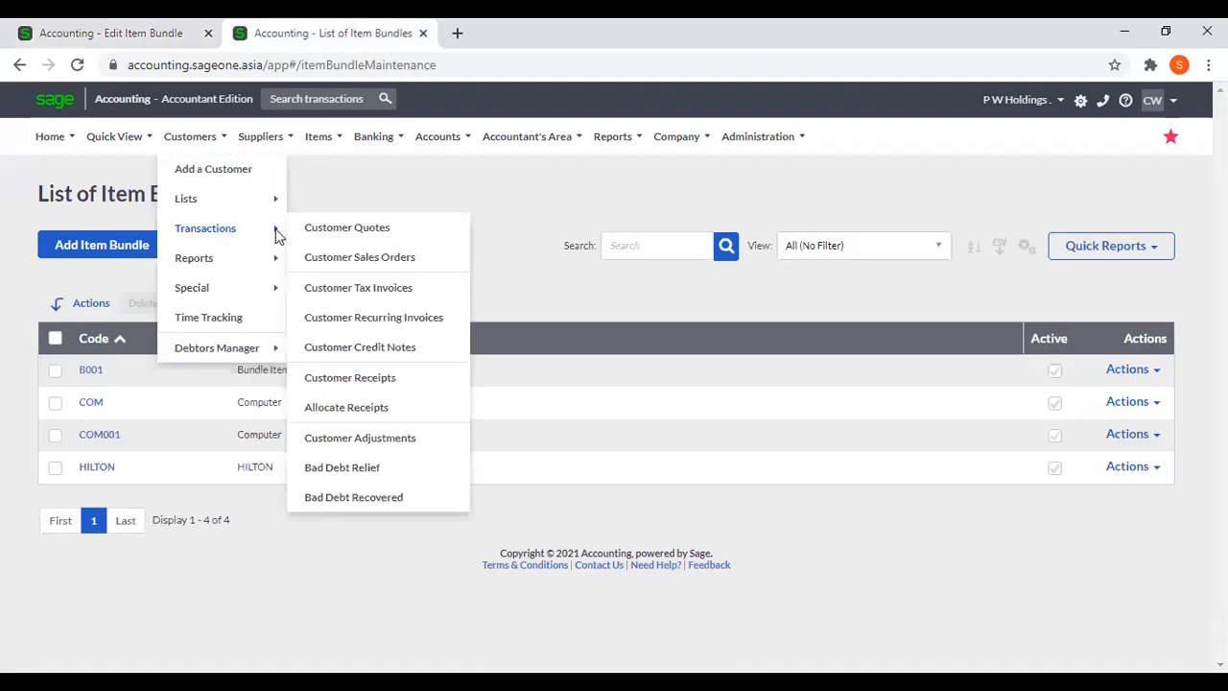
left_click(336, 289)
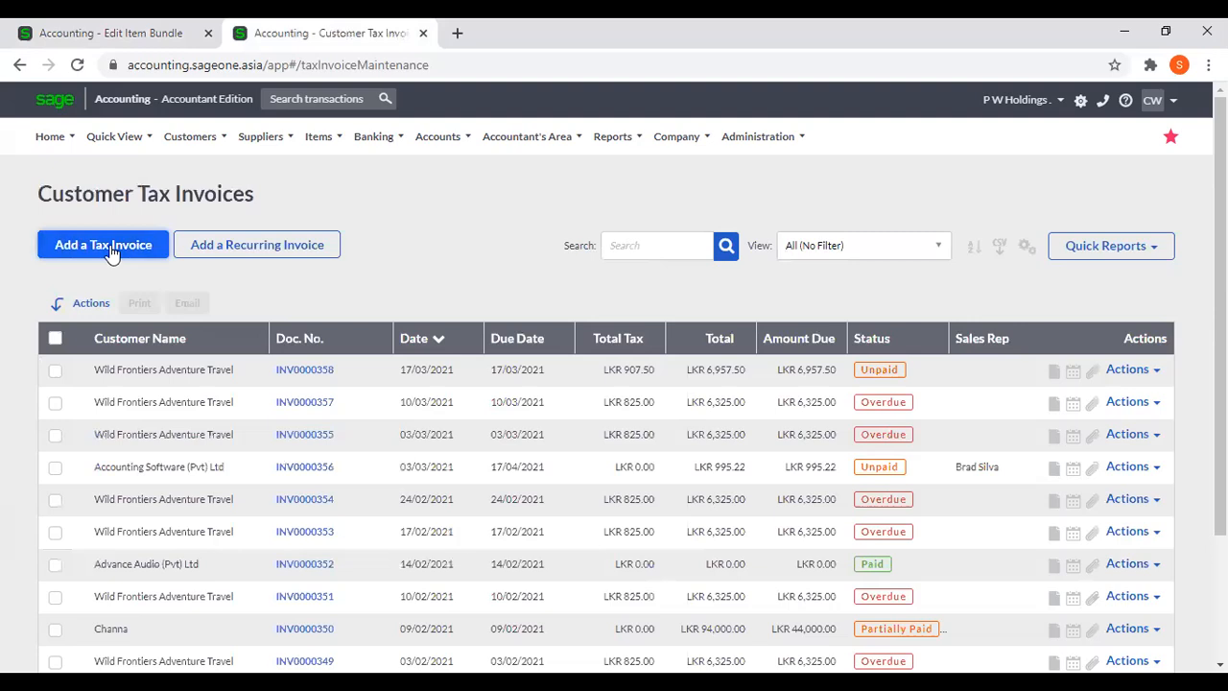
left_click(112, 251)
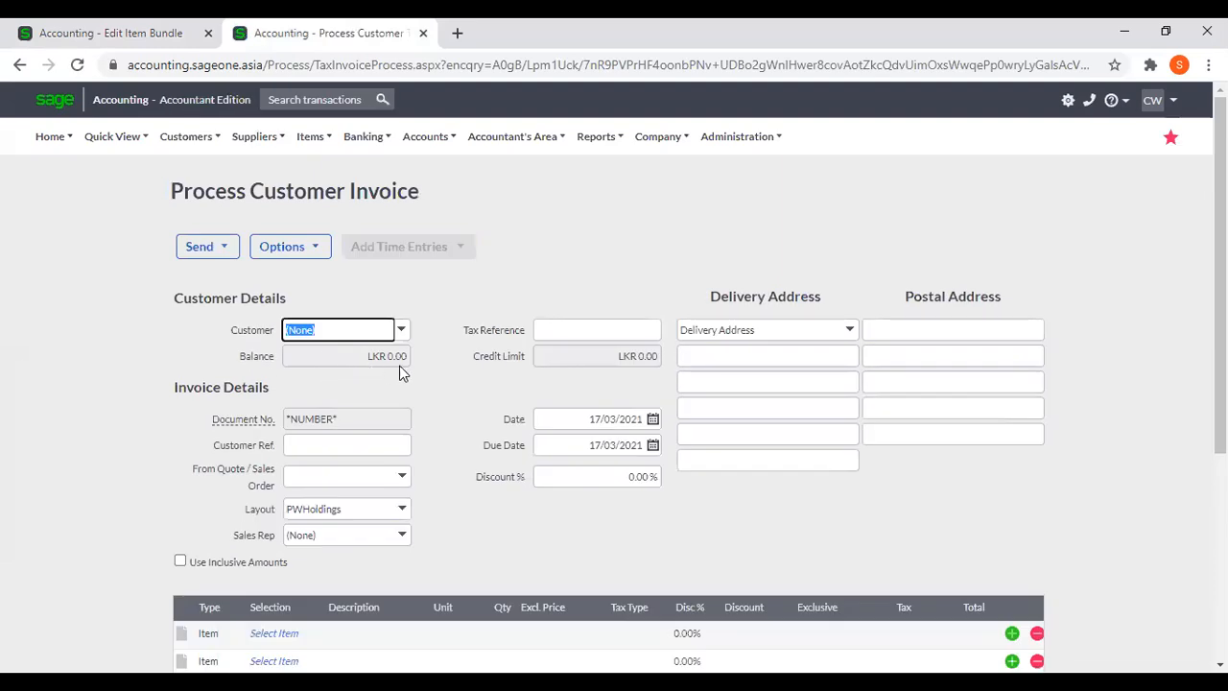
Set the first invoice line's type to Bundle and choose the COM Computer bundle for it.
scroll(232, 362, "down", 3)
left_click(219, 362)
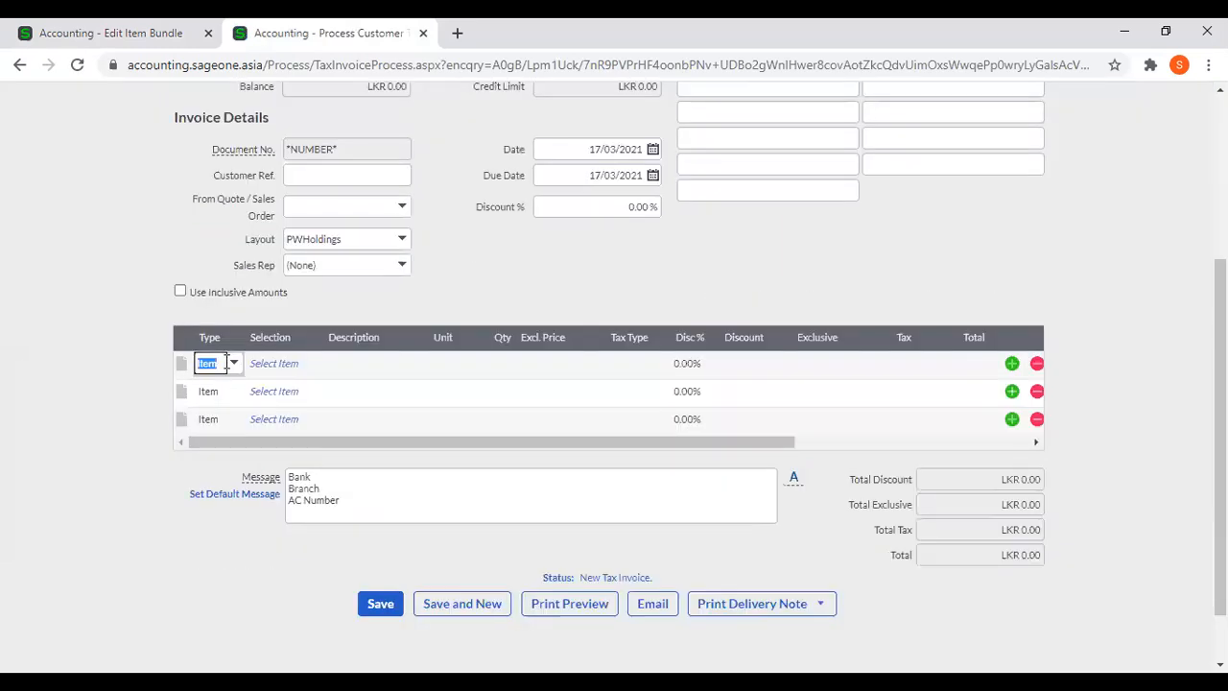
left_click(235, 364)
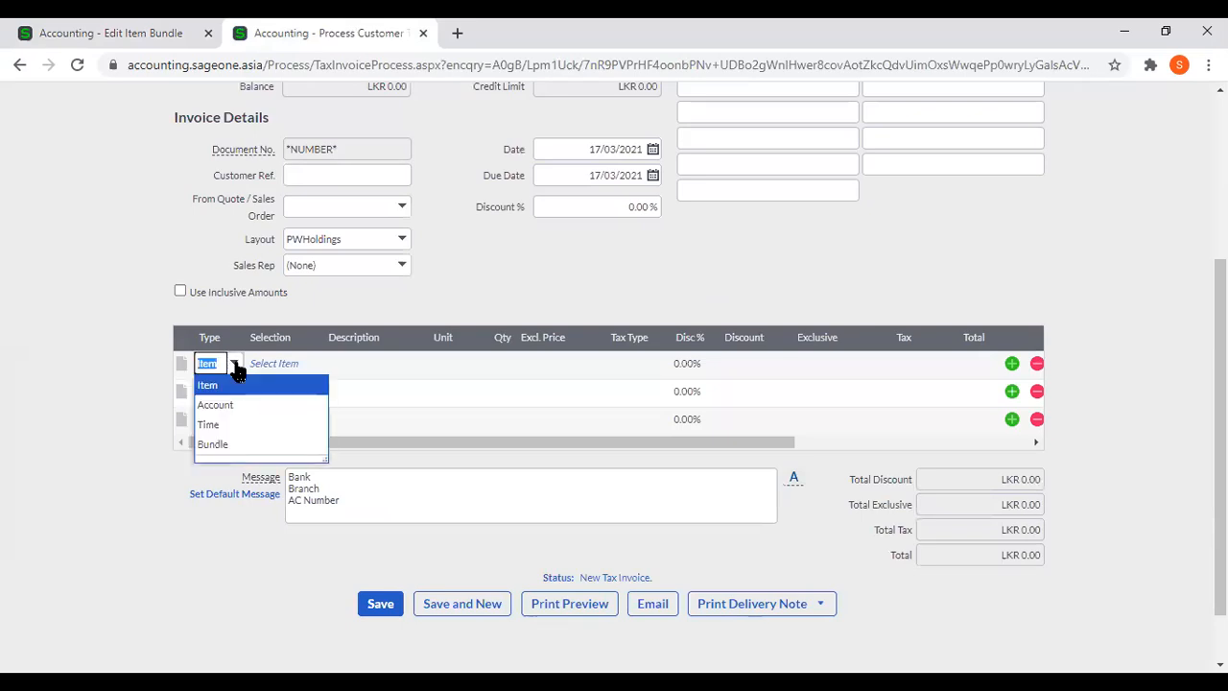
left_click(240, 443)
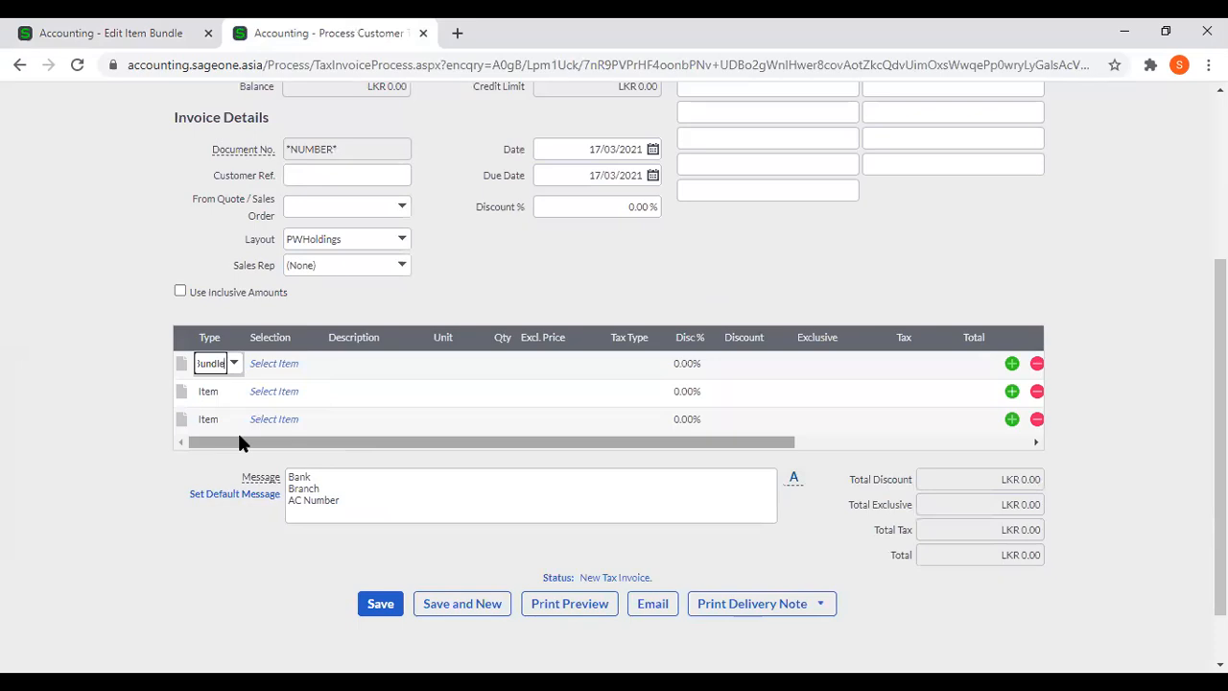
left_click(310, 374)
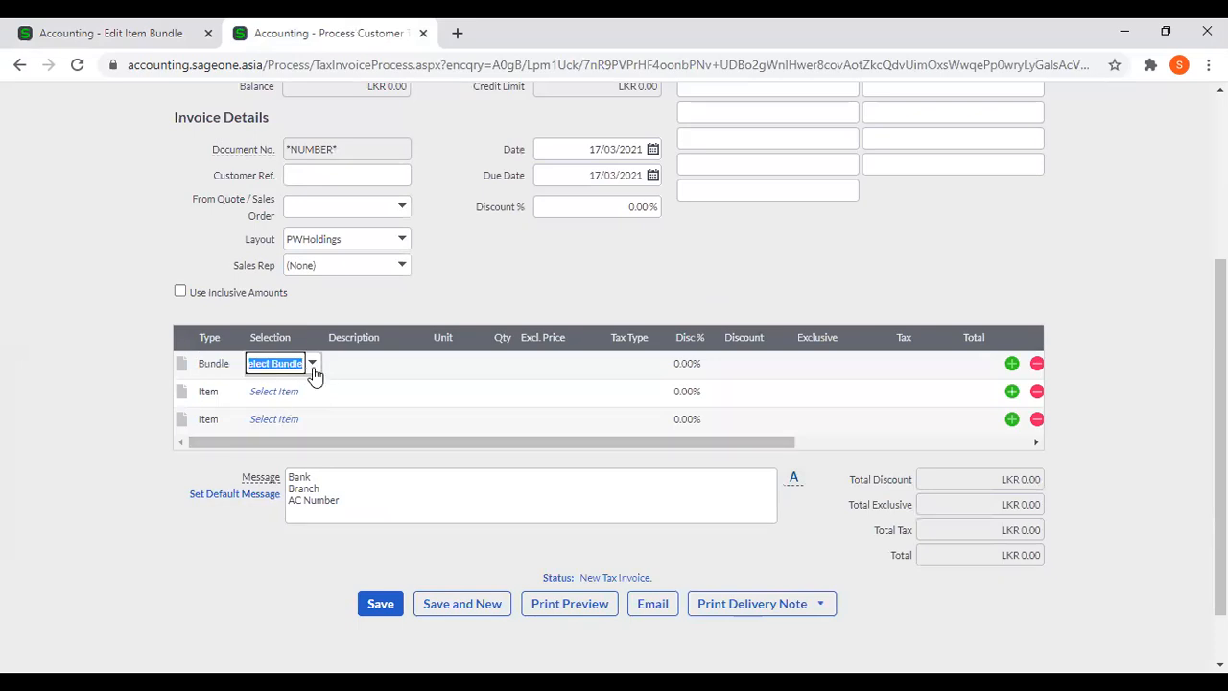
left_click(321, 405)
Try quantities of 5 and 2 for the COM Computer bundle line on the invoice.
left_click(415, 361)
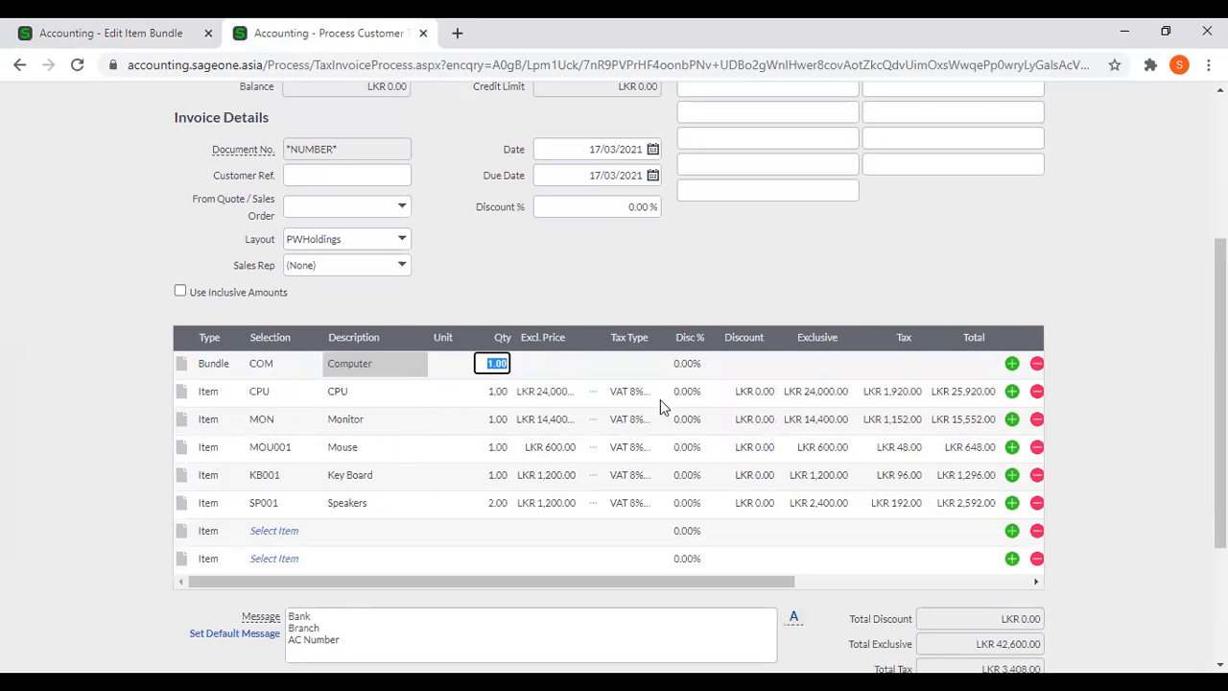
type("5")
key("Tab")
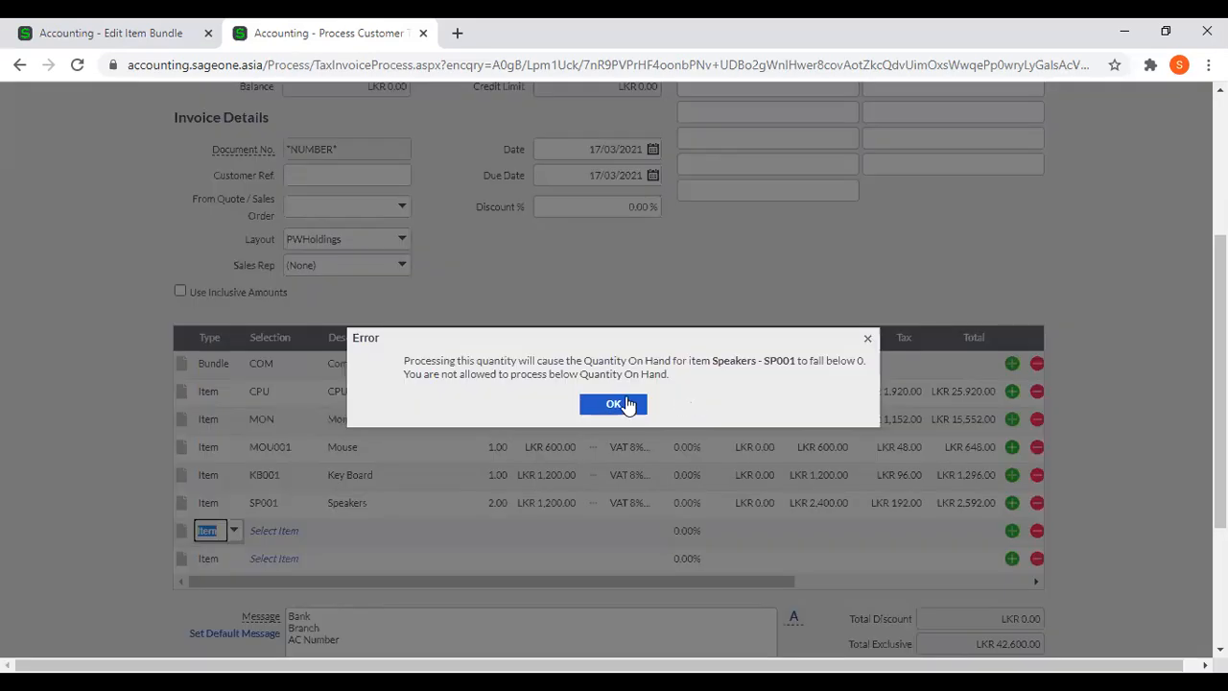
key("Return")
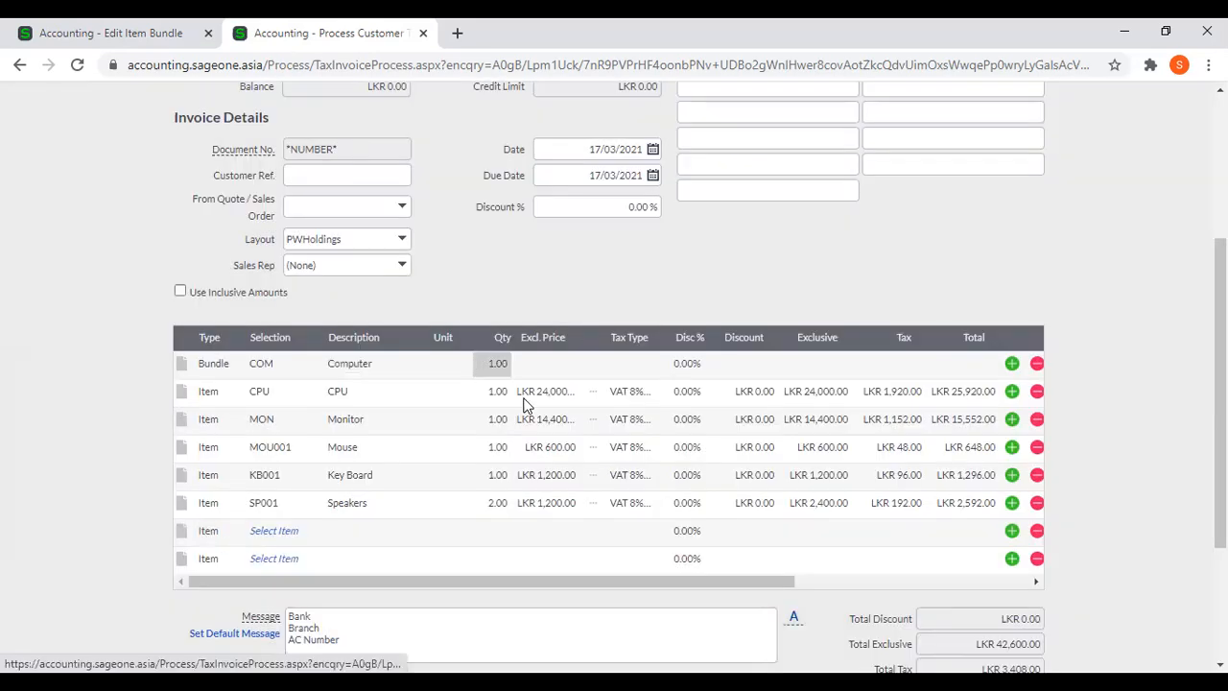
type("2")
key("Tab")
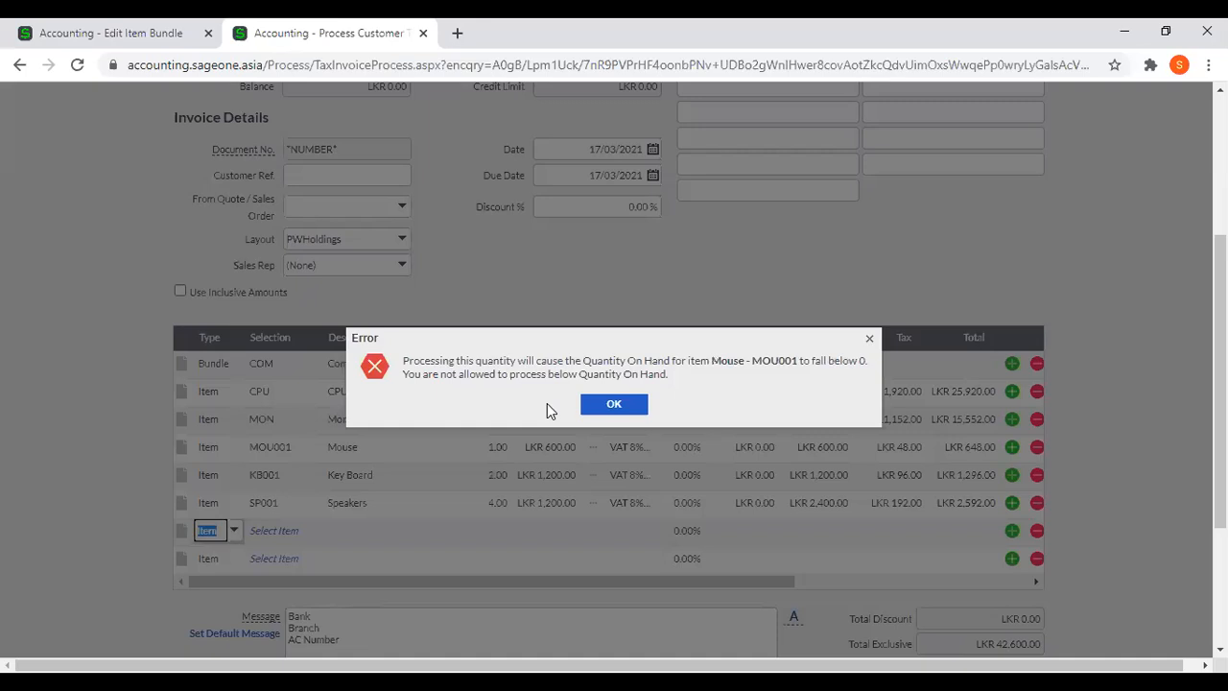
left_click(614, 408)
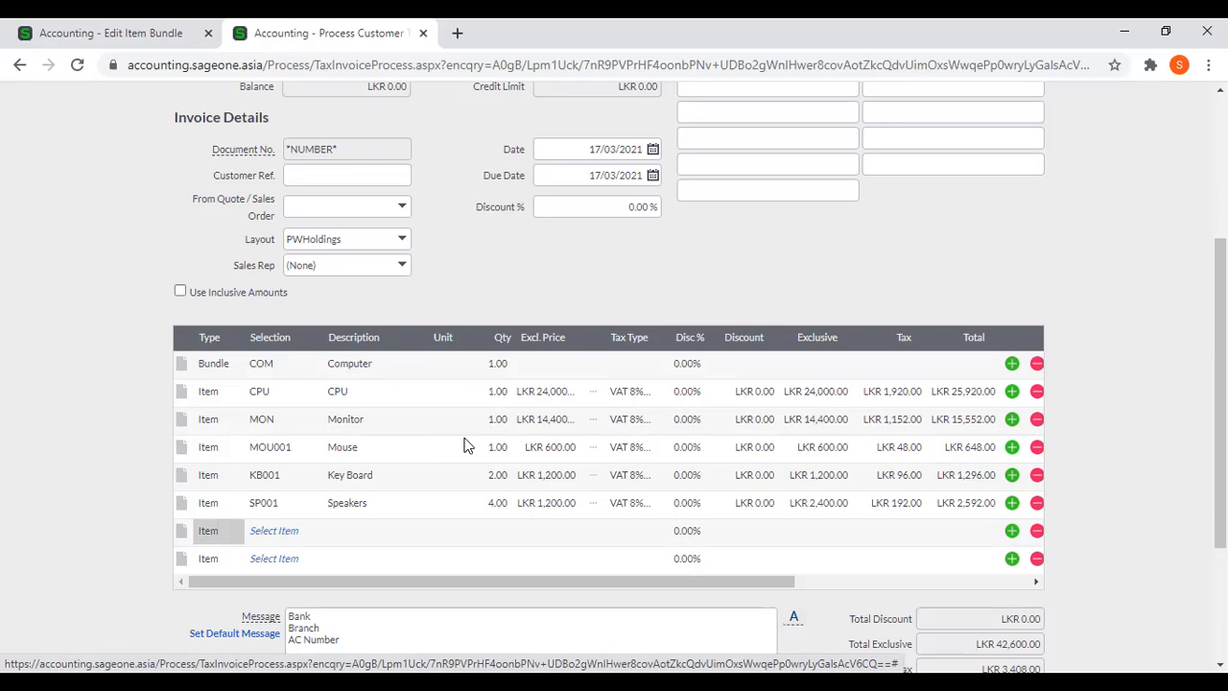
Re-enter 1 as the quantity of the COM Computer bundle line.
scroll(499, 445, "up", 1)
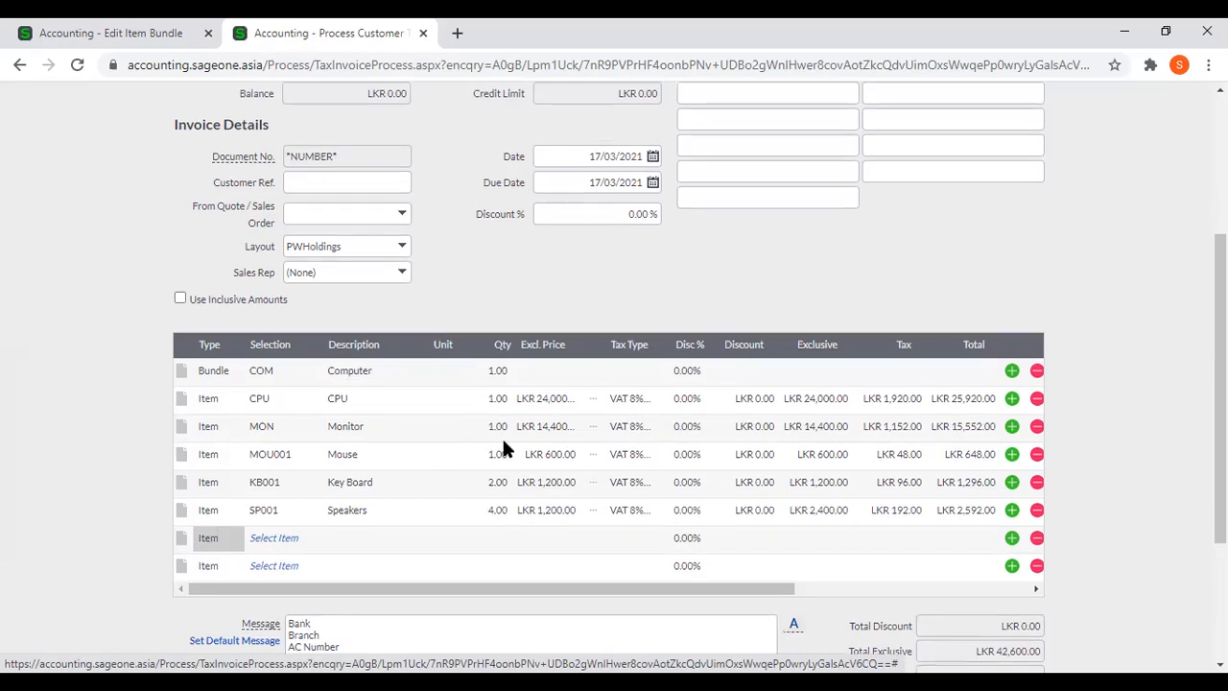
left_click(499, 452)
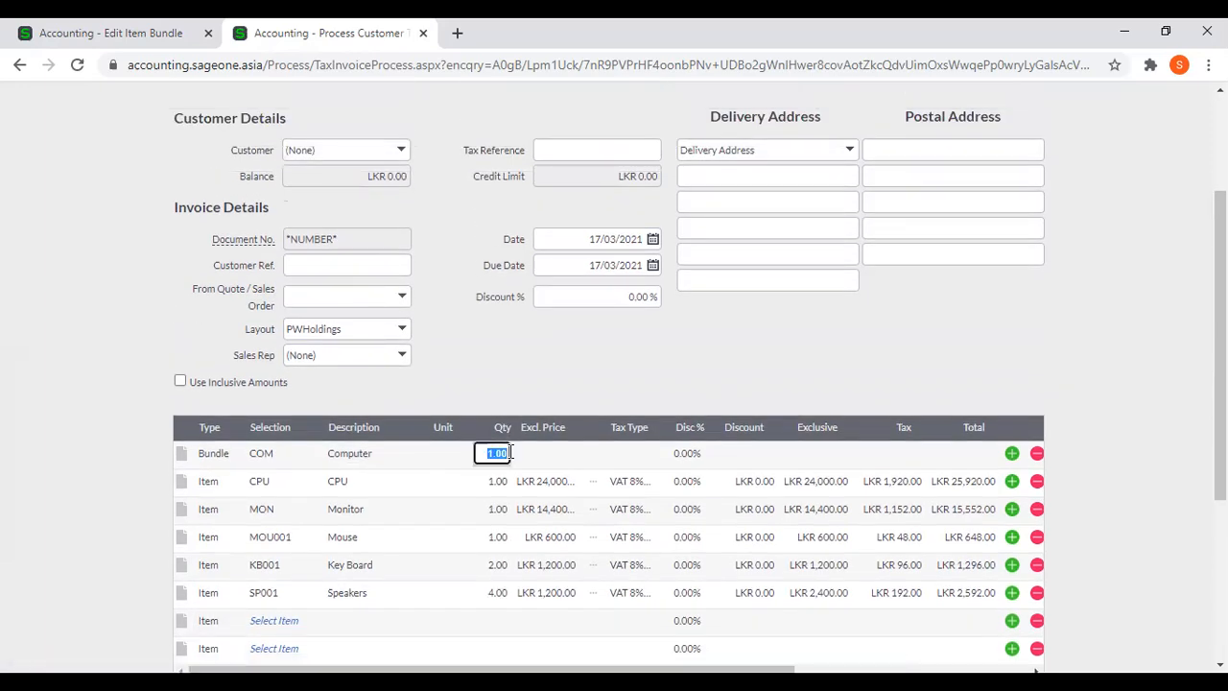
type("1")
key("Tab")
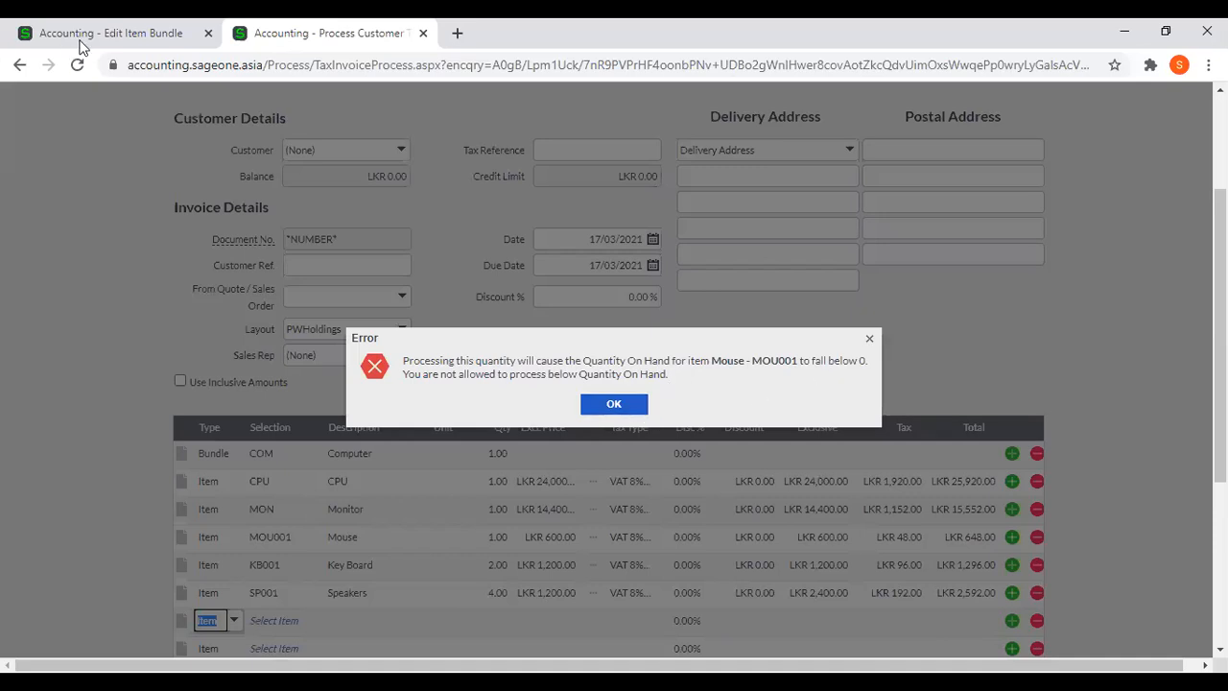
Duplicate the invoice tab and open the Item Settings within the company's general settings there.
right_click(304, 27)
left_click(338, 144)
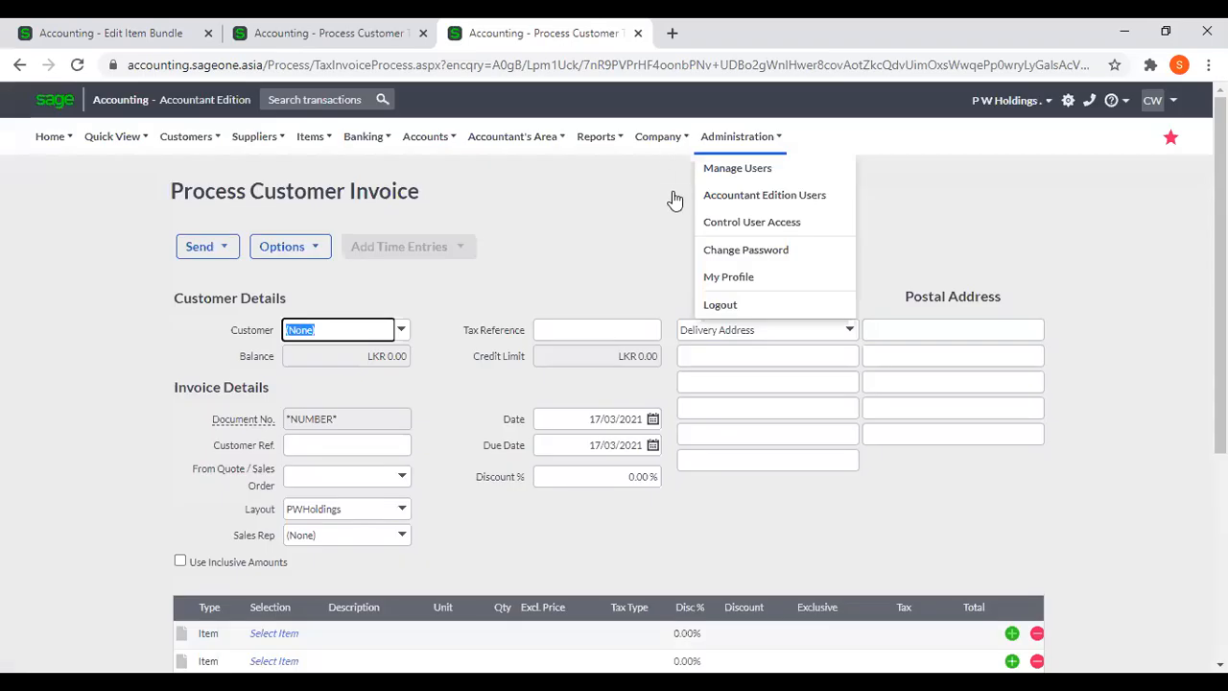
left_click(675, 197)
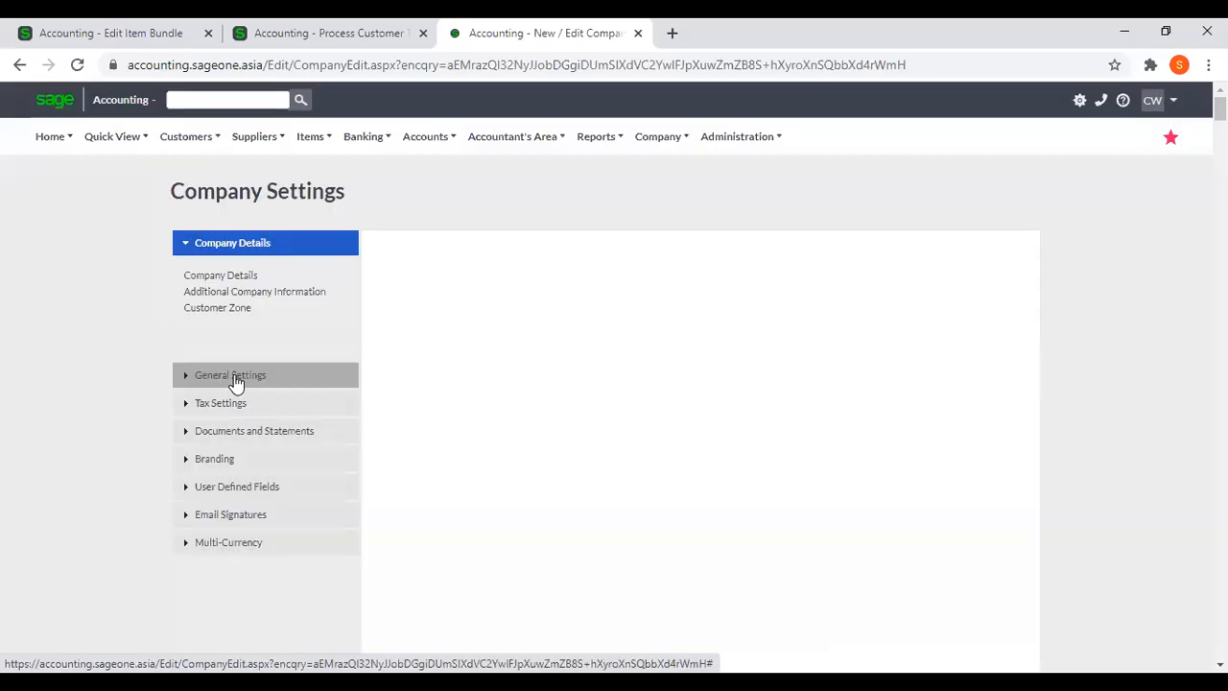
left_click(236, 378)
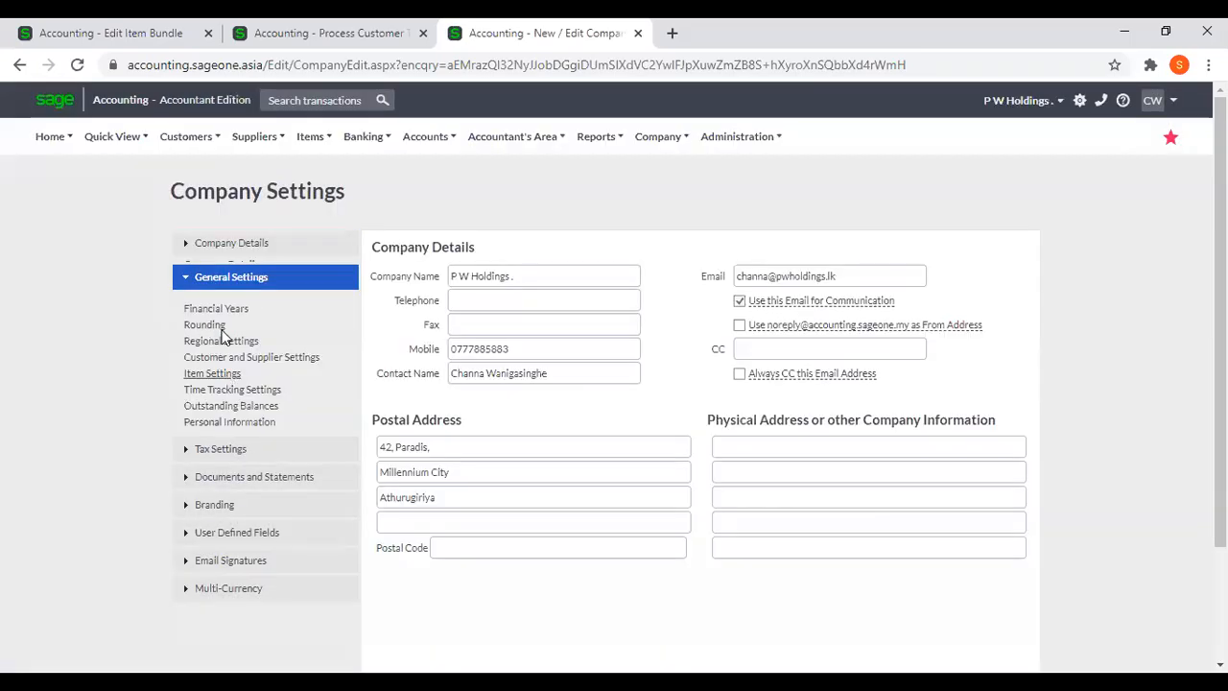
left_click(213, 374)
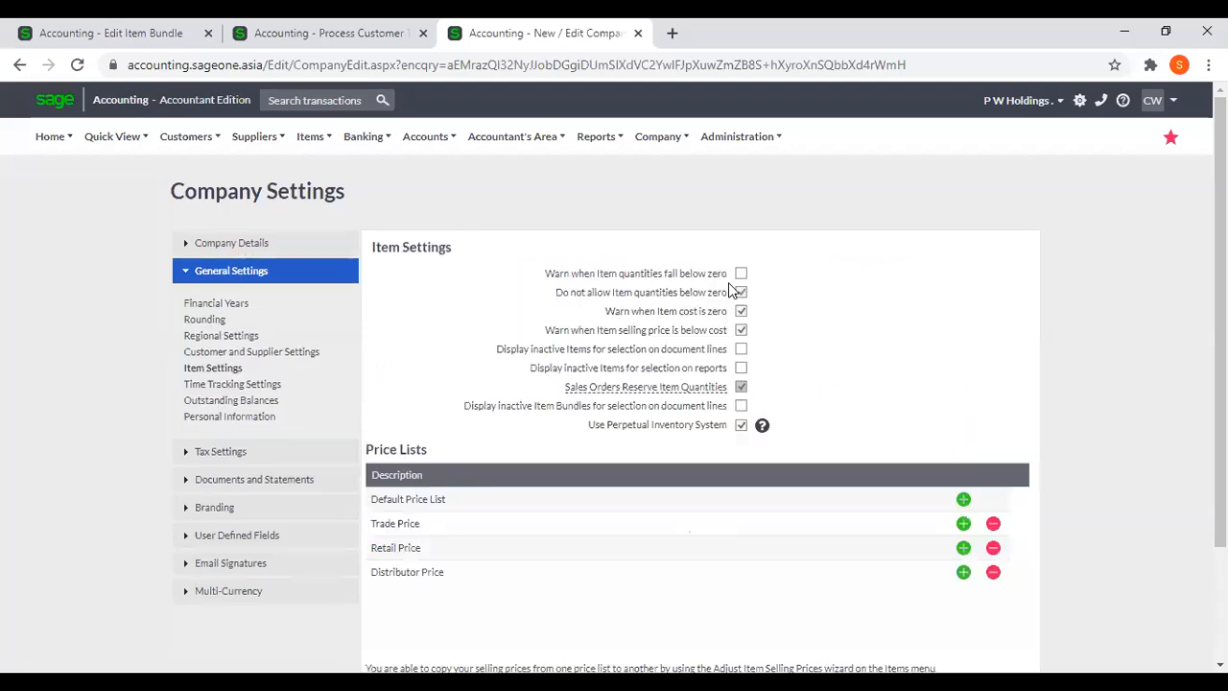
Enable the warning when item quantities fall below zero instead of disallowing them, and accept the perpetual inventory warning.
left_click(740, 274)
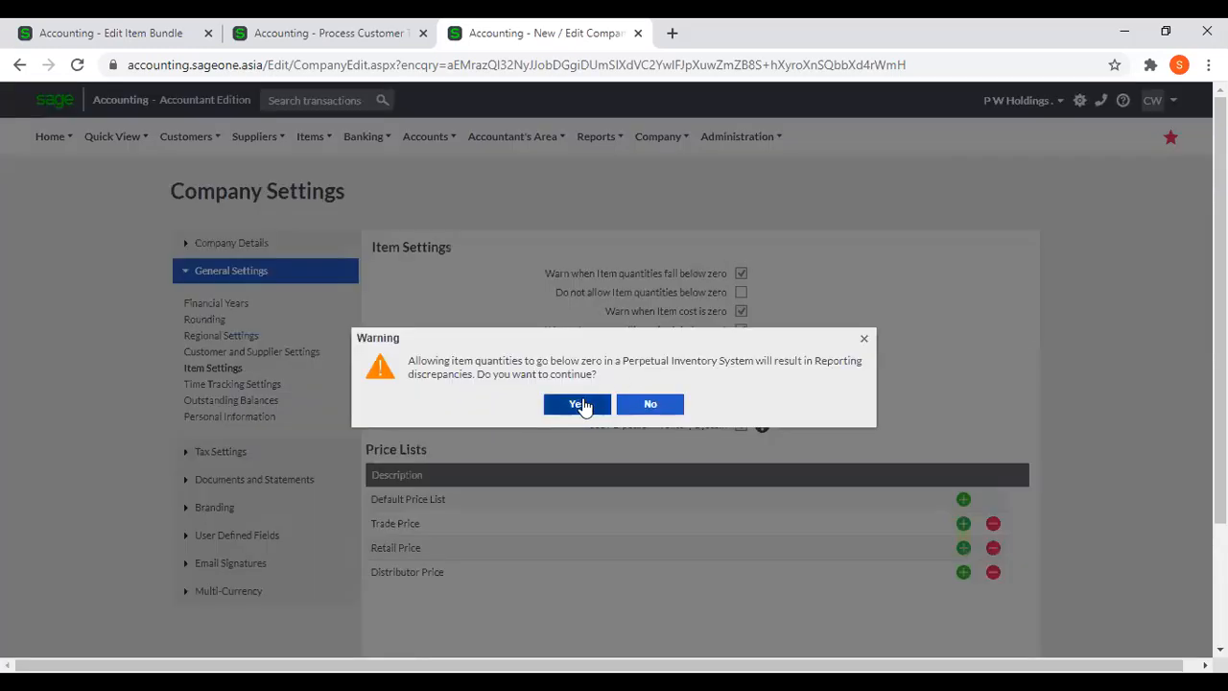
left_click(581, 404)
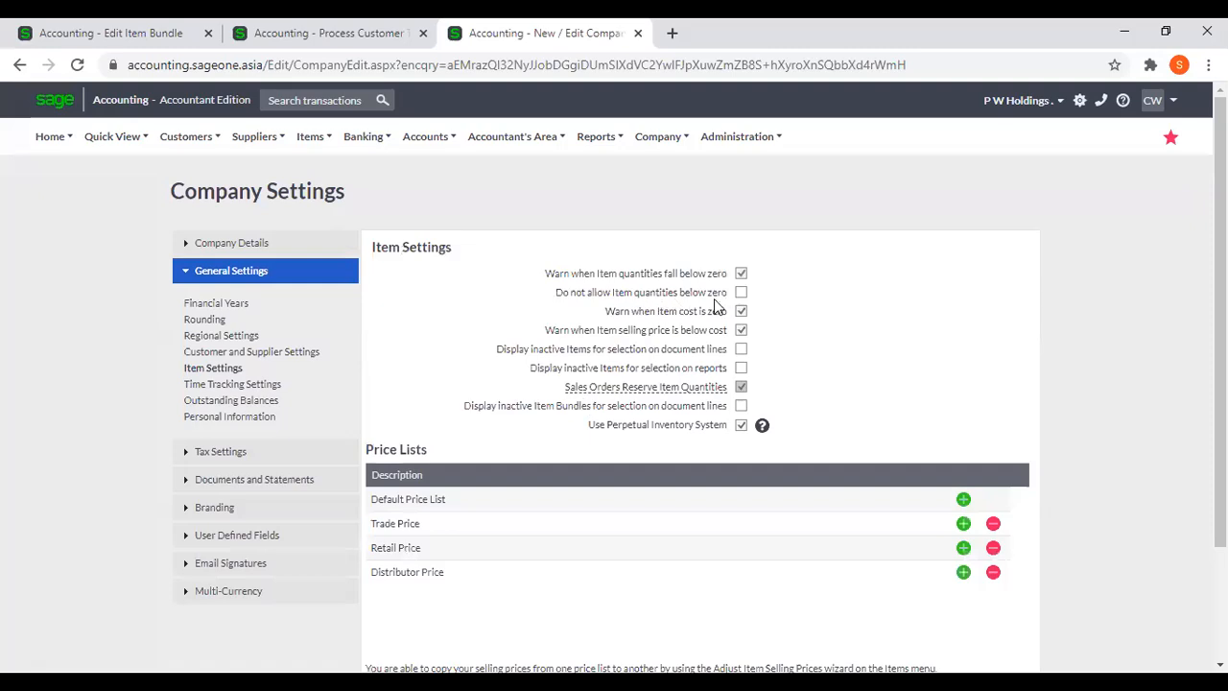
scroll(798, 389, "down", 1)
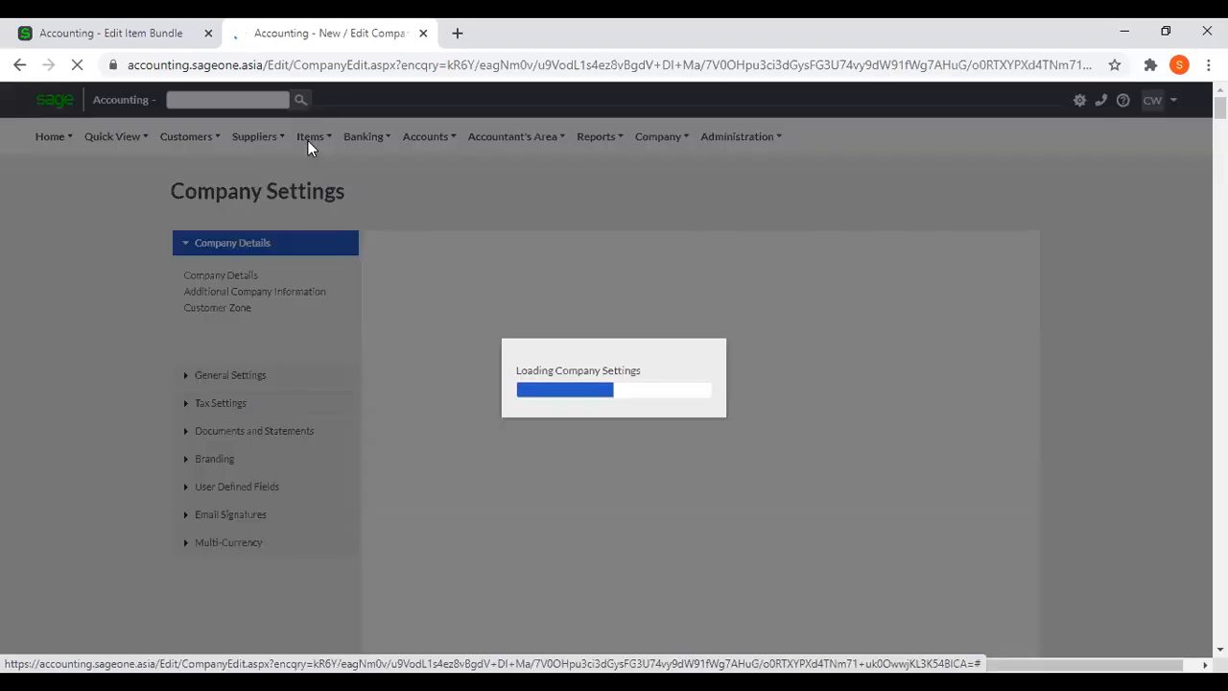
Start a new customer tax invoice and add the COM Computer bundle as its first line.
left_click(199, 136)
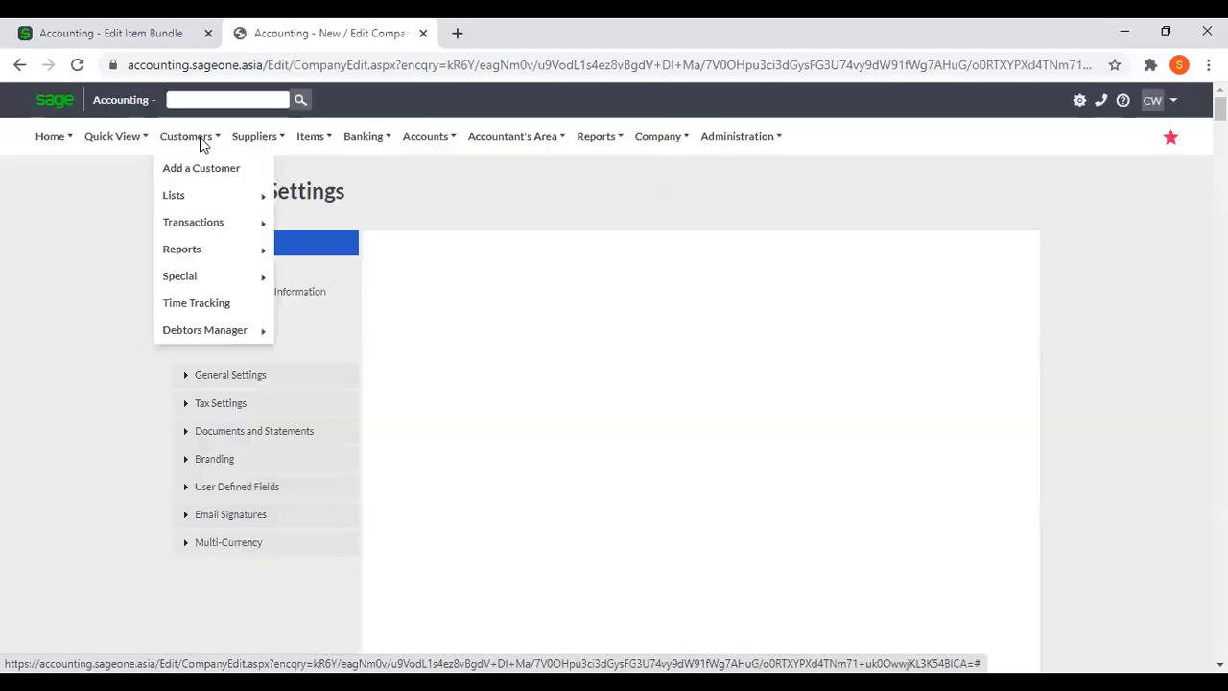
mouse_move(213, 231)
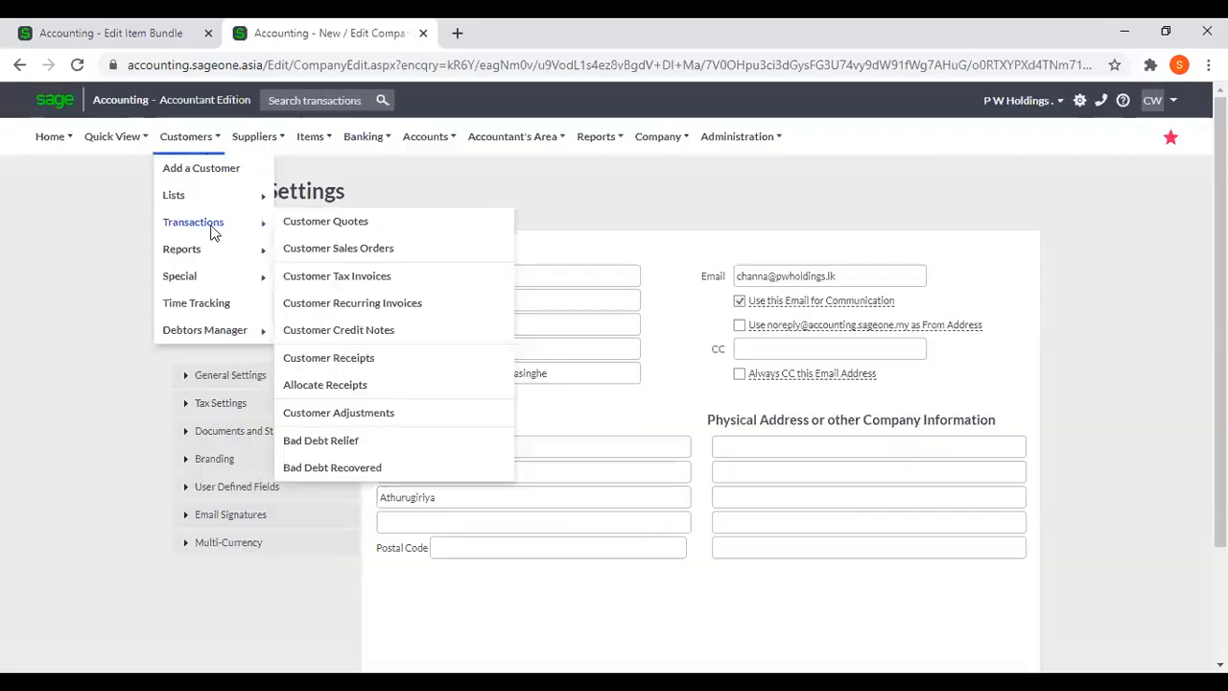
left_click(337, 279)
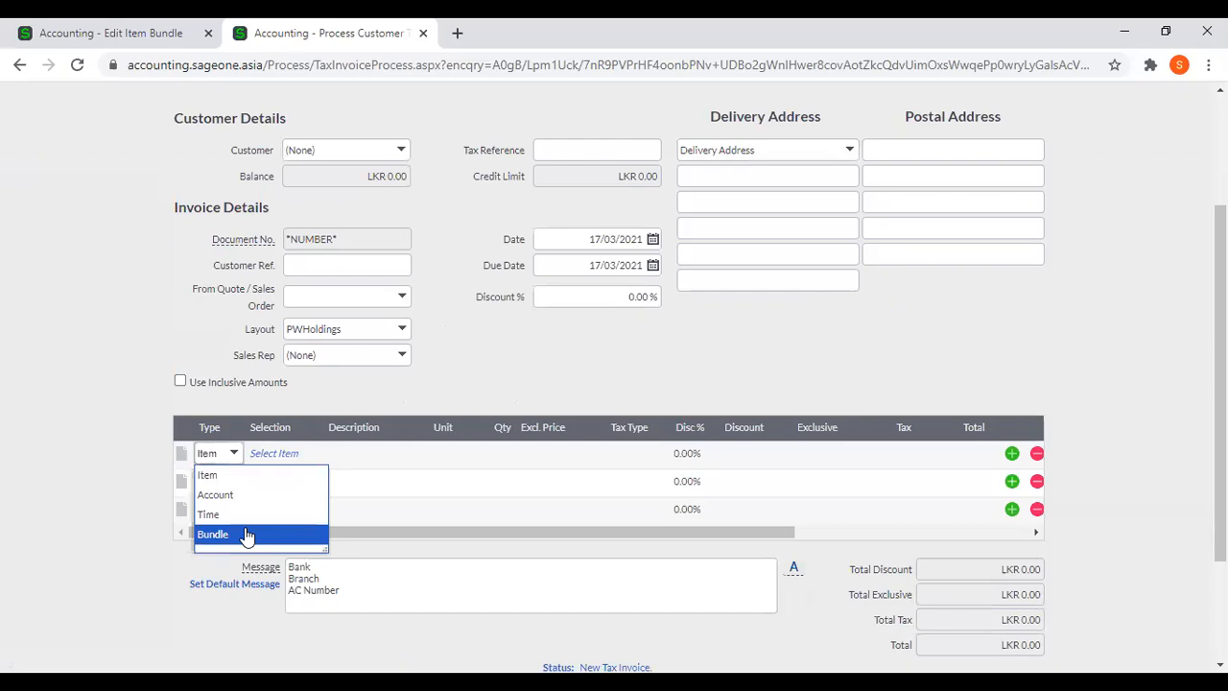
left_click(245, 535)
key("Tab")
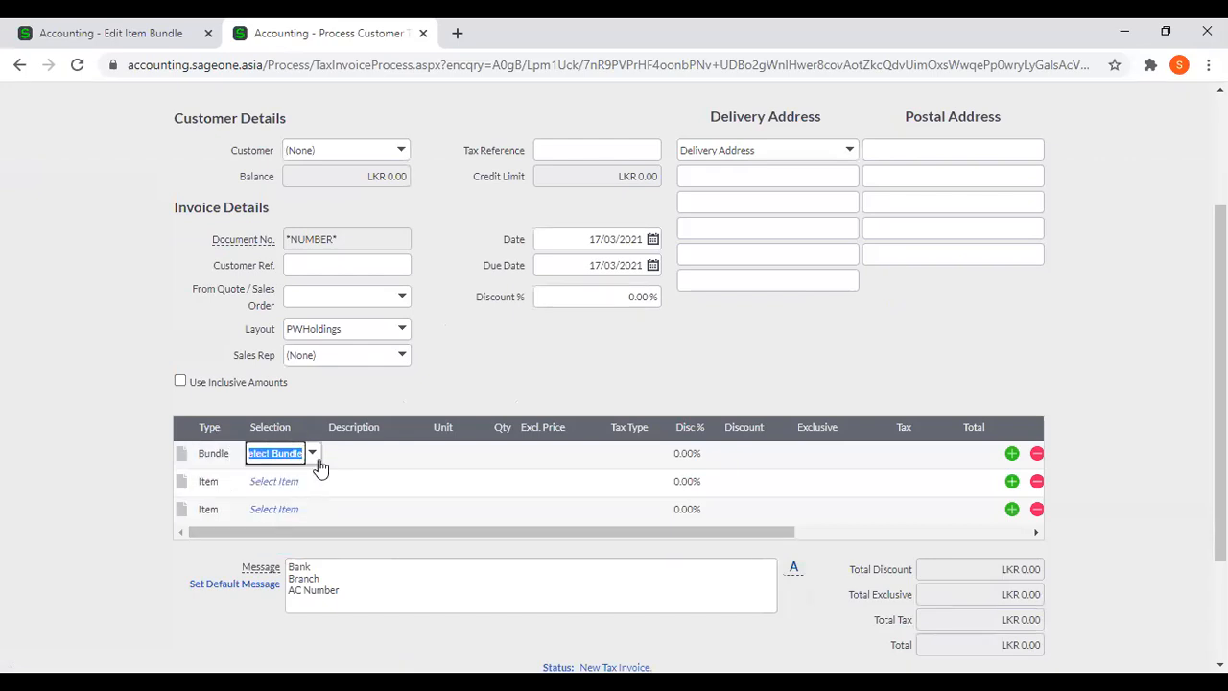
type("c")
left_click(325, 470)
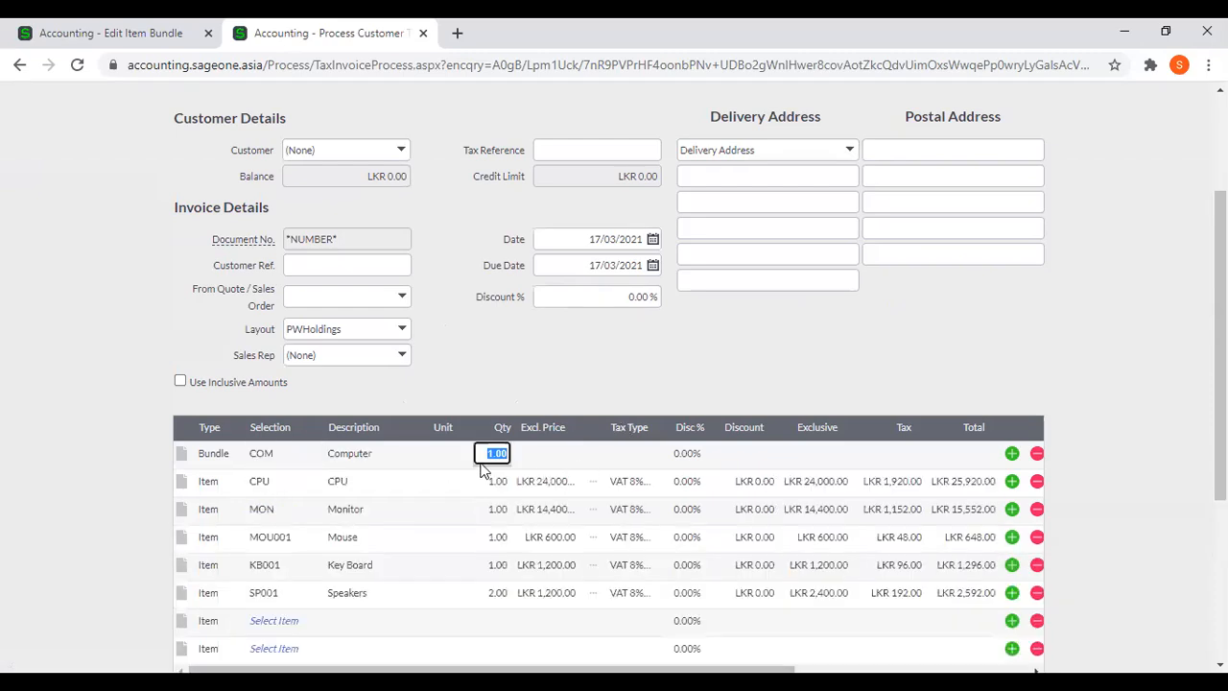
Set the COM Computer bundle quantity to 5 and accept the warning about stock falling below zero.
type("5")
key("Tab")
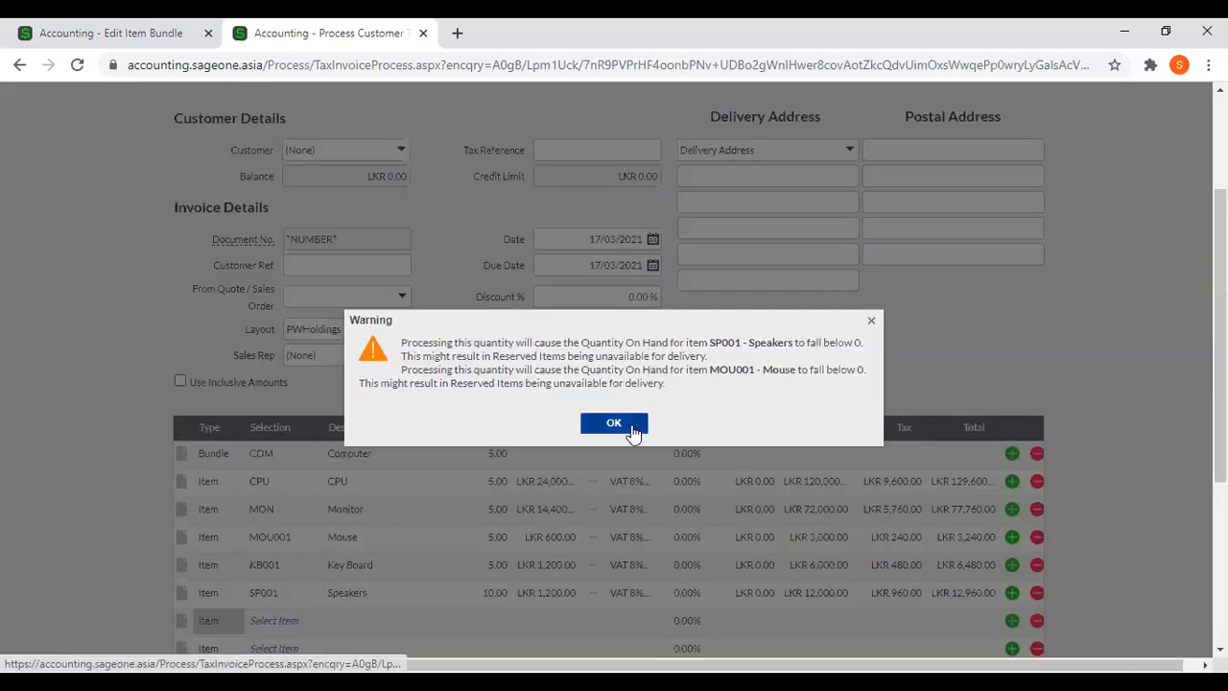
left_click(613, 423)
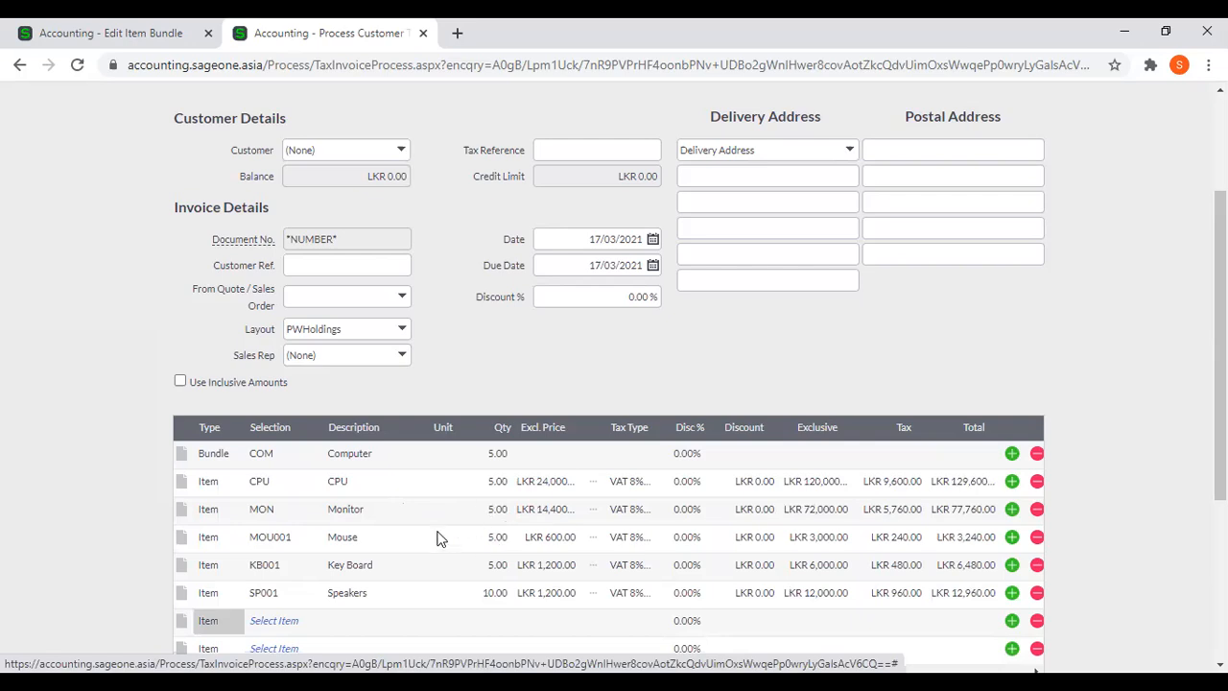
scroll(479, 556, "up", 2)
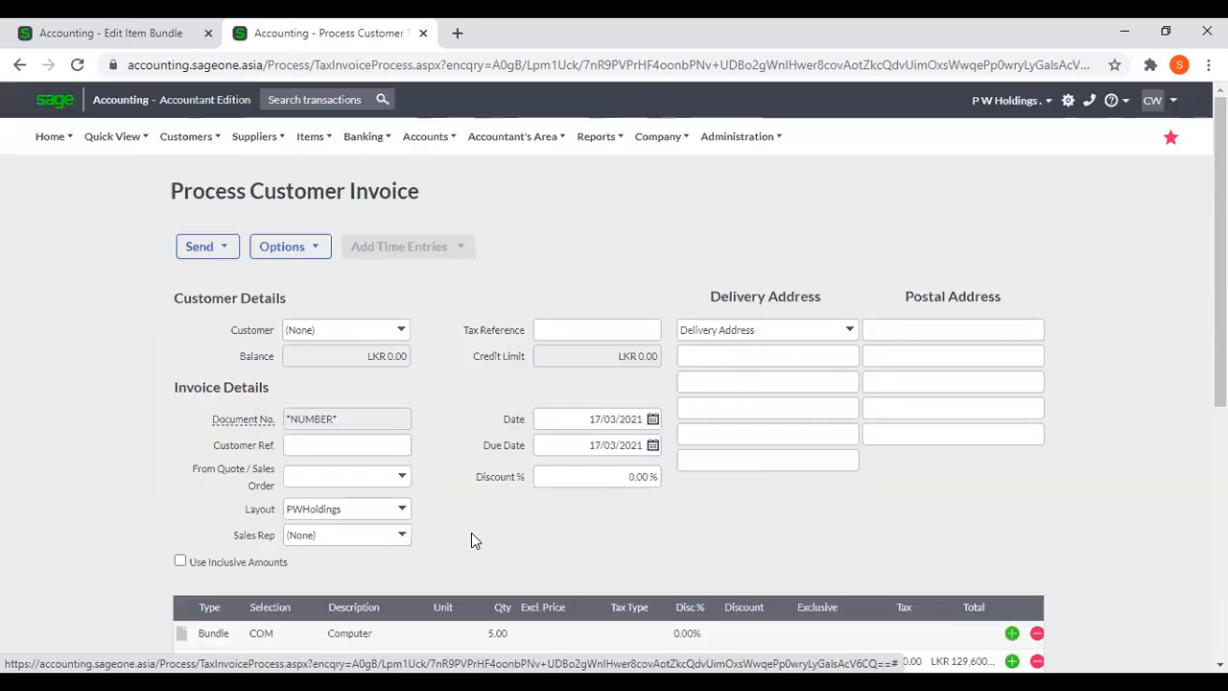
Return to the item bundle browser tab and open the Adjust Item Selling Prices wizard there.
left_click(88, 31)
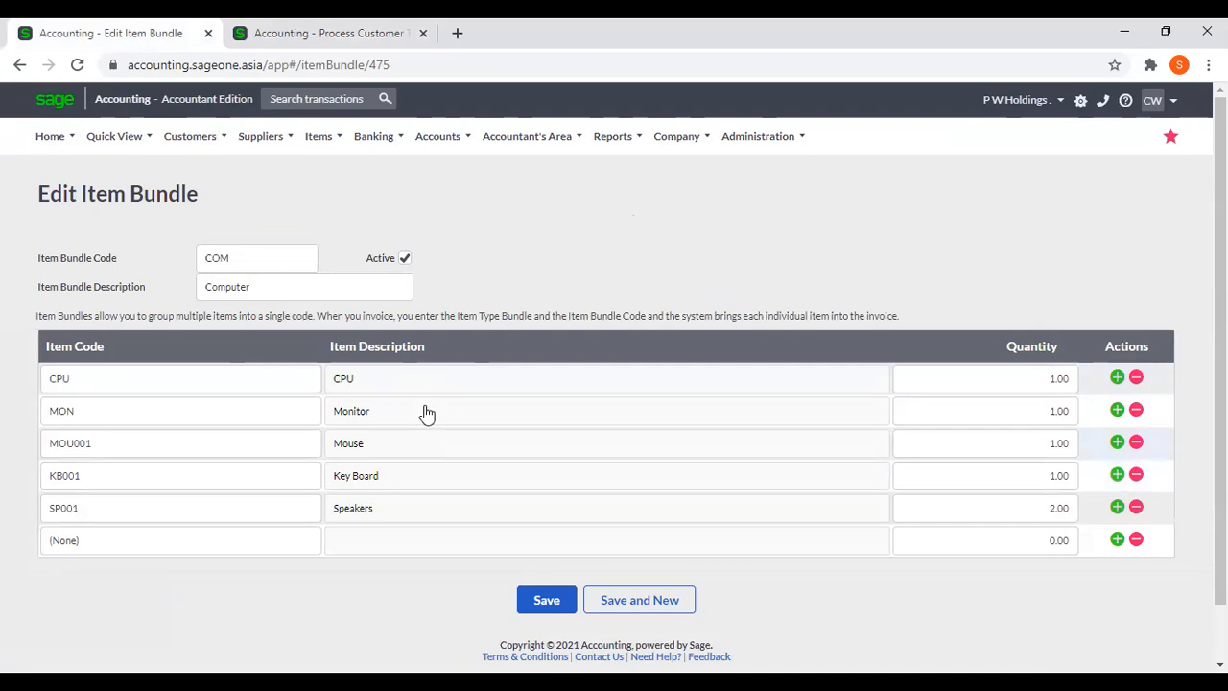
left_click(314, 140)
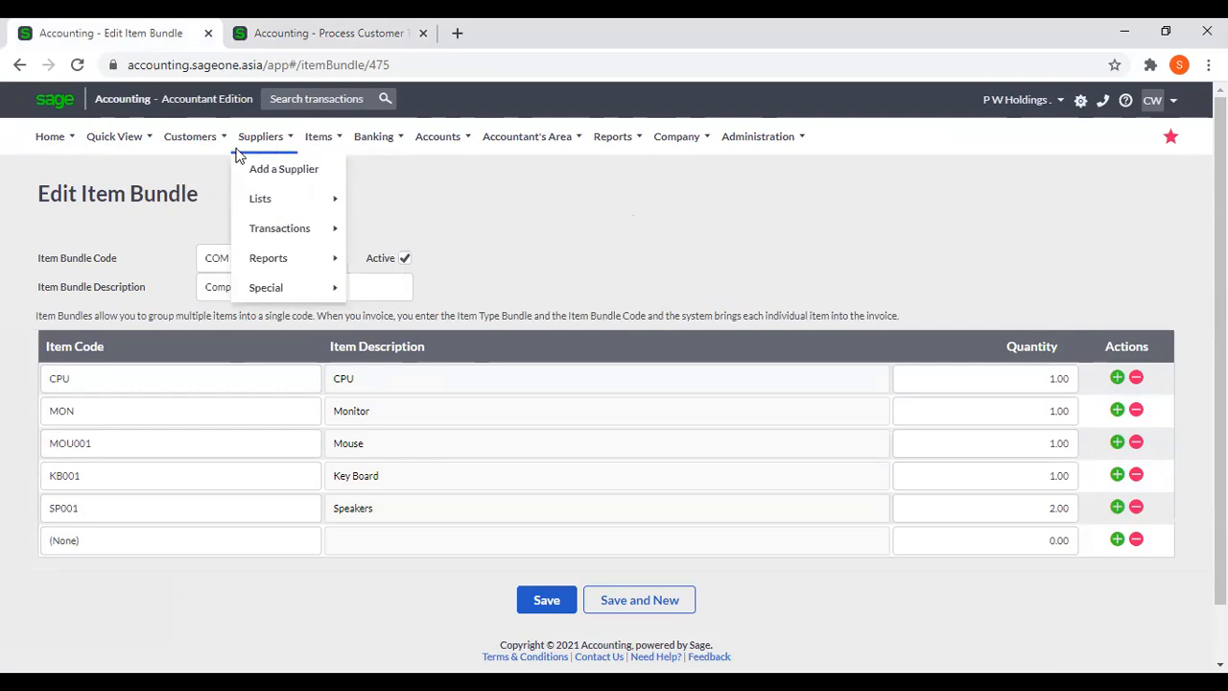
mouse_move(213, 149)
mouse_move(316, 144)
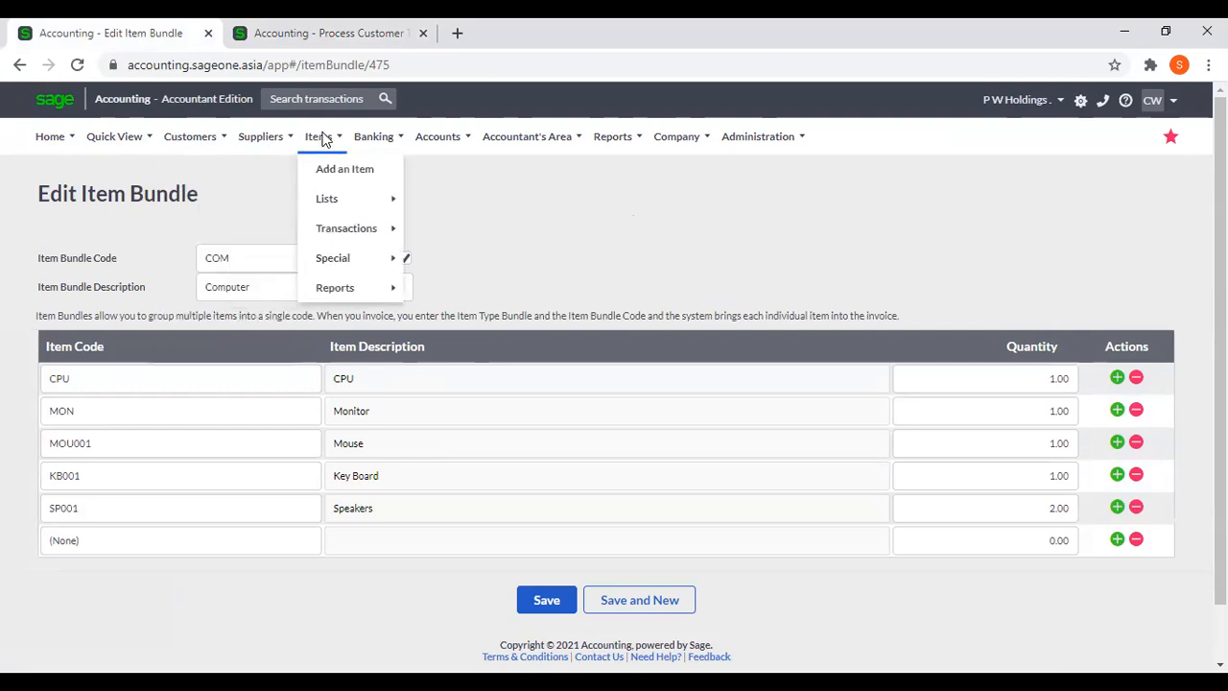
mouse_move(327, 230)
mouse_move(332, 266)
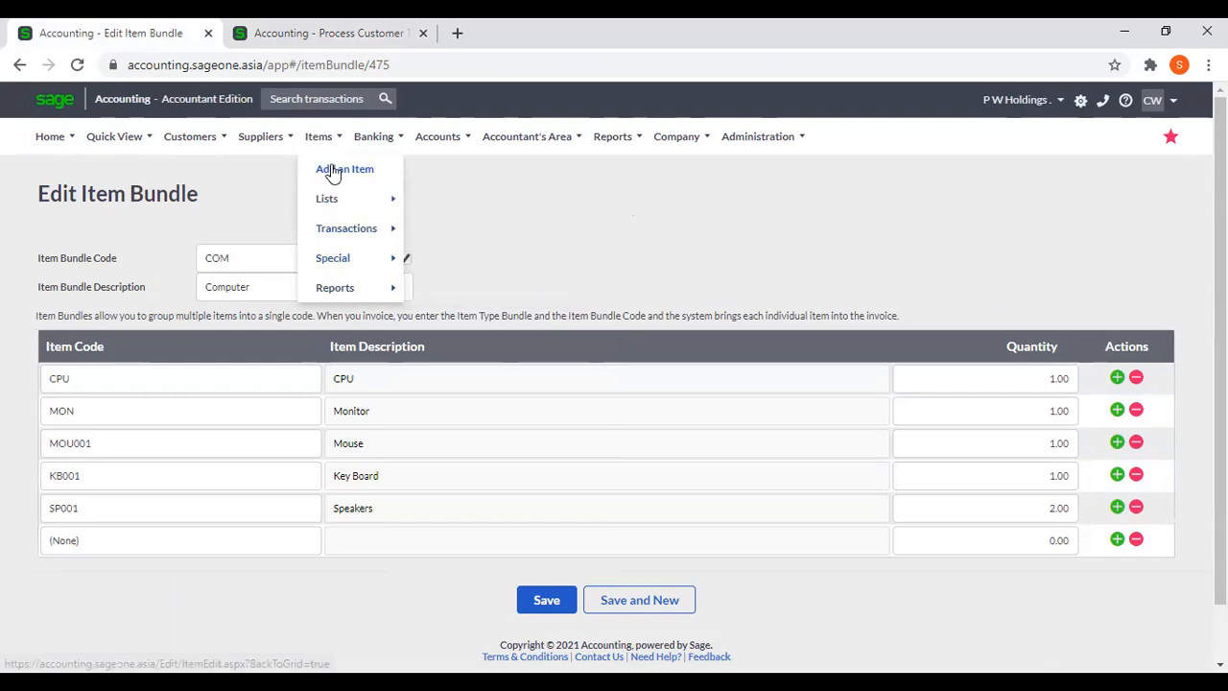
mouse_move(329, 197)
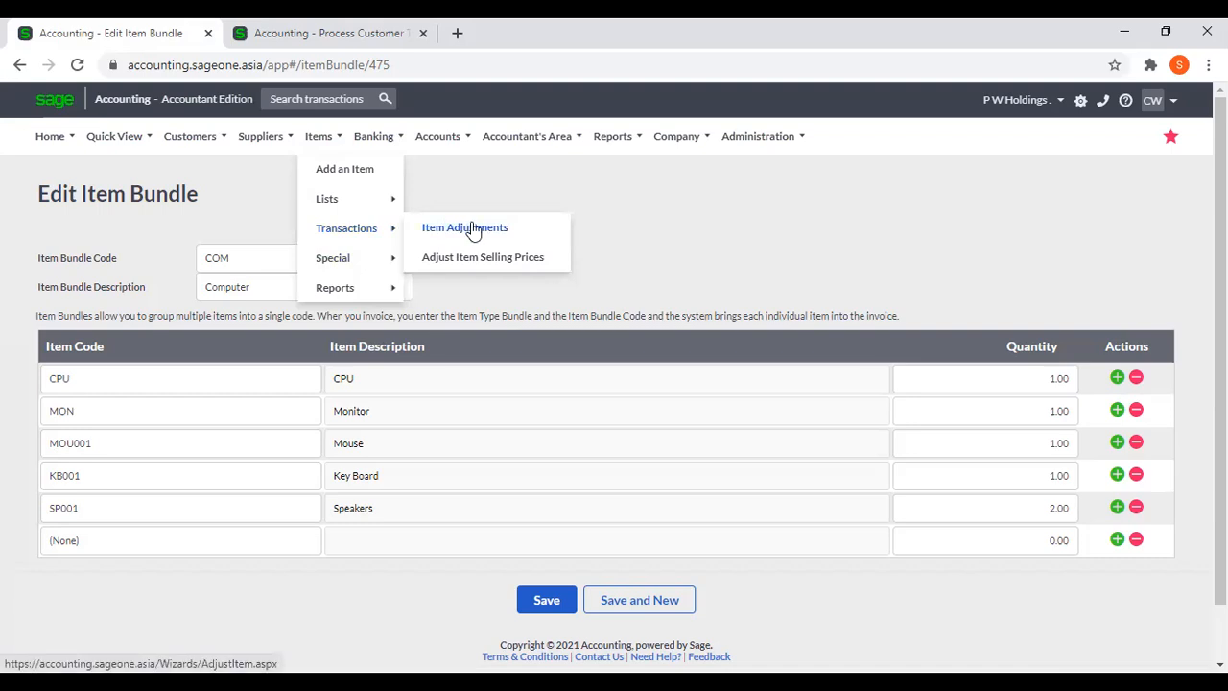
left_click(486, 259)
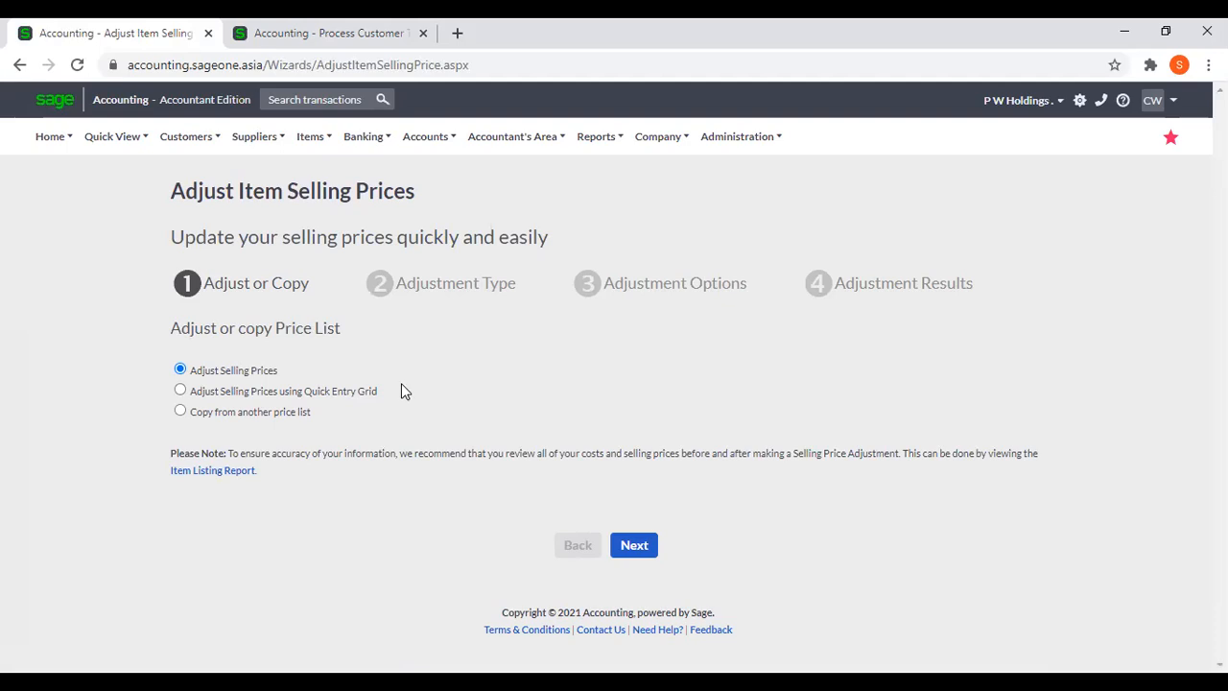
Choose to adjust selling prices using the Quick Entry Grid and proceed to its adjustment options.
left_click(322, 393)
left_click(634, 544)
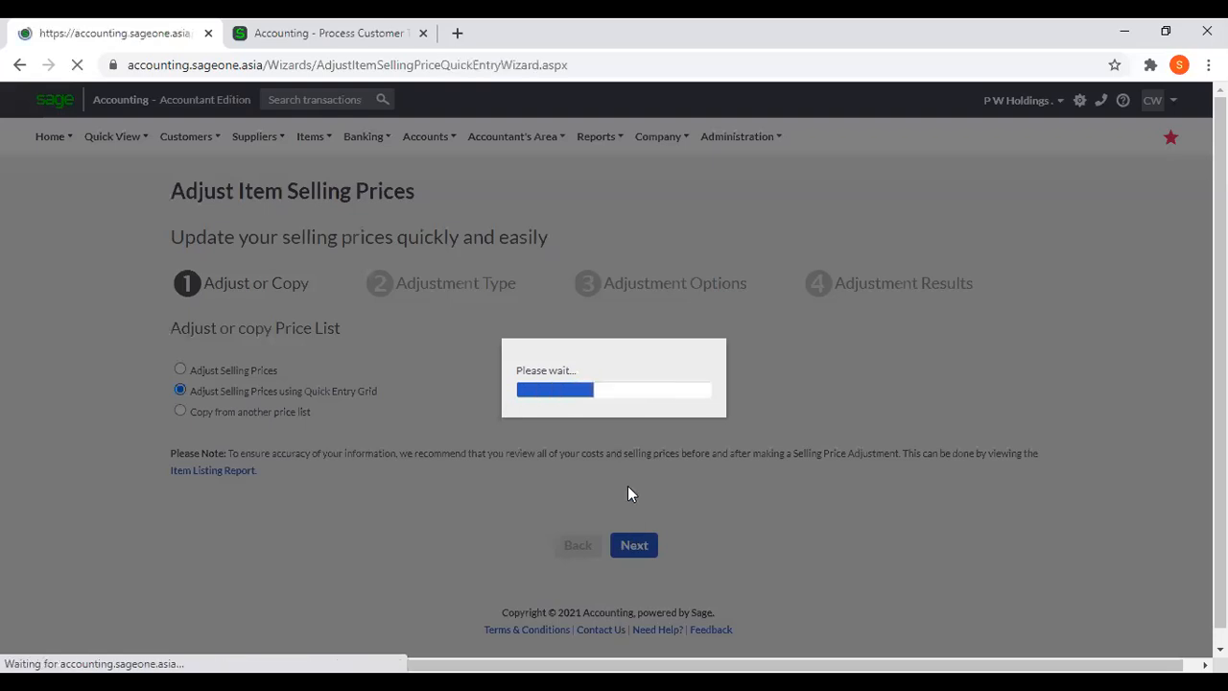
scroll(848, 492, "down", 1)
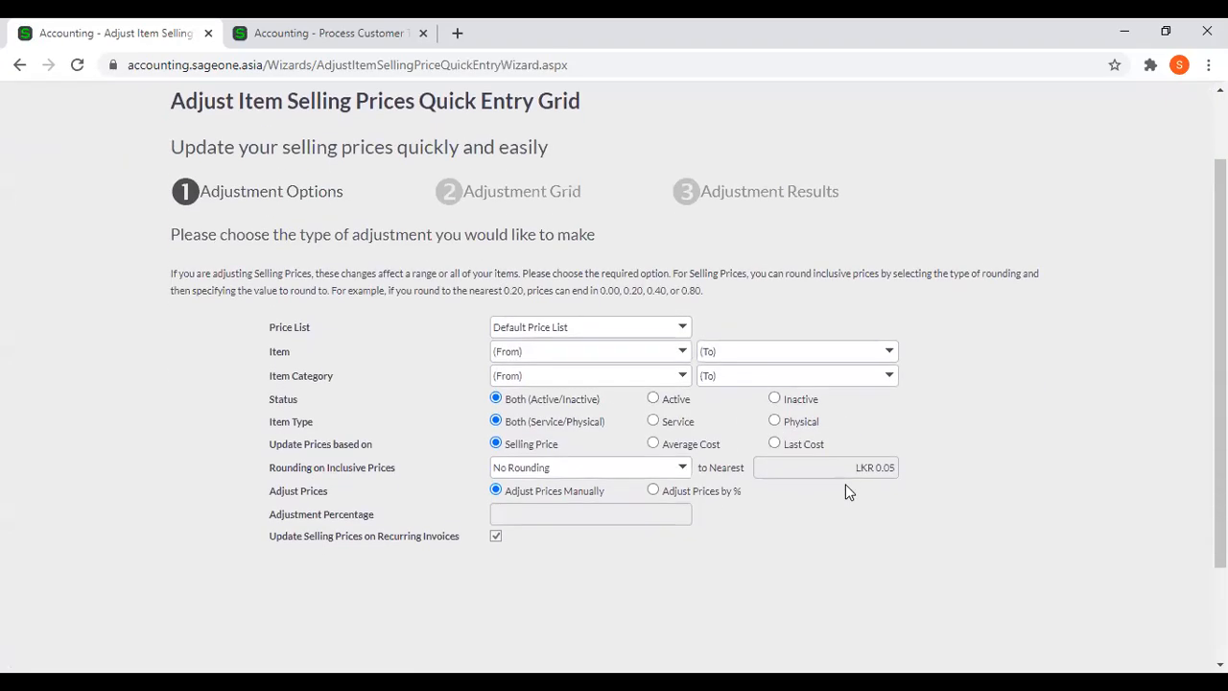
scroll(458, 406, "up", 1)
left_click(310, 136)
mouse_move(327, 235)
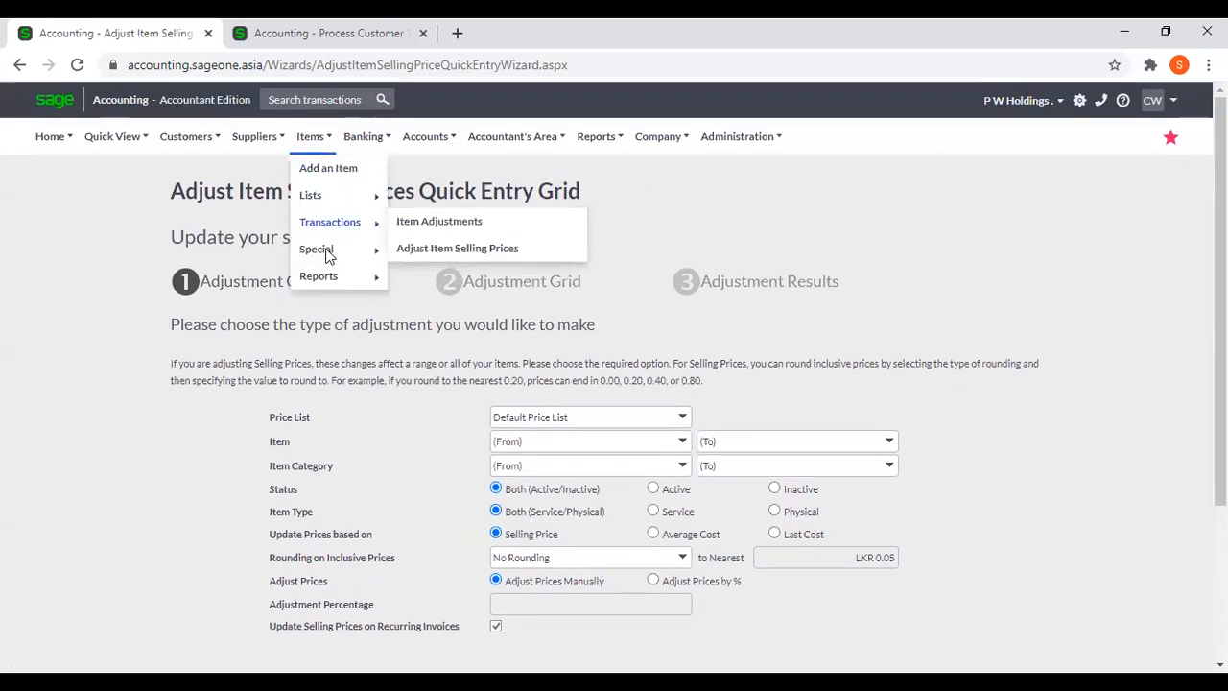
mouse_move(324, 274)
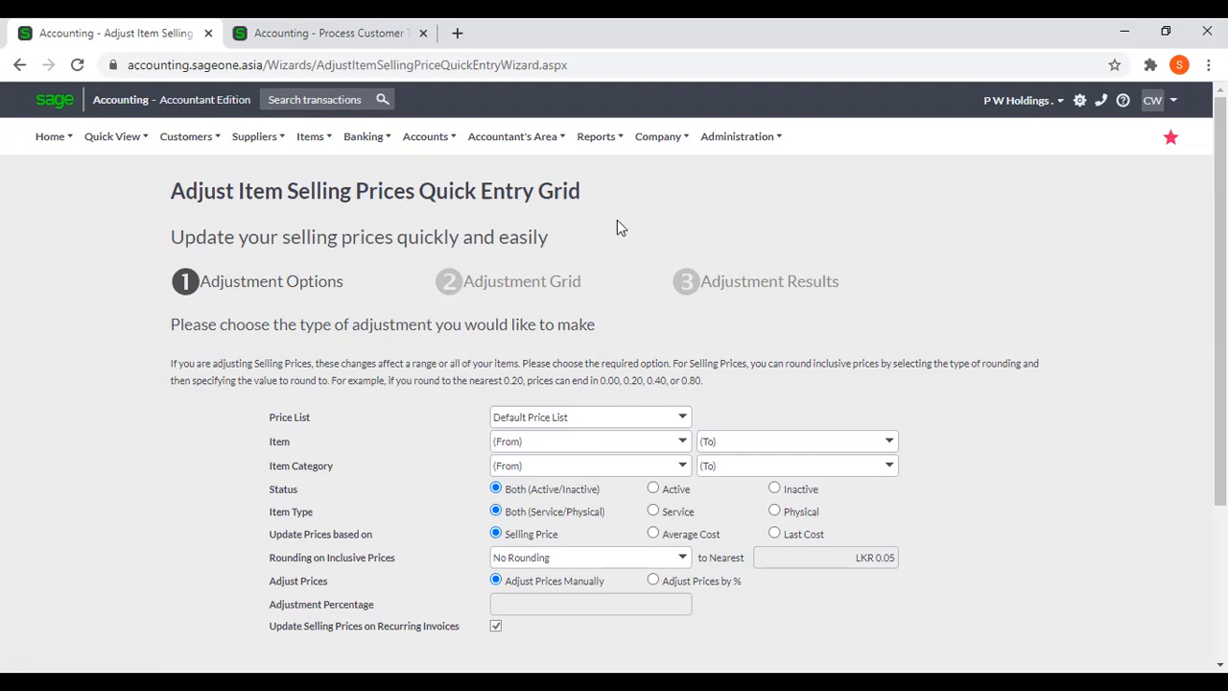
left_click(252, 151)
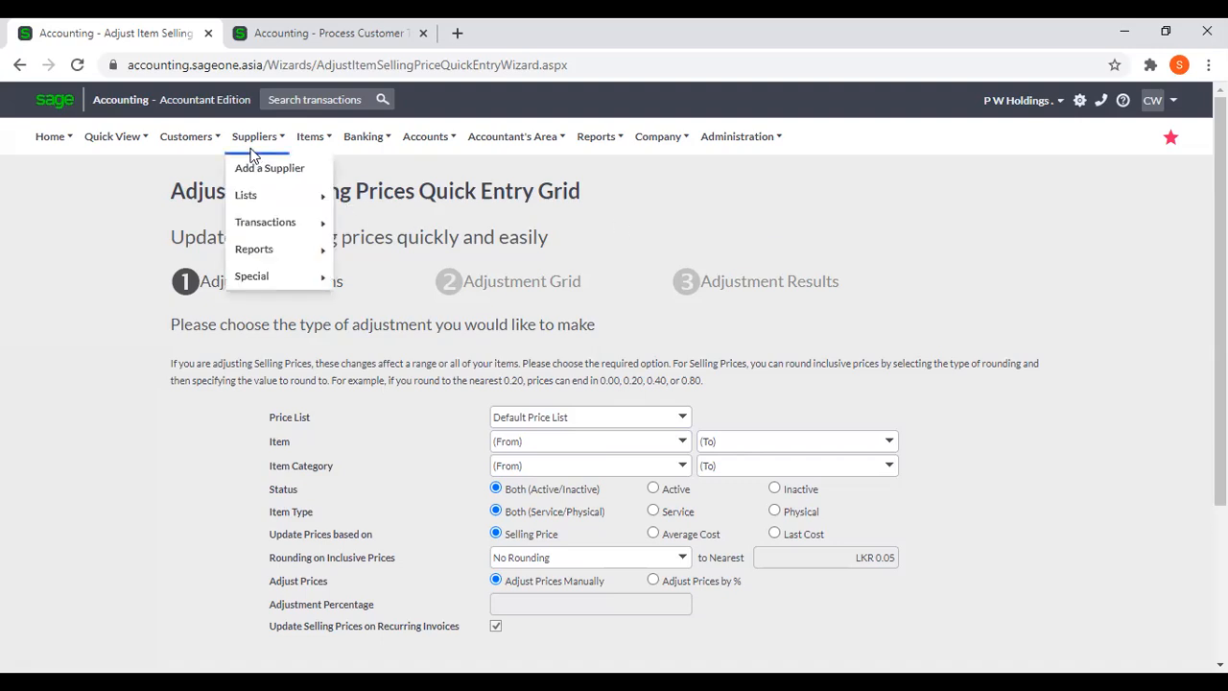